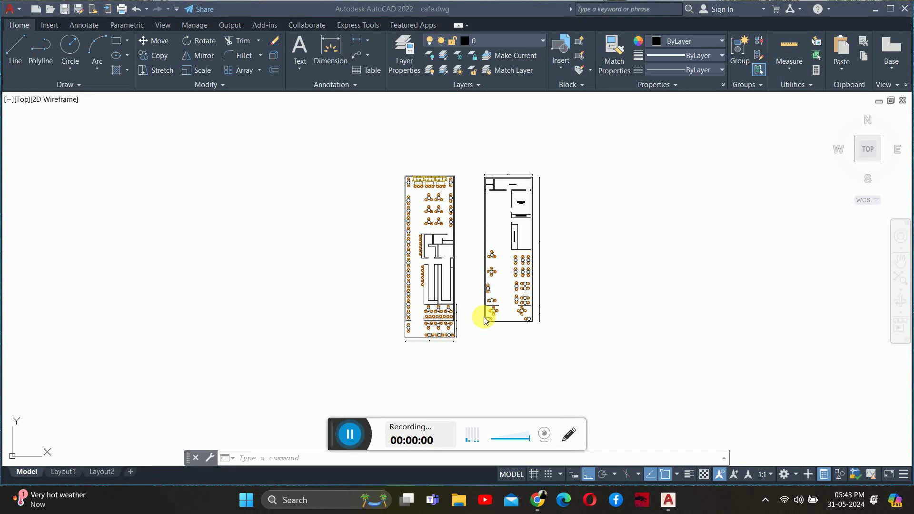
- Start a copy (CO) and window-select the entire left cafe floor plan
{"action": "scroll", "coordinate": [471, 280], "scroll_direction": "up", "scroll_amount": 4}
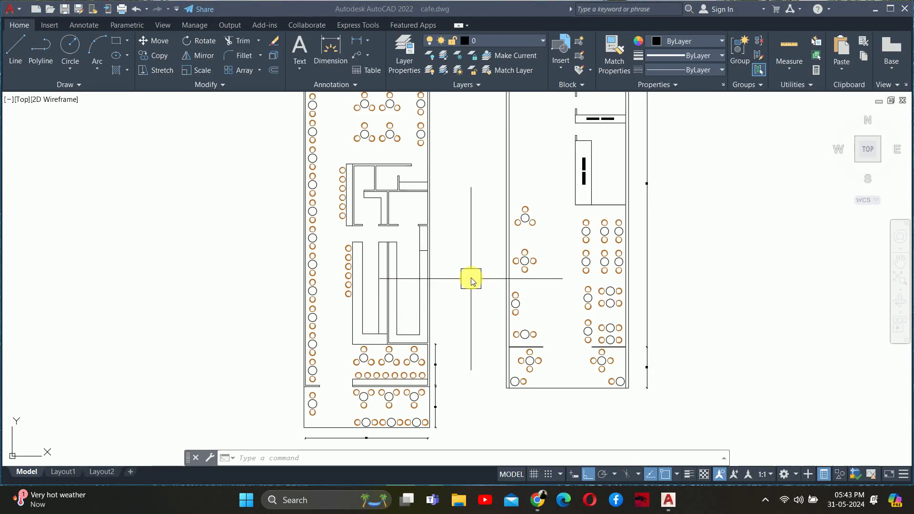
{"action": "scroll", "coordinate": [379, 219], "scroll_direction": "down", "scroll_amount": 2}
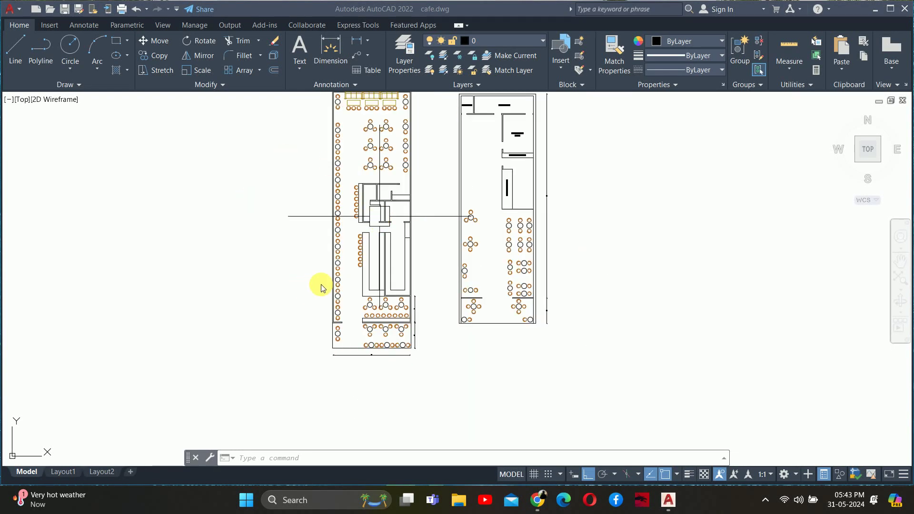
{"action": "scroll", "coordinate": [442, 274], "scroll_direction": "down", "scroll_amount": 2}
{"action": "key", "text": "Escape"}
{"action": "key", "text": "Escape"}
{"action": "key", "text": "Escape"}
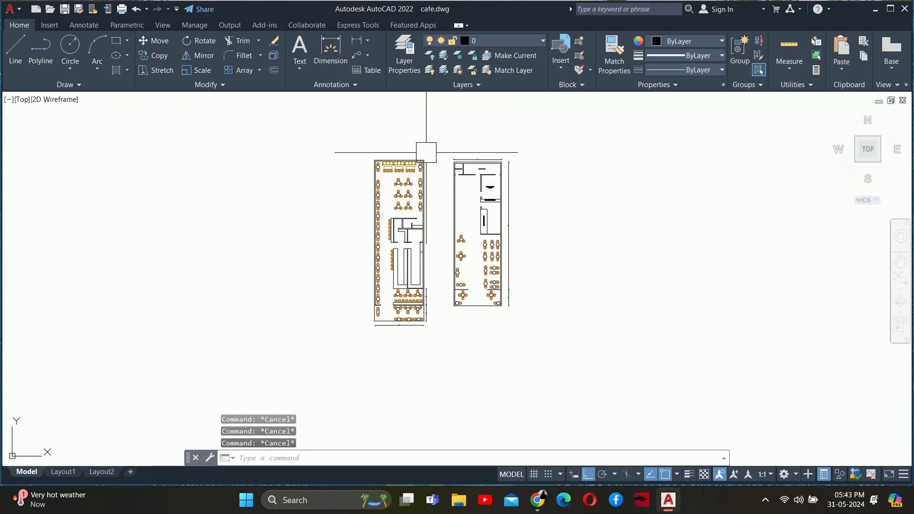
{"action": "mouse_move", "coordinate": [367, 180]}
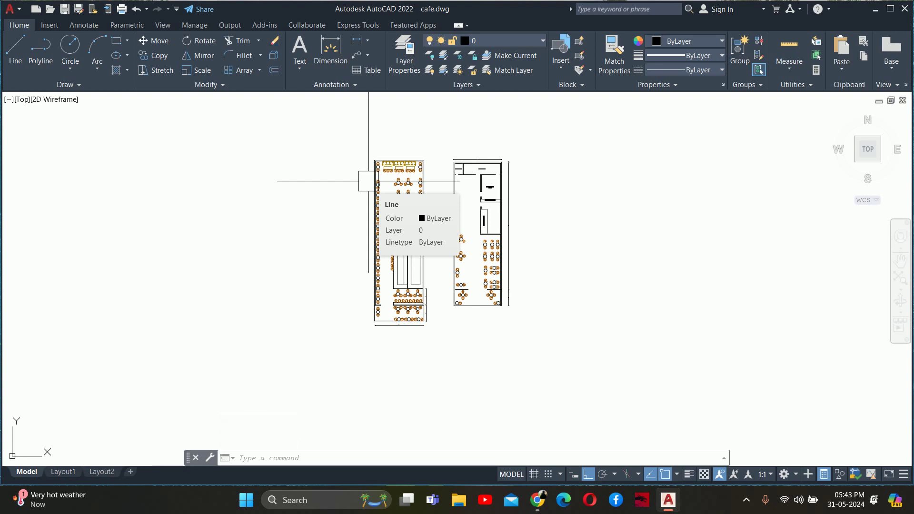
{"action": "key", "text": "Escape"}
{"action": "key", "text": "Escape"}
{"action": "type", "text": "co"}
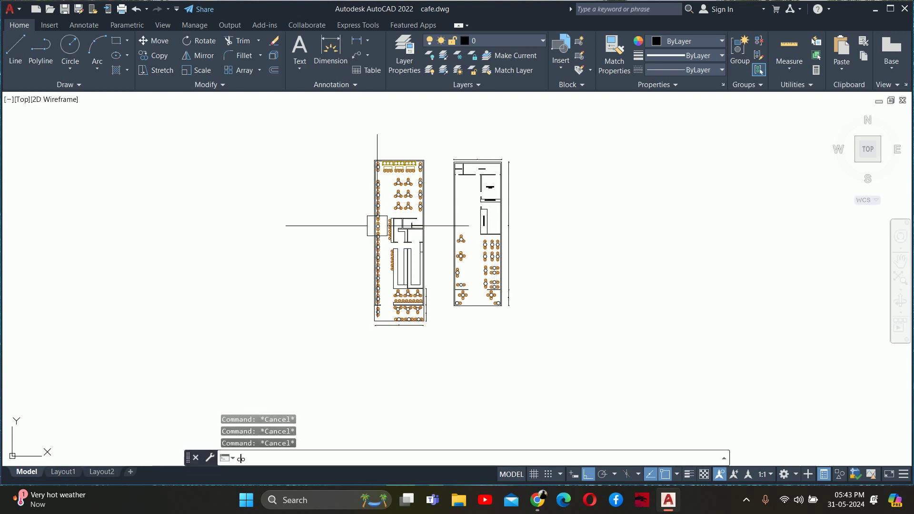
{"action": "key", "text": "Return"}
{"action": "left_click", "coordinate": [337, 145]}
{"action": "left_click", "coordinate": [434, 364]}
{"action": "key", "text": "Return"}
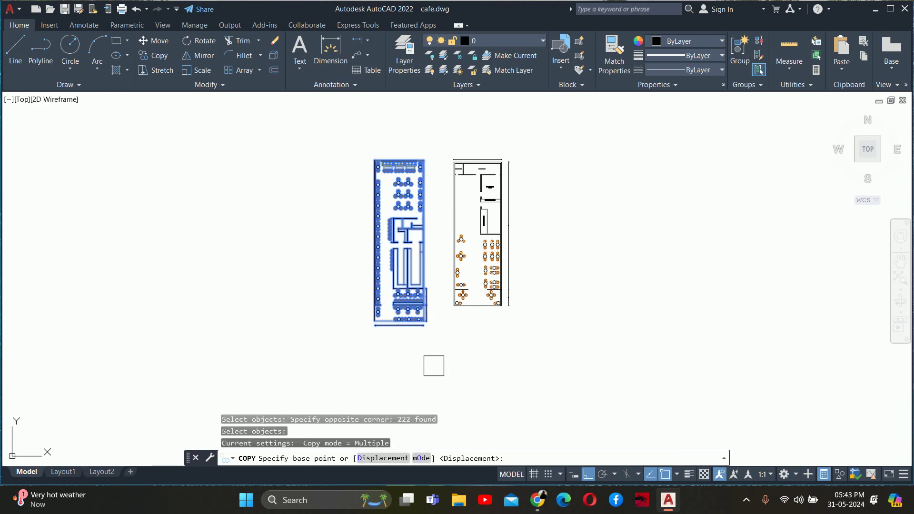
- Place the duplicate to the left of the original so all three plans show
{"action": "left_click", "coordinate": [427, 322]}
{"action": "middle_click_drag", "start_coordinate": [212, 349], "coordinate": [381, 364]}
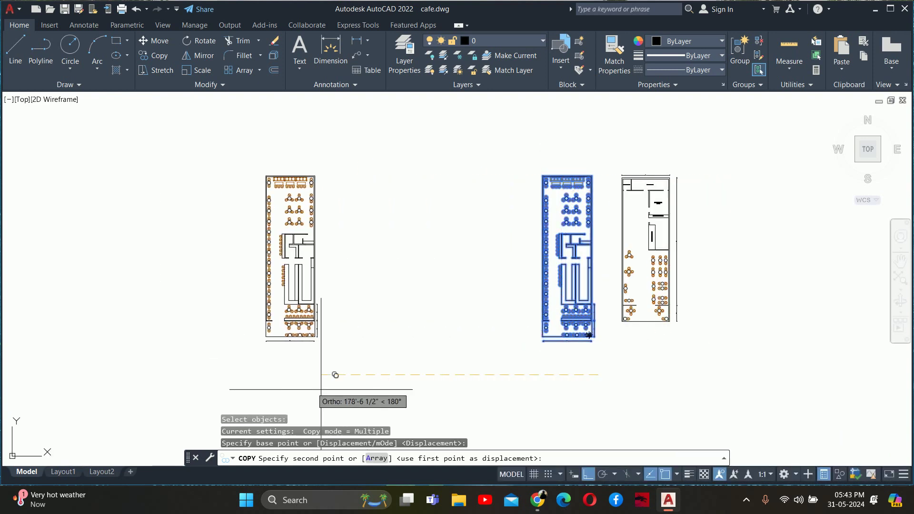
{"action": "left_click", "coordinate": [277, 373]}
{"action": "key", "text": "Escape"}
{"action": "key", "text": "Escape"}
{"action": "scroll", "coordinate": [631, 291], "scroll_direction": "up", "scroll_amount": 4}
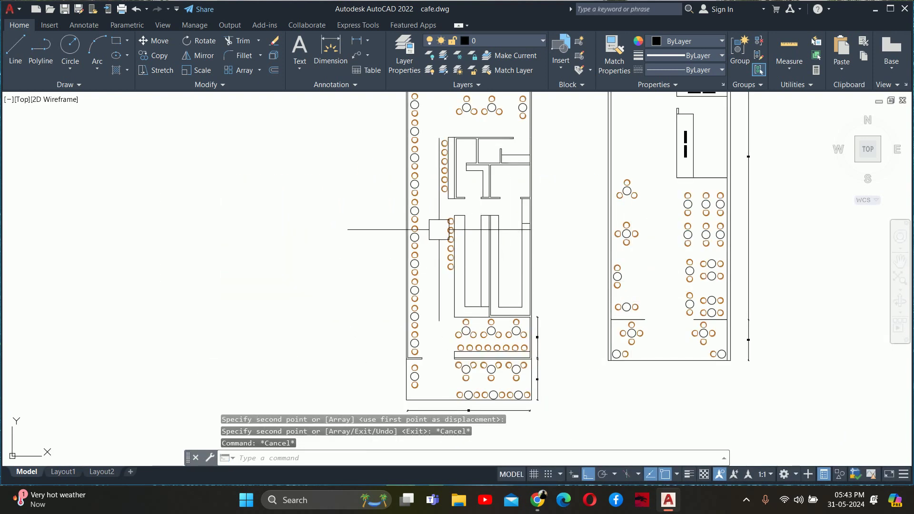
{"action": "scroll", "coordinate": [455, 260], "scroll_direction": "down", "scroll_amount": 4}
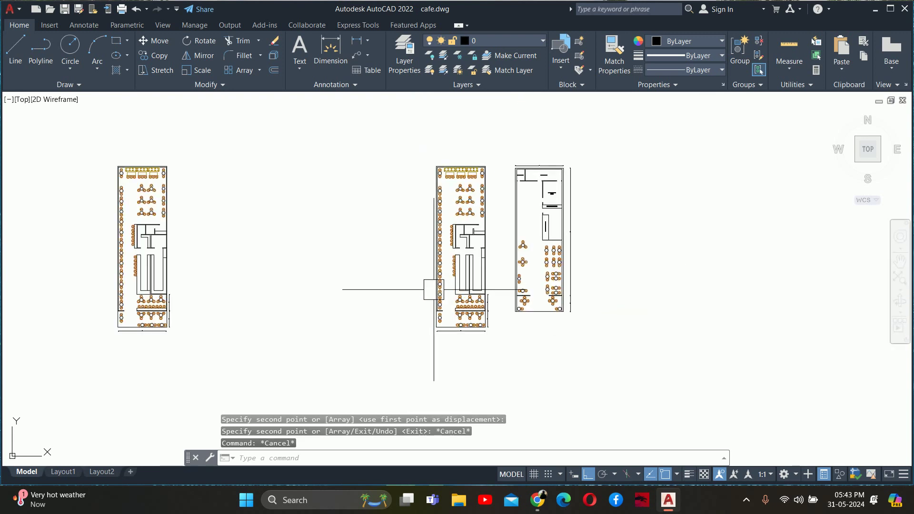
{"action": "middle_click_drag", "start_coordinate": [432, 285], "coordinate": [680, 333]}
{"action": "type", "text": "ro"}
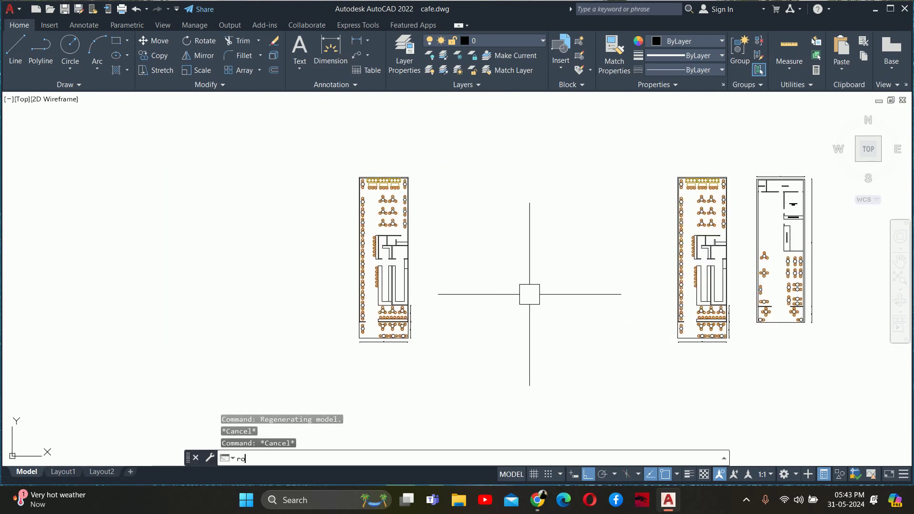
{"action": "key", "text": "Return"}
{"action": "left_click", "coordinate": [272, 127]}
{"action": "key", "text": "Return"}
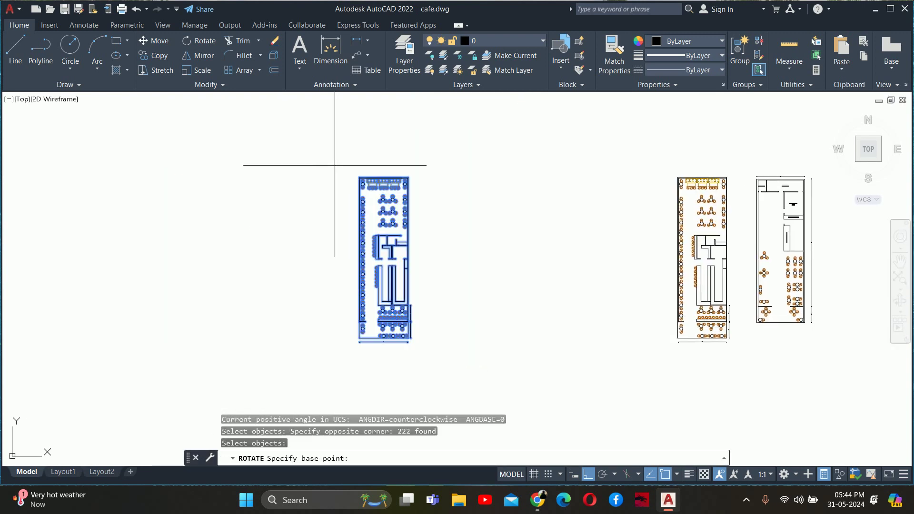
{"action": "scroll", "coordinate": [357, 174], "scroll_direction": "up", "scroll_amount": 2}
{"action": "left_click", "coordinate": [360, 179]}
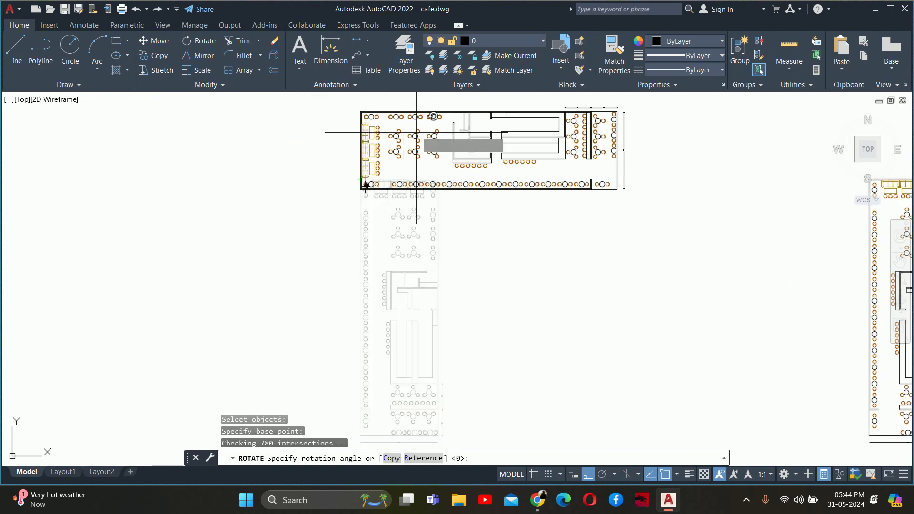
{"action": "middle_click_drag", "start_coordinate": [431, 98], "coordinate": [412, 190]}
{"action": "left_click", "coordinate": [412, 172]}
{"action": "key", "text": "Escape"}
{"action": "key", "text": "Escape"}
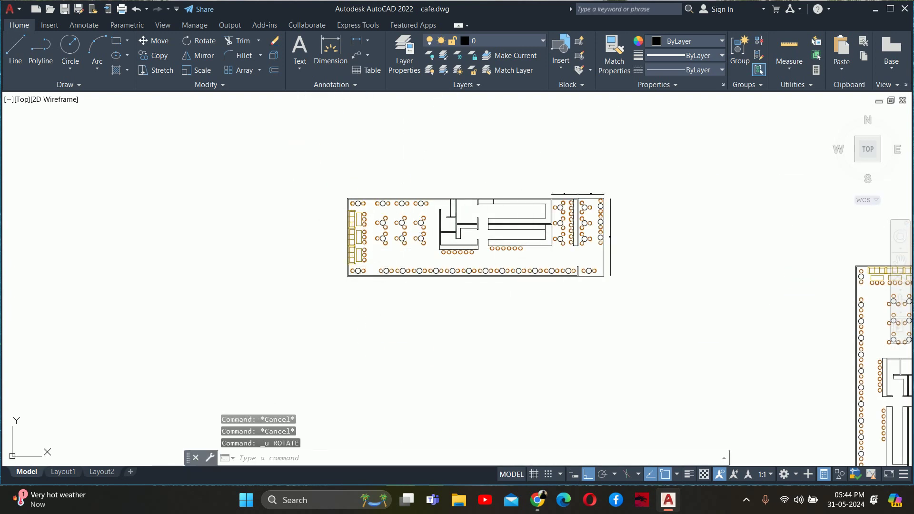
{"action": "key", "text": "ctrl+z"}
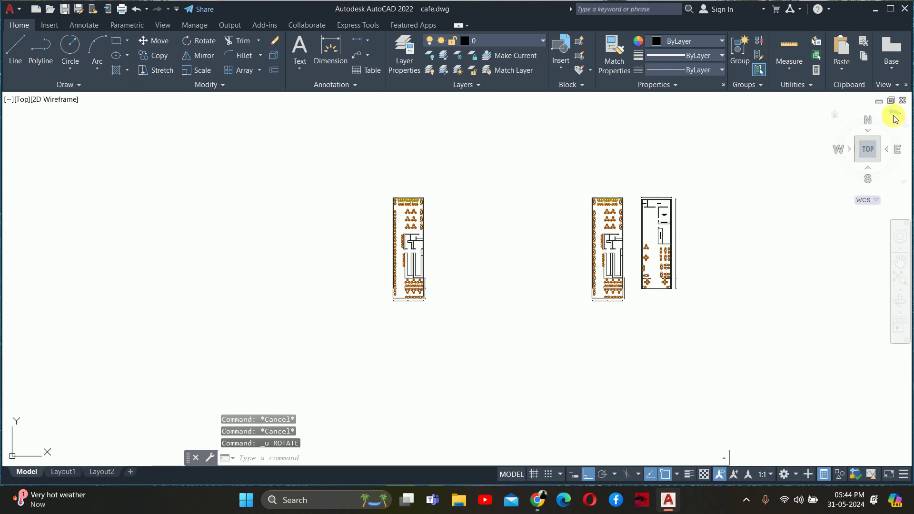
{"action": "left_click", "coordinate": [894, 119]}
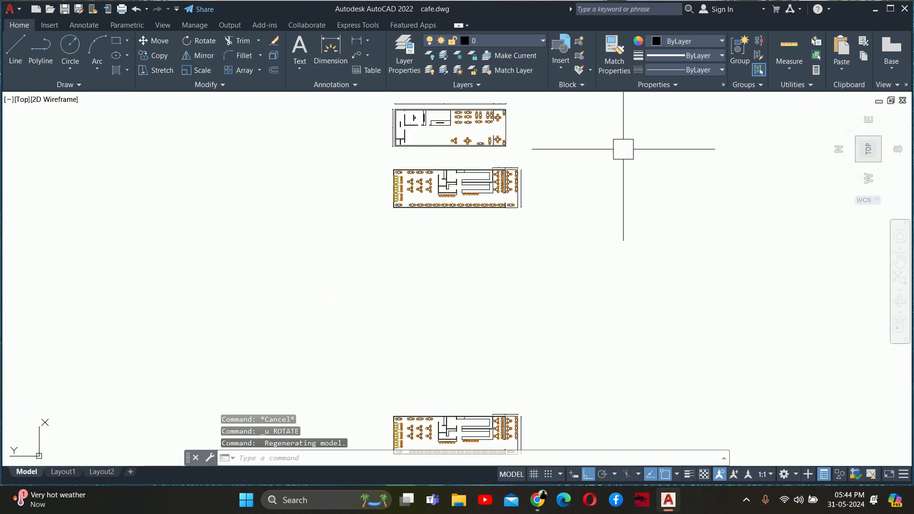
{"action": "scroll", "coordinate": [399, 307], "scroll_direction": "up", "scroll_amount": 2}
{"action": "scroll", "coordinate": [380, 271], "scroll_direction": "down", "scroll_amount": 2}
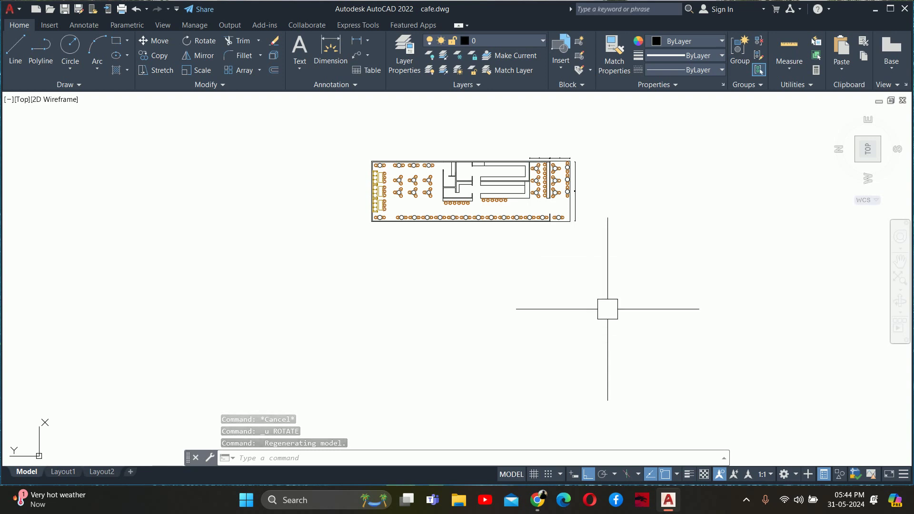
{"action": "left_click", "coordinate": [900, 113]}
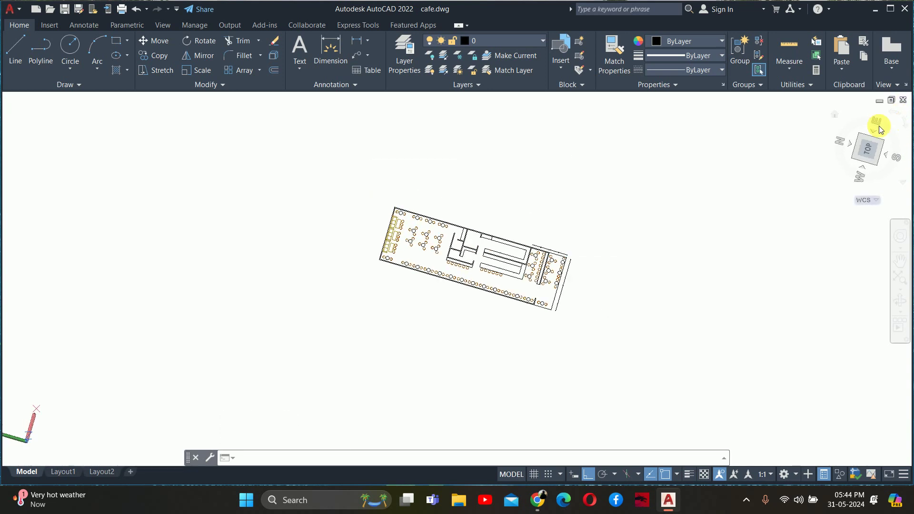
{"action": "middle_click_drag", "start_coordinate": [275, 246], "coordinate": [399, 248]}
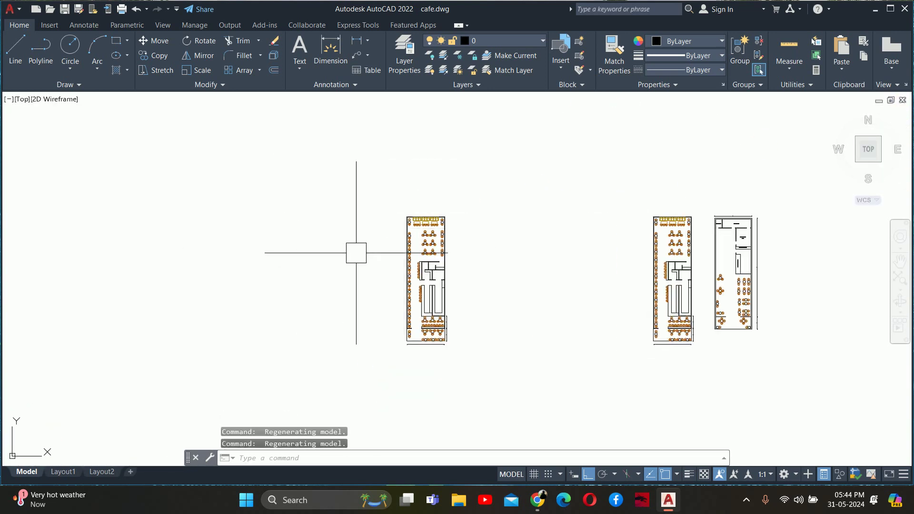
{"action": "type", "text": "ro"}
- Start a rotate and window-select the copied cafe floor plan
{"action": "key", "text": "Return"}
{"action": "left_click", "coordinate": [366, 194]}
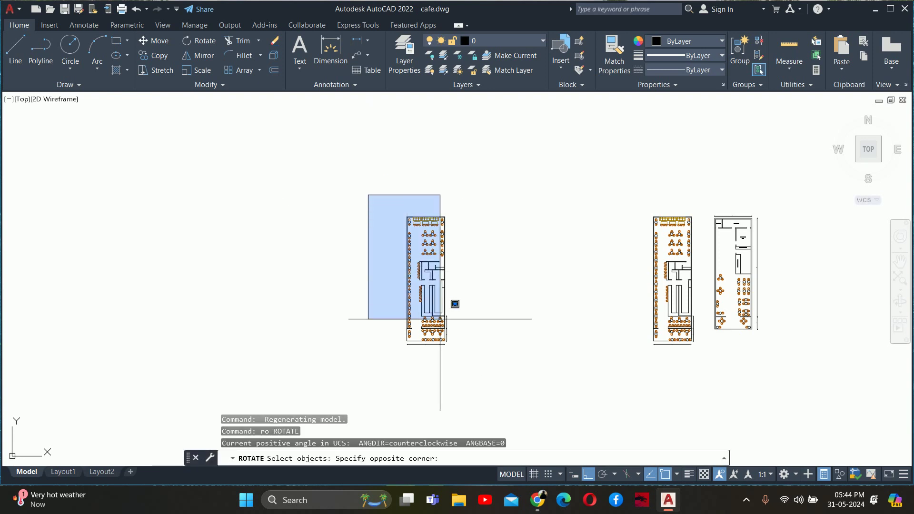
{"action": "left_click", "coordinate": [464, 362]}
{"action": "key", "text": "Return"}
{"action": "scroll", "coordinate": [437, 252], "scroll_direction": "up", "scroll_amount": 2}
{"action": "scroll", "coordinate": [376, 190], "scroll_direction": "up", "scroll_amount": 4}
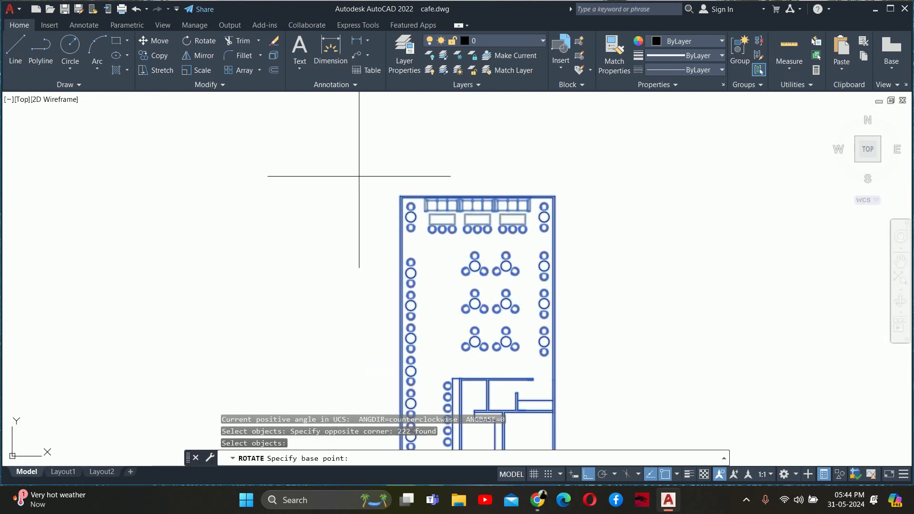
- Rotate the plan 90° about its top-left corner into a horizontal layout
{"action": "left_click", "coordinate": [400, 196]}
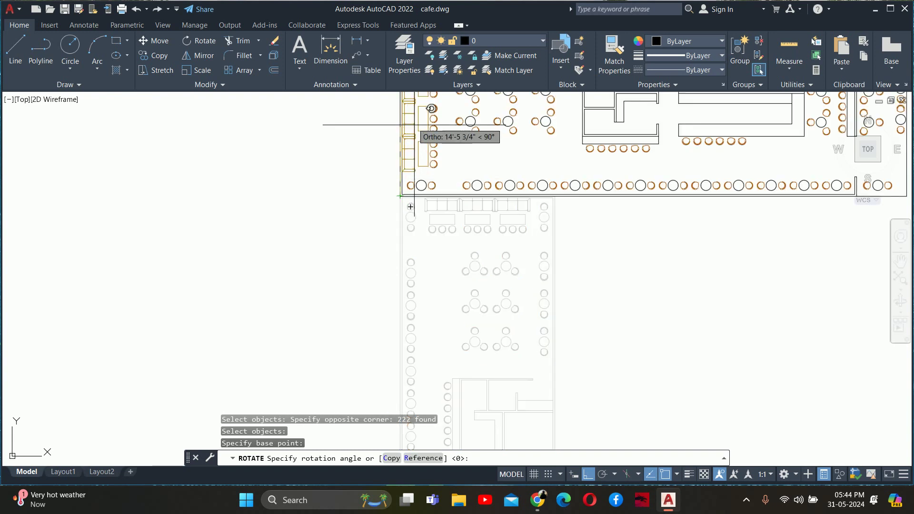
{"action": "left_click", "coordinate": [425, 149]}
{"action": "scroll", "coordinate": [425, 148], "scroll_direction": "down", "scroll_amount": 2}
{"action": "middle_click_drag", "start_coordinate": [427, 191], "coordinate": [240, 294]}
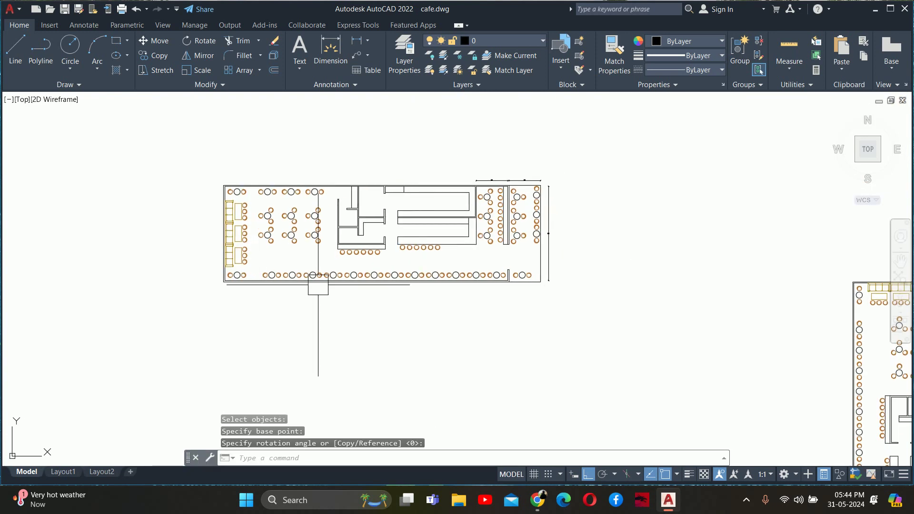
{"action": "key", "text": "Escape"}
{"action": "key", "text": "Escape"}
{"action": "key", "text": "Escape"}
{"action": "scroll", "coordinate": [395, 271], "scroll_direction": "up", "scroll_amount": 3}
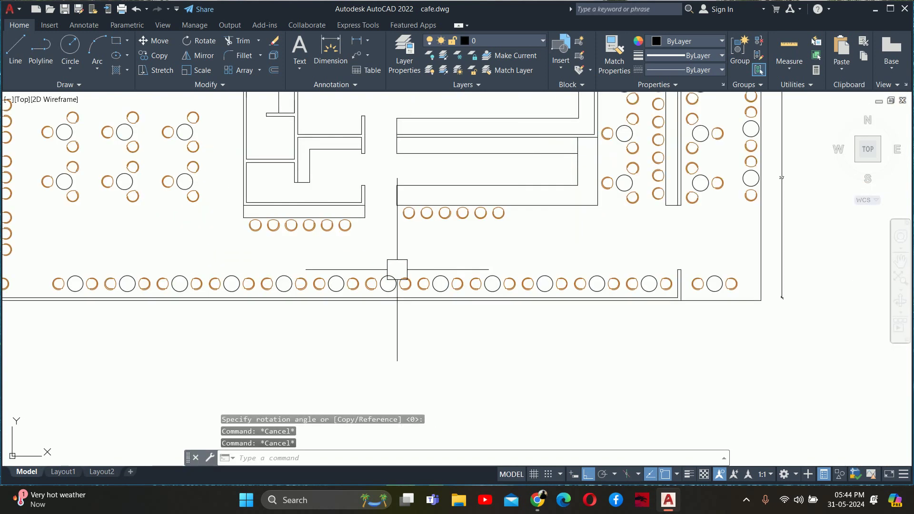
{"action": "scroll", "coordinate": [484, 304], "scroll_direction": "up", "scroll_amount": 1}
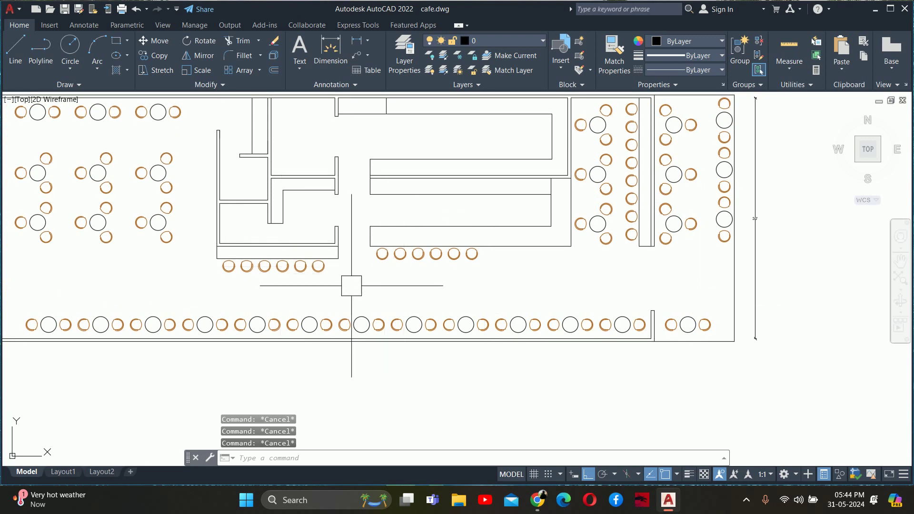
{"action": "scroll", "coordinate": [373, 249], "scroll_direction": "down", "scroll_amount": 1}
{"action": "scroll", "coordinate": [390, 245], "scroll_direction": "down", "scroll_amount": 1}
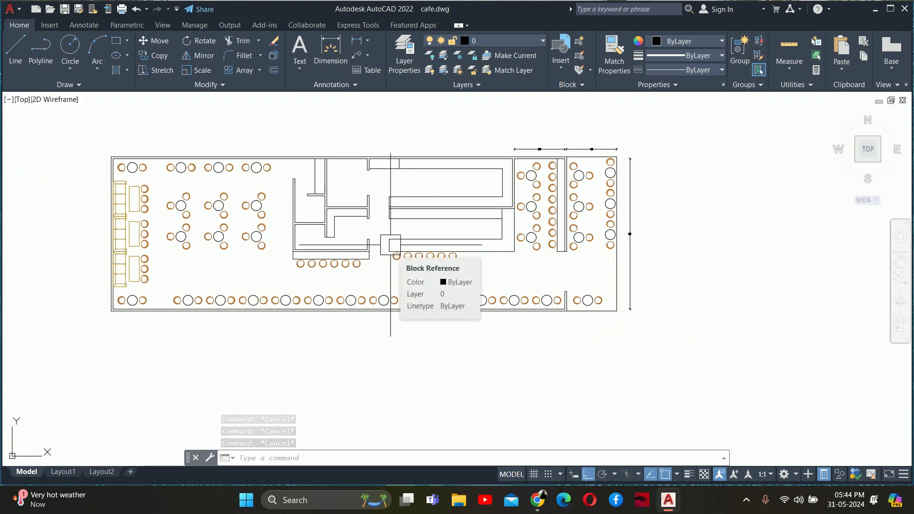
- Open the Tool Palettes (TP) on the Annotation sample tools
{"action": "type", "text": "i"}
{"action": "key", "text": "Return"}
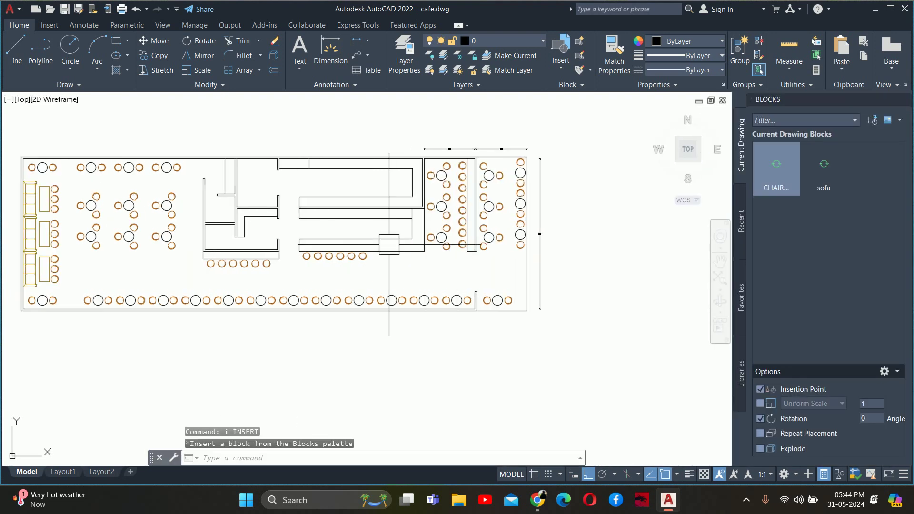
{"action": "left_click", "coordinate": [904, 99]}
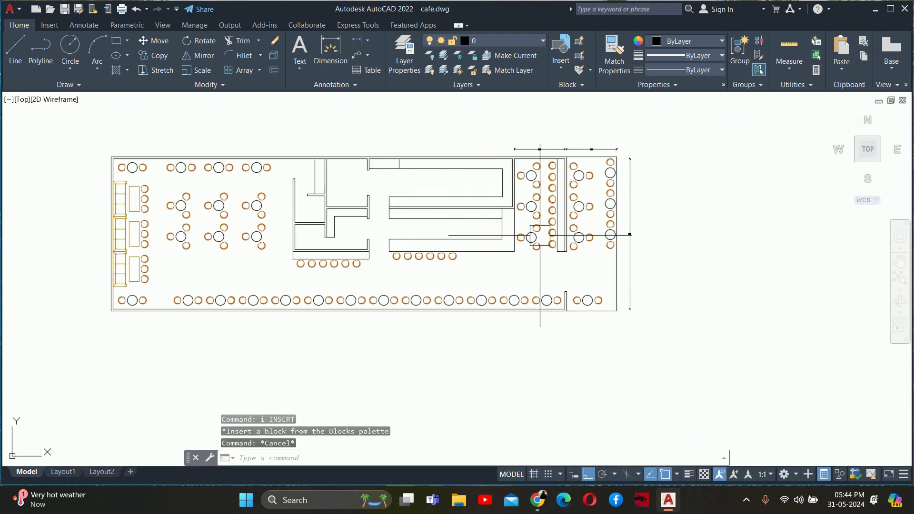
{"action": "type", "text": "tp"}
{"action": "key", "text": "Return"}
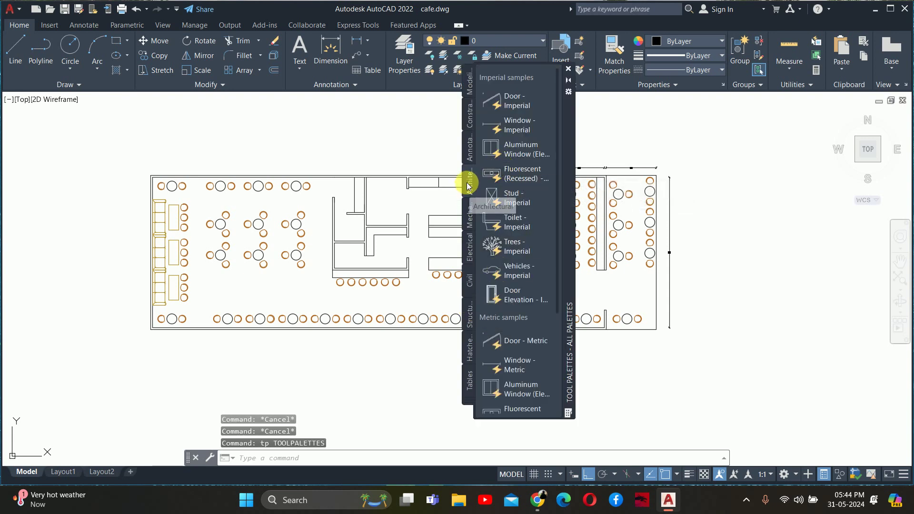
{"action": "scroll", "coordinate": [520, 194], "scroll_direction": "down", "scroll_amount": 3}
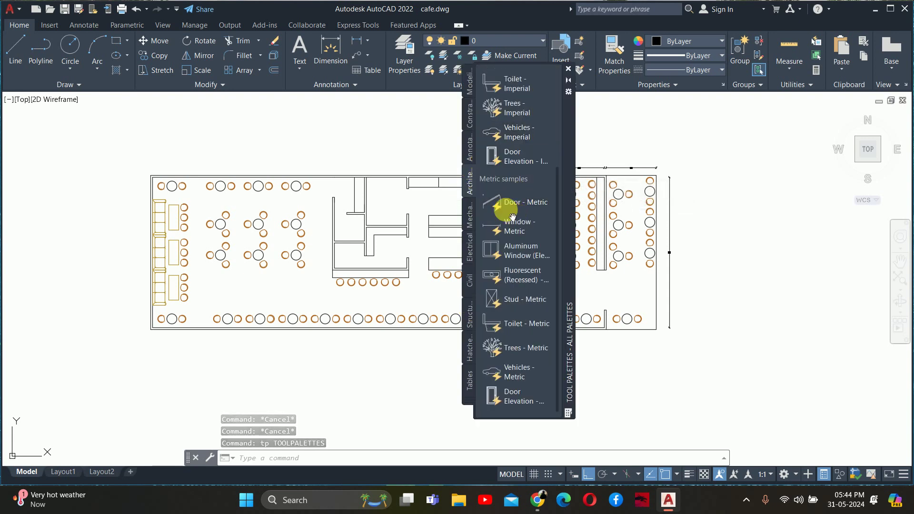
{"action": "left_click", "coordinate": [470, 148]}
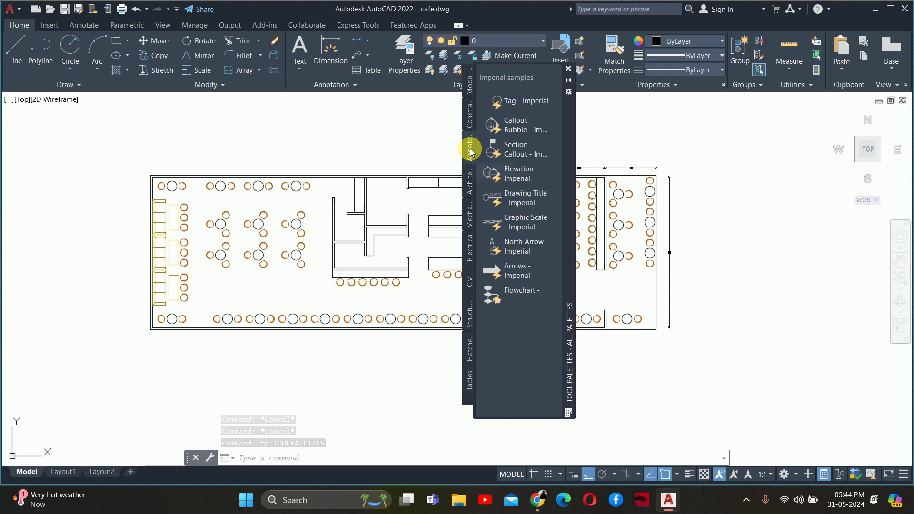
- Insert a Callout Bubble - Imperial at 1:10 annotation scale below the central rooms
{"action": "left_click", "coordinate": [520, 136]}
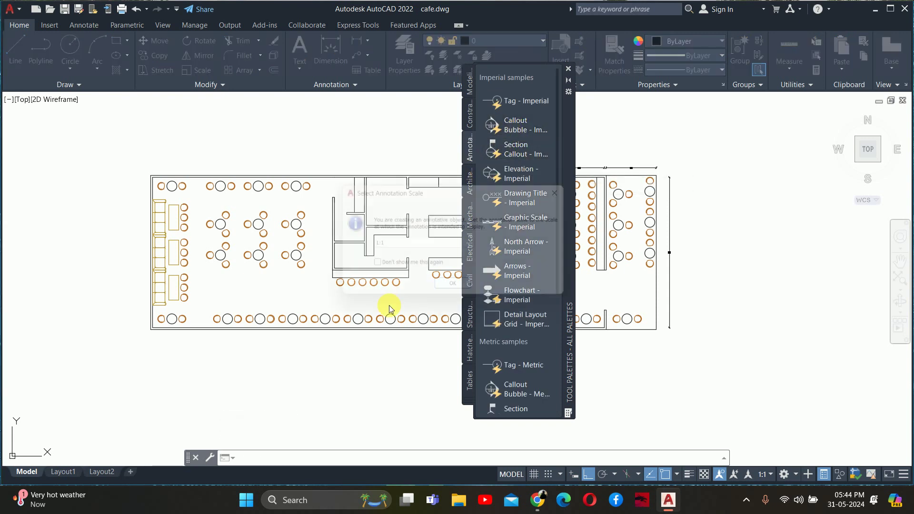
{"action": "left_click", "coordinate": [438, 244]}
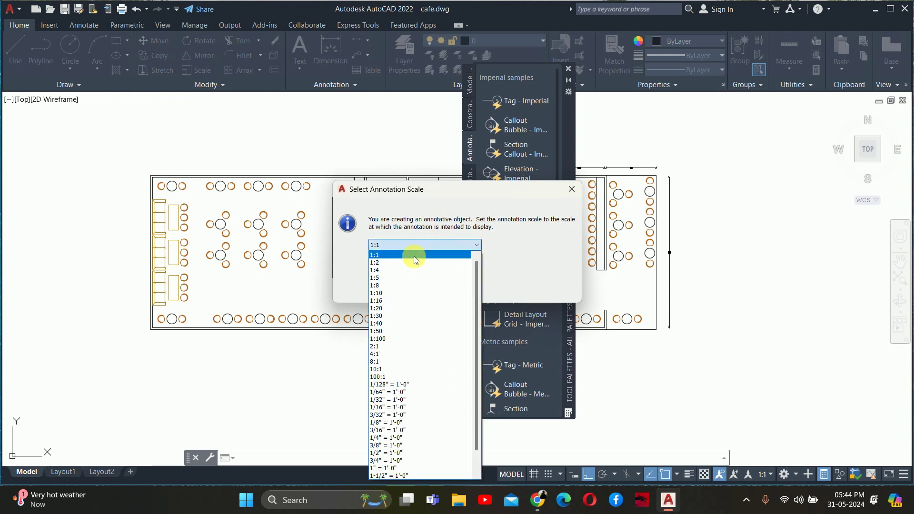
{"action": "left_click", "coordinate": [371, 298]}
{"action": "left_click", "coordinate": [462, 295]}
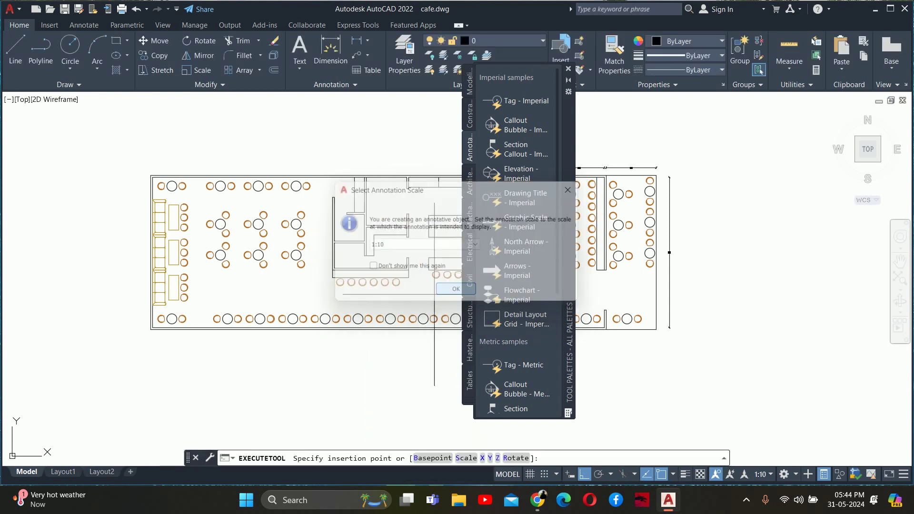
{"action": "scroll", "coordinate": [417, 306], "scroll_direction": "up", "scroll_amount": 2}
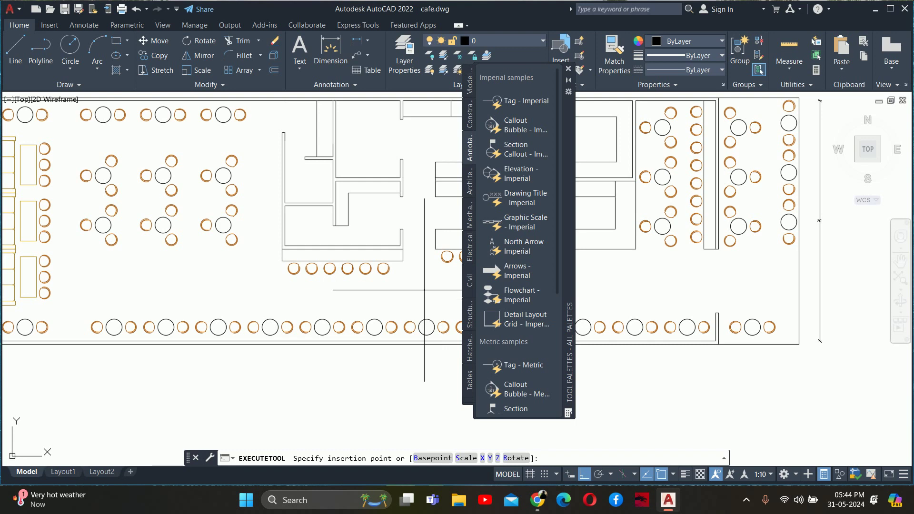
{"action": "left_click", "coordinate": [424, 289]}
{"action": "left_click", "coordinate": [574, 67]}
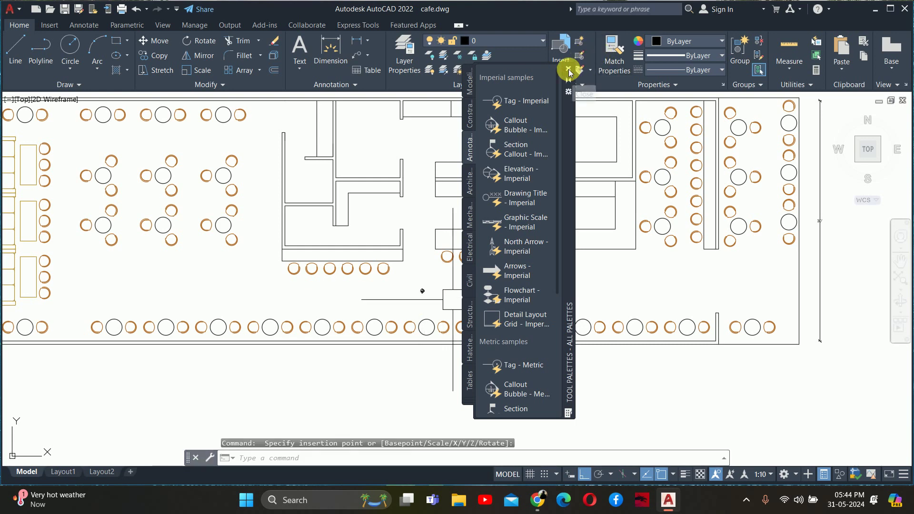
{"action": "key", "text": "Escape"}
{"action": "key", "text": "Escape"}
- Turn the callout bubble's arrows to point upward with its direction grip
{"action": "scroll", "coordinate": [422, 292], "scroll_direction": "up", "scroll_amount": 4}
{"action": "left_click", "coordinate": [478, 313]}
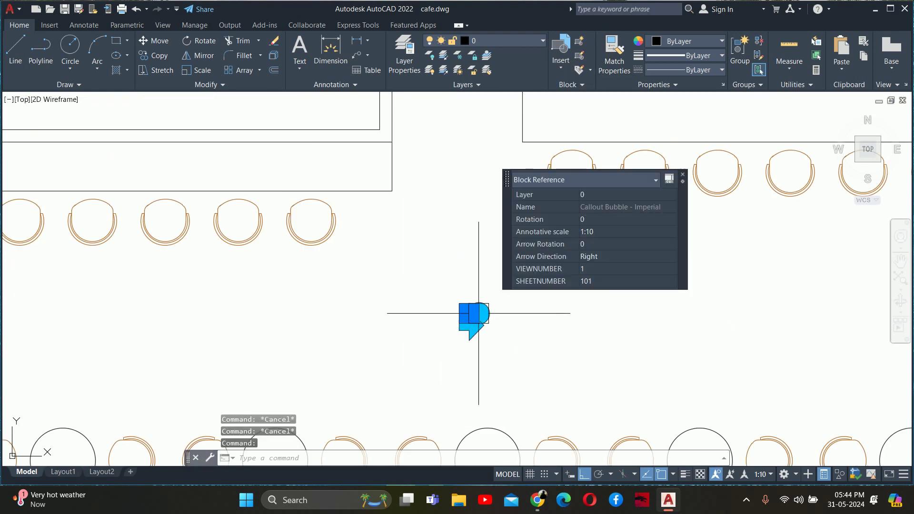
{"action": "scroll", "coordinate": [478, 313], "scroll_direction": "up", "scroll_amount": 5}
{"action": "left_click", "coordinate": [442, 303]}
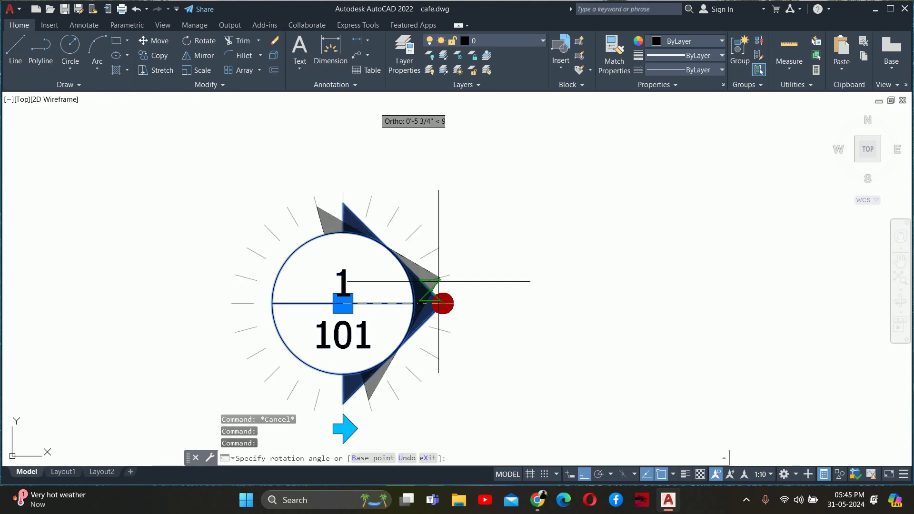
{"action": "left_click", "coordinate": [349, 138]}
{"action": "key", "text": "Escape"}
{"action": "key", "text": "Escape"}
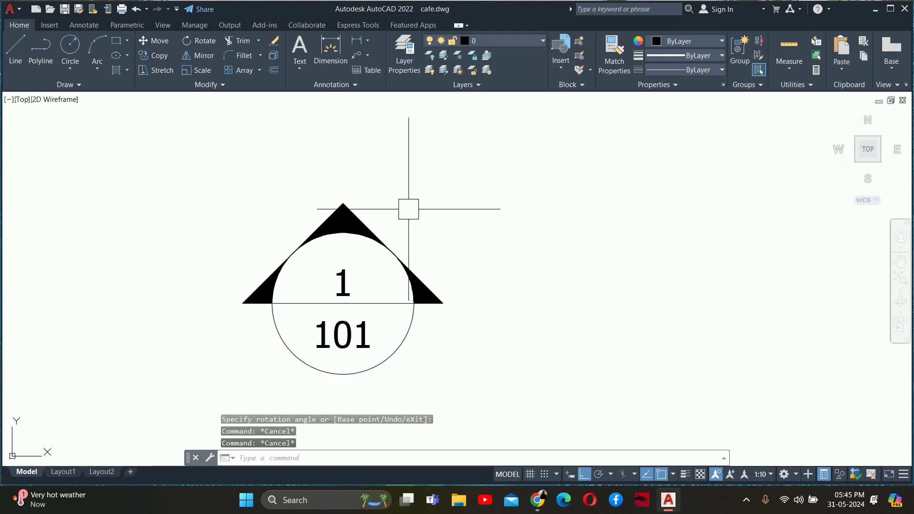
- Scale the callout bubble up by a factor of 10
{"action": "scroll", "coordinate": [411, 219], "scroll_direction": "down", "scroll_amount": 2}
{"action": "scroll", "coordinate": [423, 231], "scroll_direction": "down", "scroll_amount": 2}
{"action": "scroll", "coordinate": [434, 235], "scroll_direction": "down", "scroll_amount": 4}
{"action": "scroll", "coordinate": [434, 236], "scroll_direction": "up", "scroll_amount": 4}
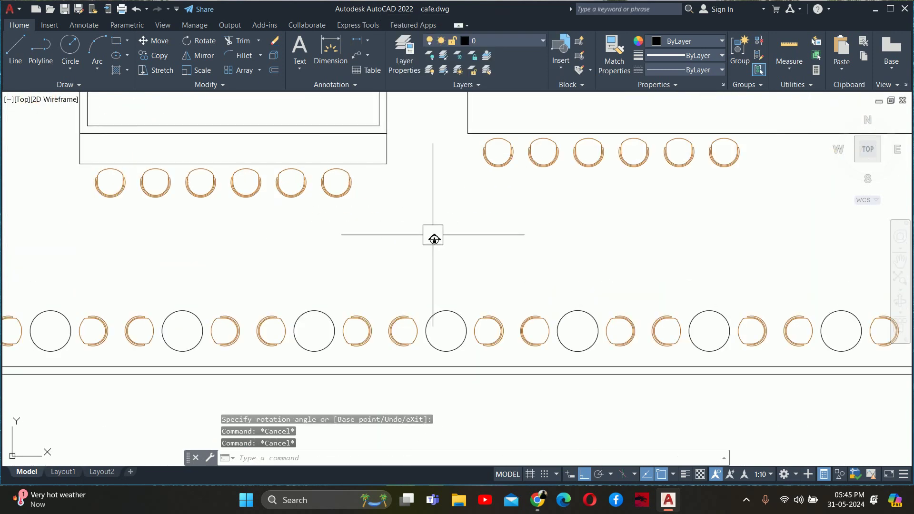
{"action": "type", "text": "c"}
{"action": "key", "text": "Return"}
{"action": "scroll", "coordinate": [434, 239], "scroll_direction": "up", "scroll_amount": 3}
{"action": "scroll", "coordinate": [435, 241], "scroll_direction": "up", "scroll_amount": 5}
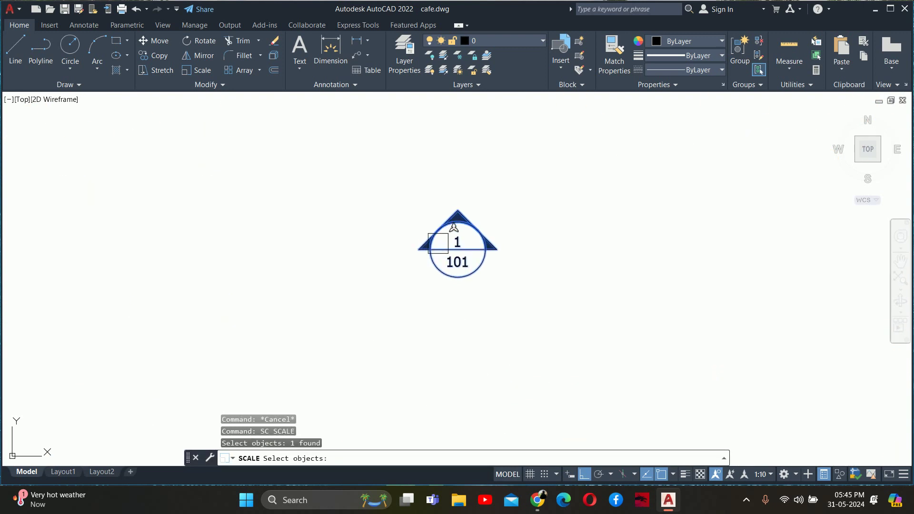
{"action": "left_click", "coordinate": [461, 257]}
{"action": "key", "text": "Return"}
{"action": "left_click", "coordinate": [461, 248]}
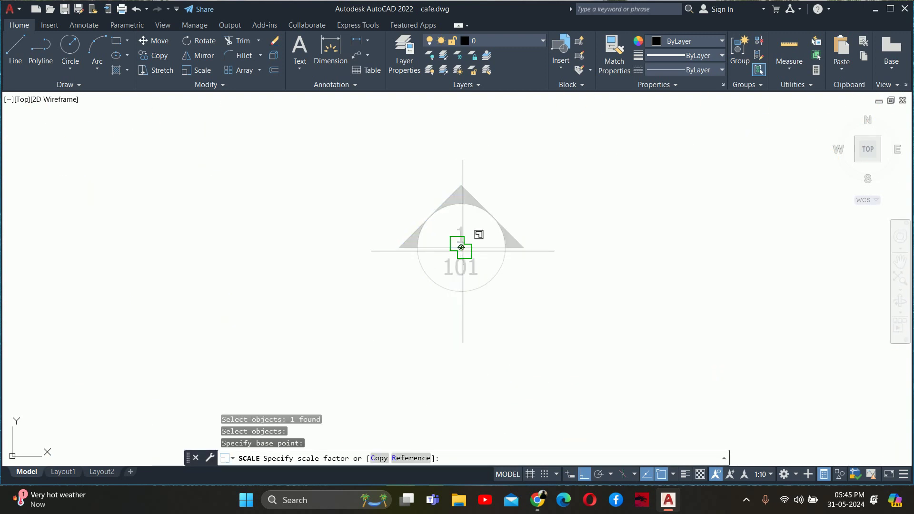
{"action": "type", "text": "10"}
{"action": "key", "text": "Return"}
{"action": "scroll", "coordinate": [461, 247], "scroll_direction": "down", "scroll_amount": 6}
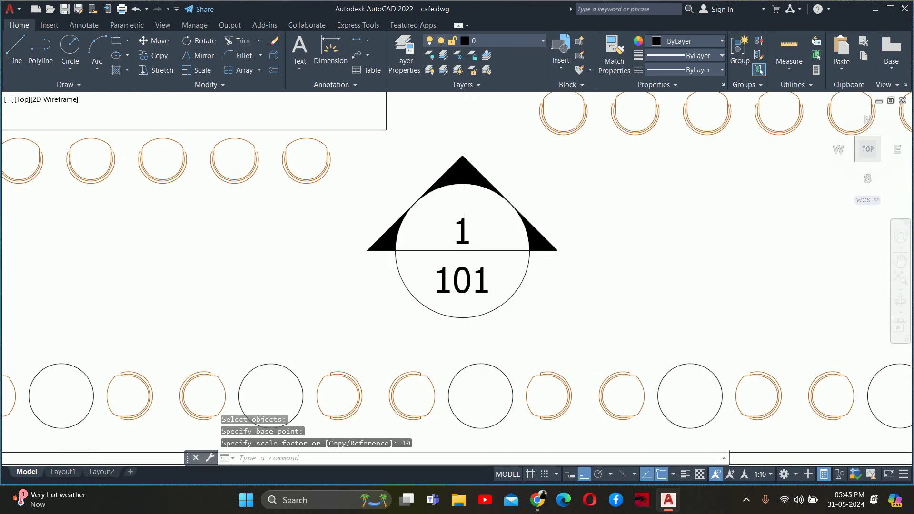
{"action": "scroll", "coordinate": [464, 243], "scroll_direction": "down", "scroll_amount": 4}
{"action": "key", "text": "Escape"}
- Restart SCALE and window-select the enlarged callout bubble
{"action": "type", "text": "sc"}
{"action": "key", "text": "Return"}
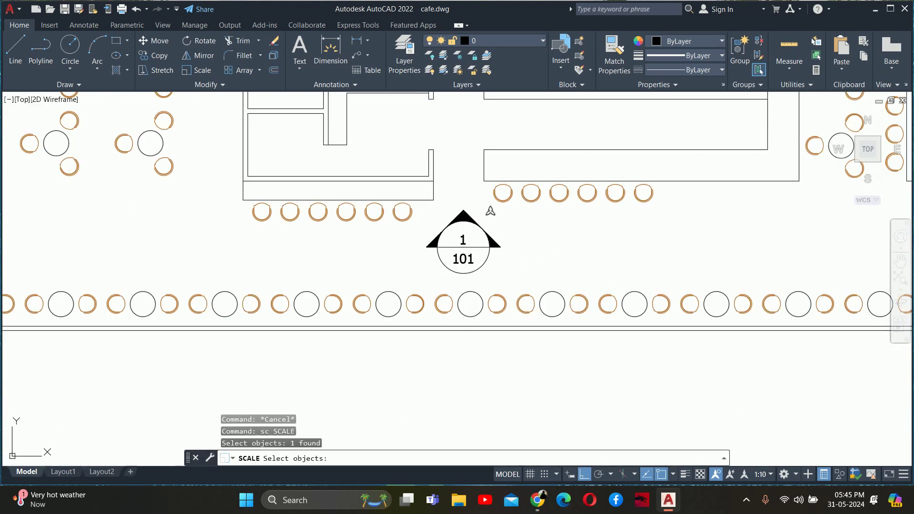
{"action": "left_click", "coordinate": [468, 234]}
{"action": "key", "text": "Return"}
{"action": "scroll", "coordinate": [457, 247], "scroll_direction": "up", "scroll_amount": 3}
{"action": "left_click", "coordinate": [452, 269]}
{"action": "key", "text": "Escape"}
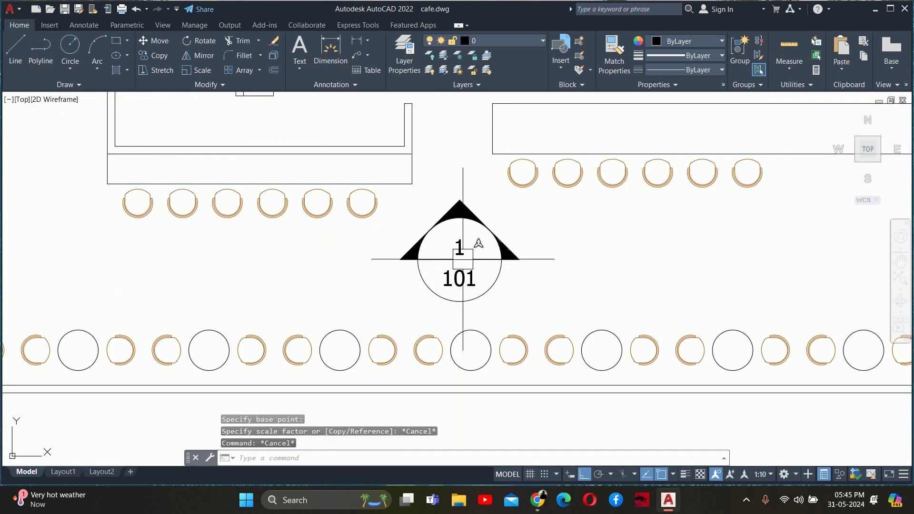
{"action": "scroll", "coordinate": [457, 266], "scroll_direction": "up", "scroll_amount": 3}
{"action": "key", "text": "Return"}
{"action": "left_click", "coordinate": [488, 233]}
{"action": "left_click", "coordinate": [461, 190]}
{"action": "key", "text": "Return"}
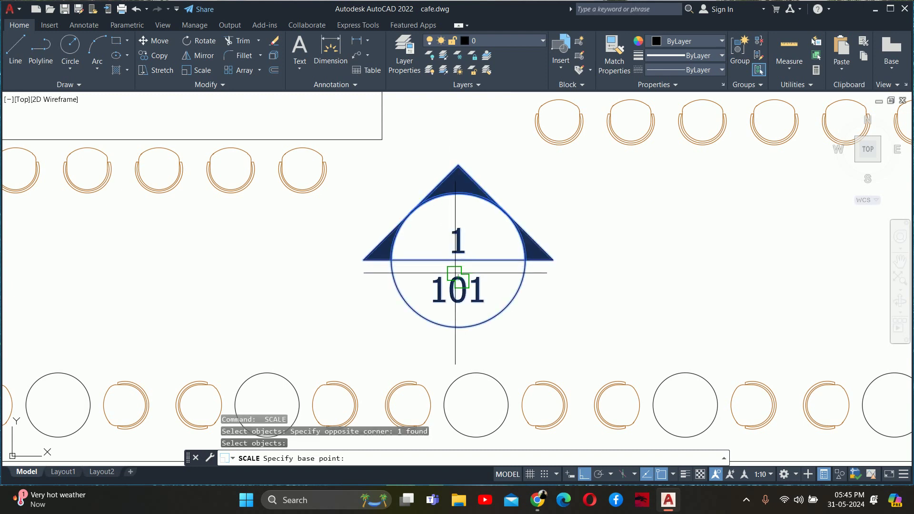
- Shrink the callout to half size (0.5) from its bottom edge
{"action": "left_click", "coordinate": [458, 261]}
{"action": "type", "text": "5"}
{"action": "key", "text": "Return"}
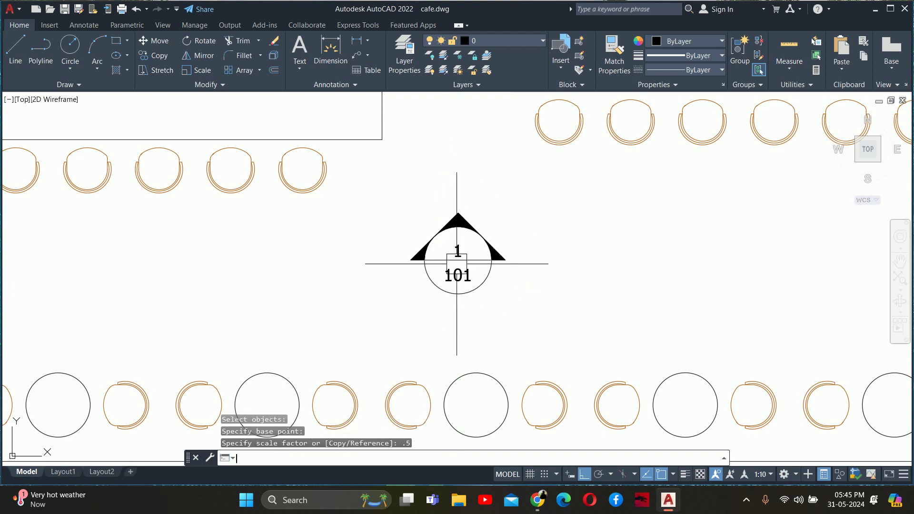
{"action": "key", "text": "Escape"}
{"action": "key", "text": "Escape"}
{"action": "key", "text": "Escape"}
{"action": "scroll", "coordinate": [450, 273], "scroll_direction": "down", "scroll_amount": 3}
{"action": "scroll", "coordinate": [443, 286], "scroll_direction": "down", "scroll_amount": 2}
{"action": "scroll", "coordinate": [443, 286], "scroll_direction": "up", "scroll_amount": 2}
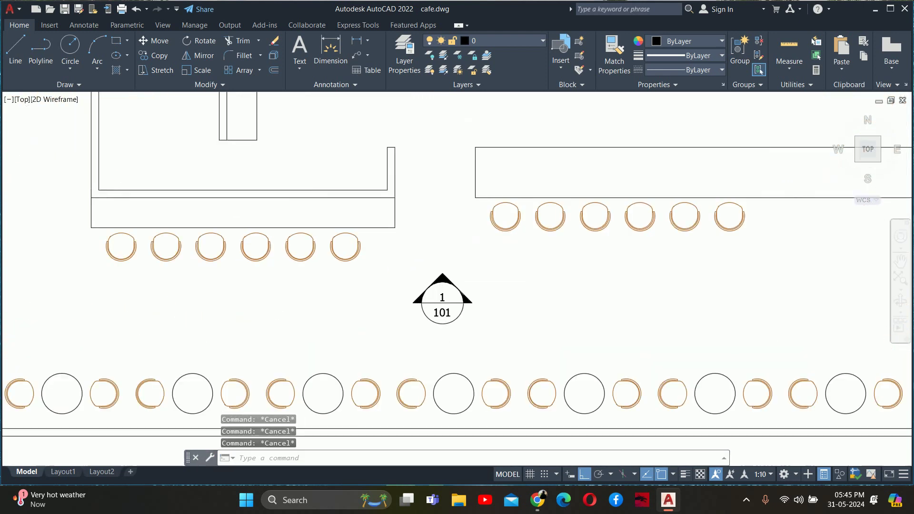
{"action": "scroll", "coordinate": [443, 304], "scroll_direction": "up", "scroll_amount": 2}
{"action": "scroll", "coordinate": [443, 319], "scroll_direction": "up", "scroll_amount": 5}
- Set the callout's VIEWNUMBER attribute to CAFE
{"action": "double_click", "coordinate": [443, 333]}
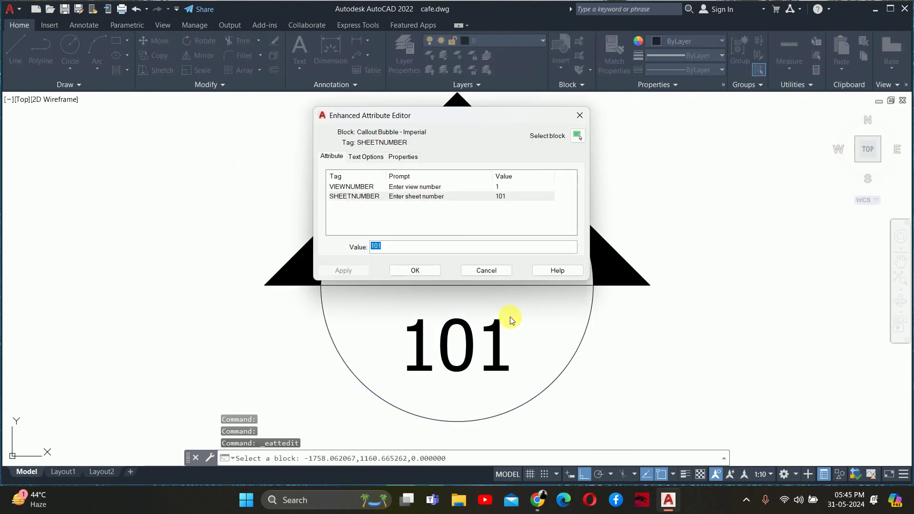
{"action": "type", "text": "c"}
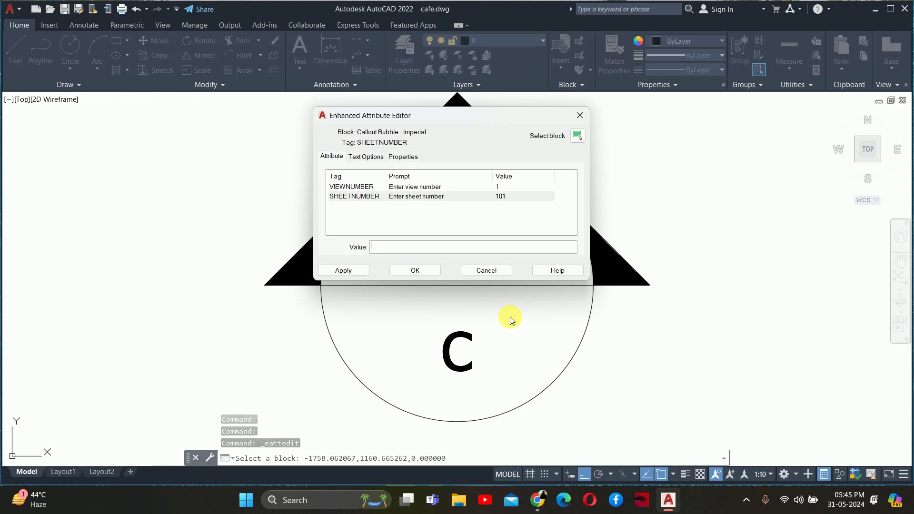
{"action": "key", "text": "Escape"}
{"action": "double_click", "coordinate": [456, 249]}
{"action": "type", "text": "CAFE"}
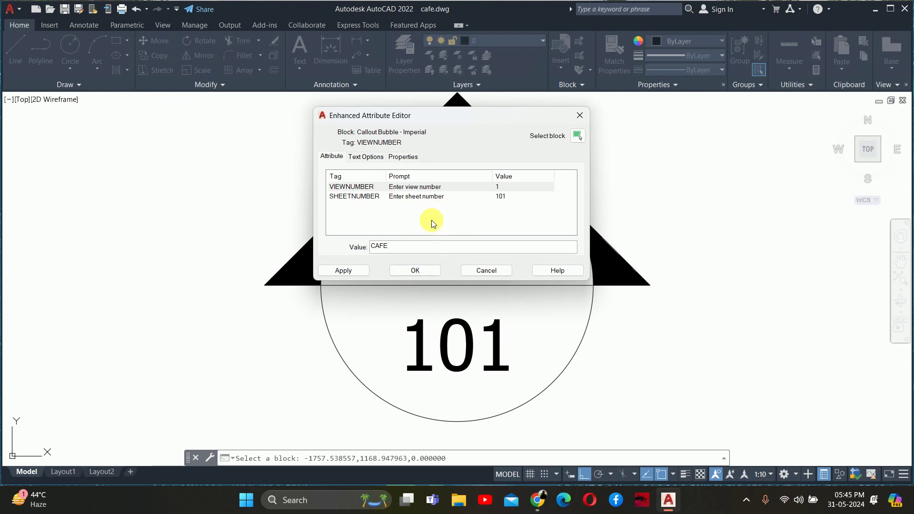
{"action": "left_click", "coordinate": [427, 275]}
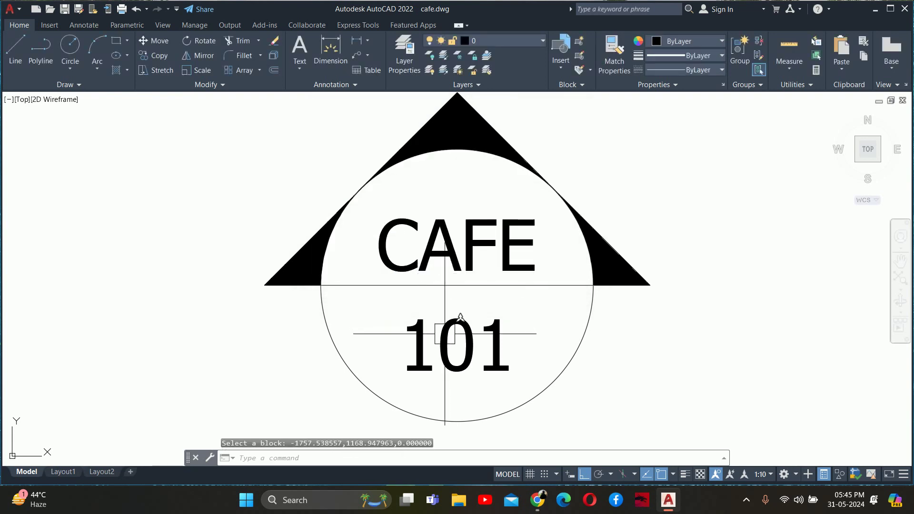
- Set the callout's SHEETNUMBER attribute to A
{"action": "double_click", "coordinate": [445, 338]}
{"action": "type", "text": "A"}
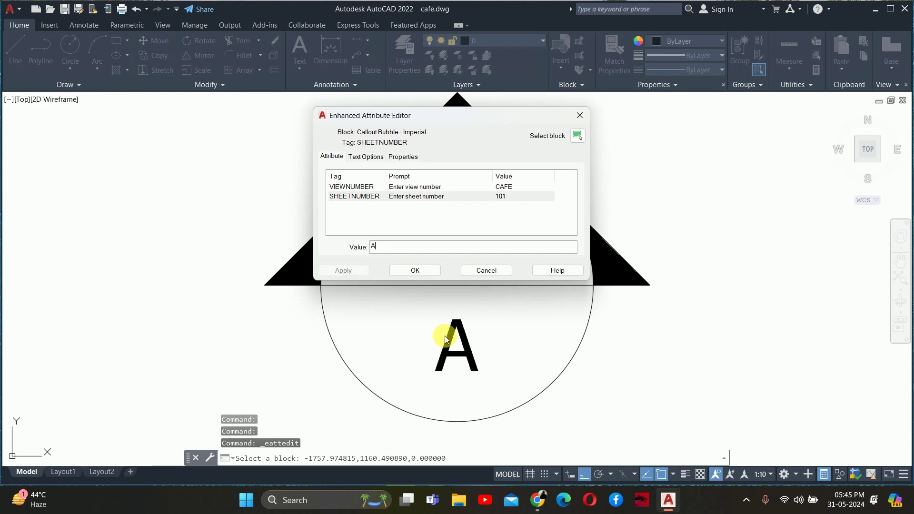
{"action": "left_click", "coordinate": [429, 269]}
{"action": "scroll", "coordinate": [435, 266], "scroll_direction": "down", "scroll_amount": 5}
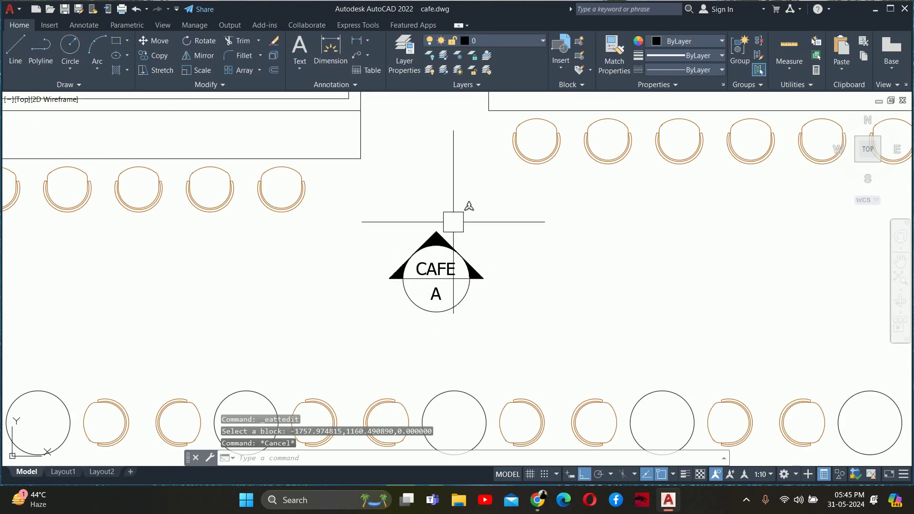
{"action": "scroll", "coordinate": [448, 244], "scroll_direction": "down", "scroll_amount": 2}
- Add a vertical construction line (XL, V) through the plan's central wall
{"action": "scroll", "coordinate": [448, 244], "scroll_direction": "down", "scroll_amount": 4}
{"action": "scroll", "coordinate": [445, 254], "scroll_direction": "down", "scroll_amount": 1}
{"action": "key", "text": "Escape"}
{"action": "key", "text": "Escape"}
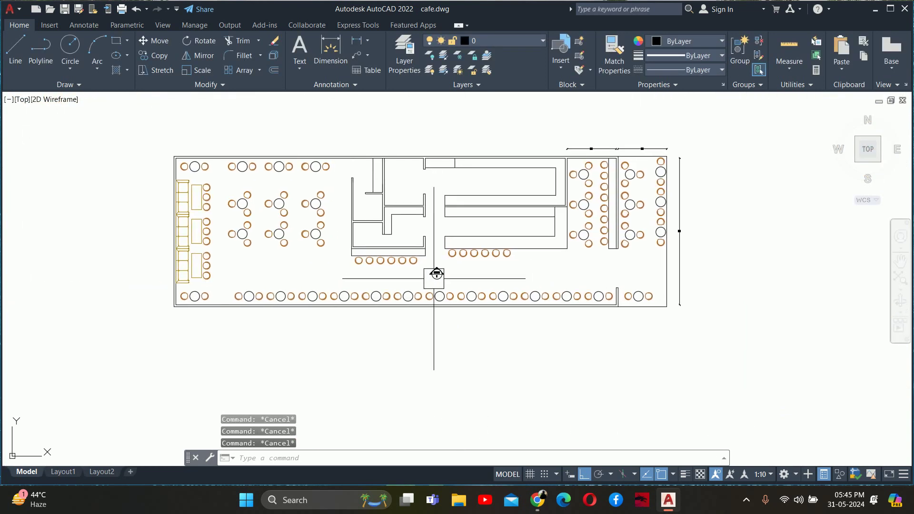
{"action": "type", "text": "xl"}
{"action": "key", "text": "Return"}
{"action": "type", "text": "v"}
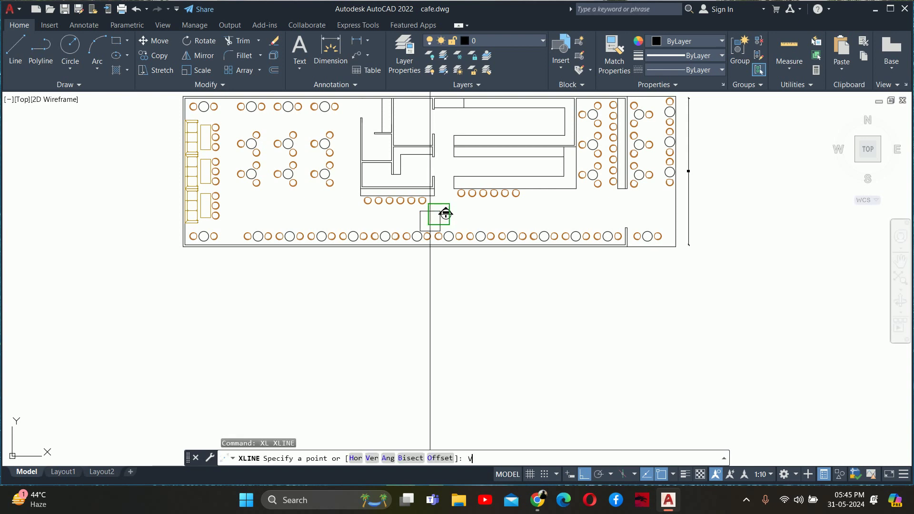
{"action": "key", "text": "Return"}
{"action": "middle_click_drag", "start_coordinate": [254, 194], "coordinate": [272, 293]}
{"action": "scroll", "coordinate": [266, 204], "scroll_direction": "up", "scroll_amount": 5}
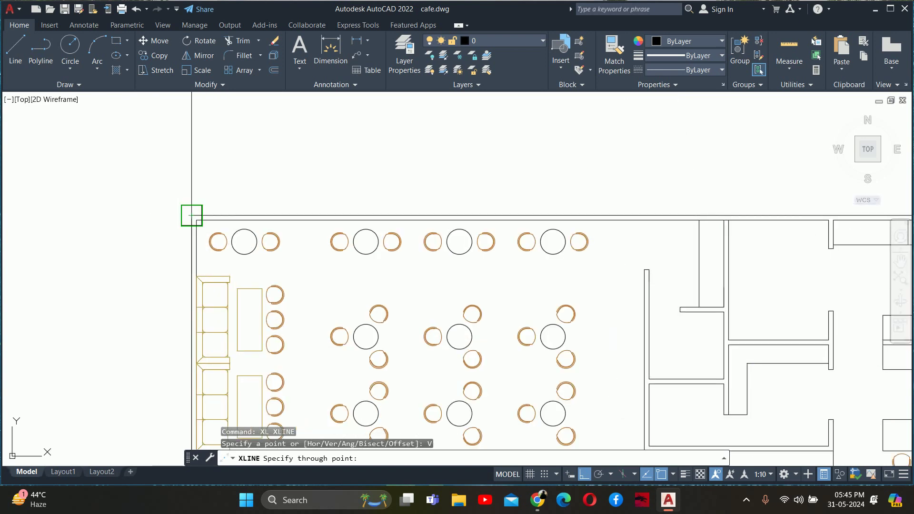
{"action": "scroll", "coordinate": [227, 305], "scroll_direction": "down", "scroll_amount": 5}
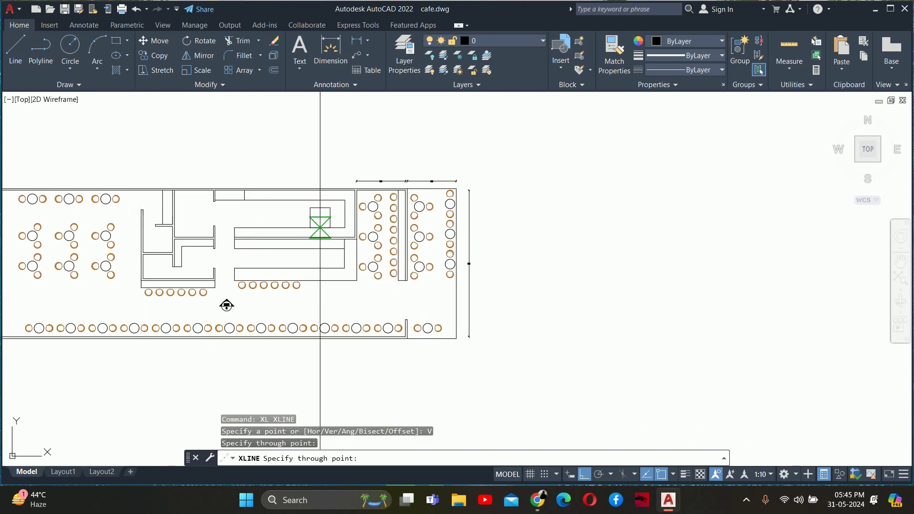
{"action": "scroll", "coordinate": [404, 194], "scroll_direction": "up", "scroll_amount": 5}
{"action": "scroll", "coordinate": [405, 194], "scroll_direction": "up", "scroll_amount": 4}
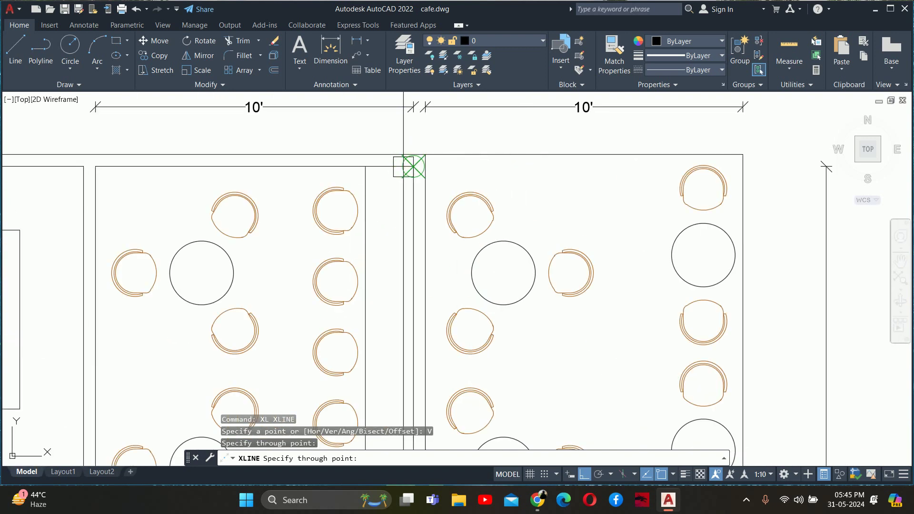
{"action": "left_click", "coordinate": [403, 166]}
{"action": "scroll", "coordinate": [405, 171], "scroll_direction": "down", "scroll_amount": 10}
{"action": "key", "text": "Escape"}
{"action": "key", "text": "Escape"}
{"action": "key", "text": "Escape"}
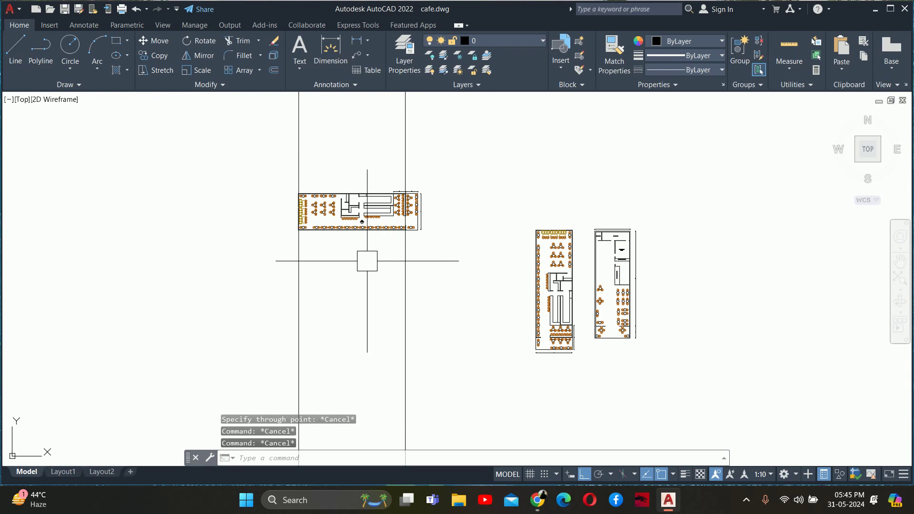
- Draw a horizontal line below the plan between the left and right construction lines
{"action": "type", "text": "l"}
{"action": "key", "text": "Return"}
{"action": "scroll", "coordinate": [285, 308], "scroll_direction": "up", "scroll_amount": 2}
{"action": "left_click", "coordinate": [326, 314]}
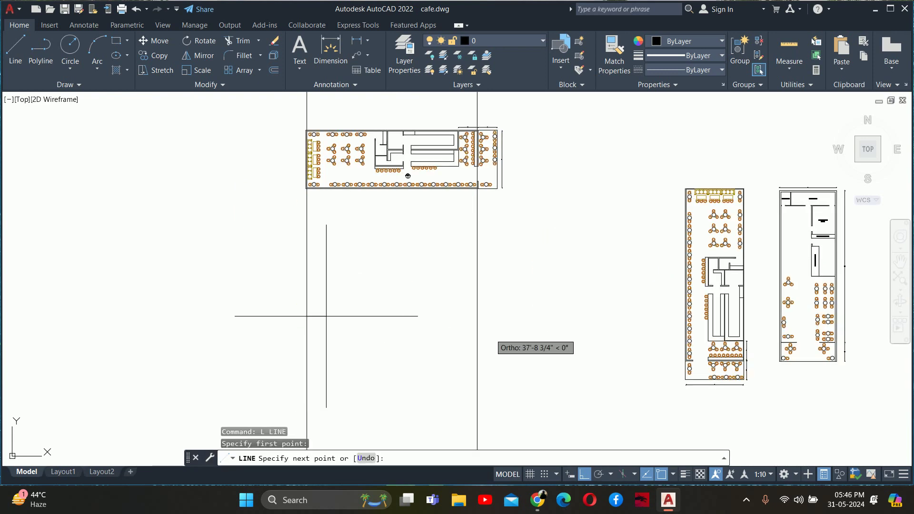
{"action": "left_click", "coordinate": [477, 316]}
{"action": "key", "text": "Escape"}
{"action": "key", "text": "Escape"}
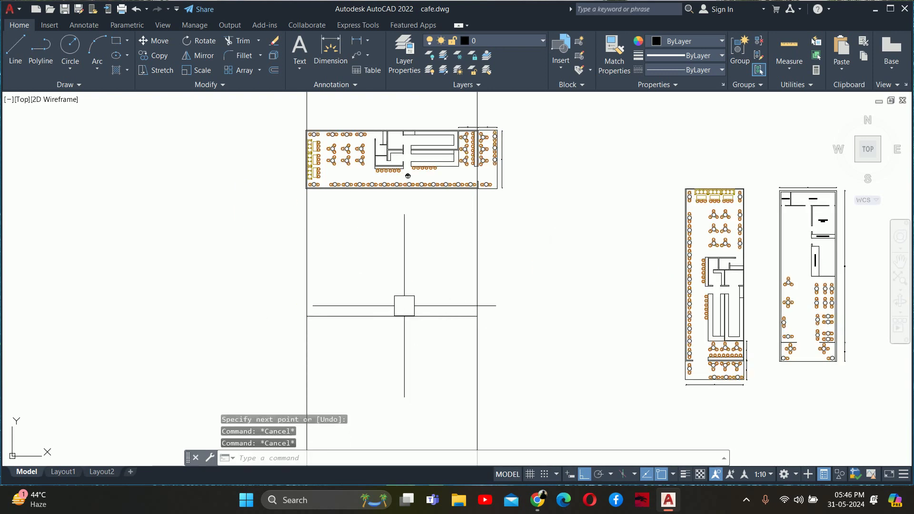
{"action": "key", "text": "Escape"}
{"action": "scroll", "coordinate": [410, 319], "scroll_direction": "up", "scroll_amount": 2}
{"action": "scroll", "coordinate": [412, 320], "scroll_direction": "down", "scroll_amount": 2}
- Add two vertical construction lines, one through the dining area and one further right
{"action": "type", "text": "x"}
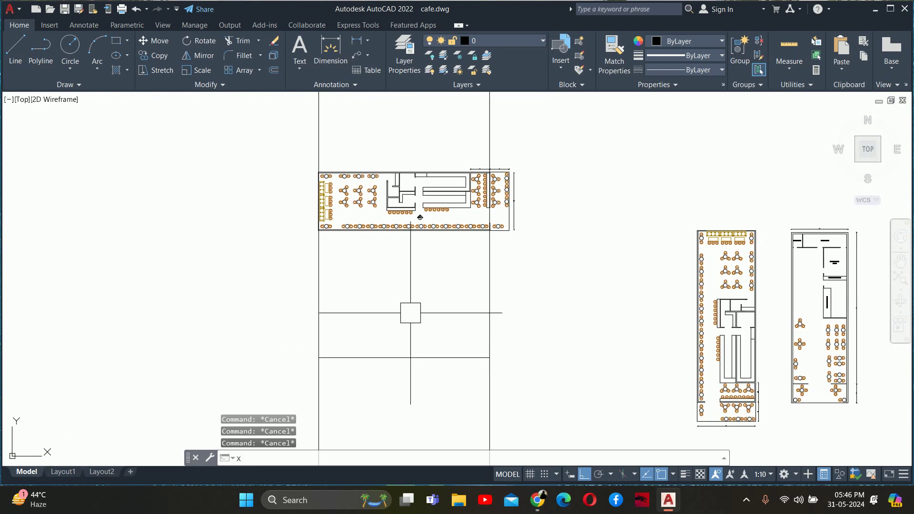
{"action": "type", "text": "l"}
{"action": "key", "text": "Return"}
{"action": "type", "text": "v"}
{"action": "key", "text": "Return"}
{"action": "scroll", "coordinate": [319, 136], "scroll_direction": "up", "scroll_amount": 2}
{"action": "scroll", "coordinate": [319, 135], "scroll_direction": "up", "scroll_amount": 4}
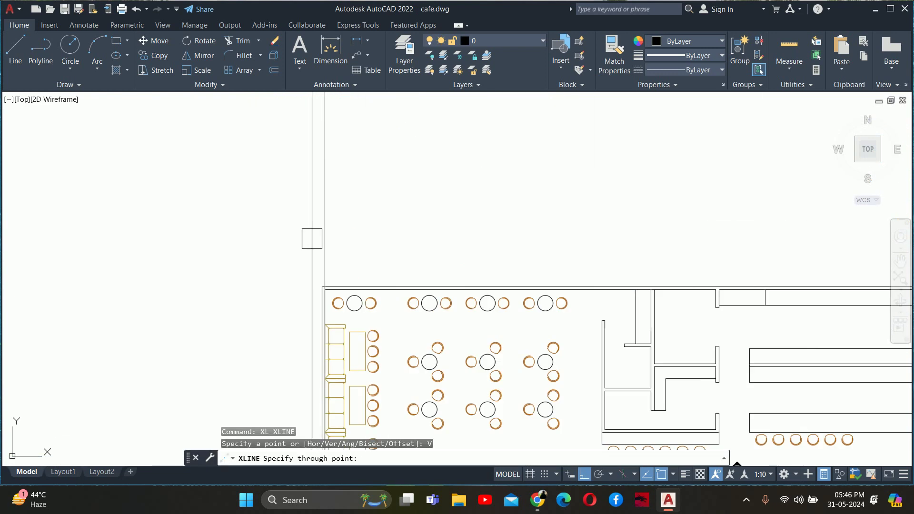
{"action": "scroll", "coordinate": [320, 285], "scroll_direction": "down", "scroll_amount": 2}
{"action": "middle_click_drag", "start_coordinate": [486, 302], "coordinate": [114, 238]}
{"action": "scroll", "coordinate": [341, 227], "scroll_direction": "up", "scroll_amount": 5}
{"action": "scroll", "coordinate": [288, 190], "scroll_direction": "up", "scroll_amount": 4}
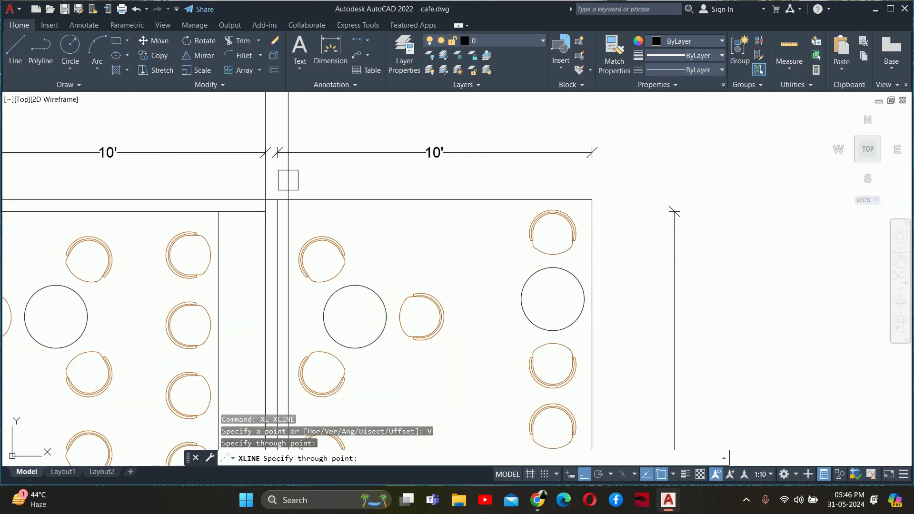
{"action": "left_click", "coordinate": [277, 199]}
{"action": "left_click", "coordinate": [591, 199]}
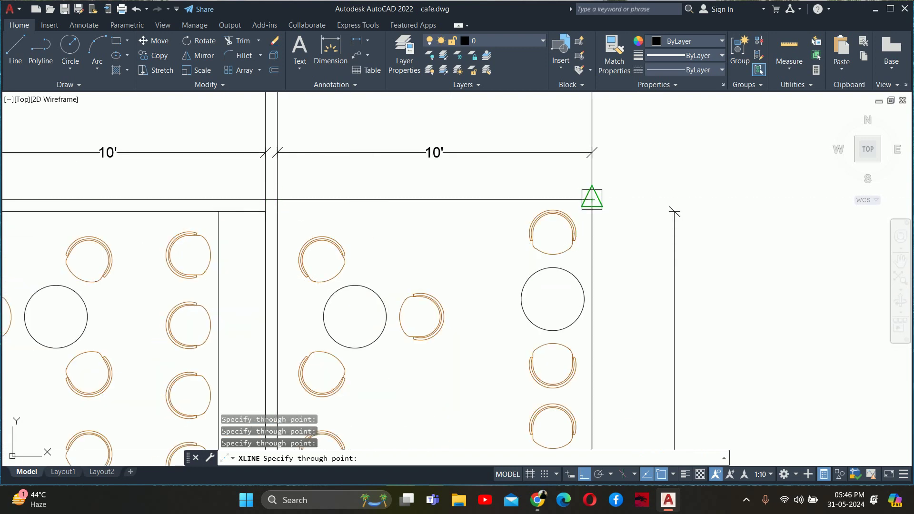
{"action": "key", "text": "Escape"}
{"action": "key", "text": "Escape"}
{"action": "key", "text": "Escape"}
{"action": "scroll", "coordinate": [359, 334], "scroll_direction": "down", "scroll_amount": 5}
{"action": "scroll", "coordinate": [542, 245], "scroll_direction": "up", "scroll_amount": 4}
{"action": "scroll", "coordinate": [527, 221], "scroll_direction": "up", "scroll_amount": 4}
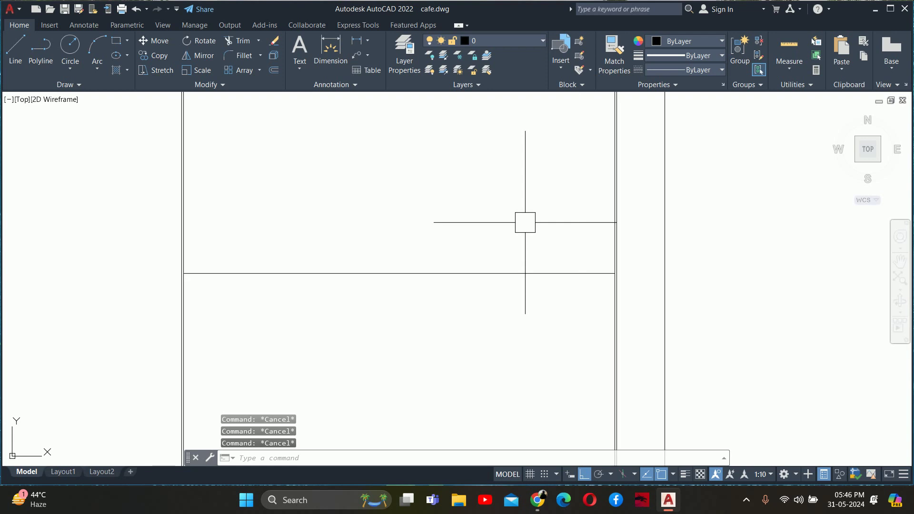
- Extend the horizontal line to meet the right vertical construction line
{"action": "type", "text": "ex"}
{"action": "key", "text": "Return"}
{"action": "left_click", "coordinate": [565, 273]}
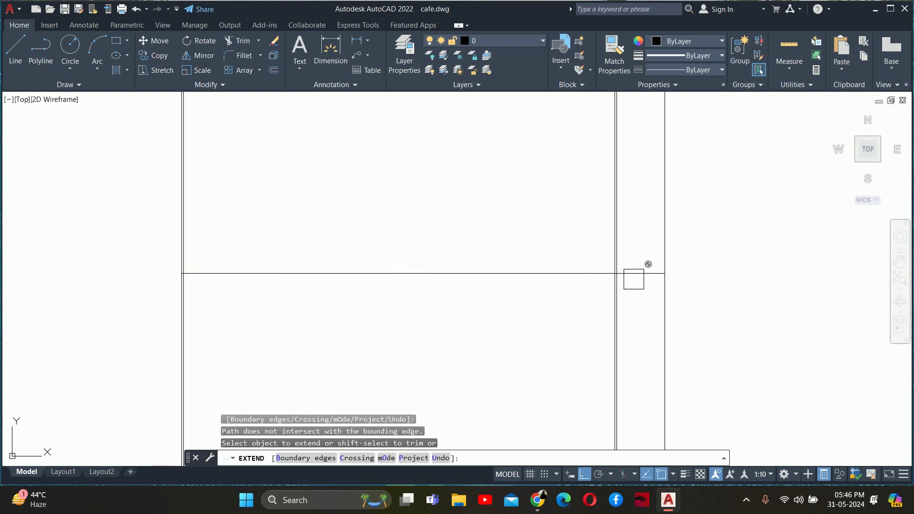
{"action": "key", "text": "Escape"}
{"action": "key", "text": "Escape"}
{"action": "scroll", "coordinate": [442, 255], "scroll_direction": "down", "scroll_amount": 2}
{"action": "scroll", "coordinate": [420, 298], "scroll_direction": "down", "scroll_amount": 1}
{"action": "middle_click_drag", "start_coordinate": [420, 298], "coordinate": [429, 313]}
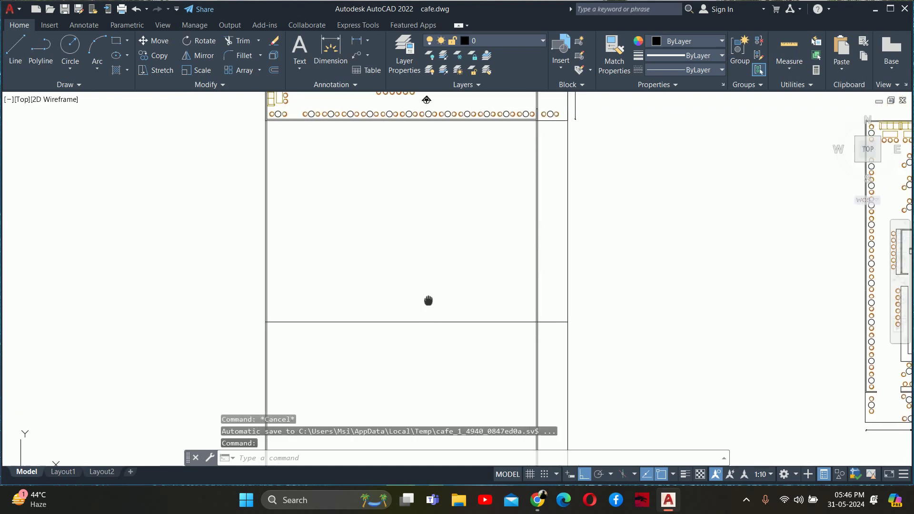
- Offset a parallel copy of the horizontal line 15' above it
{"action": "type", "text": "o"}
{"action": "key", "text": "Return"}
{"action": "type", "text": "15'"}
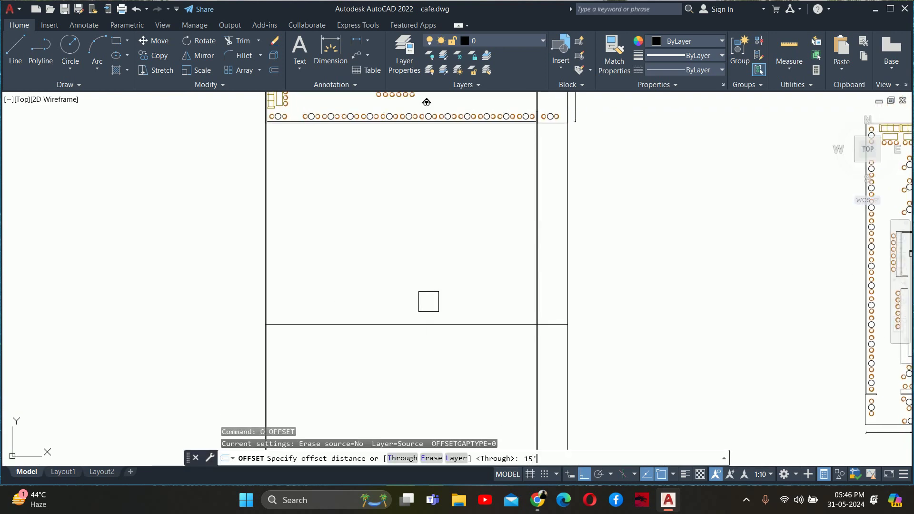
{"action": "key", "text": "Return"}
{"action": "left_click", "coordinate": [416, 324]}
{"action": "key", "text": "Escape"}
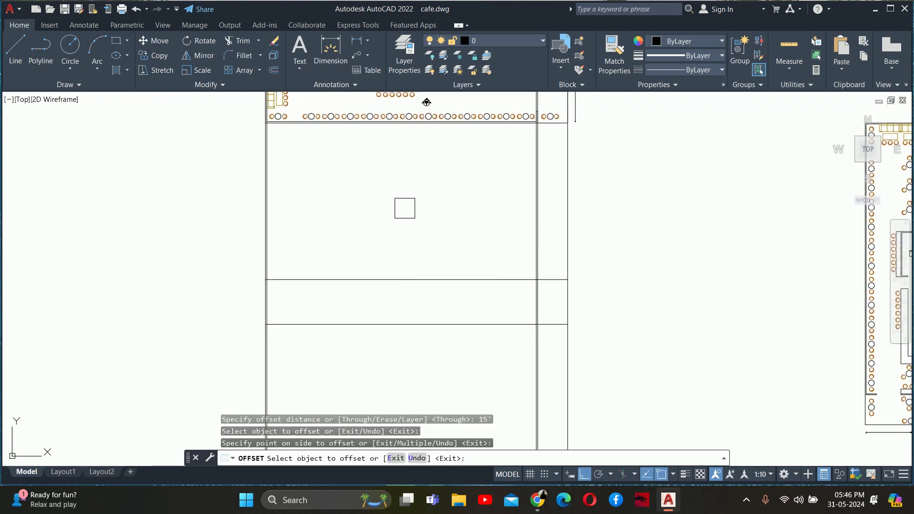
{"action": "key", "text": "Escape"}
{"action": "key", "text": "Escape"}
{"action": "scroll", "coordinate": [459, 294], "scroll_direction": "up", "scroll_amount": 2}
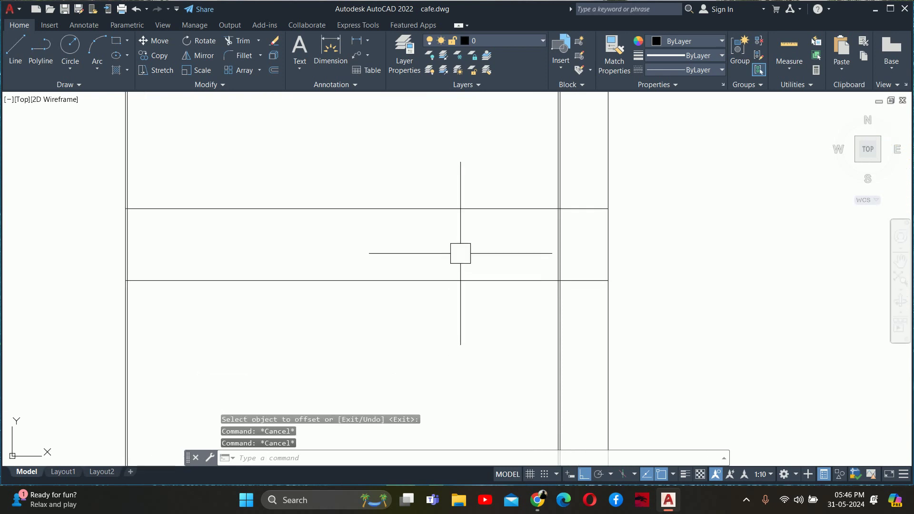
{"action": "scroll", "coordinate": [459, 253], "scroll_direction": "down", "scroll_amount": 3}
{"action": "scroll", "coordinate": [495, 162], "scroll_direction": "up", "scroll_amount": 1}
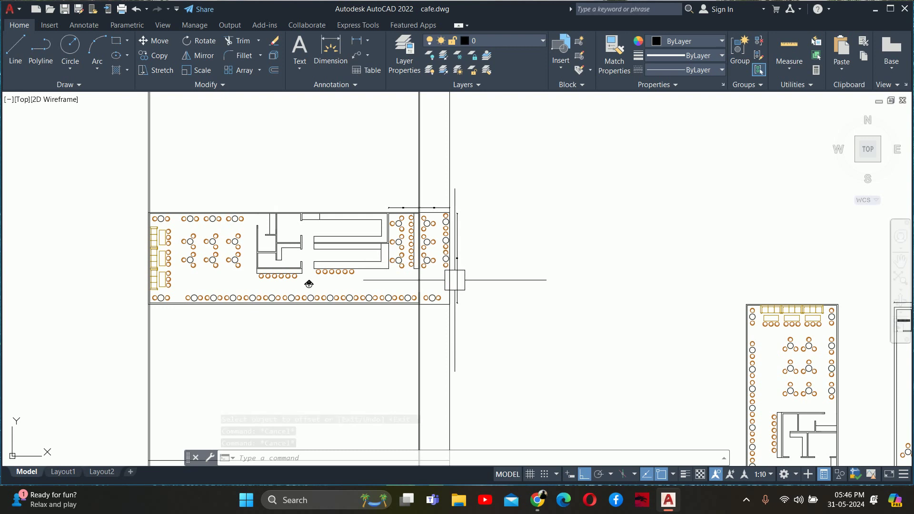
{"action": "scroll", "coordinate": [456, 266], "scroll_direction": "down", "scroll_amount": 2}
{"action": "scroll", "coordinate": [431, 327], "scroll_direction": "up", "scroll_amount": 5}
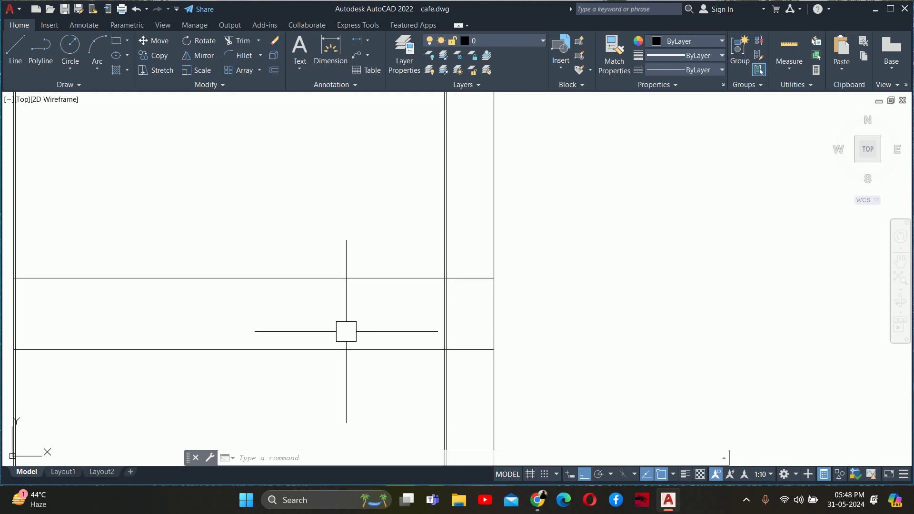
- Offset the counter strip's lower line 18 units downward
{"action": "middle_click_drag", "start_coordinate": [359, 349], "coordinate": [379, 330]}
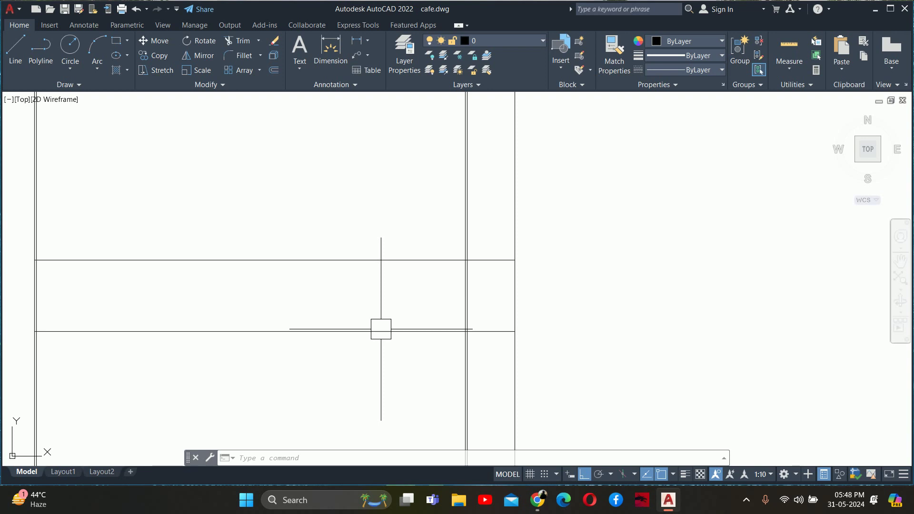
{"action": "type", "text": "o"}
{"action": "key", "text": "Return"}
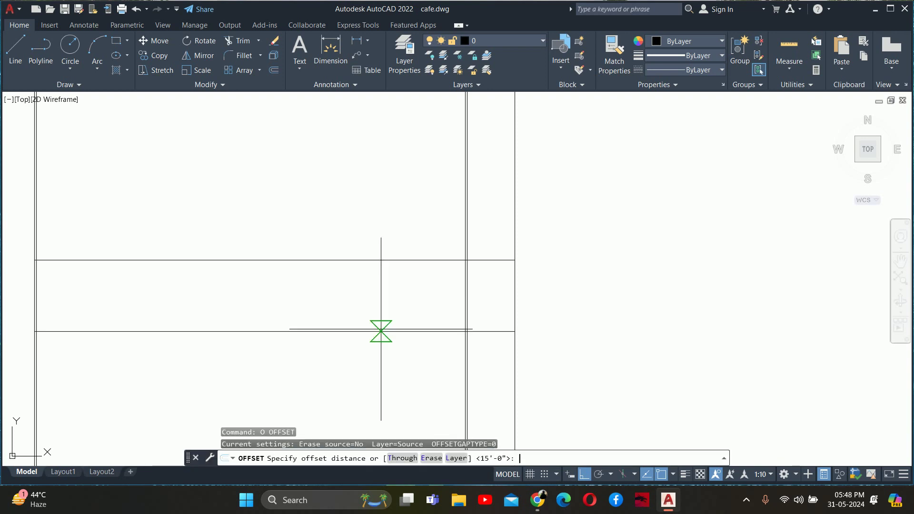
{"action": "type", "text": "18"}
{"action": "key", "text": "Return"}
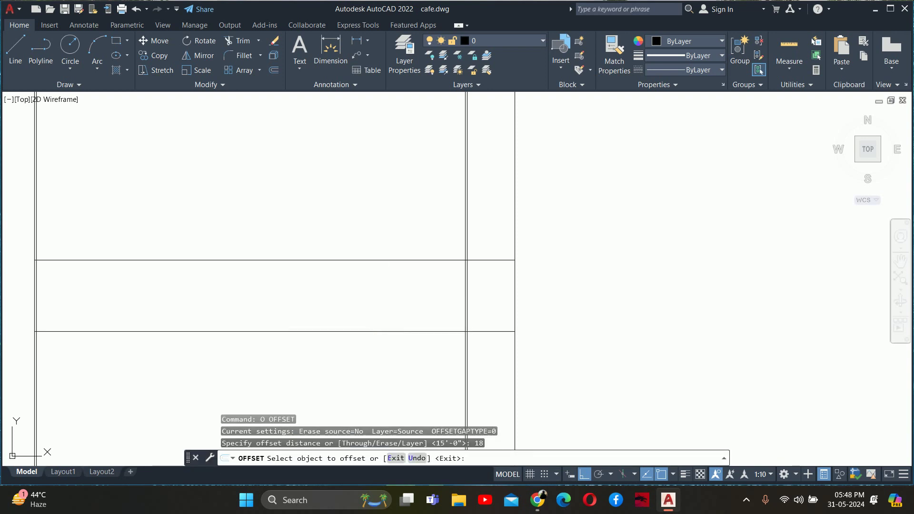
{"action": "left_click", "coordinate": [381, 332]}
{"action": "left_click", "coordinate": [380, 366]}
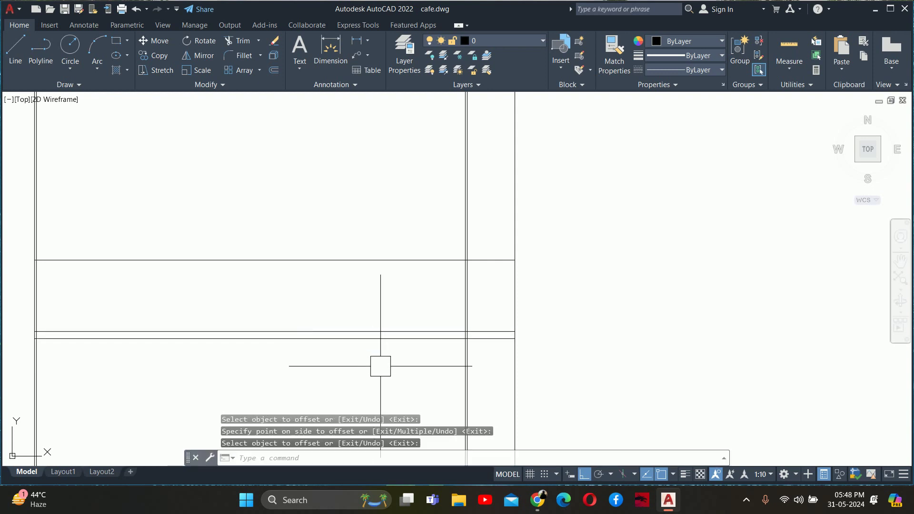
{"action": "key", "text": "Escape"}
{"action": "key", "text": "Escape"}
{"action": "key", "text": "Escape"}
{"action": "key", "text": "Escape"}
- Draw a 36-unit line starting from the line intersection
{"action": "scroll", "coordinate": [555, 355], "scroll_direction": "up", "scroll_amount": 2}
{"action": "scroll", "coordinate": [555, 355], "scroll_direction": "up", "scroll_amount": 2}
{"action": "type", "text": "l"}
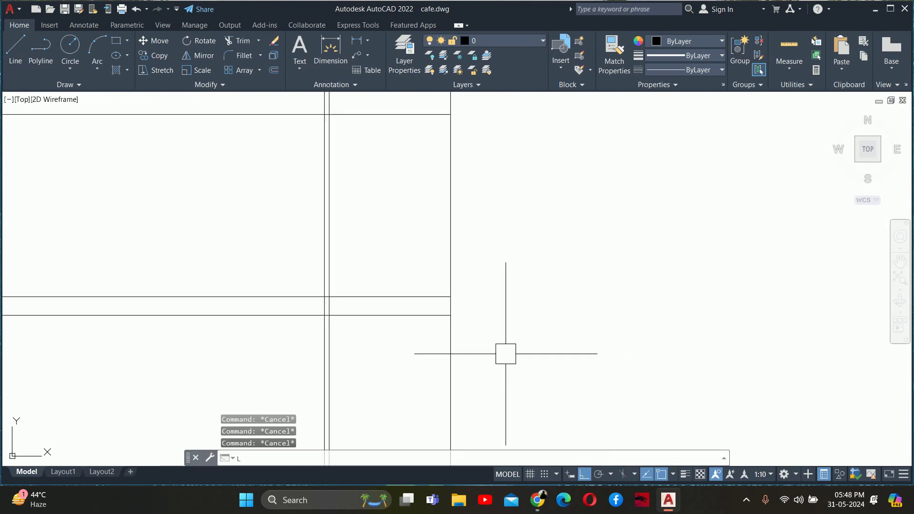
{"action": "key", "text": "Return"}
{"action": "left_click", "coordinate": [450, 315]}
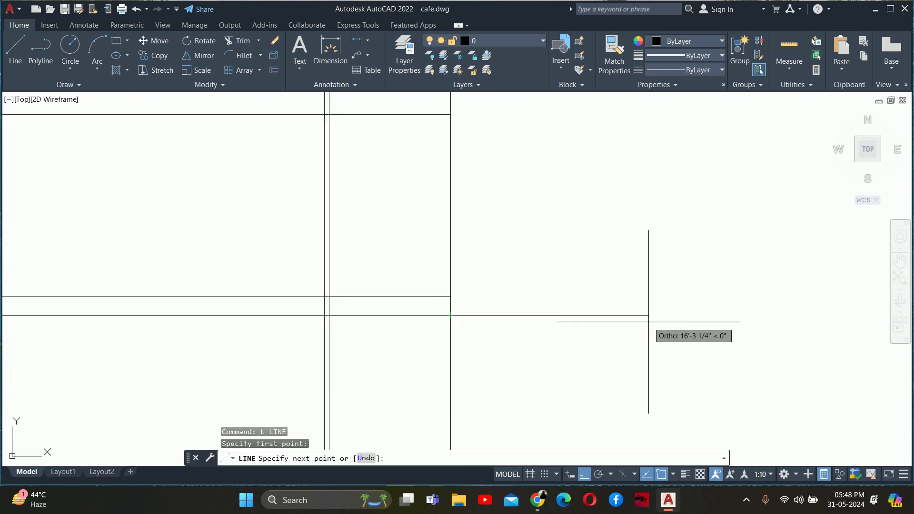
{"action": "type", "text": "36"}
{"action": "key", "text": "Return"}
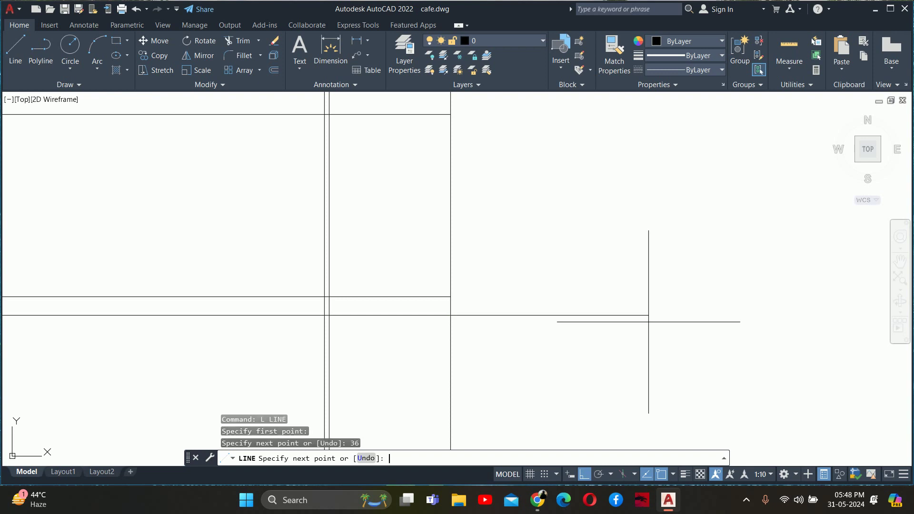
{"action": "key", "text": "Escape"}
{"action": "key", "text": "Escape"}
{"action": "key", "text": "Escape"}
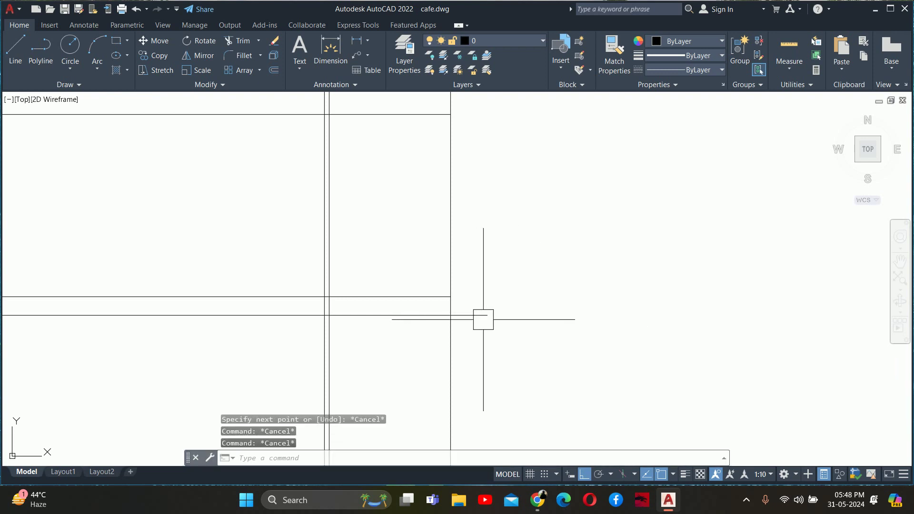
{"action": "key", "text": "Escape"}
- Offset a horizontal line 6 units below the original
{"action": "scroll", "coordinate": [406, 315], "scroll_direction": "up", "scroll_amount": 2}
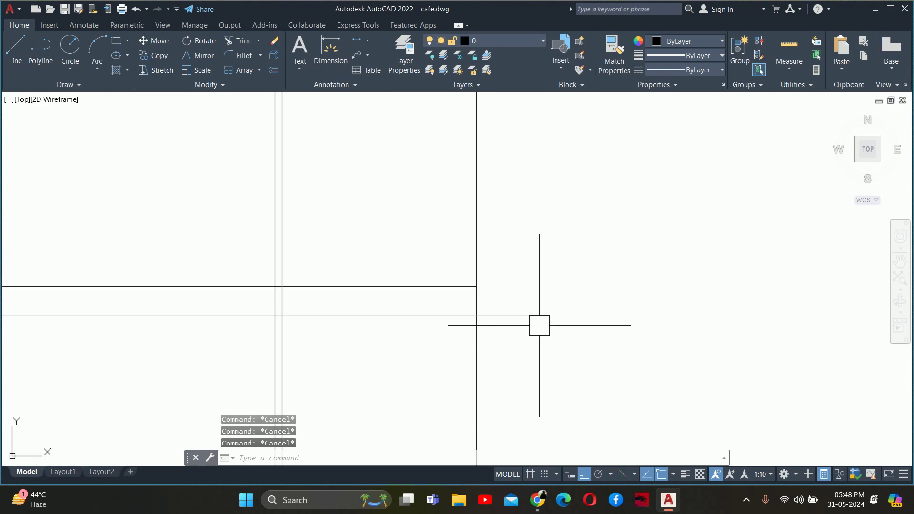
{"action": "type", "text": "o"}
{"action": "key", "text": "Return"}
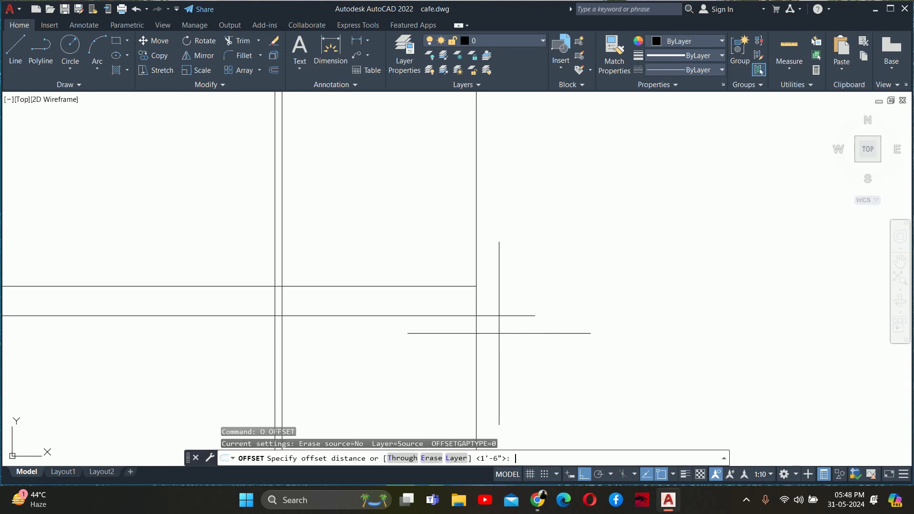
{"action": "key", "text": "Escape"}
{"action": "type", "text": "o"}
{"action": "key", "text": "Return"}
{"action": "type", "text": "6"}
{"action": "key", "text": "Return"}
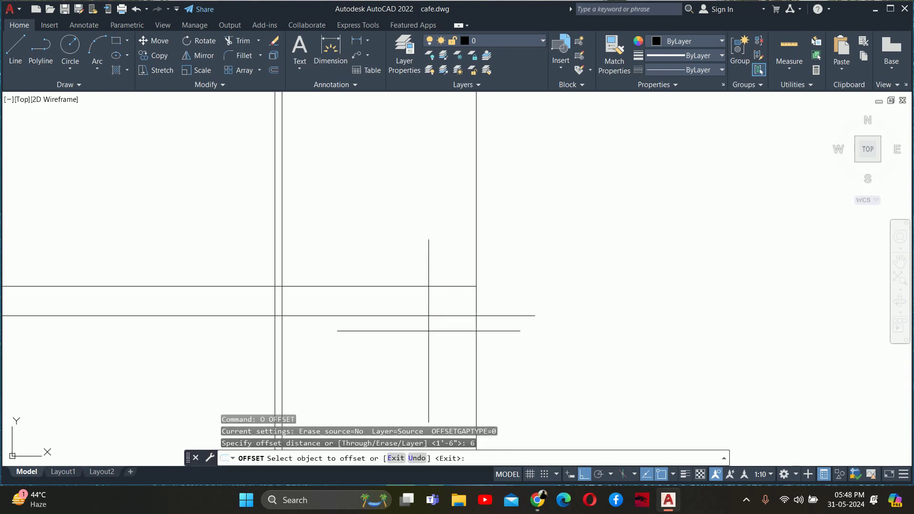
{"action": "left_click", "coordinate": [402, 286]}
{"action": "left_click", "coordinate": [400, 309]}
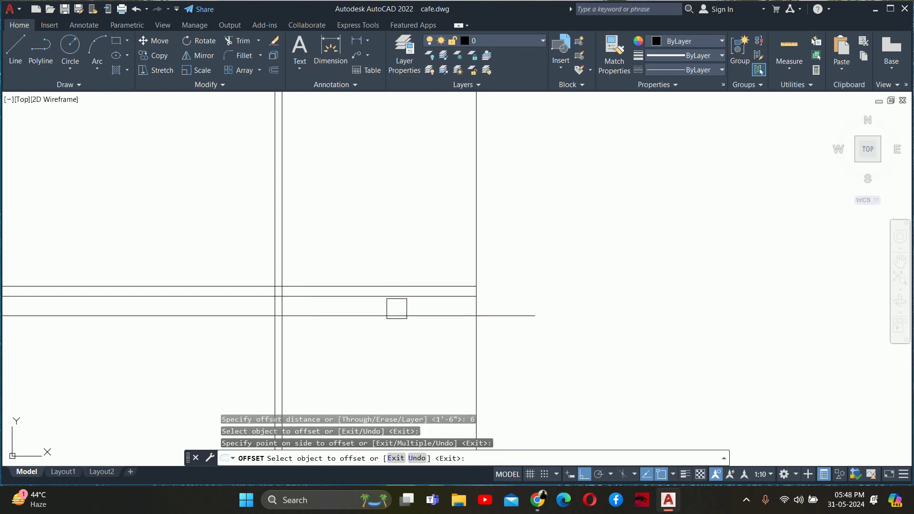
{"action": "key", "text": "Escape"}
- Trim the left and right overhangs and the segment between the vertical lines
{"action": "type", "text": "tr"}
{"action": "key", "text": "Return"}
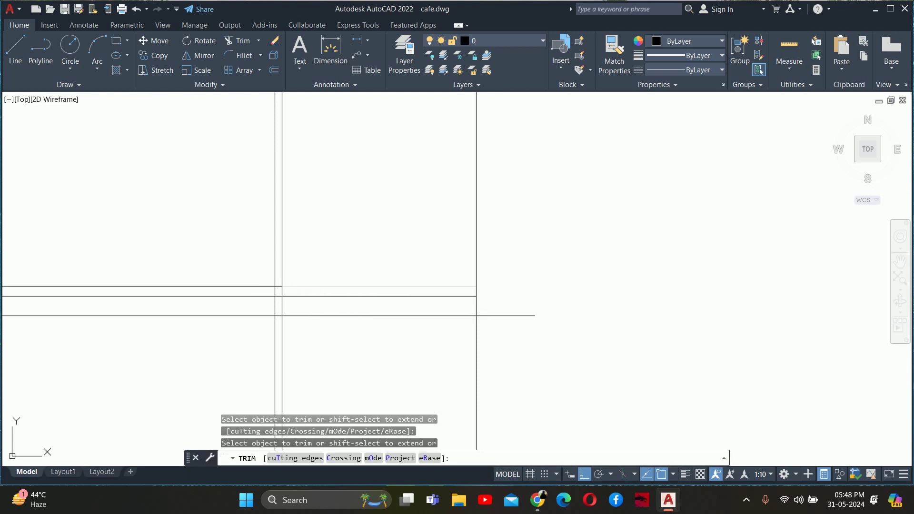
{"action": "scroll", "coordinate": [247, 286], "scroll_direction": "up", "scroll_amount": 5}
{"action": "left_click", "coordinate": [253, 325]}
{"action": "left_click", "coordinate": [460, 286]}
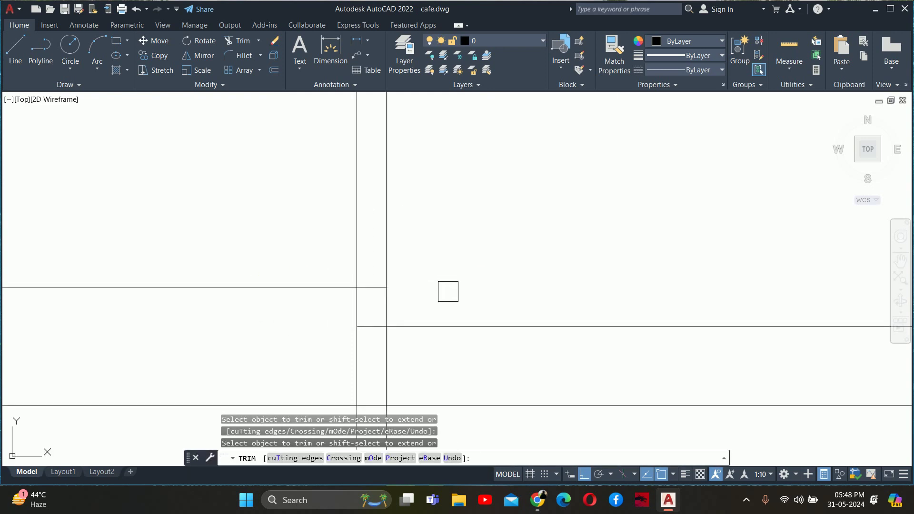
{"action": "scroll", "coordinate": [376, 326], "scroll_direction": "up", "scroll_amount": 3}
{"action": "left_click", "coordinate": [361, 327]}
{"action": "scroll", "coordinate": [364, 318], "scroll_direction": "down", "scroll_amount": 5}
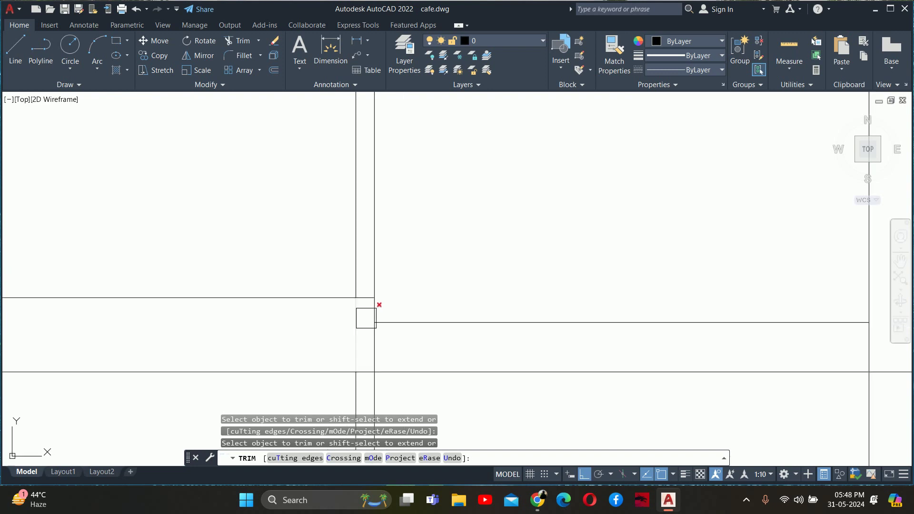
{"action": "scroll", "coordinate": [342, 326], "scroll_direction": "down", "scroll_amount": 3}
{"action": "middle_click_drag", "start_coordinate": [298, 332], "coordinate": [335, 322]}
{"action": "key", "text": "Escape"}
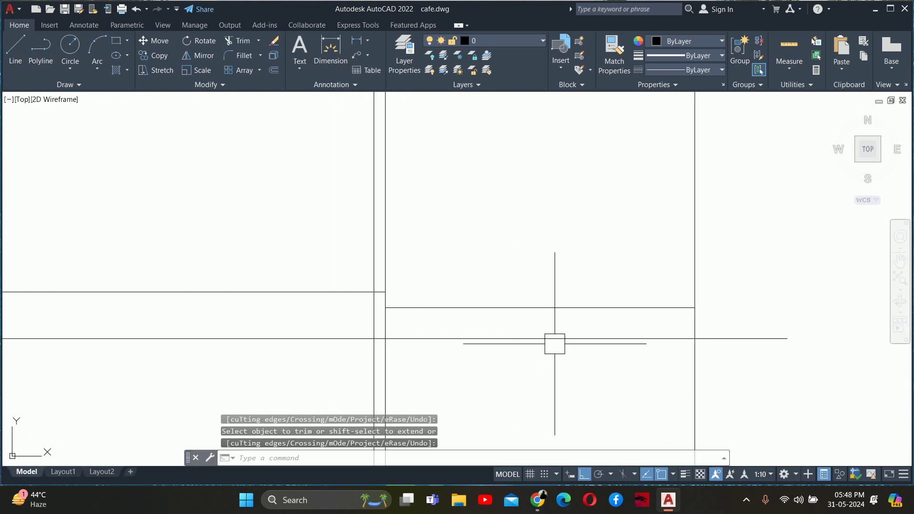
- Offset a copy of the lower horizontal line further below it
{"action": "scroll", "coordinate": [553, 338], "scroll_direction": "down", "scroll_amount": 4}
{"action": "middle_click_drag", "start_coordinate": [529, 359], "coordinate": [628, 330]}
{"action": "key", "text": "Escape"}
{"action": "key", "text": "Escape"}
{"action": "scroll", "coordinate": [580, 328], "scroll_direction": "down", "scroll_amount": 2}
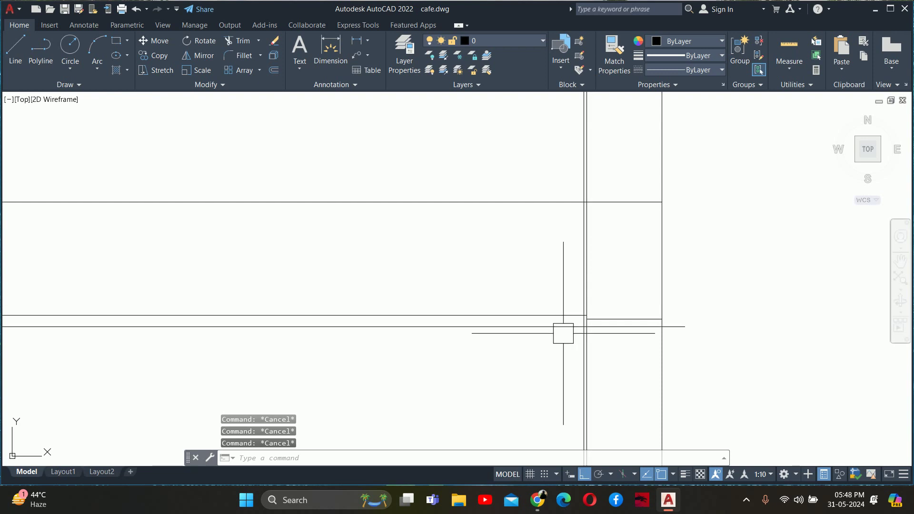
{"action": "type", "text": "o"}
{"action": "key", "text": "Return"}
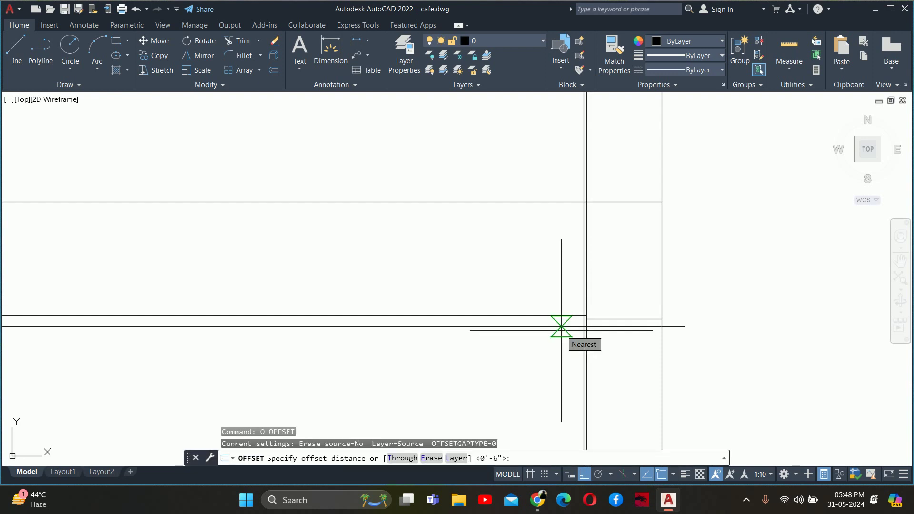
{"action": "type", "text": "2"}
{"action": "key", "text": "Return"}
{"action": "left_click", "coordinate": [516, 326]}
{"action": "left_click", "coordinate": [506, 381]}
{"action": "key", "text": "Return"}
{"action": "scroll", "coordinate": [503, 367], "scroll_direction": "down", "scroll_amount": 2}
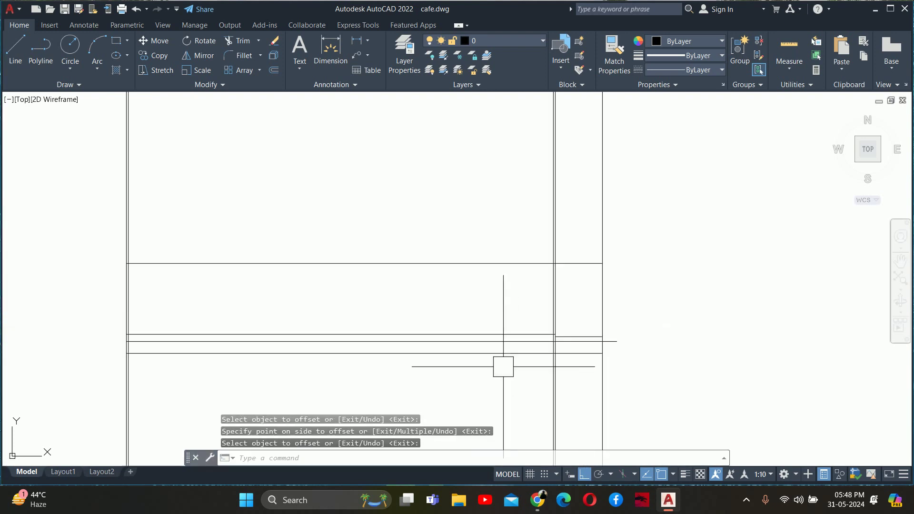
{"action": "scroll", "coordinate": [614, 312], "scroll_direction": "down", "scroll_amount": 4}
- Fence-trim the vertical lines crossing below the outline
{"action": "type", "text": "tr"}
{"action": "key", "text": "Return"}
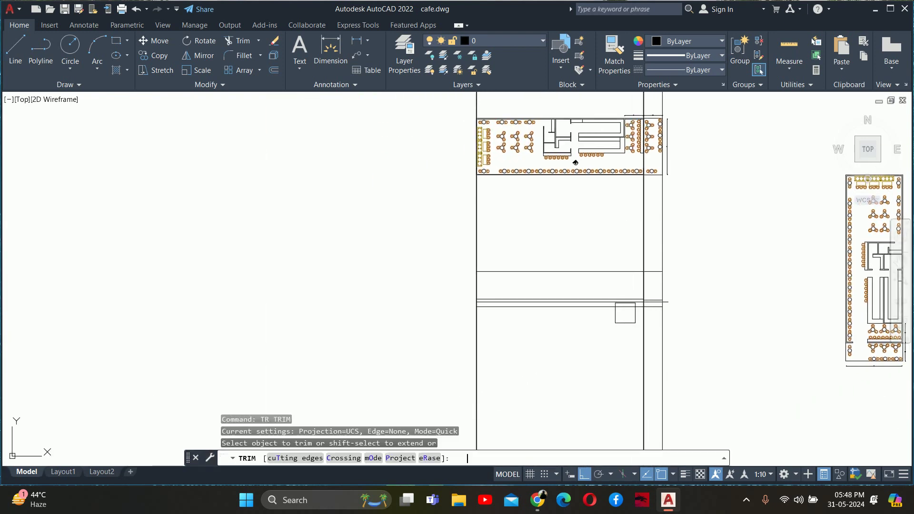
{"action": "scroll", "coordinate": [625, 313], "scroll_direction": "up", "scroll_amount": 4}
{"action": "left_click", "coordinate": [678, 331]}
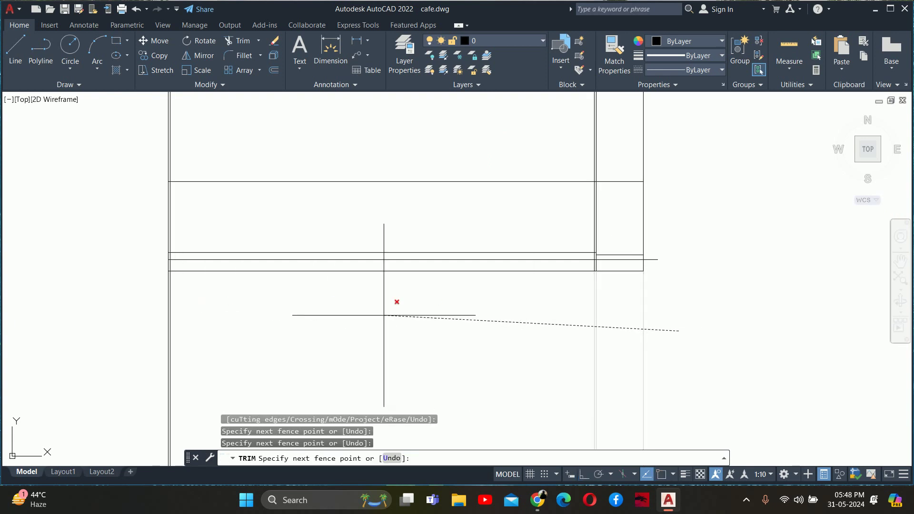
{"action": "key", "text": "Escape"}
{"action": "key", "text": "Escape"}
{"action": "key", "text": "Escape"}
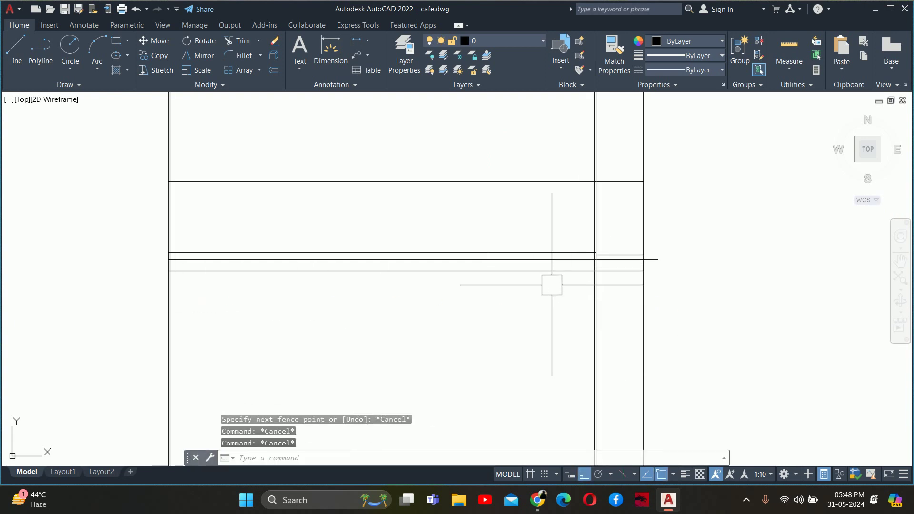
{"action": "type", "text": "tr"}
{"action": "key", "text": "Return"}
{"action": "left_click", "coordinate": [717, 317]}
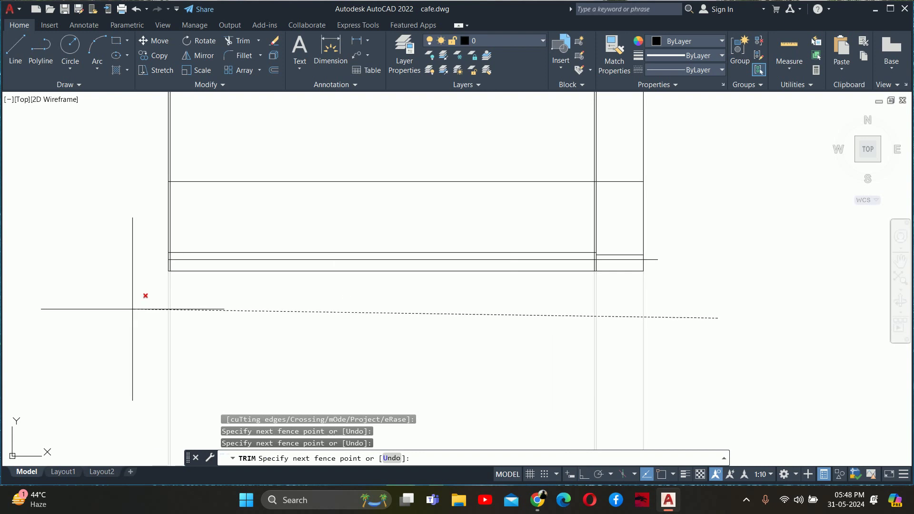
{"action": "key", "text": "Return"}
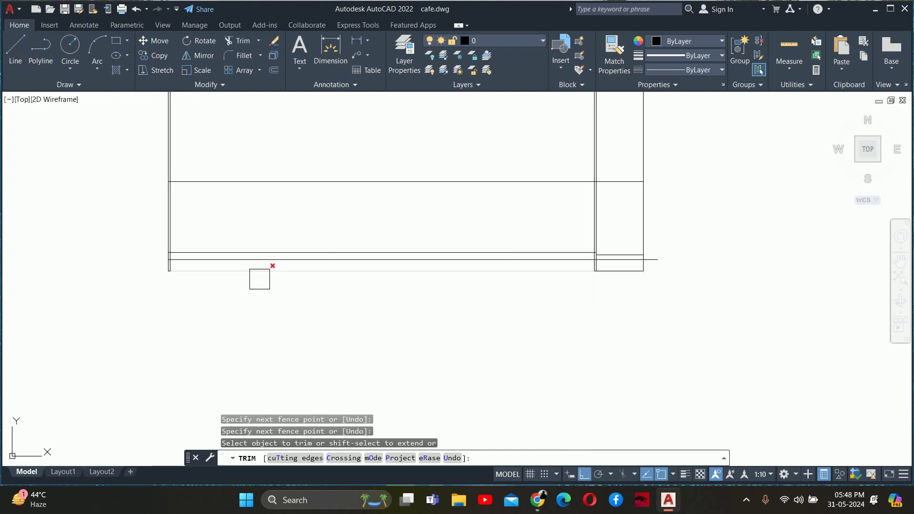
{"action": "scroll", "coordinate": [612, 283], "scroll_direction": "up", "scroll_amount": 3}
{"action": "scroll", "coordinate": [743, 282], "scroll_direction": "up", "scroll_amount": 2}
{"action": "scroll", "coordinate": [606, 323], "scroll_direction": "up", "scroll_amount": 2}
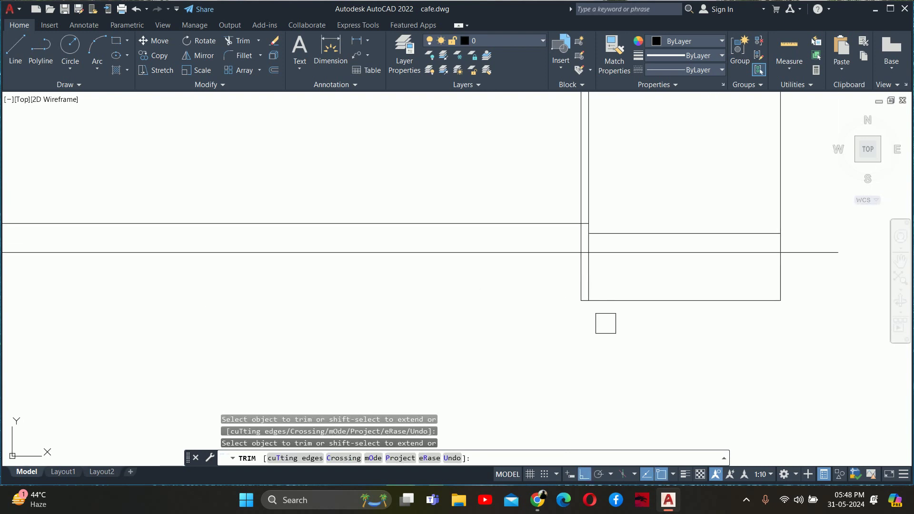
- Trim the rectangle's edges, bottom edge and the vertical line above its right end
{"action": "left_click", "coordinate": [567, 289]}
{"action": "left_click", "coordinate": [583, 281]}
{"action": "key", "text": "Return"}
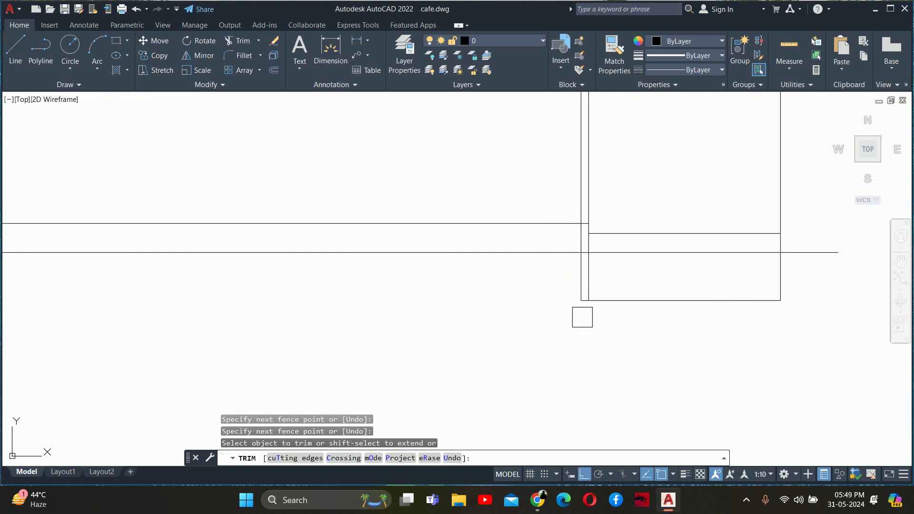
{"action": "left_click", "coordinate": [640, 301]}
{"action": "middle_click_drag", "start_coordinate": [763, 289], "coordinate": [581, 354]}
{"action": "left_click", "coordinate": [631, 275]}
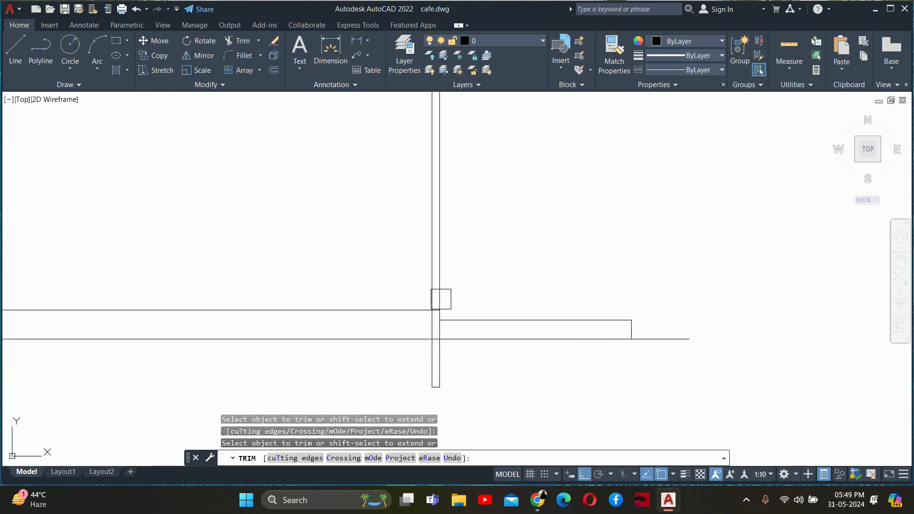
{"action": "mouse_move", "coordinate": [407, 312]}
{"action": "middle_mouse_down"}
{"action": "mouse_move", "coordinate": [451, 336]}
{"action": "mouse_move", "coordinate": [552, 342]}
{"action": "mouse_move", "coordinate": [372, 321]}
{"action": "middle_mouse_up"}
{"action": "scroll", "coordinate": [552, 341], "scroll_direction": "down", "scroll_amount": 2}
{"action": "scroll", "coordinate": [310, 362], "scroll_direction": "down", "scroll_amount": 3}
{"action": "scroll", "coordinate": [521, 357], "scroll_direction": "down", "scroll_amount": 3}
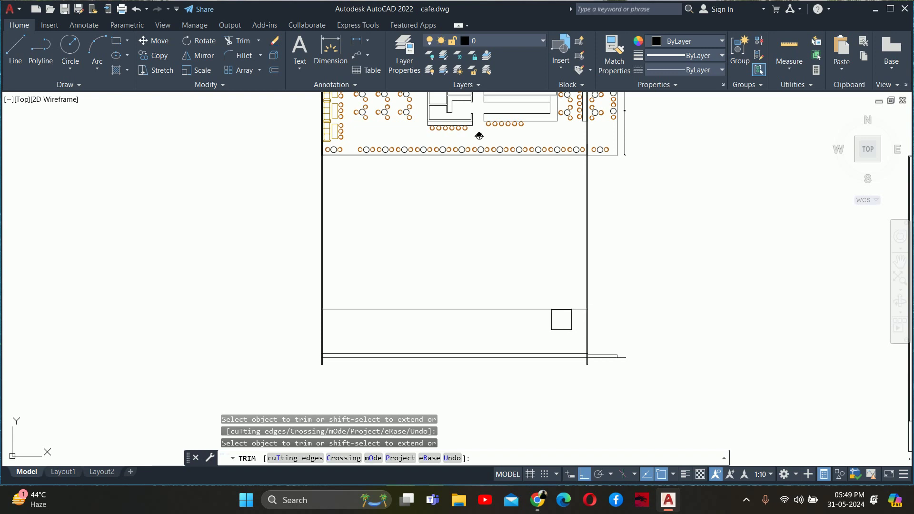
{"action": "scroll", "coordinate": [551, 321], "scroll_direction": "up", "scroll_amount": 2}
- Zoom to the rectangle's corner and measure the short vertical line with DLI
{"action": "key", "text": "Escape"}
{"action": "key", "text": "Escape"}
{"action": "type", "text": "o"}
{"action": "key", "text": "Return"}
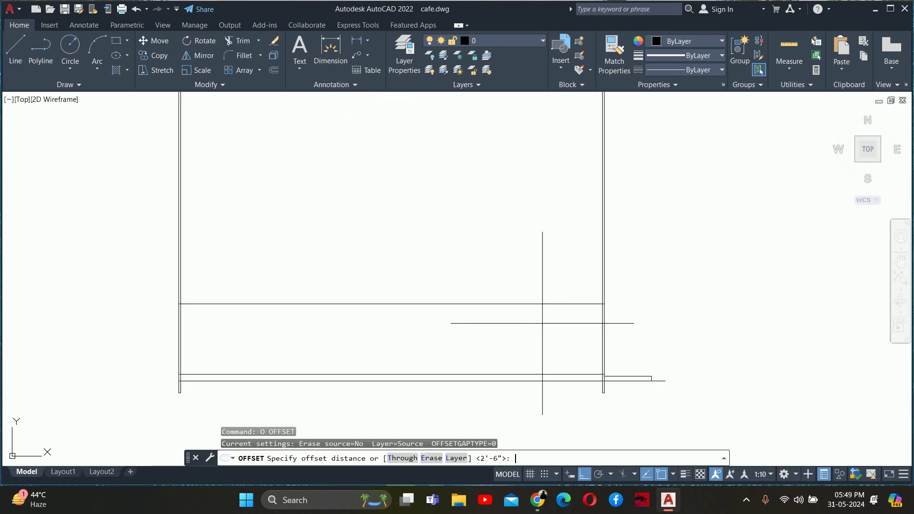
{"action": "key", "text": "Escape"}
{"action": "key", "text": "Escape"}
{"action": "middle_click_drag", "start_coordinate": [536, 347], "coordinate": [485, 290]}
{"action": "scroll", "coordinate": [559, 329], "scroll_direction": "up", "scroll_amount": 3}
{"action": "scroll", "coordinate": [677, 321], "scroll_direction": "up", "scroll_amount": 2}
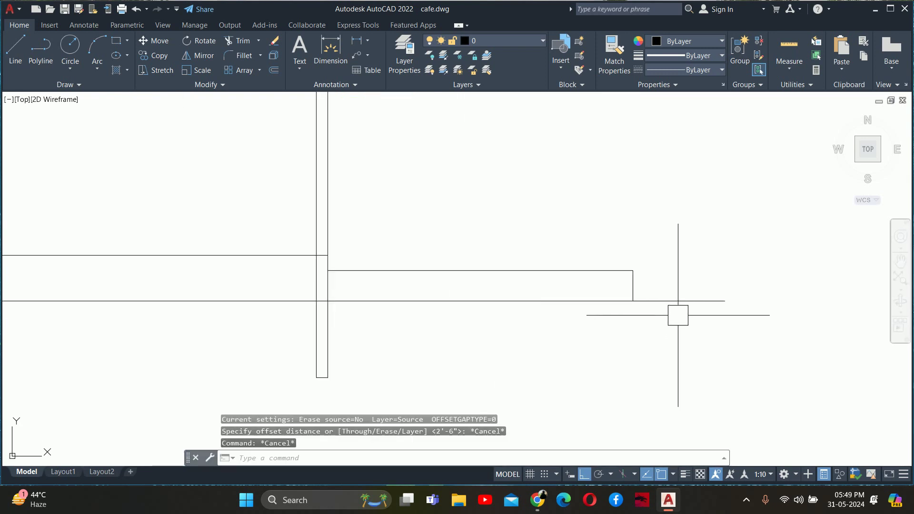
{"action": "middle_click_drag", "start_coordinate": [677, 314], "coordinate": [553, 342]}
{"action": "key", "text": "Escape"}
{"action": "type", "text": "DLI"}
{"action": "key", "text": "Return"}
{"action": "key", "text": "Return"}
{"action": "scroll", "coordinate": [523, 333], "scroll_direction": "up", "scroll_amount": 3}
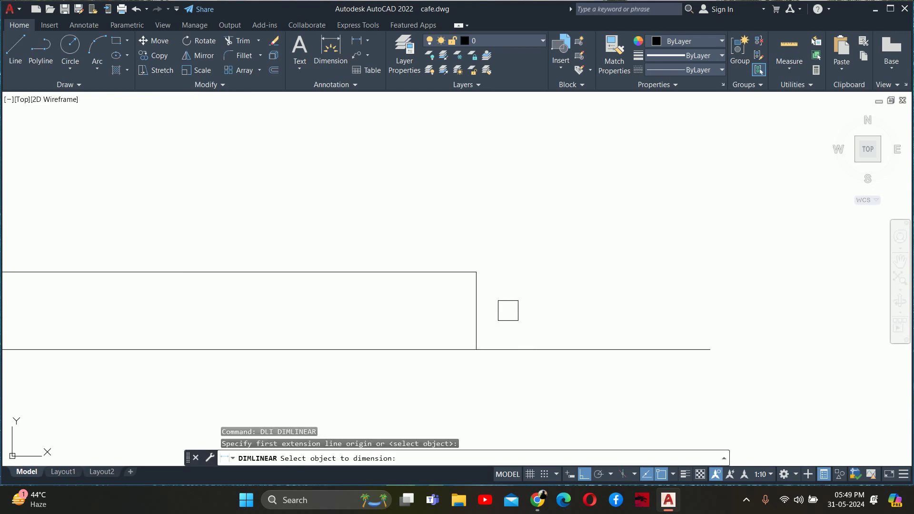
{"action": "left_click", "coordinate": [483, 310]}
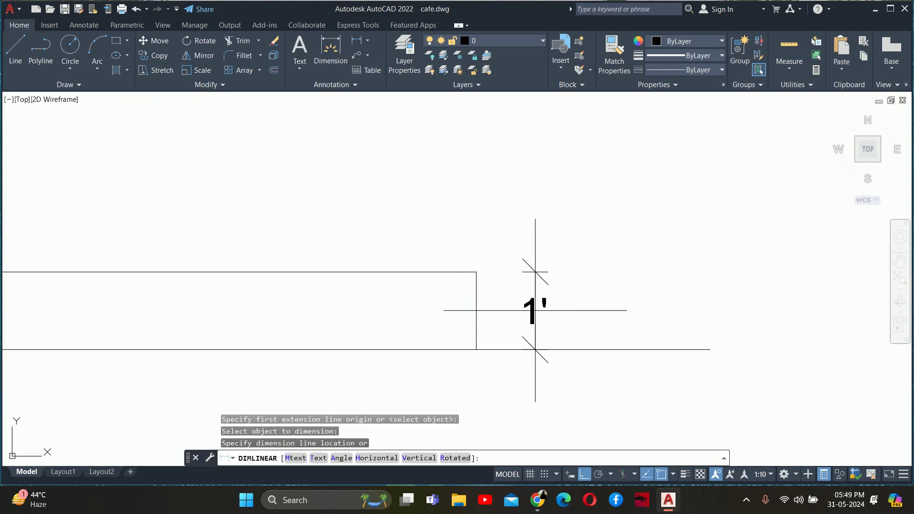
{"action": "key", "text": "Escape"}
{"action": "key", "text": "Escape"}
{"action": "scroll", "coordinate": [534, 311], "scroll_direction": "down", "scroll_amount": 2}
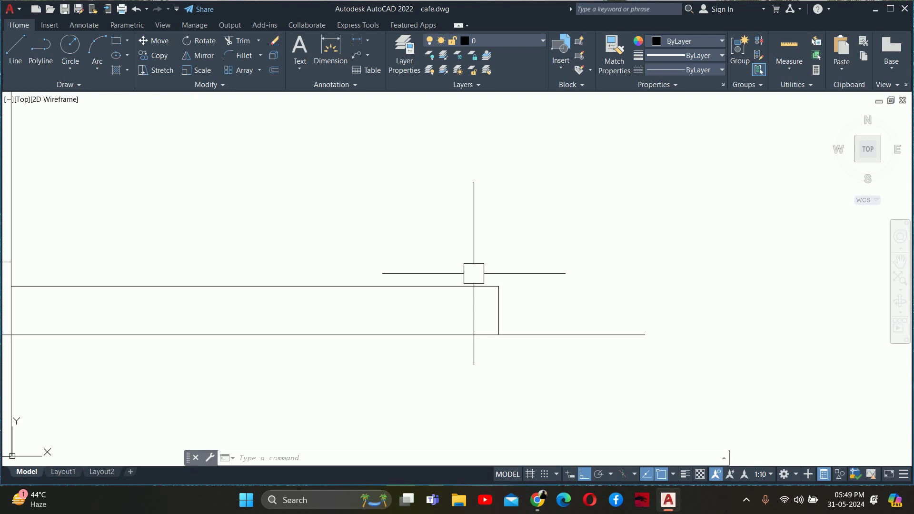
- Offset the bottom-right horizontal line 6 units upward
{"action": "type", "text": "o"}
{"action": "key", "text": "Return"}
{"action": "type", "text": "6"}
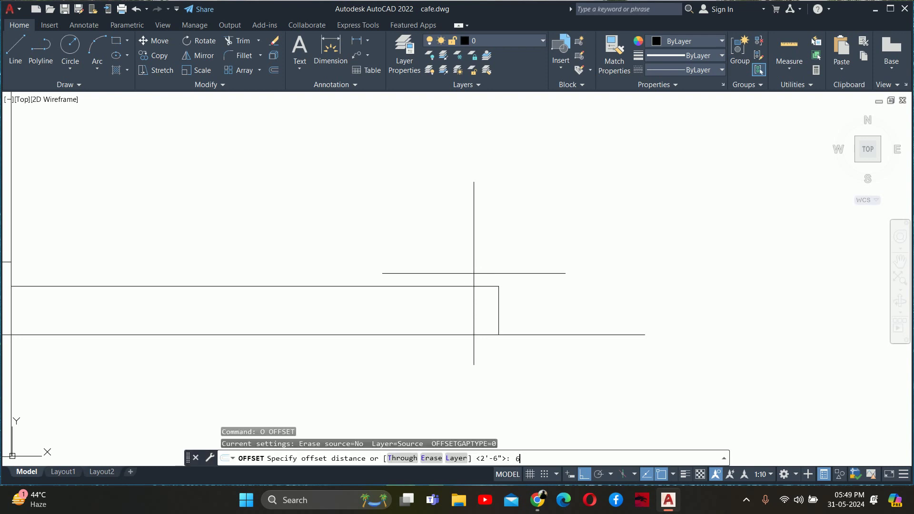
{"action": "key", "text": "Return"}
{"action": "left_click", "coordinate": [533, 334]}
{"action": "left_click", "coordinate": [537, 300]}
{"action": "key", "text": "Escape"}
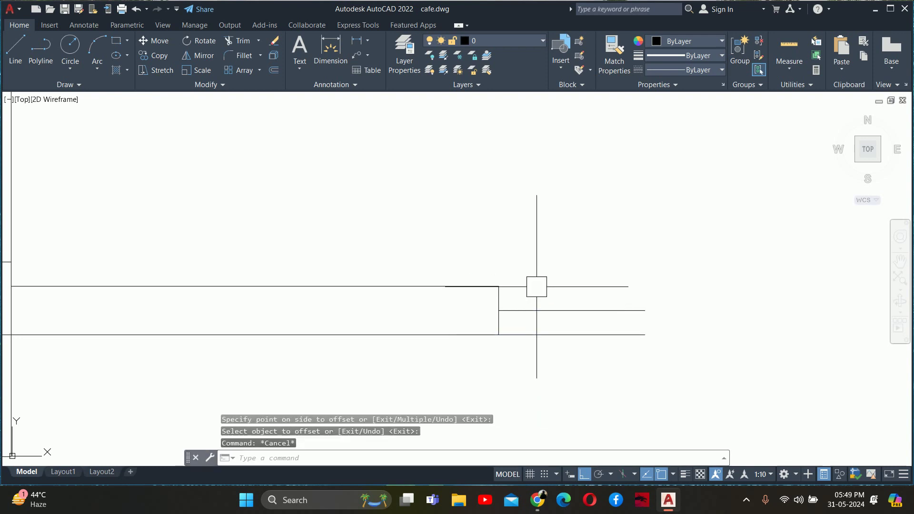
{"action": "key", "text": "Escape"}
{"action": "key", "text": "Escape"}
- Zoom and pan around the wall junction to inspect the new line's ends
{"action": "scroll", "coordinate": [536, 286], "scroll_direction": "down", "scroll_amount": 2}
{"action": "middle_click_drag", "start_coordinate": [516, 288], "coordinate": [527, 298]}
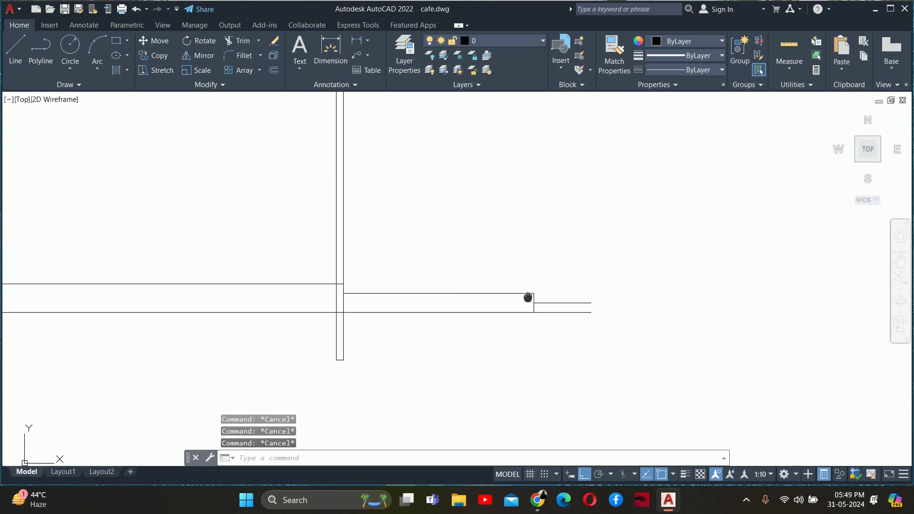
{"action": "scroll", "coordinate": [527, 298], "scroll_direction": "up", "scroll_amount": 1}
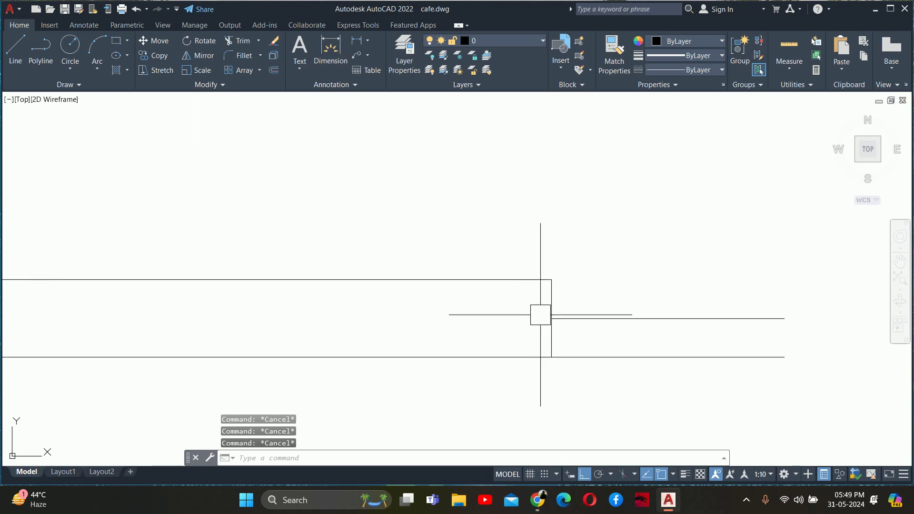
{"action": "scroll", "coordinate": [541, 314], "scroll_direction": "down", "scroll_amount": 1}
{"action": "scroll", "coordinate": [566, 316], "scroll_direction": "down", "scroll_amount": 2}
{"action": "scroll", "coordinate": [514, 332], "scroll_direction": "down", "scroll_amount": 2}
{"action": "scroll", "coordinate": [547, 259], "scroll_direction": "down", "scroll_amount": 2}
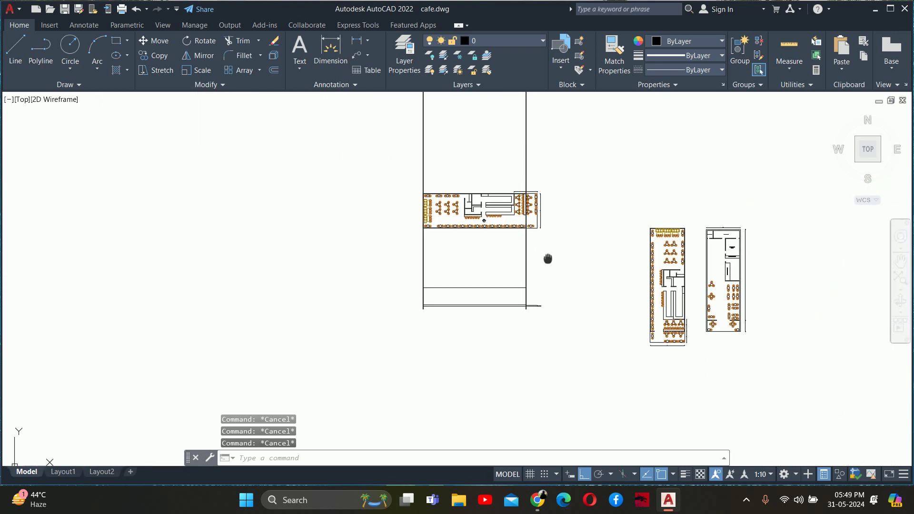
{"action": "scroll", "coordinate": [536, 295], "scroll_direction": "up", "scroll_amount": 2}
{"action": "scroll", "coordinate": [517, 254], "scroll_direction": "up", "scroll_amount": 1}
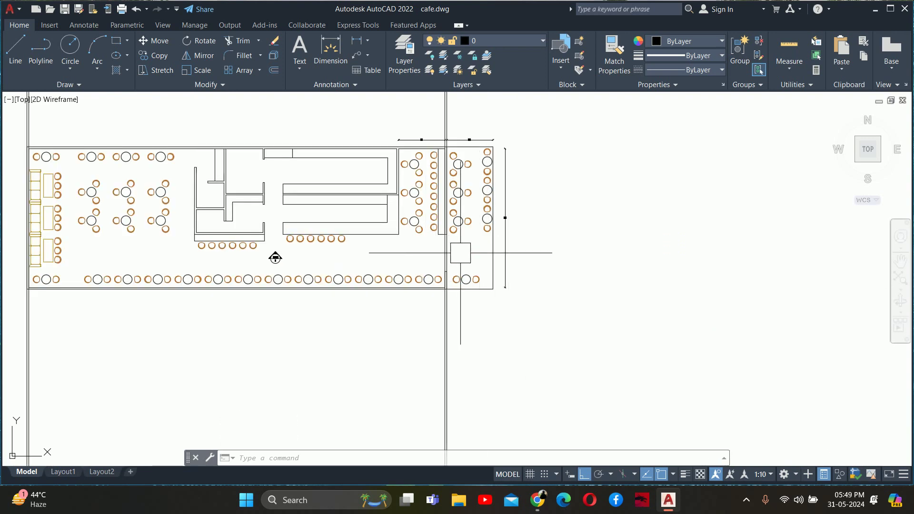
{"action": "scroll", "coordinate": [522, 346], "scroll_direction": "down", "scroll_amount": 2}
{"action": "middle_click_drag", "start_coordinate": [522, 346], "coordinate": [504, 224]}
{"action": "scroll", "coordinate": [495, 276], "scroll_direction": "up", "scroll_amount": 5}
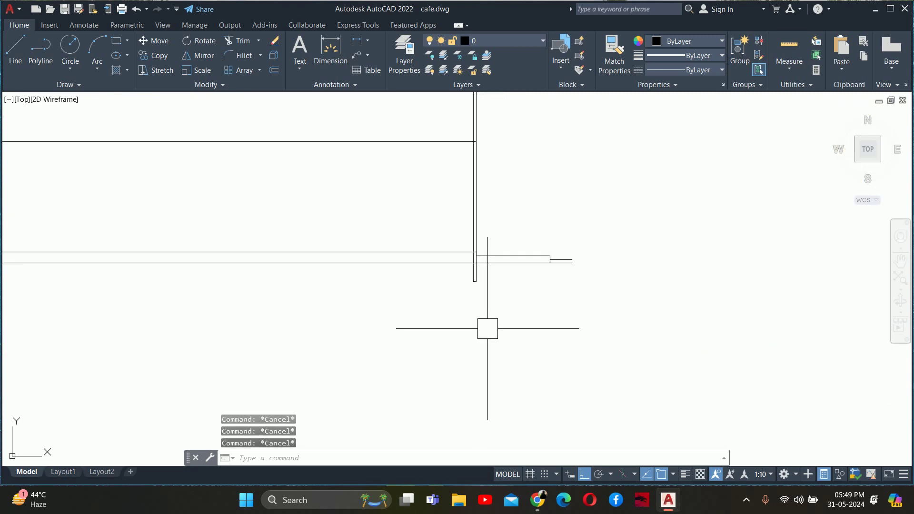
{"action": "scroll", "coordinate": [547, 271], "scroll_direction": "up", "scroll_amount": 2}
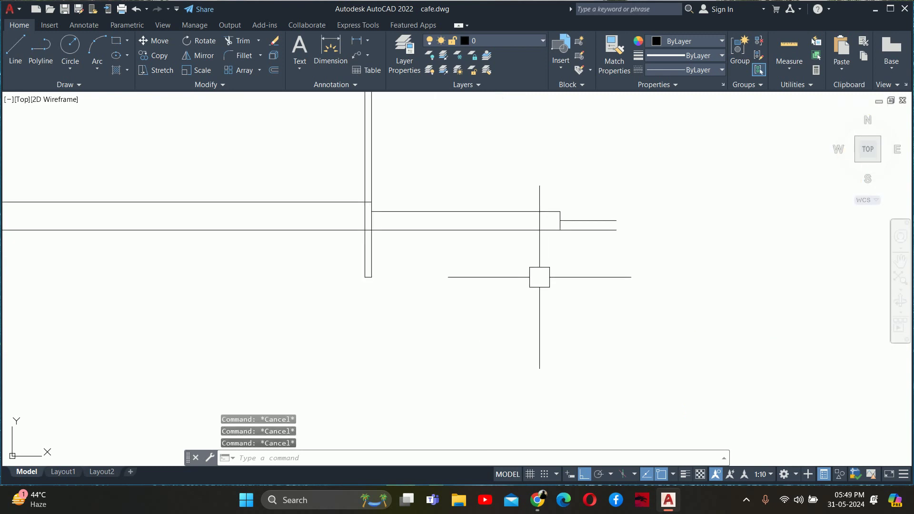
{"action": "scroll", "coordinate": [552, 241], "scroll_direction": "up", "scroll_amount": 1}
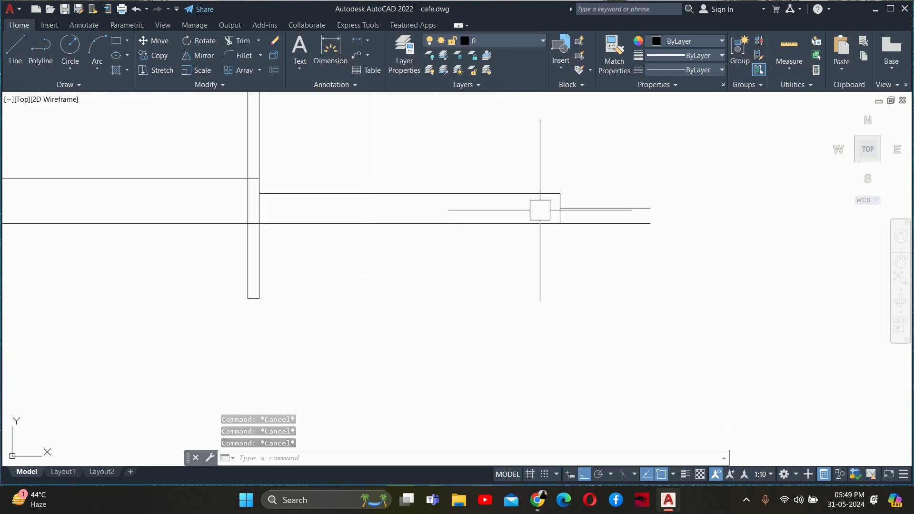
{"action": "scroll", "coordinate": [540, 210], "scroll_direction": "up", "scroll_amount": 1}
- Offset a vertical line 30 units to the left
{"action": "middle_click_drag", "start_coordinate": [541, 208], "coordinate": [542, 267]}
{"action": "type", "text": "o"}
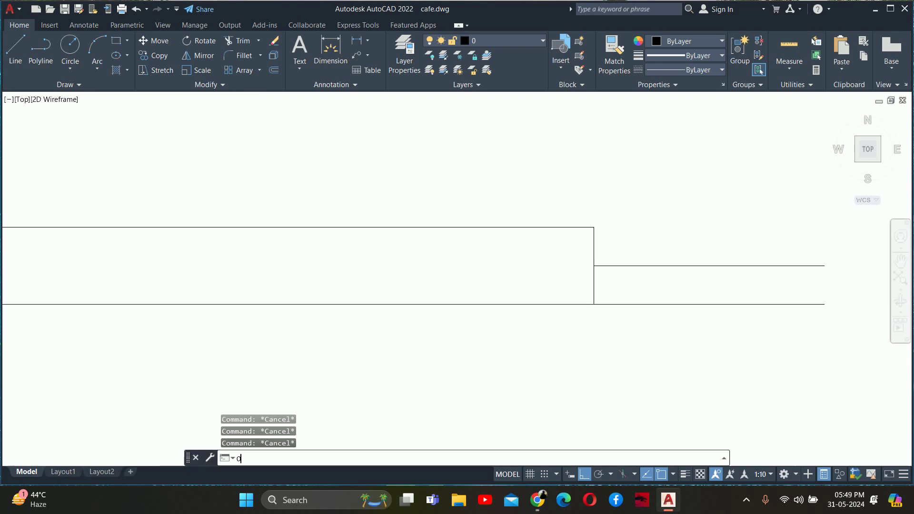
{"action": "key", "text": "Return"}
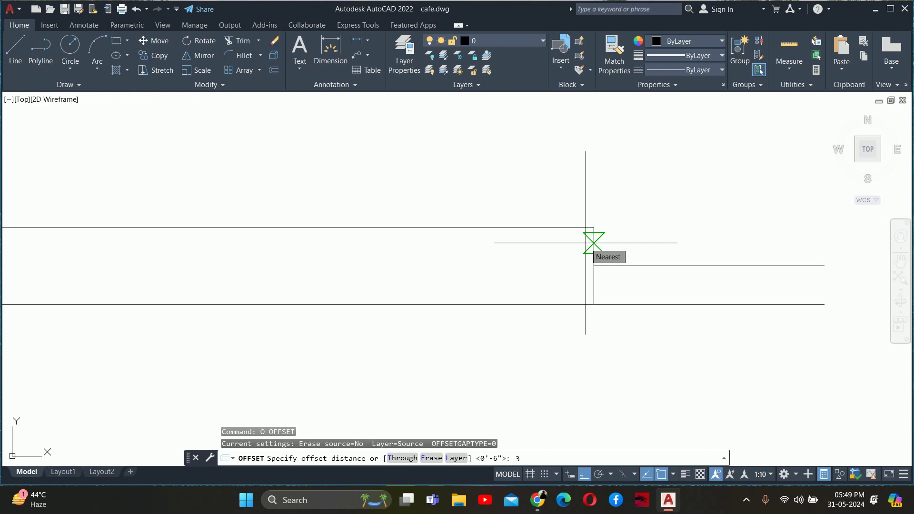
{"action": "key", "text": "Return"}
{"action": "scroll", "coordinate": [585, 242], "scroll_direction": "up", "scroll_amount": 4}
{"action": "left_click", "coordinate": [602, 245]}
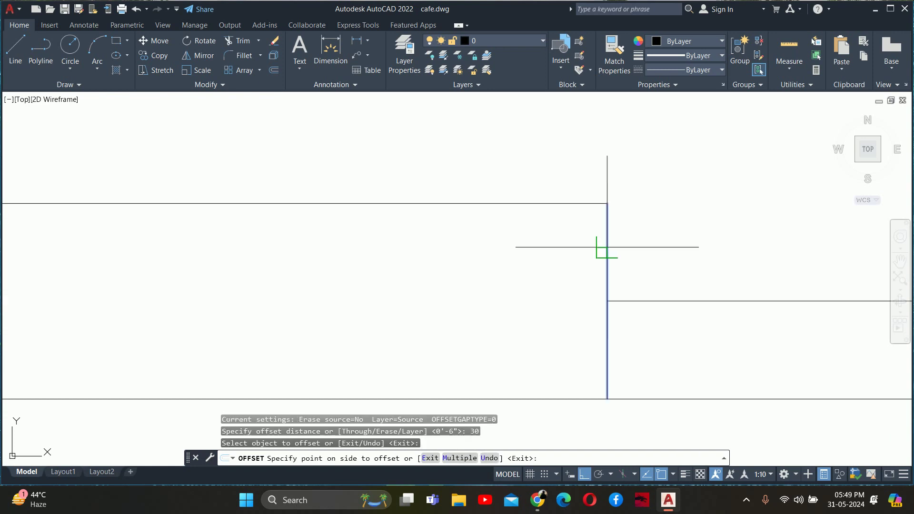
{"action": "left_click", "coordinate": [488, 267]}
{"action": "scroll", "coordinate": [503, 268], "scroll_direction": "down", "scroll_amount": 6}
{"action": "key", "text": "Escape"}
- Extend the horizontal line to the new vertical line and cut off the middle line's excess right end
{"action": "type", "text": "ex"}
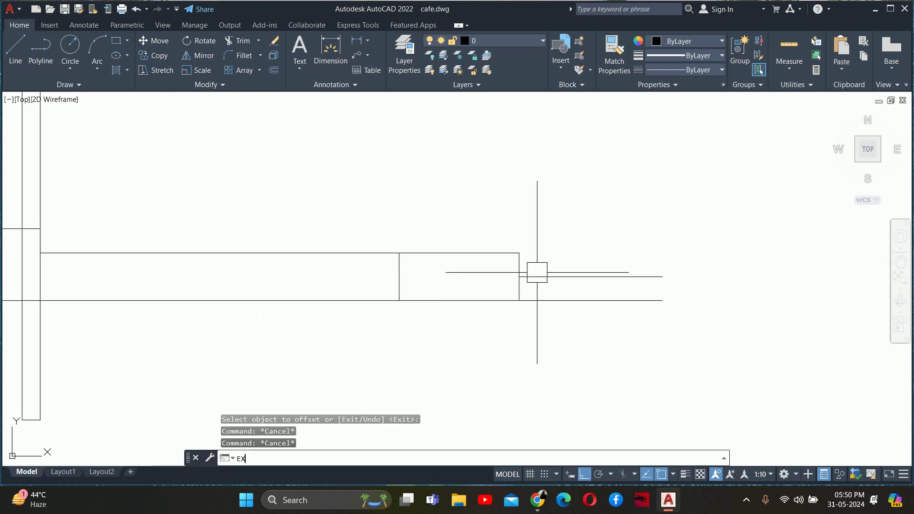
{"action": "key", "text": "Return"}
{"action": "left_click", "coordinate": [540, 272]}
{"action": "left_click", "coordinate": [542, 275], "text": "shift"}
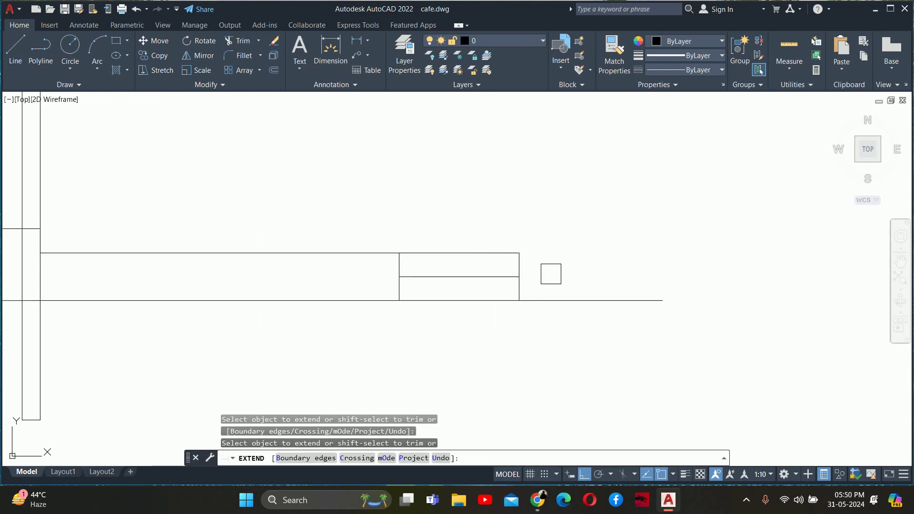
{"action": "scroll", "coordinate": [523, 281], "scroll_direction": "down", "scroll_amount": 2}
{"action": "scroll", "coordinate": [356, 300], "scroll_direction": "down", "scroll_amount": 2}
{"action": "key", "text": "Escape"}
{"action": "key", "text": "Escape"}
{"action": "key", "text": "Escape"}
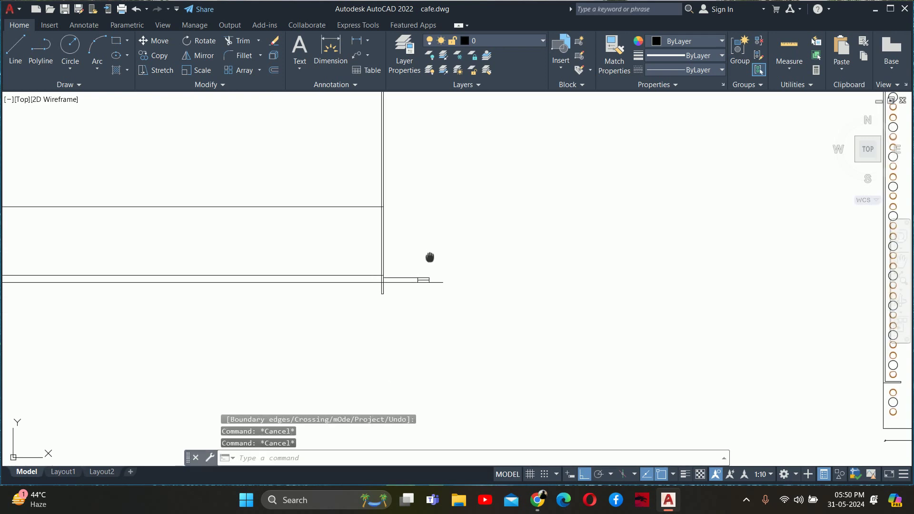
{"action": "middle_click_drag", "start_coordinate": [418, 285], "coordinate": [438, 219]}
{"action": "scroll", "coordinate": [436, 227], "scroll_direction": "down", "scroll_amount": 2}
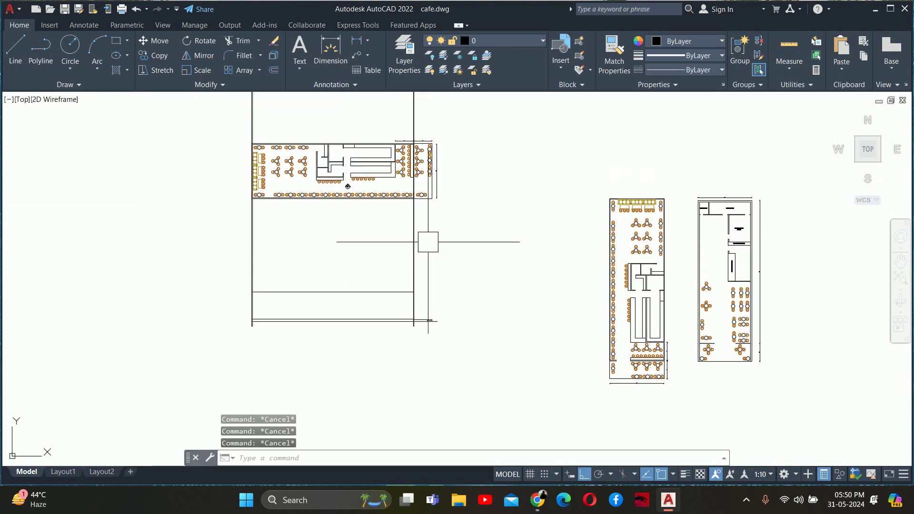
{"action": "scroll", "coordinate": [426, 241], "scroll_direction": "up", "scroll_amount": 2}
{"action": "scroll", "coordinate": [425, 320], "scroll_direction": "up", "scroll_amount": 1}
{"action": "scroll", "coordinate": [434, 320], "scroll_direction": "up", "scroll_amount": 3}
{"action": "scroll", "coordinate": [434, 298], "scroll_direction": "down", "scroll_amount": 5}
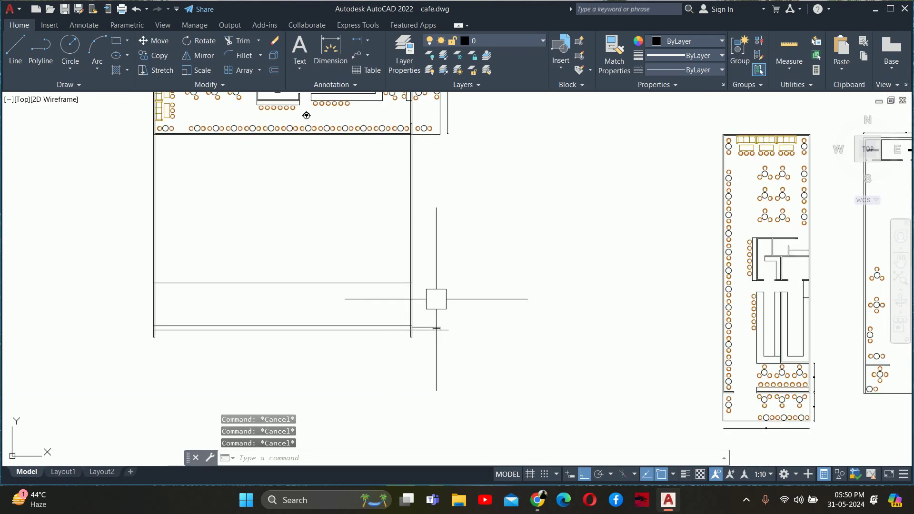
- Offset the wall line 18 units upward
{"action": "type", "text": "o"}
{"action": "key", "text": "Return"}
{"action": "type", "text": "8"}
{"action": "key", "text": "Return"}
{"action": "scroll", "coordinate": [436, 296], "scroll_direction": "up", "scroll_amount": 3}
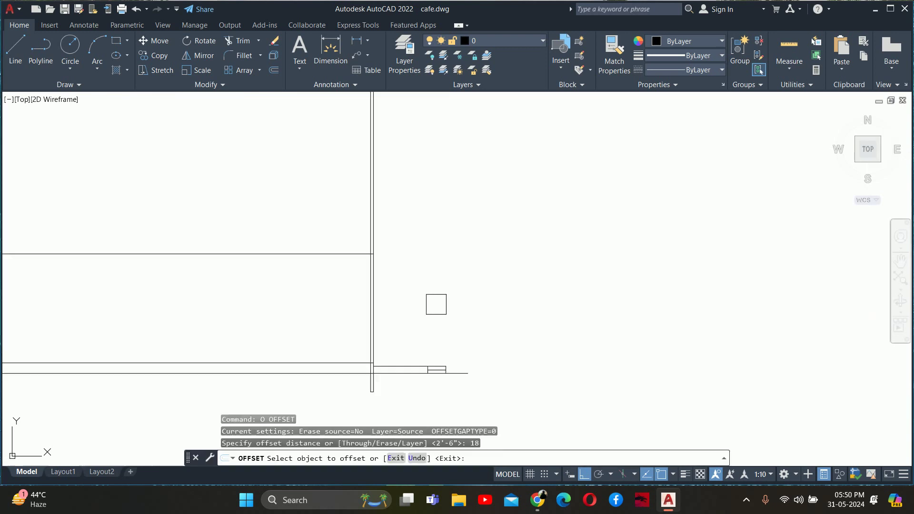
{"action": "scroll", "coordinate": [434, 306], "scroll_direction": "up", "scroll_amount": 2}
{"action": "middle_click_drag", "start_coordinate": [441, 379], "coordinate": [447, 272]}
{"action": "left_click", "coordinate": [436, 322]}
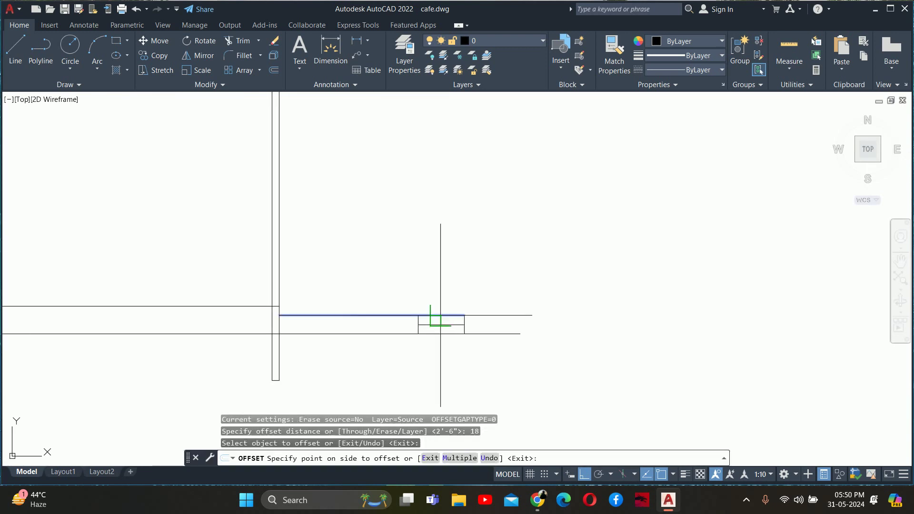
{"action": "left_click", "coordinate": [440, 285]}
{"action": "key", "text": "Escape"}
{"action": "type", "text": "L"}
- Start a closing line at the wall corner
{"action": "key", "text": "Return"}
{"action": "scroll", "coordinate": [453, 326], "scroll_direction": "up", "scroll_amount": 2}
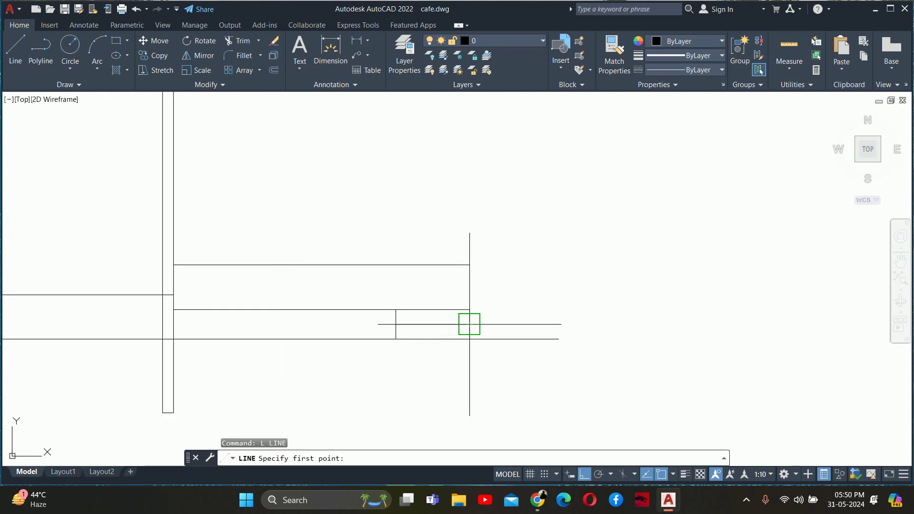
{"action": "left_click", "coordinate": [468, 309]}
- Finish the closing line and return the view to the chairs
{"action": "key", "text": "Escape"}
{"action": "key", "text": "Escape"}
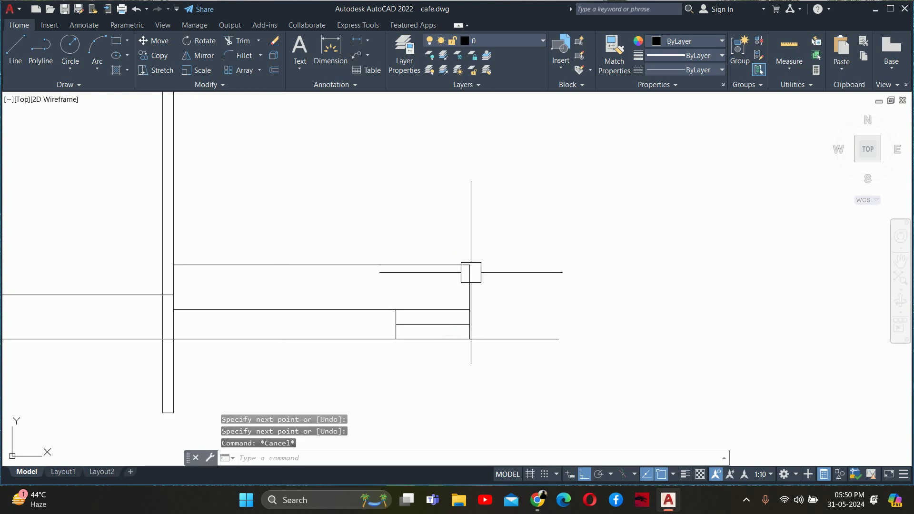
{"action": "scroll", "coordinate": [475, 281], "scroll_direction": "down", "scroll_amount": 3}
{"action": "scroll", "coordinate": [485, 266], "scroll_direction": "down", "scroll_amount": 3}
{"action": "key", "text": "Escape"}
{"action": "scroll", "coordinate": [473, 292], "scroll_direction": "up", "scroll_amount": 3}
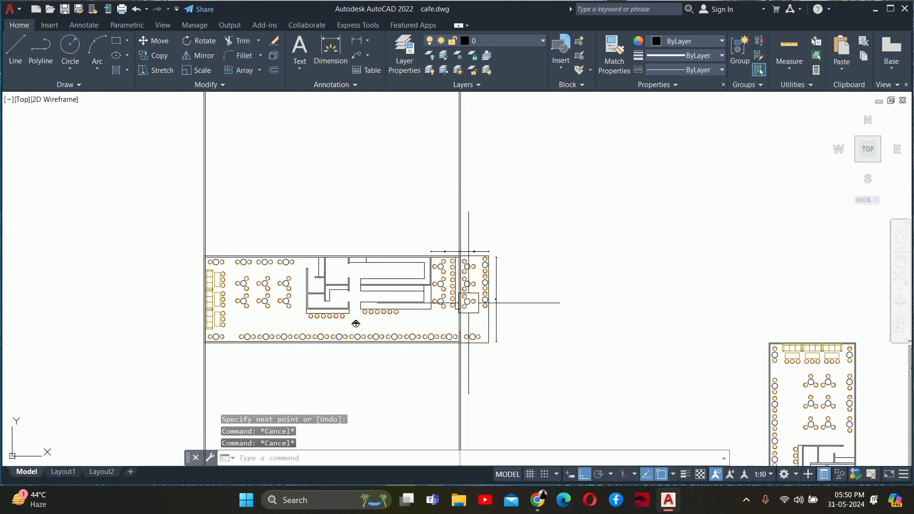
{"action": "scroll", "coordinate": [485, 305], "scroll_direction": "up", "scroll_amount": 2}
{"action": "scroll", "coordinate": [498, 312], "scroll_direction": "up", "scroll_amount": 2}
{"action": "scroll", "coordinate": [503, 333], "scroll_direction": "up", "scroll_amount": 1}
- Move the nine wall-side chairs 6 inches sideways
{"action": "type", "text": "M"}
{"action": "key", "text": "Return"}
{"action": "scroll", "coordinate": [483, 335], "scroll_direction": "up", "scroll_amount": 2}
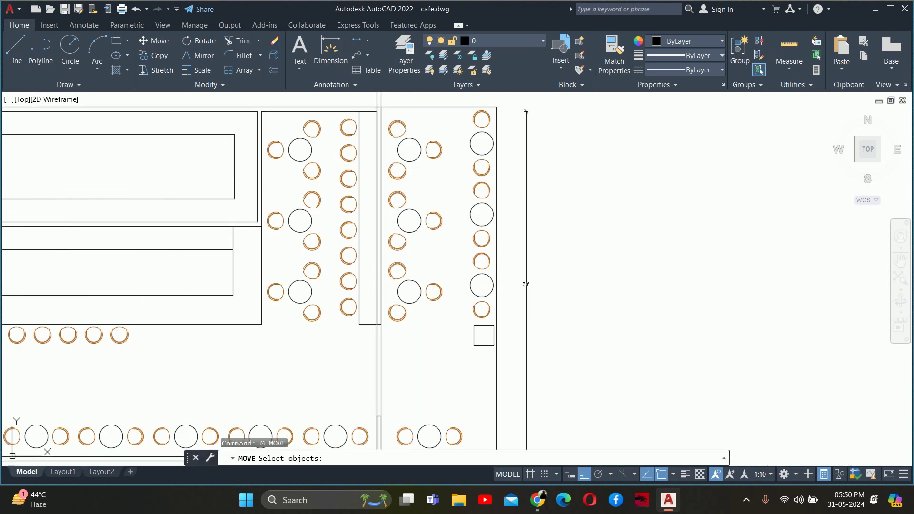
{"action": "scroll", "coordinate": [473, 300], "scroll_direction": "down", "scroll_amount": 2}
{"action": "scroll", "coordinate": [468, 204], "scroll_direction": "up", "scroll_amount": 2}
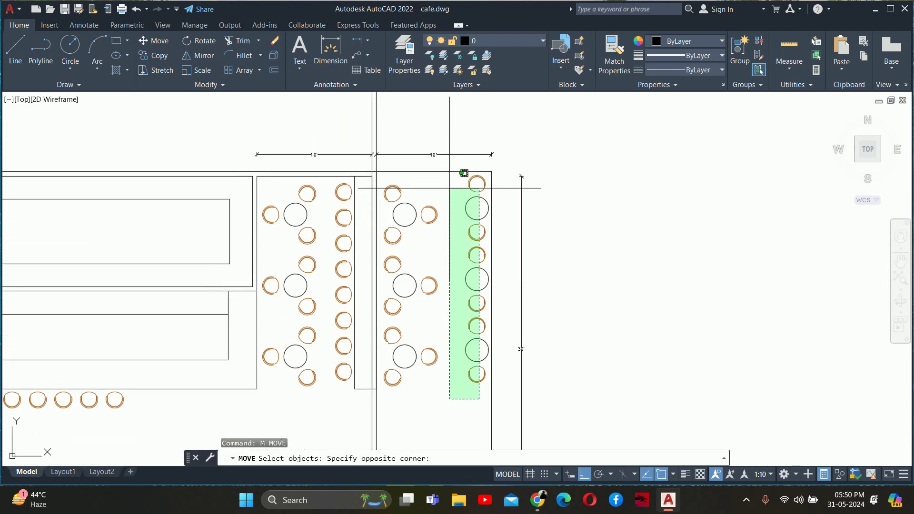
{"action": "left_click", "coordinate": [468, 173]}
{"action": "key", "text": "Return"}
{"action": "left_click", "coordinate": [670, 257]}
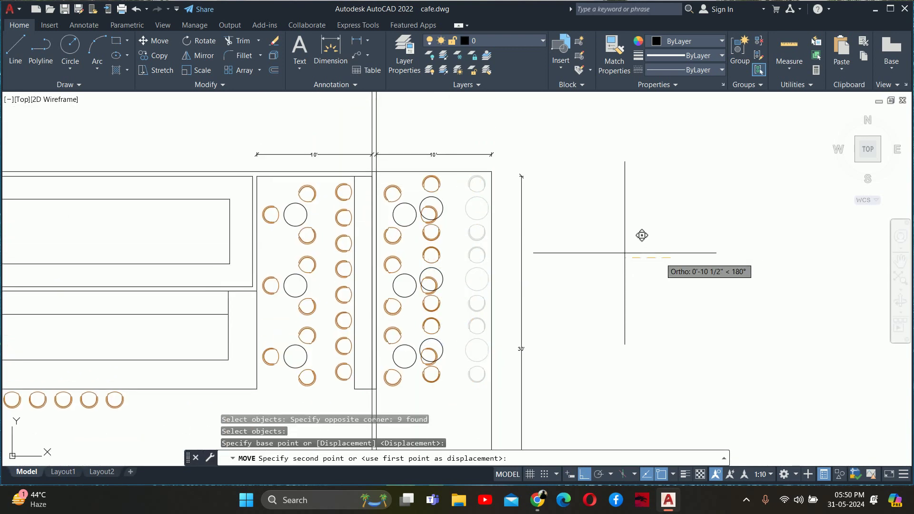
{"action": "type", "text": "6"}
{"action": "key", "text": "Return"}
- Make a 6-unit parallel copy of a line beside the chairs
{"action": "type", "text": "o"}
{"action": "key", "text": "Return"}
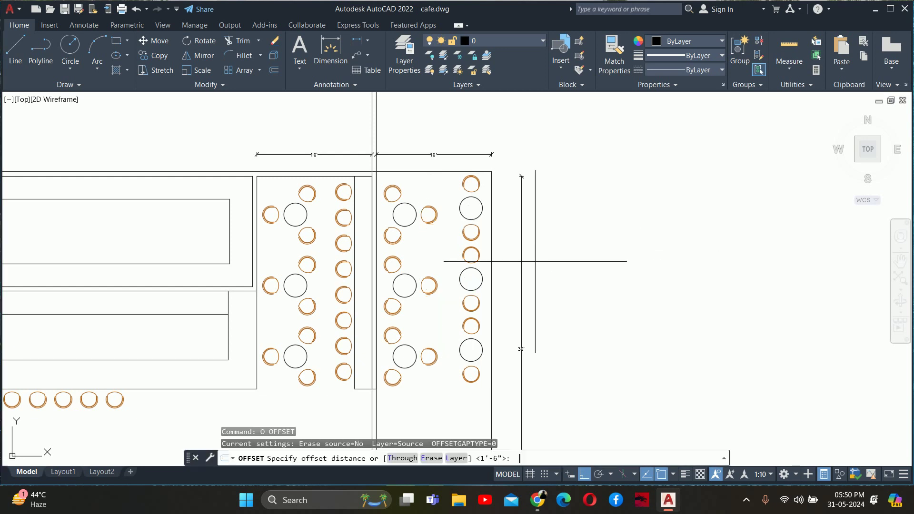
{"action": "type", "text": "6"}
{"action": "key", "text": "Return"}
{"action": "scroll", "coordinate": [504, 215], "scroll_direction": "up", "scroll_amount": 6}
{"action": "left_click", "coordinate": [453, 183]}
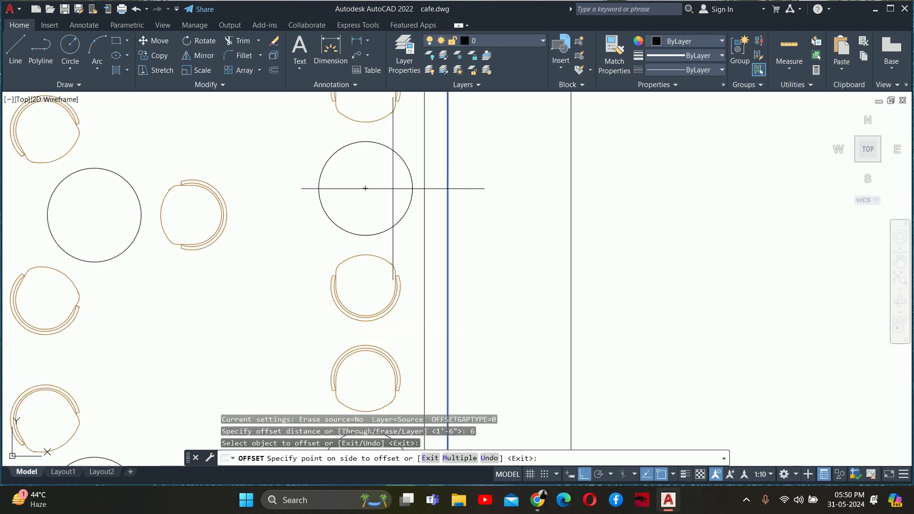
{"action": "left_click", "coordinate": [394, 187]}
{"action": "key", "text": "Return"}
- Offset the top horizontal wall line 6 units downward
{"action": "scroll", "coordinate": [394, 187], "scroll_direction": "down", "scroll_amount": 5}
{"action": "scroll", "coordinate": [388, 255], "scroll_direction": "up", "scroll_amount": 4}
{"action": "key", "text": "Return"}
{"action": "key", "text": "Return"}
{"action": "left_click", "coordinate": [362, 255]}
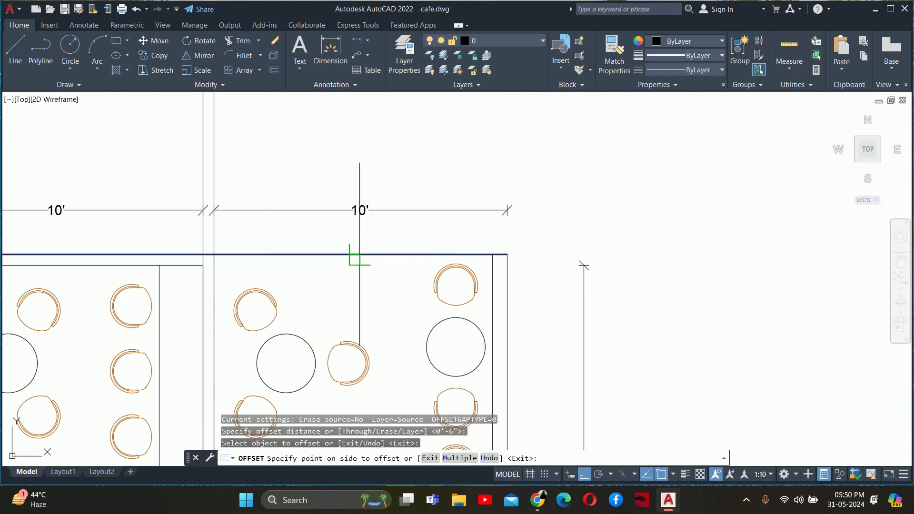
{"action": "left_click", "coordinate": [360, 281]}
{"action": "key", "text": "Escape"}
{"action": "key", "text": "Escape"}
- Lower the chairs along the right wall by 6 inches
{"action": "scroll", "coordinate": [416, 280], "scroll_direction": "down", "scroll_amount": 4}
{"action": "type", "text": "m"}
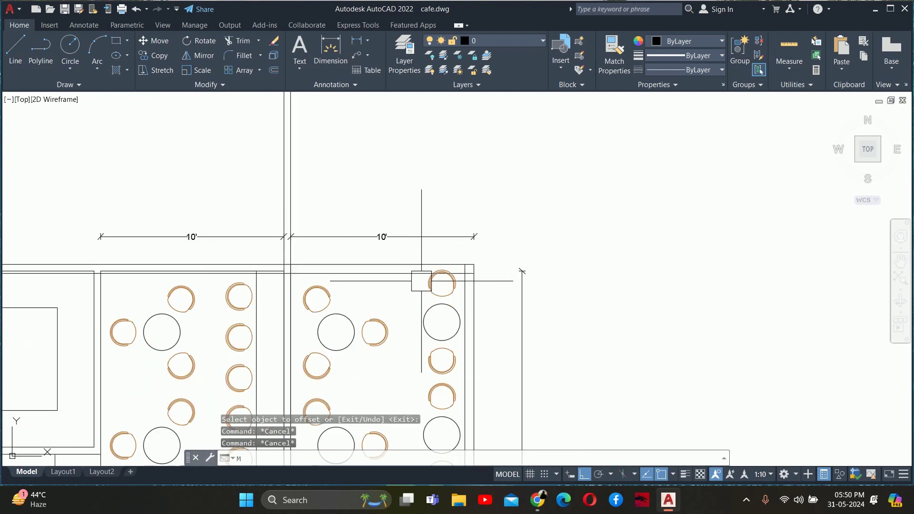
{"action": "key", "text": "Return"}
{"action": "scroll", "coordinate": [418, 276], "scroll_direction": "up", "scroll_amount": 1}
{"action": "scroll", "coordinate": [429, 288], "scroll_direction": "up", "scroll_amount": 1}
{"action": "left_click", "coordinate": [430, 290]}
{"action": "scroll", "coordinate": [428, 325], "scroll_direction": "down", "scroll_amount": 2}
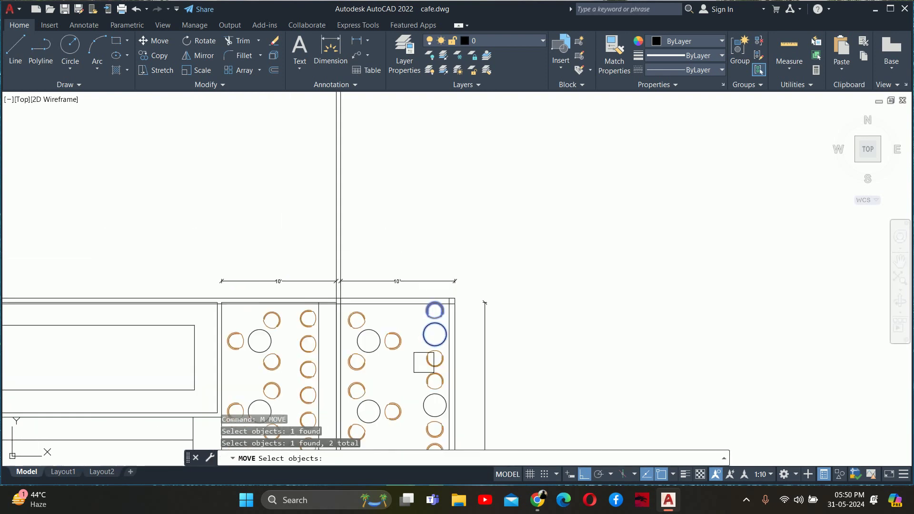
{"action": "scroll", "coordinate": [417, 286], "scroll_direction": "down", "scroll_amount": 2}
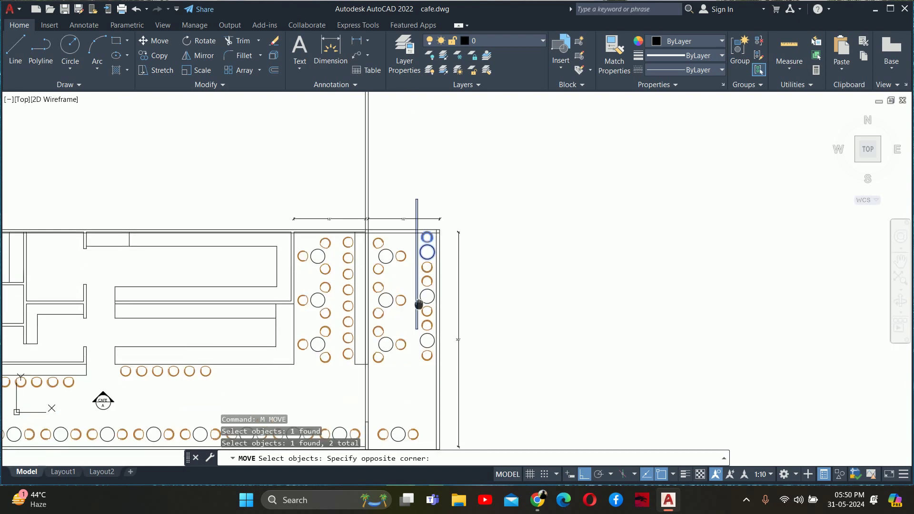
{"action": "scroll", "coordinate": [428, 300], "scroll_direction": "up", "scroll_amount": 1}
{"action": "left_click", "coordinate": [449, 304]}
{"action": "key", "text": "Return"}
{"action": "left_click", "coordinate": [523, 219]}
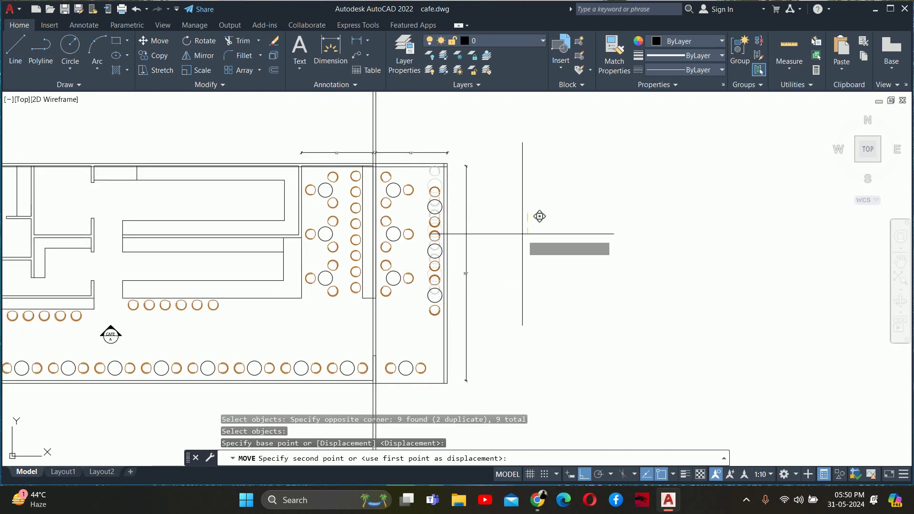
{"action": "type", "text": "6"}
{"action": "key", "text": "Return"}
{"action": "key", "text": "Escape"}
{"action": "key", "text": "Escape"}
{"action": "scroll", "coordinate": [394, 174], "scroll_direction": "up", "scroll_amount": 6}
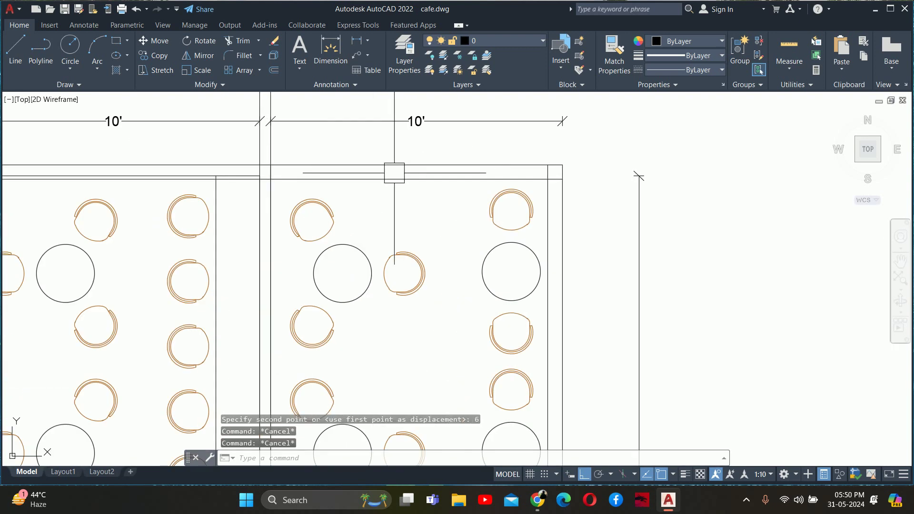
{"action": "scroll", "coordinate": [318, 184], "scroll_direction": "up", "scroll_amount": 4}
{"action": "scroll", "coordinate": [190, 208], "scroll_direction": "up", "scroll_amount": 2}
{"action": "mouse_move", "coordinate": [190, 208]}
{"action": "middle_mouse_down"}
{"action": "mouse_move", "coordinate": [98, 221]}
{"action": "mouse_move", "coordinate": [60, 242]}
{"action": "middle_mouse_up"}
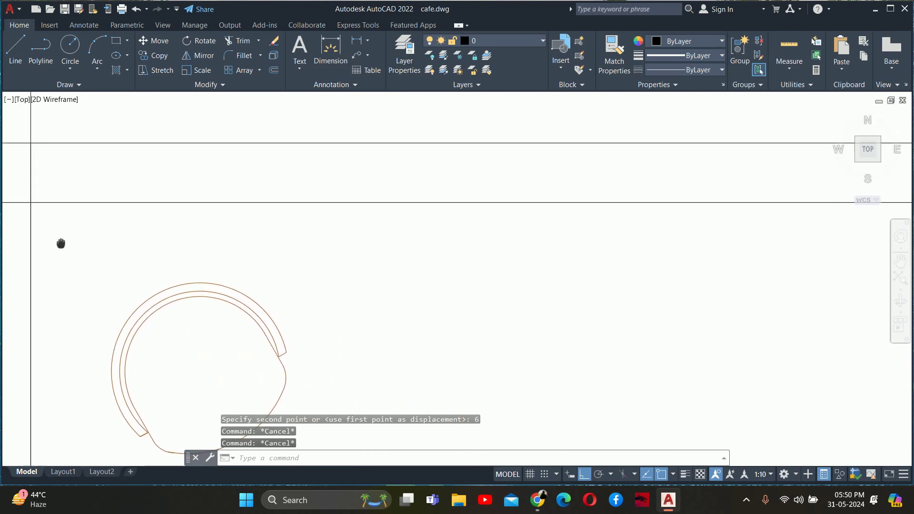
{"action": "type", "text": "Rtr"}
{"action": "key", "text": "Return"}
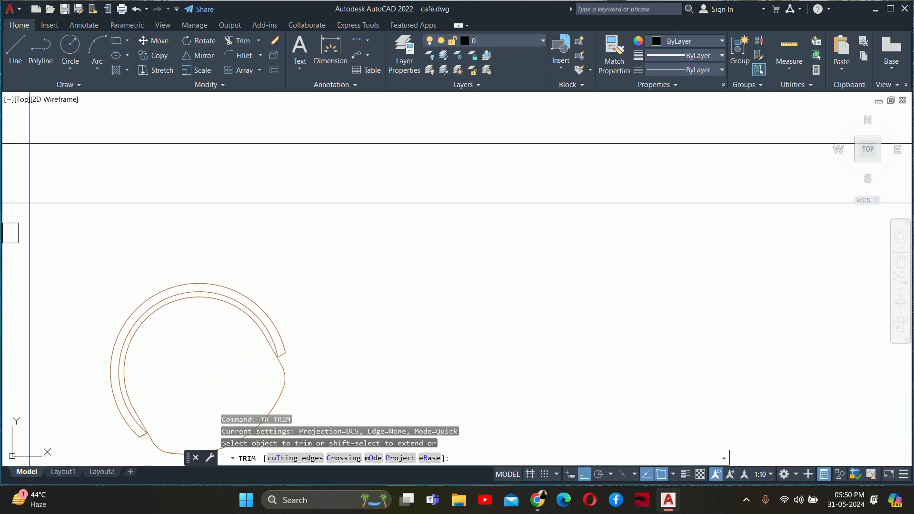
{"action": "scroll", "coordinate": [135, 265], "scroll_direction": "down", "scroll_amount": 4}
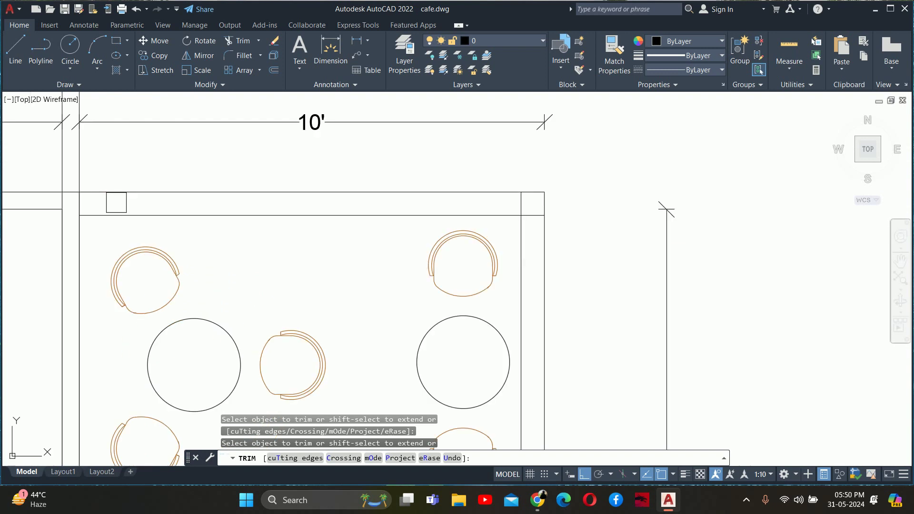
{"action": "scroll", "coordinate": [660, 247], "scroll_direction": "up", "scroll_amount": 2}
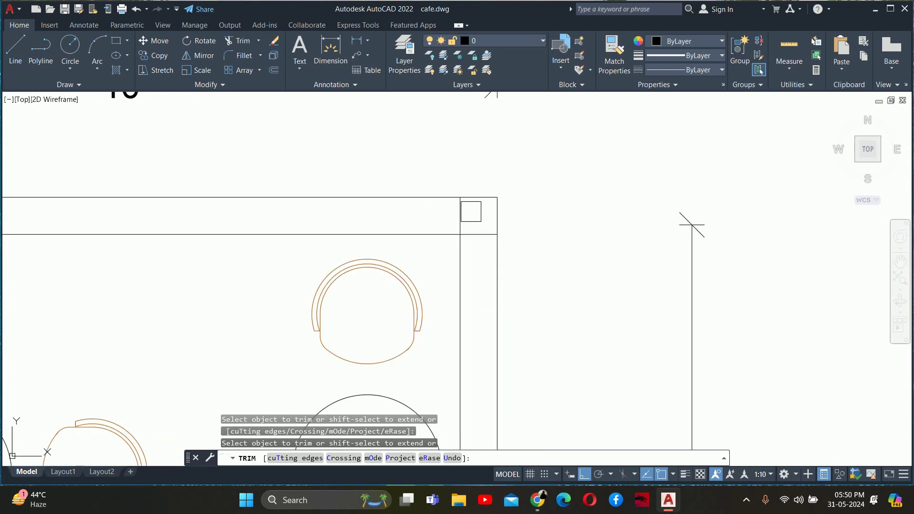
{"action": "left_click", "coordinate": [691, 225]}
{"action": "scroll", "coordinate": [694, 228], "scroll_direction": "down", "scroll_amount": 3}
{"action": "scroll", "coordinate": [618, 237], "scroll_direction": "down", "scroll_amount": 2}
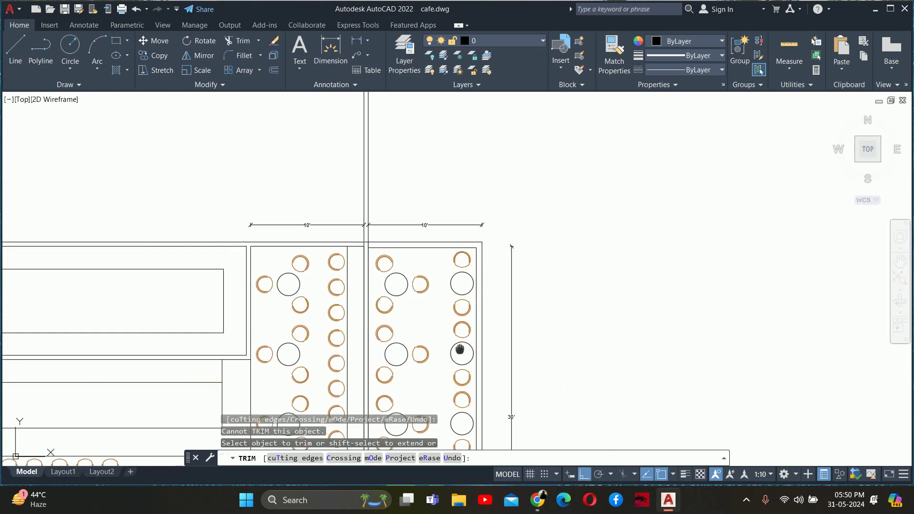
{"action": "scroll", "coordinate": [476, 295], "scroll_direction": "up", "scroll_amount": 2}
{"action": "key", "text": "Escape"}
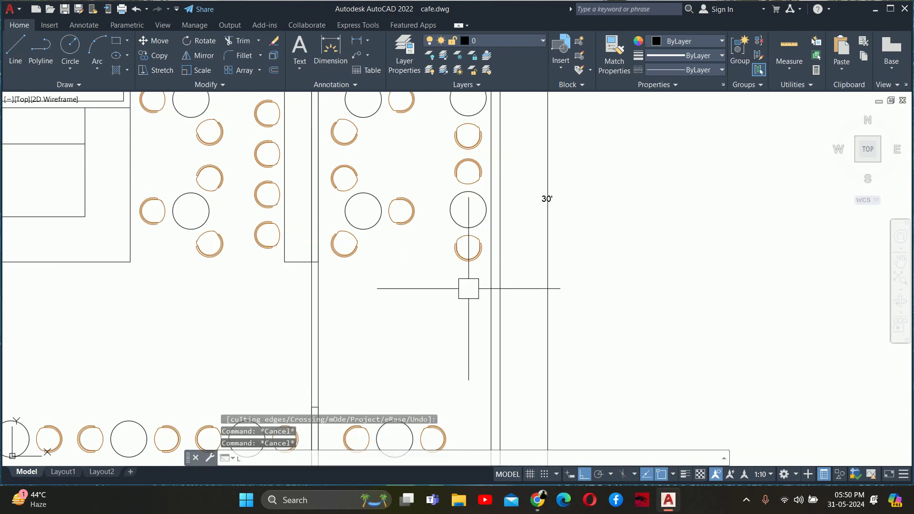
{"action": "type", "text": "l"}
{"action": "key", "text": "Return"}
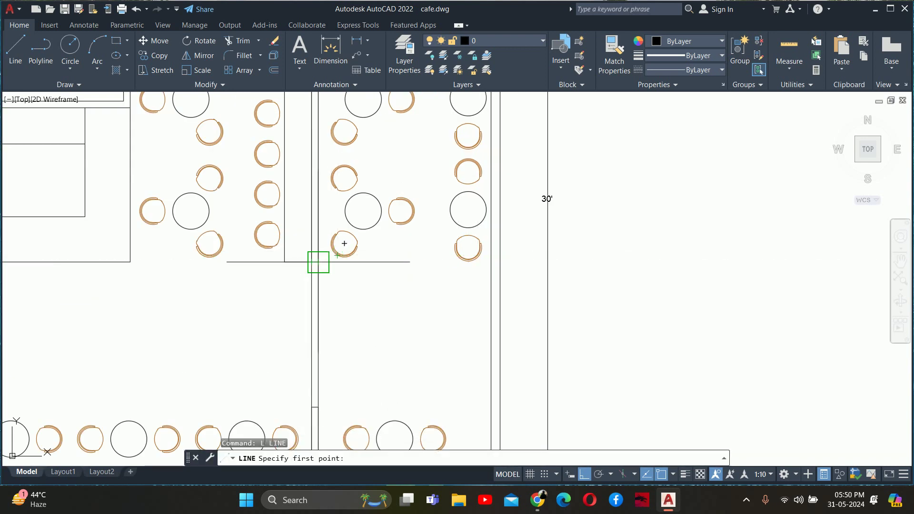
{"action": "left_click", "coordinate": [318, 261]}
{"action": "scroll", "coordinate": [494, 275], "scroll_direction": "up", "scroll_amount": 2}
{"action": "key", "text": "Escape"}
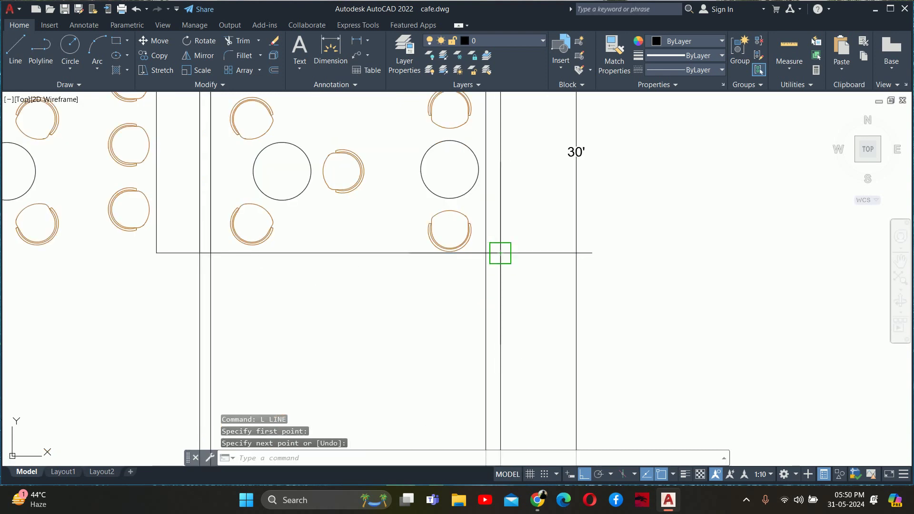
{"action": "middle_click_drag", "start_coordinate": [488, 280], "coordinate": [433, 261]}
{"action": "type", "text": "tr"}
{"action": "key", "text": "Return"}
{"action": "key", "text": "Escape"}
{"action": "key", "text": "Escape"}
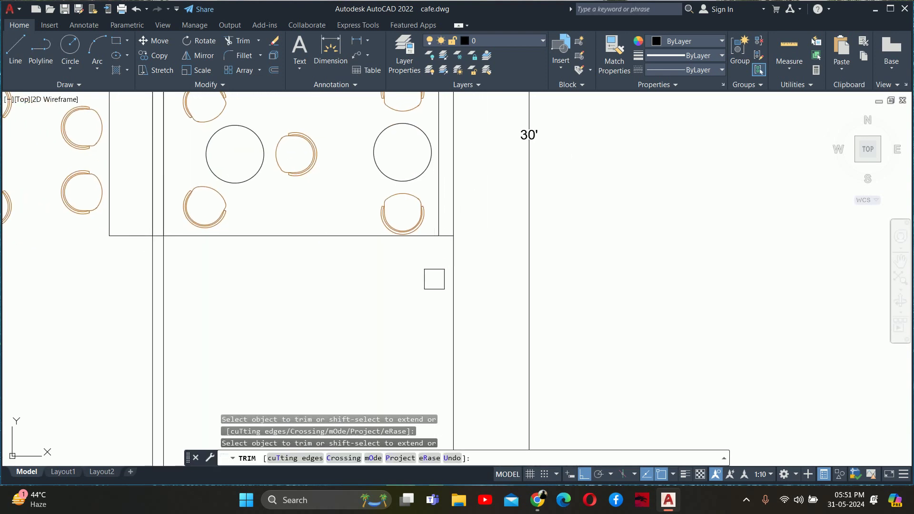
{"action": "scroll", "coordinate": [423, 257], "scroll_direction": "down", "scroll_amount": 4}
{"action": "scroll", "coordinate": [404, 286], "scroll_direction": "up", "scroll_amount": 2}
{"action": "key", "text": "Return"}
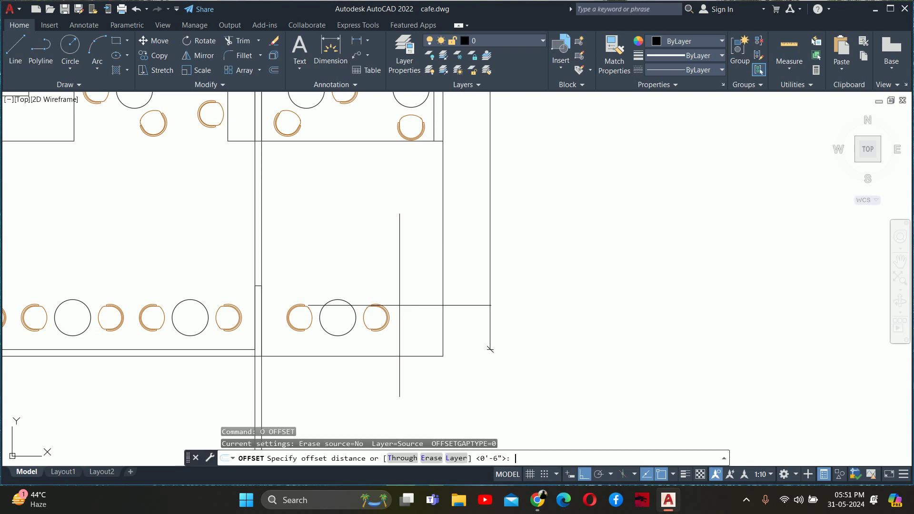
{"action": "type", "text": "6"}
{"action": "key", "text": "Return"}
{"action": "scroll", "coordinate": [391, 324], "scroll_direction": "up", "scroll_amount": 2}
{"action": "left_click", "coordinate": [392, 324]}
{"action": "left_click", "coordinate": [547, 368]}
{"action": "key", "text": "Escape"}
{"action": "key", "text": "Escape"}
{"action": "key", "text": "Escape"}
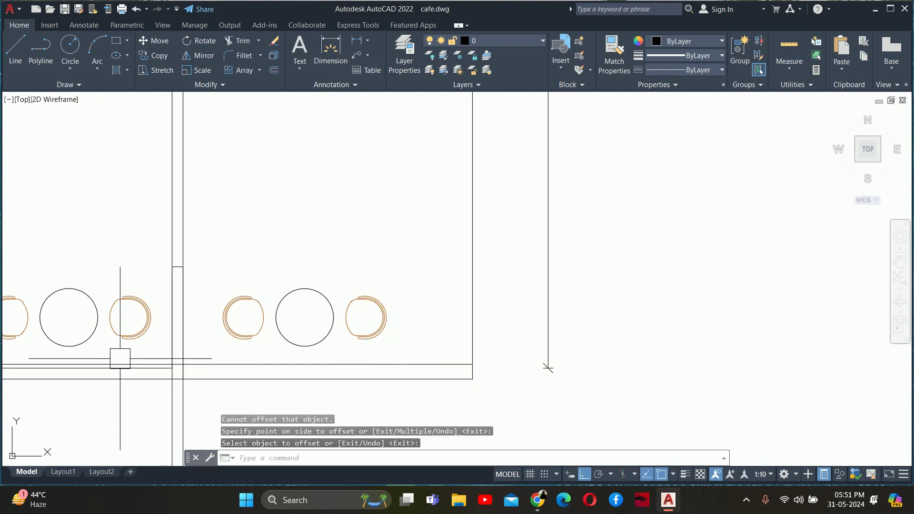
{"action": "scroll", "coordinate": [138, 359], "scroll_direction": "up", "scroll_amount": 5}
{"action": "key", "text": "Return"}
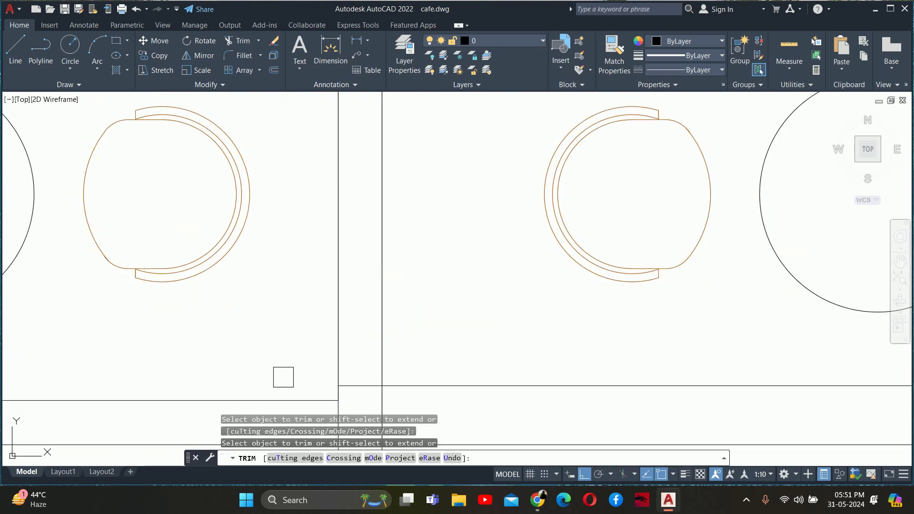
{"action": "scroll", "coordinate": [352, 387], "scroll_direction": "up", "scroll_amount": 1}
{"action": "scroll", "coordinate": [357, 388], "scroll_direction": "down", "scroll_amount": 2}
{"action": "scroll", "coordinate": [357, 388], "scroll_direction": "down", "scroll_amount": 3}
{"action": "scroll", "coordinate": [449, 290], "scroll_direction": "down", "scroll_amount": 2}
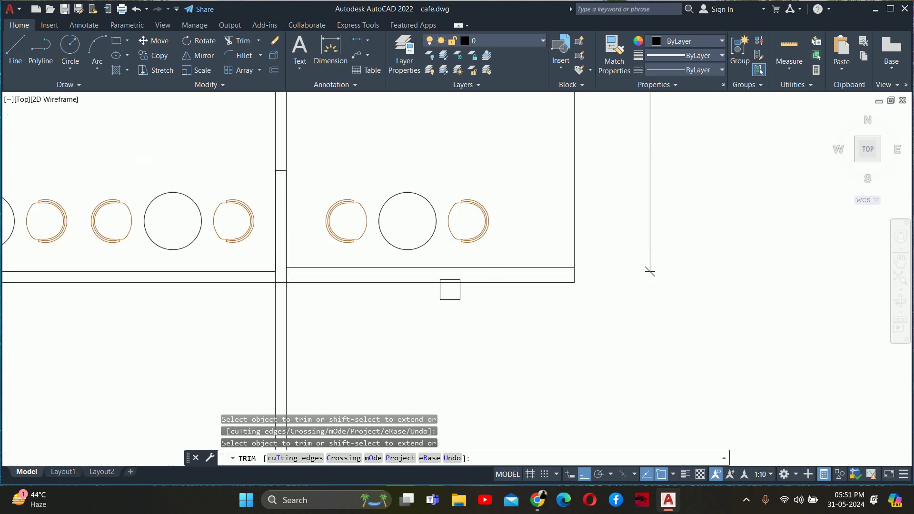
{"action": "middle_click_drag", "start_coordinate": [450, 289], "coordinate": [444, 320]}
{"action": "key", "text": "Escape"}
{"action": "key", "text": "Escape"}
{"action": "middle_click_drag", "start_coordinate": [490, 291], "coordinate": [469, 309]}
{"action": "type", "text": "0"}
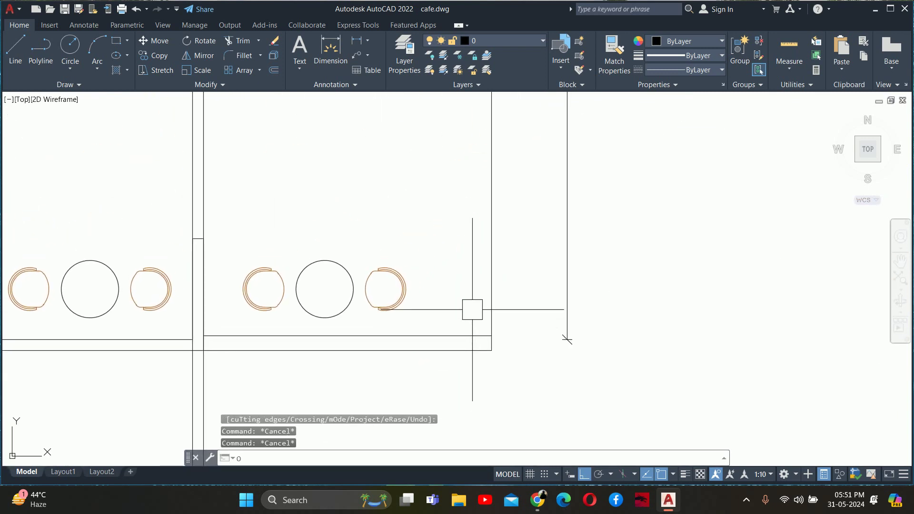
{"action": "key", "text": "Return"}
{"action": "type", "text": "6"}
{"action": "key", "text": "Return"}
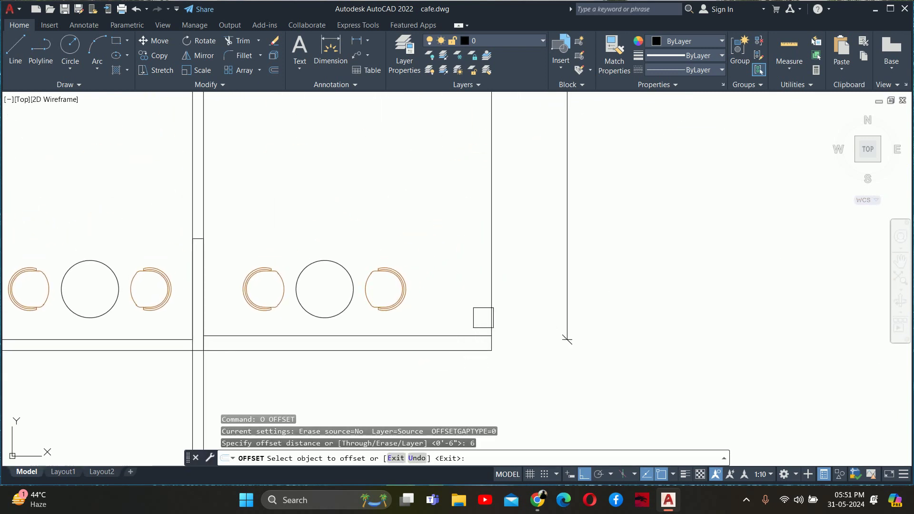
{"action": "key", "text": "Escape"}
{"action": "key", "text": "Escape"}
{"action": "scroll", "coordinate": [463, 336], "scroll_direction": "up", "scroll_amount": 3}
{"action": "middle_click_drag", "start_coordinate": [463, 337], "coordinate": [393, 333]}
{"action": "type", "text": "tr"}
{"action": "key", "text": "Return"}
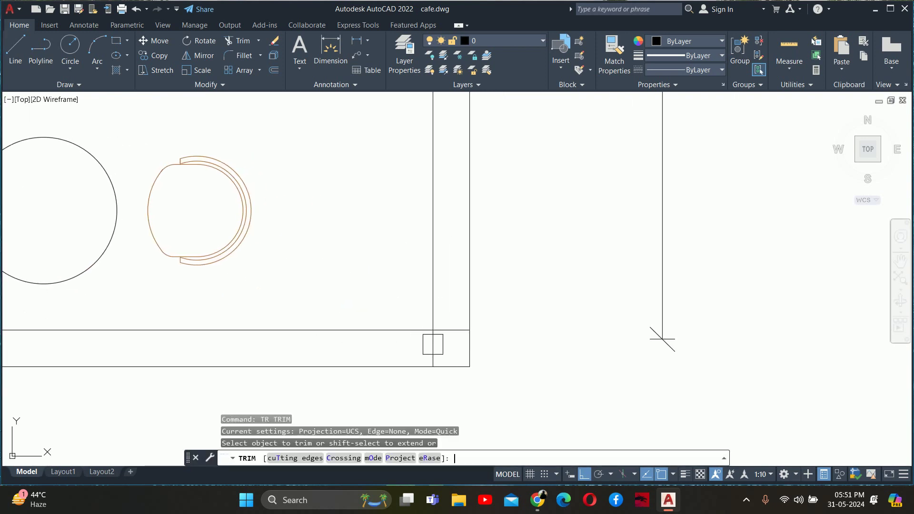
{"action": "scroll", "coordinate": [439, 303], "scroll_direction": "down", "scroll_amount": 2}
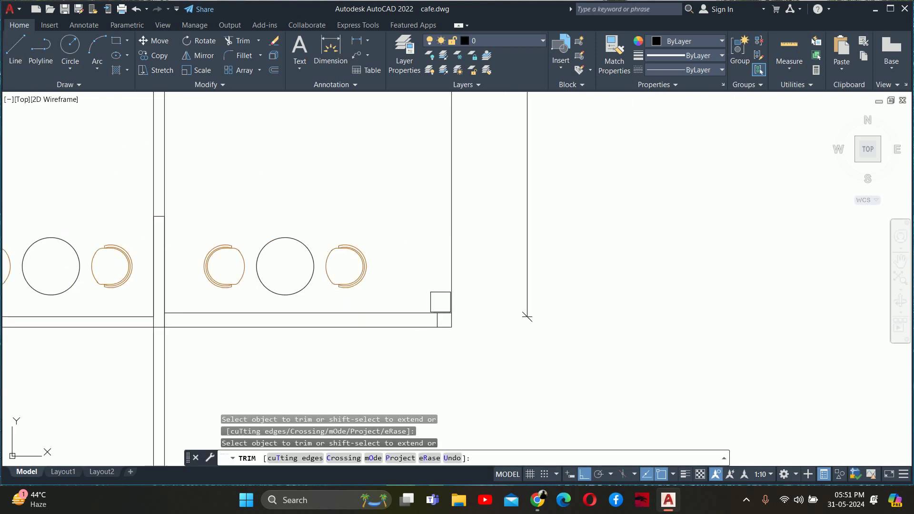
{"action": "scroll", "coordinate": [442, 305], "scroll_direction": "down", "scroll_amount": 2}
{"action": "scroll", "coordinate": [452, 312], "scroll_direction": "down", "scroll_amount": 2}
{"action": "key", "text": "Escape"}
{"action": "key", "text": "Escape"}
{"action": "scroll", "coordinate": [460, 317], "scroll_direction": "up", "scroll_amount": 2}
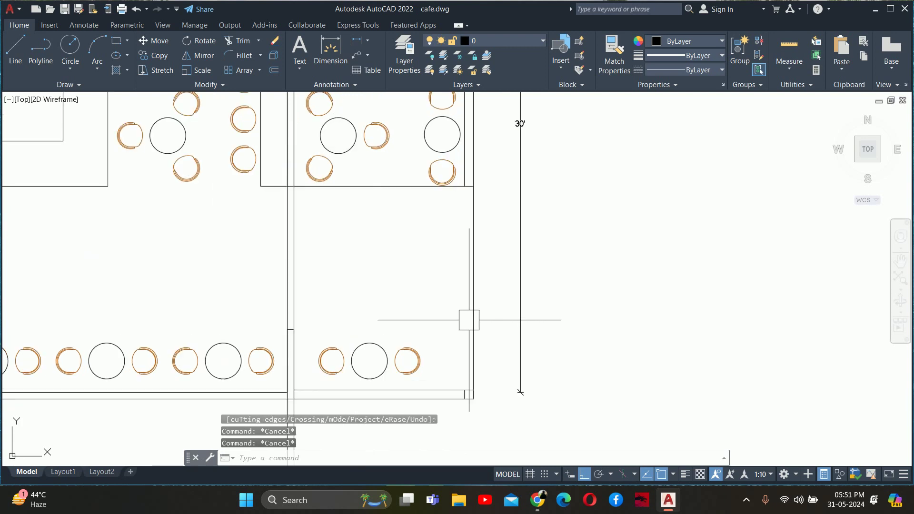
{"action": "key", "text": "Escape"}
- Offset the right wall line 30 units toward the counter side
{"action": "type", "text": "o"}
{"action": "key", "text": "Return"}
{"action": "type", "text": "30"}
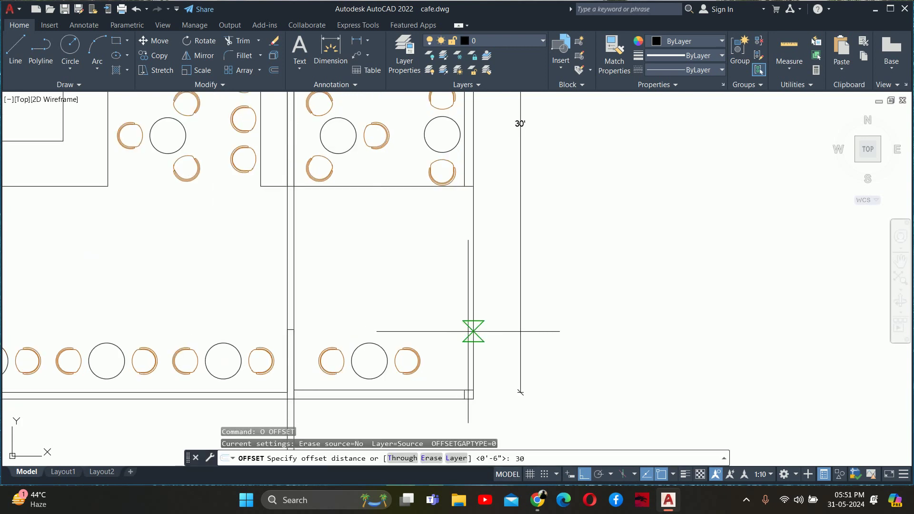
{"action": "key", "text": "Return"}
{"action": "left_click", "coordinate": [470, 302]}
{"action": "left_click", "coordinate": [520, 391]}
{"action": "key", "text": "Escape"}
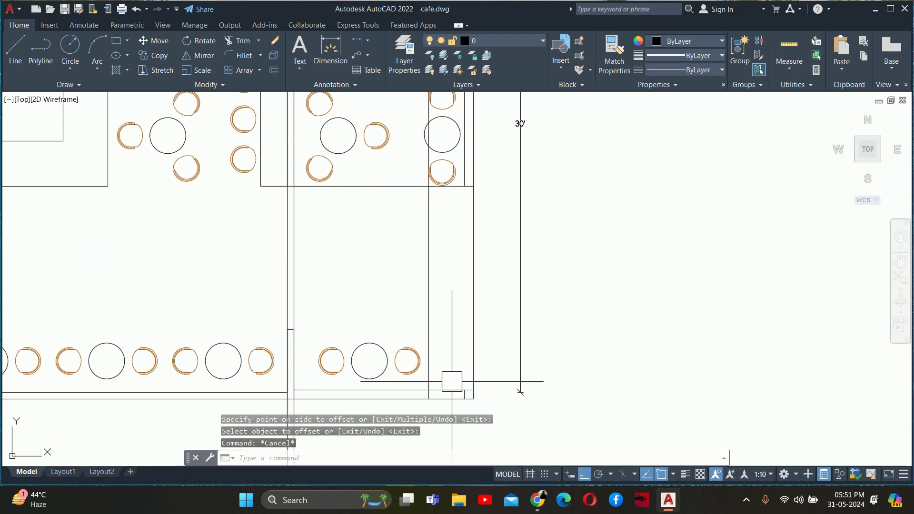
- Trim away the excess and leftover line segments at the counter corner
{"action": "scroll", "coordinate": [451, 381], "scroll_direction": "up", "scroll_amount": 4}
{"action": "type", "text": "tr"}
{"action": "key", "text": "Return"}
{"action": "scroll", "coordinate": [412, 381], "scroll_direction": "up", "scroll_amount": 2}
{"action": "middle_click_drag", "start_coordinate": [407, 340], "coordinate": [425, 264]}
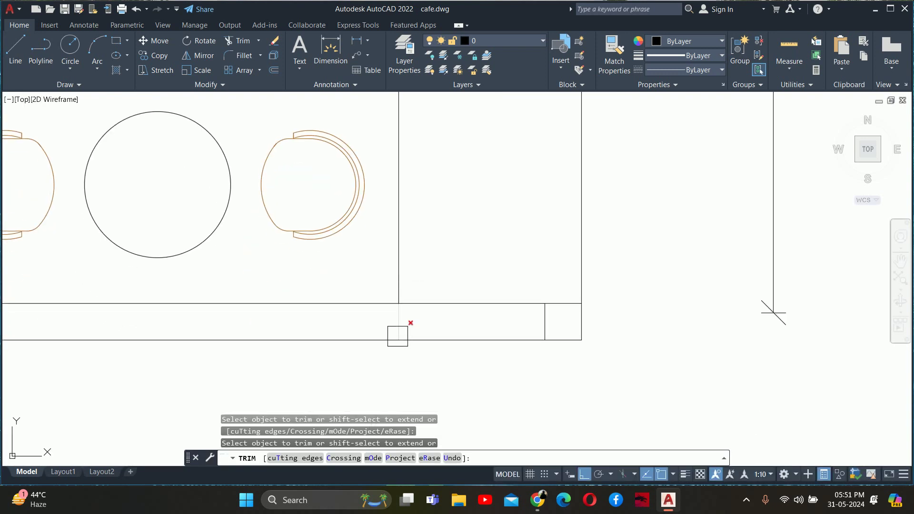
{"action": "key", "text": "ctrl+z"}
{"action": "middle_click_drag", "start_coordinate": [392, 341], "coordinate": [403, 259]}
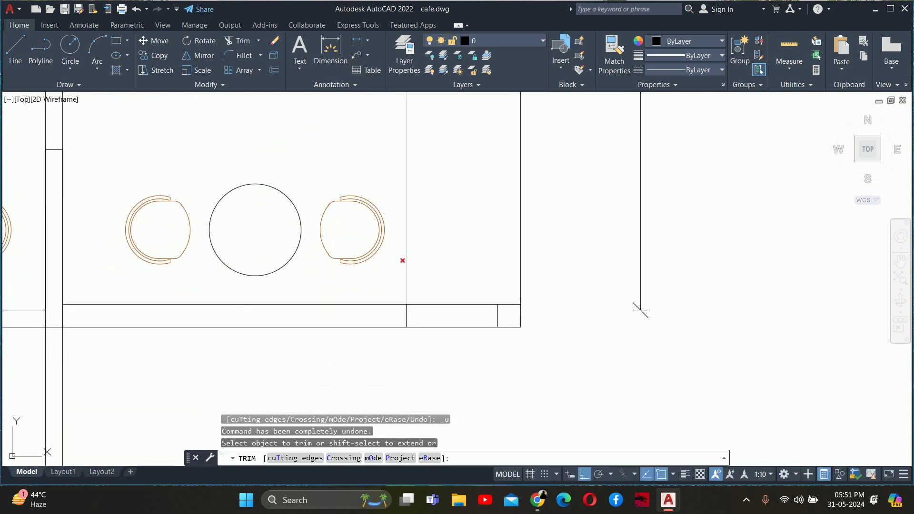
{"action": "scroll", "coordinate": [404, 313], "scroll_direction": "up", "scroll_amount": 3}
{"action": "left_click", "coordinate": [405, 312]}
{"action": "scroll", "coordinate": [443, 325], "scroll_direction": "down", "scroll_amount": 5}
{"action": "scroll", "coordinate": [443, 325], "scroll_direction": "up", "scroll_amount": 5}
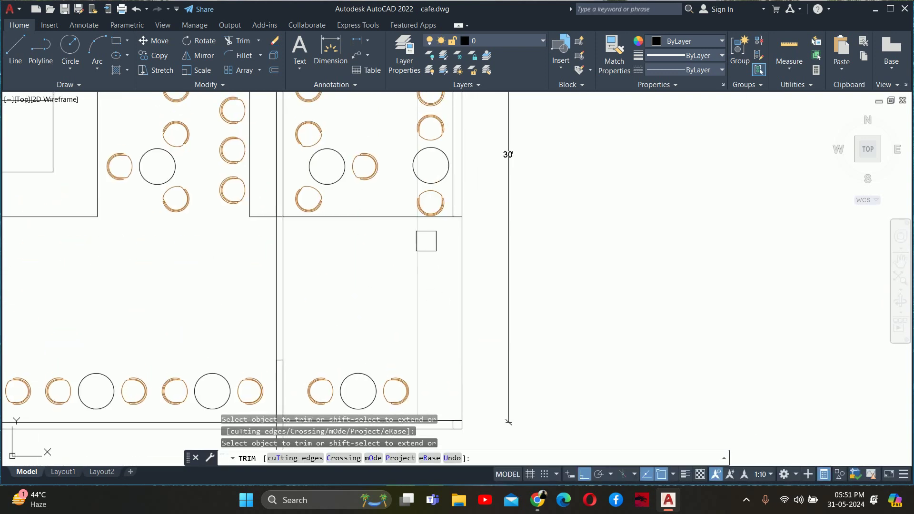
{"action": "scroll", "coordinate": [423, 239], "scroll_direction": "up", "scroll_amount": 5}
{"action": "middle_click_drag", "start_coordinate": [397, 189], "coordinate": [394, 235]}
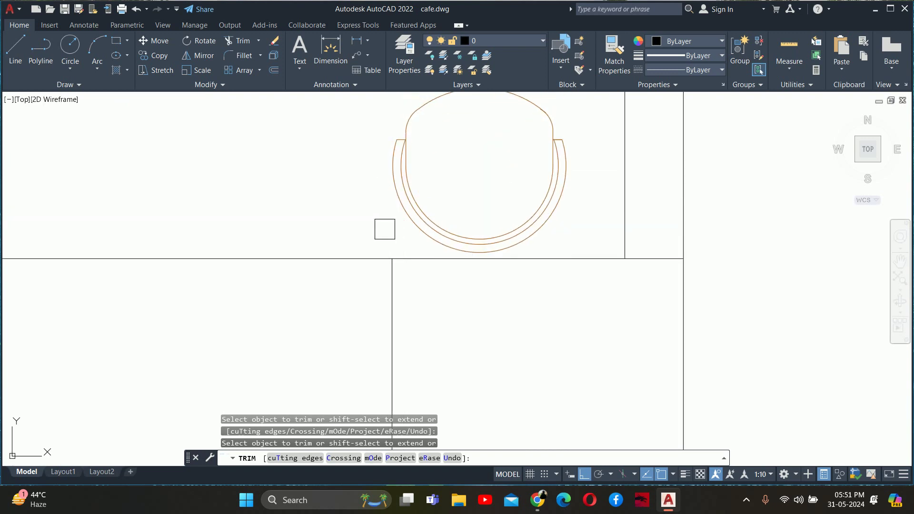
{"action": "scroll", "coordinate": [306, 271], "scroll_direction": "down", "scroll_amount": 5}
{"action": "middle_click_drag", "start_coordinate": [305, 271], "coordinate": [357, 251]}
{"action": "scroll", "coordinate": [424, 222], "scroll_direction": "up", "scroll_amount": 2}
{"action": "key", "text": "Escape"}
{"action": "key", "text": "Escape"}
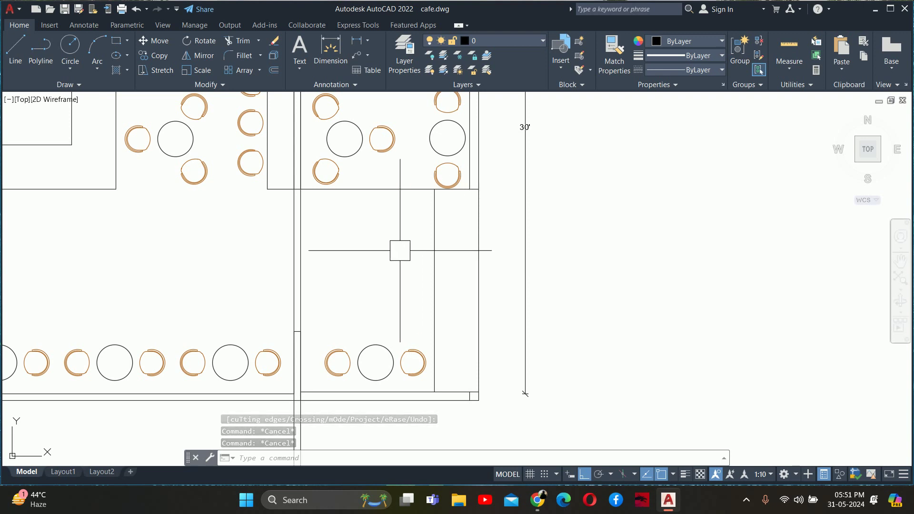
- Bring the tables above the counter into view and abandon a second trim attempt
{"action": "middle_click_drag", "start_coordinate": [400, 250], "coordinate": [391, 334]}
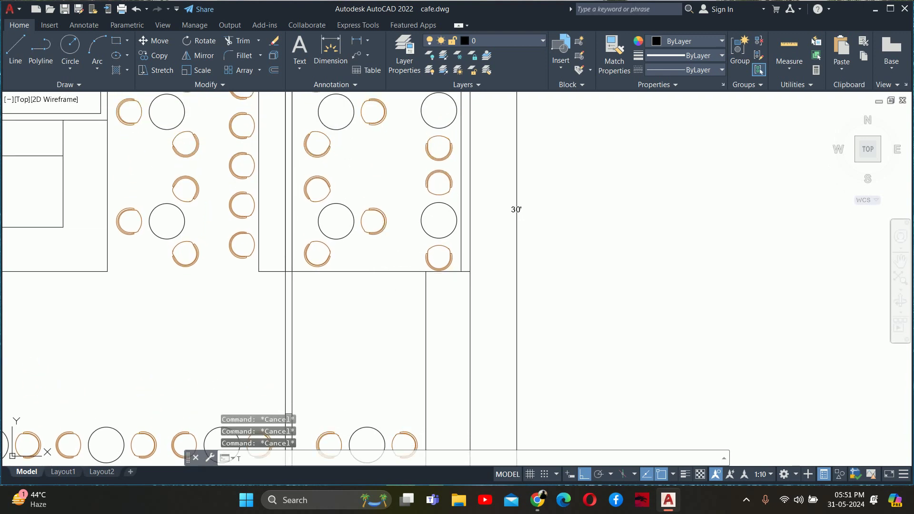
{"action": "type", "text": "tr"}
{"action": "key", "text": "Return"}
{"action": "scroll", "coordinate": [361, 304], "scroll_direction": "down", "scroll_amount": 5}
{"action": "key", "text": "Escape"}
{"action": "key", "text": "Escape"}
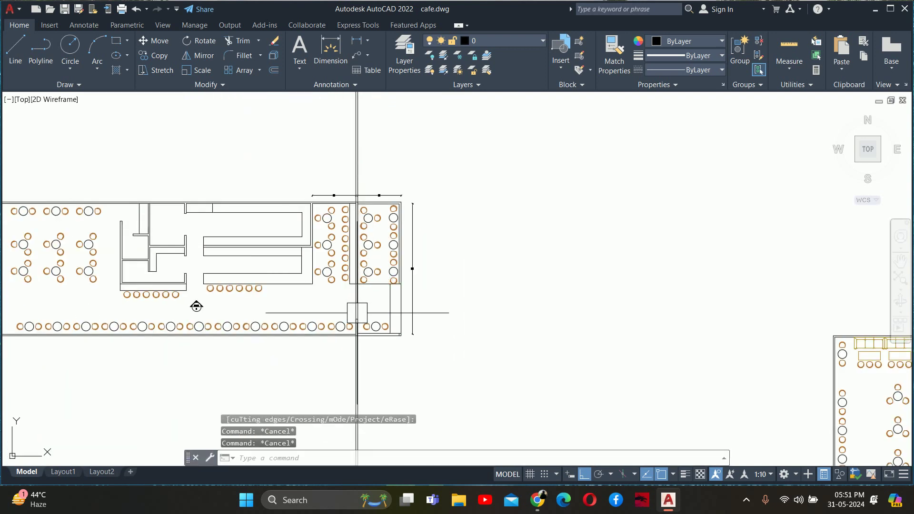
{"action": "scroll", "coordinate": [375, 313], "scroll_direction": "up", "scroll_amount": 4}
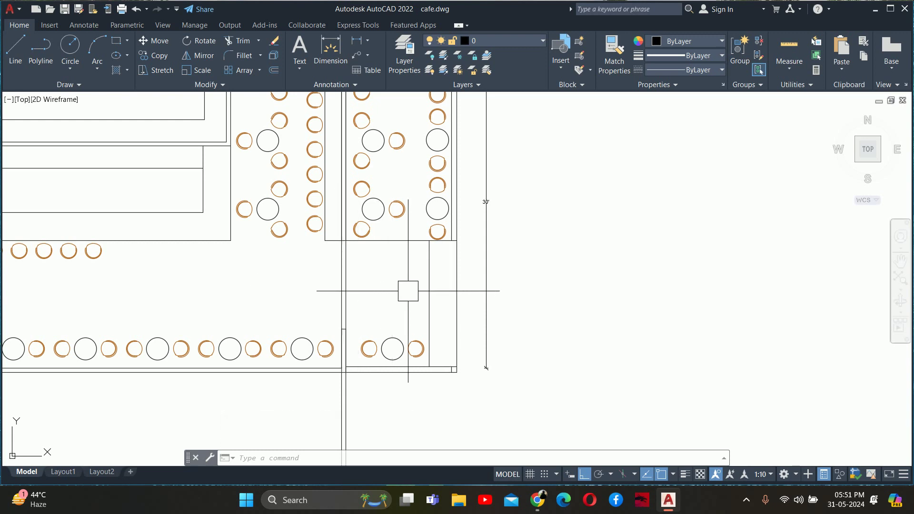
{"action": "key", "text": "Escape"}
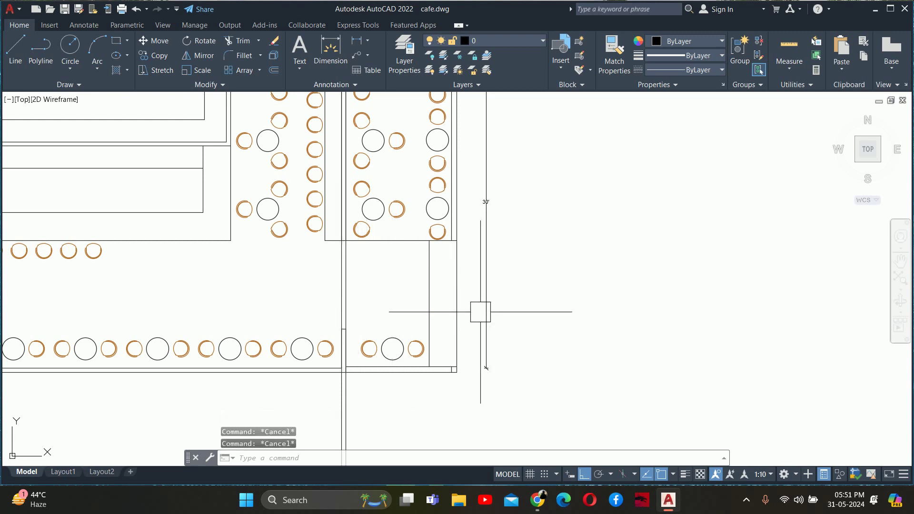
- Offset a line 6 units to create a new line inside the counter
{"action": "scroll", "coordinate": [435, 354], "scroll_direction": "up", "scroll_amount": 5}
{"action": "type", "text": "0"}
{"action": "key", "text": "Return"}
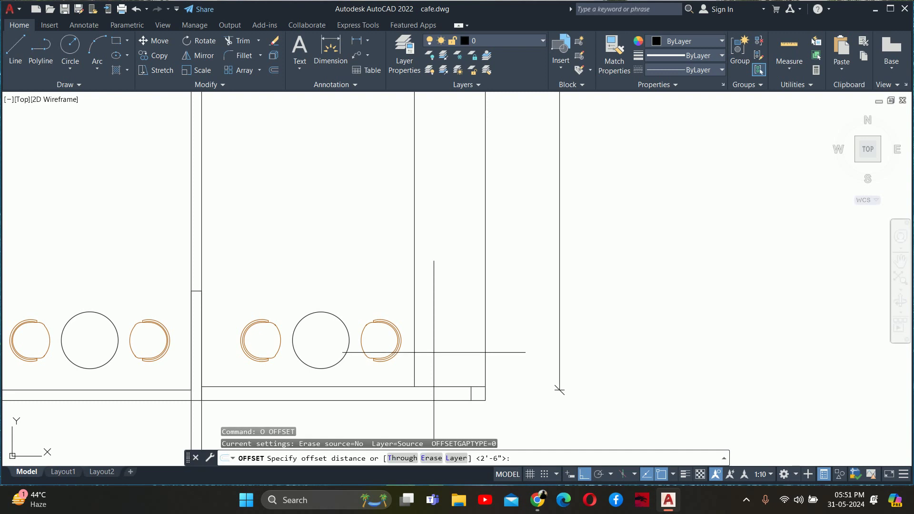
{"action": "type", "text": "6"}
{"action": "key", "text": "Return"}
{"action": "left_click", "coordinate": [414, 319]}
{"action": "key", "text": "Return"}
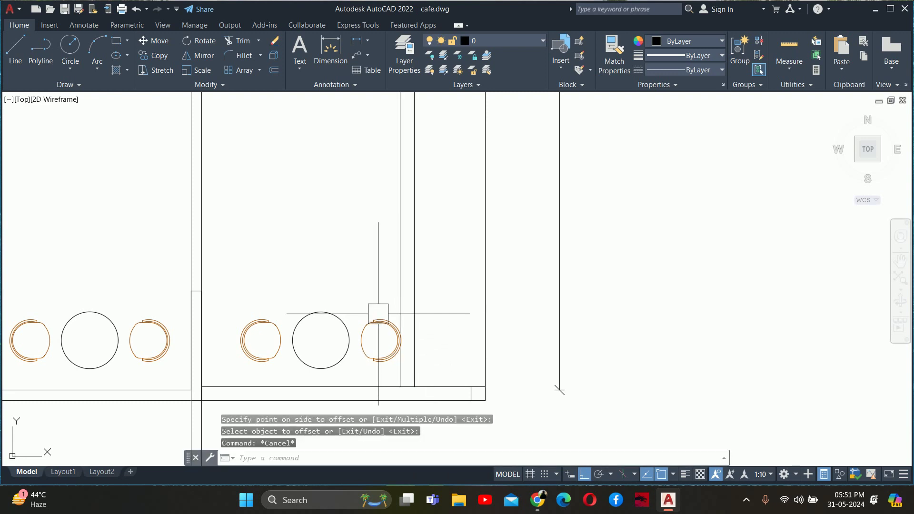
- Move the two chairs beside the counter 4 units to the left
{"action": "type", "text": "m"}
{"action": "key", "text": "Return"}
{"action": "left_click", "coordinate": [229, 298]}
{"action": "left_click", "coordinate": [447, 364]}
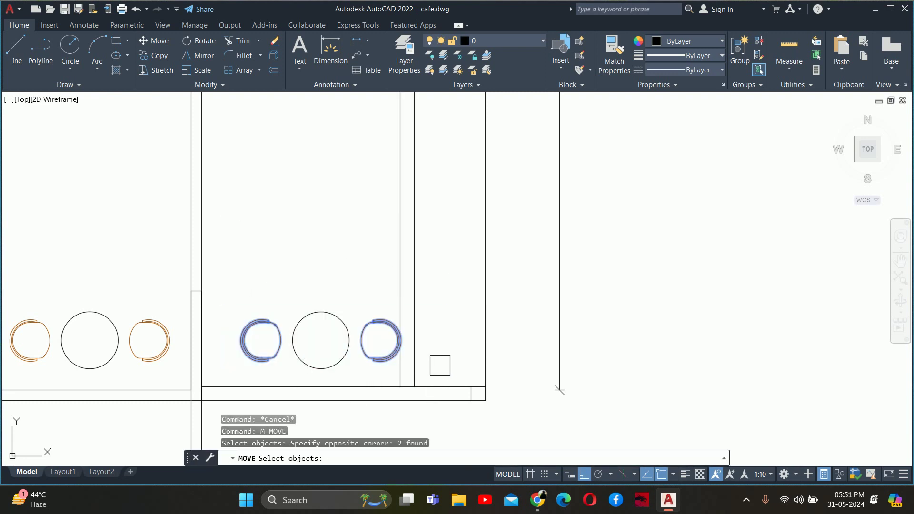
{"action": "key", "text": "Return"}
{"action": "left_click", "coordinate": [312, 251]}
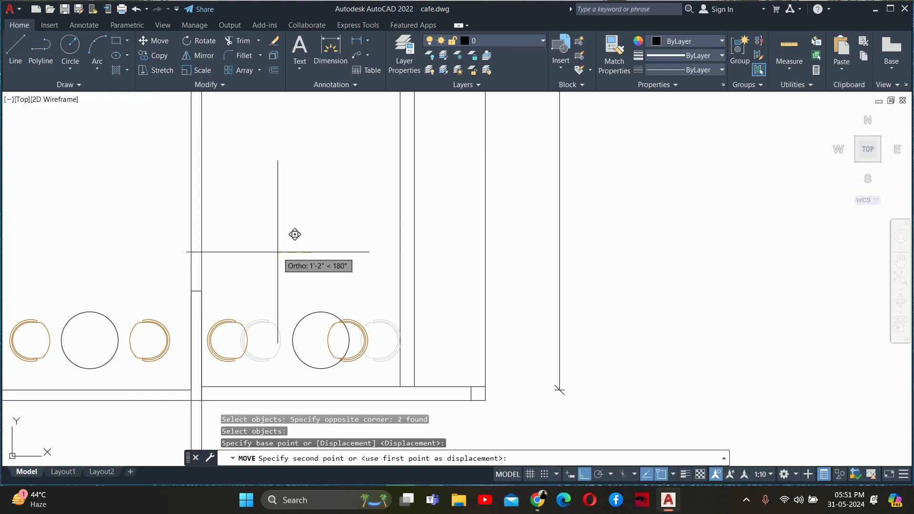
{"action": "type", "text": "4"}
{"action": "key", "text": "Return"}
{"action": "key", "text": "Escape"}
{"action": "key", "text": "Escape"}
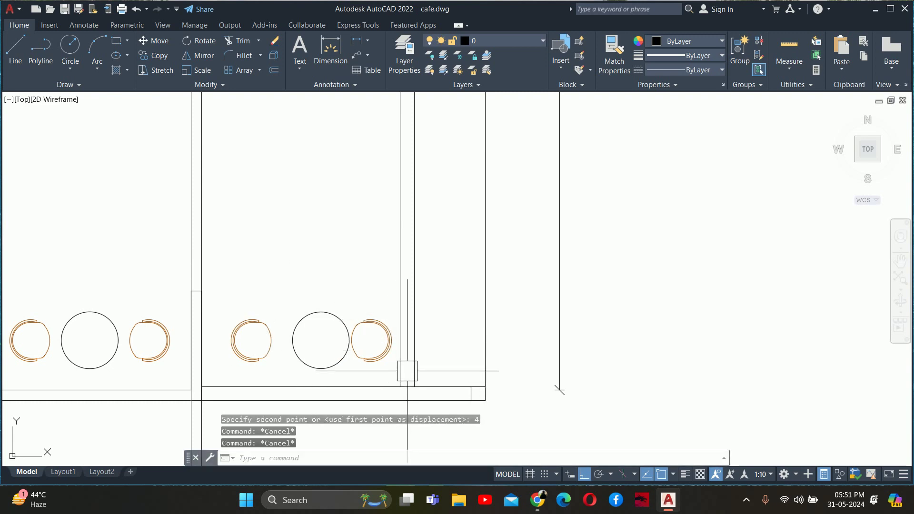
- Try extending the vertical lines to the boundary near the lower wall corner, then cancel
{"action": "key", "text": "Return"}
{"action": "scroll", "coordinate": [408, 368], "scroll_direction": "up", "scroll_amount": 2}
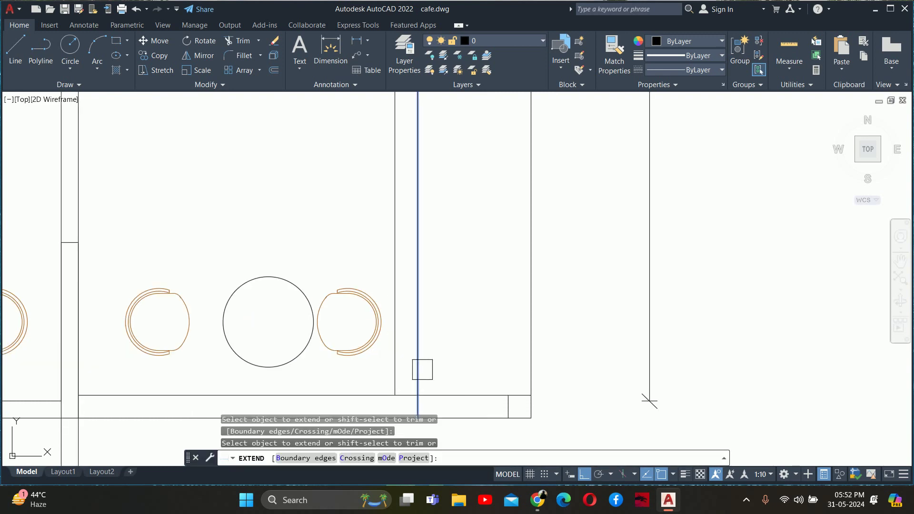
{"action": "middle_click_drag", "start_coordinate": [424, 371], "coordinate": [401, 258]}
{"action": "left_click", "coordinate": [401, 259]}
{"action": "scroll", "coordinate": [484, 305], "scroll_direction": "up", "scroll_amount": 4}
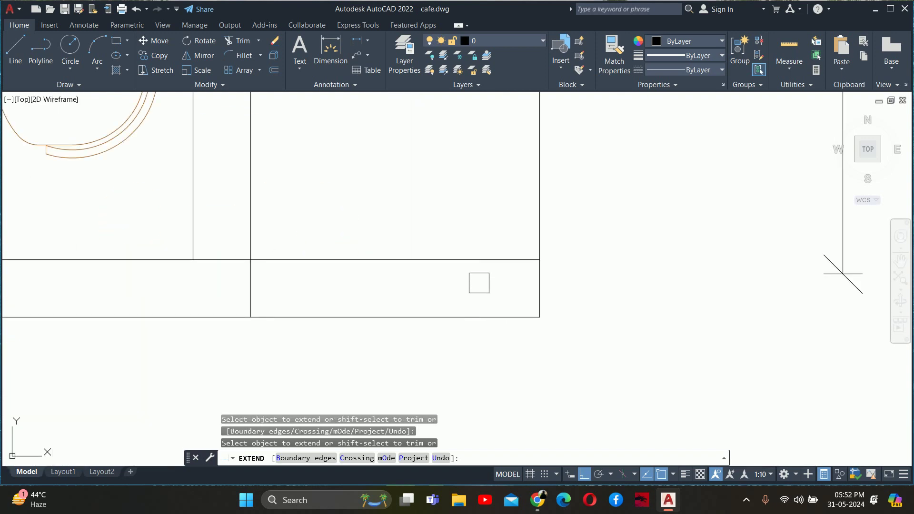
{"action": "scroll", "coordinate": [282, 266], "scroll_direction": "down", "scroll_amount": 2}
{"action": "scroll", "coordinate": [251, 261], "scroll_direction": "down", "scroll_amount": 2}
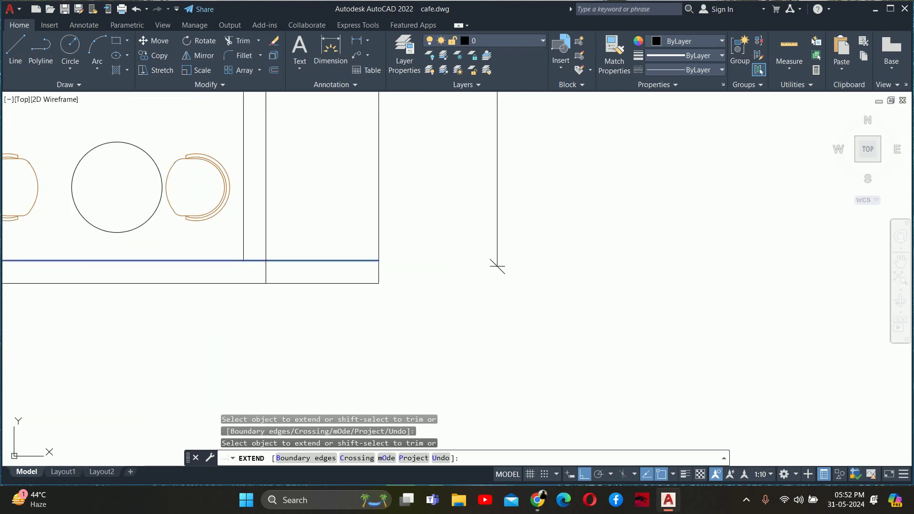
{"action": "middle_click_drag", "start_coordinate": [252, 240], "coordinate": [288, 281]}
{"action": "left_click", "coordinate": [281, 265]}
{"action": "scroll", "coordinate": [281, 265], "scroll_direction": "up", "scroll_amount": 2}
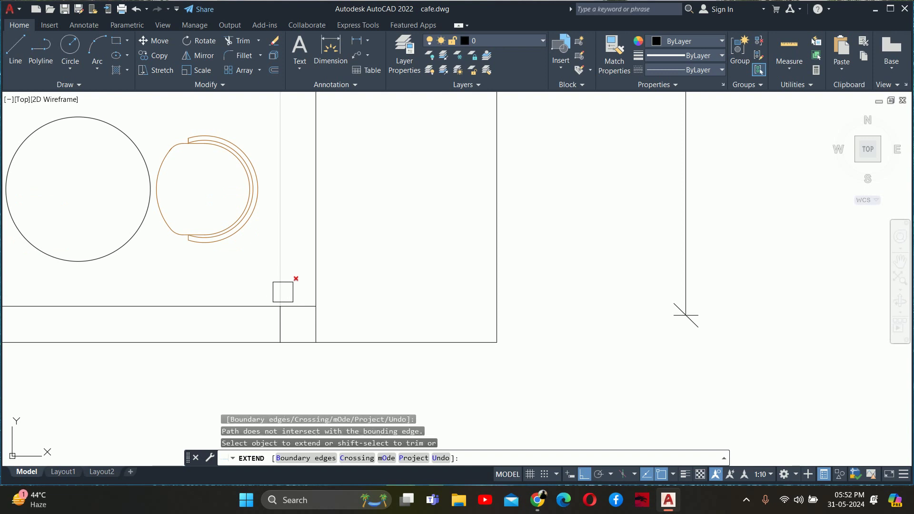
{"action": "scroll", "coordinate": [302, 298], "scroll_direction": "down", "scroll_amount": 2}
{"action": "scroll", "coordinate": [302, 301], "scroll_direction": "up", "scroll_amount": 2}
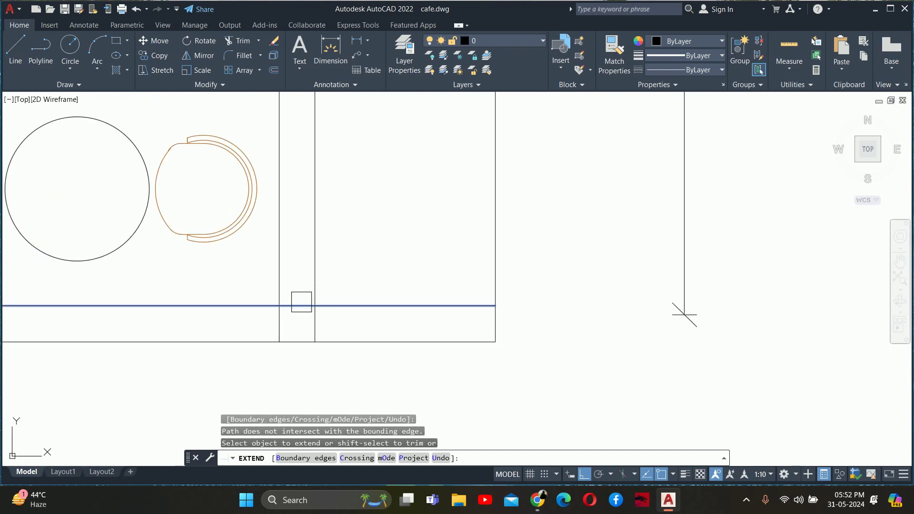
{"action": "scroll", "coordinate": [684, 314], "scroll_direction": "down", "scroll_amount": 3}
{"action": "key", "text": "Escape"}
{"action": "scroll", "coordinate": [489, 319], "scroll_direction": "down", "scroll_amount": 2}
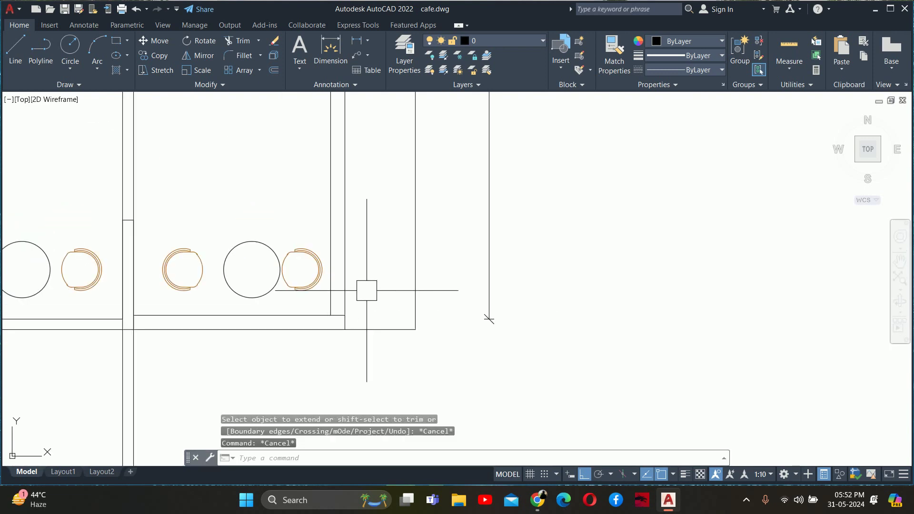
- Trim the inner vertical line's overshoot above the horizontal line over the tables
{"action": "type", "text": "0l"}
{"action": "key", "text": "Return"}
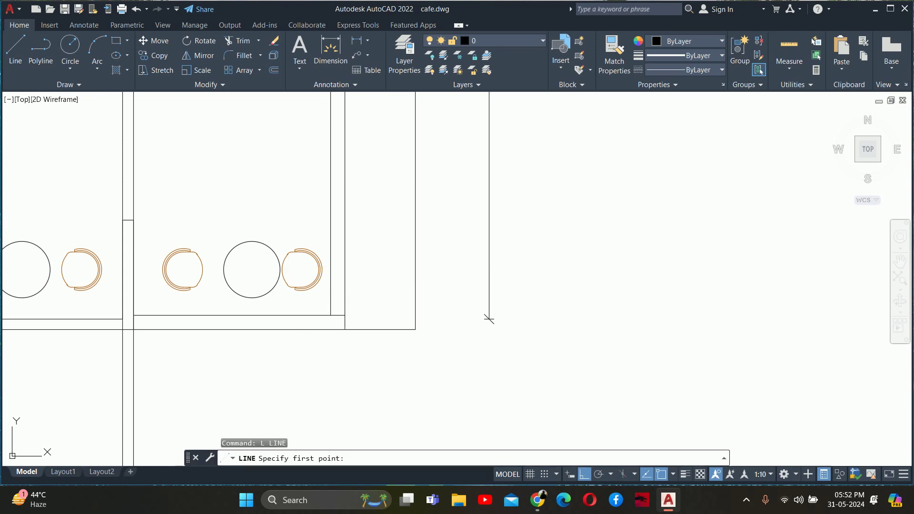
{"action": "left_click", "coordinate": [133, 220]}
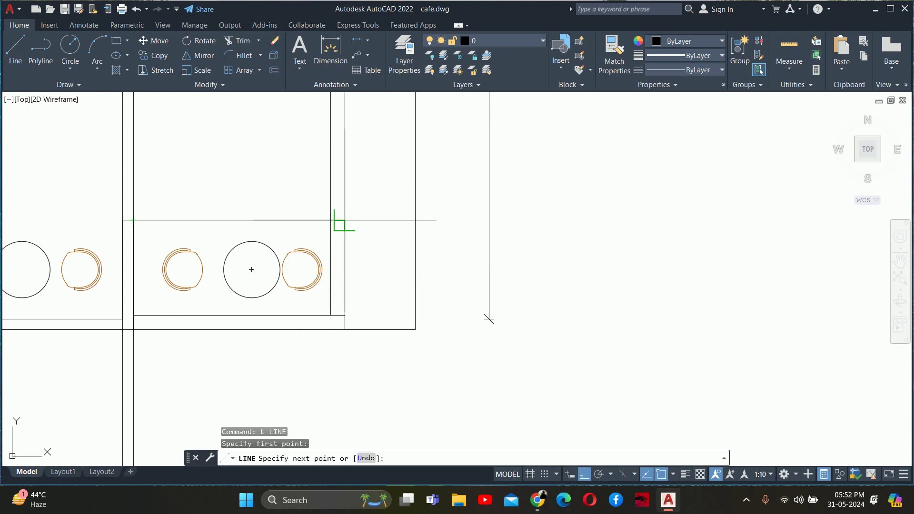
{"action": "key", "text": "Escape"}
{"action": "scroll", "coordinate": [340, 231], "scroll_direction": "up", "scroll_amount": 2}
{"action": "type", "text": "tr"}
{"action": "key", "text": "Return"}
{"action": "left_click", "coordinate": [313, 201]}
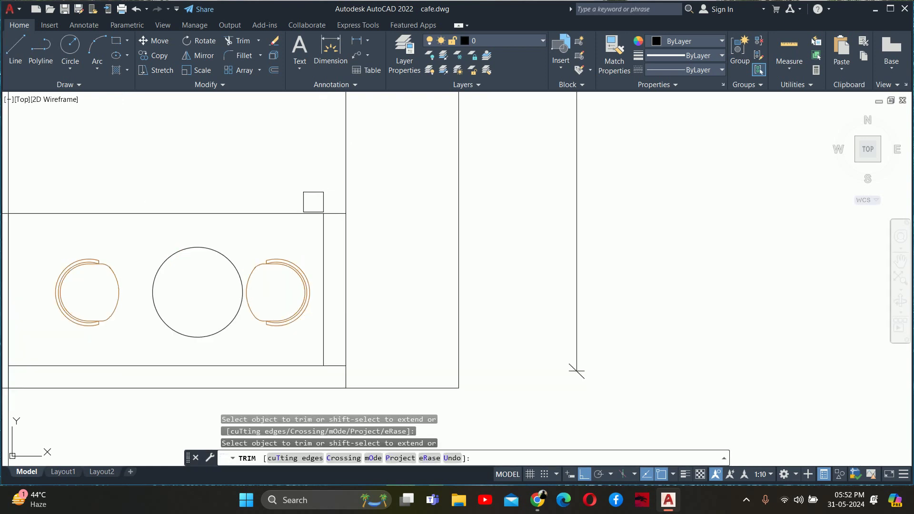
{"action": "left_click", "coordinate": [576, 371]}
{"action": "scroll", "coordinate": [323, 347], "scroll_direction": "up", "scroll_amount": 3}
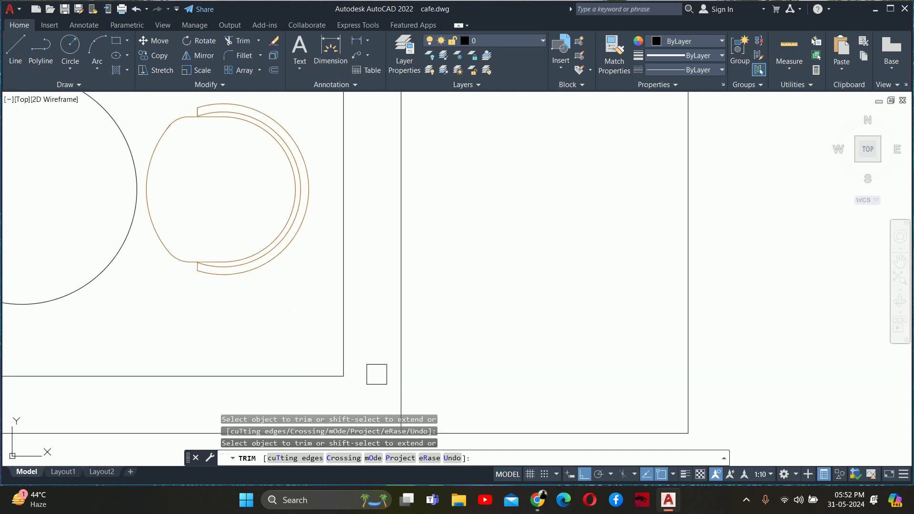
{"action": "key", "text": "Escape"}
{"action": "key", "text": "Escape"}
- Pan and zoom across the floor plan to review the counter corner
{"action": "scroll", "coordinate": [452, 298], "scroll_direction": "down", "scroll_amount": 2}
{"action": "scroll", "coordinate": [463, 321], "scroll_direction": "down", "scroll_amount": 2}
{"action": "scroll", "coordinate": [455, 332], "scroll_direction": "up", "scroll_amount": 4}
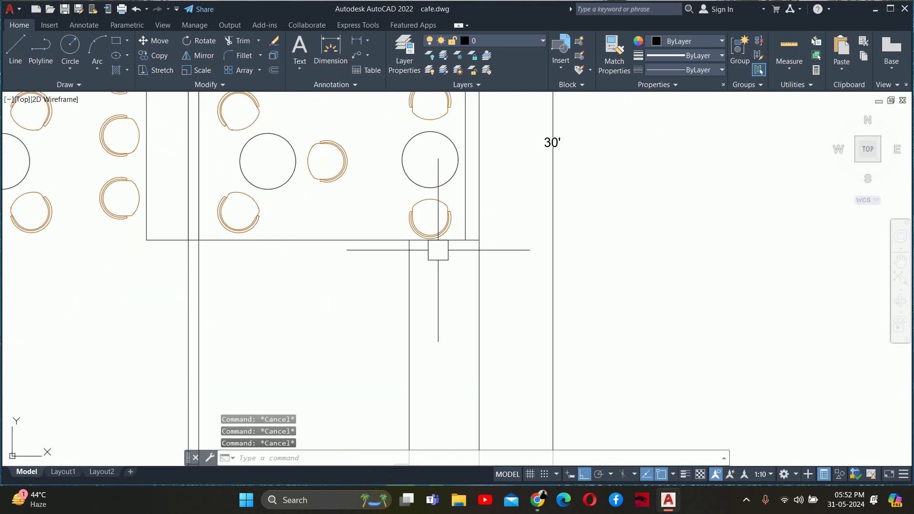
{"action": "middle_click_drag", "start_coordinate": [436, 249], "coordinate": [428, 292]}
{"action": "scroll", "coordinate": [449, 343], "scroll_direction": "down", "scroll_amount": 5}
{"action": "scroll", "coordinate": [452, 319], "scroll_direction": "down", "scroll_amount": 1}
{"action": "scroll", "coordinate": [452, 320], "scroll_direction": "up", "scroll_amount": 2}
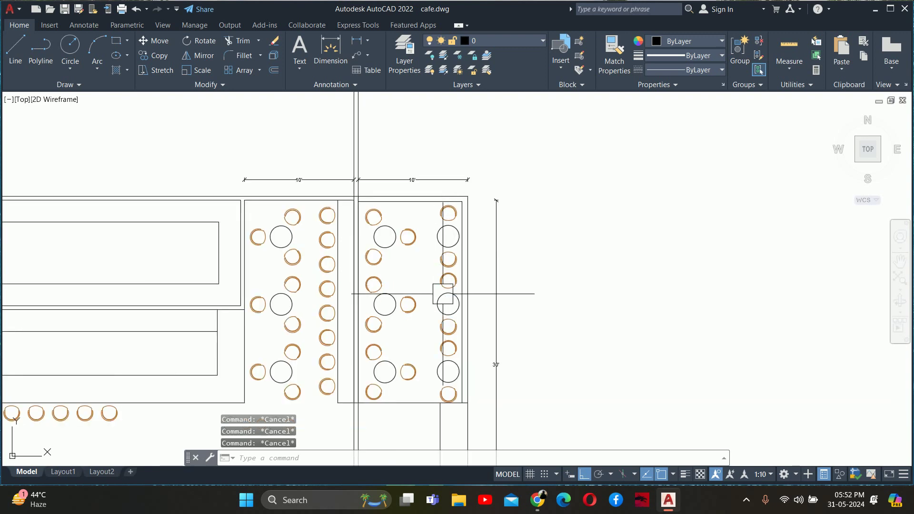
{"action": "scroll", "coordinate": [448, 302], "scroll_direction": "up", "scroll_amount": 2}
{"action": "middle_click_drag", "start_coordinate": [438, 367], "coordinate": [434, 353]}
{"action": "type", "text": "M"}
- Move the right column of tables and chairs up against the wall
{"action": "key", "text": "Return"}
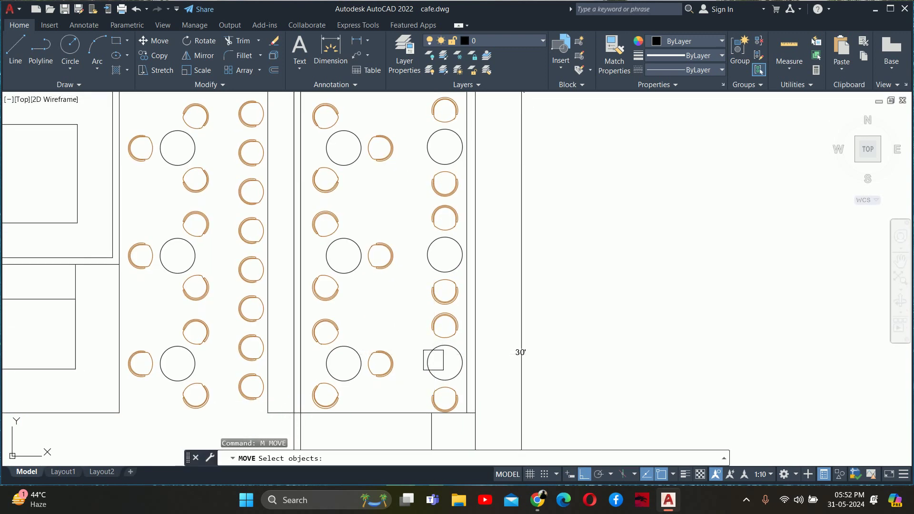
{"action": "scroll", "coordinate": [434, 350], "scroll_direction": "down", "scroll_amount": 2}
{"action": "scroll", "coordinate": [428, 202], "scroll_direction": "up", "scroll_amount": 3}
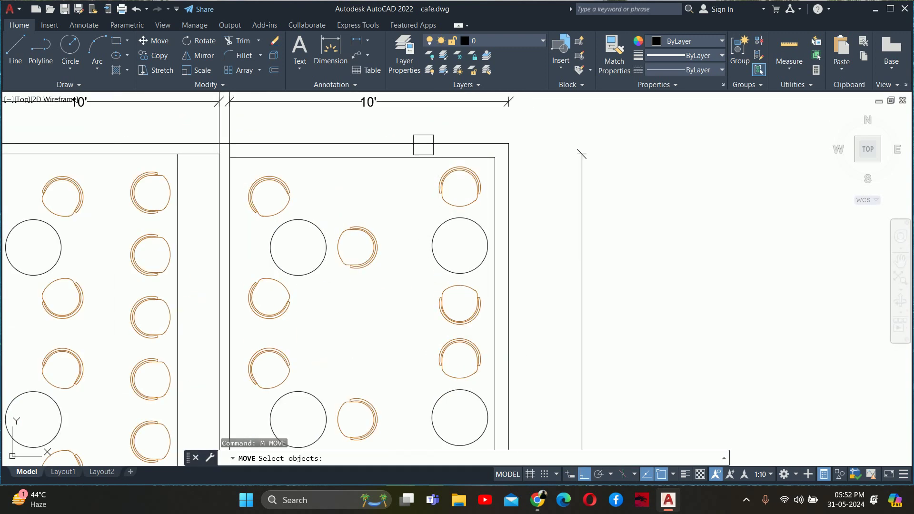
{"action": "scroll", "coordinate": [481, 357], "scroll_direction": "down", "scroll_amount": 3}
{"action": "scroll", "coordinate": [471, 255], "scroll_direction": "up", "scroll_amount": 1}
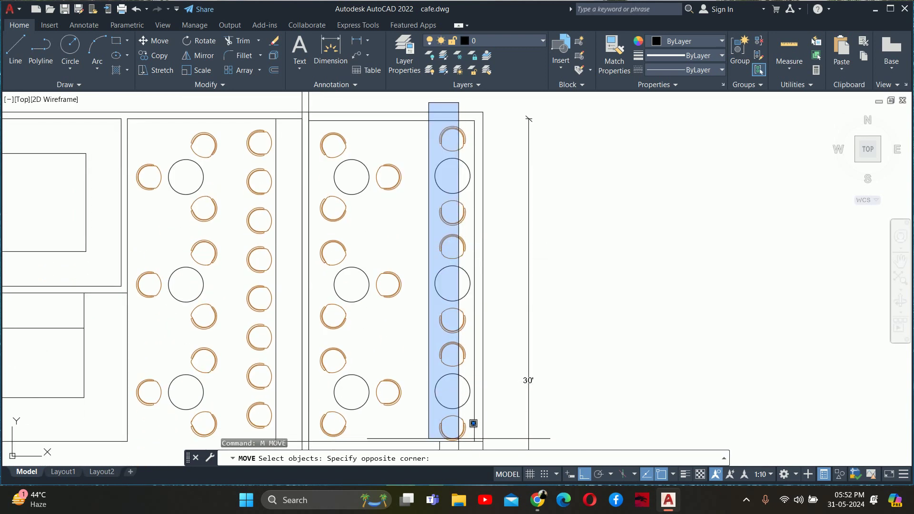
{"action": "left_click", "coordinate": [475, 446]}
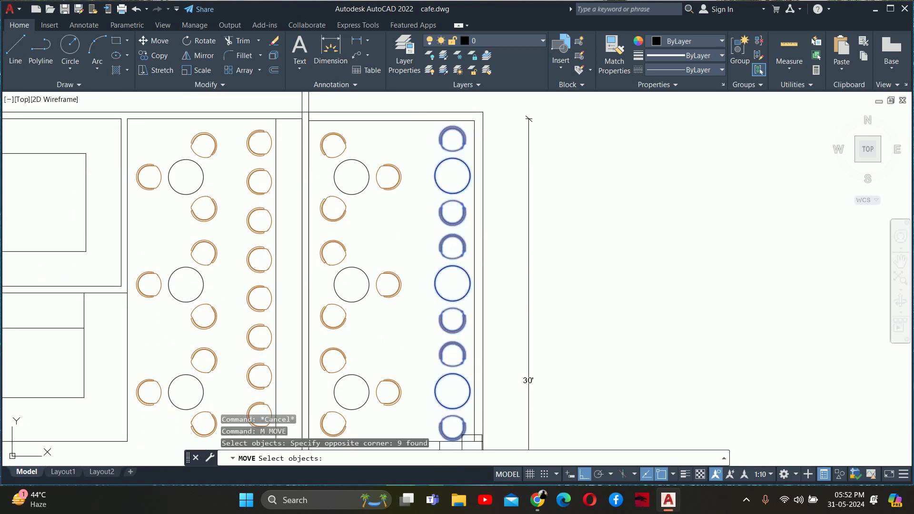
{"action": "scroll", "coordinate": [454, 136], "scroll_direction": "up", "scroll_amount": 3}
{"action": "scroll", "coordinate": [454, 135], "scroll_direction": "up", "scroll_amount": 4}
{"action": "key", "text": "Return"}
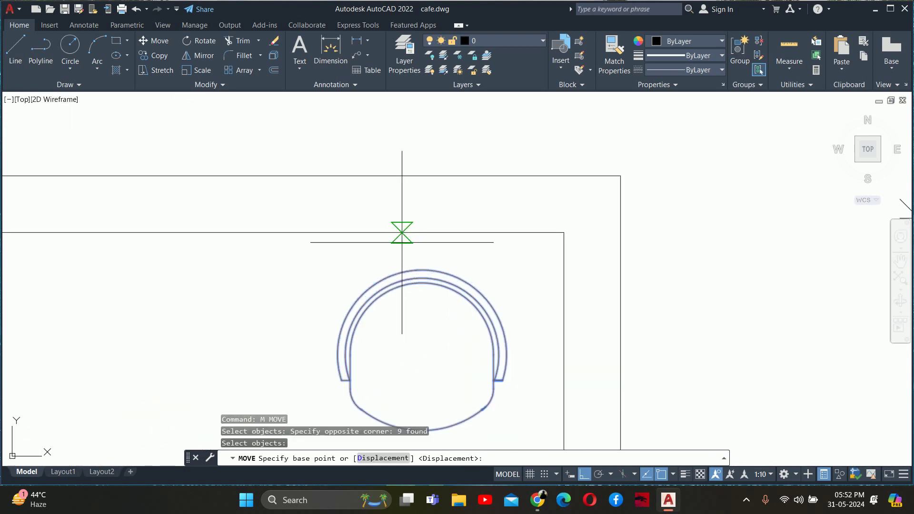
{"action": "left_click", "coordinate": [420, 269]}
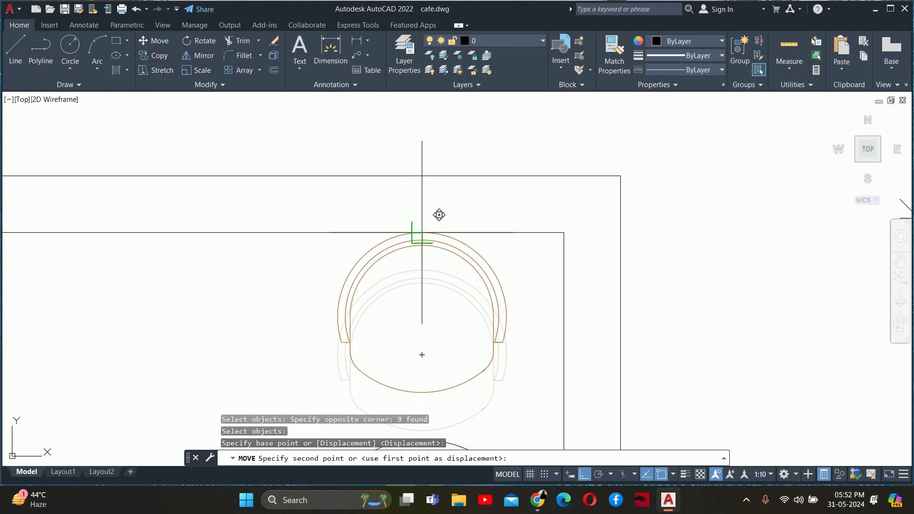
{"action": "left_click", "coordinate": [422, 233]}
{"action": "scroll", "coordinate": [419, 267], "scroll_direction": "down", "scroll_amount": 5}
{"action": "key", "text": "Escape"}
{"action": "key", "text": "Escape"}
{"action": "key", "text": "Escape"}
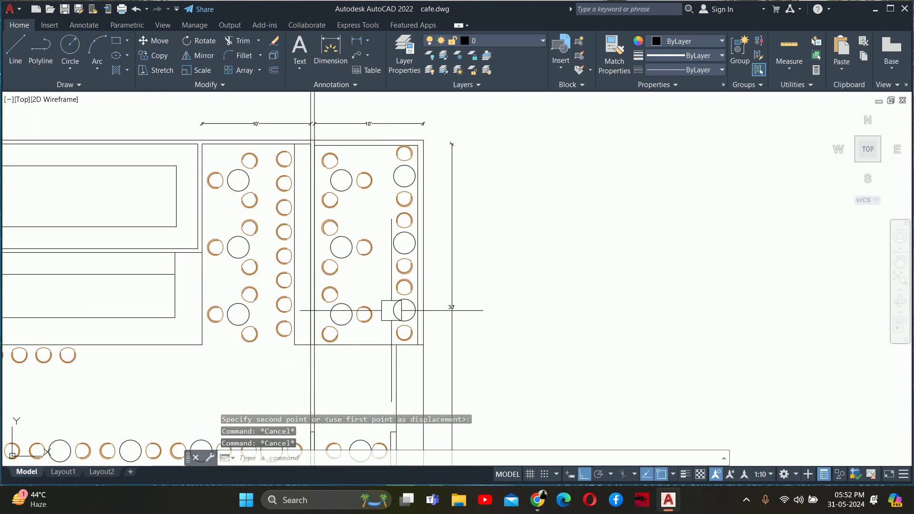
{"action": "scroll", "coordinate": [404, 330], "scroll_direction": "up", "scroll_amount": 4}
- Offset the bottom wall line 6 inches upward
{"action": "middle_click_drag", "start_coordinate": [404, 330], "coordinate": [407, 281]}
{"action": "type", "text": "o"}
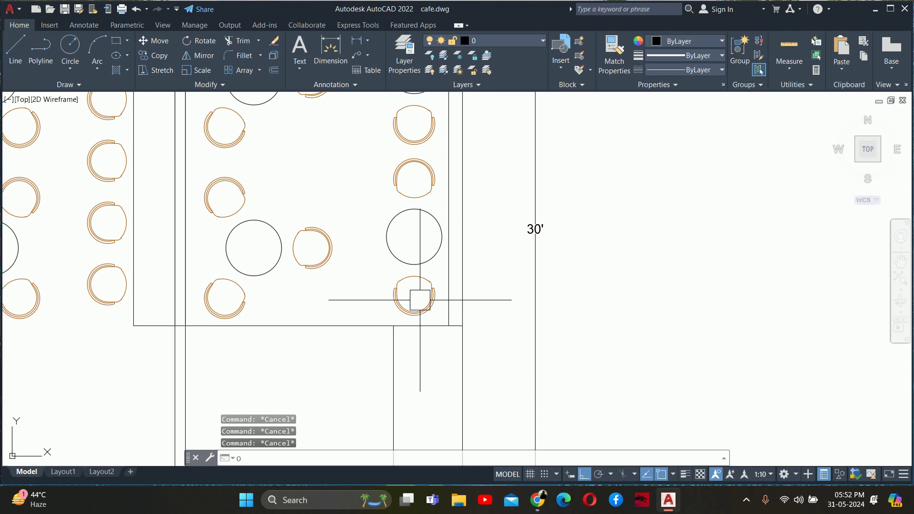
{"action": "key", "text": "Return"}
{"action": "type", "text": "6"}
{"action": "key", "text": "Return"}
{"action": "scroll", "coordinate": [402, 318], "scroll_direction": "up", "scroll_amount": 2}
{"action": "left_click", "coordinate": [347, 328]}
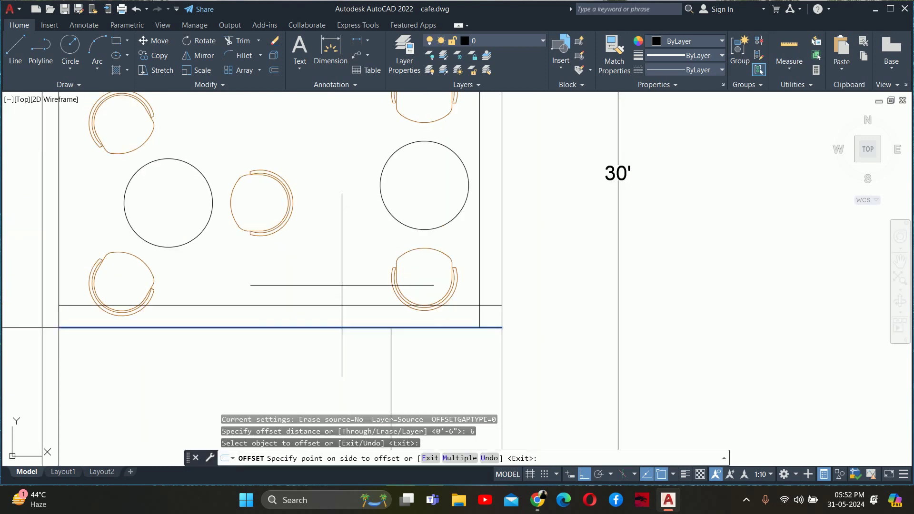
{"action": "left_click", "coordinate": [411, 311]}
{"action": "key", "text": "Escape"}
{"action": "scroll", "coordinate": [411, 311], "scroll_direction": "up", "scroll_amount": 2}
{"action": "key", "text": "Escape"}
{"action": "key", "text": "Escape"}
{"action": "type", "text": "EXTEND"}
- Extend the vertical line up to the new offset line
{"action": "key", "text": "Return"}
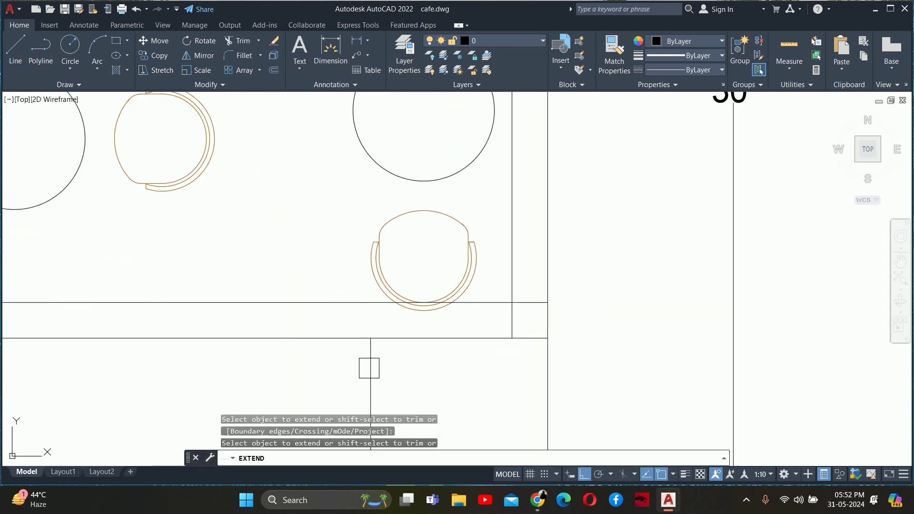
{"action": "left_click", "coordinate": [367, 357]}
{"action": "scroll", "coordinate": [476, 311], "scroll_direction": "up", "scroll_amount": 4}
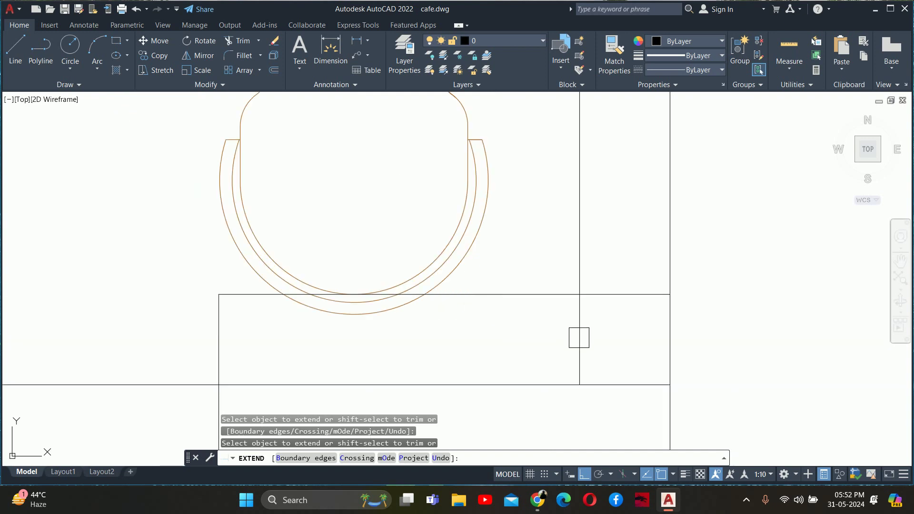
{"action": "scroll", "coordinate": [528, 387], "scroll_direction": "down", "scroll_amount": 5}
{"action": "key", "text": "Escape"}
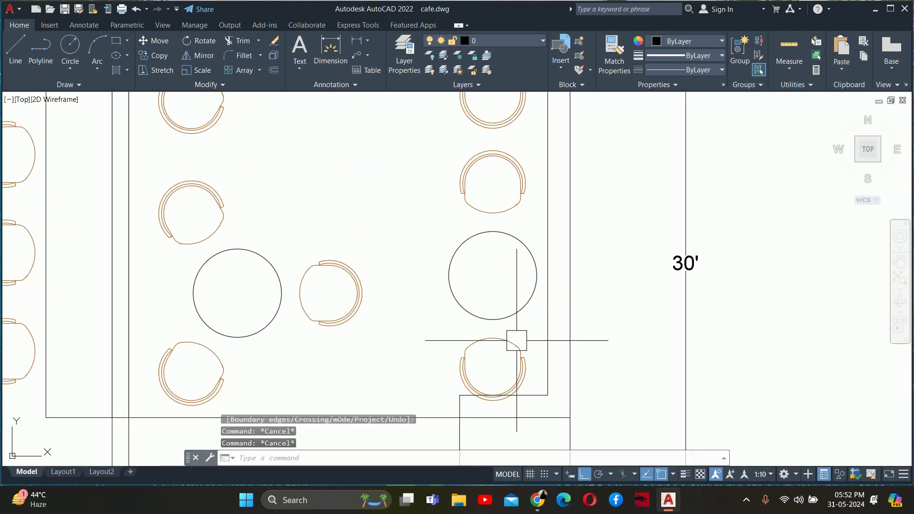
- Nudge the lowest chair up, then move the table and lower chair 3 inches up
{"action": "type", "text": "m"}
{"action": "key", "text": "Return"}
{"action": "left_click", "coordinate": [517, 346]}
{"action": "key", "text": "Return"}
{"action": "left_click", "coordinate": [465, 342]}
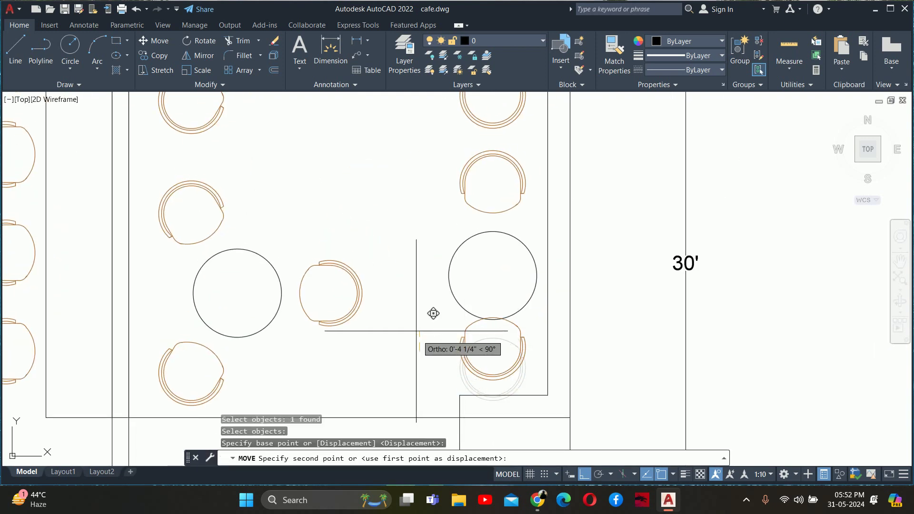
{"action": "key", "text": "Return"}
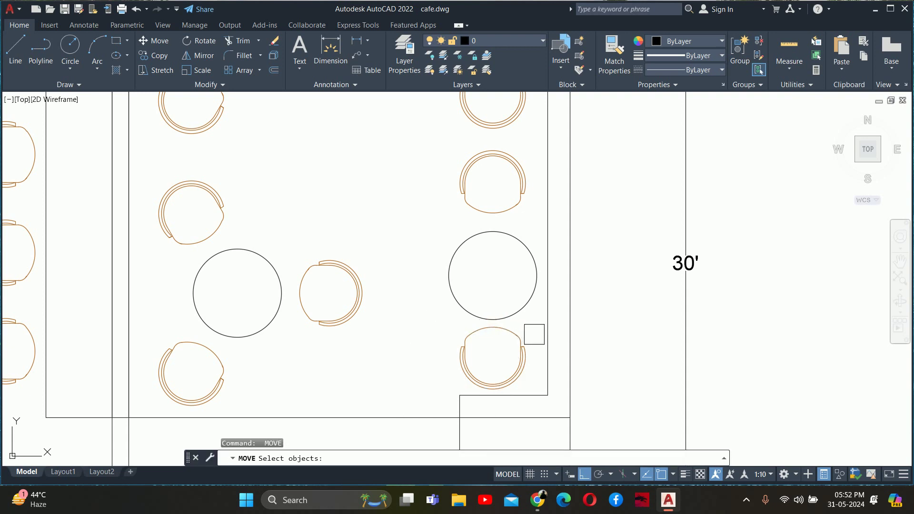
{"action": "left_click", "coordinate": [476, 298]}
{"action": "key", "text": "Return"}
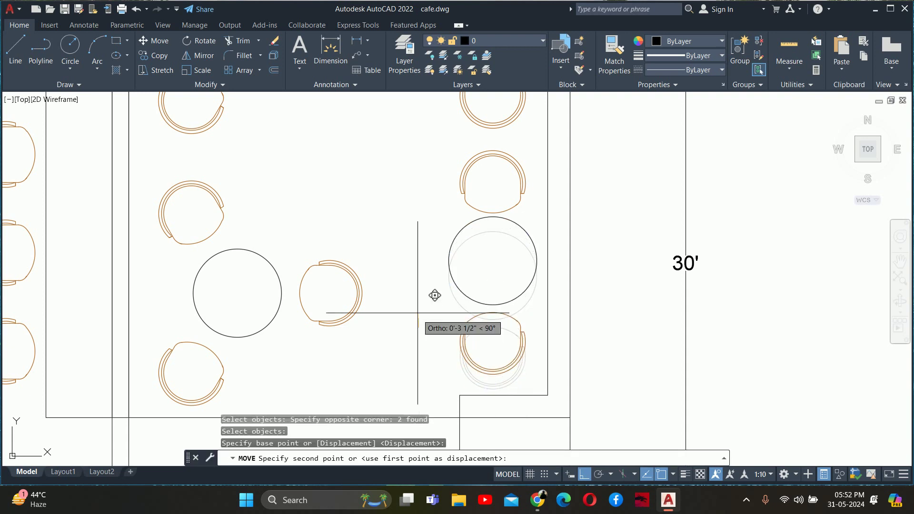
{"action": "type", "text": "3"}
{"action": "key", "text": "Return"}
{"action": "key", "text": "Escape"}
{"action": "key", "text": "Escape"}
{"action": "scroll", "coordinate": [528, 328], "scroll_direction": "down", "scroll_amount": 5}
{"action": "key", "text": "Escape"}
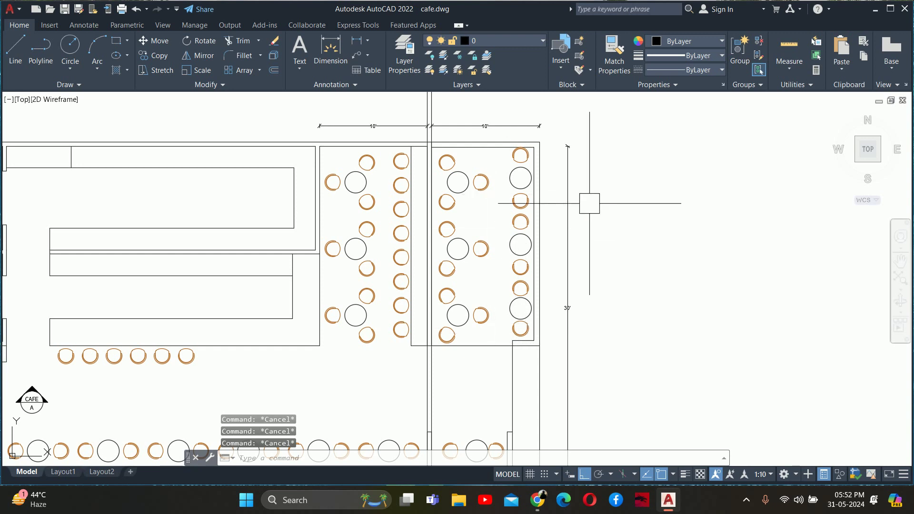
- Start a fence trim across the lines near the seating area, then cancel it
{"action": "middle_click_drag", "start_coordinate": [491, 290], "coordinate": [488, 279]}
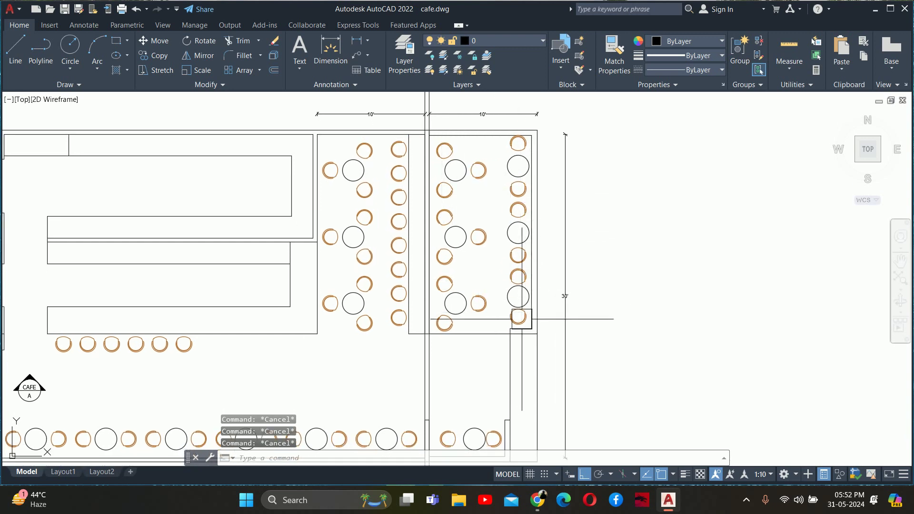
{"action": "middle_click_drag", "start_coordinate": [497, 327], "coordinate": [480, 268]}
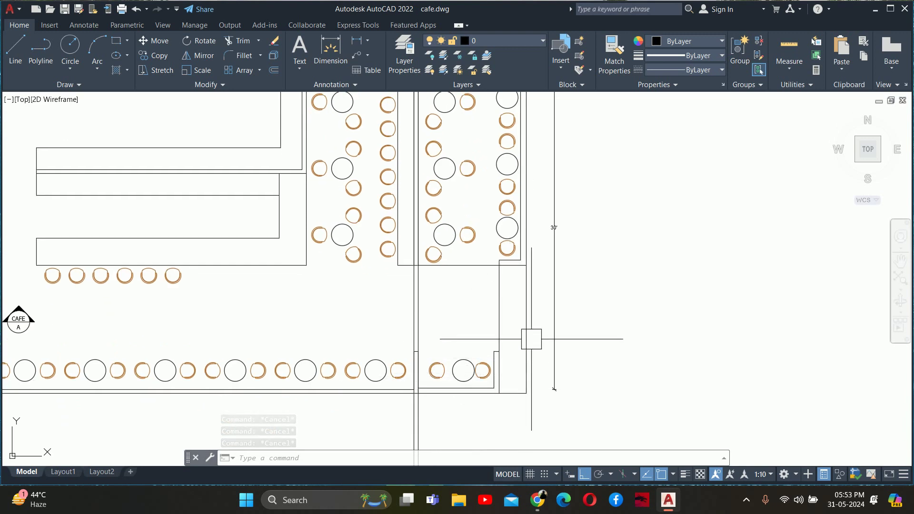
{"action": "key", "text": "Escape"}
{"action": "key", "text": "Escape"}
{"action": "key", "text": "Escape"}
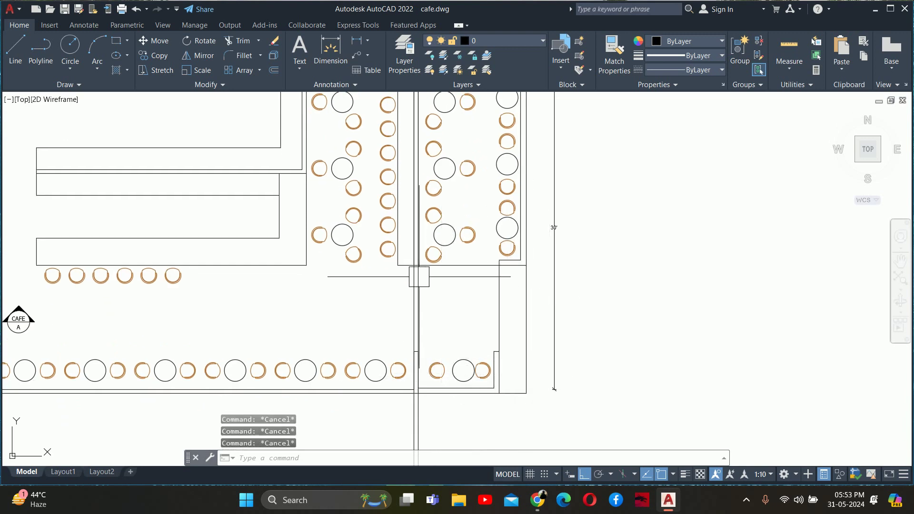
{"action": "scroll", "coordinate": [397, 261], "scroll_direction": "up", "scroll_amount": 4}
{"action": "scroll", "coordinate": [445, 277], "scroll_direction": "down", "scroll_amount": 4}
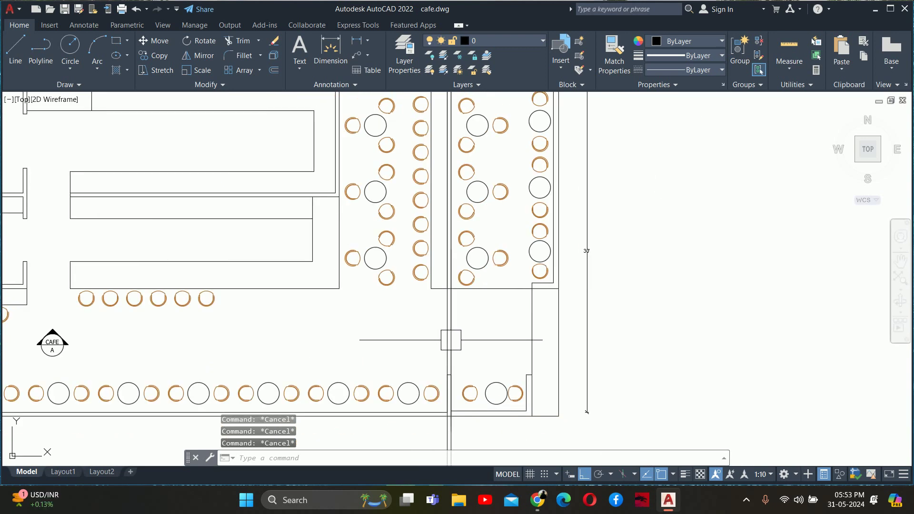
{"action": "type", "text": "tr"}
{"action": "key", "text": "Return"}
{"action": "scroll", "coordinate": [451, 342], "scroll_direction": "up", "scroll_amount": 3}
{"action": "left_click_drag", "start_coordinate": [486, 267], "coordinate": [392, 309]}
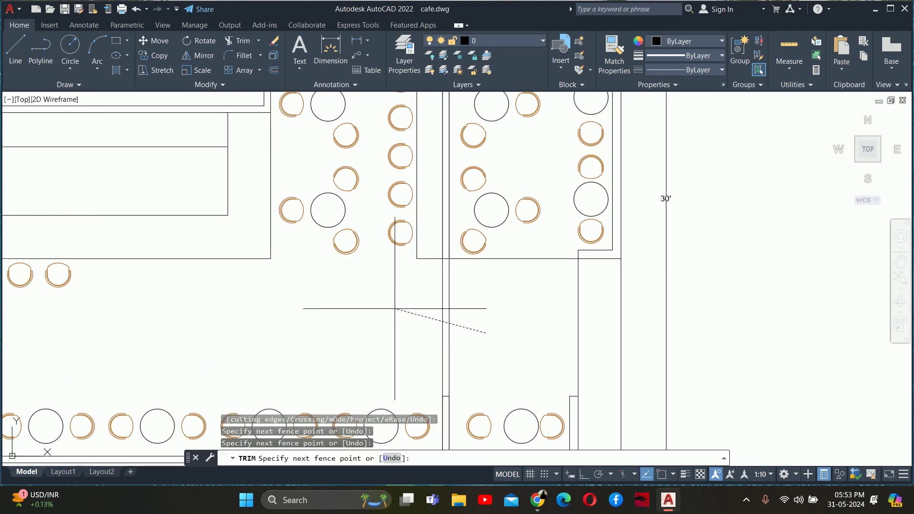
{"action": "scroll", "coordinate": [392, 309], "scroll_direction": "down", "scroll_amount": 2}
{"action": "key", "text": "Escape"}
{"action": "key", "text": "Escape"}
{"action": "key", "text": "Escape"}
{"action": "scroll", "coordinate": [457, 305], "scroll_direction": "down", "scroll_amount": 2}
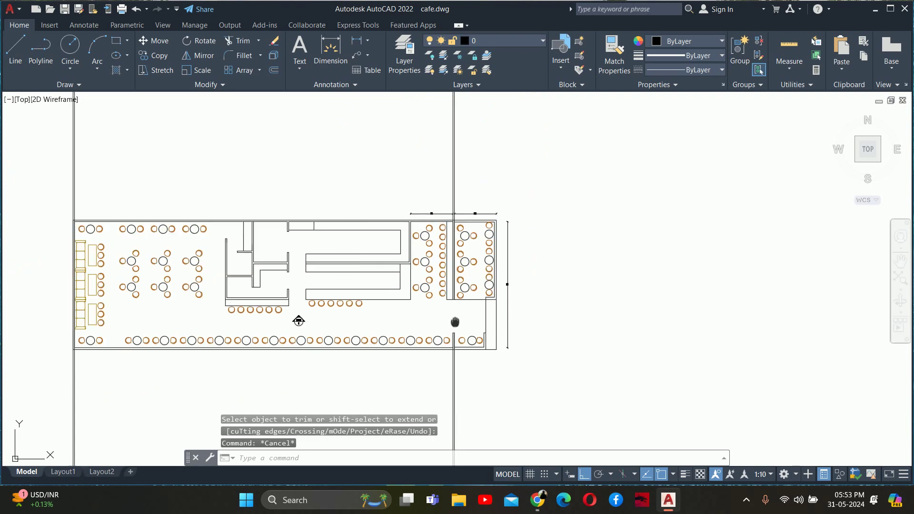
{"action": "scroll", "coordinate": [456, 306], "scroll_direction": "up", "scroll_amount": 4}
{"action": "type", "text": "L"}
- Draw a vertical line from the wall corner straight down to the bottom wall
{"action": "key", "text": "Return"}
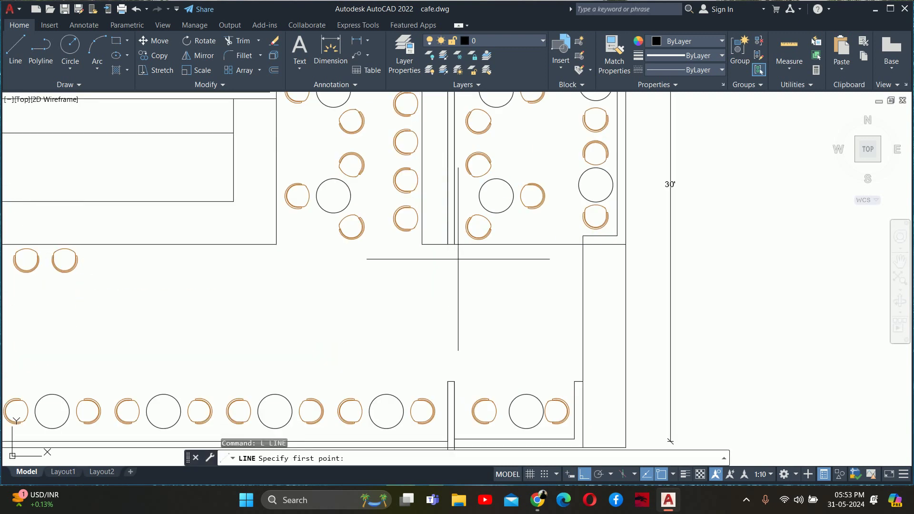
{"action": "left_click", "coordinate": [454, 245]}
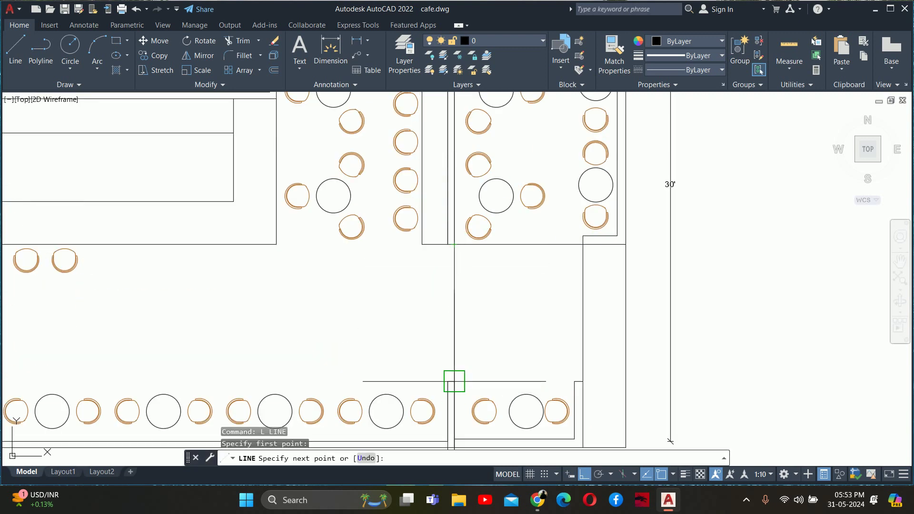
{"action": "left_click", "coordinate": [454, 381]}
{"action": "key", "text": "Escape"}
{"action": "key", "text": "Escape"}
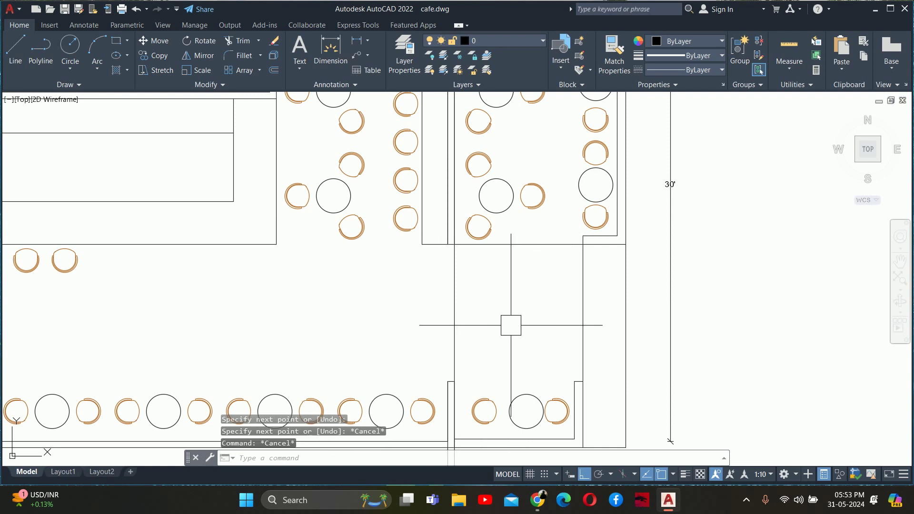
{"action": "scroll", "coordinate": [510, 325], "scroll_direction": "down", "scroll_amount": 3}
{"action": "scroll", "coordinate": [510, 326], "scroll_direction": "down", "scroll_amount": 2}
{"action": "mouse_move", "coordinate": [492, 399]}
{"action": "middle_mouse_down"}
{"action": "mouse_move", "coordinate": [490, 255]}
{"action": "mouse_move", "coordinate": [447, 301]}
{"action": "middle_mouse_up"}
- Offset the counter-end vertical line 6 inches to the left
{"action": "scroll", "coordinate": [492, 340], "scroll_direction": "down", "scroll_amount": 3}
{"action": "scroll", "coordinate": [493, 340], "scroll_direction": "up", "scroll_amount": 4}
{"action": "scroll", "coordinate": [490, 296], "scroll_direction": "up", "scroll_amount": 2}
{"action": "scroll", "coordinate": [565, 277], "scroll_direction": "down", "scroll_amount": 2}
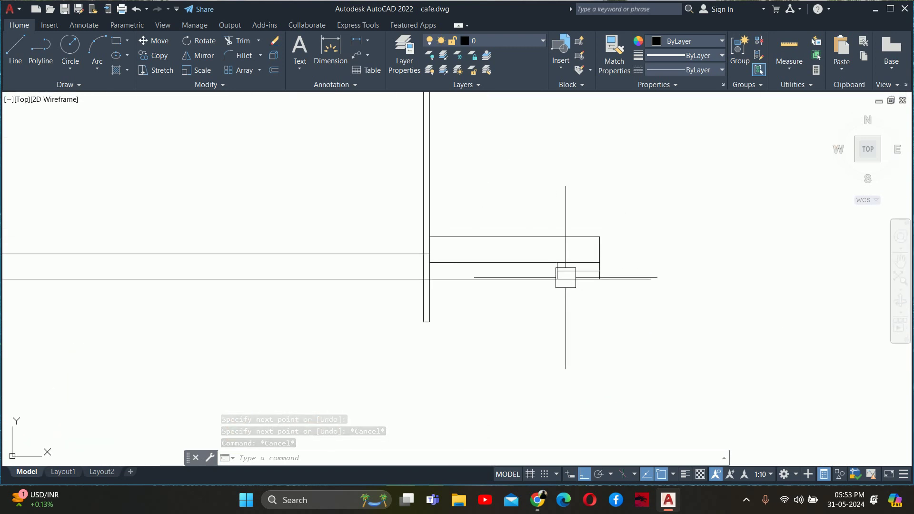
{"action": "scroll", "coordinate": [581, 256], "scroll_direction": "up", "scroll_amount": 2}
{"action": "key", "text": "Escape"}
{"action": "key", "text": "Escape"}
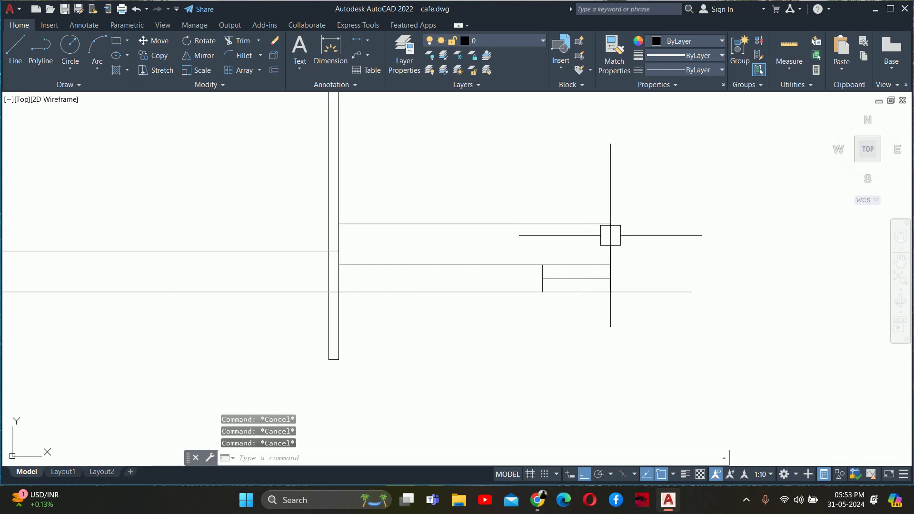
{"action": "type", "text": "o"}
{"action": "key", "text": "Return"}
{"action": "type", "text": "6"}
{"action": "key", "text": "Return"}
{"action": "scroll", "coordinate": [605, 238], "scroll_direction": "up", "scroll_amount": 2}
{"action": "left_click", "coordinate": [601, 240]}
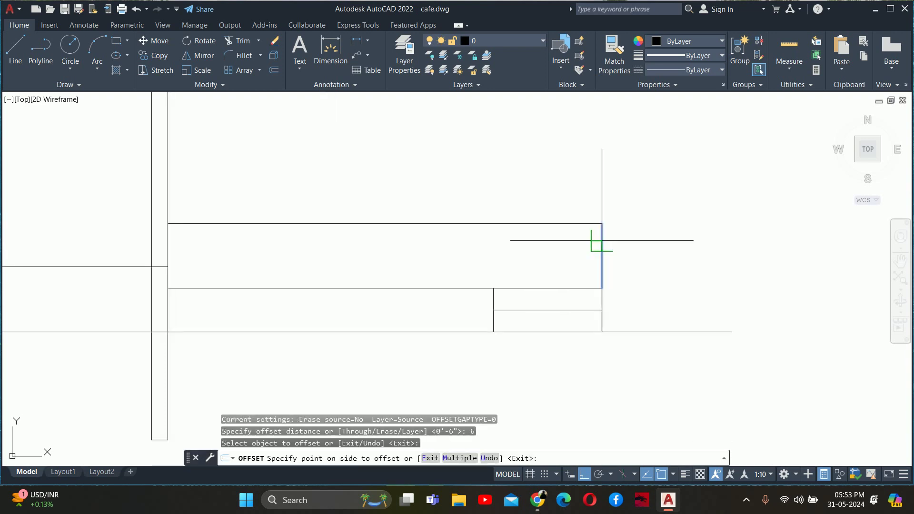
{"action": "left_click", "coordinate": [569, 252]}
{"action": "key", "text": "Escape"}
{"action": "key", "text": "Escape"}
{"action": "key", "text": "Escape"}
{"action": "key", "text": "Escape"}
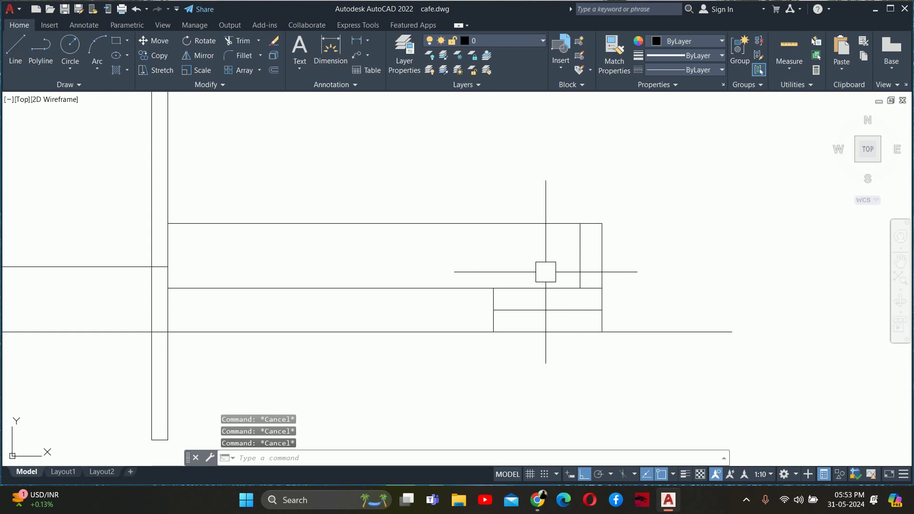
{"action": "type", "text": "L"}
- Stretch the counter's top edge down about 1 3/4" using a crossing window
{"action": "key", "text": "Return"}
{"action": "left_click", "coordinate": [493, 288]}
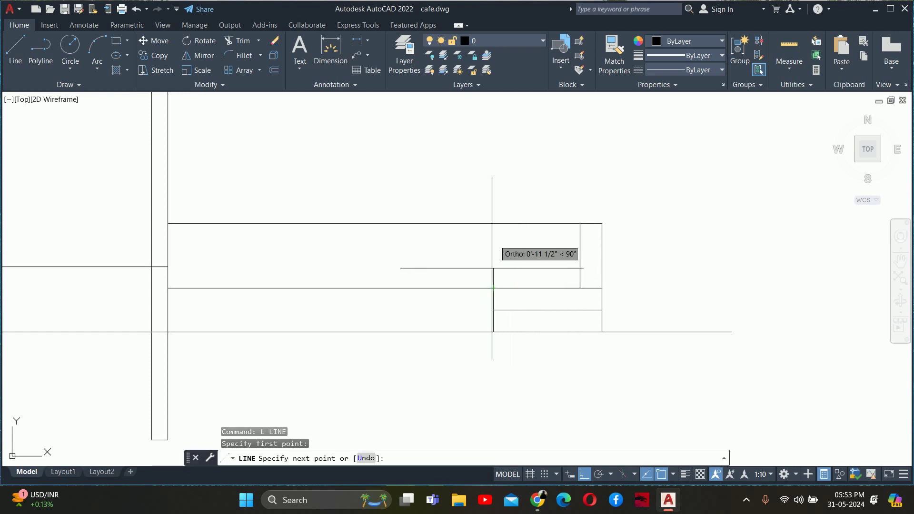
{"action": "key", "text": "Escape"}
{"action": "key", "text": "Escape"}
{"action": "scroll", "coordinate": [532, 254], "scroll_direction": "down", "scroll_amount": 2}
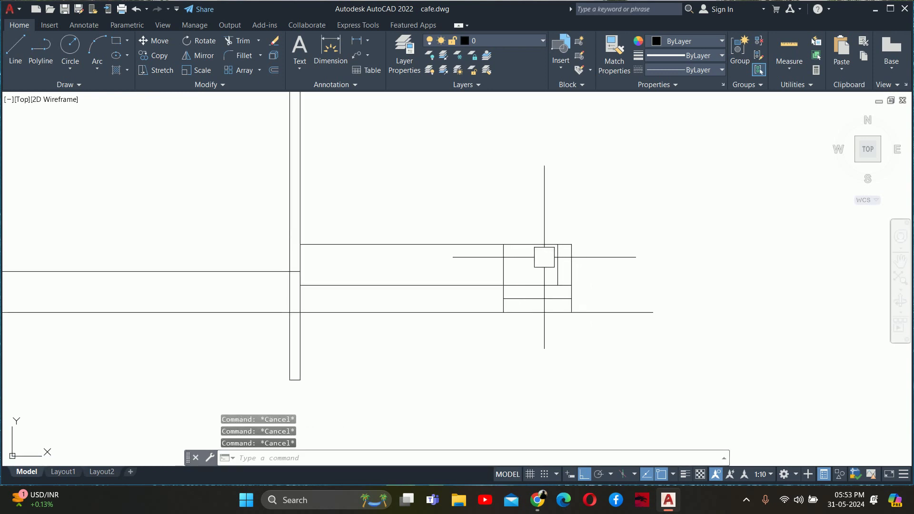
{"action": "type", "text": "s"}
{"action": "key", "text": "Return"}
{"action": "left_click", "coordinate": [633, 255]}
{"action": "left_click", "coordinate": [297, 210]}
{"action": "key", "text": "Return"}
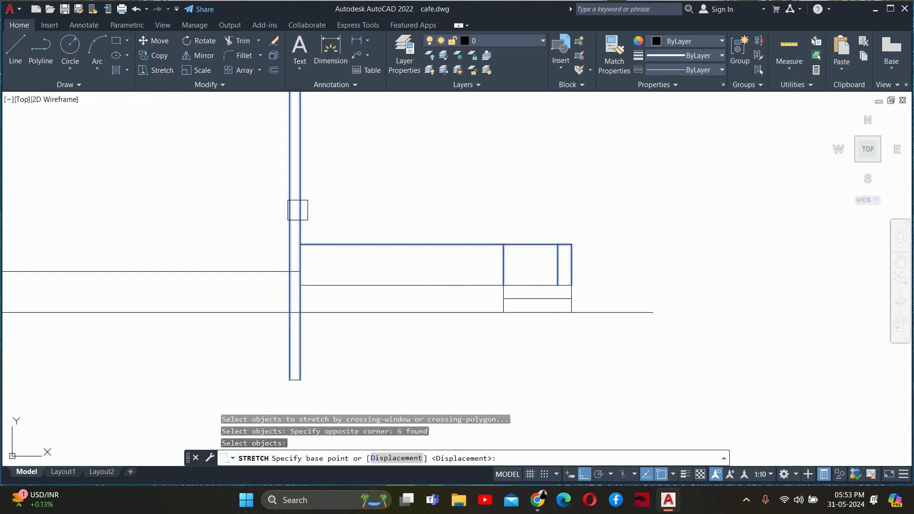
{"action": "left_click", "coordinate": [400, 178]}
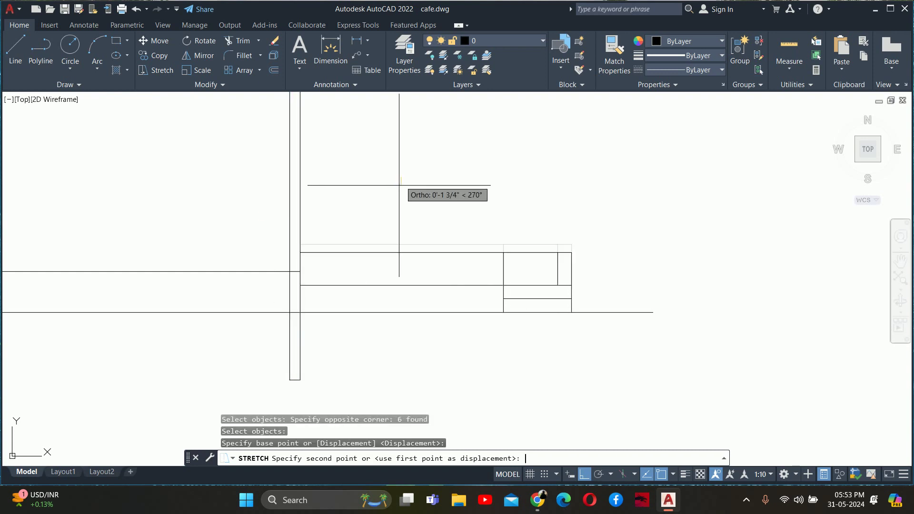
{"action": "type", "text": "6"}
{"action": "key", "text": "Return"}
{"action": "key", "text": "Escape"}
{"action": "key", "text": "Escape"}
{"action": "key", "text": "Escape"}
- Start a linear dimension (DLI) on the counter line, then cancel it
{"action": "scroll", "coordinate": [551, 255], "scroll_direction": "up", "scroll_amount": 3}
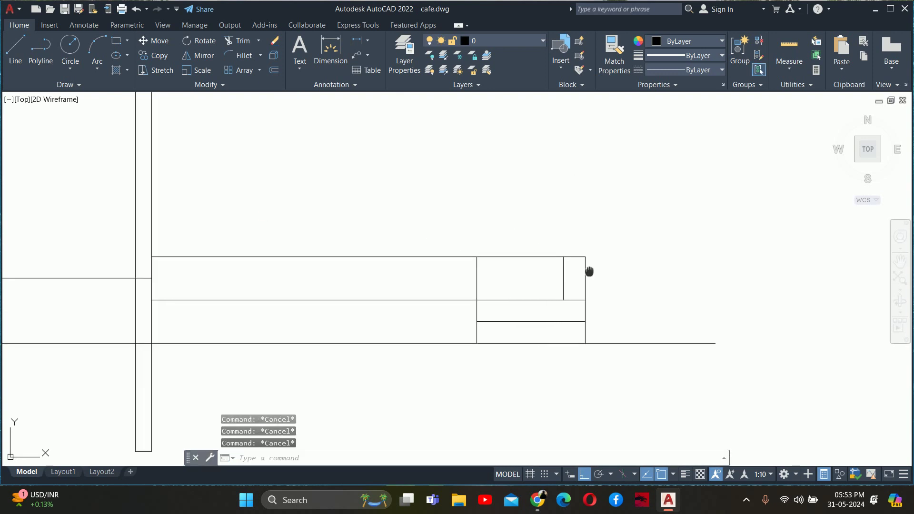
{"action": "middle_click_drag", "start_coordinate": [589, 271], "coordinate": [416, 280]}
{"action": "type", "text": "DLI"}
{"action": "key", "text": "Return"}
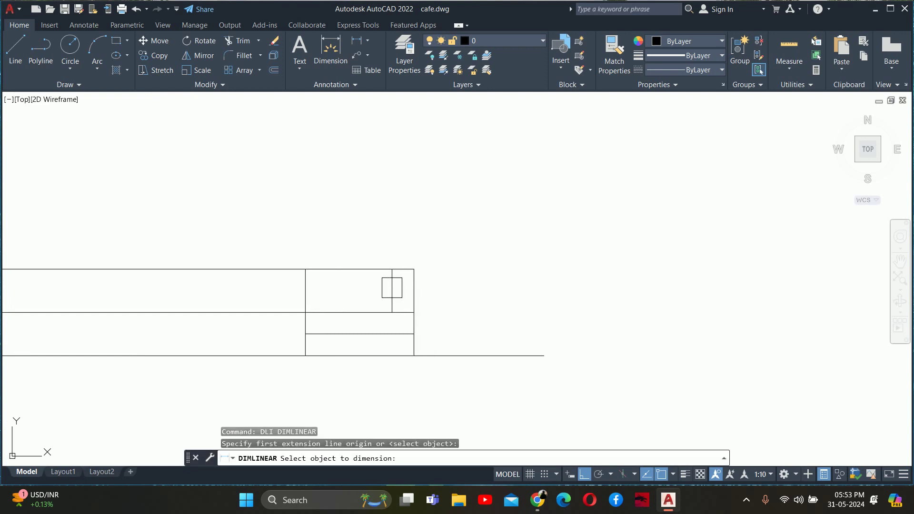
{"action": "left_click", "coordinate": [392, 288]}
{"action": "key", "text": "Escape"}
{"action": "key", "text": "Escape"}
{"action": "key", "text": "Escape"}
- Erase the stray vertical line beside the counter corner
{"action": "middle_click_drag", "start_coordinate": [318, 270], "coordinate": [469, 274]}
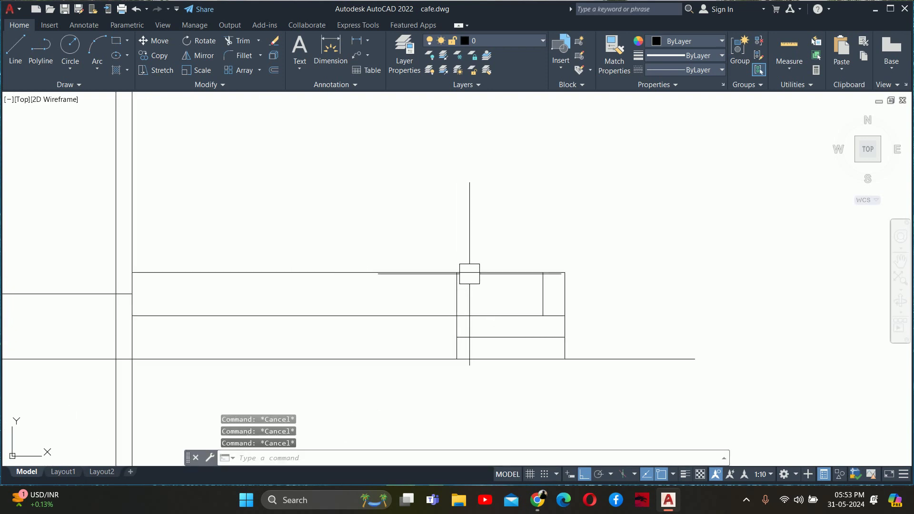
{"action": "left_click", "coordinate": [543, 294]}
{"action": "key", "text": "Delete"}
{"action": "scroll", "coordinate": [504, 283], "scroll_direction": "down", "scroll_amount": 2}
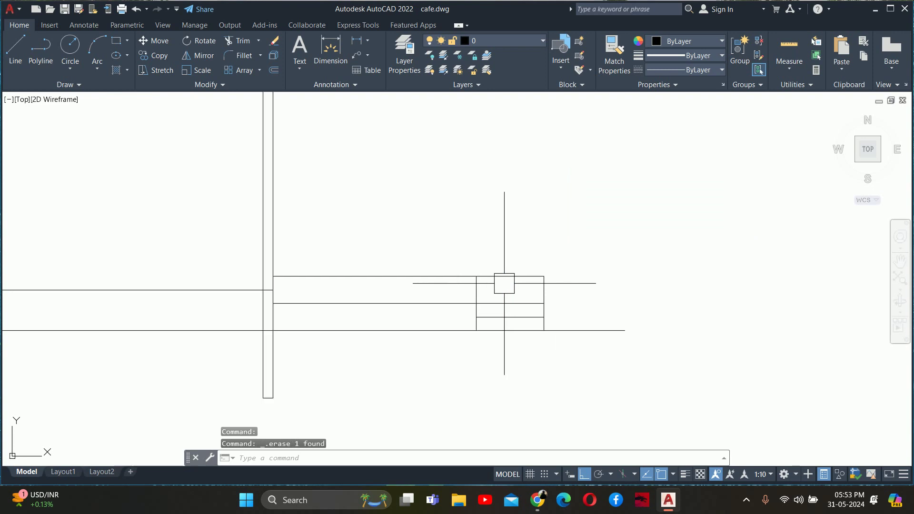
{"action": "middle_click_drag", "start_coordinate": [504, 283], "coordinate": [565, 286]}
{"action": "key", "text": "Escape"}
{"action": "key", "text": "Escape"}
{"action": "scroll", "coordinate": [551, 288], "scroll_direction": "down", "scroll_amount": 2}
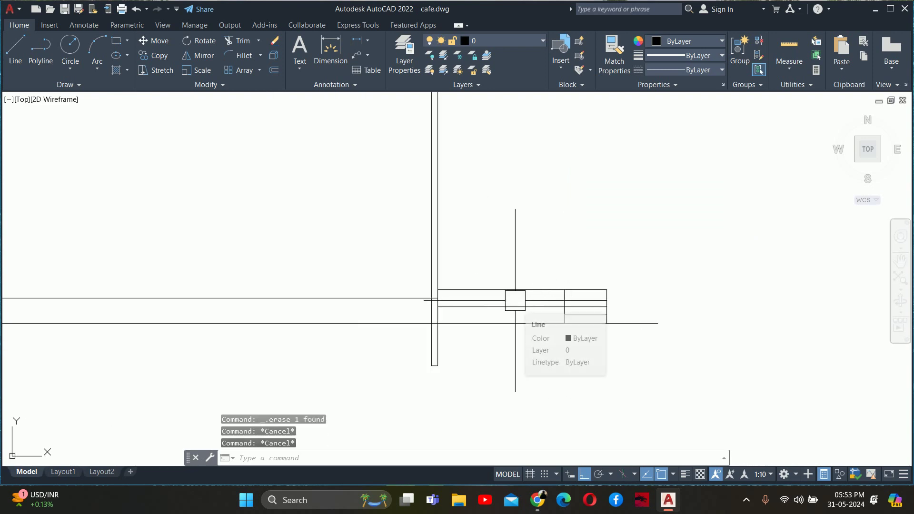
{"action": "mouse_move", "coordinate": [513, 301]}
{"action": "middle_mouse_down"}
{"action": "mouse_move", "coordinate": [527, 343]}
{"action": "mouse_move", "coordinate": [656, 376]}
{"action": "middle_mouse_up"}
{"action": "scroll", "coordinate": [564, 341], "scroll_direction": "down", "scroll_amount": 5}
- Offset the long horizontal line 6 inches downward to form a double line
{"action": "scroll", "coordinate": [535, 330], "scroll_direction": "up", "scroll_amount": 3}
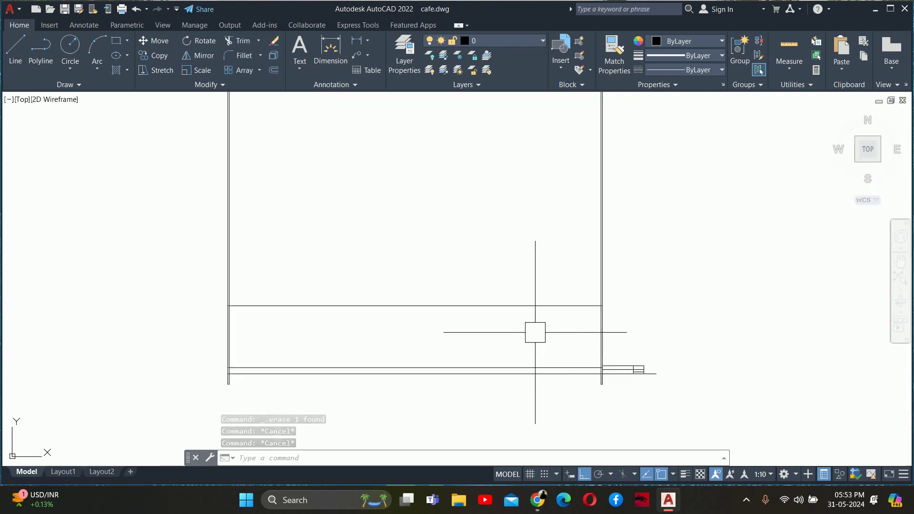
{"action": "type", "text": "o"}
{"action": "key", "text": "Return"}
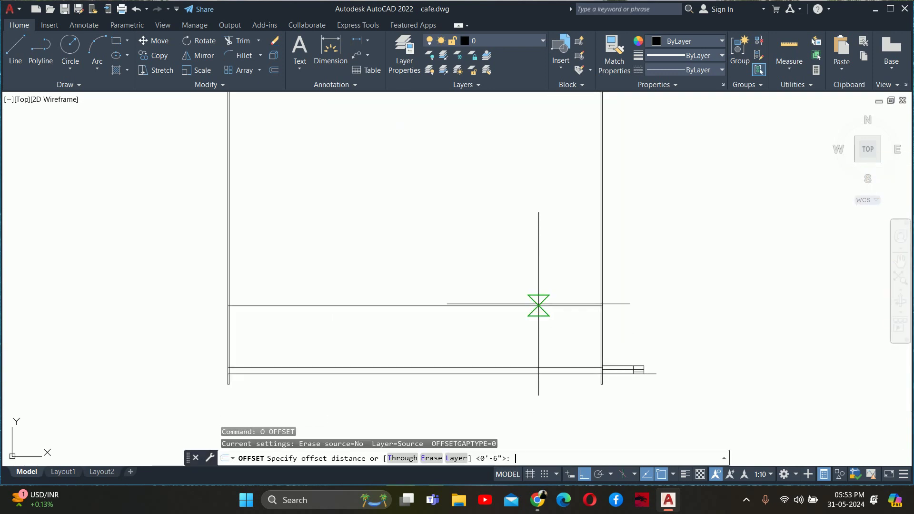
{"action": "type", "text": "6"}
{"action": "key", "text": "Return"}
{"action": "left_click", "coordinate": [539, 305]}
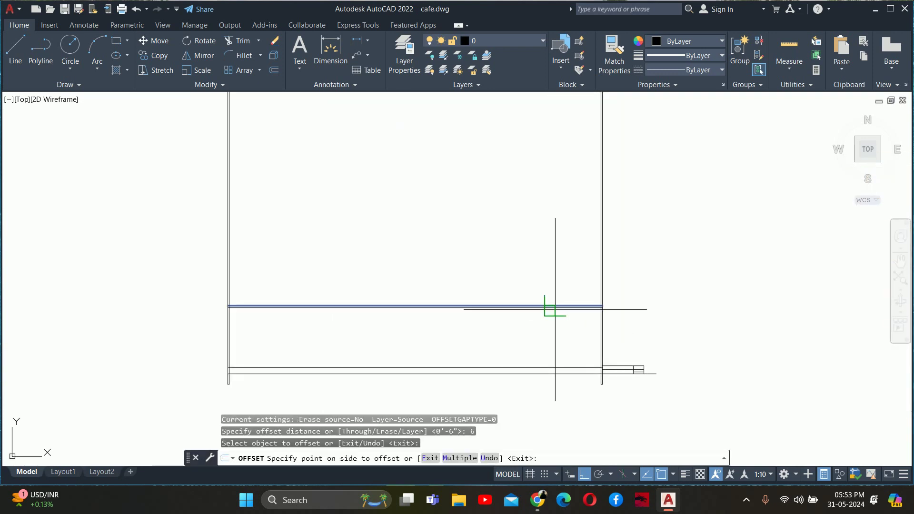
{"action": "left_click", "coordinate": [528, 334]}
{"action": "key", "text": "Escape"}
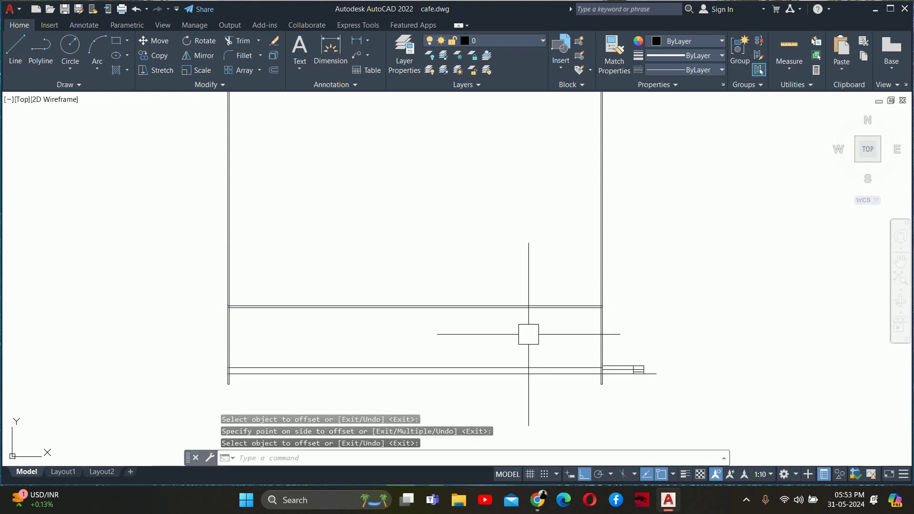
- Start a trim, then cancel it so no command remains active
{"action": "key", "text": "Escape"}
{"action": "key", "text": "Escape"}
{"action": "key", "text": "Escape"}
{"action": "type", "text": "tr"}
{"action": "key", "text": "Return"}
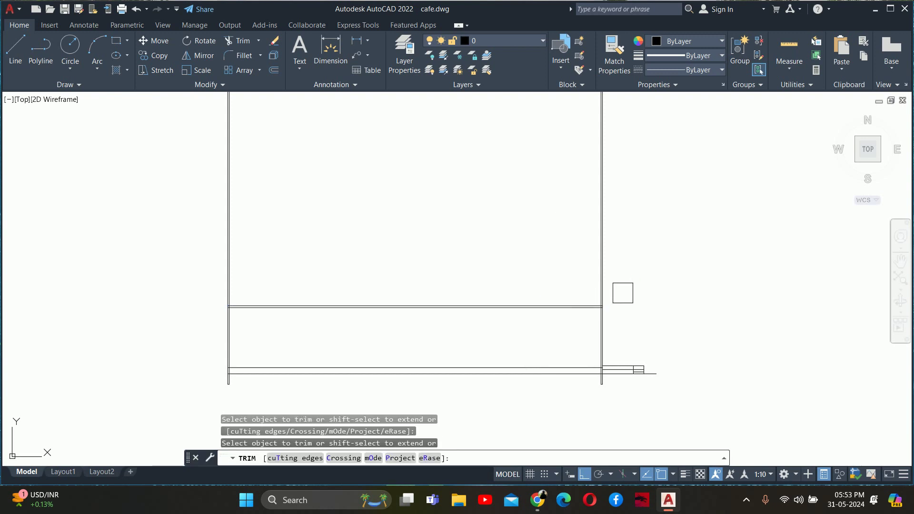
{"action": "scroll", "coordinate": [638, 290], "scroll_direction": "up", "scroll_amount": 2}
{"action": "middle_click_drag", "start_coordinate": [649, 288], "coordinate": [659, 245]}
{"action": "key", "text": "Escape"}
{"action": "scroll", "coordinate": [603, 240], "scroll_direction": "down", "scroll_amount": 2}
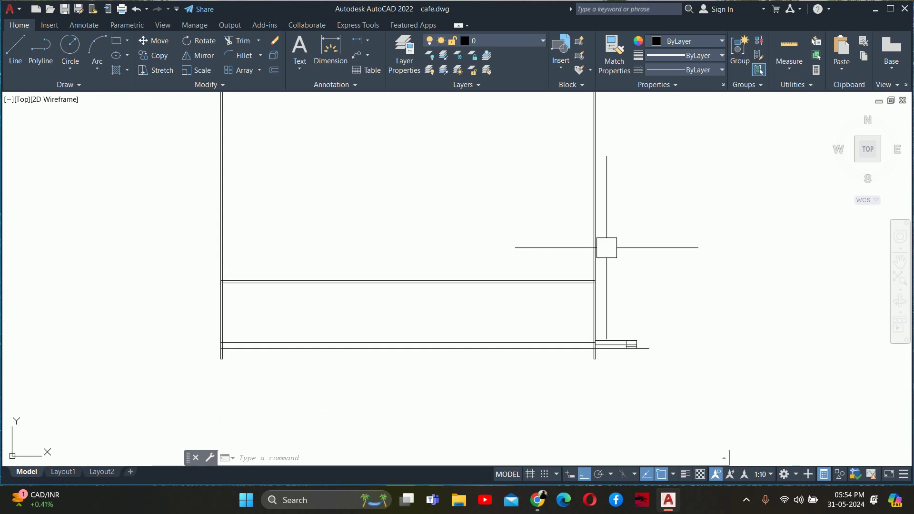
{"action": "key", "text": "Escape"}
{"action": "key", "text": "Escape"}
{"action": "key", "text": "Escape"}
- Offset the lower horizontal line 36 upward
{"action": "type", "text": "o"}
{"action": "key", "text": "Return"}
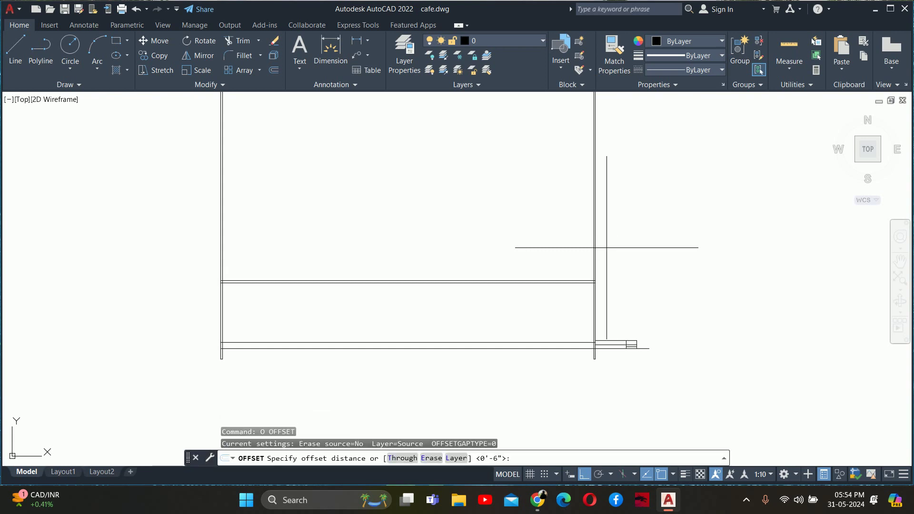
{"action": "key", "text": "Return"}
{"action": "scroll", "coordinate": [590, 266], "scroll_direction": "up", "scroll_amount": 2}
{"action": "scroll", "coordinate": [562, 286], "scroll_direction": "up", "scroll_amount": 1}
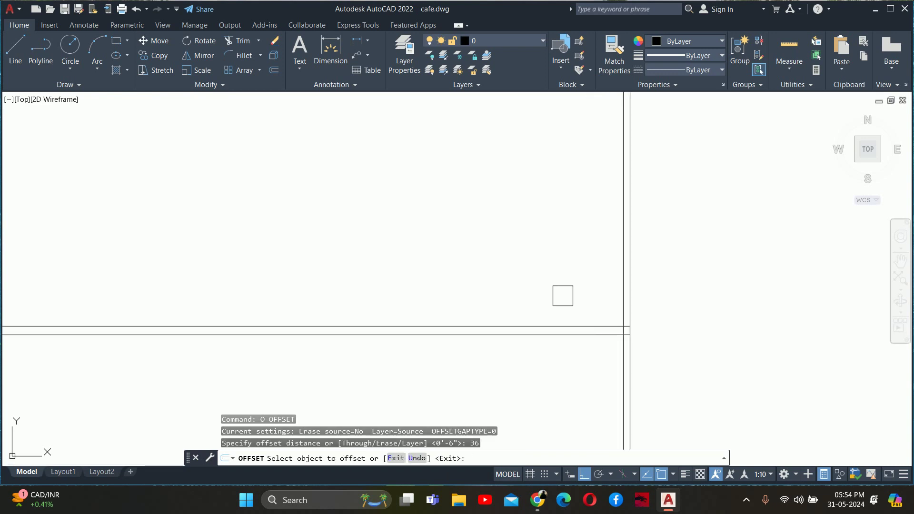
{"action": "left_click", "coordinate": [564, 327]}
{"action": "left_click", "coordinate": [550, 275]}
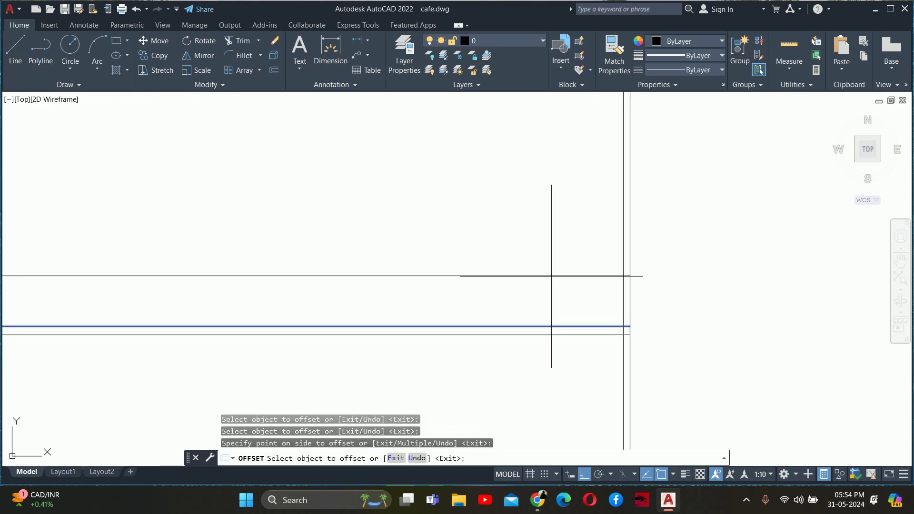
{"action": "key", "text": "Escape"}
{"action": "key", "text": "Escape"}
{"action": "scroll", "coordinate": [552, 278], "scroll_direction": "down", "scroll_amount": 1}
- Trim the overlapping line ends with a fence drawn across them
{"action": "type", "text": "tr"}
{"action": "key", "text": "Return"}
{"action": "scroll", "coordinate": [551, 272], "scroll_direction": "down", "scroll_amount": 3}
{"action": "left_click", "coordinate": [657, 242]}
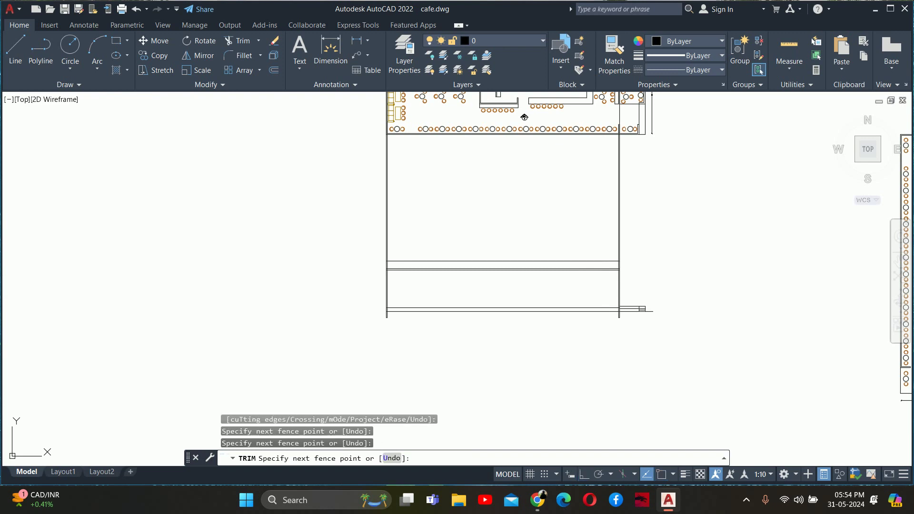
{"action": "scroll", "coordinate": [557, 230], "scroll_direction": "up", "scroll_amount": 2}
{"action": "scroll", "coordinate": [558, 230], "scroll_direction": "down", "scroll_amount": 1}
{"action": "scroll", "coordinate": [547, 208], "scroll_direction": "up", "scroll_amount": 1}
{"action": "key", "text": "Return"}
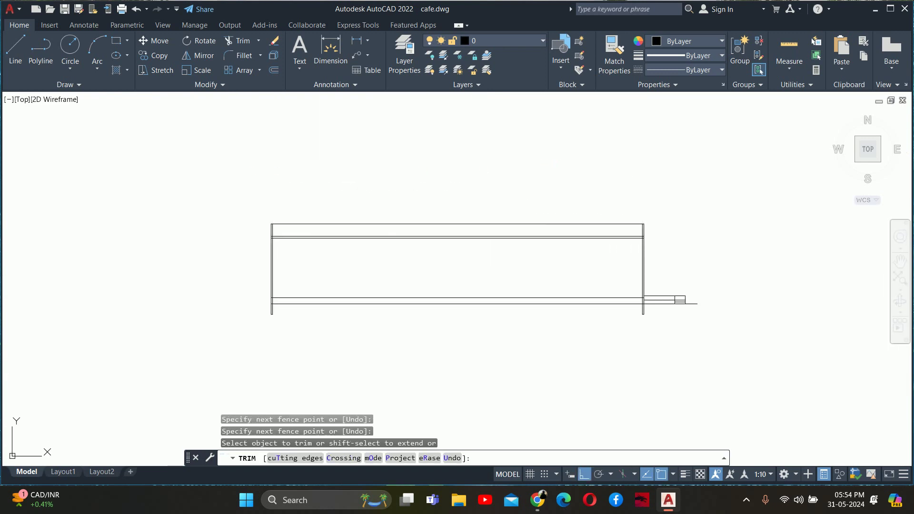
- Zoom around to inspect the trimmed outline ends, then end the trim
{"action": "scroll", "coordinate": [340, 249], "scroll_direction": "up", "scroll_amount": 1}
{"action": "scroll", "coordinate": [294, 229], "scroll_direction": "up", "scroll_amount": 3}
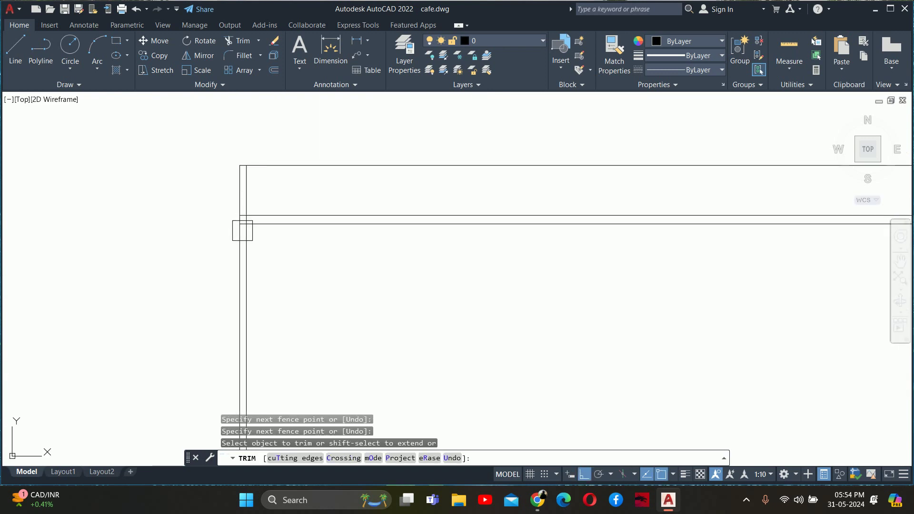
{"action": "scroll", "coordinate": [241, 228], "scroll_direction": "up", "scroll_amount": 2}
{"action": "scroll", "coordinate": [249, 210], "scroll_direction": "up", "scroll_amount": 2}
{"action": "scroll", "coordinate": [240, 264], "scroll_direction": "down", "scroll_amount": 2}
{"action": "scroll", "coordinate": [428, 283], "scroll_direction": "down", "scroll_amount": 4}
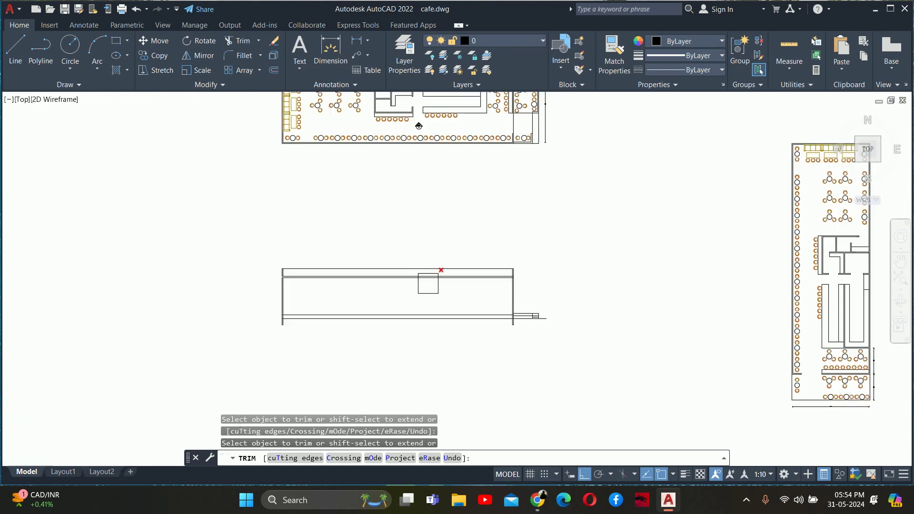
{"action": "scroll", "coordinate": [492, 266], "scroll_direction": "up", "scroll_amount": 2}
{"action": "scroll", "coordinate": [547, 286], "scroll_direction": "up", "scroll_amount": 2}
{"action": "scroll", "coordinate": [666, 328], "scroll_direction": "up", "scroll_amount": 2}
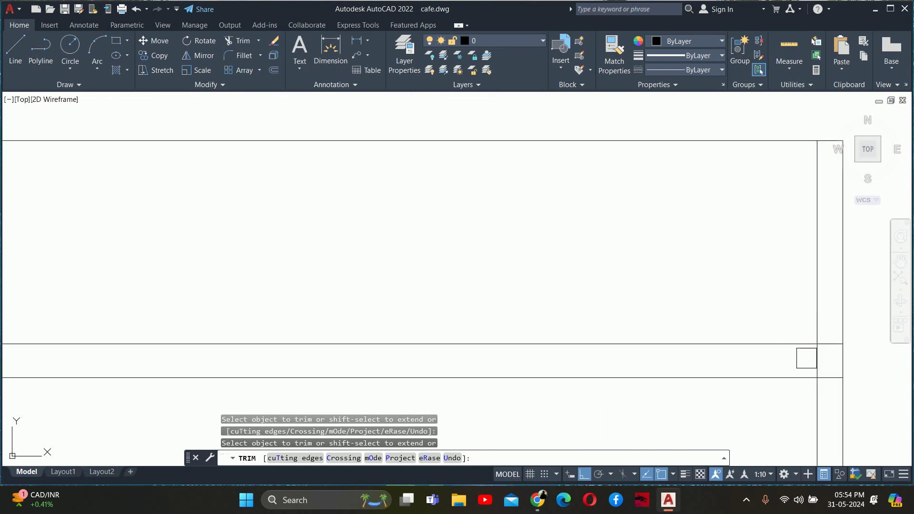
{"action": "scroll", "coordinate": [828, 359], "scroll_direction": "up", "scroll_amount": 2}
{"action": "scroll", "coordinate": [804, 351], "scroll_direction": "down", "scroll_amount": 2}
{"action": "scroll", "coordinate": [600, 275], "scroll_direction": "down", "scroll_amount": 2}
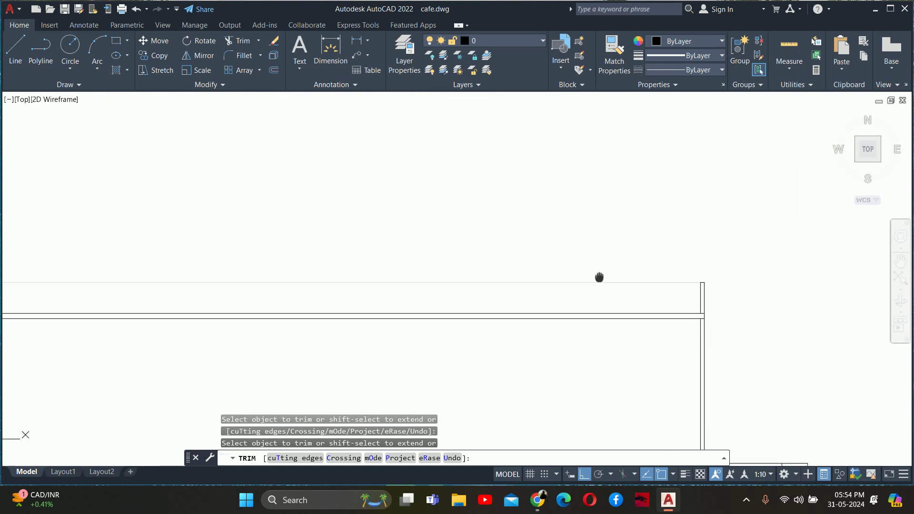
{"action": "key", "text": "Escape"}
{"action": "key", "text": "Escape"}
{"action": "scroll", "coordinate": [544, 250], "scroll_direction": "down", "scroll_amount": 2}
{"action": "scroll", "coordinate": [544, 250], "scroll_direction": "up", "scroll_amount": 3}
{"action": "key", "text": "Escape"}
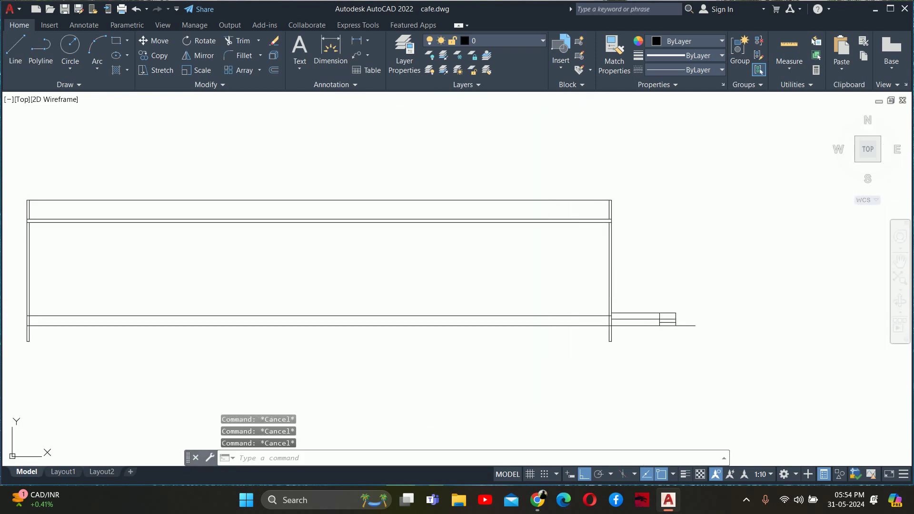
{"action": "middle_click_drag", "start_coordinate": [605, 295], "coordinate": [659, 307]}
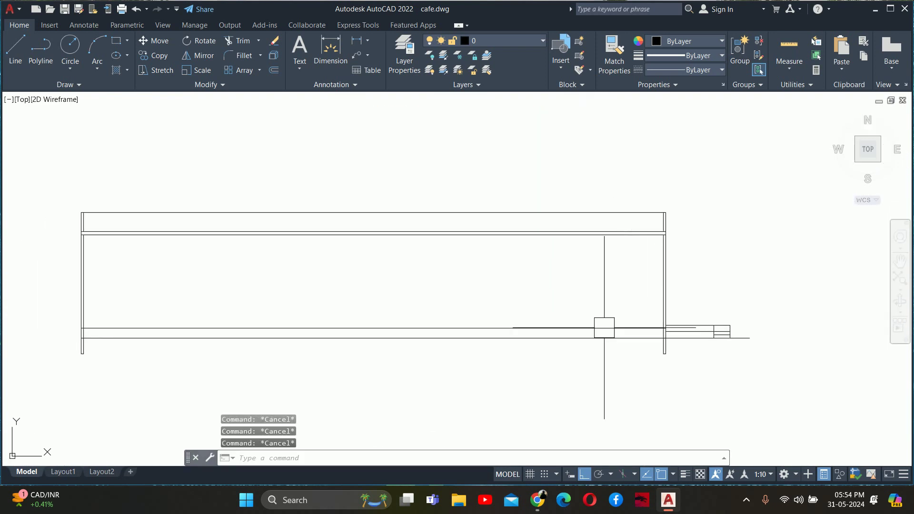
{"action": "type", "text": "o"}
{"action": "key", "text": "Return"}
{"action": "type", "text": "6"}
{"action": "key", "text": "Return"}
{"action": "scroll", "coordinate": [627, 330], "scroll_direction": "up", "scroll_amount": 3}
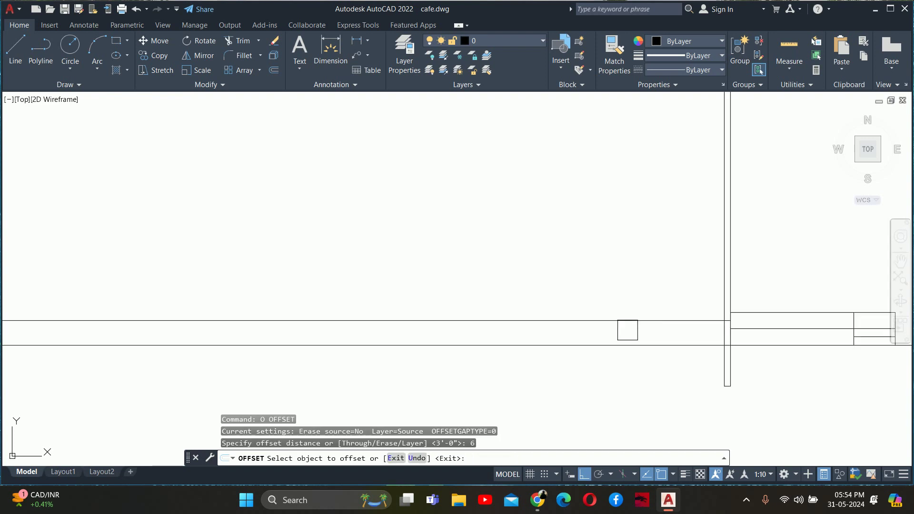
{"action": "left_click", "coordinate": [656, 319]}
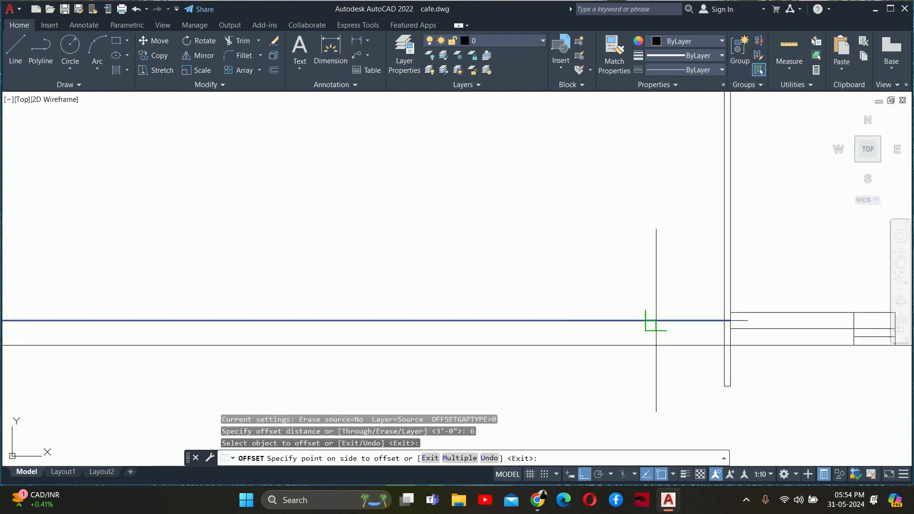
{"action": "scroll", "coordinate": [656, 320], "scroll_direction": "up", "scroll_amount": 2}
{"action": "left_click", "coordinate": [657, 331]}
{"action": "scroll", "coordinate": [657, 331], "scroll_direction": "up", "scroll_amount": 2}
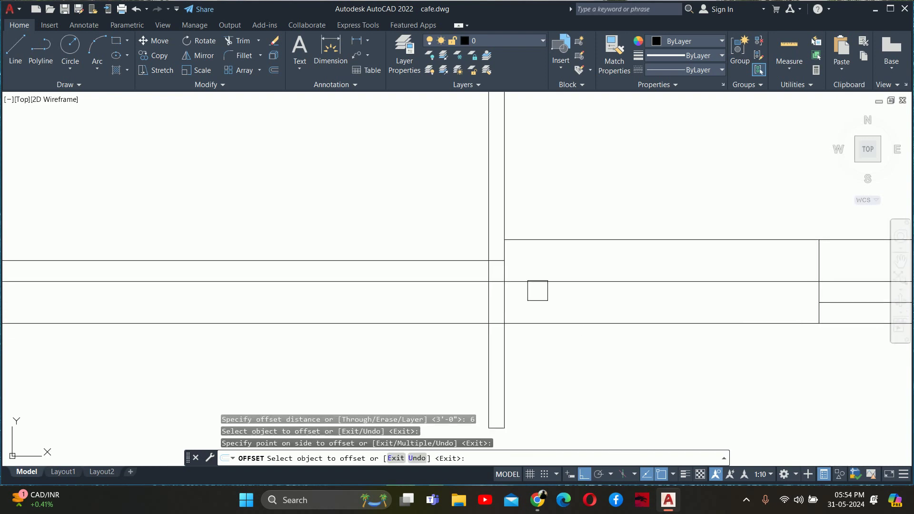
{"action": "left_click", "coordinate": [537, 282]}
{"action": "left_click", "coordinate": [538, 297]}
{"action": "scroll", "coordinate": [514, 298], "scroll_direction": "up", "scroll_amount": 2}
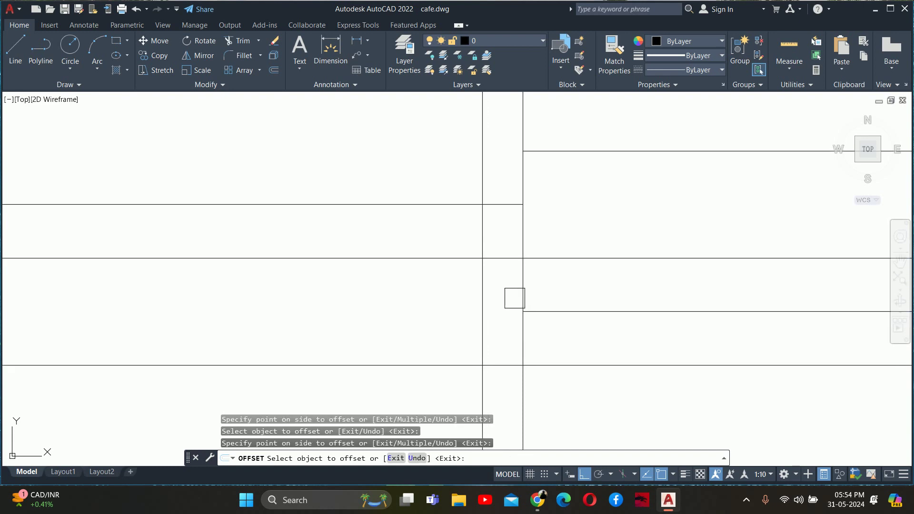
{"action": "left_click", "coordinate": [514, 298]}
{"action": "left_click", "coordinate": [452, 293]}
{"action": "key", "text": "Escape"}
{"action": "key", "text": "Escape"}
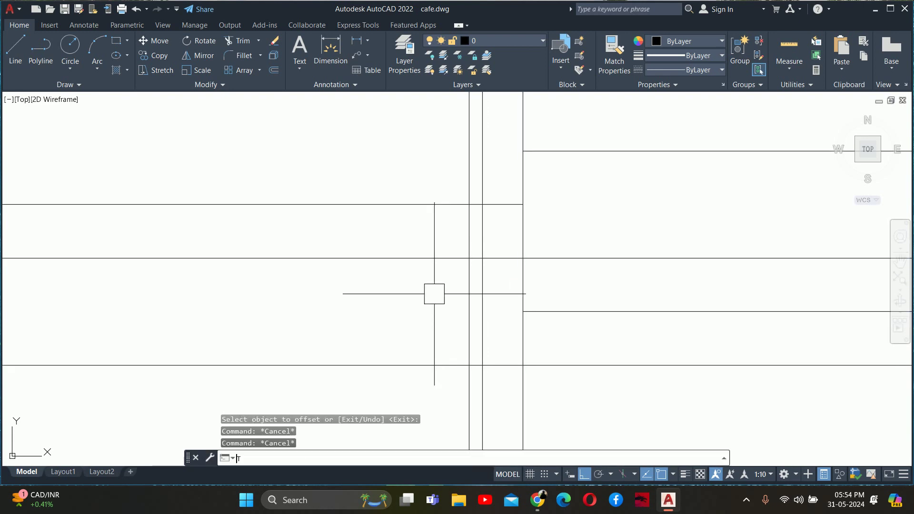
{"action": "type", "text": "r"}
{"action": "key", "text": "Return"}
{"action": "left_click", "coordinate": [469, 298]}
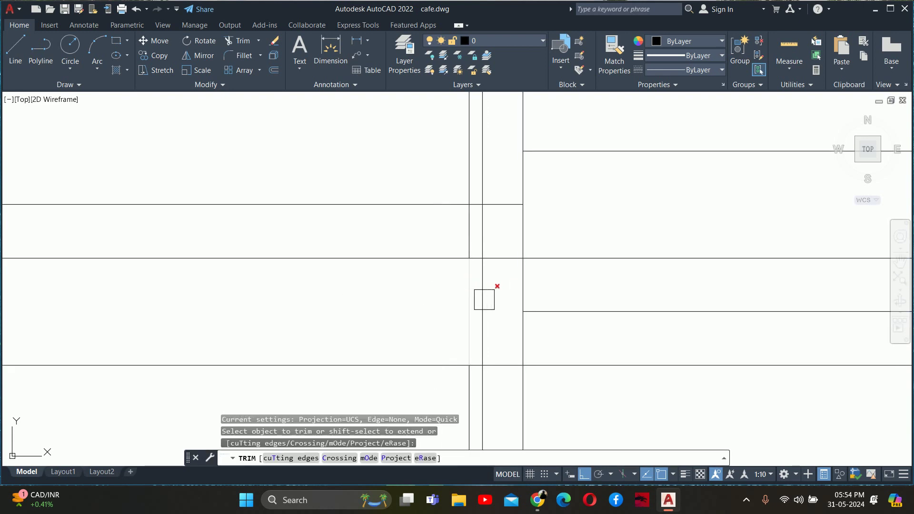
{"action": "left_click", "coordinate": [557, 312]}
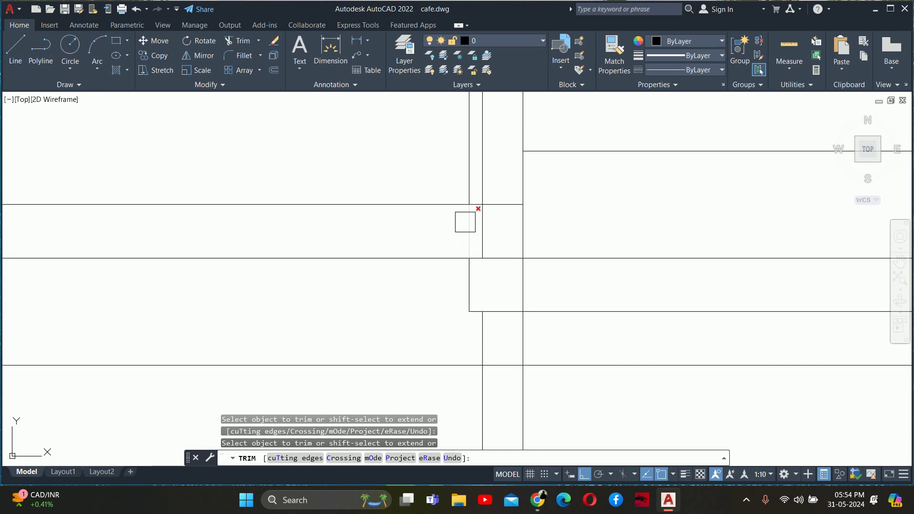
{"action": "left_click", "coordinate": [464, 228]}
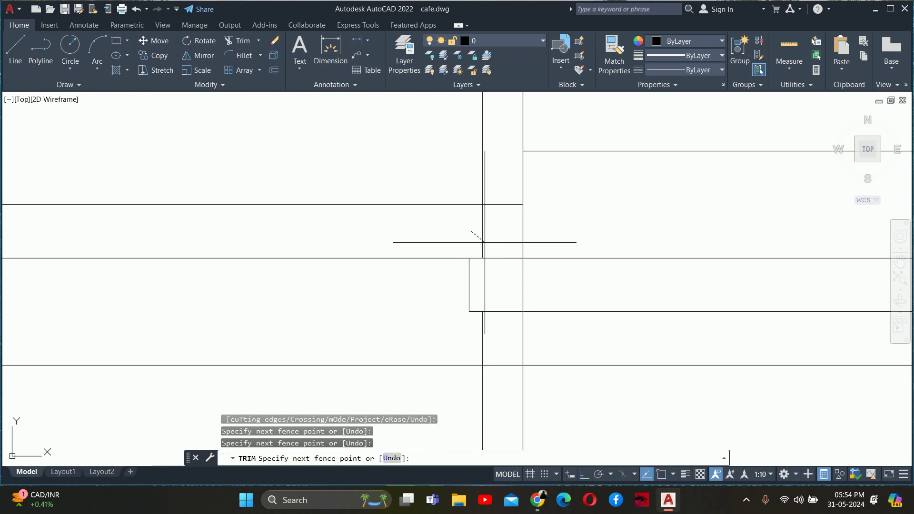
{"action": "left_click", "coordinate": [491, 244]}
{"action": "key", "text": "Return"}
{"action": "left_click", "coordinate": [498, 265]}
{"action": "scroll", "coordinate": [522, 294], "scroll_direction": "down", "scroll_amount": 3}
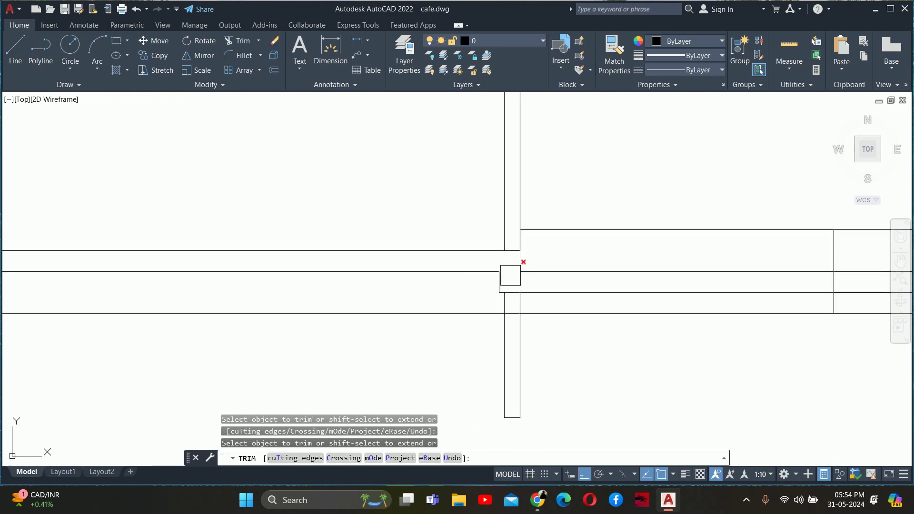
{"action": "scroll", "coordinate": [510, 275], "scroll_direction": "down", "scroll_amount": 5}
{"action": "scroll", "coordinate": [624, 274], "scroll_direction": "up", "scroll_amount": 5}
{"action": "scroll", "coordinate": [623, 278], "scroll_direction": "down", "scroll_amount": 3}
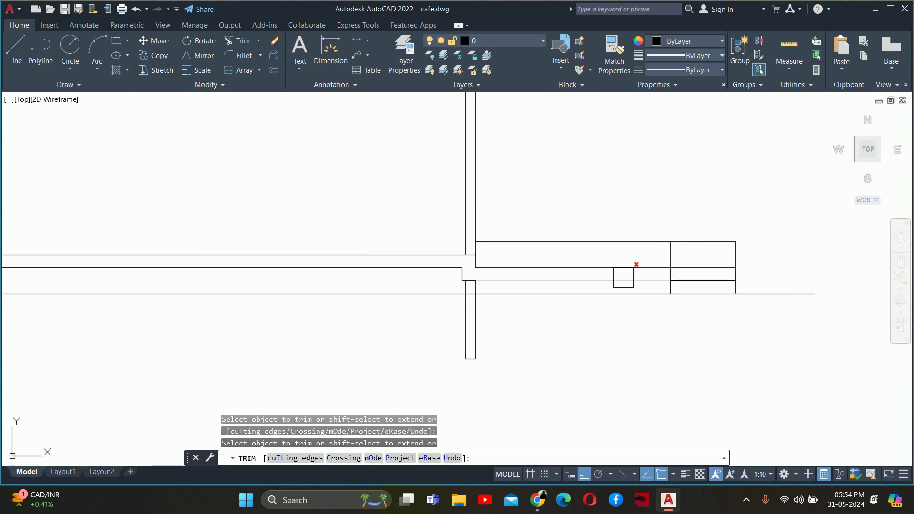
{"action": "middle_click_drag", "start_coordinate": [456, 278], "coordinate": [736, 277]}
{"action": "scroll", "coordinate": [312, 267], "scroll_direction": "down", "scroll_amount": 2}
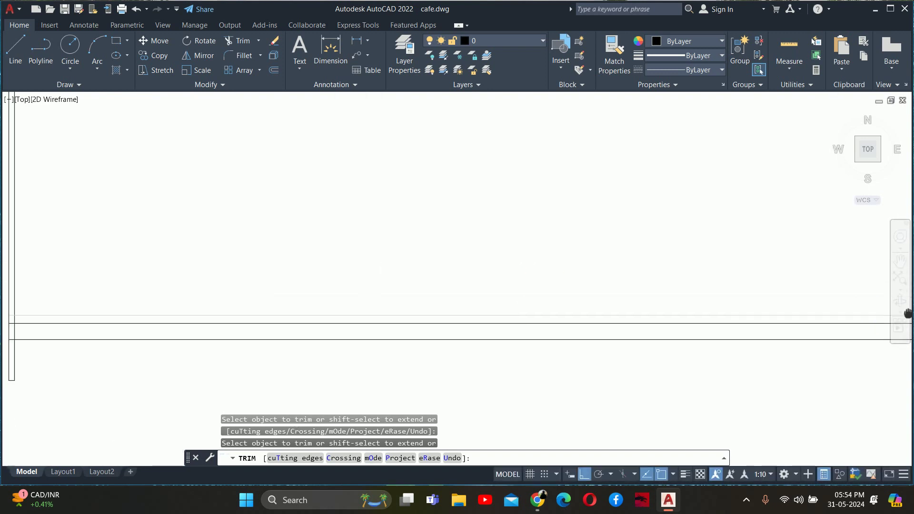
{"action": "scroll", "coordinate": [321, 318], "scroll_direction": "up", "scroll_amount": 2}
{"action": "middle_click_drag", "start_coordinate": [322, 318], "coordinate": [665, 326]}
{"action": "scroll", "coordinate": [436, 320], "scroll_direction": "up", "scroll_amount": 2}
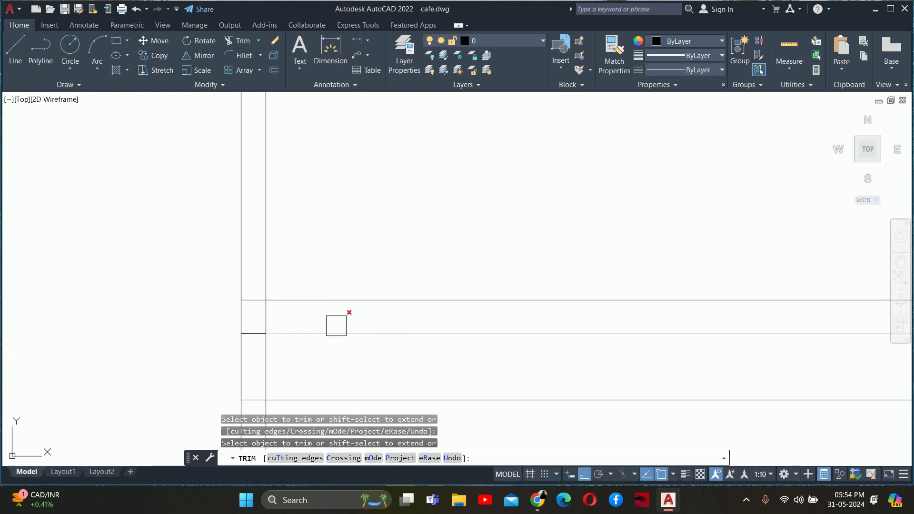
{"action": "scroll", "coordinate": [270, 333], "scroll_direction": "up", "scroll_amount": 3}
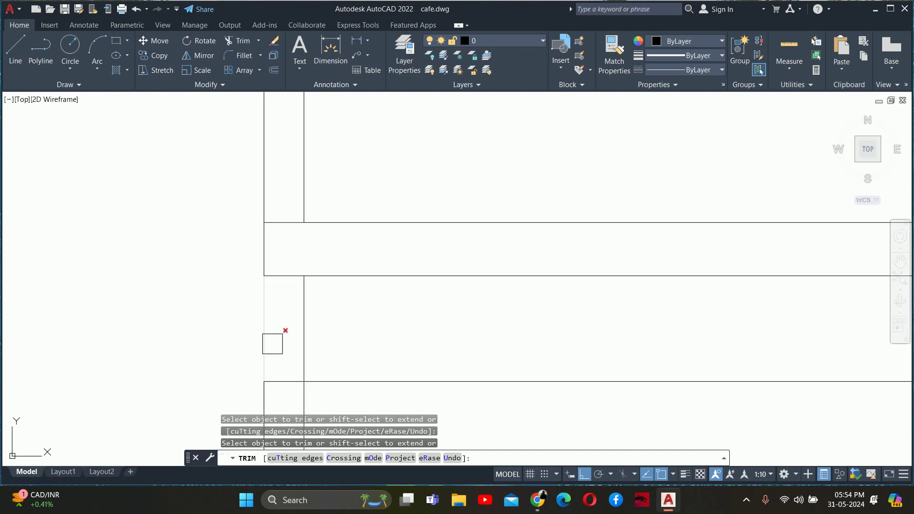
{"action": "scroll", "coordinate": [224, 251], "scroll_direction": "down", "scroll_amount": 2}
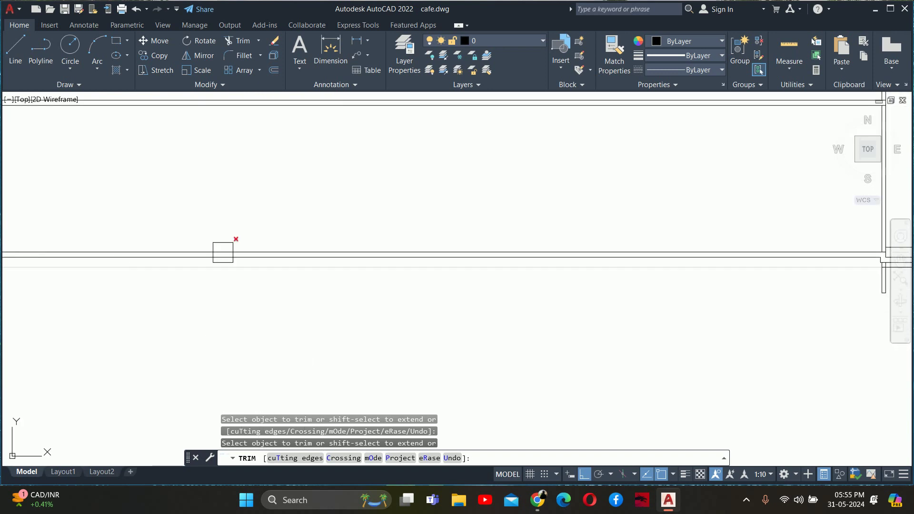
{"action": "key", "text": "Escape"}
{"action": "scroll", "coordinate": [447, 259], "scroll_direction": "down", "scroll_amount": 2}
{"action": "scroll", "coordinate": [494, 255], "scroll_direction": "up", "scroll_amount": 1}
{"action": "scroll", "coordinate": [414, 249], "scroll_direction": "up", "scroll_amount": 4}
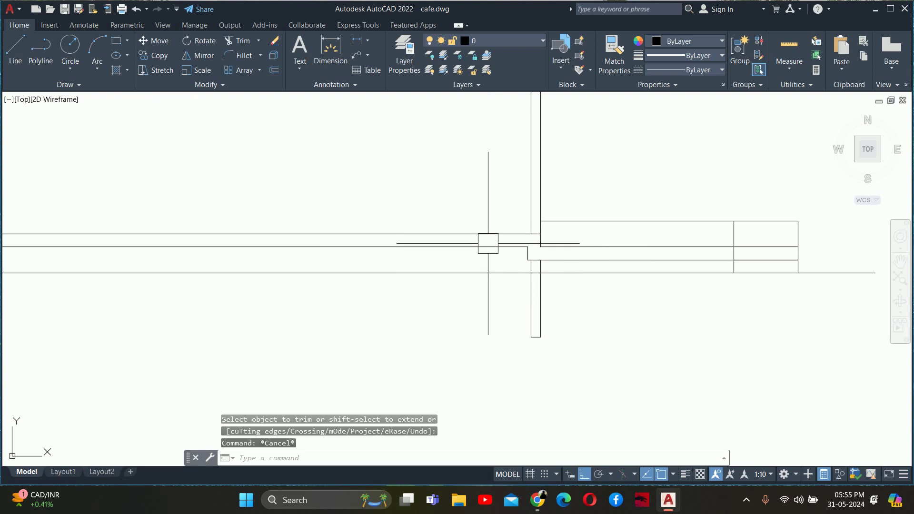
{"action": "type", "text": "tr"}
{"action": "key", "text": "Return"}
{"action": "scroll", "coordinate": [488, 249], "scroll_direction": "up", "scroll_amount": 4}
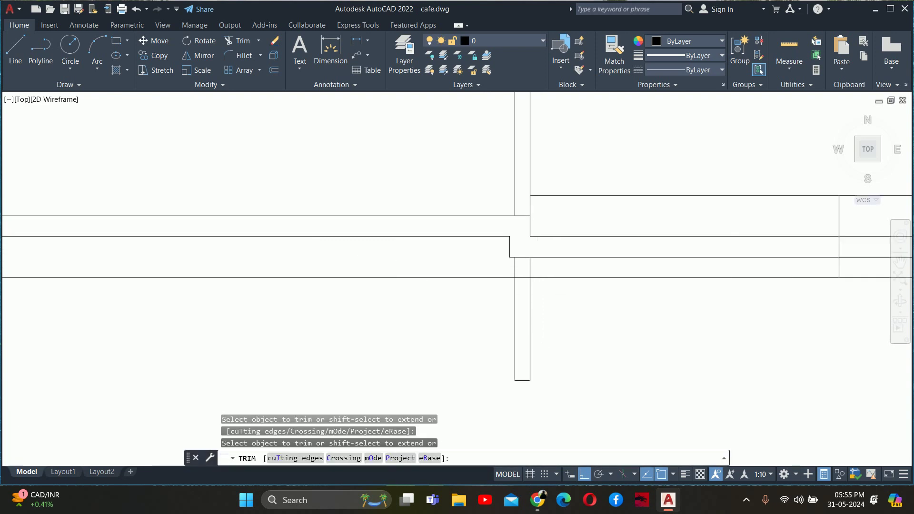
{"action": "scroll", "coordinate": [487, 297], "scroll_direction": "up", "scroll_amount": 2}
{"action": "key", "text": "Escape"}
{"action": "scroll", "coordinate": [457, 281], "scroll_direction": "down", "scroll_amount": 3}
{"action": "scroll", "coordinate": [355, 290], "scroll_direction": "down", "scroll_amount": 1}
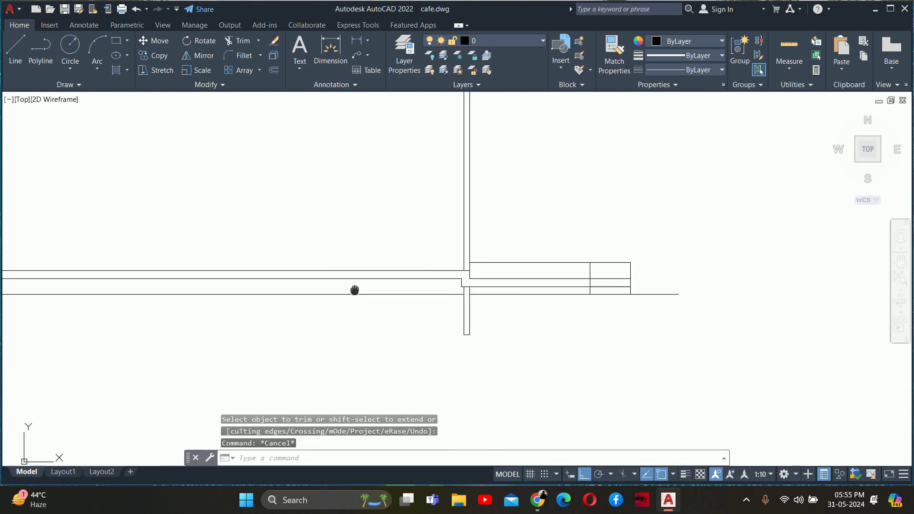
{"action": "middle_click_drag", "start_coordinate": [355, 289], "coordinate": [591, 285]}
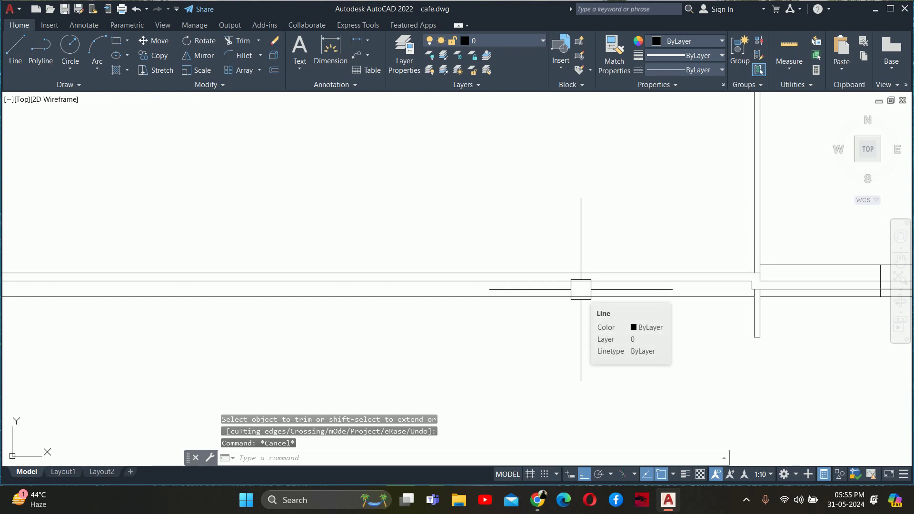
{"action": "scroll", "coordinate": [580, 289], "scroll_direction": "down", "scroll_amount": 3}
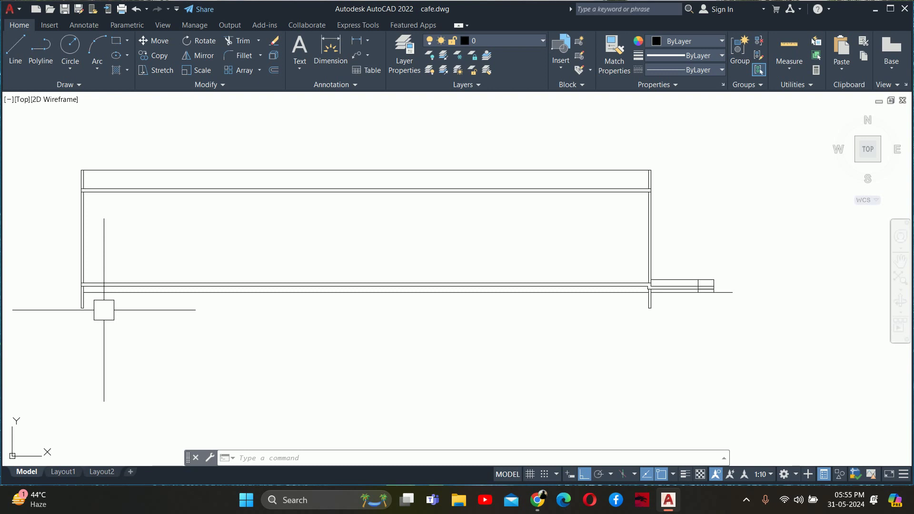
{"action": "scroll", "coordinate": [332, 219], "scroll_direction": "down", "scroll_amount": 5}
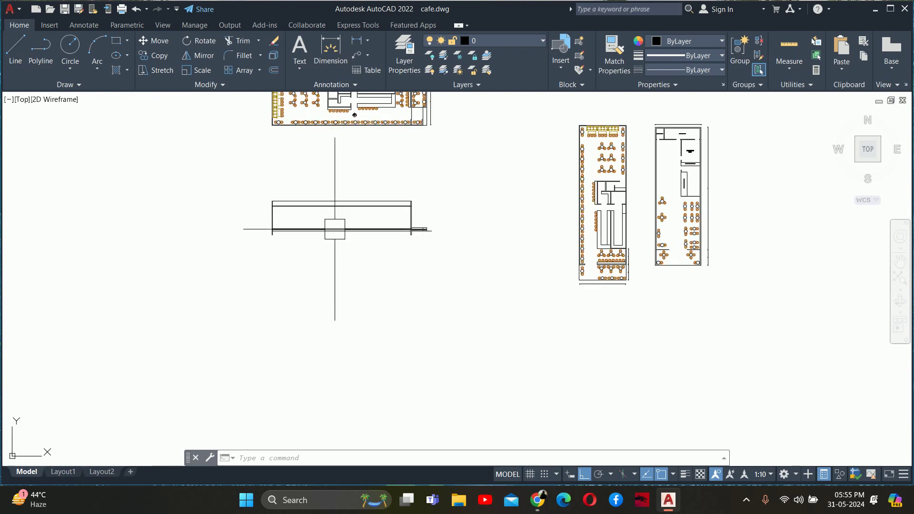
{"action": "scroll", "coordinate": [257, 229], "scroll_direction": "up", "scroll_amount": 3}
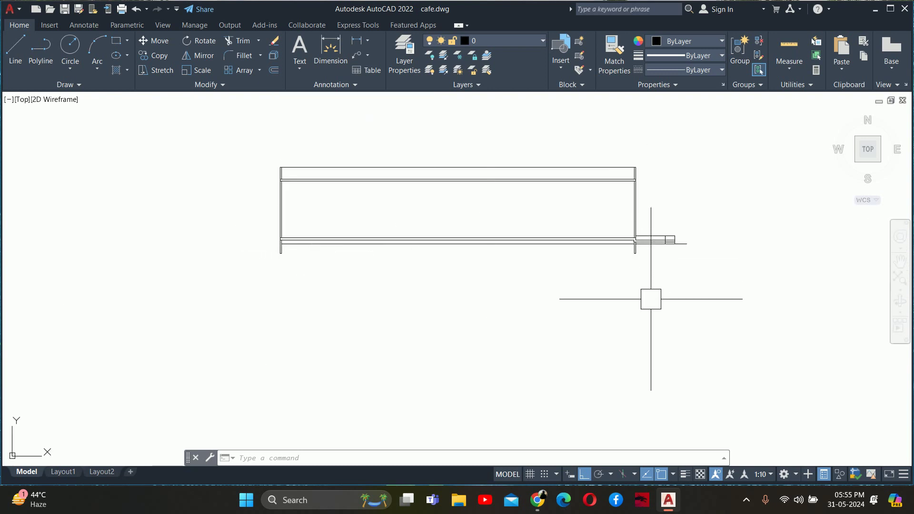
{"action": "key", "text": "Escape"}
{"action": "key", "text": "Escape"}
{"action": "key", "text": "Escape"}
{"action": "scroll", "coordinate": [633, 257], "scroll_direction": "up", "scroll_amount": 4}
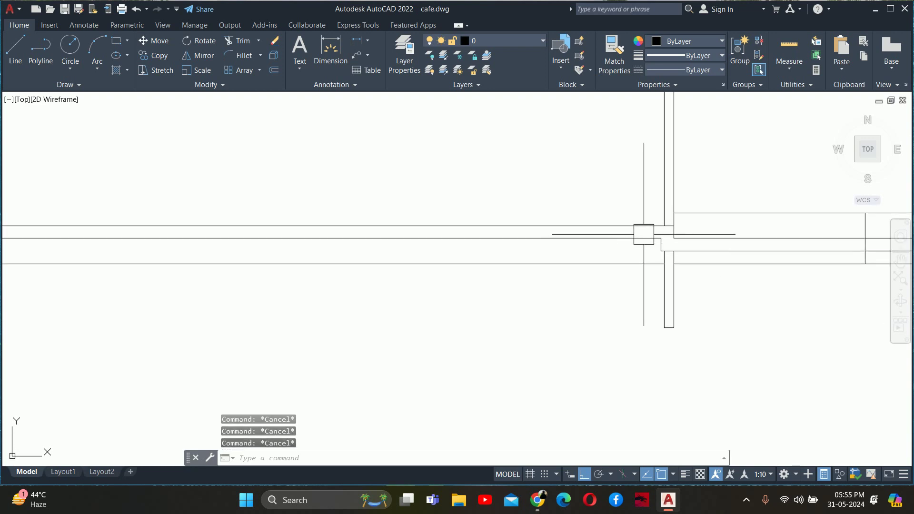
{"action": "scroll", "coordinate": [667, 238], "scroll_direction": "up", "scroll_amount": 5}
{"action": "scroll", "coordinate": [664, 240], "scroll_direction": "down", "scroll_amount": 2}
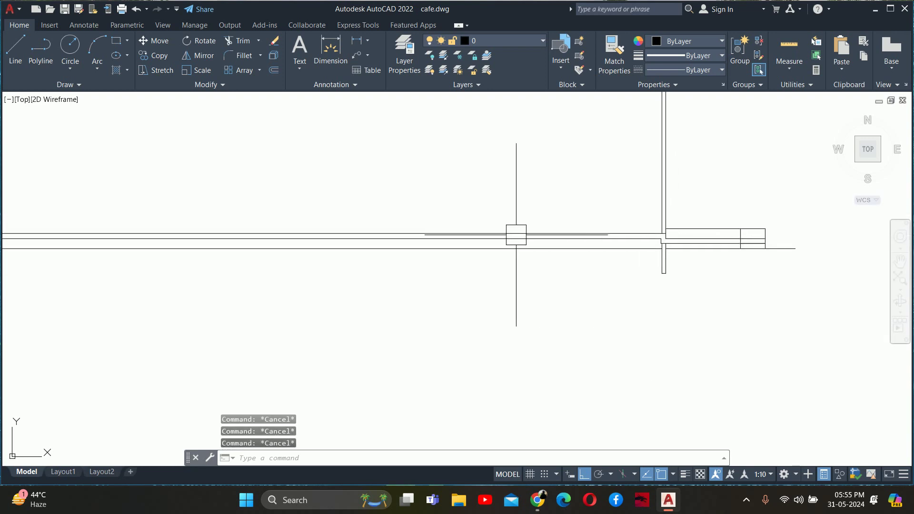
{"action": "scroll", "coordinate": [509, 236], "scroll_direction": "down", "scroll_amount": 2}
{"action": "middle_click_drag", "start_coordinate": [497, 234], "coordinate": [499, 253]}
{"action": "scroll", "coordinate": [540, 196], "scroll_direction": "up", "scroll_amount": 2}
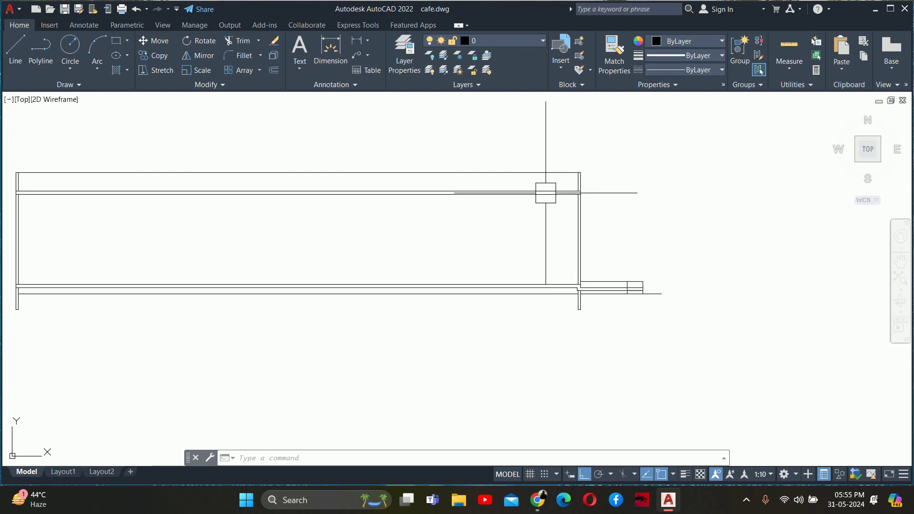
{"action": "key", "text": "Escape"}
{"action": "key", "text": "Escape"}
{"action": "key", "text": "Escape"}
{"action": "scroll", "coordinate": [580, 255], "scroll_direction": "up", "scroll_amount": 2}
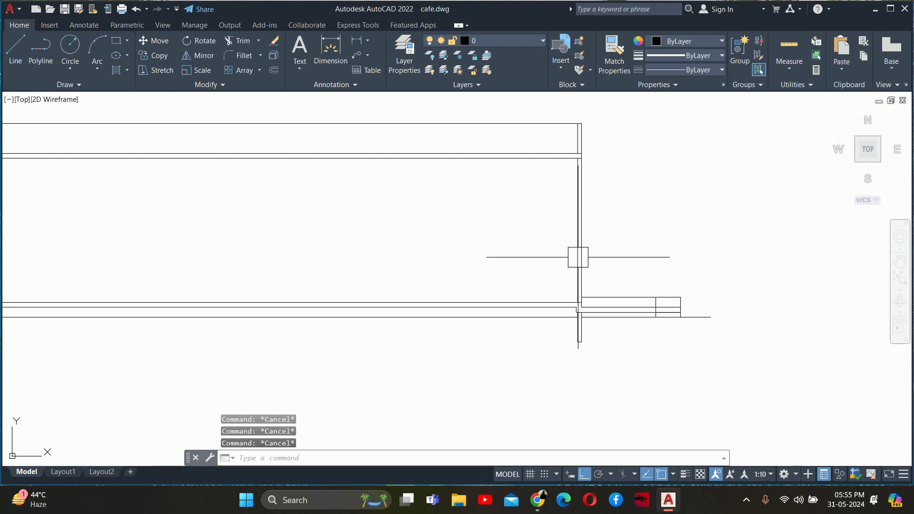
{"action": "type", "text": "0"}
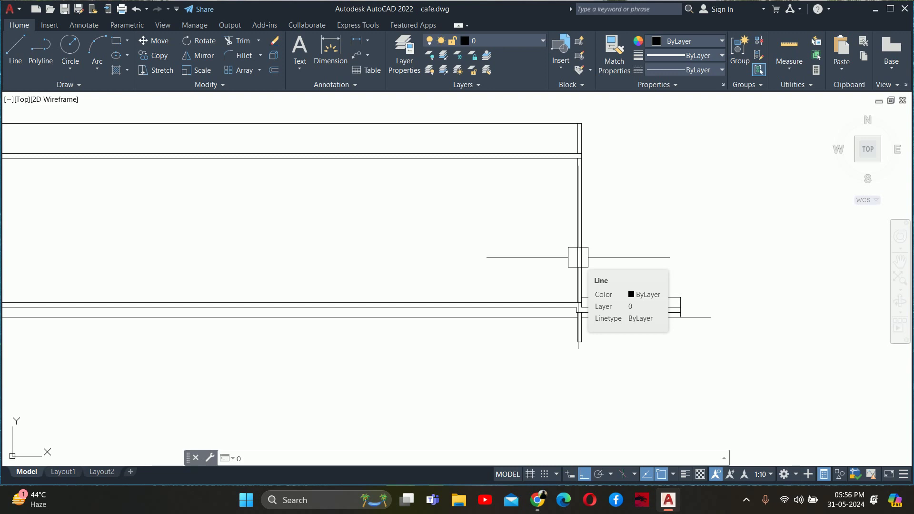
- Start a 10' offset on the horizontal line, then cancel without copying
{"action": "type", "text": "o"}
{"action": "key", "text": "Return"}
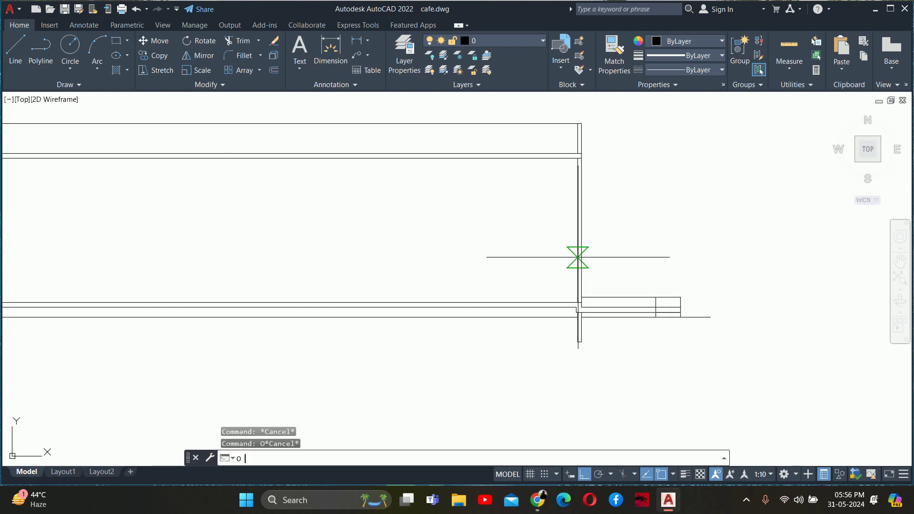
{"action": "type", "text": "10'"}
{"action": "key", "text": "Return"}
{"action": "scroll", "coordinate": [560, 289], "scroll_direction": "up", "scroll_amount": 2}
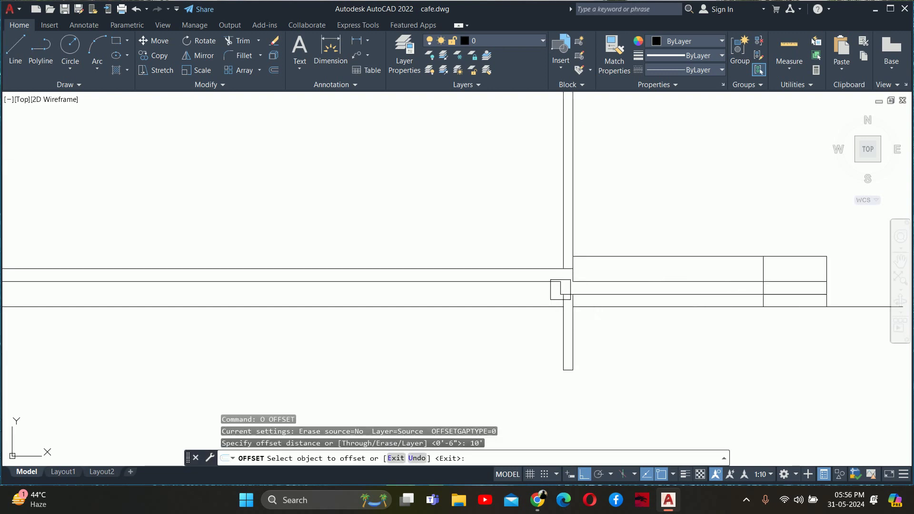
{"action": "left_click", "coordinate": [521, 263]}
{"action": "scroll", "coordinate": [505, 198], "scroll_direction": "down", "scroll_amount": 2}
{"action": "middle_click_drag", "start_coordinate": [506, 198], "coordinate": [506, 312]}
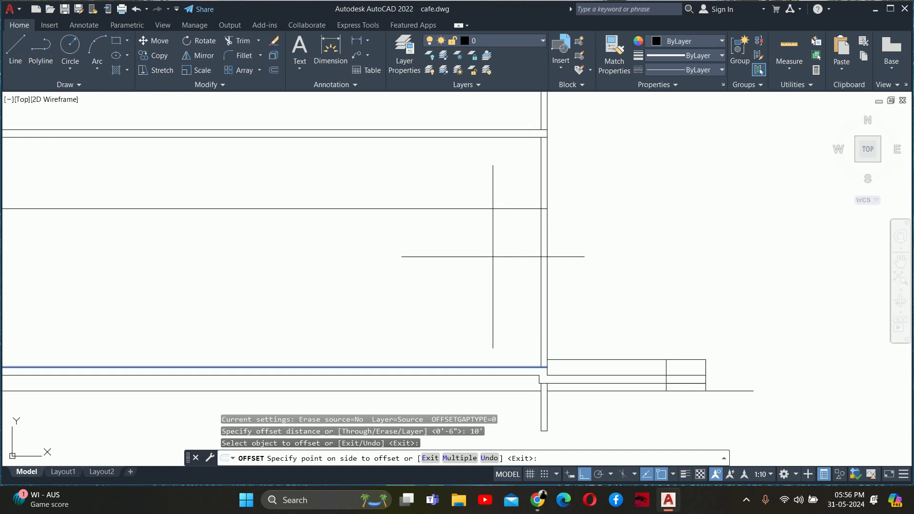
{"action": "key", "text": "Escape"}
- Fence-trim a short piece off the right-end vertical line of the outline
{"action": "type", "text": "tr"}
{"action": "key", "text": "Return"}
{"action": "left_click_drag", "start_coordinate": [490, 218], "coordinate": [482, 197]}
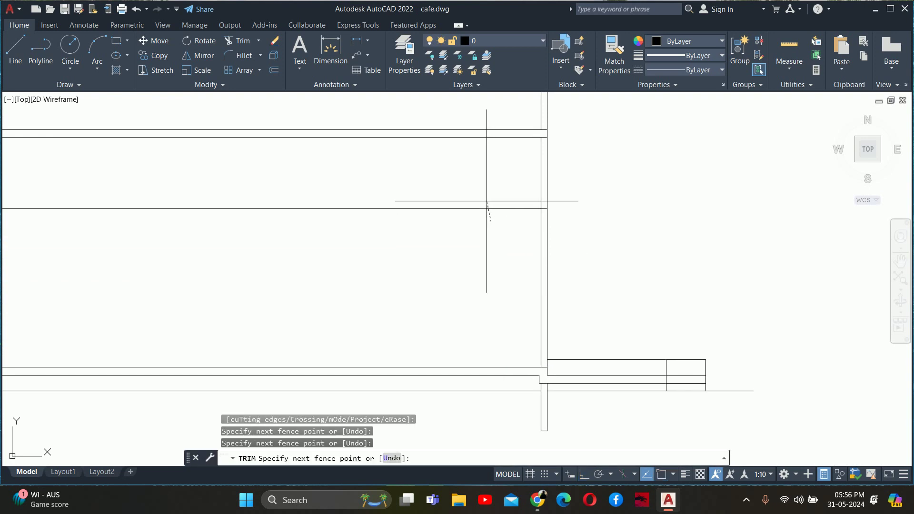
{"action": "key", "text": "Escape"}
{"action": "key", "text": "Escape"}
{"action": "scroll", "coordinate": [478, 239], "scroll_direction": "down", "scroll_amount": 3}
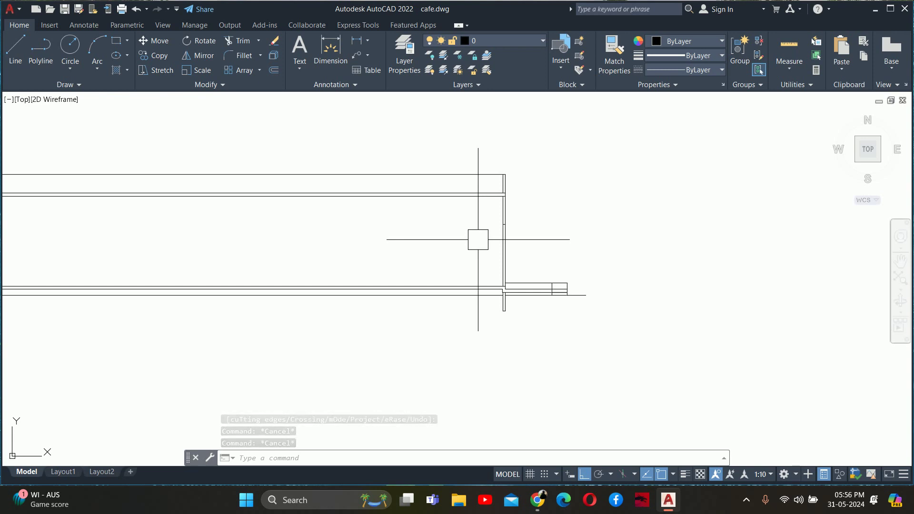
{"action": "middle_click_drag", "start_coordinate": [487, 247], "coordinate": [586, 255]}
{"action": "key", "text": "Escape"}
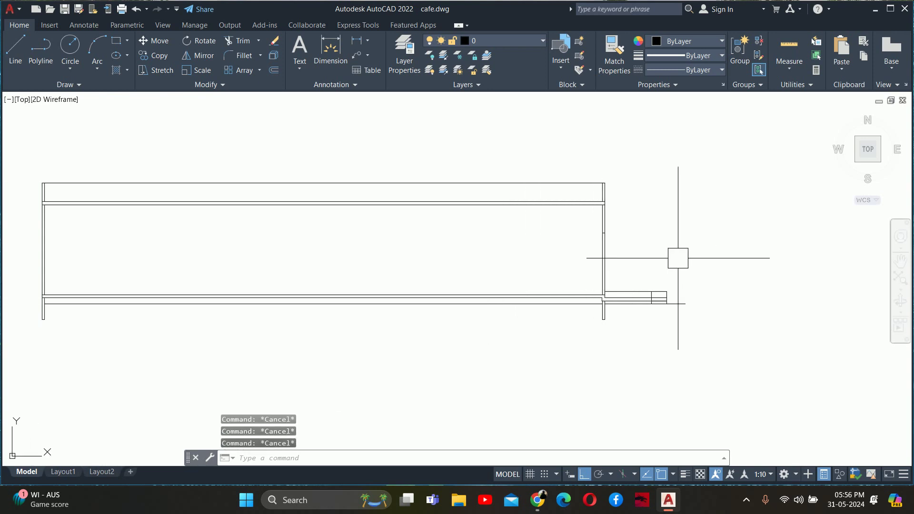
{"action": "scroll", "coordinate": [555, 314], "scroll_direction": "down", "scroll_amount": 2}
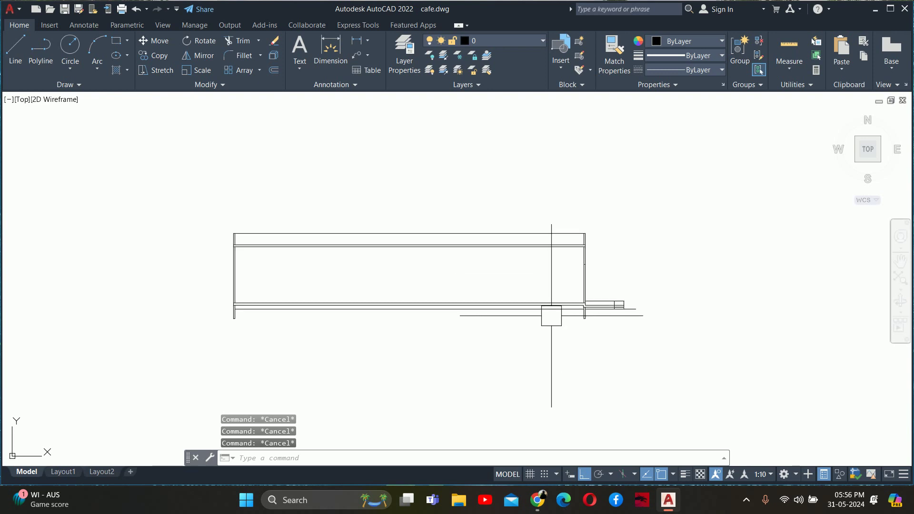
{"action": "middle_click_drag", "start_coordinate": [550, 312], "coordinate": [568, 357]}
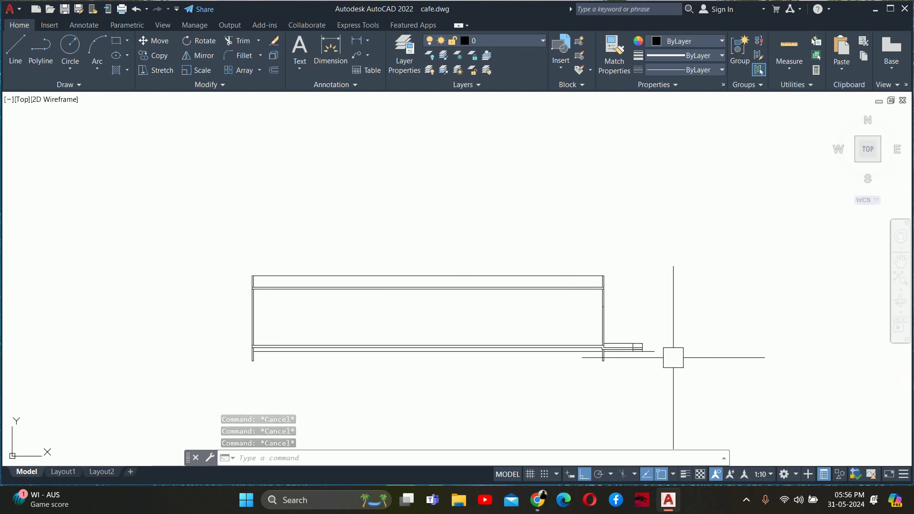
{"action": "scroll", "coordinate": [614, 342], "scroll_direction": "up", "scroll_amount": 5}
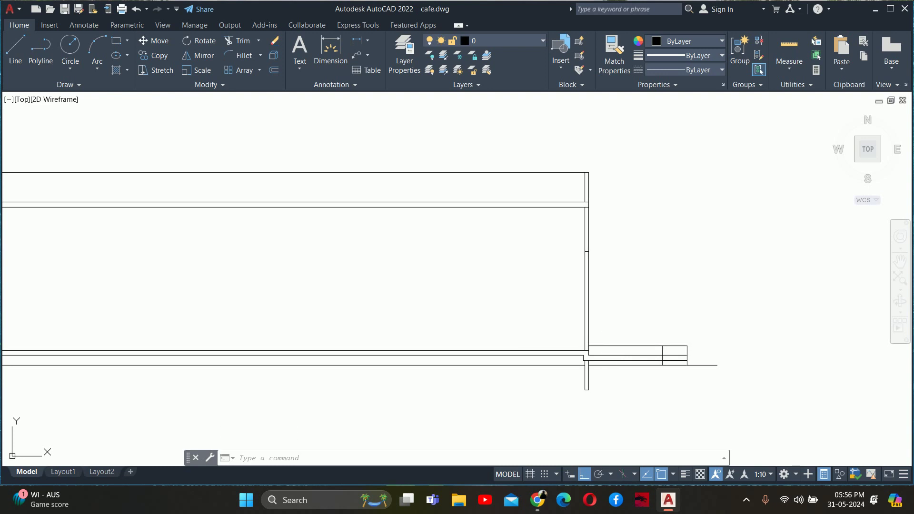
{"action": "scroll", "coordinate": [546, 280], "scroll_direction": "down", "scroll_amount": 3}
{"action": "scroll", "coordinate": [557, 244], "scroll_direction": "down", "scroll_amount": 3}
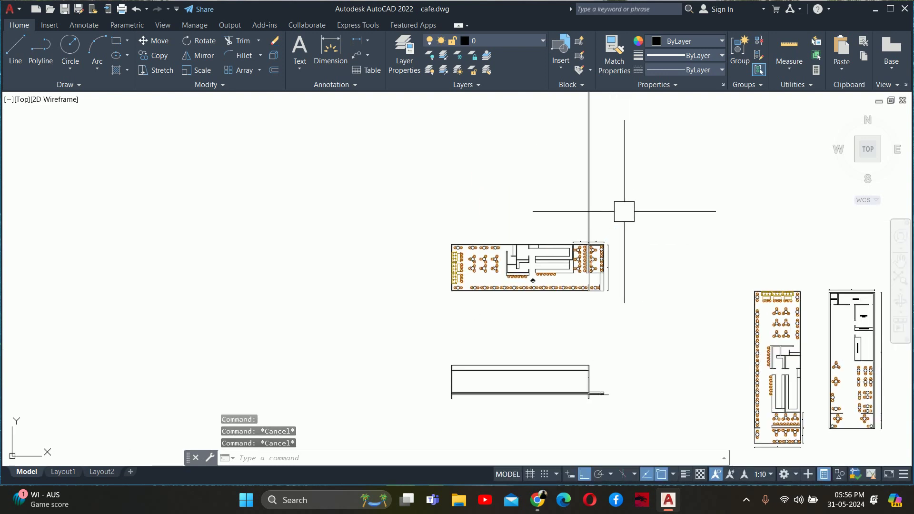
- Erase the two long vertical lines from the drawing
{"action": "left_click", "coordinate": [624, 211]}
{"action": "left_click", "coordinate": [486, 163]}
{"action": "key", "text": "Delete"}
- Stretch the lower outline upward so it sits just below the cafe plan
{"action": "middle_click_drag", "start_coordinate": [585, 309], "coordinate": [570, 271]}
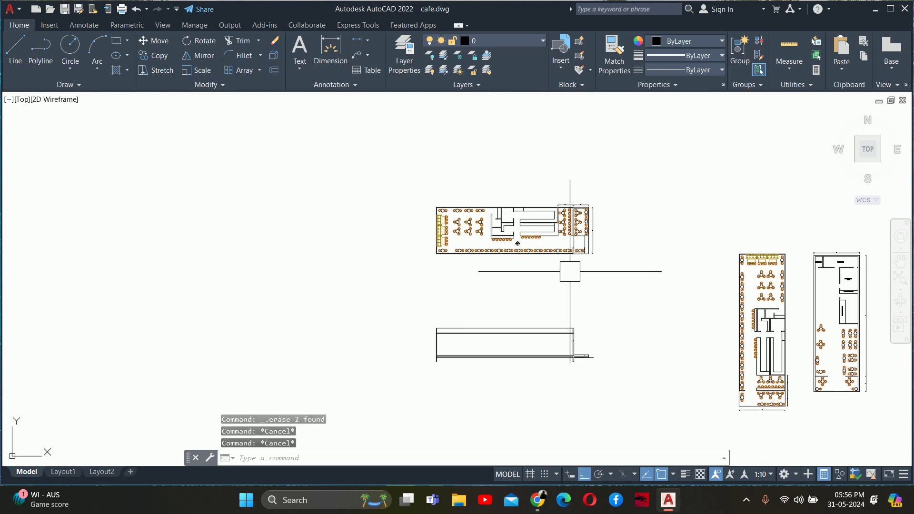
{"action": "type", "text": "s"}
{"action": "key", "text": "Return"}
{"action": "left_click", "coordinate": [650, 394]}
{"action": "left_click", "coordinate": [547, 314]}
{"action": "key", "text": "Return"}
{"action": "left_click", "coordinate": [314, 319]}
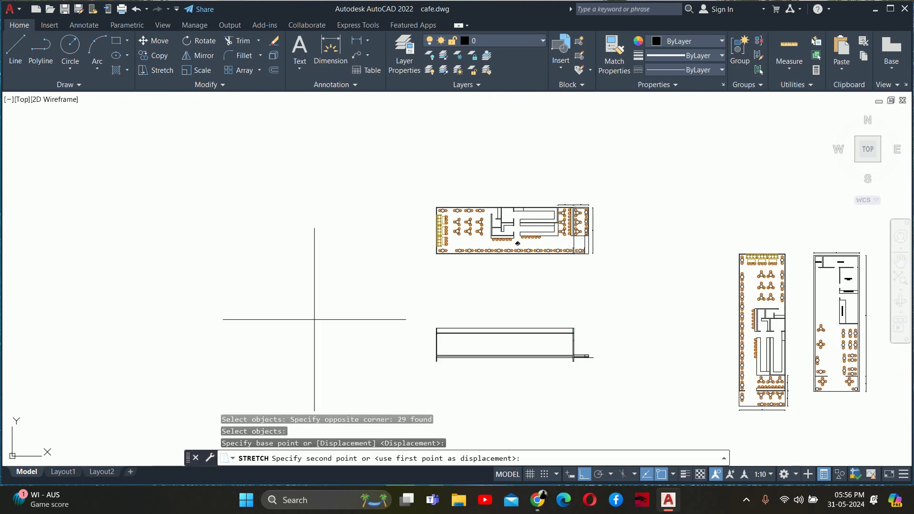
{"action": "left_click", "coordinate": [335, 260]}
{"action": "key", "text": "Escape"}
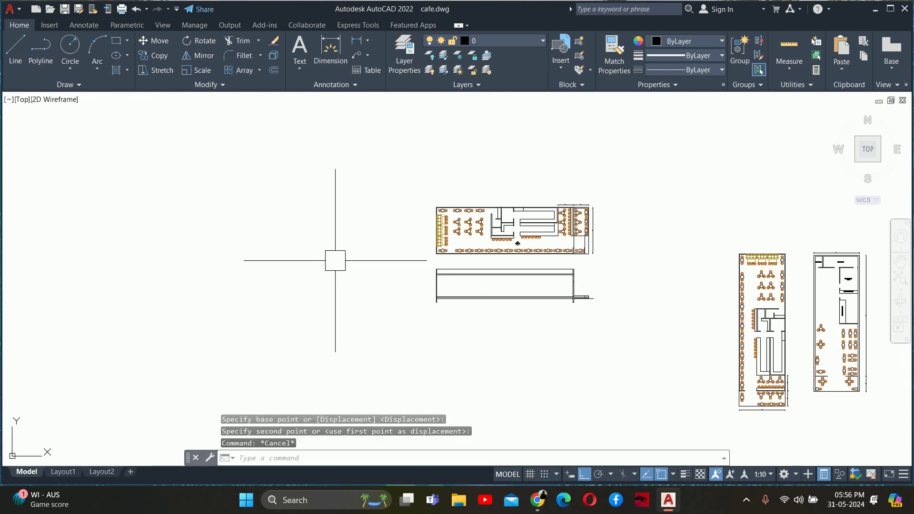
{"action": "key", "text": "Escape"}
- Add vertical construction lines (XL, V) through picked points on the cafe plan
{"action": "scroll", "coordinate": [526, 245], "scroll_direction": "up", "scroll_amount": 5}
{"action": "key", "text": "Escape"}
{"action": "scroll", "coordinate": [524, 204], "scroll_direction": "up", "scroll_amount": 1}
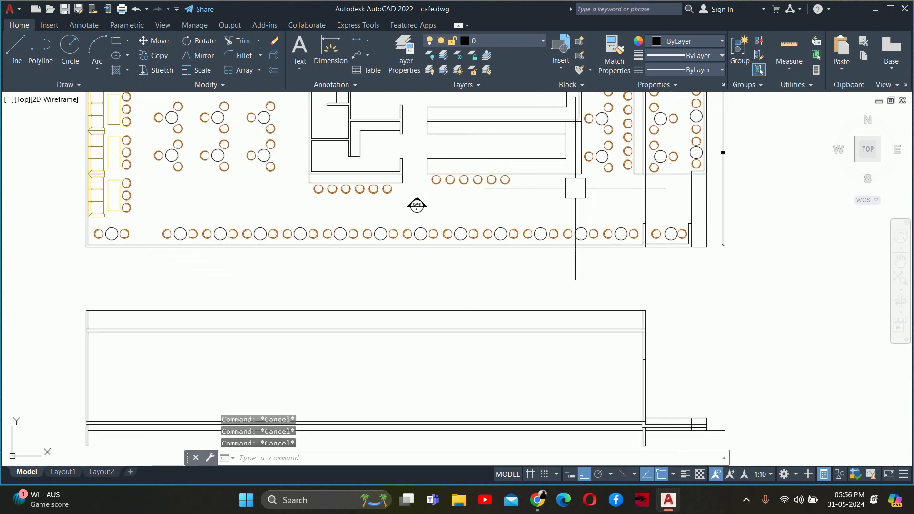
{"action": "scroll", "coordinate": [567, 188], "scroll_direction": "down", "scroll_amount": 2}
{"action": "type", "text": "xl"}
{"action": "key", "text": "Return"}
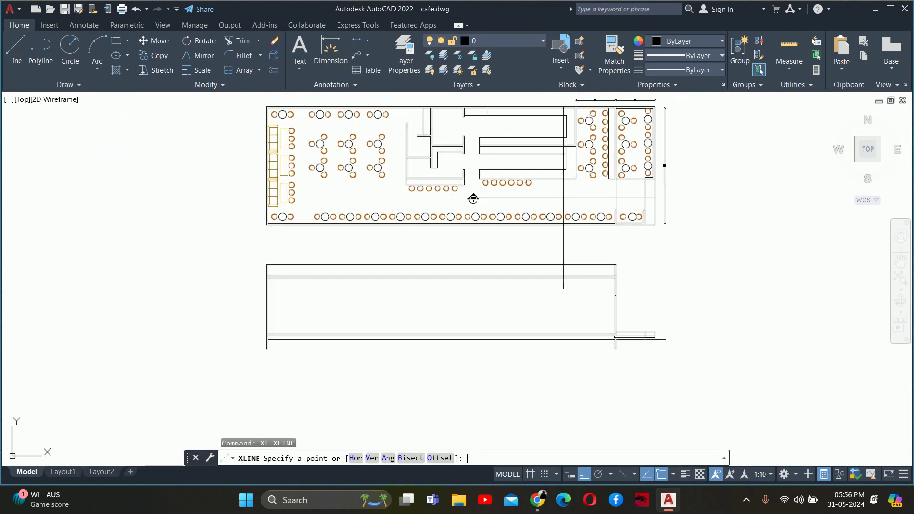
{"action": "type", "text": "v"}
{"action": "key", "text": "Return"}
{"action": "scroll", "coordinate": [569, 186], "scroll_direction": "up", "scroll_amount": 4}
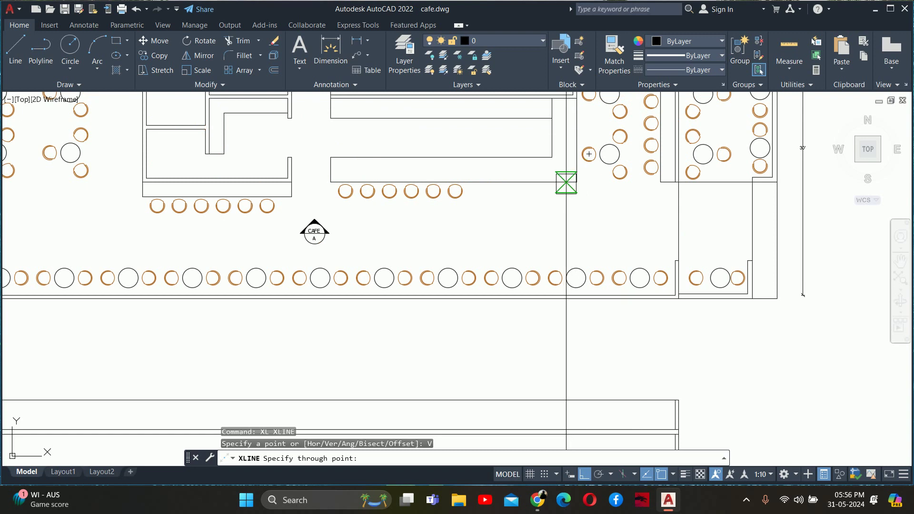
{"action": "middle_click_drag", "start_coordinate": [524, 206], "coordinate": [568, 209]}
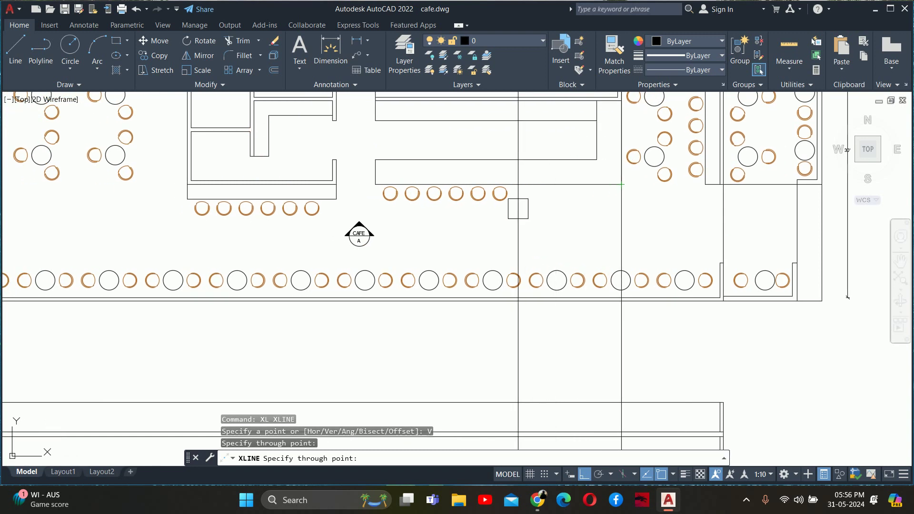
{"action": "left_click", "coordinate": [375, 159]}
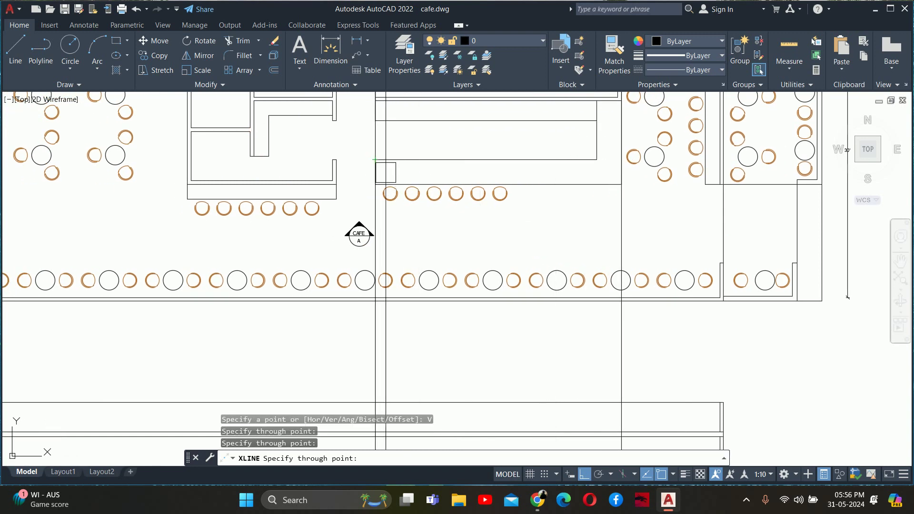
{"action": "scroll", "coordinate": [381, 209], "scroll_direction": "up", "scroll_amount": 2}
{"action": "left_click", "coordinate": [370, 206]}
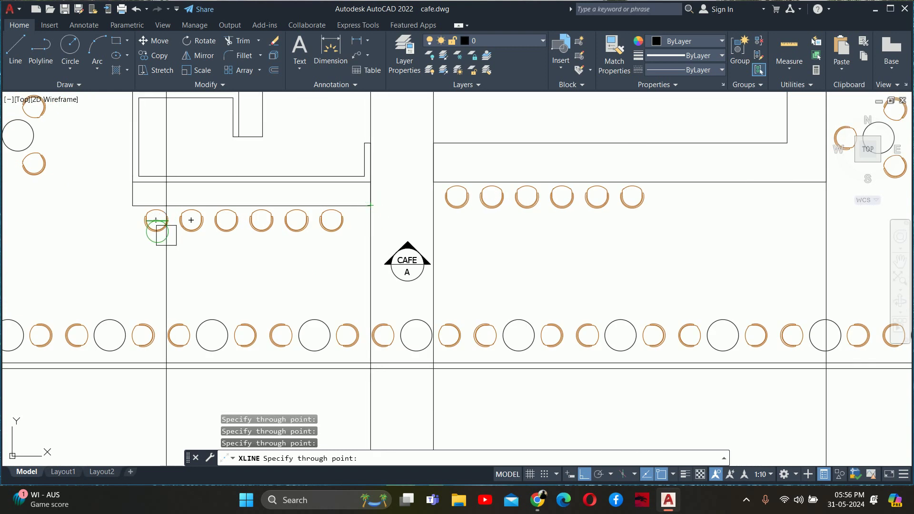
{"action": "scroll", "coordinate": [309, 233], "scroll_direction": "down", "scroll_amount": 3}
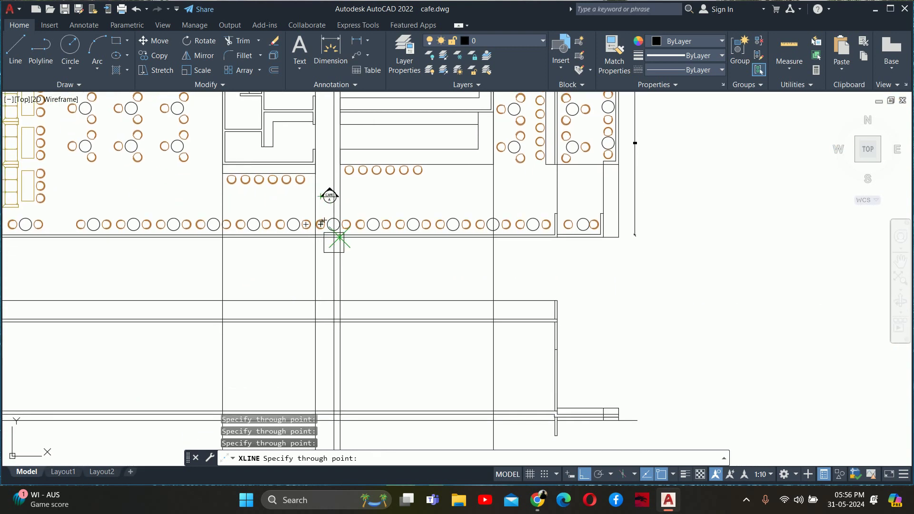
{"action": "key", "text": "Escape"}
{"action": "key", "text": "Escape"}
- Frame the whole cafe plan and outline, then bring up the cafe reference in Chrome
{"action": "scroll", "coordinate": [419, 371], "scroll_direction": "up", "scroll_amount": 2}
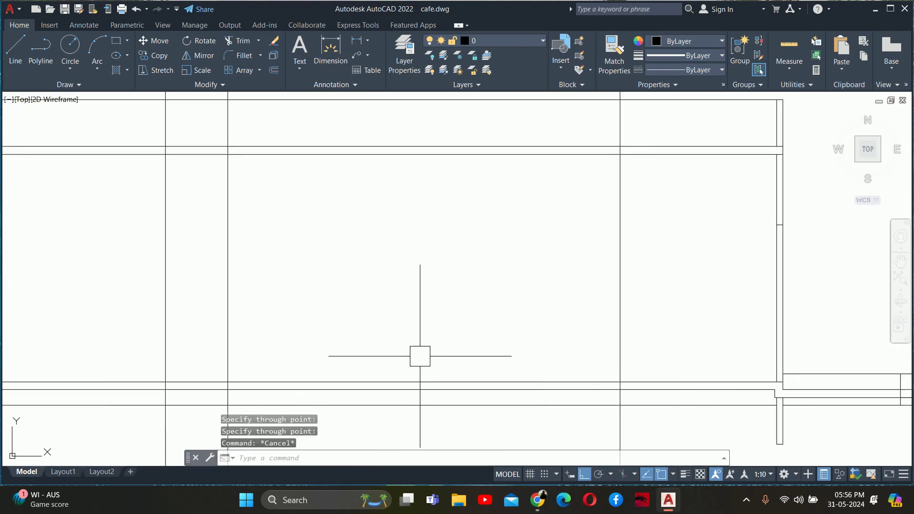
{"action": "middle_click_drag", "start_coordinate": [419, 371], "coordinate": [480, 374]}
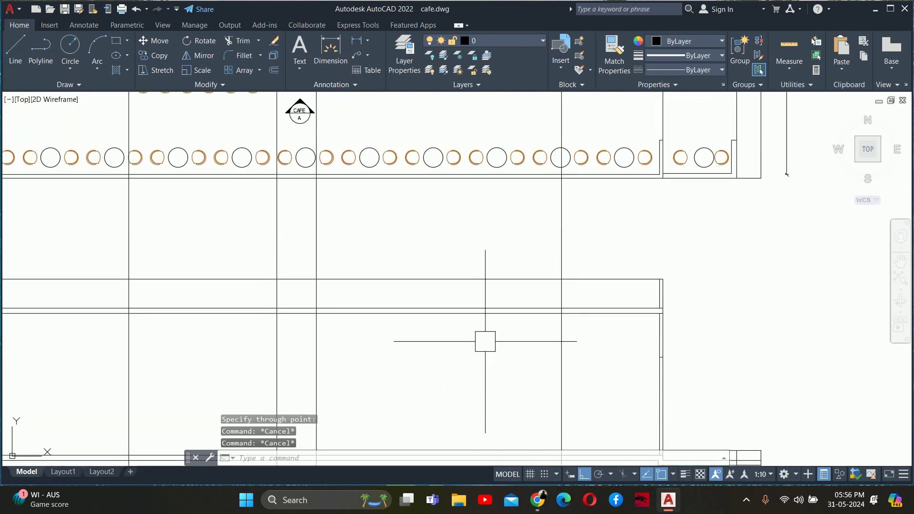
{"action": "scroll", "coordinate": [477, 196], "scroll_direction": "down", "scroll_amount": 4}
{"action": "middle_click_drag", "start_coordinate": [477, 196], "coordinate": [451, 299]}
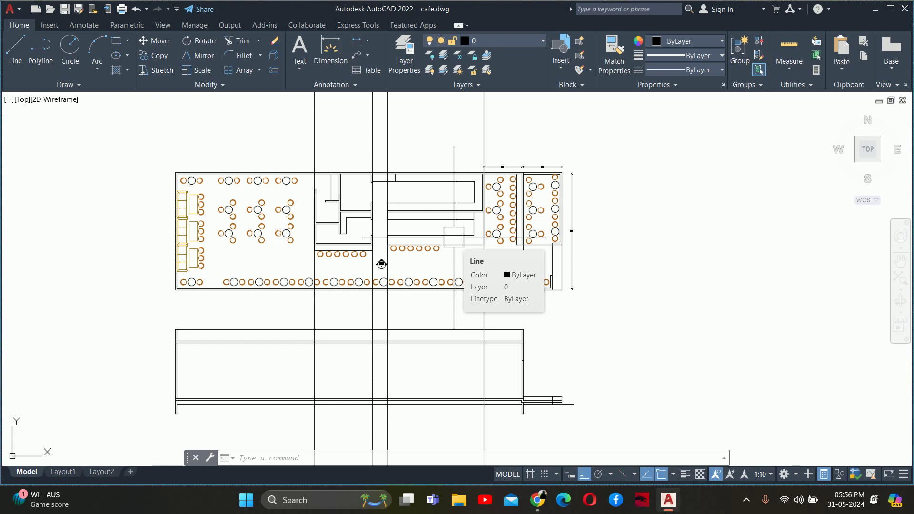
{"action": "left_click", "coordinate": [535, 503]}
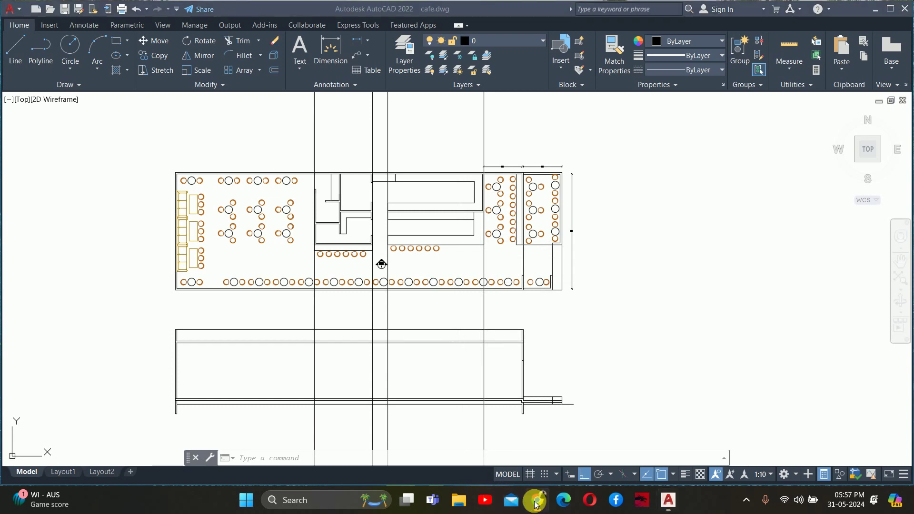
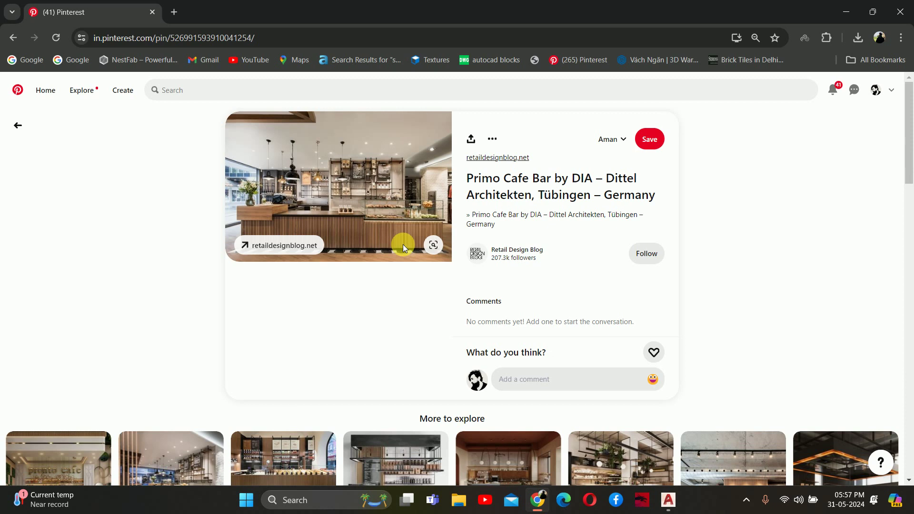
- Browse the More to explore grid and view a bakery counter pin before going back
{"action": "scroll", "coordinate": [328, 204], "scroll_direction": "down", "scroll_amount": 5}
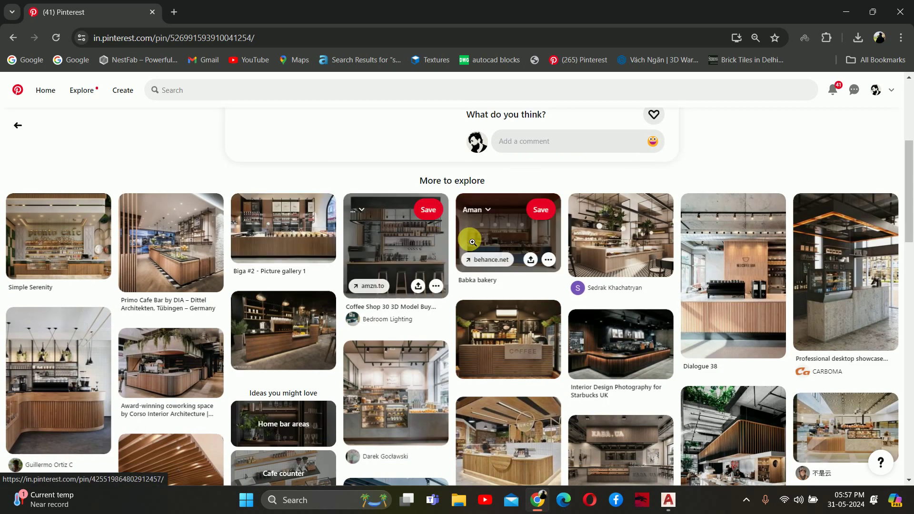
{"action": "scroll", "coordinate": [655, 238], "scroll_direction": "down", "scroll_amount": 1}
{"action": "scroll", "coordinate": [656, 238], "scroll_direction": "down", "scroll_amount": 1}
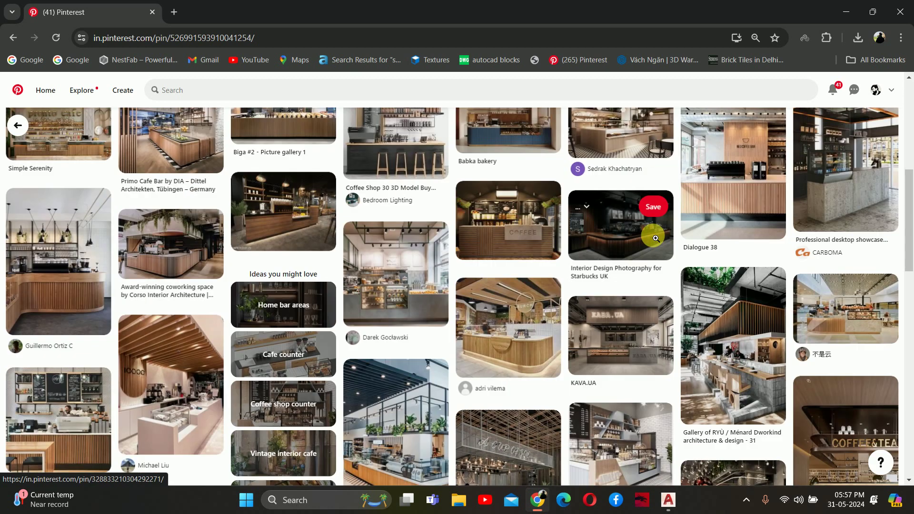
{"action": "scroll", "coordinate": [190, 330], "scroll_direction": "down", "scroll_amount": 2}
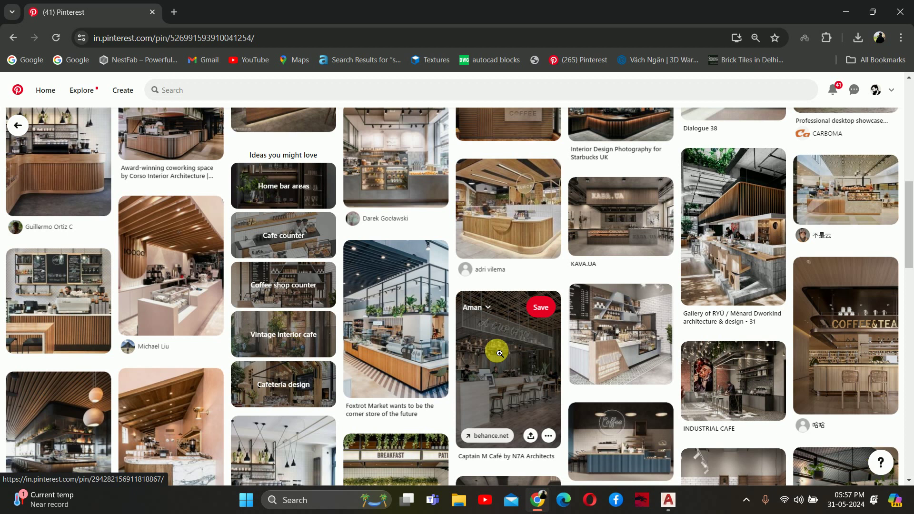
{"action": "left_click", "coordinate": [390, 190]}
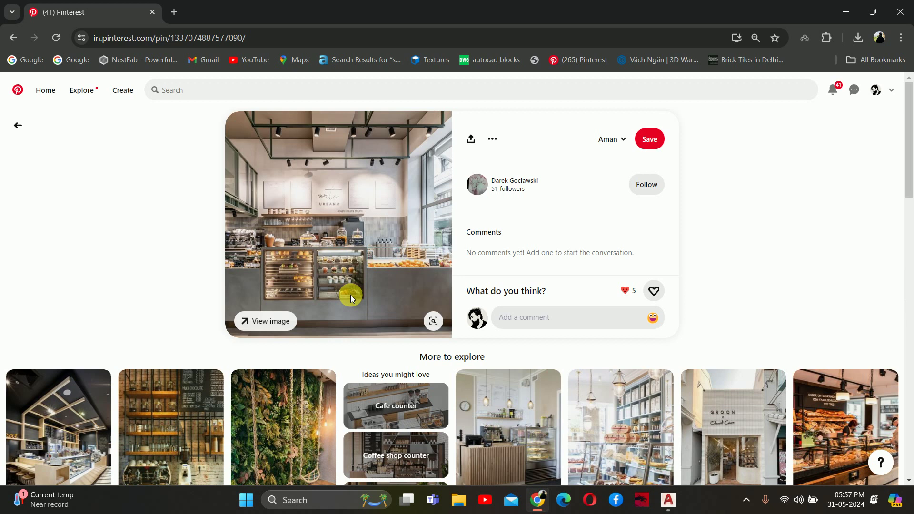
{"action": "left_click", "coordinate": [17, 125]}
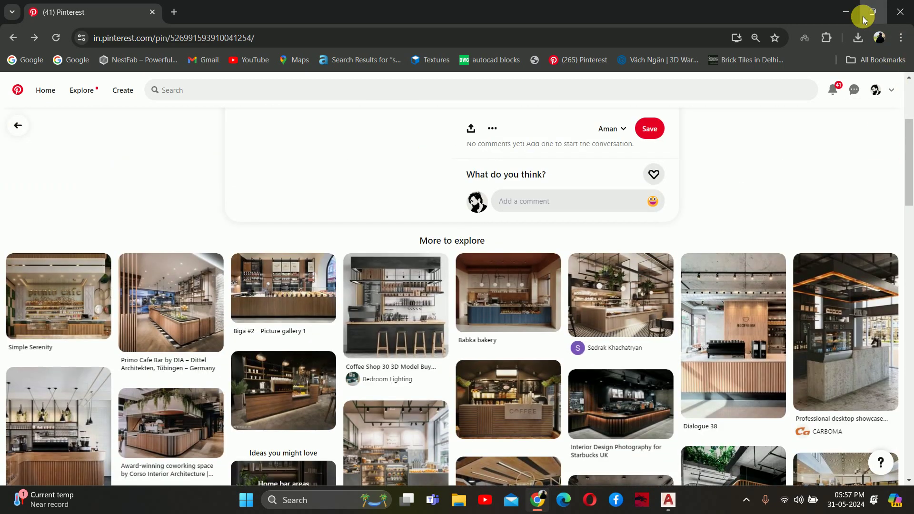
- Minimize Chrome to reveal the AutoCAD cafe drawing and bring up File Explorer
{"action": "left_click", "coordinate": [872, 12]}
{"action": "left_click", "coordinate": [852, 38]}
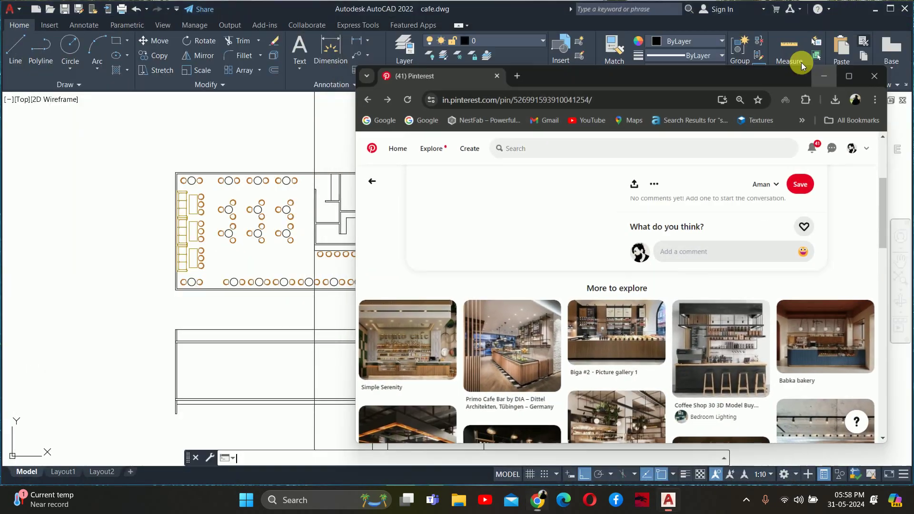
{"action": "left_click", "coordinate": [458, 500]}
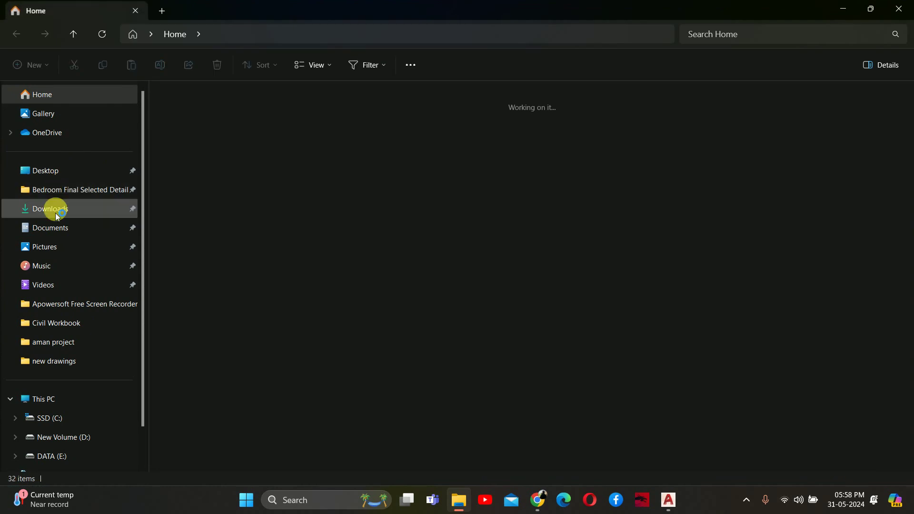
- View download (10).jpeg from Downloads in Photos, zoom out, then minimize Photos
{"action": "left_click", "coordinate": [47, 208]}
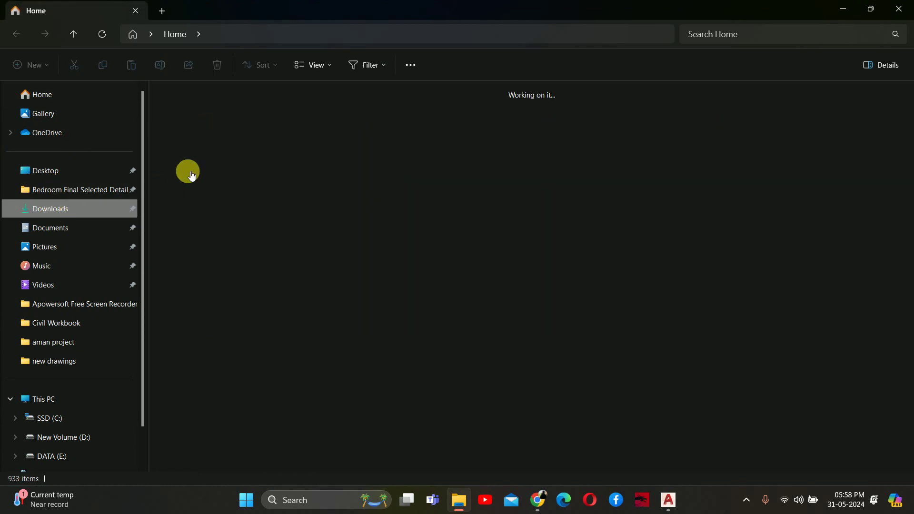
{"action": "double_click", "coordinate": [222, 133]}
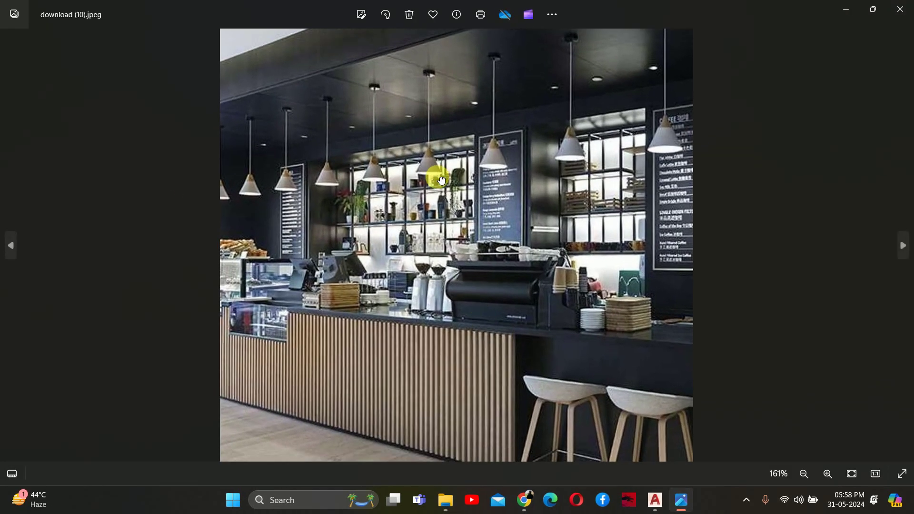
{"action": "scroll", "coordinate": [467, 276], "scroll_direction": "down", "scroll_amount": 2}
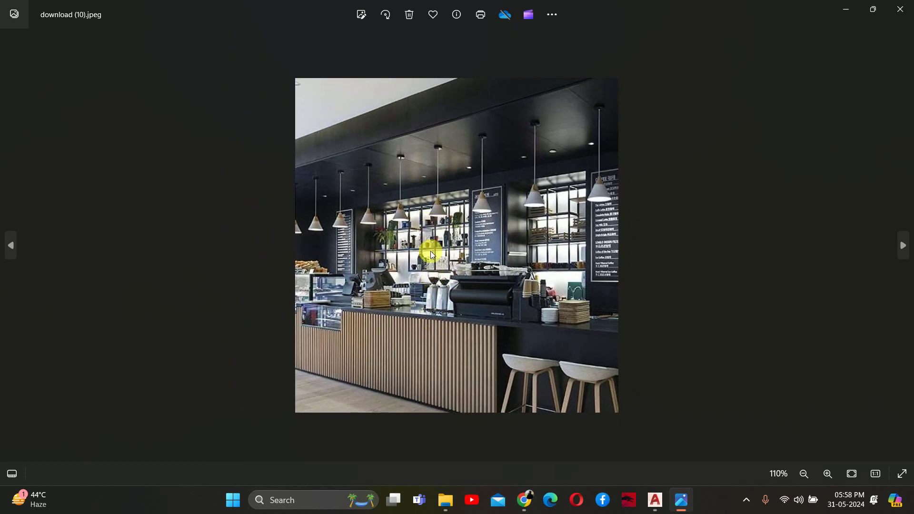
{"action": "scroll", "coordinate": [479, 337], "scroll_direction": "down", "scroll_amount": 1}
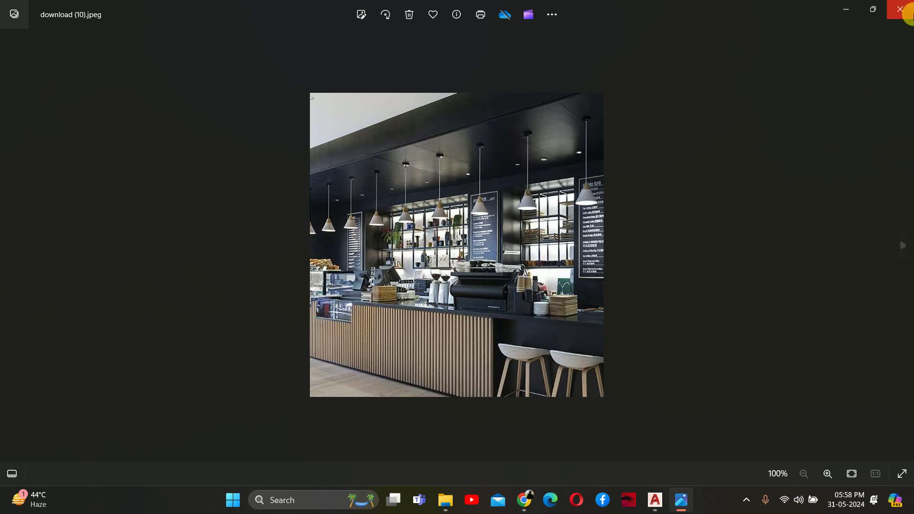
{"action": "left_click", "coordinate": [846, 9]}
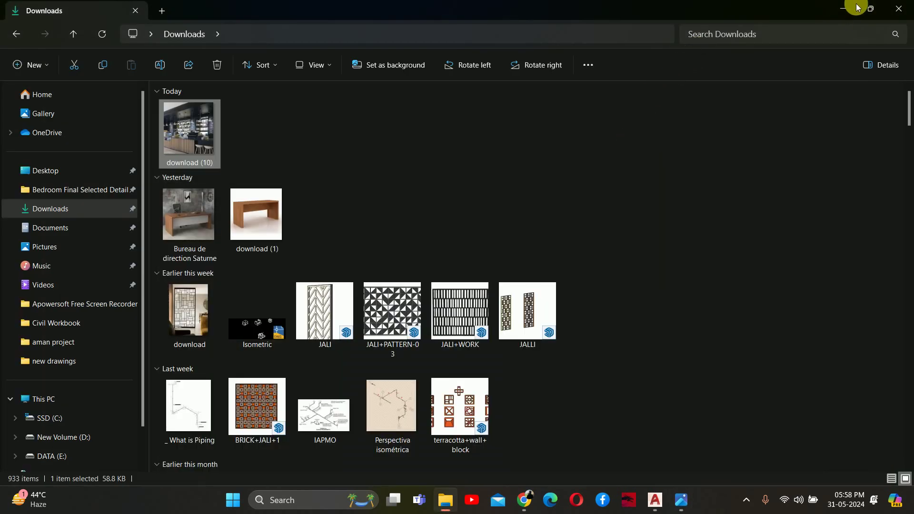
- Minimize the Downloads window to bring the cafe.dwg drawing back
{"action": "left_click", "coordinate": [843, 9]}
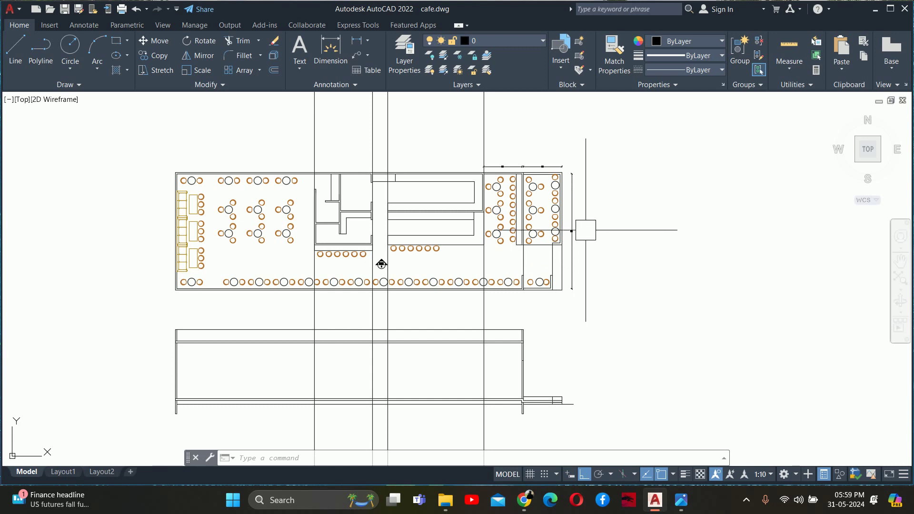
- Cancel active commands and zoom and pan until the elevation rectangle below the plan fills the view
{"action": "key", "text": "Escape"}
{"action": "key", "text": "Escape"}
{"action": "key", "text": "Escape"}
{"action": "scroll", "coordinate": [512, 212], "scroll_direction": "up", "scroll_amount": 4}
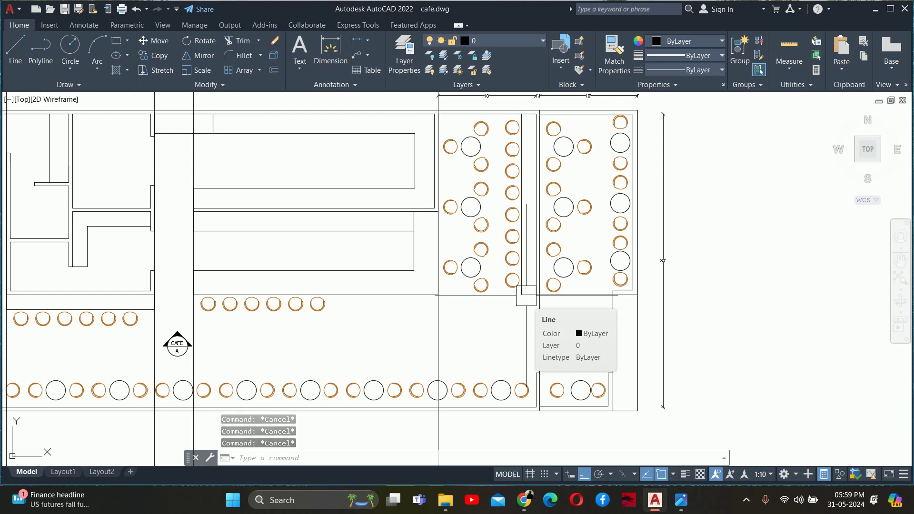
{"action": "scroll", "coordinate": [525, 295], "scroll_direction": "down", "scroll_amount": 4}
{"action": "scroll", "coordinate": [526, 296], "scroll_direction": "down", "scroll_amount": 4}
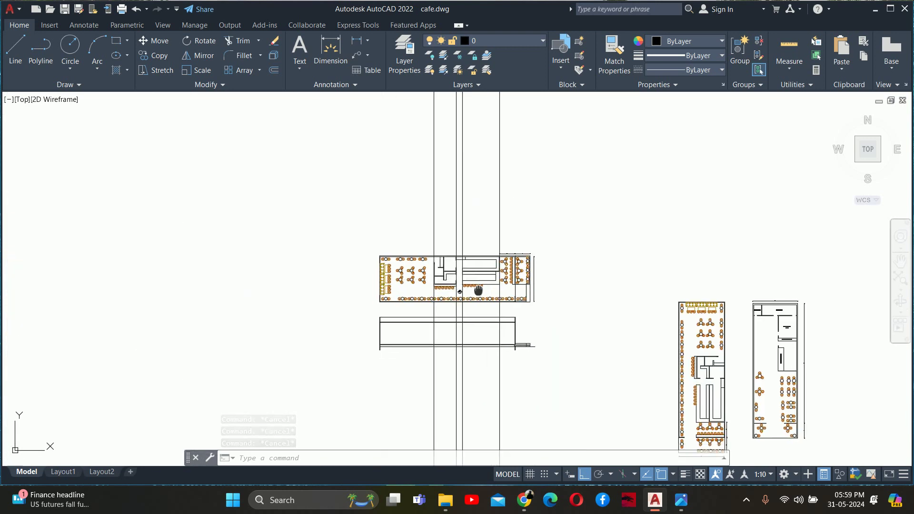
{"action": "scroll", "coordinate": [468, 238], "scroll_direction": "up", "scroll_amount": 6}
{"action": "middle_click_drag", "start_coordinate": [467, 240], "coordinate": [453, 300]}
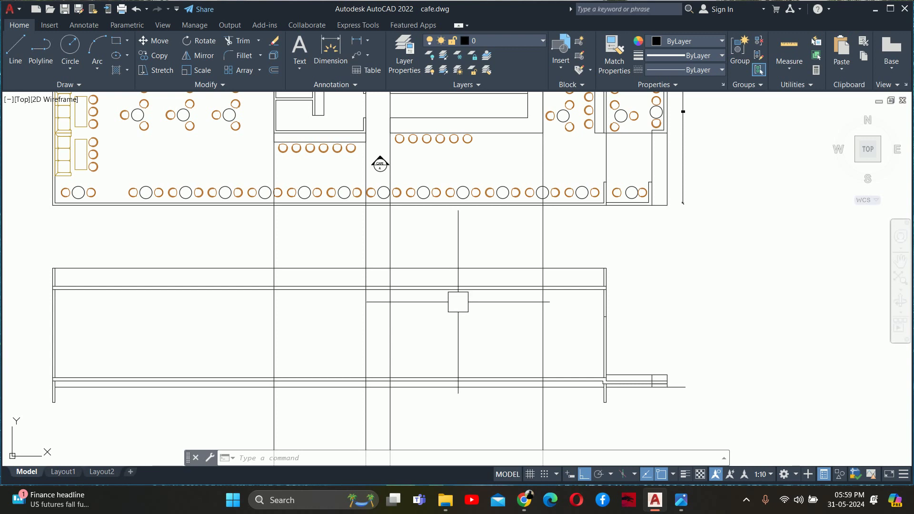
{"action": "key", "text": "Escape"}
{"action": "key", "text": "Escape"}
{"action": "key", "text": "Escape"}
{"action": "scroll", "coordinate": [476, 299], "scroll_direction": "up", "scroll_amount": 1}
{"action": "scroll", "coordinate": [485, 299], "scroll_direction": "up", "scroll_amount": 1}
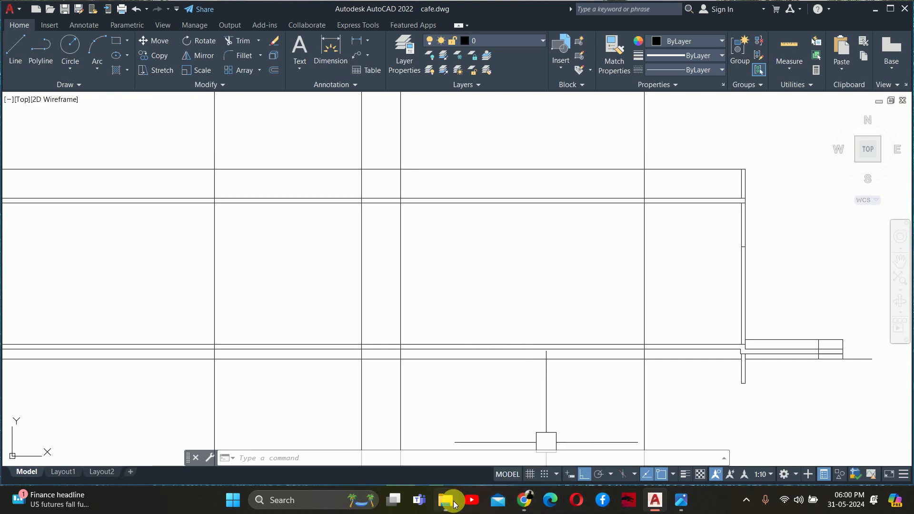
- Bring Chrome back from the taskbar and maximize it
{"action": "left_click", "coordinate": [447, 499]}
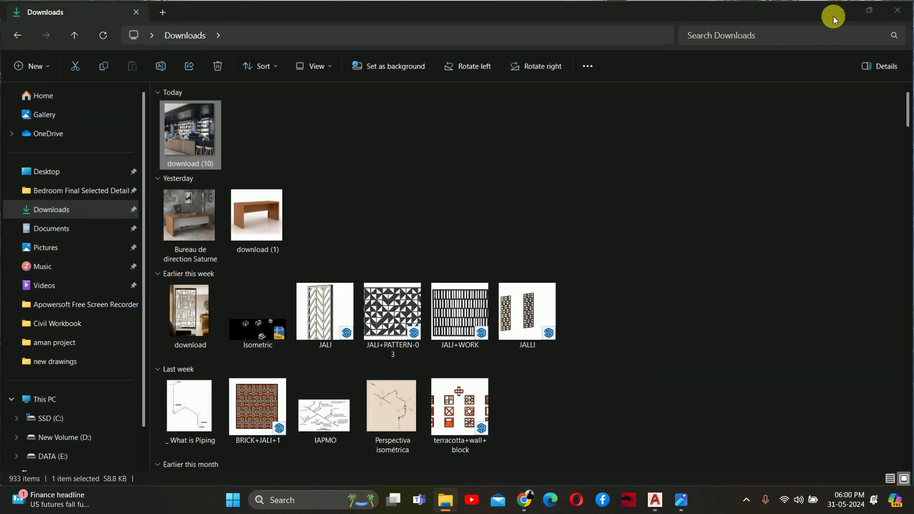
{"action": "left_click", "coordinate": [842, 10]}
{"action": "left_click", "coordinate": [526, 499]}
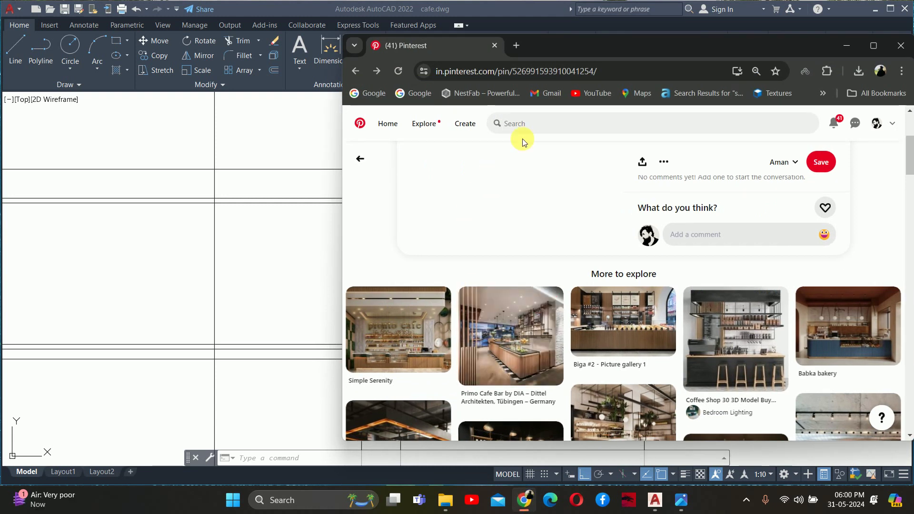
{"action": "left_click", "coordinate": [866, 53]}
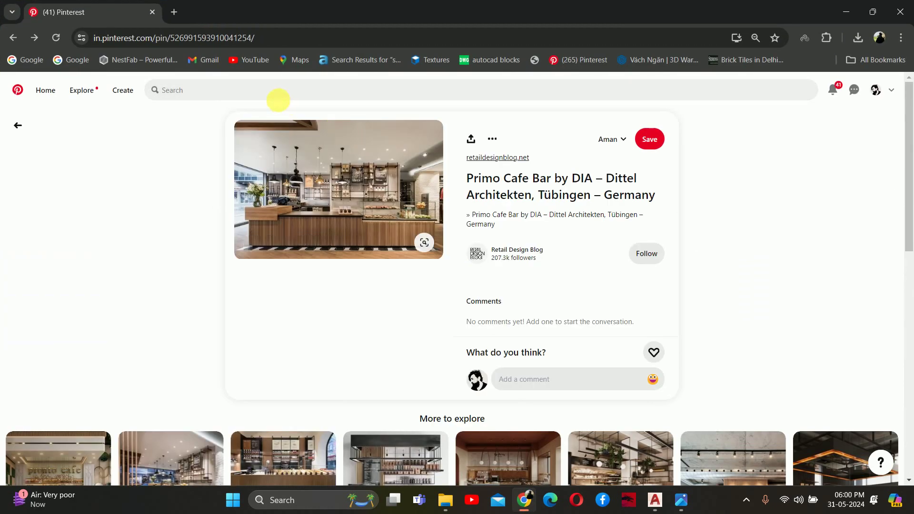
- Search Pinterest for 'BAR CHAIR' and open the Bar chairs restaurant - Spoinq pin
{"action": "left_click", "coordinate": [278, 93]}
{"action": "type", "text": "C"}
{"action": "key", "text": "BackSpace"}
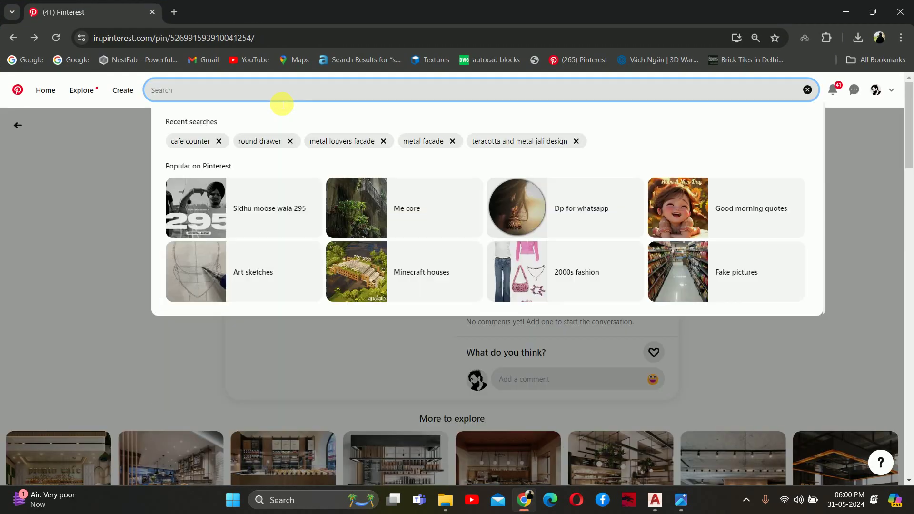
{"action": "type", "text": "BAR CHA"}
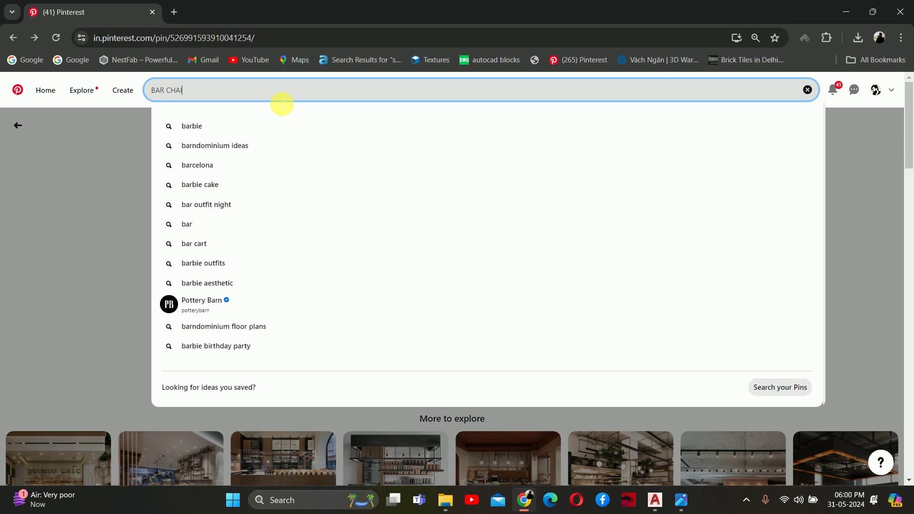
{"action": "type", "text": "IR"}
{"action": "key", "text": "Return"}
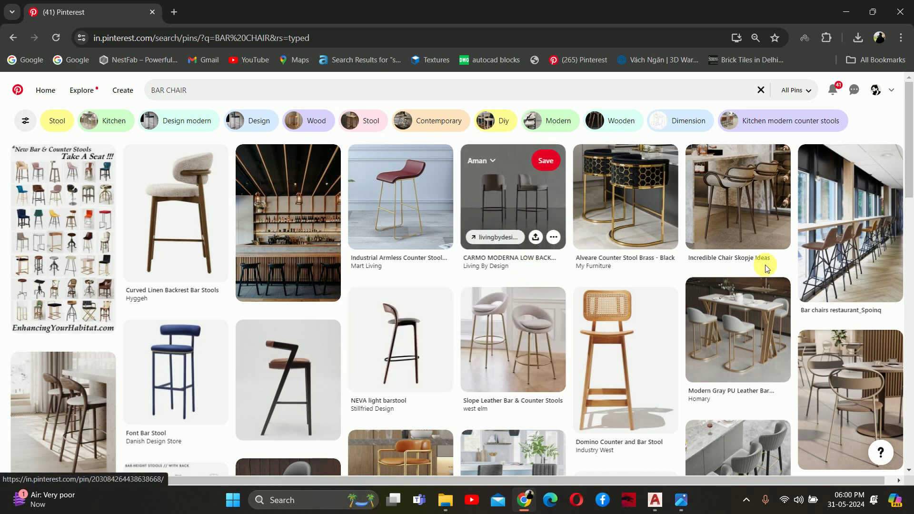
{"action": "left_click", "coordinate": [844, 264]}
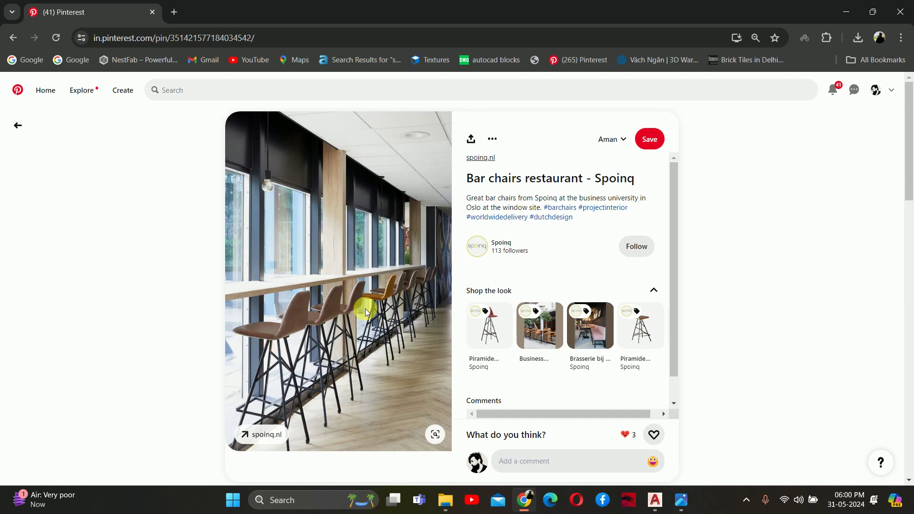
- Scroll to More to explore and open the Furniture by Enea coworking window-bar pin
{"action": "scroll", "coordinate": [357, 278], "scroll_direction": "down", "scroll_amount": 2}
{"action": "scroll", "coordinate": [341, 205], "scroll_direction": "down", "scroll_amount": 3}
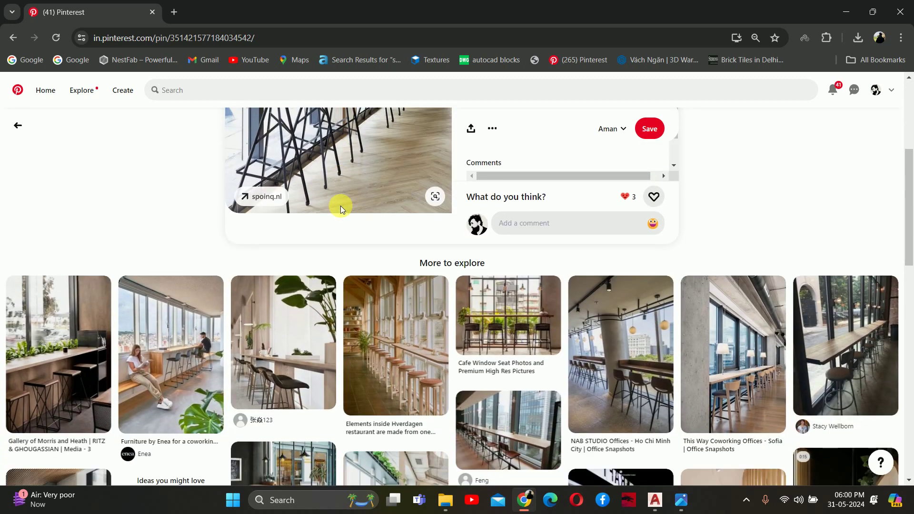
{"action": "scroll", "coordinate": [359, 279], "scroll_direction": "up", "scroll_amount": 5}
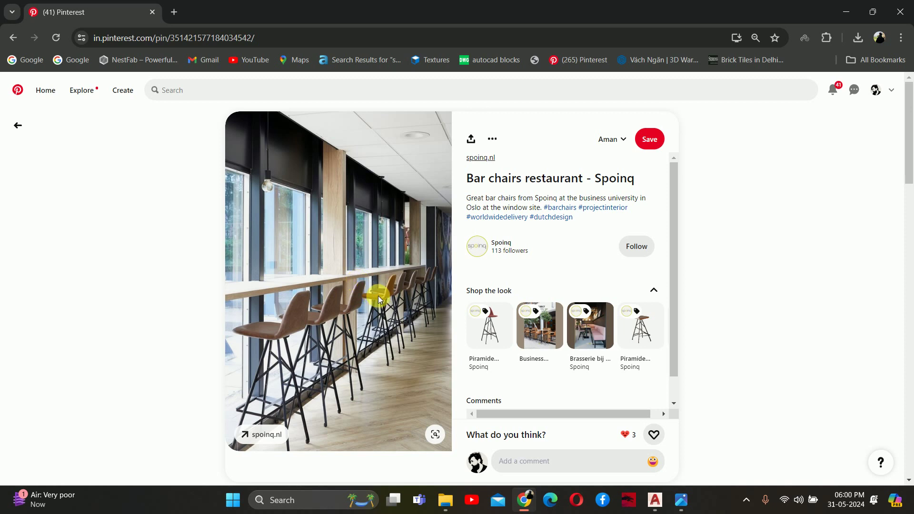
{"action": "scroll", "coordinate": [378, 295], "scroll_direction": "down", "scroll_amount": 5}
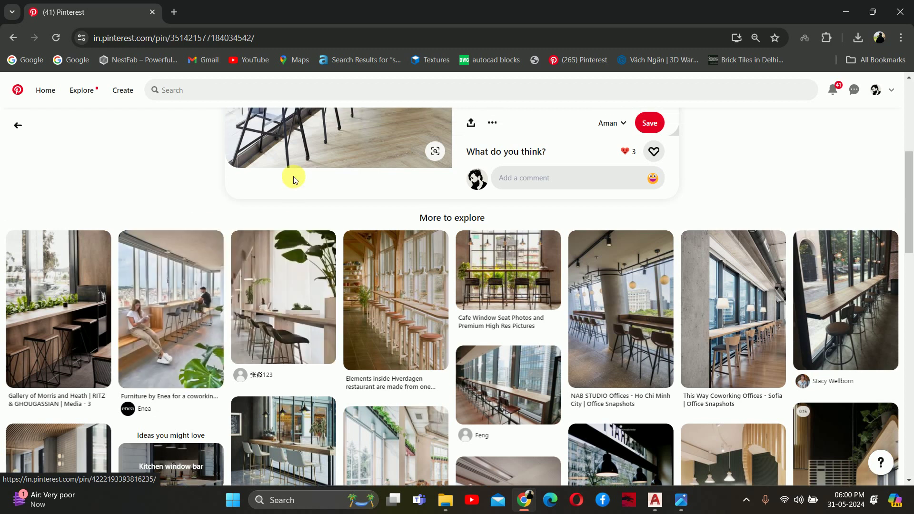
{"action": "scroll", "coordinate": [291, 177], "scroll_direction": "up", "scroll_amount": 2}
{"action": "left_click", "coordinate": [165, 412]}
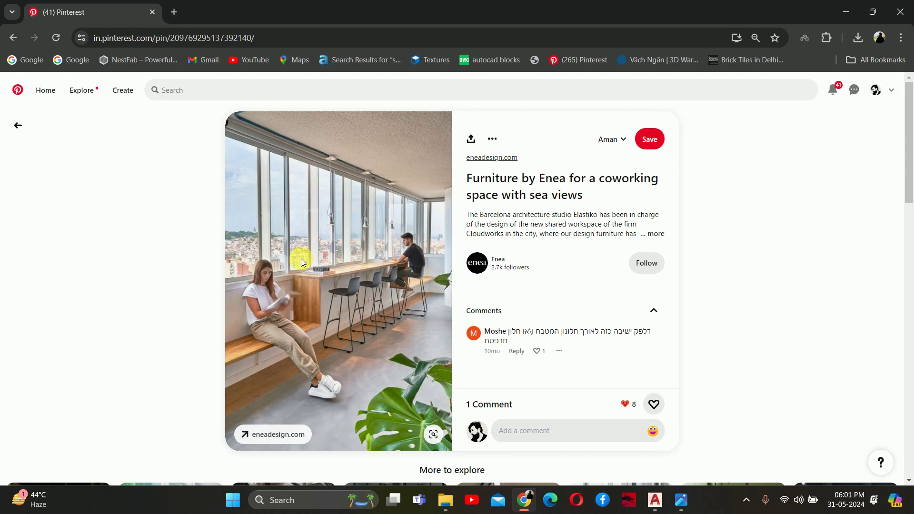
- Zoom and pan the cafe drawing to show both the plan and the elevation
{"action": "left_click", "coordinate": [655, 500]}
{"action": "scroll", "coordinate": [498, 297], "scroll_direction": "down", "scroll_amount": 5}
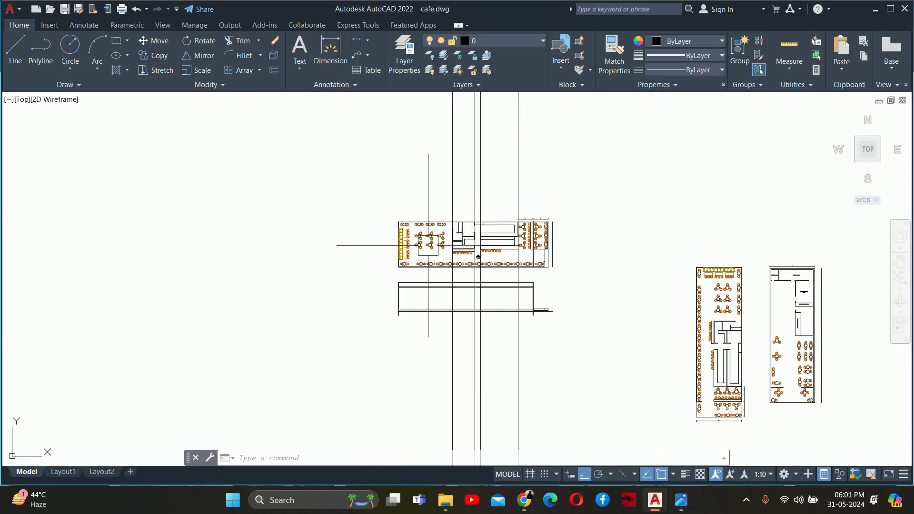
{"action": "scroll", "coordinate": [426, 286], "scroll_direction": "up", "scroll_amount": 6}
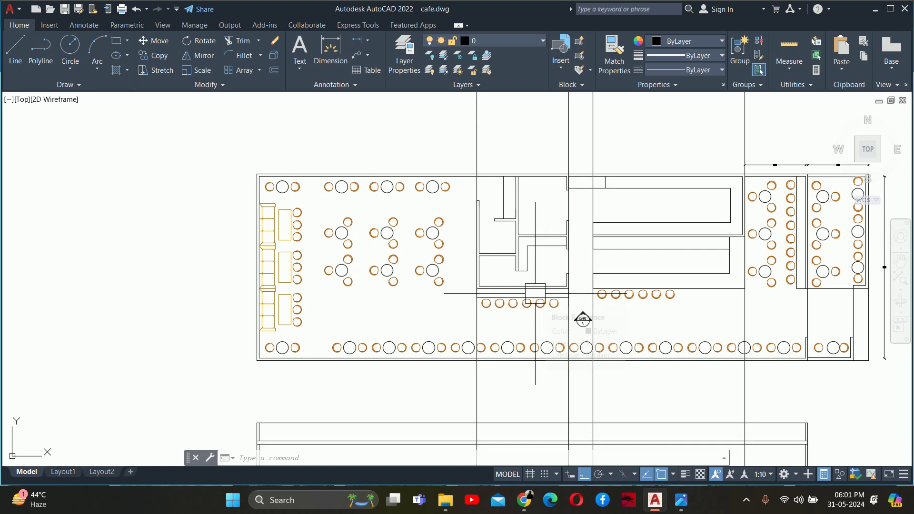
{"action": "scroll", "coordinate": [535, 302], "scroll_direction": "down", "scroll_amount": 5}
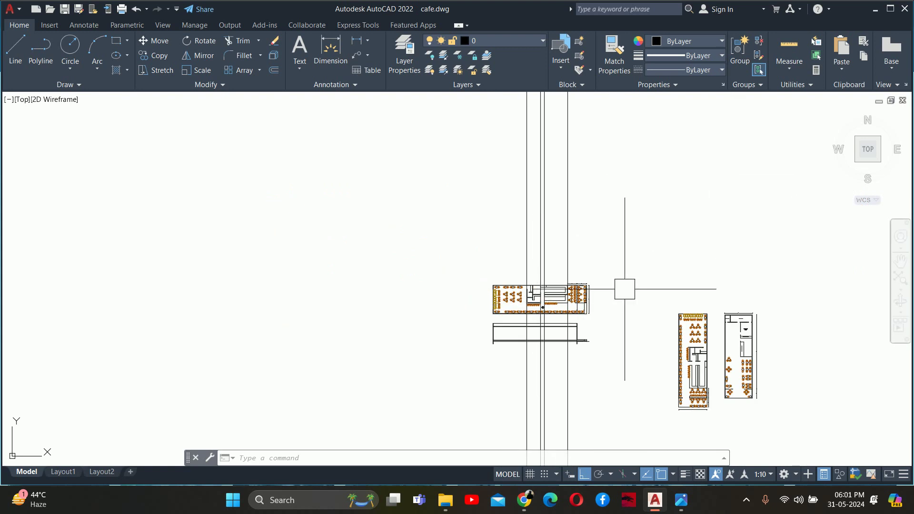
{"action": "middle_click_drag", "start_coordinate": [624, 288], "coordinate": [496, 251]}
{"action": "scroll", "coordinate": [483, 253], "scroll_direction": "up", "scroll_amount": 3}
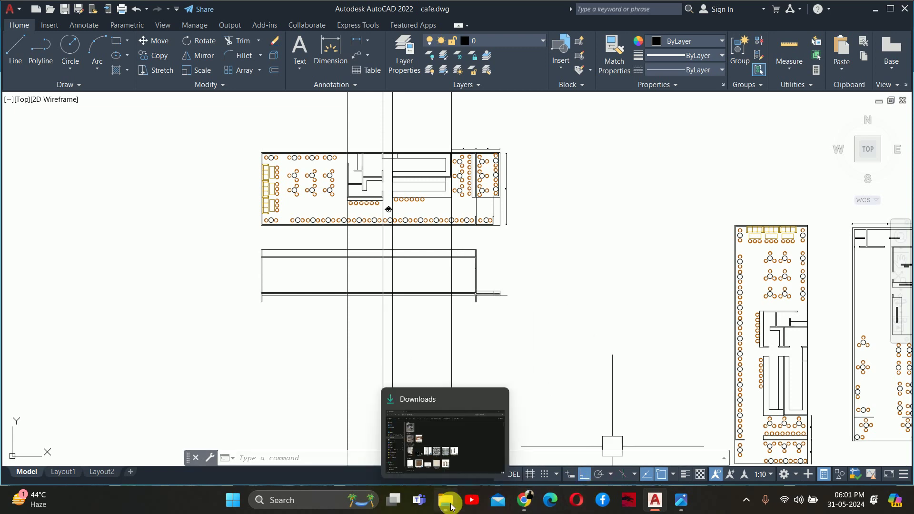
- Study the Enea window-counter pin in Chrome, then minimize Chrome to return to AutoCAD
{"action": "left_click", "coordinate": [523, 499]}
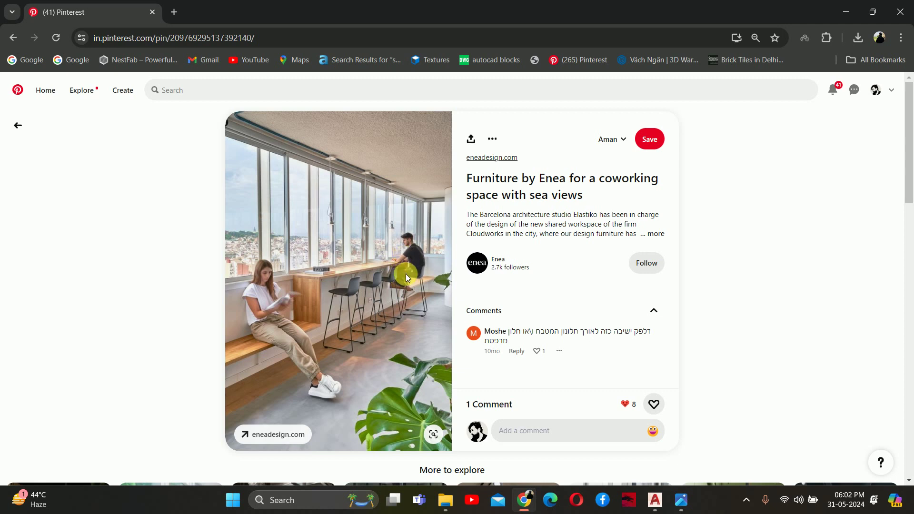
{"action": "scroll", "coordinate": [393, 272], "scroll_direction": "down", "scroll_amount": 3}
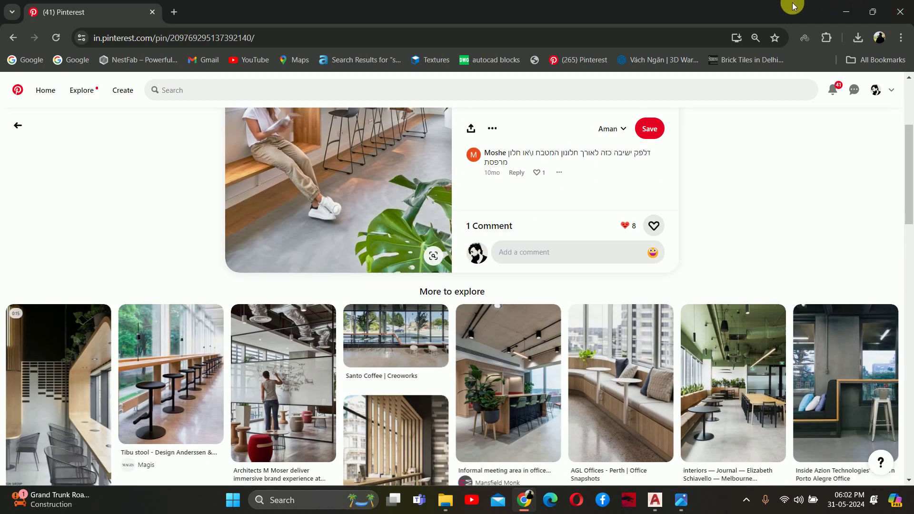
{"action": "left_click", "coordinate": [839, 7]}
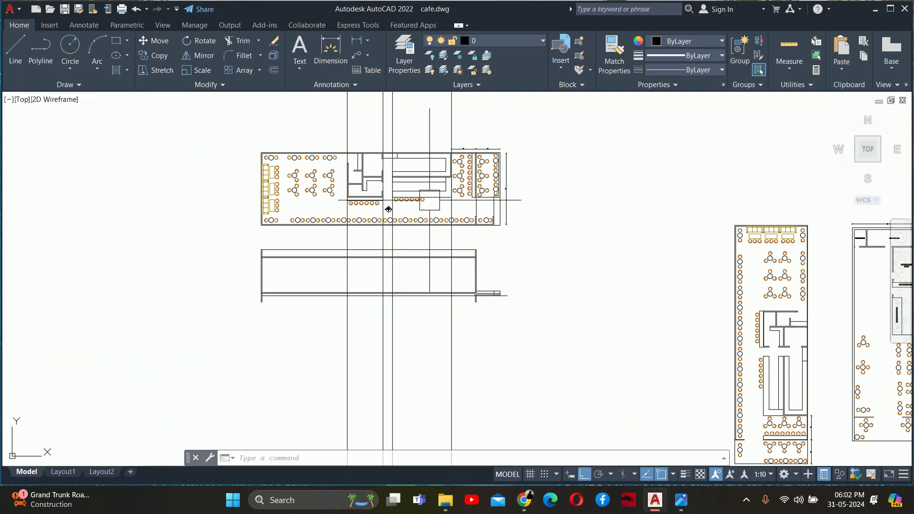
- Offset the elevation line 3' to create a new parallel line near the counter
{"action": "key", "text": "Escape"}
{"action": "key", "text": "Escape"}
{"action": "key", "text": "Escape"}
{"action": "scroll", "coordinate": [459, 243], "scroll_direction": "up", "scroll_amount": 6}
{"action": "middle_click_drag", "start_coordinate": [420, 298], "coordinate": [582, 286]}
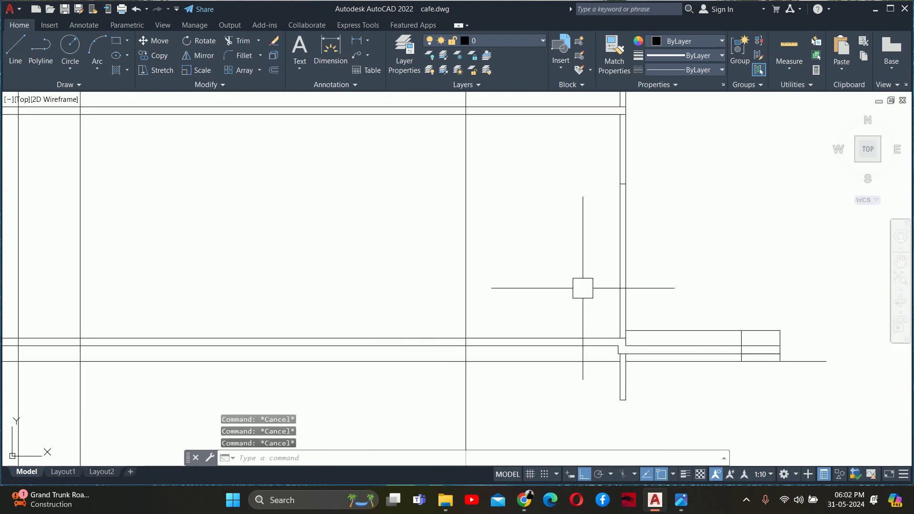
{"action": "middle_click_drag", "start_coordinate": [412, 311], "coordinate": [423, 313]}
{"action": "type", "text": "o"}
{"action": "key", "text": "Return"}
{"action": "type", "text": "3"}
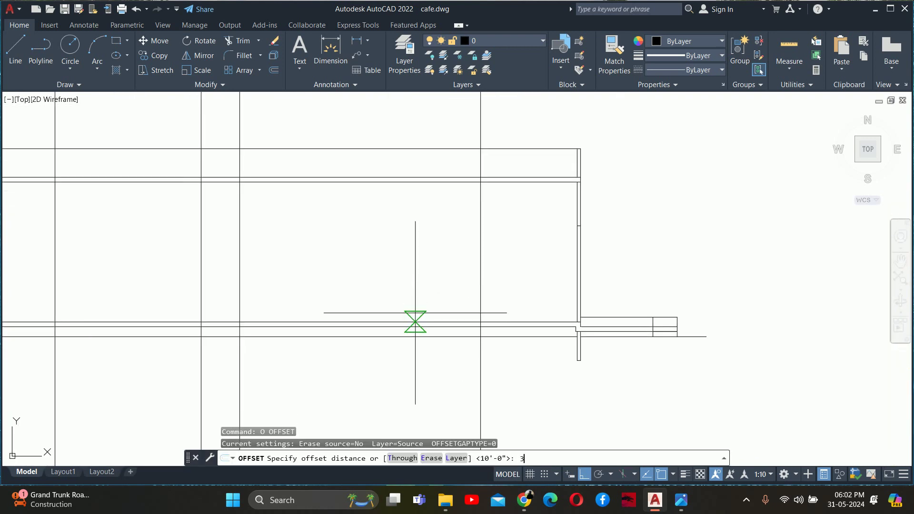
{"action": "key", "text": "Return"}
{"action": "scroll", "coordinate": [415, 322], "scroll_direction": "up", "scroll_amount": 2}
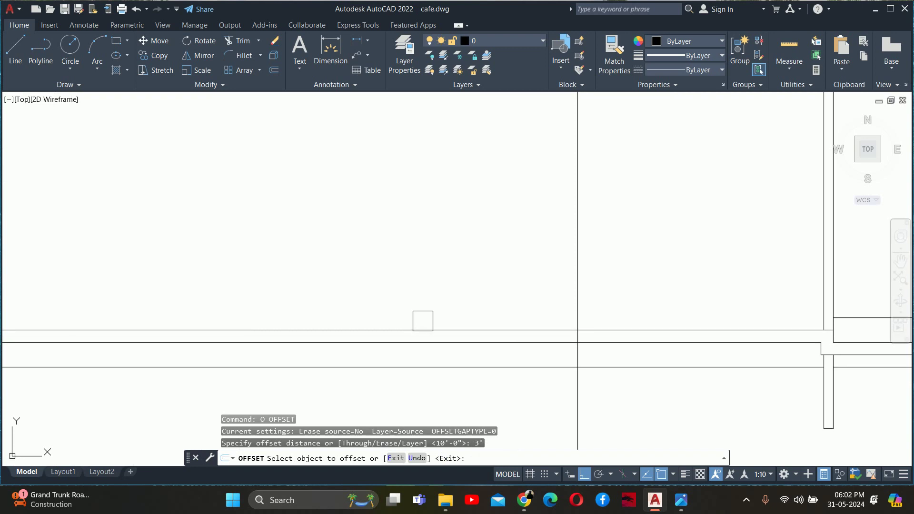
{"action": "left_click", "coordinate": [423, 328]}
{"action": "left_click", "coordinate": [391, 247]}
{"action": "key", "text": "Escape"}
{"action": "mouse_move", "coordinate": [495, 271]}
{"action": "middle_mouse_down"}
{"action": "mouse_move", "coordinate": [518, 345]}
{"action": "mouse_move", "coordinate": [563, 347]}
{"action": "mouse_move", "coordinate": [562, 393]}
{"action": "middle_mouse_up"}
{"action": "key", "text": "Escape"}
{"action": "key", "text": "Escape"}
- Trim the overshooting horizontal line and a leftover segment in the elevation
{"action": "type", "text": "tr"}
{"action": "key", "text": "Return"}
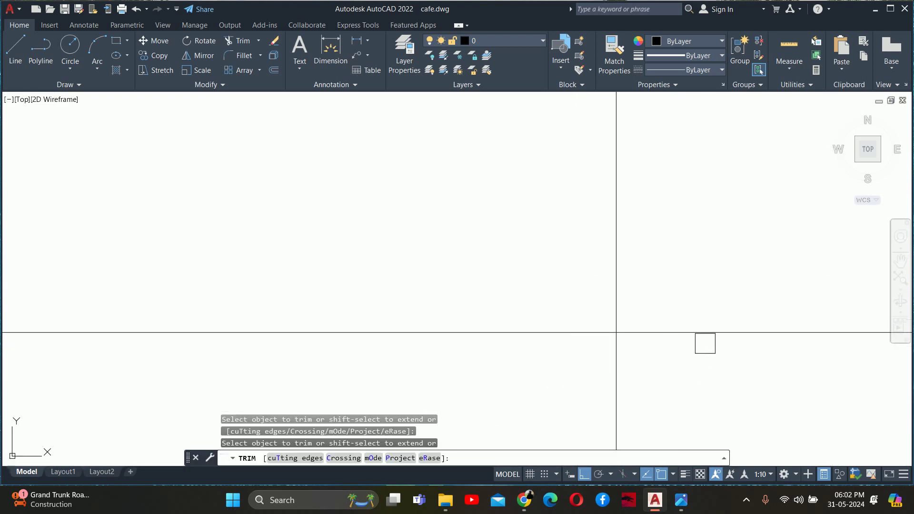
{"action": "left_click", "coordinate": [701, 339]}
{"action": "scroll", "coordinate": [697, 337], "scroll_direction": "down", "scroll_amount": 1}
{"action": "middle_click_drag", "start_coordinate": [697, 336], "coordinate": [691, 326]}
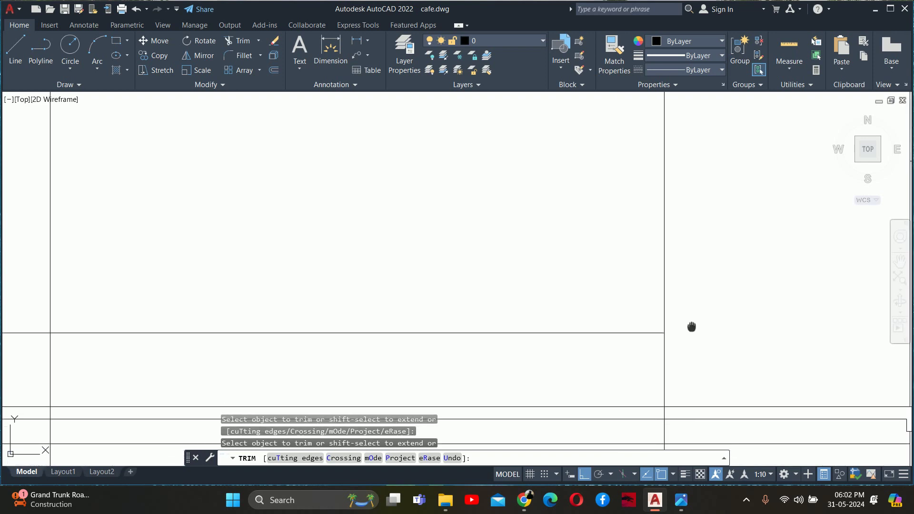
{"action": "scroll", "coordinate": [679, 336], "scroll_direction": "down", "scroll_amount": 2}
{"action": "left_click", "coordinate": [671, 410]}
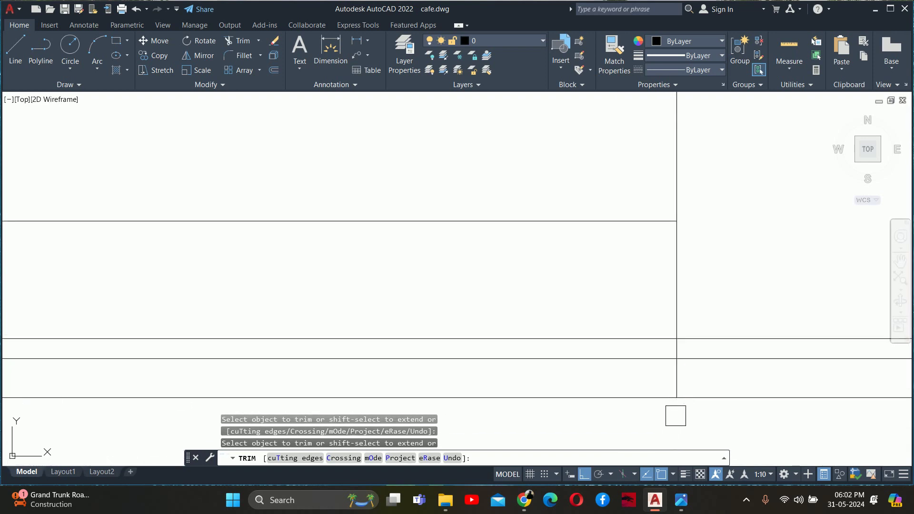
{"action": "middle_click_drag", "start_coordinate": [674, 379], "coordinate": [676, 171]}
{"action": "scroll", "coordinate": [613, 320], "scroll_direction": "down", "scroll_amount": 3}
{"action": "key", "text": "Escape"}
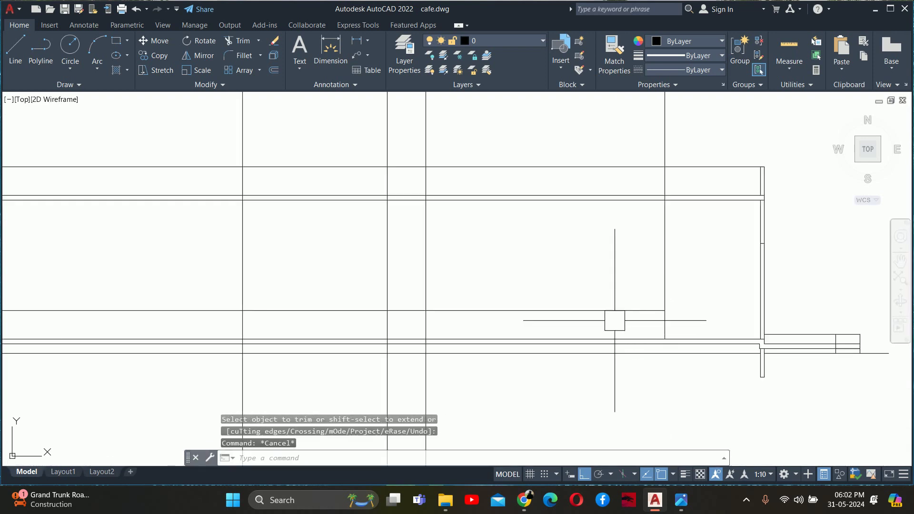
{"action": "key", "text": "Escape"}
{"action": "key", "text": "Escape"}
{"action": "scroll", "coordinate": [465, 331], "scroll_direction": "down", "scroll_amount": 2}
{"action": "scroll", "coordinate": [428, 124], "scroll_direction": "up", "scroll_amount": 4}
- Trim the lower part of a vertical line and fence-trim the crossing lines
{"action": "type", "text": "tr"}
{"action": "key", "text": "space"}
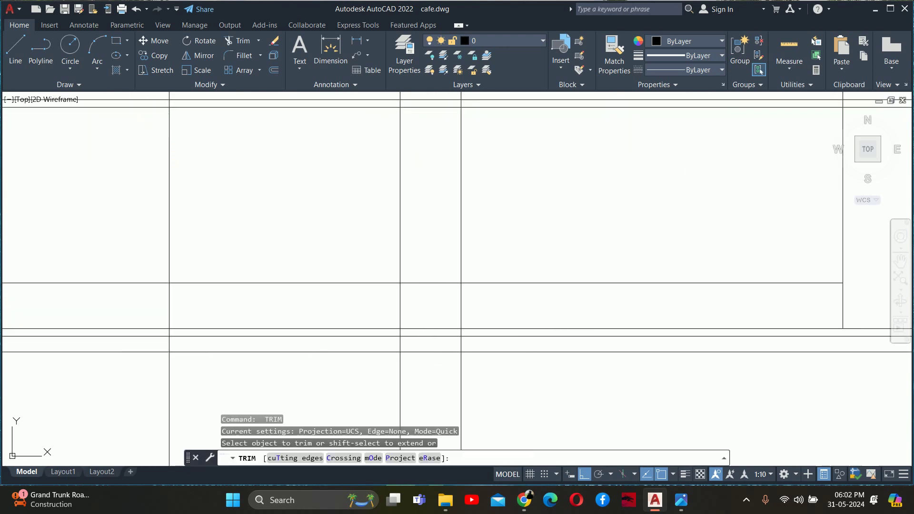
{"action": "left_click", "coordinate": [402, 394]}
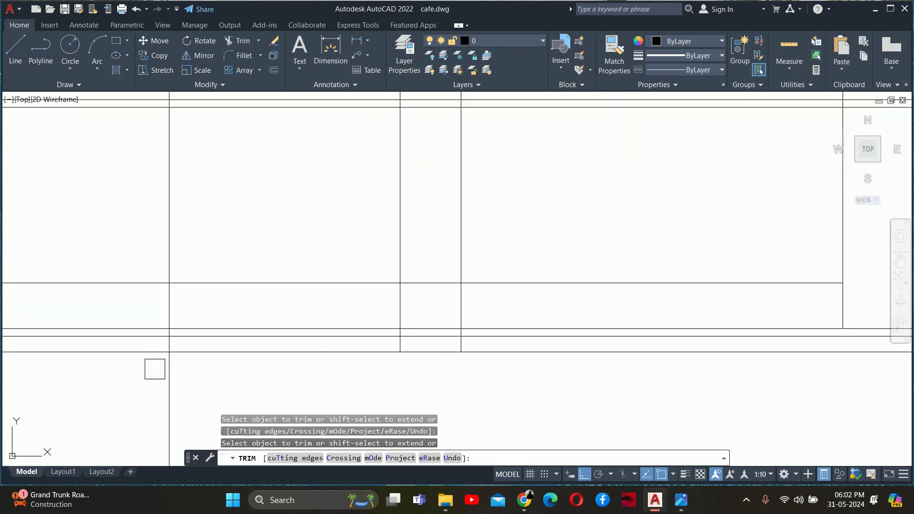
{"action": "scroll", "coordinate": [162, 366], "scroll_direction": "up", "scroll_amount": 2}
{"action": "scroll", "coordinate": [171, 357], "scroll_direction": "up", "scroll_amount": 2}
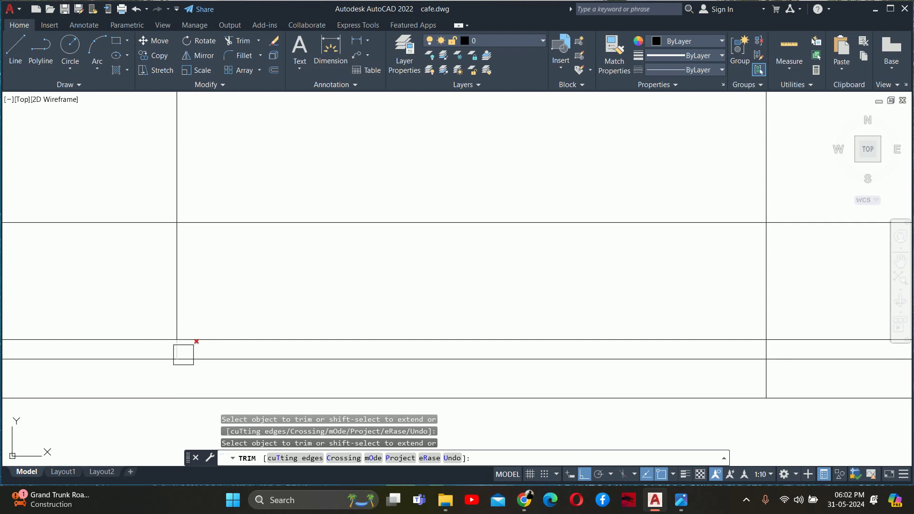
{"action": "scroll", "coordinate": [218, 362], "scroll_direction": "down", "scroll_amount": 2}
{"action": "scroll", "coordinate": [210, 327], "scroll_direction": "up", "scroll_amount": 2}
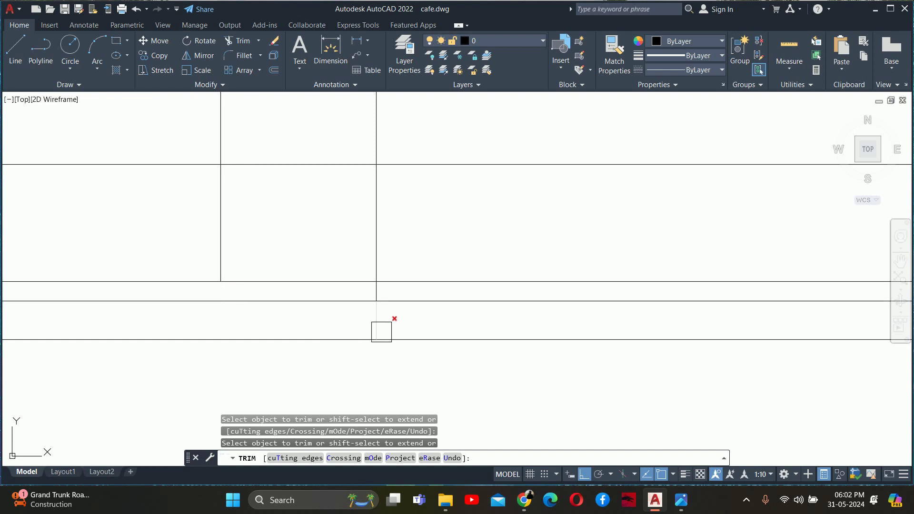
{"action": "scroll", "coordinate": [377, 302], "scroll_direction": "down", "scroll_amount": 3}
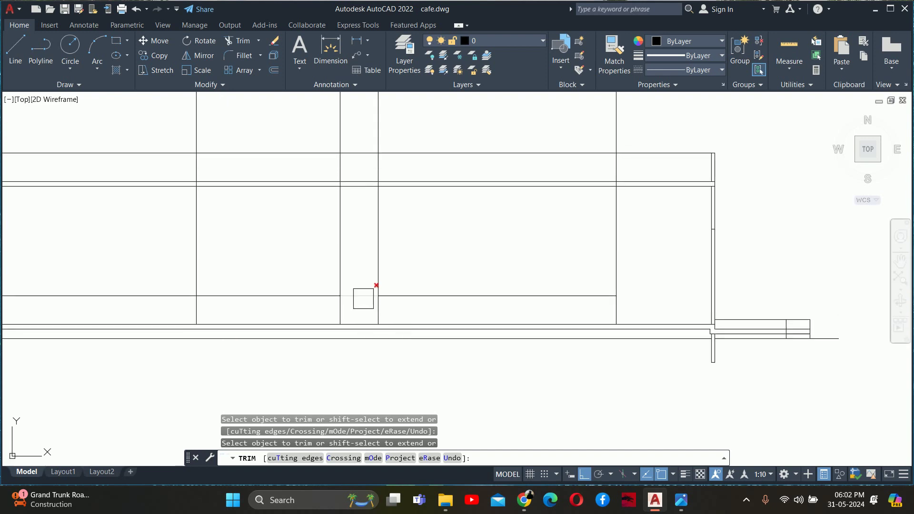
{"action": "scroll", "coordinate": [517, 231], "scroll_direction": "up", "scroll_amount": 3}
{"action": "scroll", "coordinate": [469, 279], "scroll_direction": "down", "scroll_amount": 1}
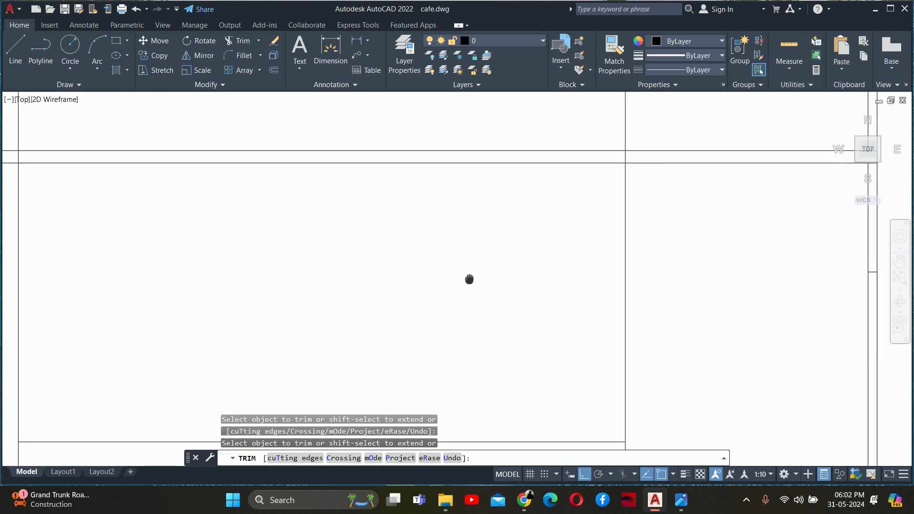
{"action": "left_click", "coordinate": [667, 96]}
{"action": "scroll", "coordinate": [633, 157], "scroll_direction": "up", "scroll_amount": 3}
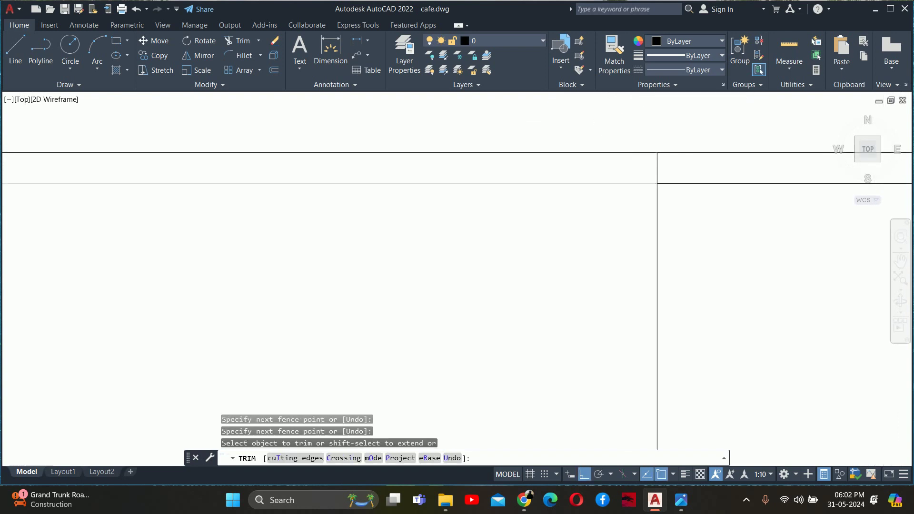
{"action": "scroll", "coordinate": [655, 171], "scroll_direction": "up", "scroll_amount": 3}
{"action": "key", "text": "Return"}
{"action": "scroll", "coordinate": [536, 244], "scroll_direction": "down", "scroll_amount": 3}
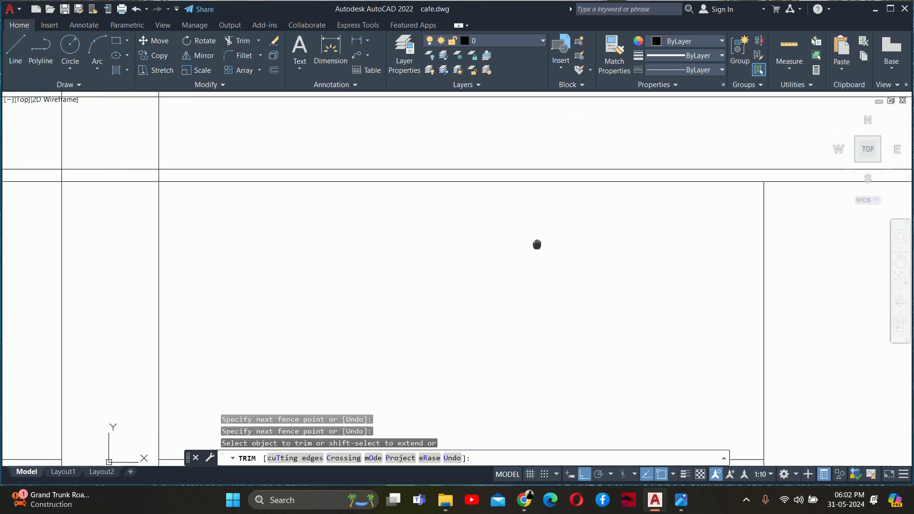
{"action": "scroll", "coordinate": [295, 152], "scroll_direction": "down", "scroll_amount": 2}
{"action": "scroll", "coordinate": [234, 191], "scroll_direction": "up", "scroll_amount": 2}
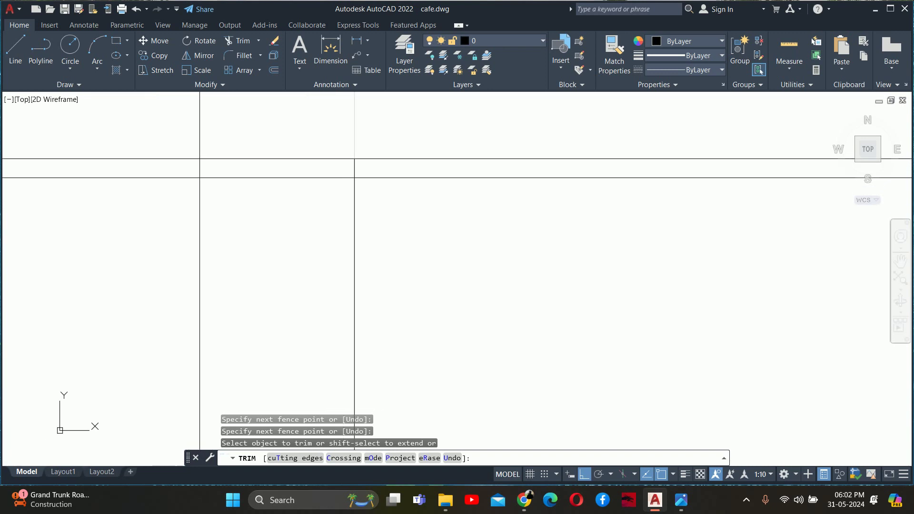
- Fence-trim the upper crossing segments and remove another leftover line segment
{"action": "left_click", "coordinate": [423, 134]}
{"action": "key", "text": "Return"}
{"action": "scroll", "coordinate": [157, 153], "scroll_direction": "up", "scroll_amount": 2}
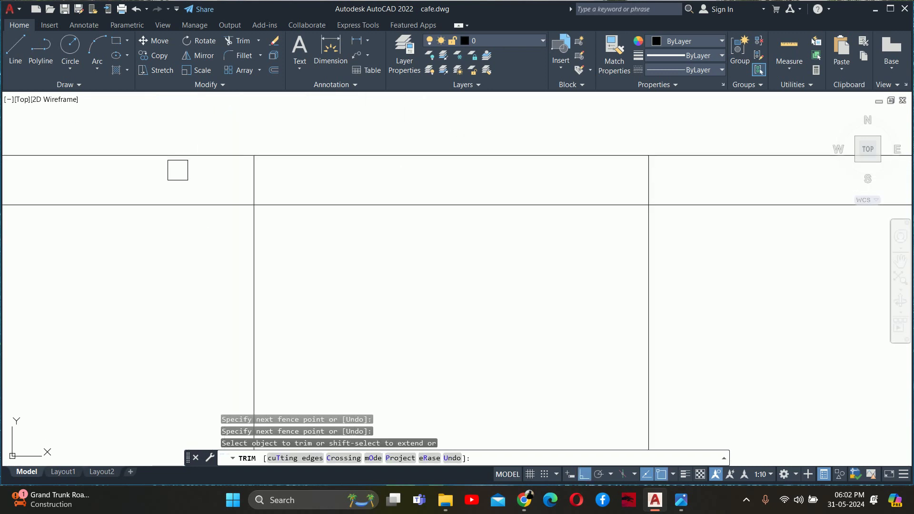
{"action": "left_click", "coordinate": [177, 170]}
{"action": "key", "text": "Return"}
{"action": "scroll", "coordinate": [471, 223], "scroll_direction": "down", "scroll_amount": 4}
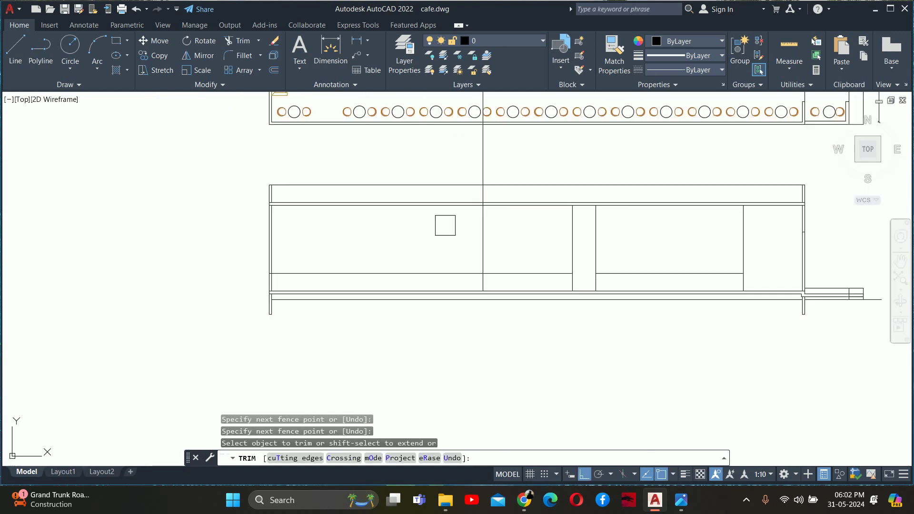
{"action": "scroll", "coordinate": [463, 224], "scroll_direction": "up", "scroll_amount": 3}
{"action": "scroll", "coordinate": [461, 225], "scroll_direction": "up", "scroll_amount": 2}
{"action": "scroll", "coordinate": [363, 263], "scroll_direction": "down", "scroll_amount": 2}
{"action": "scroll", "coordinate": [357, 287], "scroll_direction": "down", "scroll_amount": 1}
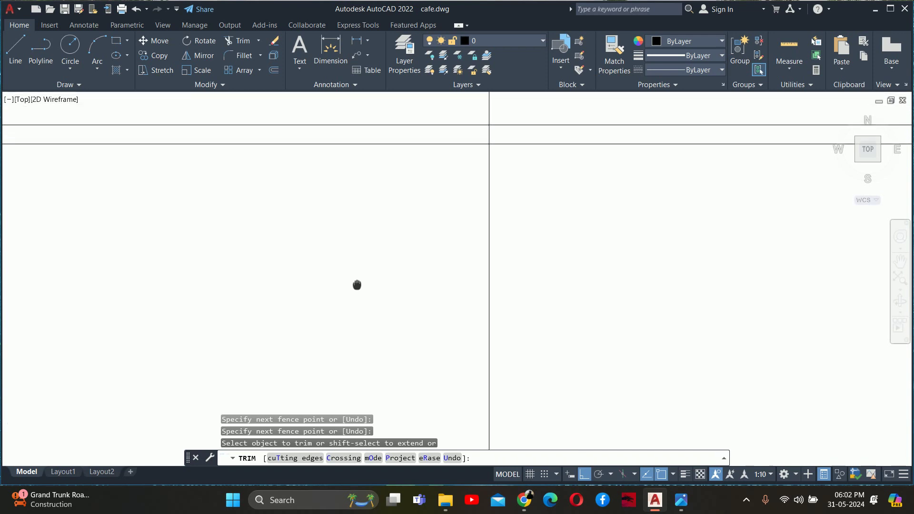
{"action": "scroll", "coordinate": [395, 238], "scroll_direction": "down", "scroll_amount": 1}
{"action": "left_click", "coordinate": [480, 112]}
{"action": "scroll", "coordinate": [483, 138], "scroll_direction": "up", "scroll_amount": 3}
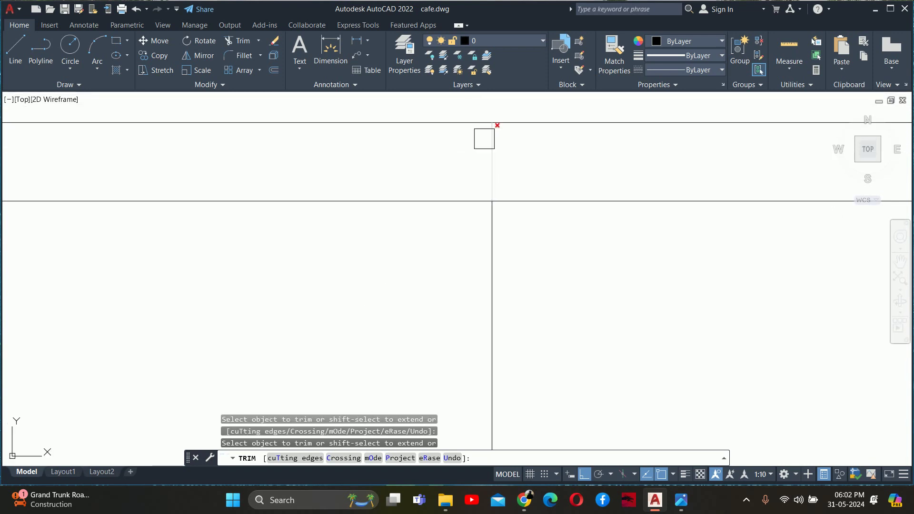
{"action": "scroll", "coordinate": [484, 139], "scroll_direction": "down", "scroll_amount": 2}
{"action": "scroll", "coordinate": [476, 177], "scroll_direction": "down", "scroll_amount": 2}
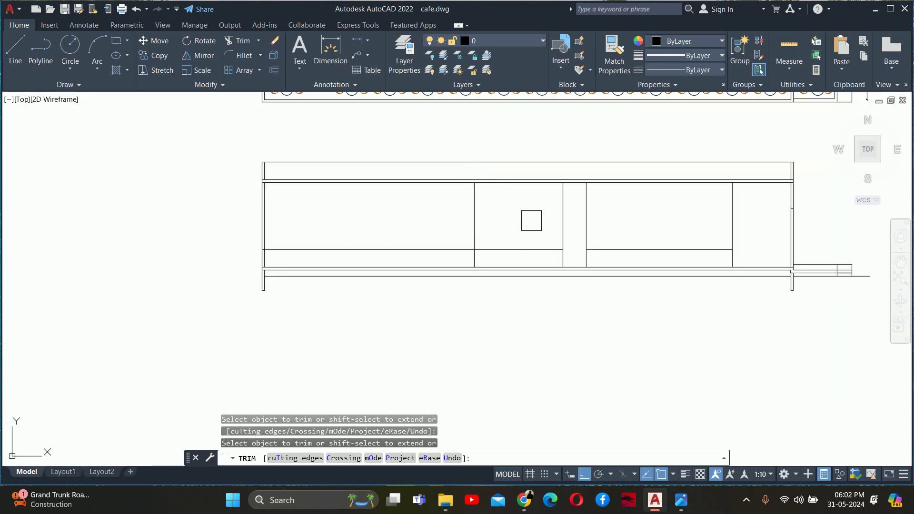
{"action": "key", "text": "Escape"}
- Fence-trim the remaining crossing lines of the elevation and end the Trim command
{"action": "middle_click_drag", "start_coordinate": [519, 220], "coordinate": [450, 219]}
{"action": "type", "text": "tr"}
{"action": "key", "text": "Return"}
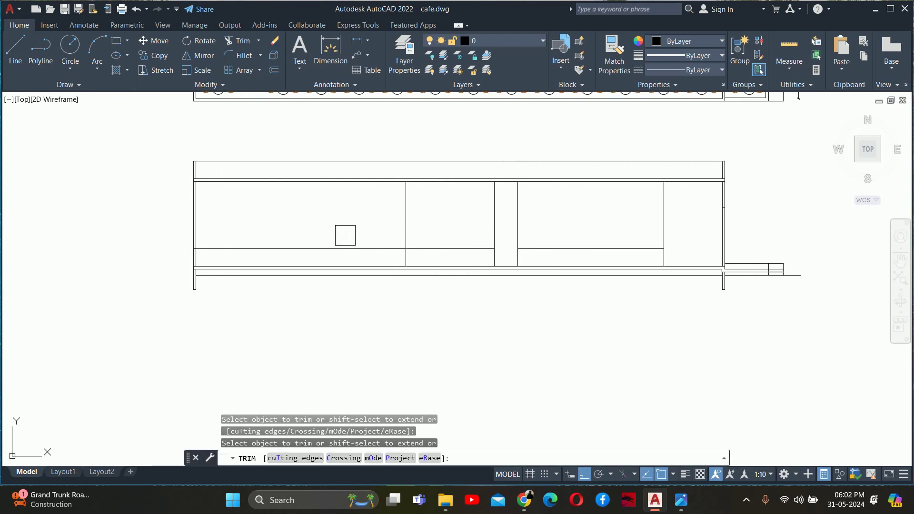
{"action": "left_click", "coordinate": [343, 235]}
{"action": "key", "text": "Return"}
{"action": "key", "text": "Escape"}
{"action": "scroll", "coordinate": [339, 238], "scroll_direction": "down", "scroll_amount": 3}
- Offset the counter line 4' upward to set the counter top height
{"action": "scroll", "coordinate": [337, 240], "scroll_direction": "down", "scroll_amount": 1}
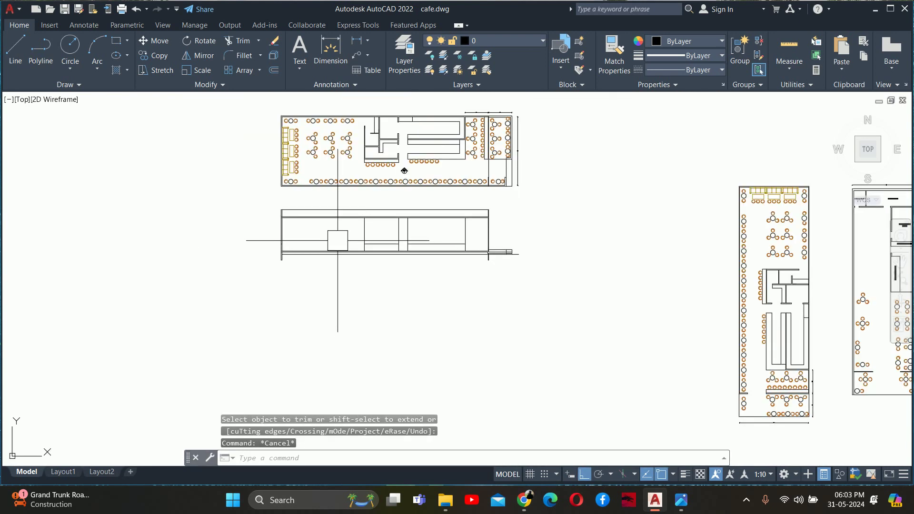
{"action": "scroll", "coordinate": [446, 238], "scroll_direction": "up", "scroll_amount": 6}
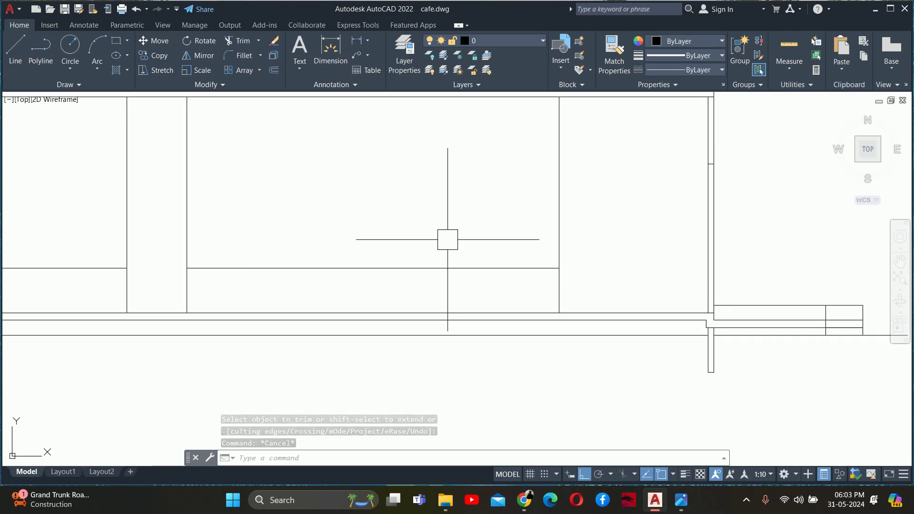
{"action": "type", "text": "o"}
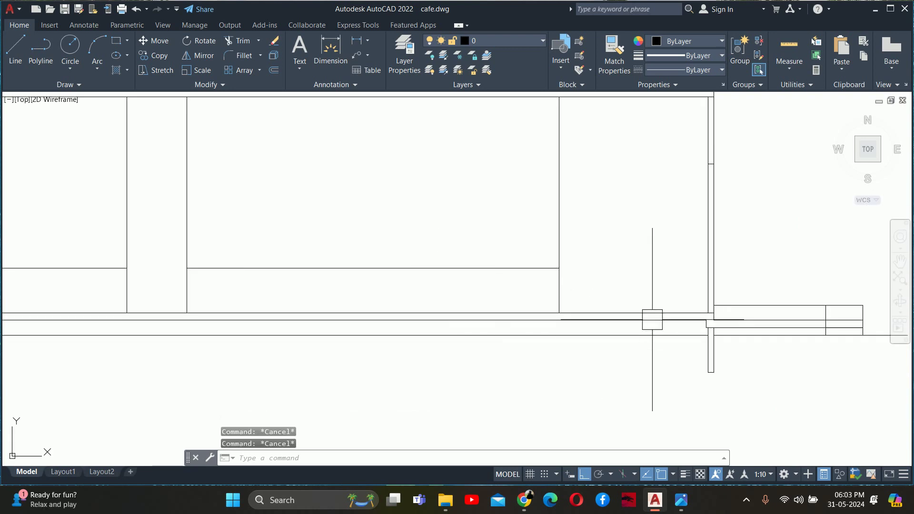
{"action": "key", "text": "Return"}
{"action": "type", "text": "4'"}
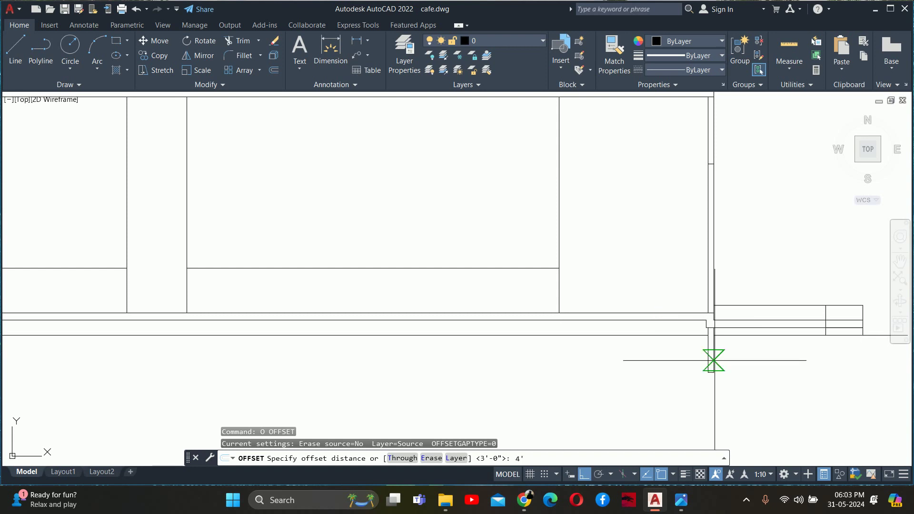
{"action": "key", "text": "Return"}
{"action": "scroll", "coordinate": [722, 333], "scroll_direction": "up", "scroll_amount": 3}
{"action": "left_click", "coordinate": [627, 260]}
{"action": "scroll", "coordinate": [596, 277], "scroll_direction": "up", "scroll_amount": 3}
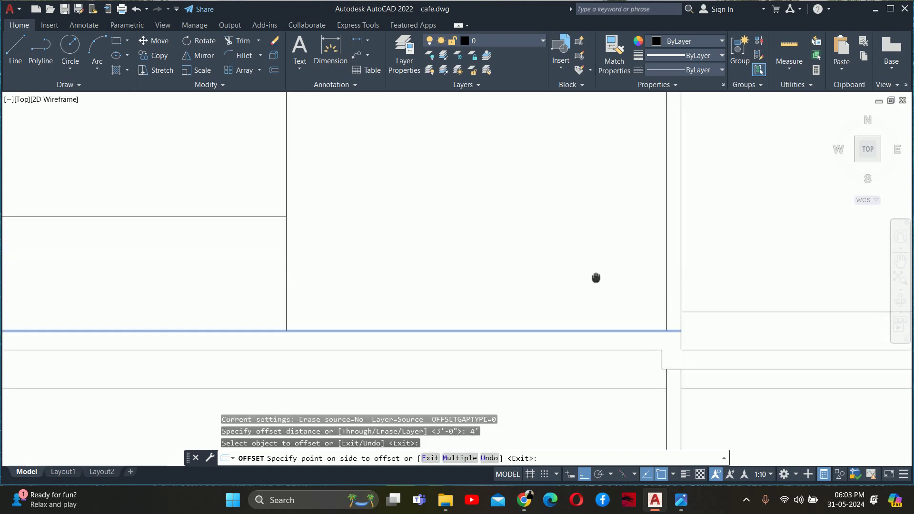
{"action": "scroll", "coordinate": [567, 274], "scroll_direction": "up", "scroll_amount": 3}
{"action": "left_click", "coordinate": [616, 316]}
{"action": "key", "text": "Escape"}
{"action": "scroll", "coordinate": [522, 355], "scroll_direction": "up", "scroll_amount": 2}
- Trim the overhanging end of the new counter top line
{"action": "type", "text": "tr"}
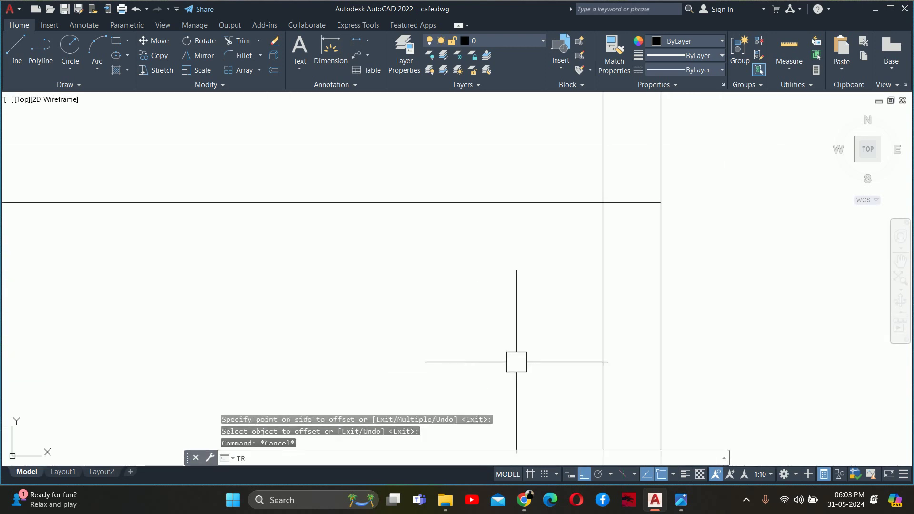
{"action": "key", "text": "Return"}
{"action": "left_click", "coordinate": [616, 202]}
{"action": "key", "text": "Escape"}
{"action": "scroll", "coordinate": [595, 224], "scroll_direction": "down", "scroll_amount": 3}
{"action": "scroll", "coordinate": [523, 281], "scroll_direction": "down", "scroll_amount": 3}
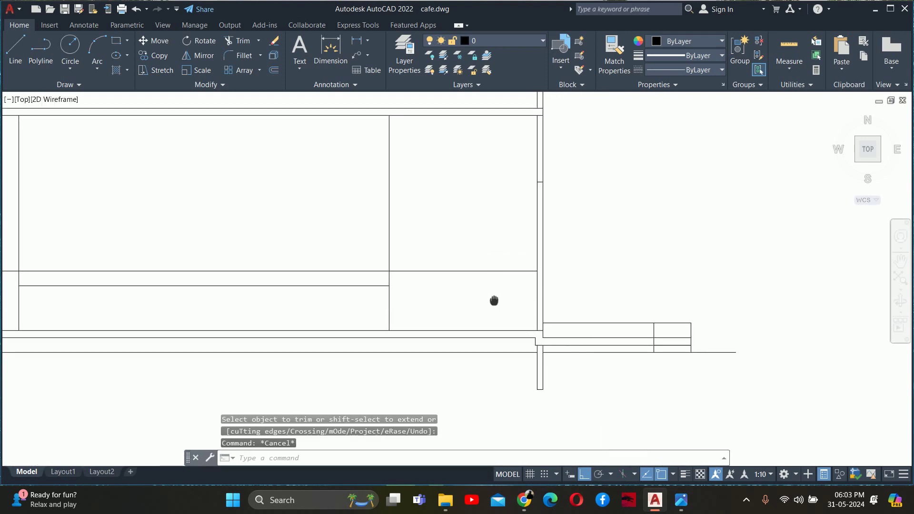
{"action": "scroll", "coordinate": [493, 300], "scroll_direction": "down", "scroll_amount": 3}
{"action": "key", "text": "Escape"}
{"action": "key", "text": "Escape"}
- Start a vertical construction line (XL) linking the plan to the elevation
{"action": "type", "text": "xl"}
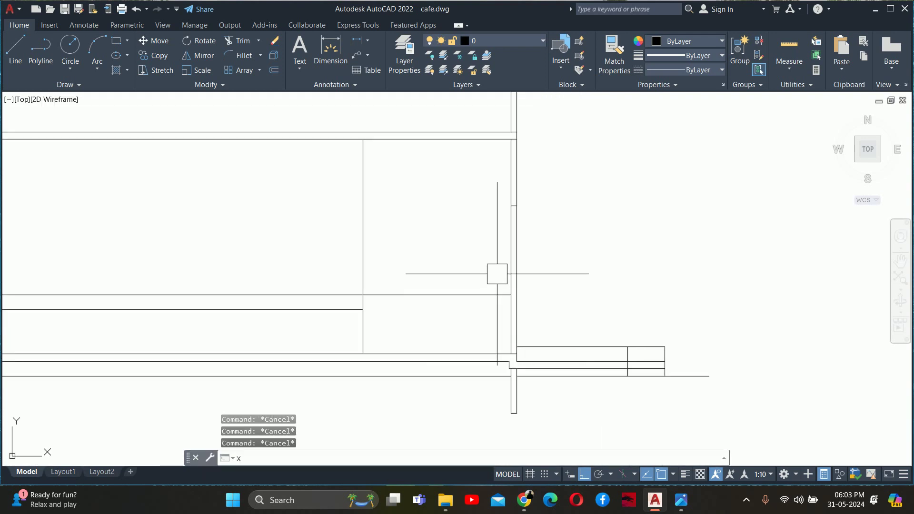
{"action": "key", "text": "Return"}
{"action": "type", "text": "v"}
{"action": "key", "text": "Return"}
{"action": "scroll", "coordinate": [493, 267], "scroll_direction": "down", "scroll_amount": 2}
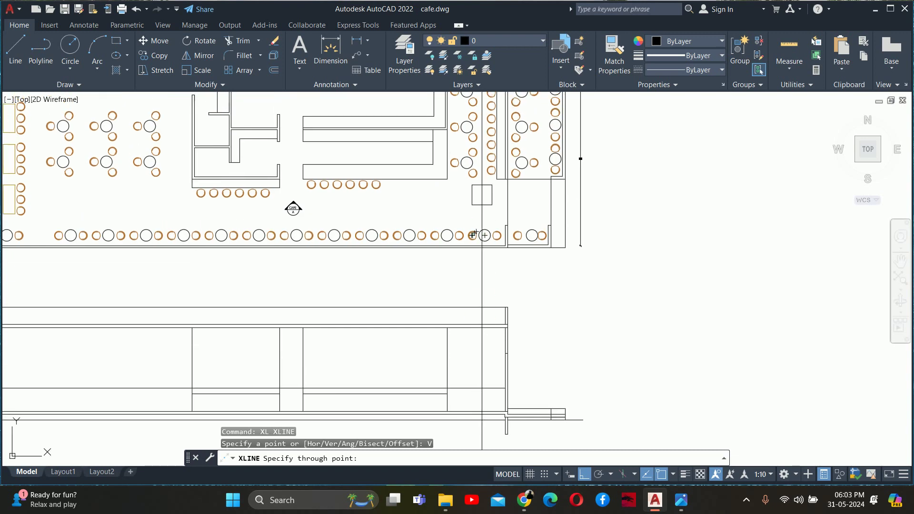
{"action": "scroll", "coordinate": [493, 175], "scroll_direction": "up", "scroll_amount": 2}
{"action": "scroll", "coordinate": [488, 286], "scroll_direction": "down", "scroll_amount": 2}
{"action": "scroll", "coordinate": [478, 309], "scroll_direction": "up", "scroll_amount": 3}
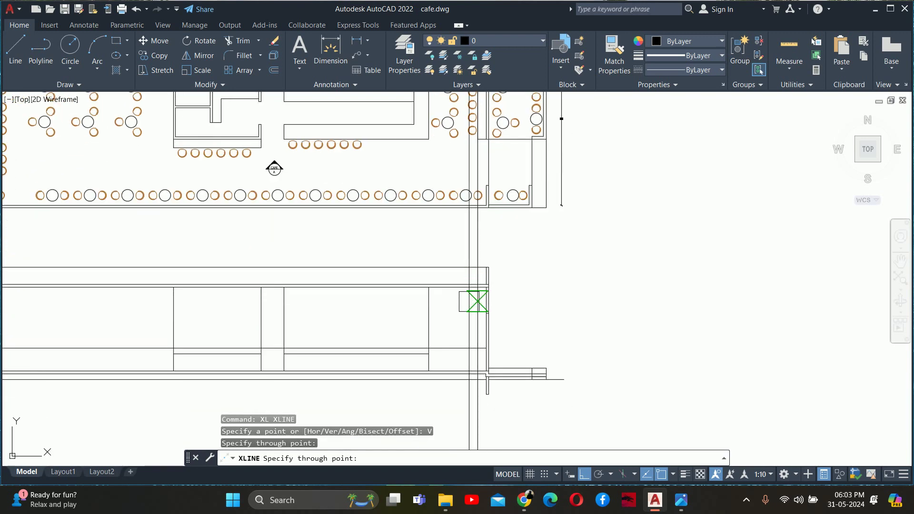
{"action": "scroll", "coordinate": [478, 371], "scroll_direction": "up", "scroll_amount": 3}
{"action": "key", "text": "Escape"}
- Trim two extra line segments at the counter corner, then switch to the Pinterest reference
{"action": "mouse_move", "coordinate": [477, 371]}
{"action": "middle_mouse_down"}
{"action": "mouse_move", "coordinate": [491, 378]}
{"action": "mouse_move", "coordinate": [313, 350]}
{"action": "mouse_move", "coordinate": [269, 394]}
{"action": "middle_mouse_up"}
{"action": "scroll", "coordinate": [312, 351], "scroll_direction": "up", "scroll_amount": 3}
{"action": "type", "text": "tr"}
{"action": "key", "text": "Return"}
{"action": "left_click", "coordinate": [358, 238]}
{"action": "left_click", "coordinate": [255, 280]}
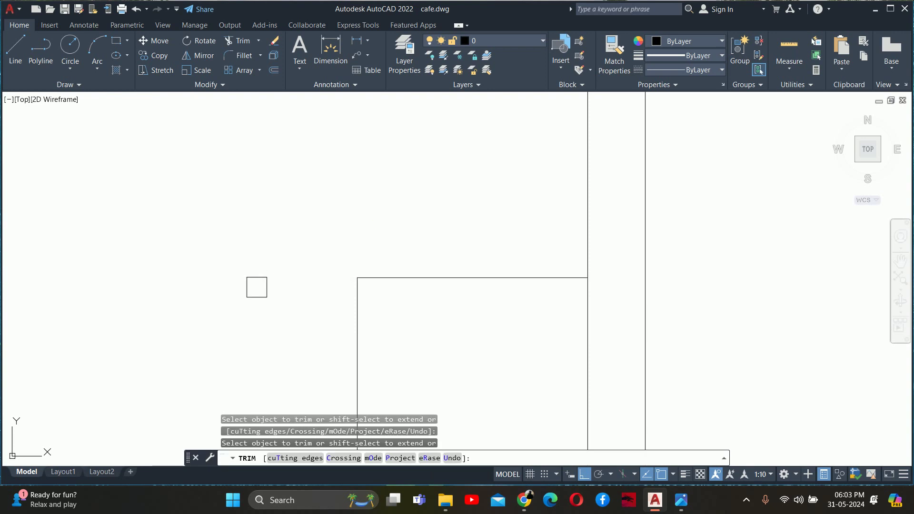
{"action": "key", "text": "Escape"}
{"action": "scroll", "coordinate": [254, 280], "scroll_direction": "down", "scroll_amount": 3}
{"action": "middle_click_drag", "start_coordinate": [253, 280], "coordinate": [462, 265]}
{"action": "key", "text": "Escape"}
{"action": "key", "text": "Escape"}
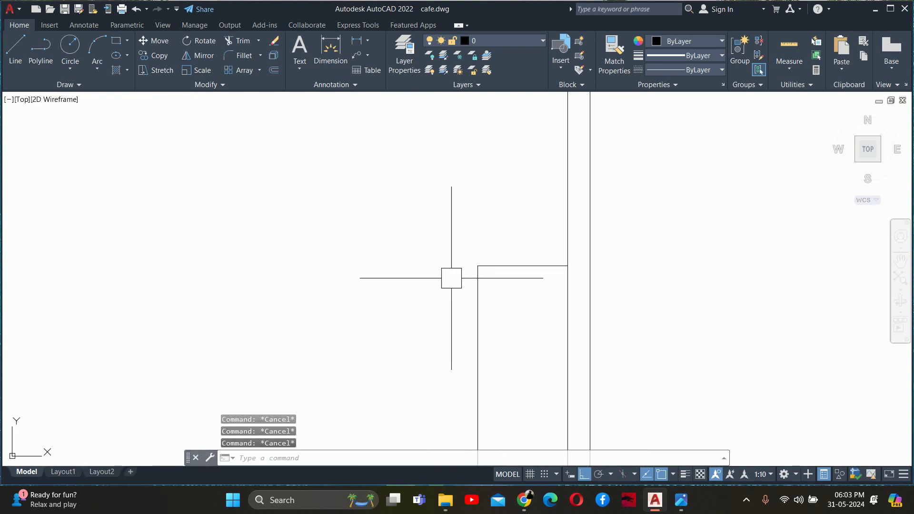
{"action": "left_click", "coordinate": [525, 504]}
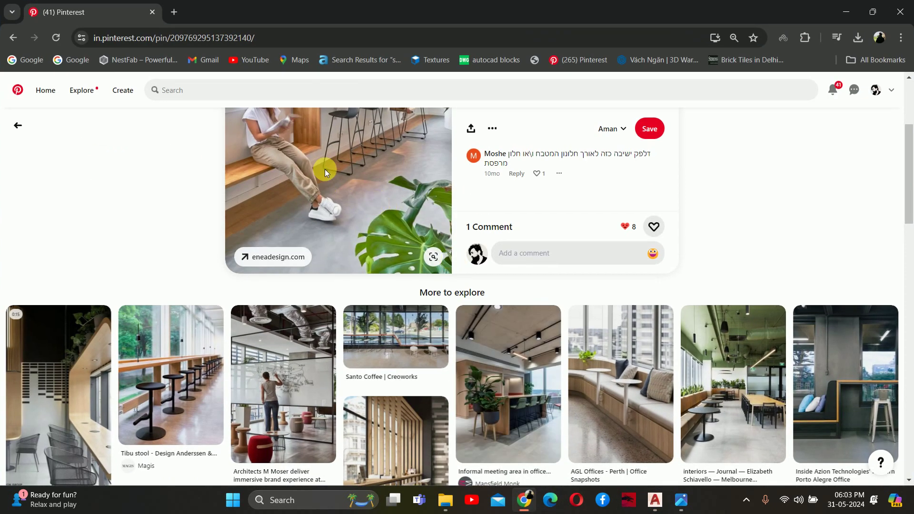
- Revisit the earlier Pinterest pin of bar stools along a window counter, then minimise Chrome
{"action": "scroll", "coordinate": [323, 171], "scroll_direction": "up", "scroll_amount": 4}
{"action": "left_click", "coordinate": [17, 125]}
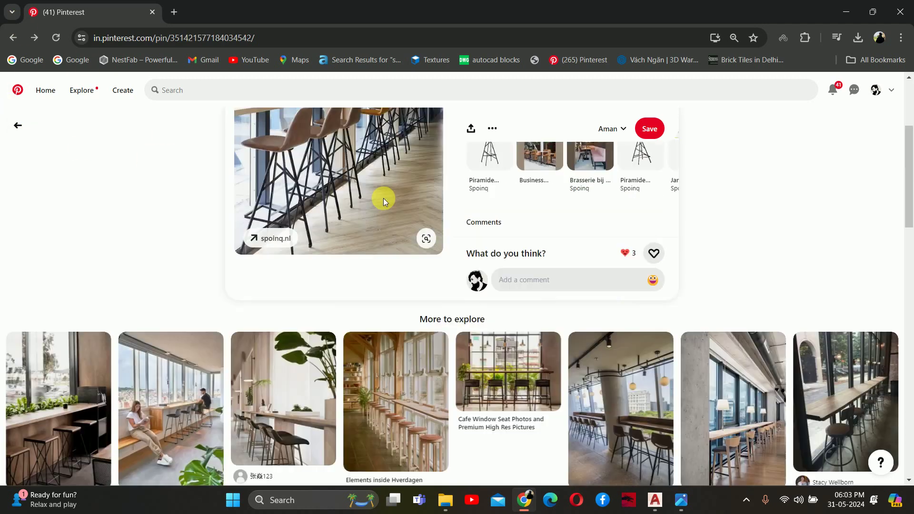
{"action": "scroll", "coordinate": [300, 166], "scroll_direction": "up", "scroll_amount": 3}
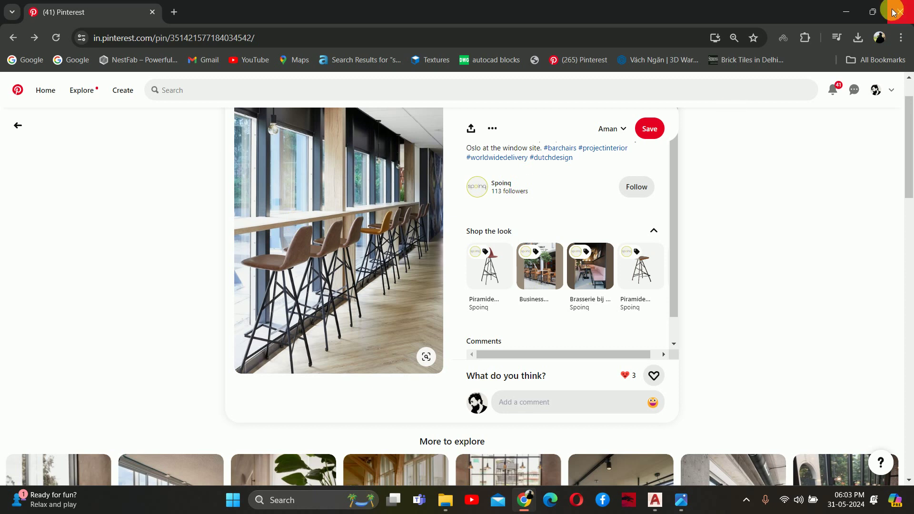
{"action": "left_click", "coordinate": [845, 12]}
{"action": "key", "text": "Escape"}
{"action": "key", "text": "Escape"}
{"action": "key", "text": "Escape"}
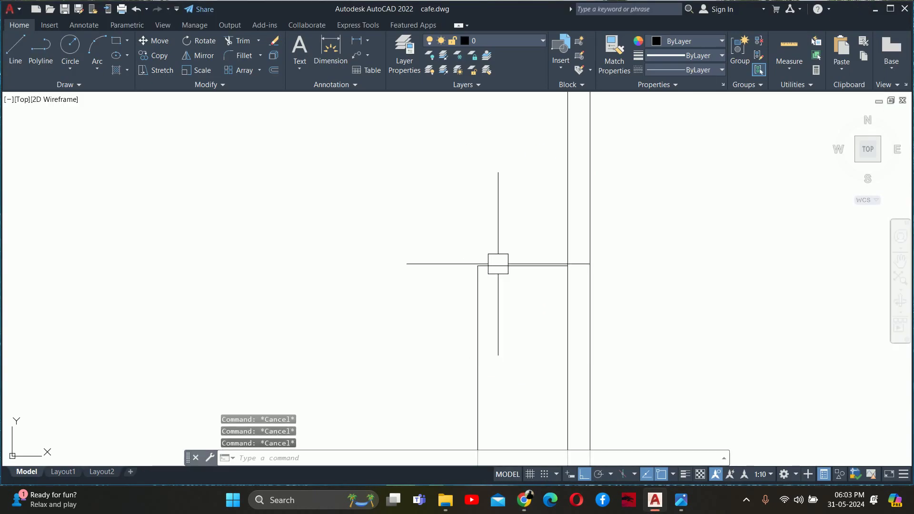
- Offset the counter top line 2 units downward to give it thickness
{"action": "type", "text": "o"}
{"action": "key", "text": "Return"}
{"action": "type", "text": "2"}
{"action": "key", "text": "Return"}
{"action": "left_click", "coordinate": [498, 263]}
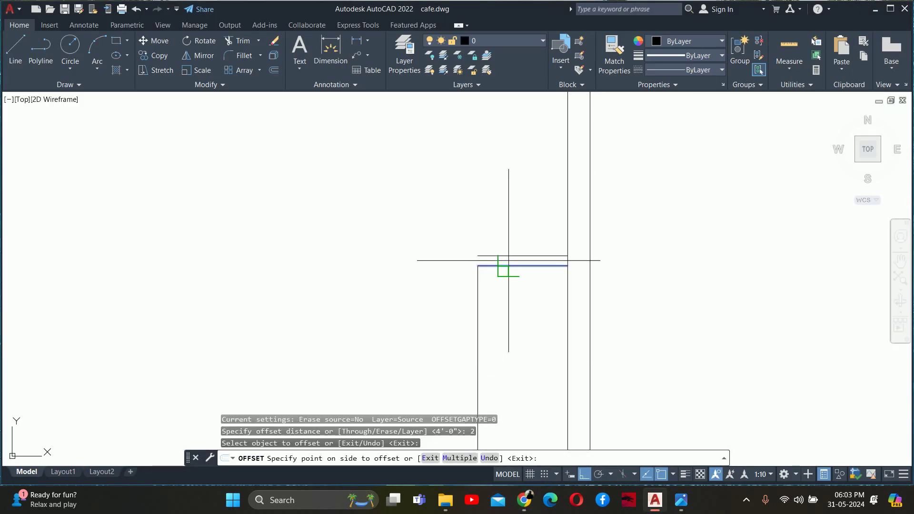
{"action": "left_click", "coordinate": [509, 302]}
{"action": "key", "text": "Escape"}
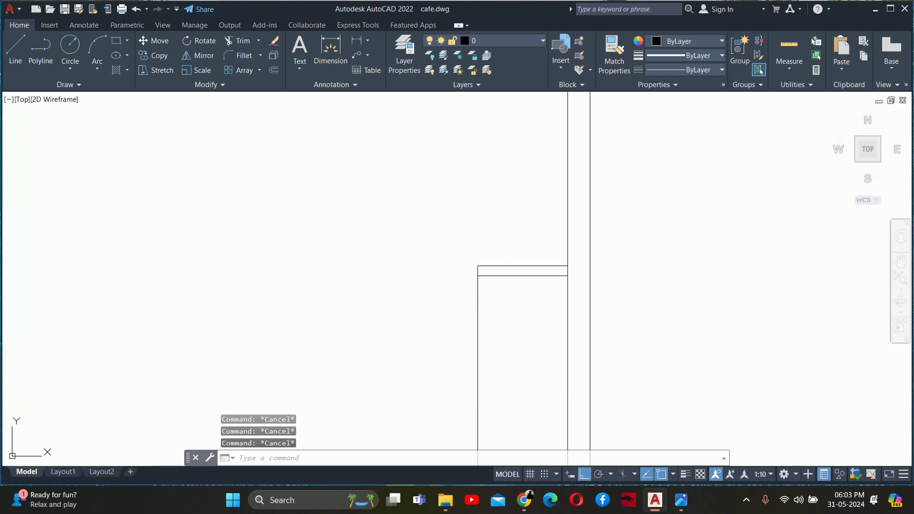
- Trim the new lower line to a short ledge at the wall
{"action": "type", "text": "tr"}
{"action": "key", "text": "Return"}
{"action": "scroll", "coordinate": [522, 313], "scroll_direction": "down", "scroll_amount": 2}
{"action": "scroll", "coordinate": [522, 312], "scroll_direction": "down", "scroll_amount": 3}
{"action": "key", "text": "Escape"}
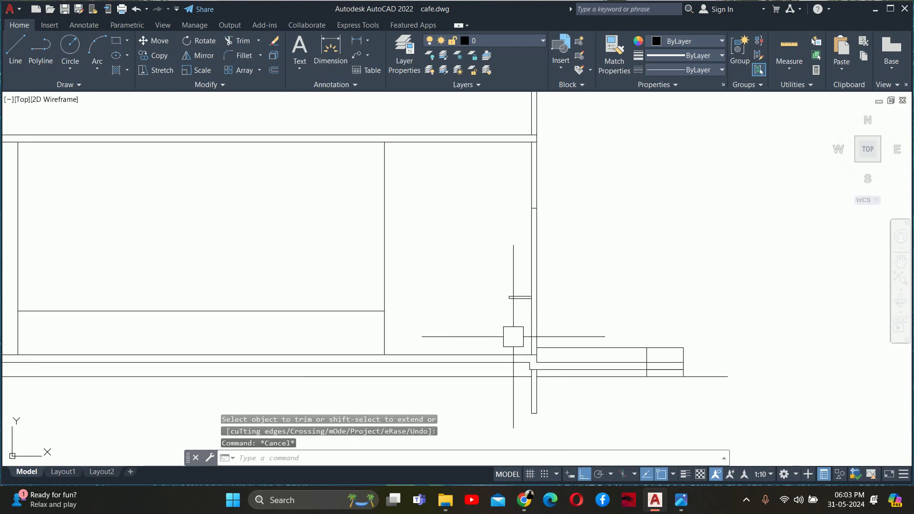
{"action": "key", "text": "Escape"}
{"action": "key", "text": "Escape"}
{"action": "scroll", "coordinate": [496, 331], "scroll_direction": "up", "scroll_amount": 2}
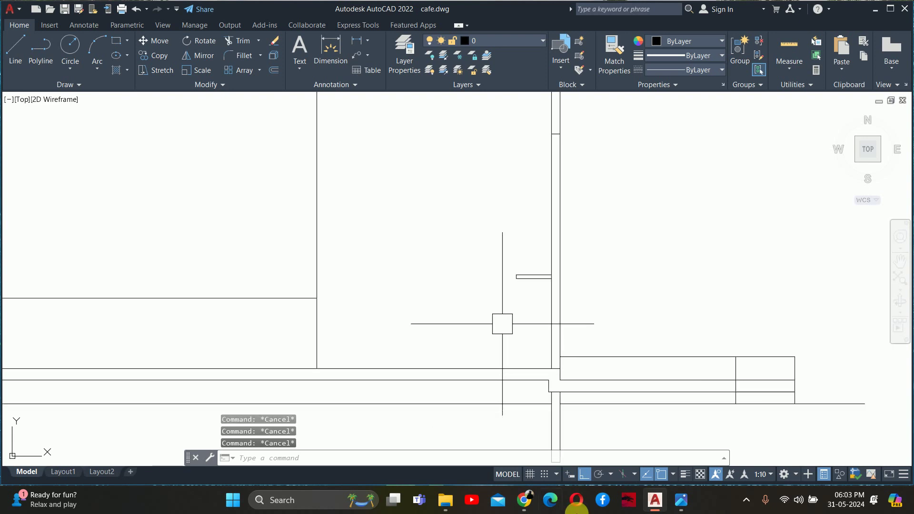
- In a new Chrome tab, search Google for CADBLOCKS and open the cad-block.com result
{"action": "left_click", "coordinate": [524, 505]}
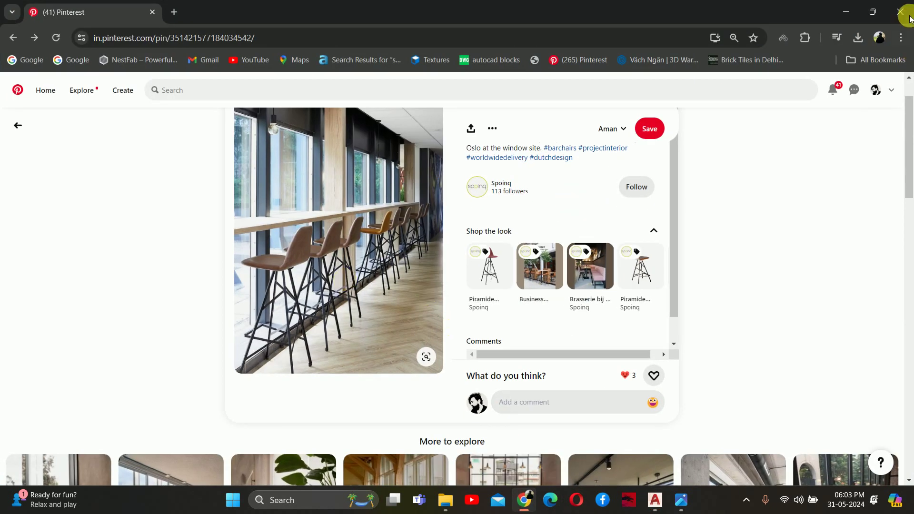
{"action": "left_click", "coordinate": [854, 10]}
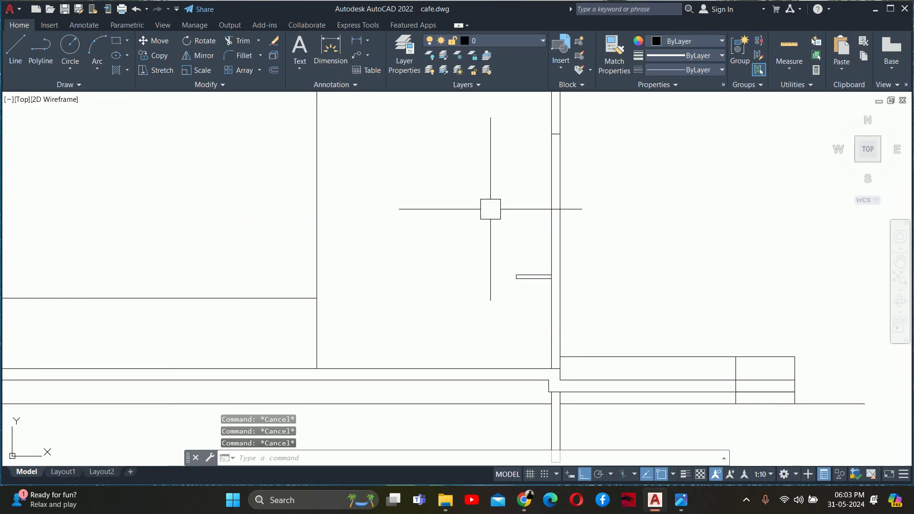
{"action": "left_click", "coordinate": [524, 499]}
{"action": "left_click", "coordinate": [174, 13]}
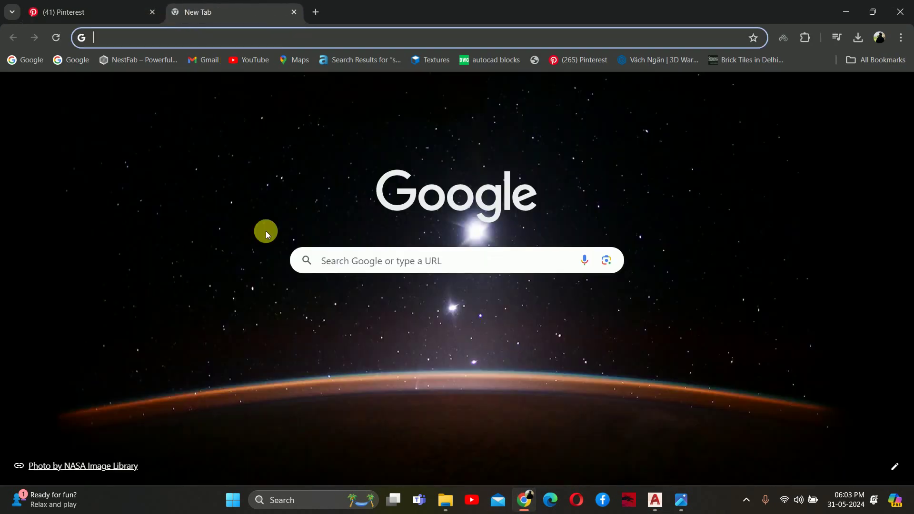
{"action": "left_click", "coordinate": [348, 259]}
{"action": "type", "text": "CAD"}
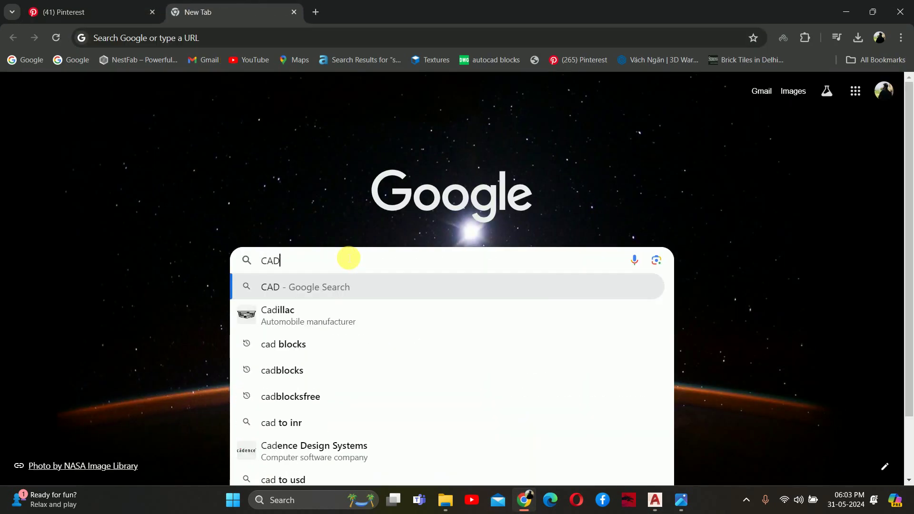
{"action": "type", "text": "BLOCKSfree"}
{"action": "key", "text": "Return"}
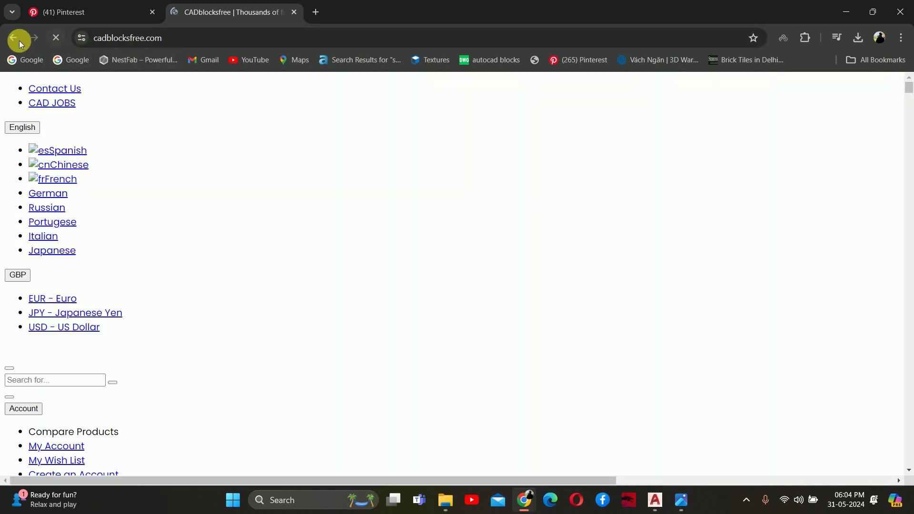
{"action": "left_click", "coordinate": [14, 38]}
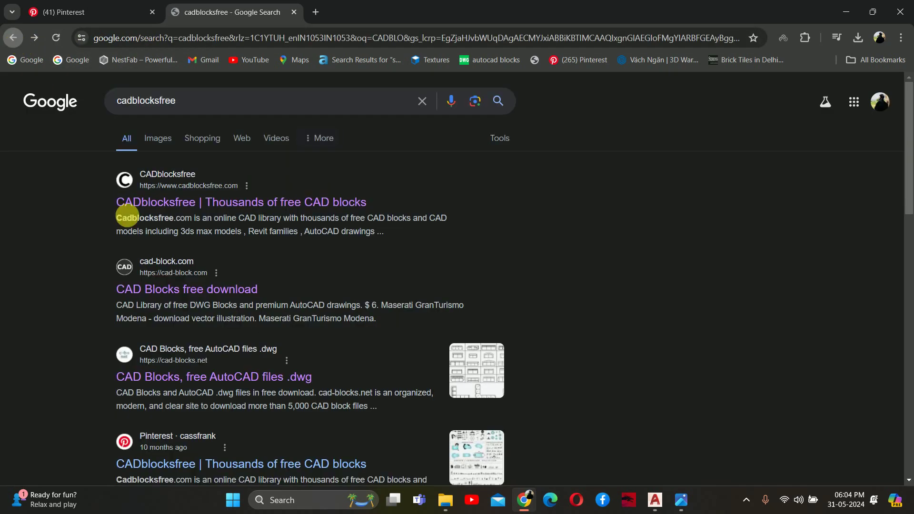
{"action": "left_click", "coordinate": [211, 290]}
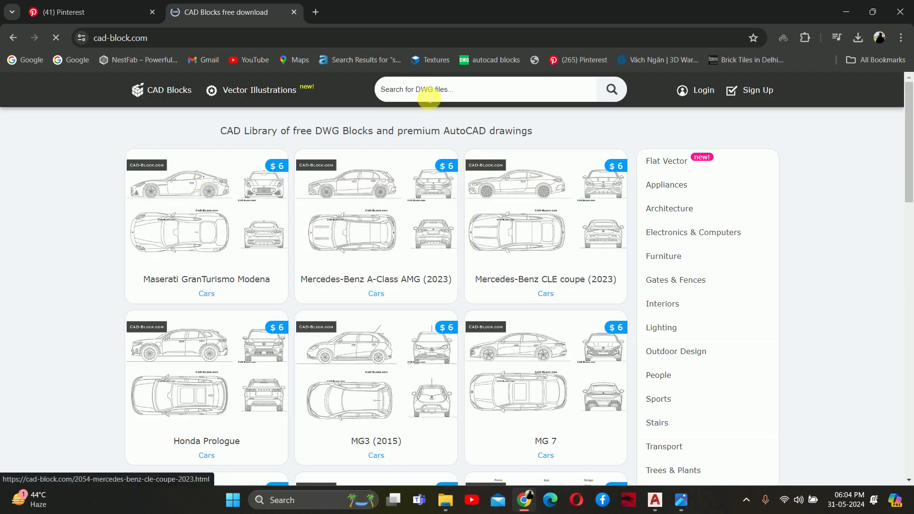
- Search cad-block.com for chair side view and browse the Armchairs block set page
{"action": "left_click", "coordinate": [424, 94]}
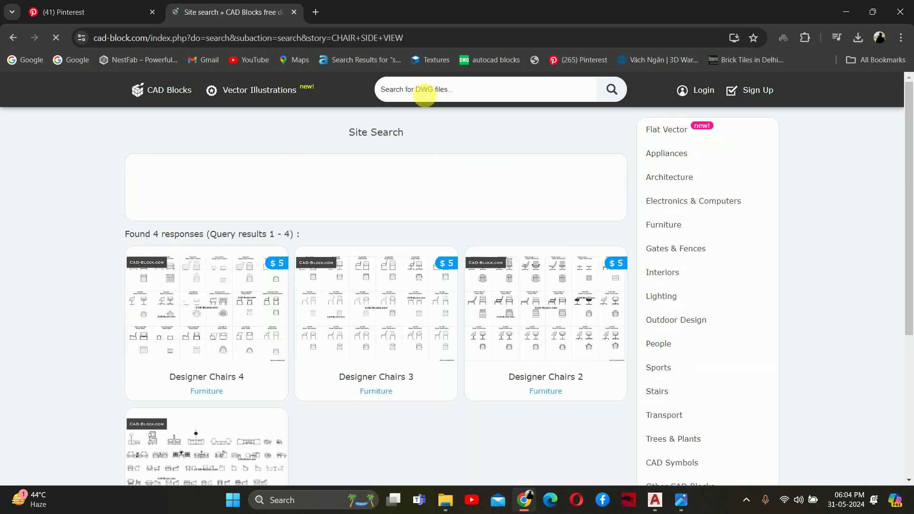
{"action": "scroll", "coordinate": [454, 146], "scroll_direction": "down", "scroll_amount": 3}
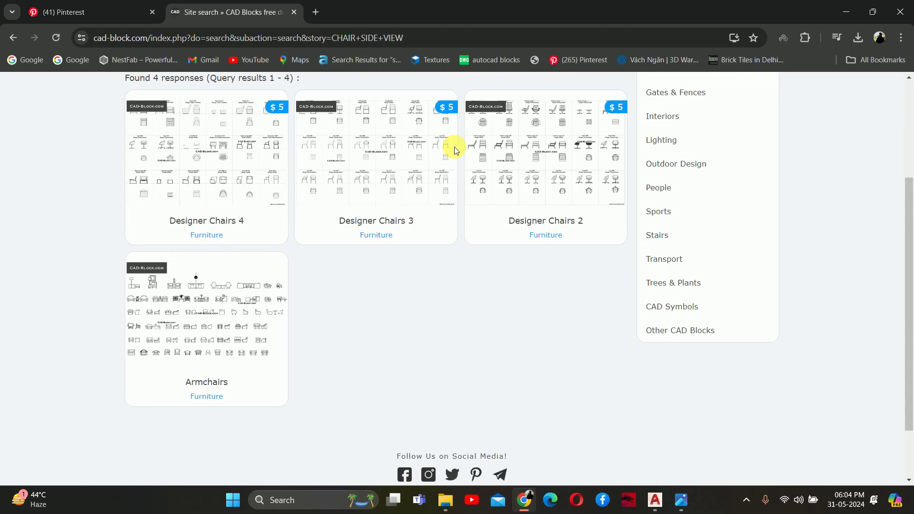
{"action": "scroll", "coordinate": [393, 175], "scroll_direction": "down", "scroll_amount": 2}
{"action": "left_click", "coordinate": [184, 256]}
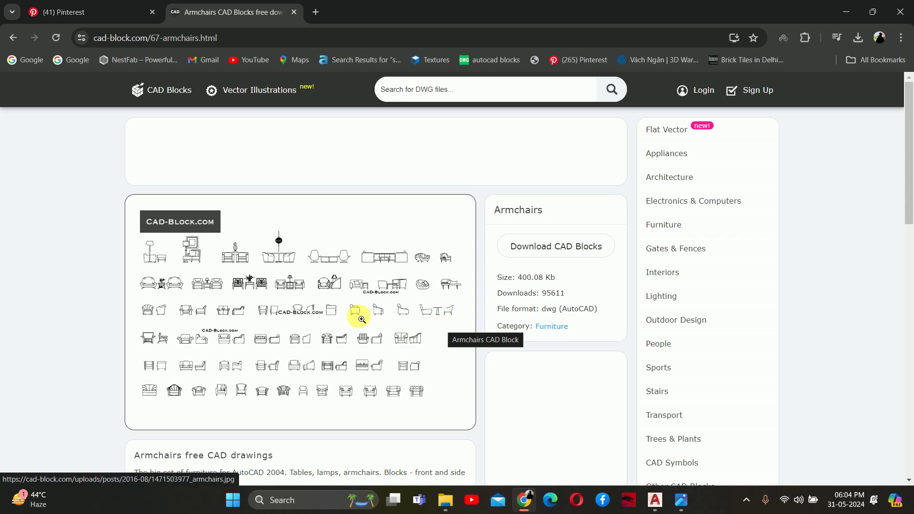
{"action": "scroll", "coordinate": [312, 292], "scroll_direction": "down", "scroll_amount": 6}
{"action": "scroll", "coordinate": [312, 291], "scroll_direction": "down", "scroll_amount": 2}
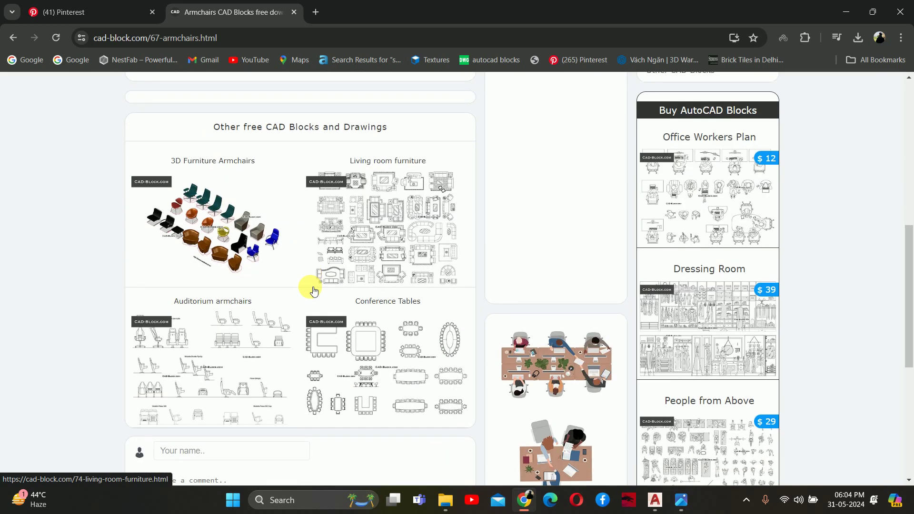
{"action": "scroll", "coordinate": [314, 291], "scroll_direction": "down", "scroll_amount": 5}
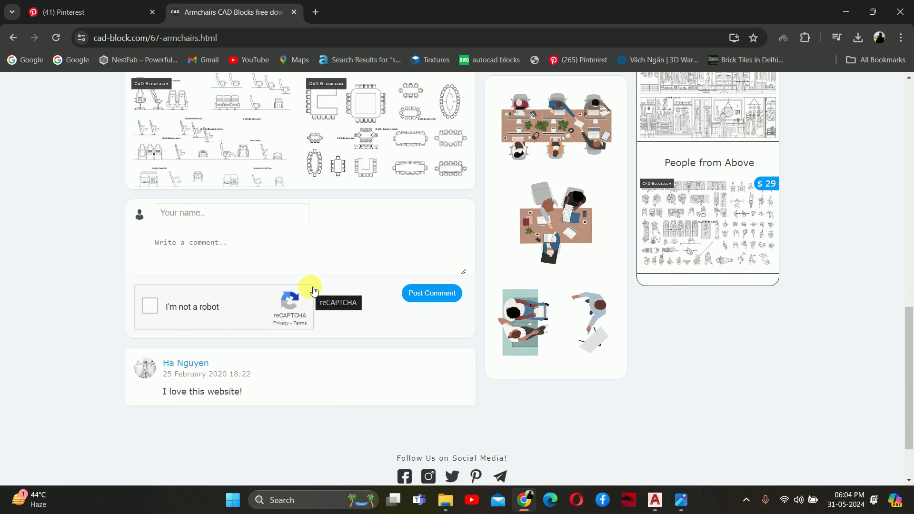
{"action": "scroll", "coordinate": [312, 286], "scroll_direction": "up", "scroll_amount": 5}
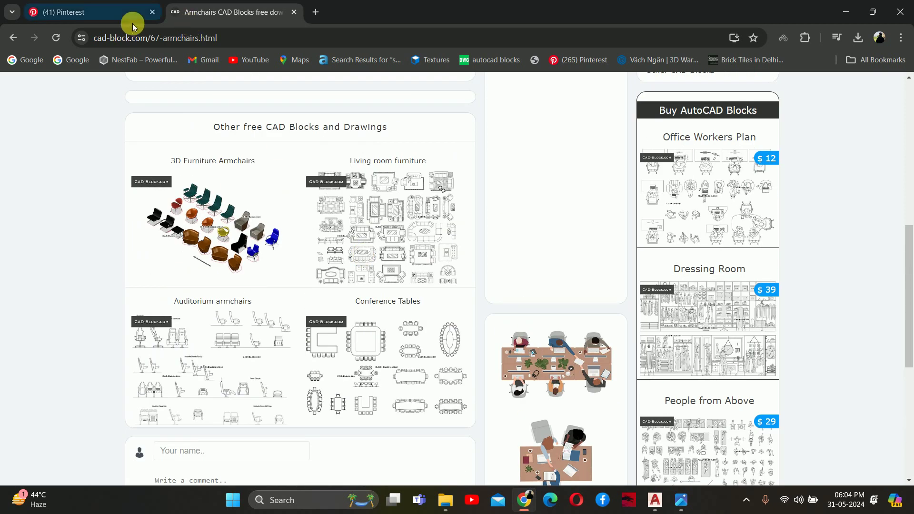
- In a new tab, rerun the cadblocksfree Google search and scroll its results
{"action": "left_click", "coordinate": [316, 11]}
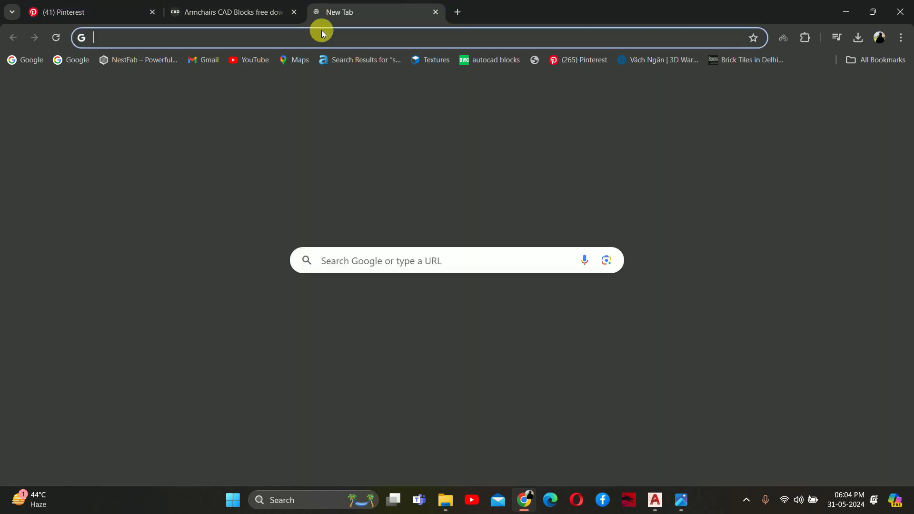
{"action": "left_click", "coordinate": [379, 260]}
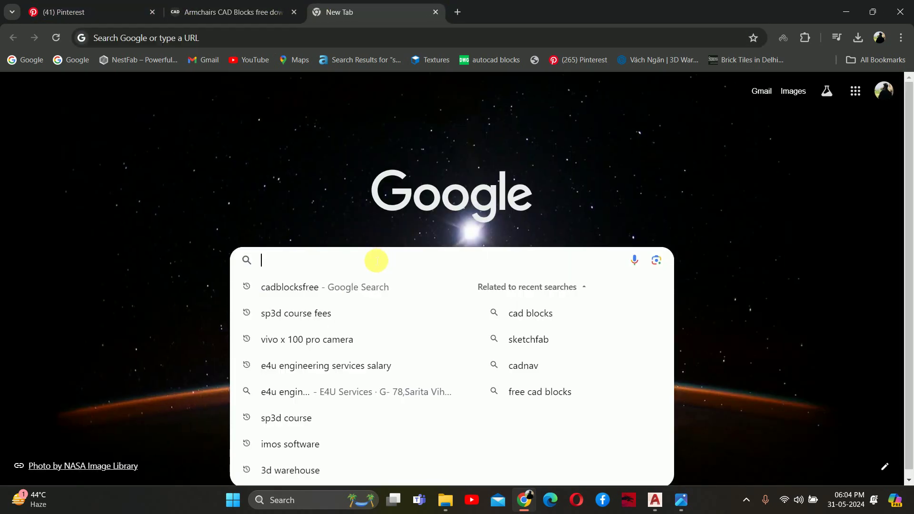
{"action": "left_click", "coordinate": [317, 288]}
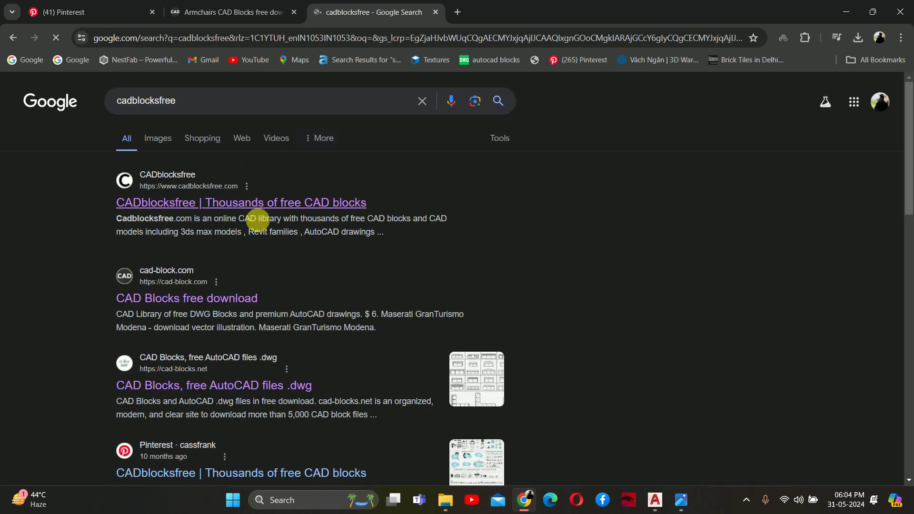
{"action": "scroll", "coordinate": [257, 220], "scroll_direction": "down", "scroll_amount": 2}
{"action": "scroll", "coordinate": [286, 260], "scroll_direction": "down", "scroll_amount": 2}
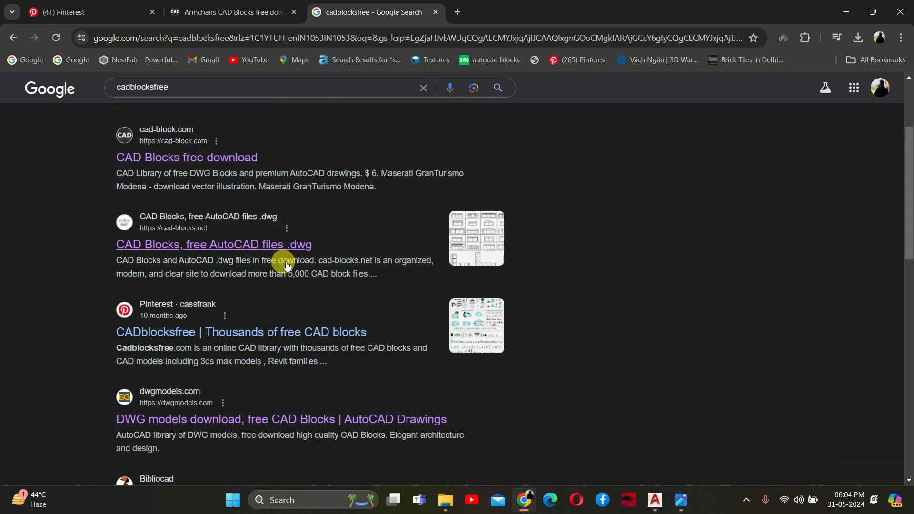
{"action": "scroll", "coordinate": [283, 276], "scroll_direction": "down", "scroll_amount": 3}
{"action": "scroll", "coordinate": [281, 300], "scroll_direction": "up", "scroll_amount": 5}
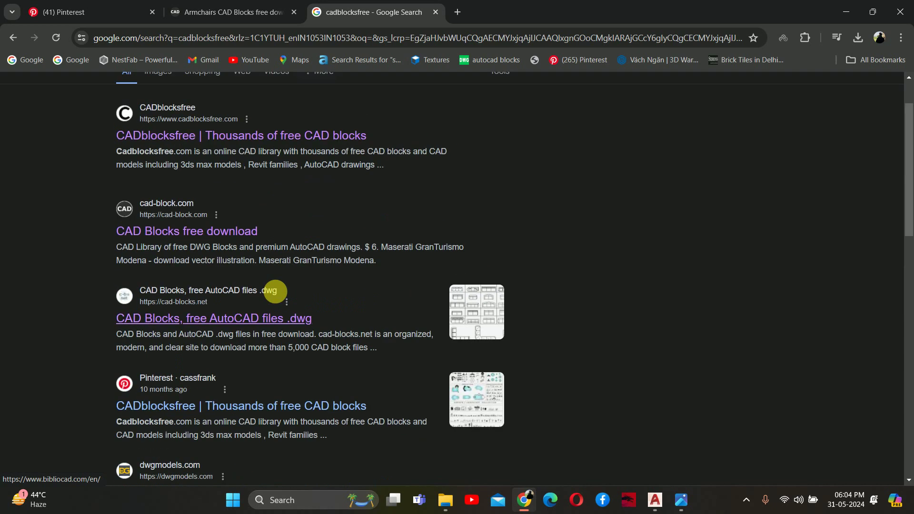
{"action": "scroll", "coordinate": [283, 304], "scroll_direction": "up", "scroll_amount": 1}
- Change the query to cadblockS.NET and open the cad-blocks.net result
{"action": "left_click", "coordinate": [225, 109]}
{"action": "key", "text": "BackSpace"}
{"action": "key", "text": "BackSpace"}
{"action": "key", "text": "BackSpace"}
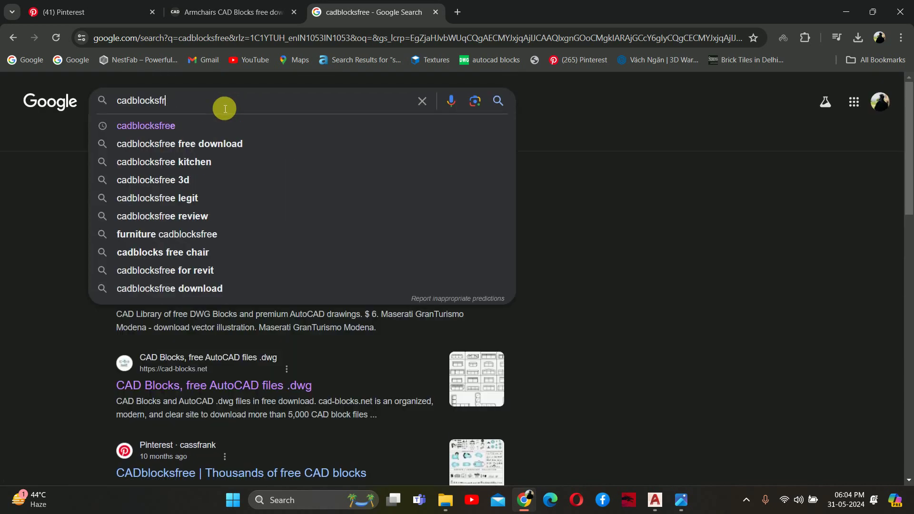
{"action": "key", "text": "BackSpace"}
{"action": "key", "text": "BackSpace"}
{"action": "type", "text": "S"}
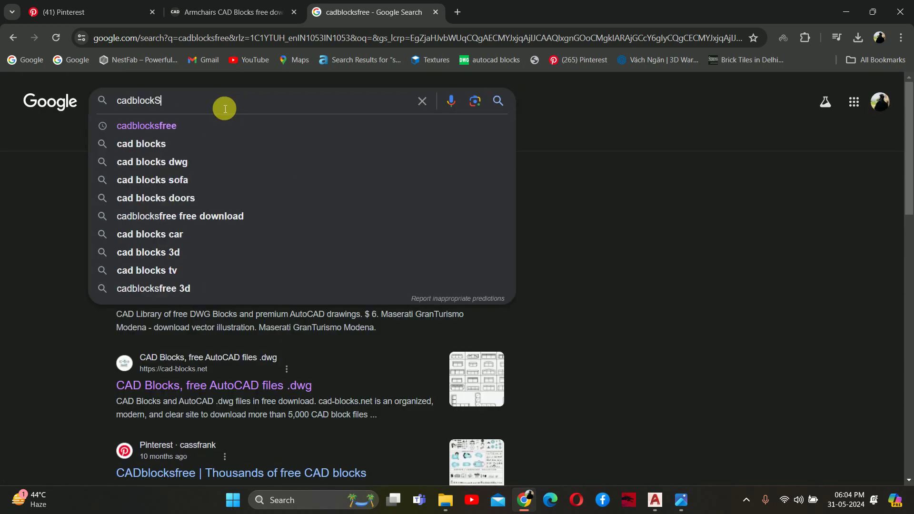
{"action": "type", "text": ".NET"}
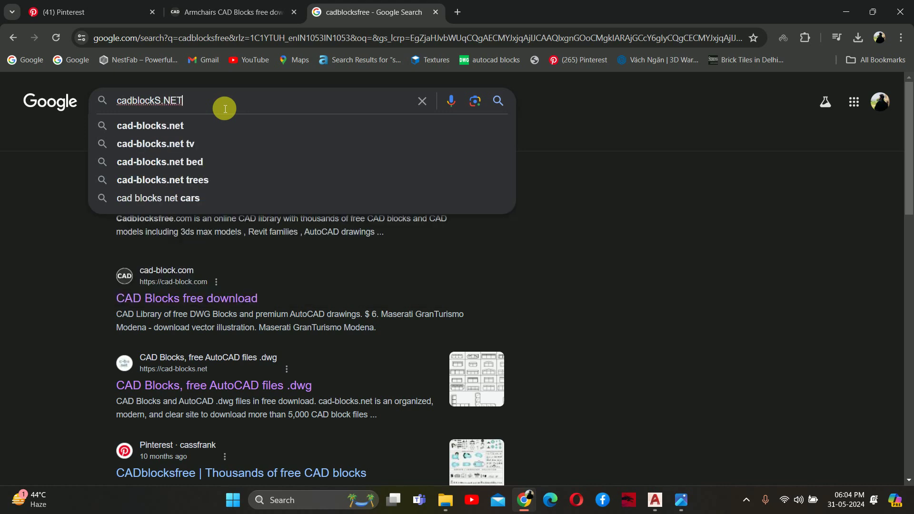
{"action": "key", "text": "Return"}
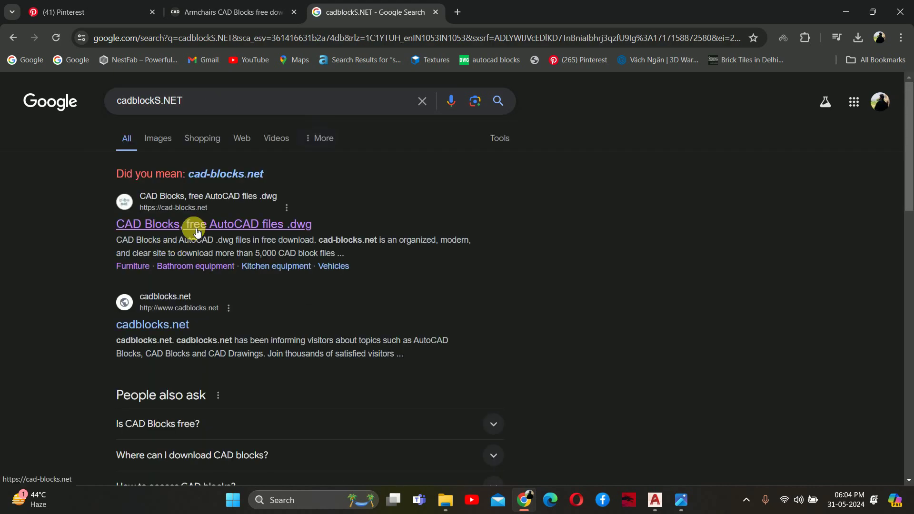
{"action": "left_click", "coordinate": [198, 231]}
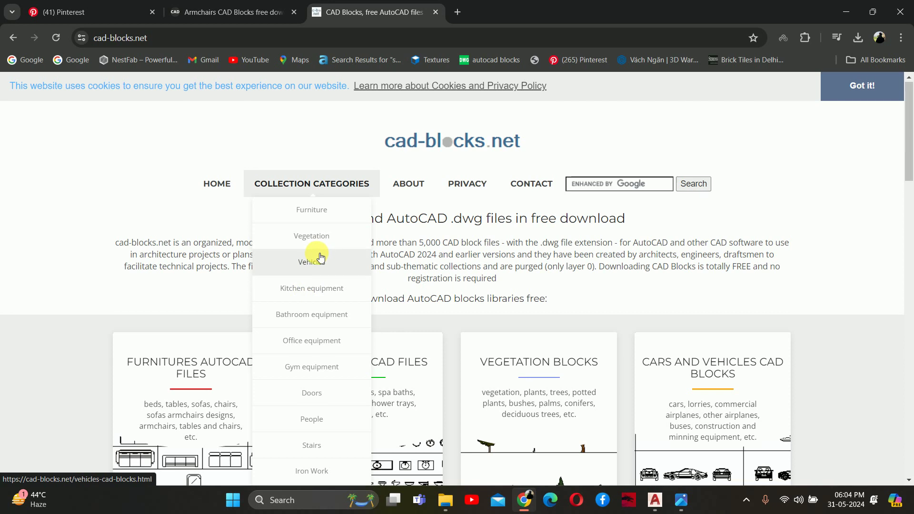
- Download the Chairs Elevation collection from the Furniture category and show the zip in its folder
{"action": "scroll", "coordinate": [320, 256], "scroll_direction": "down", "scroll_amount": 1}
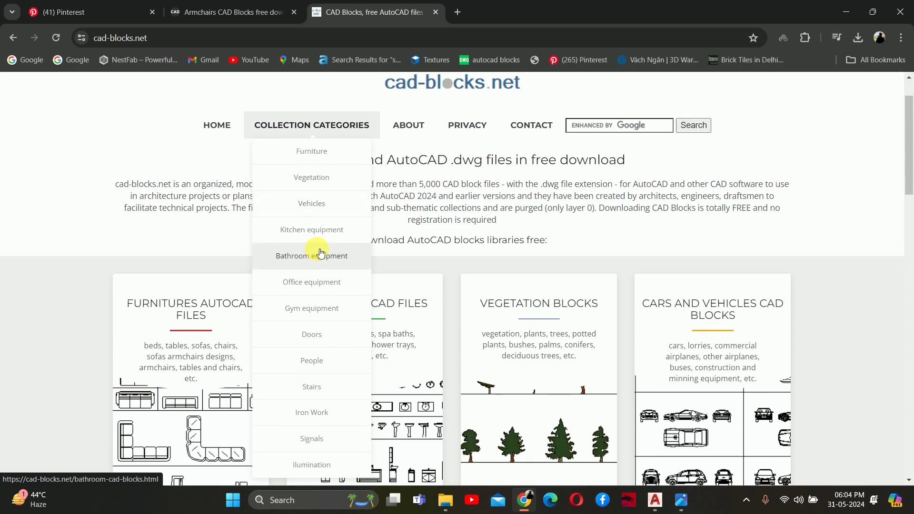
{"action": "left_click", "coordinate": [318, 160]}
{"action": "scroll", "coordinate": [347, 238], "scroll_direction": "down", "scroll_amount": 2}
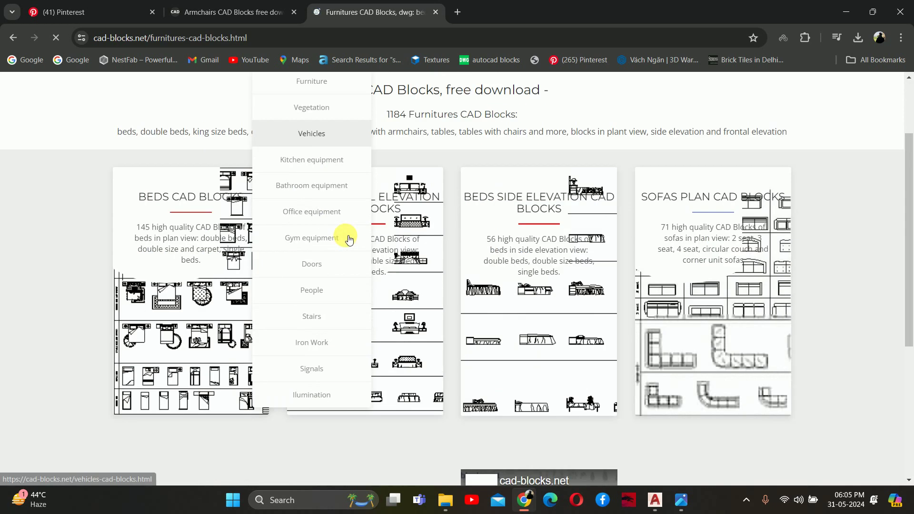
{"action": "scroll", "coordinate": [495, 306], "scroll_direction": "down", "scroll_amount": 1}
{"action": "scroll", "coordinate": [475, 295], "scroll_direction": "down", "scroll_amount": 4}
{"action": "scroll", "coordinate": [464, 292], "scroll_direction": "down", "scroll_amount": 2}
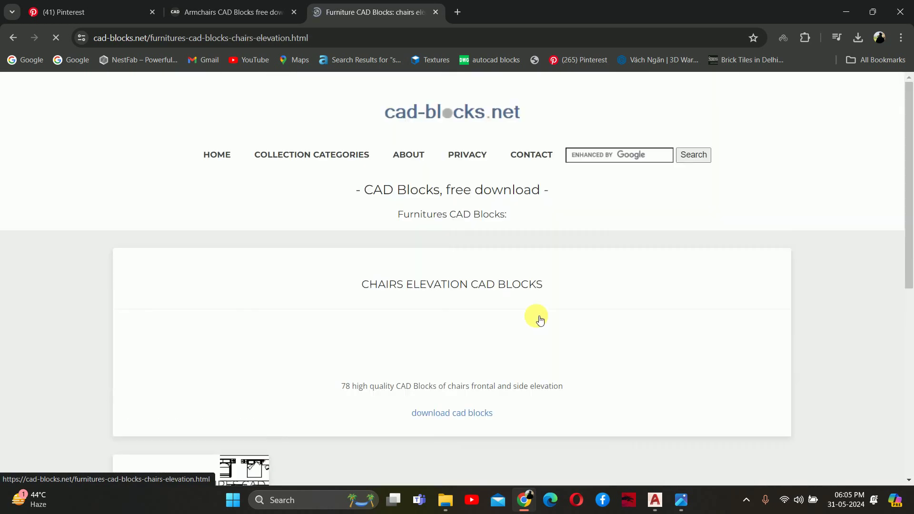
{"action": "scroll", "coordinate": [472, 308], "scroll_direction": "down", "scroll_amount": 4}
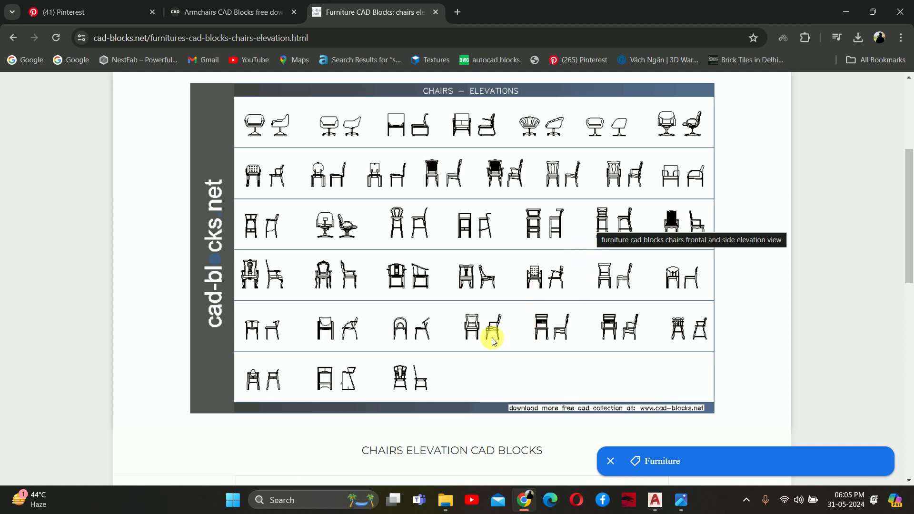
{"action": "scroll", "coordinate": [476, 352], "scroll_direction": "down", "scroll_amount": 3}
{"action": "left_click", "coordinate": [435, 398]}
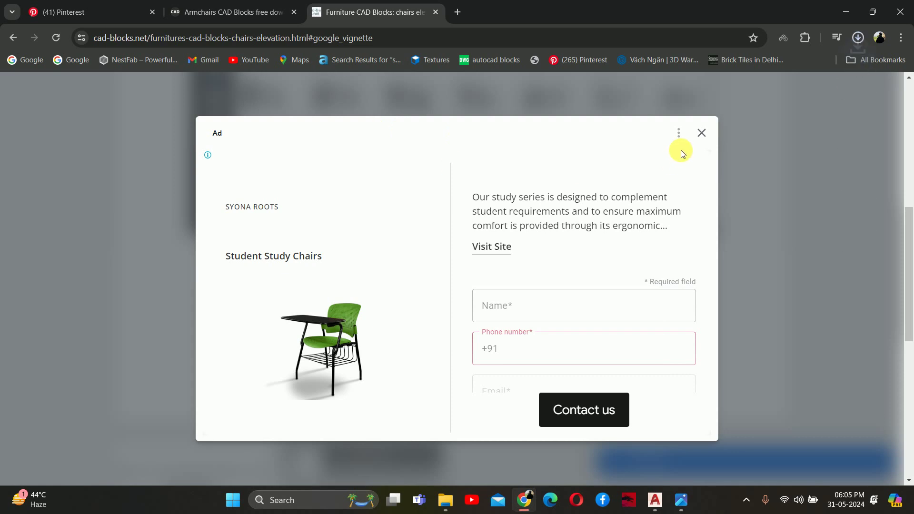
{"action": "left_click", "coordinate": [697, 135]}
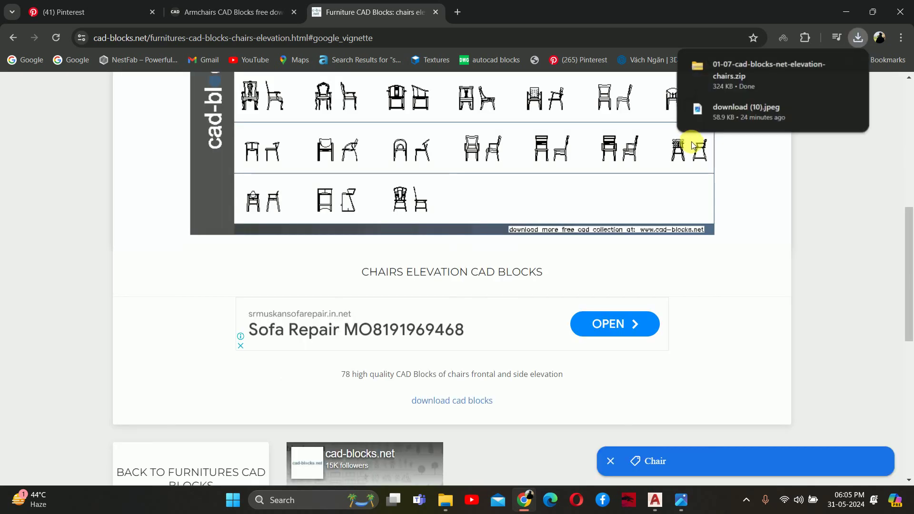
{"action": "left_click", "coordinate": [824, 63]}
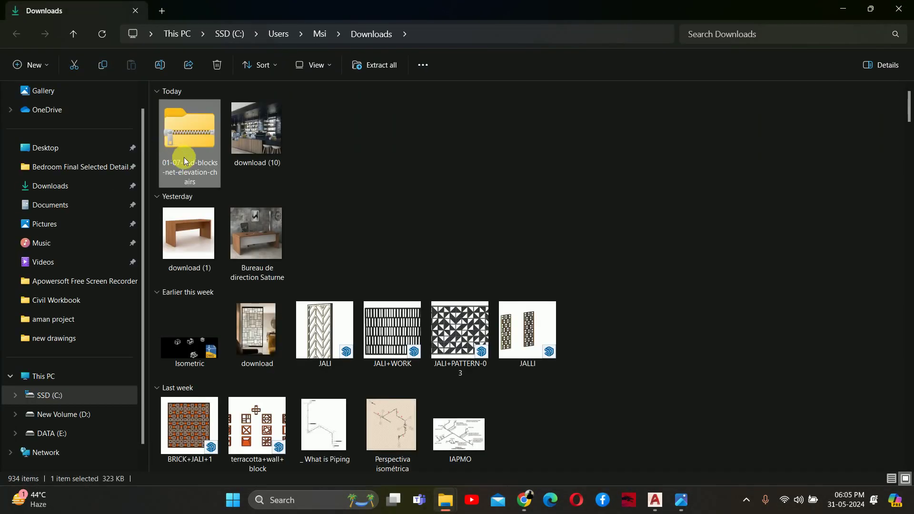
- Cut the downloaded zip and browse drive D: to the Desktop del folder
{"action": "key", "text": "ctrl+x"}
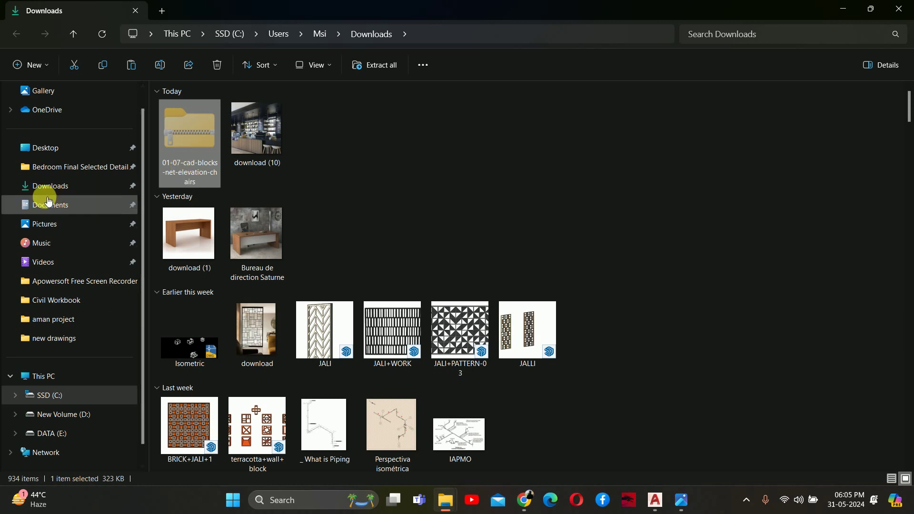
{"action": "left_click", "coordinate": [48, 203]}
{"action": "left_click", "coordinate": [67, 374]}
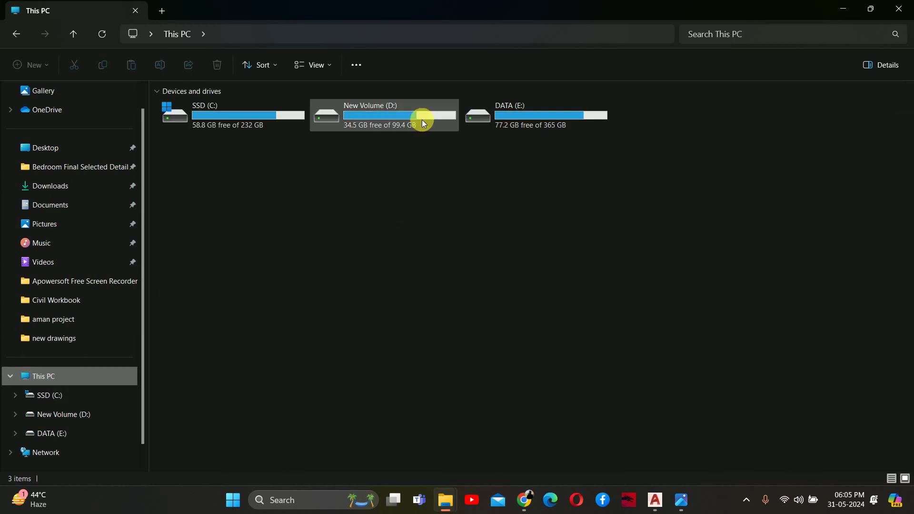
{"action": "double_click", "coordinate": [419, 117]}
{"action": "left_click", "coordinate": [45, 147]}
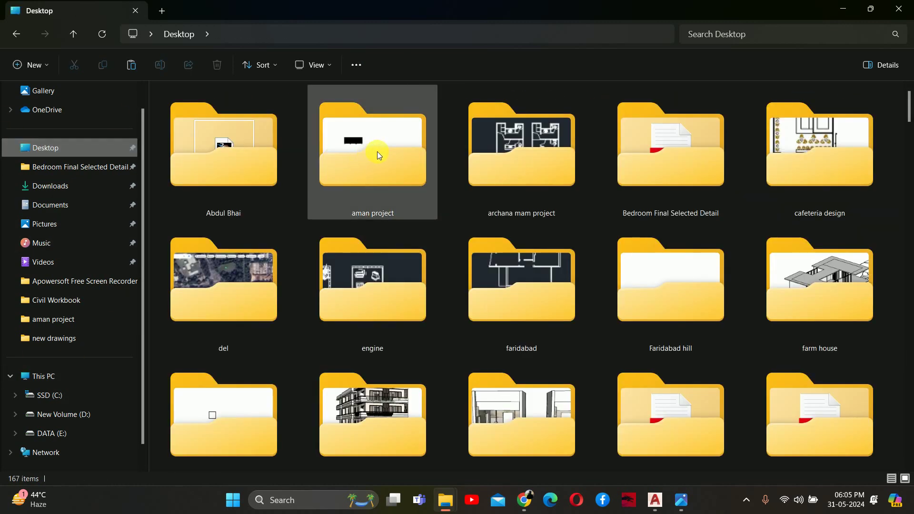
{"action": "left_click", "coordinate": [521, 167]}
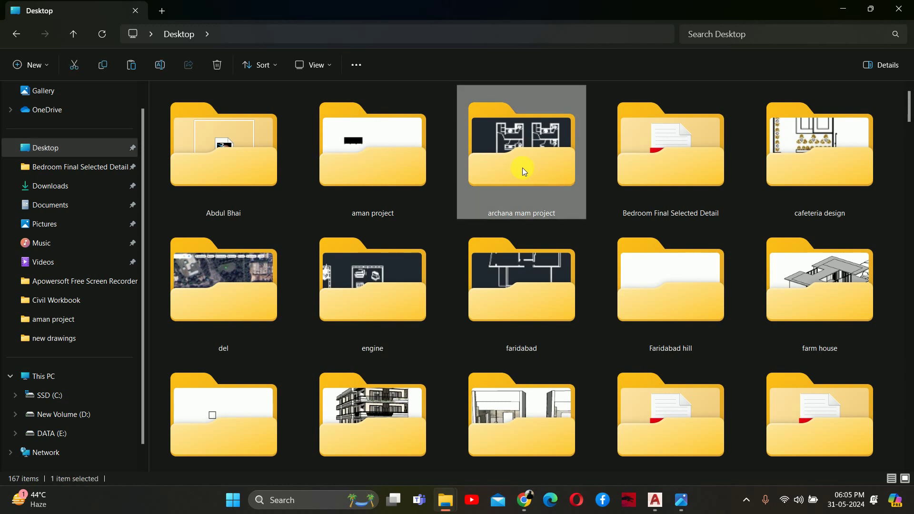
{"action": "key", "text": "c"}
{"action": "key", "text": "c"}
{"action": "key", "text": "d"}
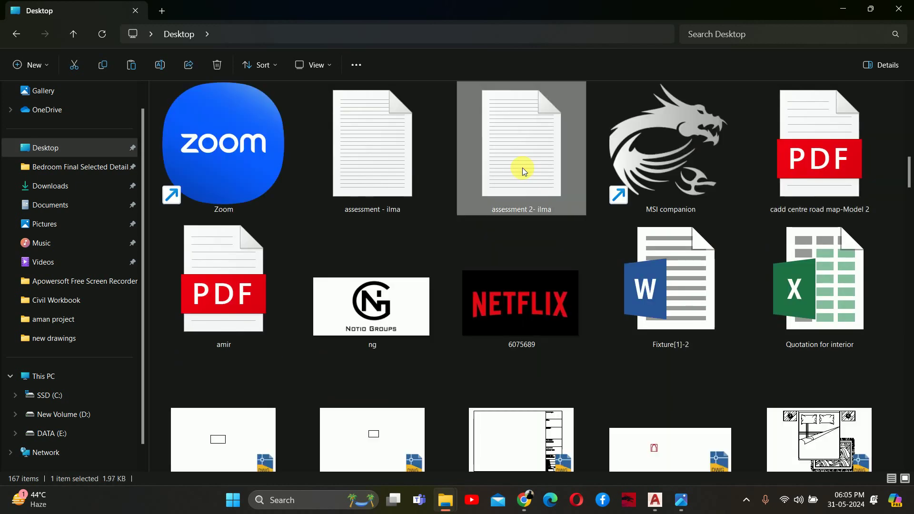
{"action": "key", "text": "e"}
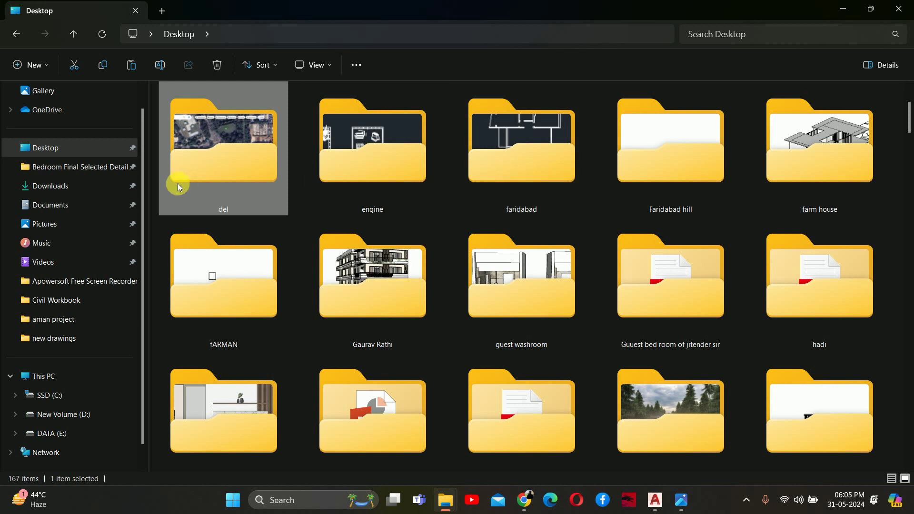
{"action": "double_click", "coordinate": [212, 161]}
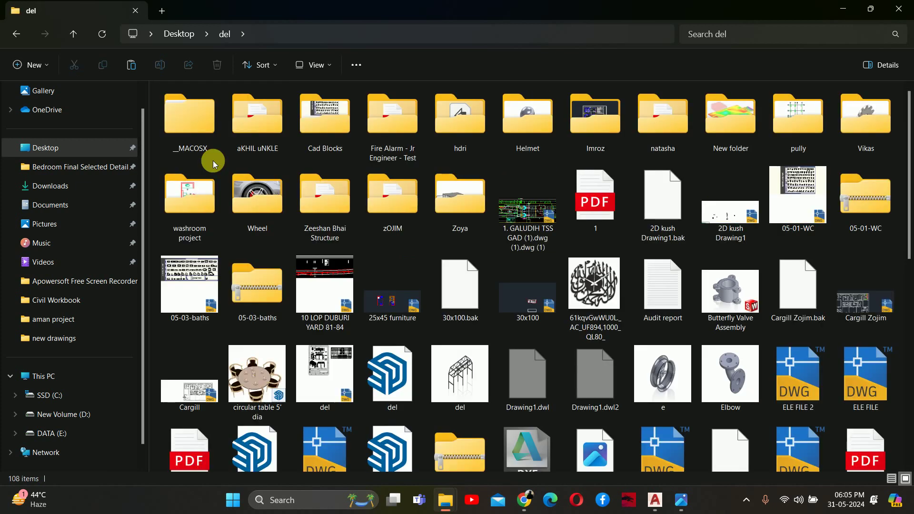
- Paste the zip into the Cadd Blocks folder on the DATA (E:) Desktop
{"action": "left_click", "coordinate": [71, 167]}
{"action": "left_click", "coordinate": [56, 147]}
{"action": "left_click", "coordinate": [43, 376]}
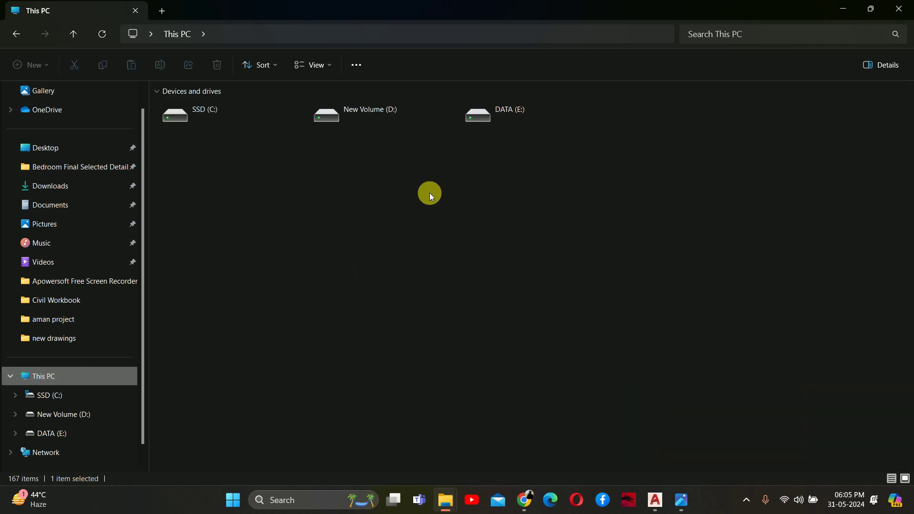
{"action": "double_click", "coordinate": [530, 118]}
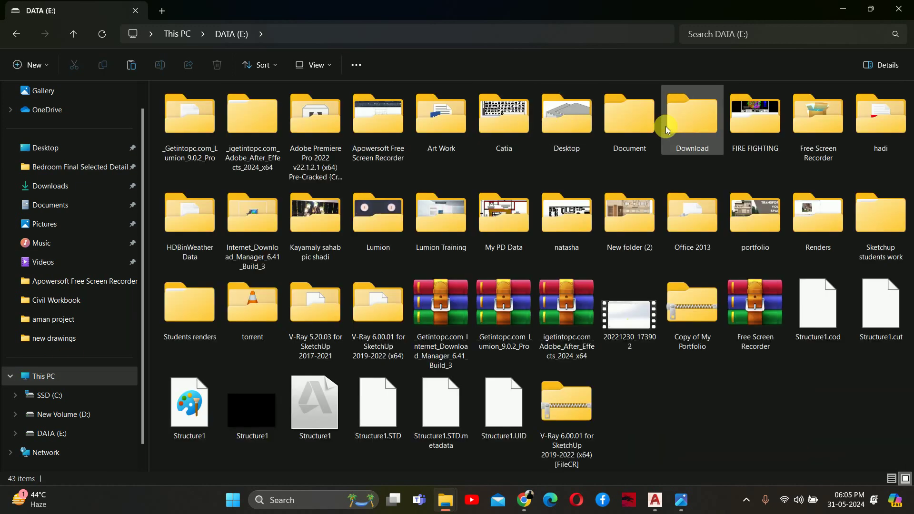
{"action": "double_click", "coordinate": [549, 107]}
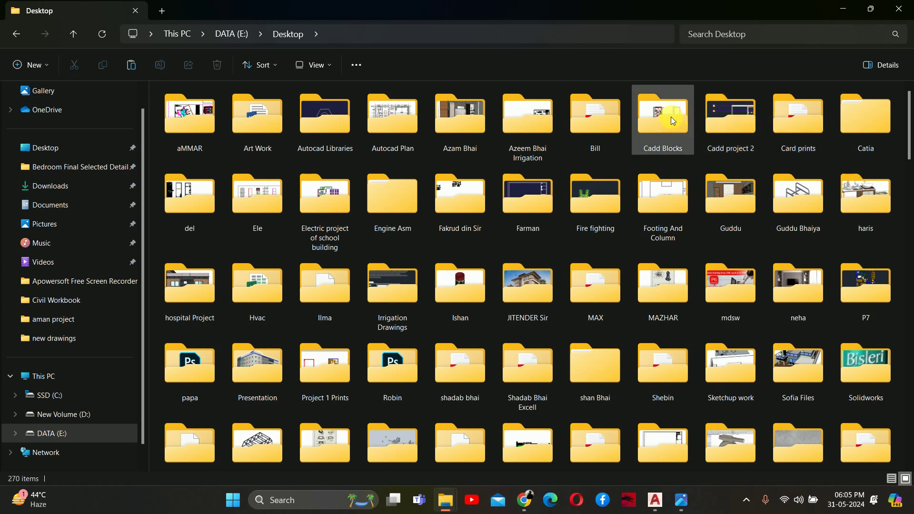
{"action": "double_click", "coordinate": [670, 116]}
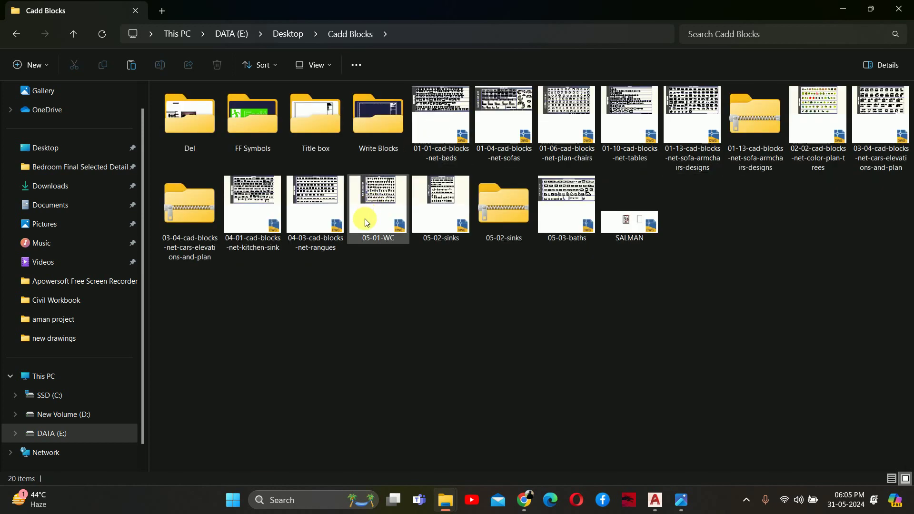
{"action": "key", "text": "ctrl+v"}
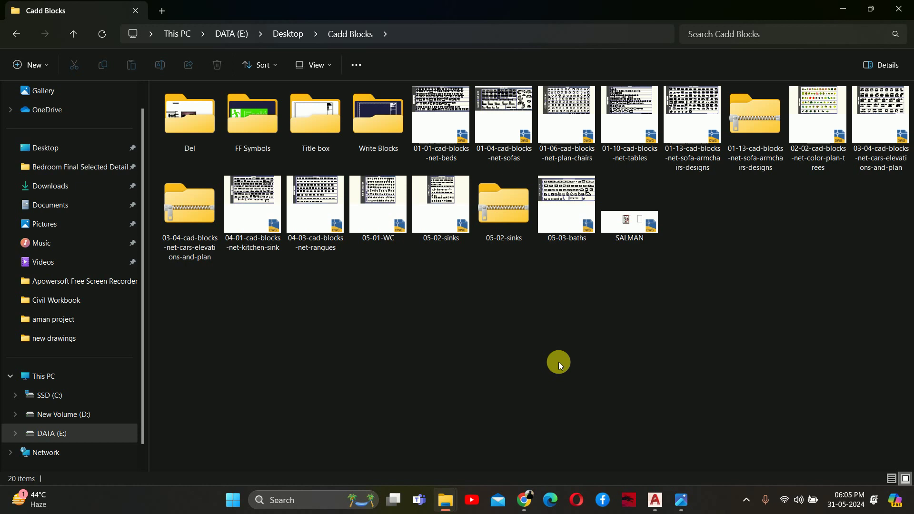
- Extract the elevation-chairs zip here using Show more options > Extract Here
{"action": "right_click", "coordinate": [690, 253]}
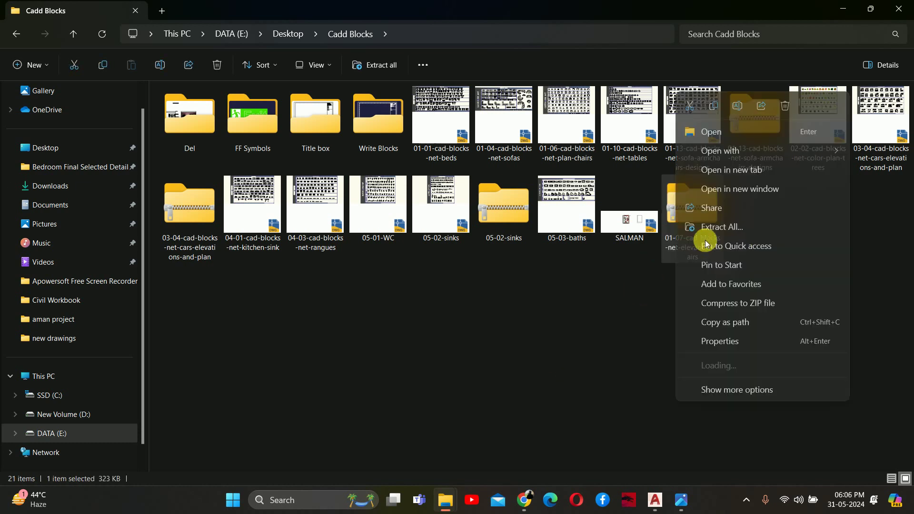
{"action": "left_click", "coordinate": [747, 388]}
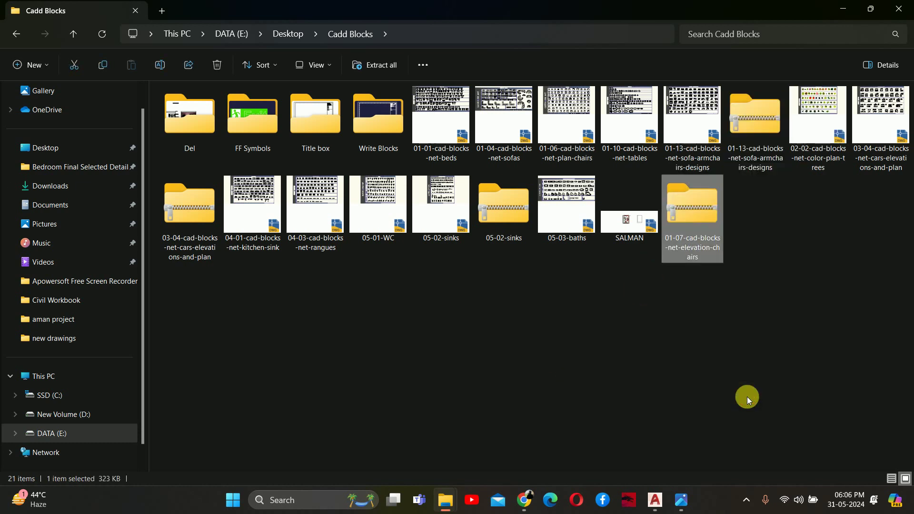
{"action": "left_click", "coordinate": [739, 286]}
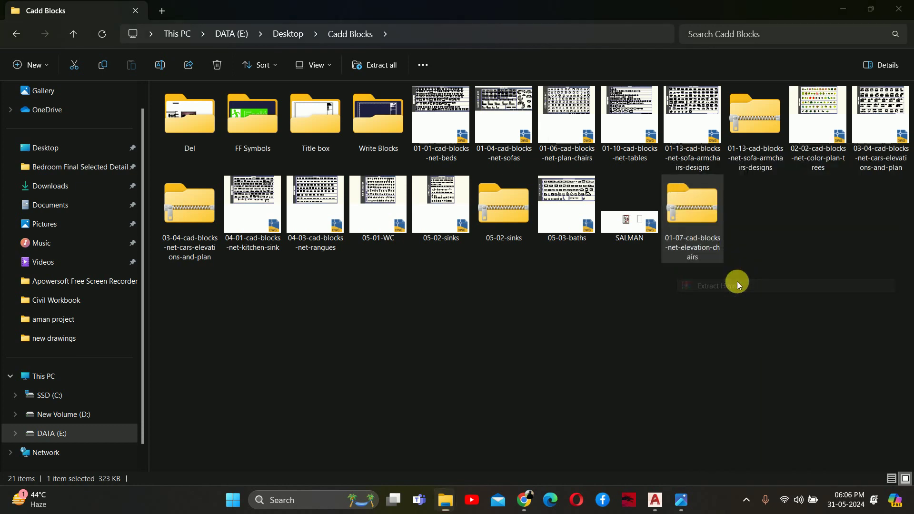
- Open 01-07-cad-blocks-net-elevation-chairs.dwg and zoom and pan over its bar stool elevations
{"action": "double_click", "coordinate": [736, 252]}
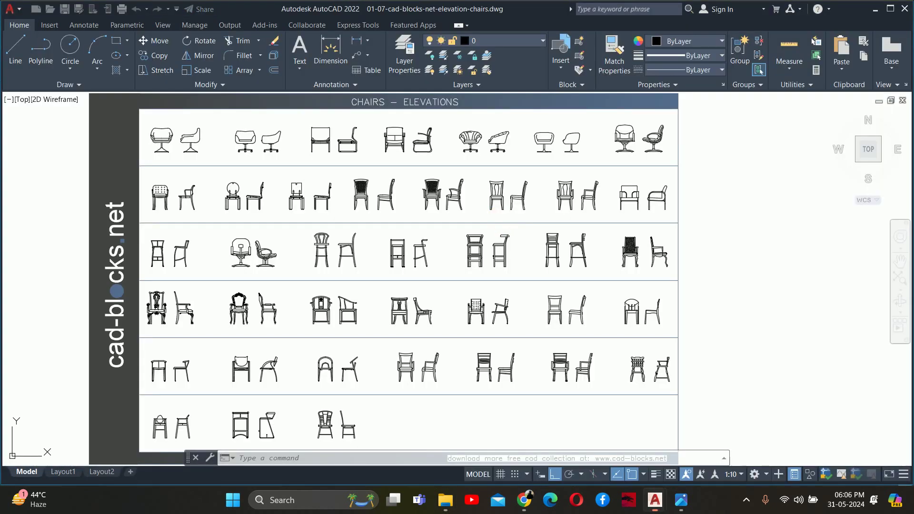
{"action": "scroll", "coordinate": [418, 264], "scroll_direction": "up", "scroll_amount": 5}
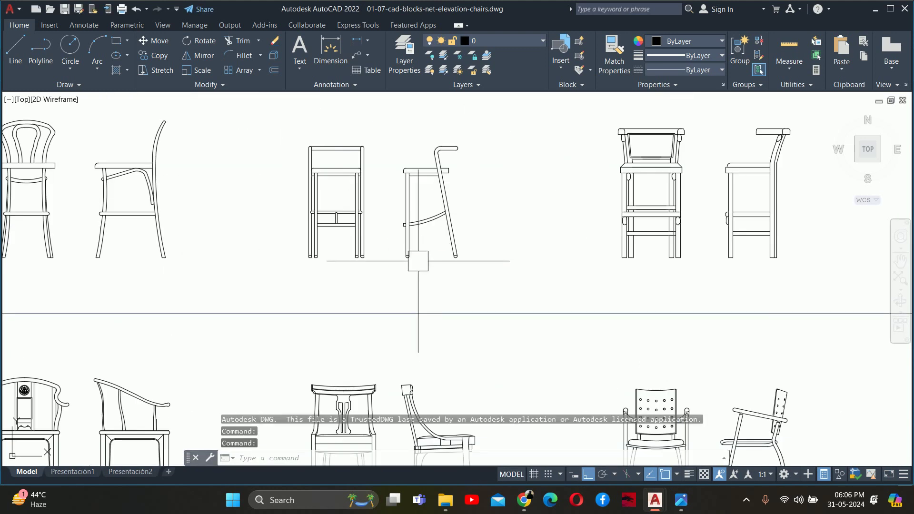
{"action": "scroll", "coordinate": [437, 245], "scroll_direction": "down", "scroll_amount": 3}
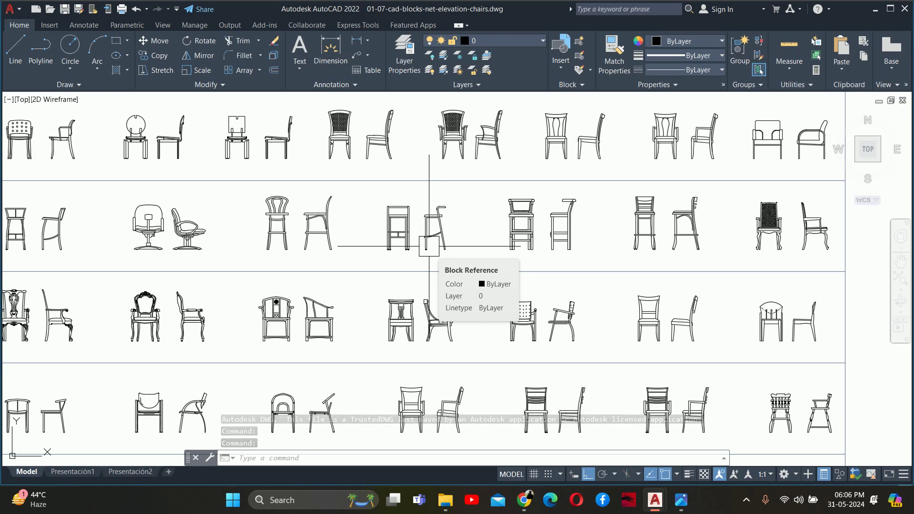
{"action": "scroll", "coordinate": [428, 246], "scroll_direction": "down", "scroll_amount": 4}
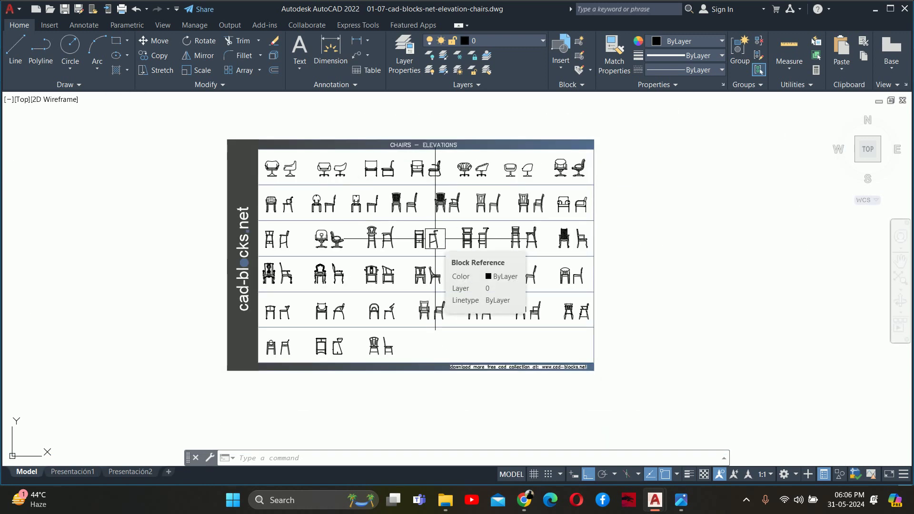
{"action": "scroll", "coordinate": [325, 295], "scroll_direction": "up", "scroll_amount": 4}
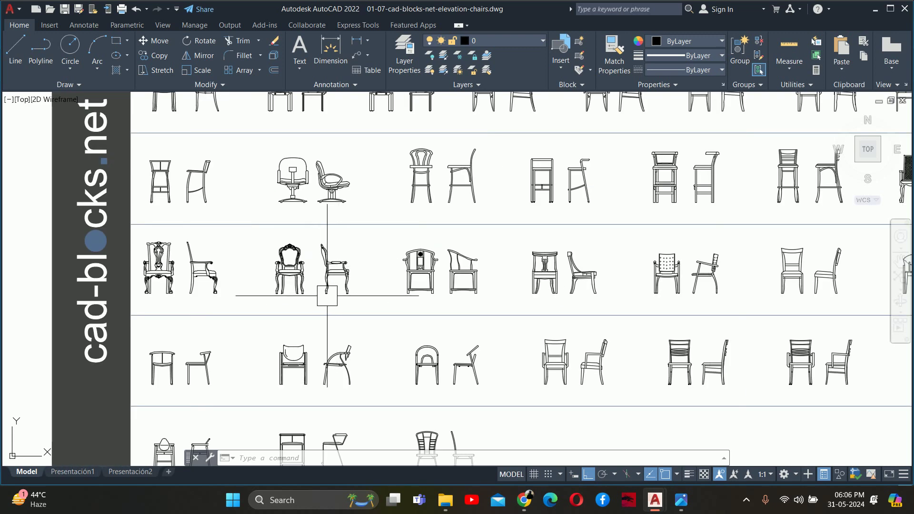
{"action": "middle_click_drag", "start_coordinate": [606, 322], "coordinate": [554, 310]}
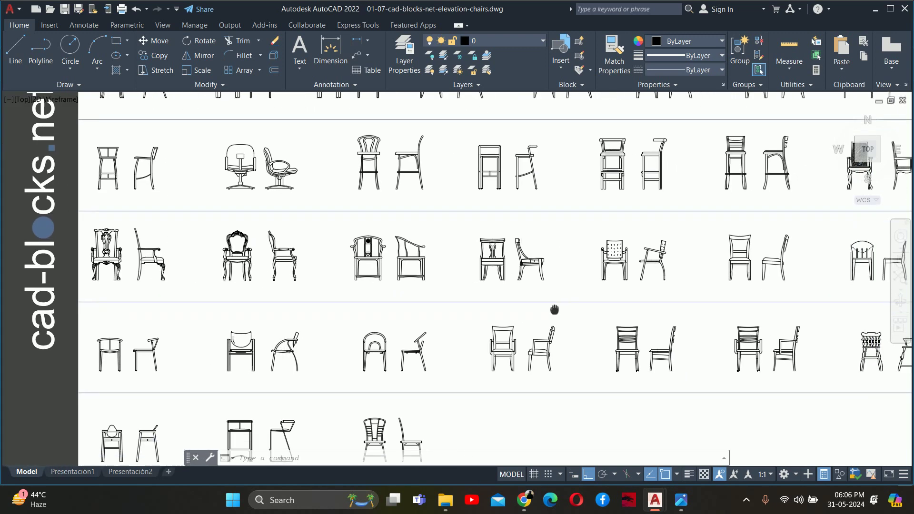
{"action": "scroll", "coordinate": [554, 309], "scroll_direction": "down", "scroll_amount": 2}
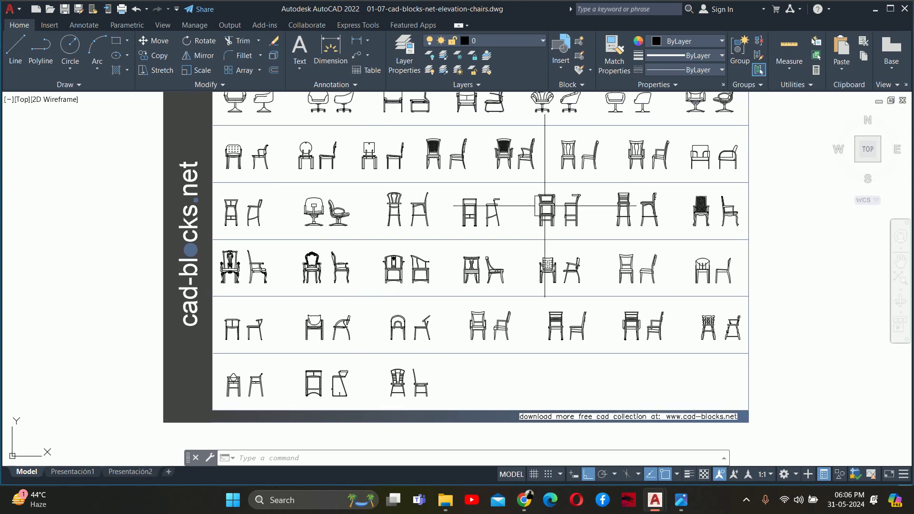
- Select the bar-stool side elevation and copy it to the clipboard
{"action": "scroll", "coordinate": [500, 228], "scroll_direction": "up", "scroll_amount": 5}
{"action": "left_click", "coordinate": [485, 180]}
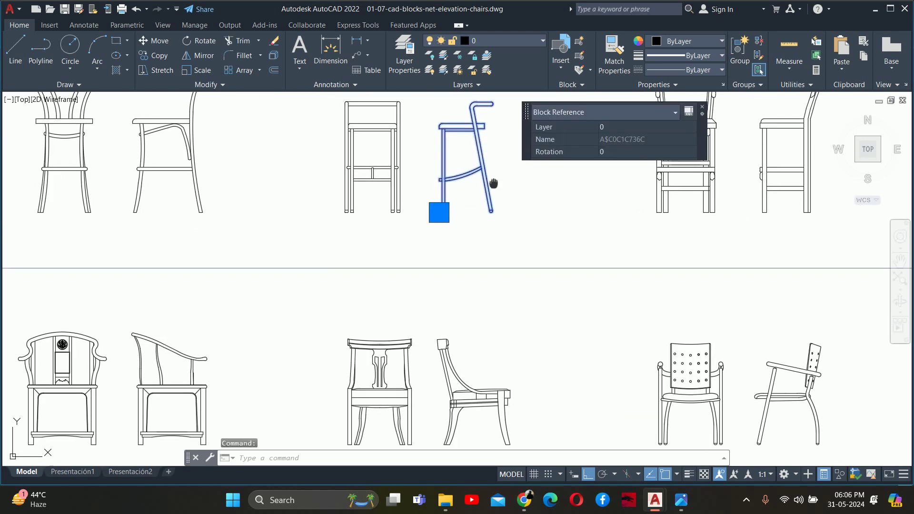
{"action": "middle_click_drag", "start_coordinate": [486, 182], "coordinate": [498, 242]}
{"action": "key", "text": "ctrl+c"}
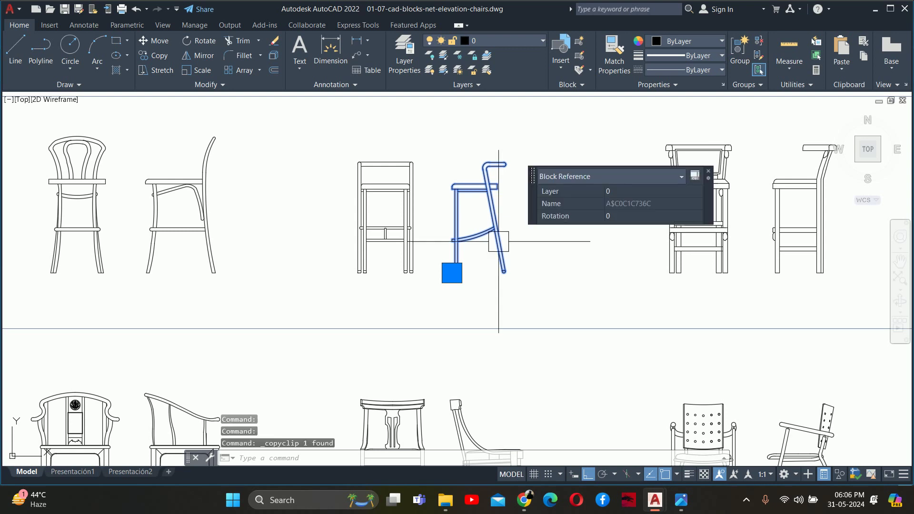
{"action": "scroll", "coordinate": [451, 256], "scroll_direction": "down", "scroll_amount": 5}
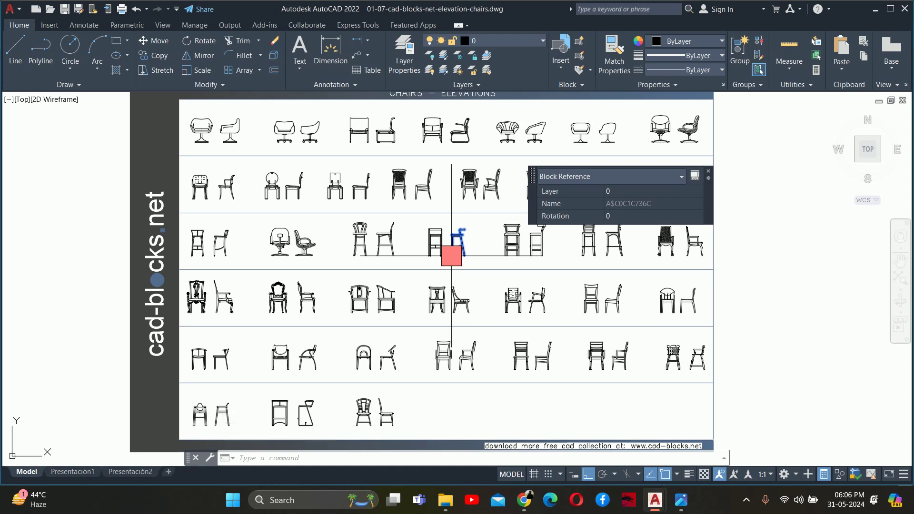
- Copy the bar stool with CO into empty space beside the chair sheet
{"action": "type", "text": "co"}
{"action": "key", "text": "Return"}
{"action": "left_click", "coordinate": [451, 255]}
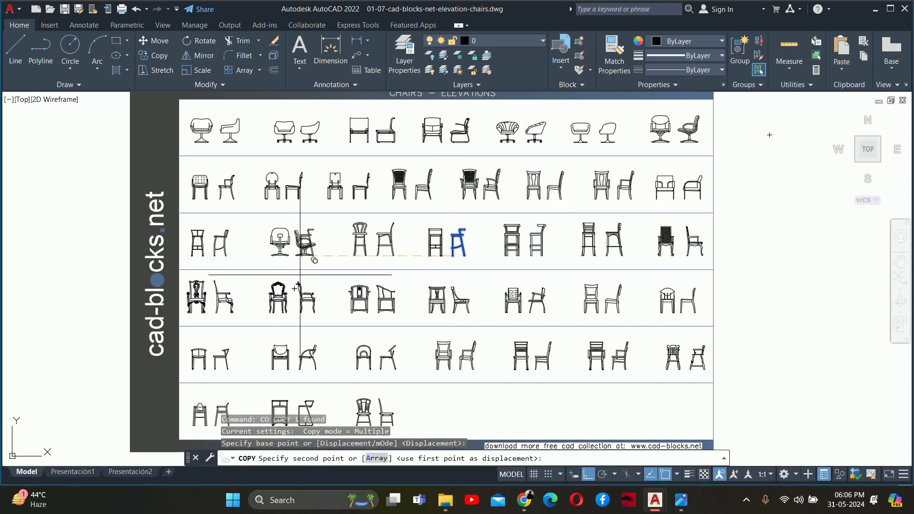
{"action": "middle_click_drag", "start_coordinate": [314, 260], "coordinate": [628, 262]}
{"action": "left_click", "coordinate": [531, 278]}
{"action": "key", "text": "Escape"}
{"action": "scroll", "coordinate": [532, 280], "scroll_direction": "up", "scroll_amount": 3}
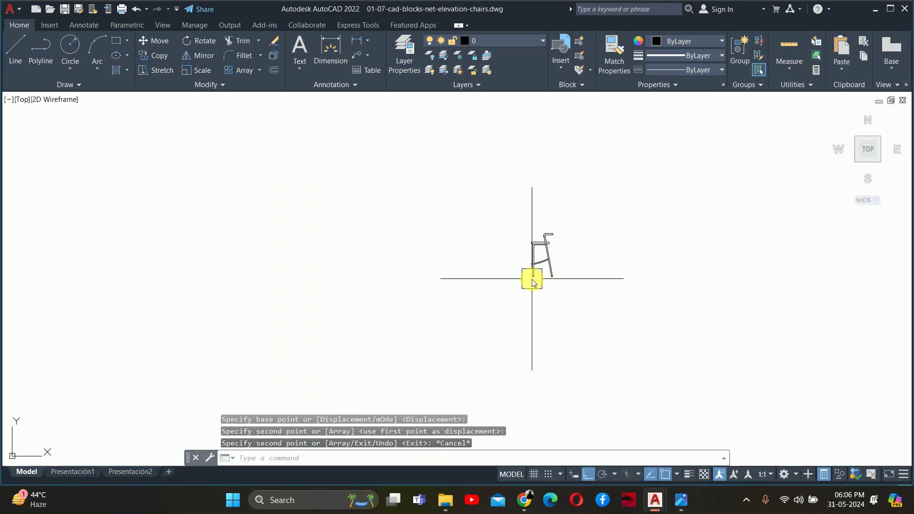
{"action": "scroll", "coordinate": [533, 282], "scroll_direction": "up", "scroll_amount": 2}
{"action": "middle_click_drag", "start_coordinate": [533, 282], "coordinate": [487, 305]}
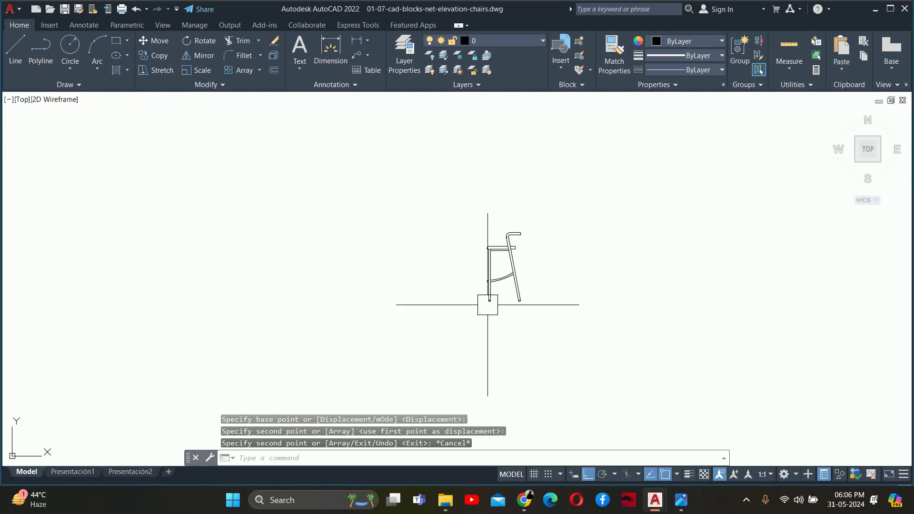
- Start exploding the copied bar stool, then cancel the command
{"action": "type", "text": "x"}
{"action": "key", "text": "Return"}
{"action": "left_click", "coordinate": [488, 267]}
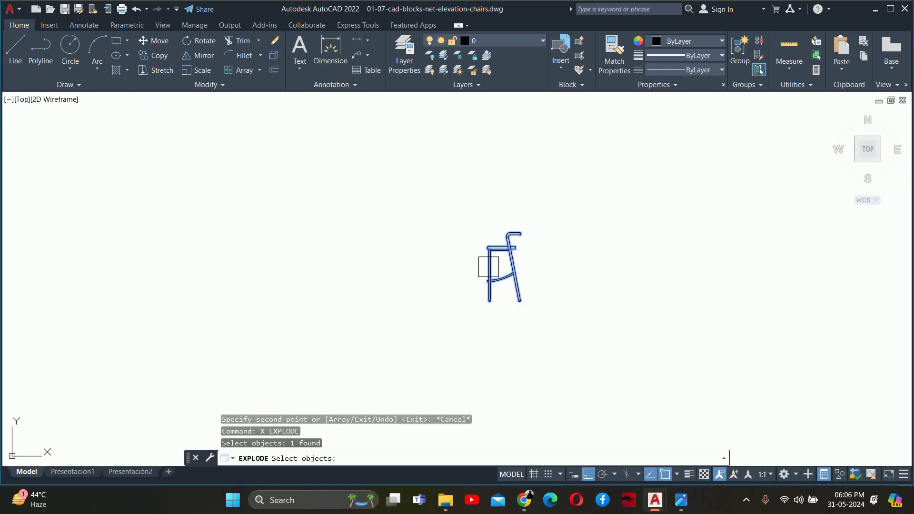
{"action": "scroll", "coordinate": [489, 267], "scroll_direction": "down", "scroll_amount": 5}
{"action": "key", "text": "Escape"}
{"action": "key", "text": "Escape"}
{"action": "scroll", "coordinate": [675, 268], "scroll_direction": "up", "scroll_amount": 2}
{"action": "type", "text": "c"}
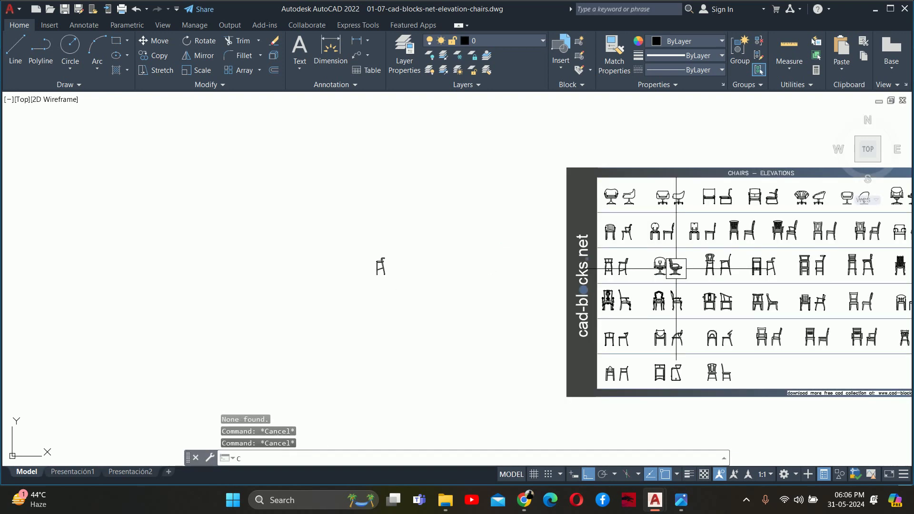
- Copy the front-view bar stool, using its leg as the base point
{"action": "type", "text": "o"}
{"action": "key", "text": "Return"}
{"action": "left_click", "coordinate": [755, 266]}
{"action": "scroll", "coordinate": [755, 267], "scroll_direction": "up", "scroll_amount": 2}
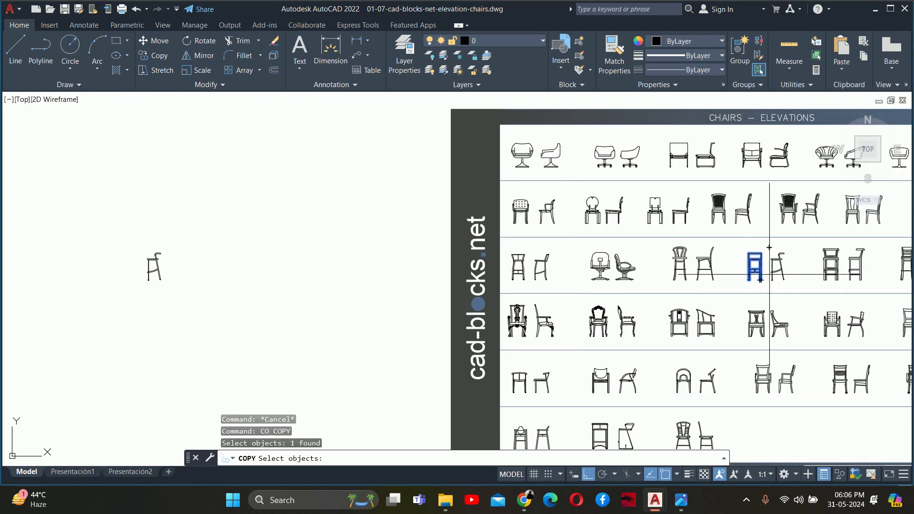
{"action": "key", "text": "Return"}
{"action": "scroll", "coordinate": [768, 274], "scroll_direction": "up", "scroll_amount": 2}
{"action": "scroll", "coordinate": [765, 285], "scroll_direction": "up", "scroll_amount": 3}
{"action": "left_click", "coordinate": [780, 284]}
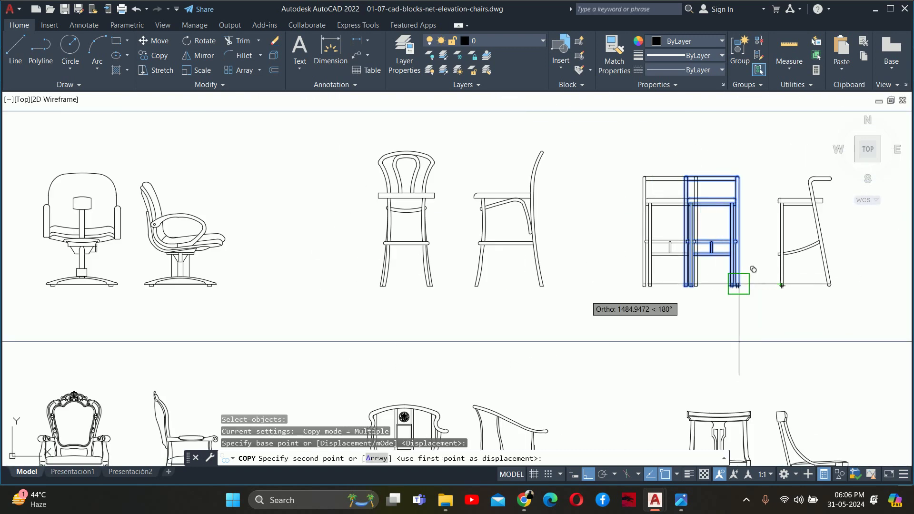
- Place the front-view copy beside the isolated side-view stool
{"action": "scroll", "coordinate": [780, 284], "scroll_direction": "down", "scroll_amount": 3}
{"action": "middle_click_drag", "start_coordinate": [271, 265], "coordinate": [117, 285]}
{"action": "scroll", "coordinate": [229, 291], "scroll_direction": "up", "scroll_amount": 5}
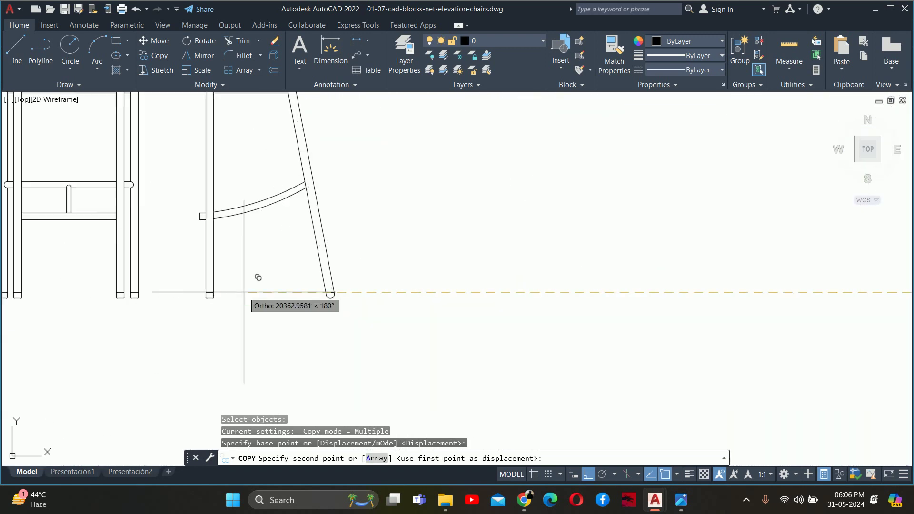
{"action": "scroll", "coordinate": [163, 291], "scroll_direction": "up", "scroll_amount": 2}
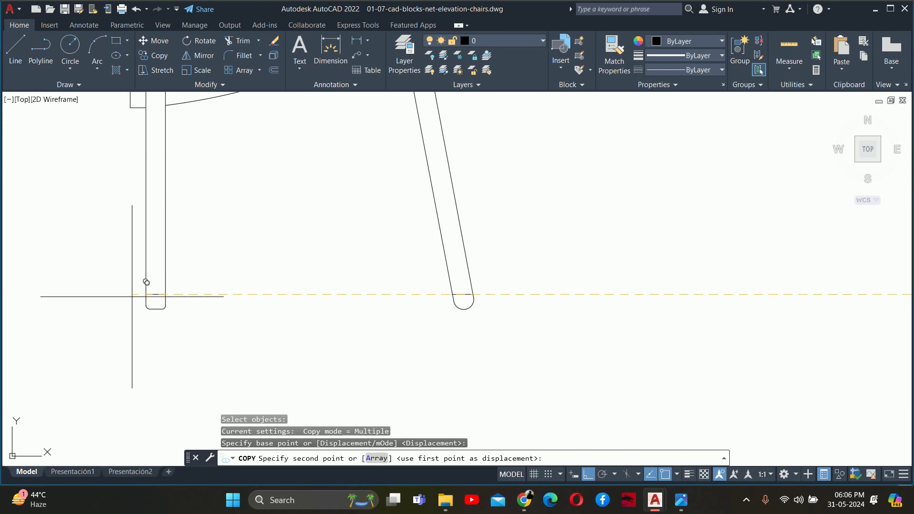
{"action": "left_click", "coordinate": [144, 295]}
{"action": "key", "text": "Escape"}
{"action": "key", "text": "Escape"}
{"action": "scroll", "coordinate": [209, 289], "scroll_direction": "down", "scroll_amount": 3}
{"action": "scroll", "coordinate": [208, 290], "scroll_direction": "down", "scroll_amount": 8}
{"action": "key", "text": "Escape"}
{"action": "middle_click_drag", "start_coordinate": [205, 281], "coordinate": [276, 271]}
{"action": "scroll", "coordinate": [275, 271], "scroll_direction": "up", "scroll_amount": 2}
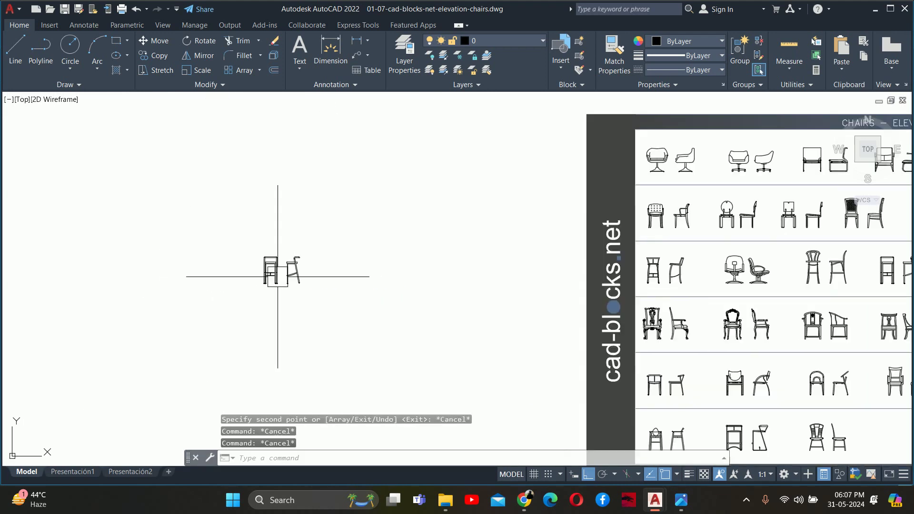
{"action": "scroll", "coordinate": [277, 276], "scroll_direction": "up", "scroll_amount": 4}
- Explode both stool blocks into lines and begin the BAR CHAIER SIDE VIEW block
{"action": "key", "text": "Return"}
{"action": "left_click", "coordinate": [301, 281]}
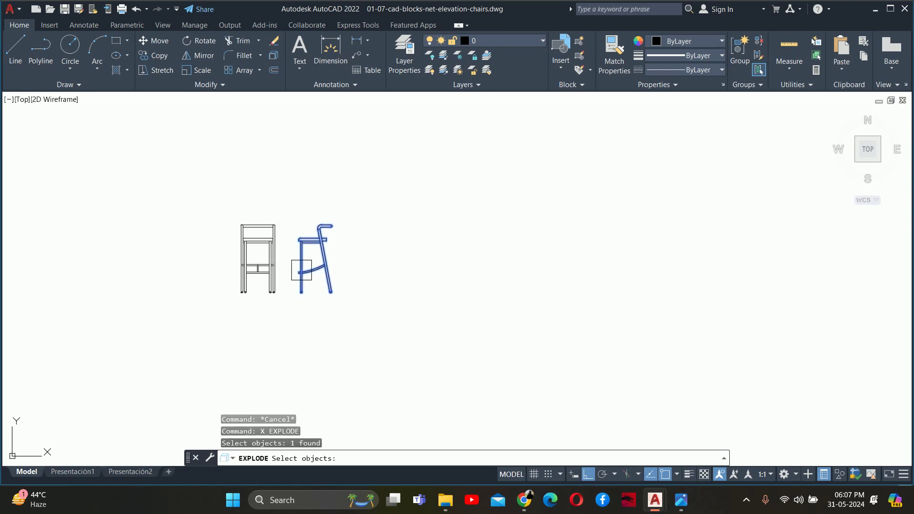
{"action": "left_click", "coordinate": [273, 281]}
{"action": "scroll", "coordinate": [256, 275], "scroll_direction": "up", "scroll_amount": 2}
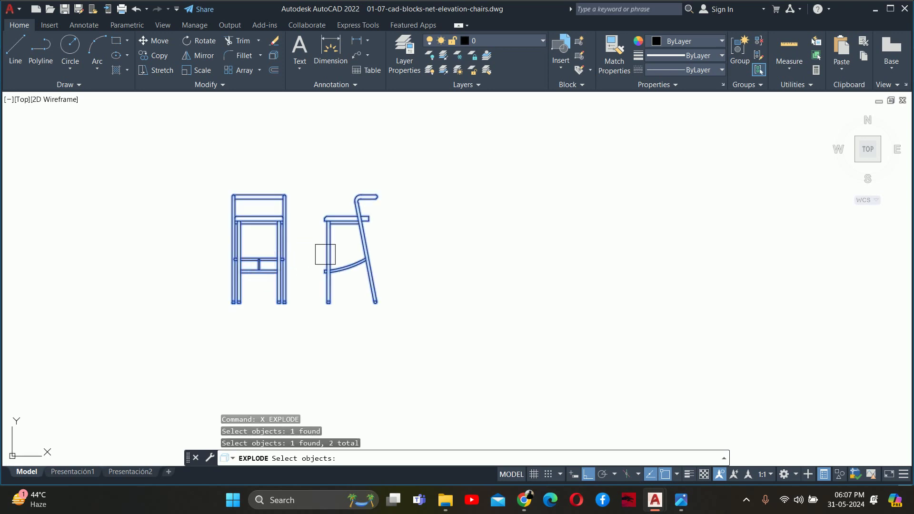
{"action": "key", "text": "Return"}
{"action": "key", "text": "Escape"}
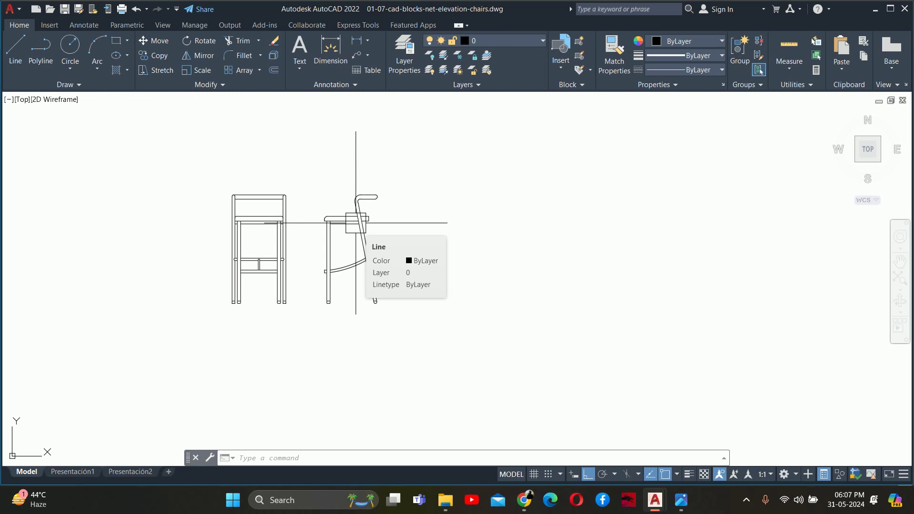
{"action": "type", "text": "B"}
{"action": "key", "text": "Return"}
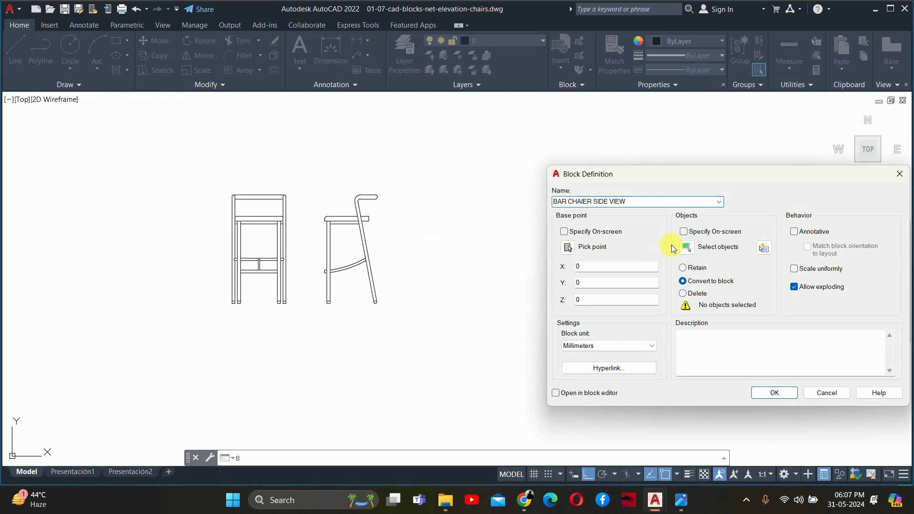
- Create BAR CHAIER SIDE VIEW from the 33 side-view objects, based at the chair leg
{"action": "left_click", "coordinate": [686, 246]}
{"action": "left_click", "coordinate": [416, 167]}
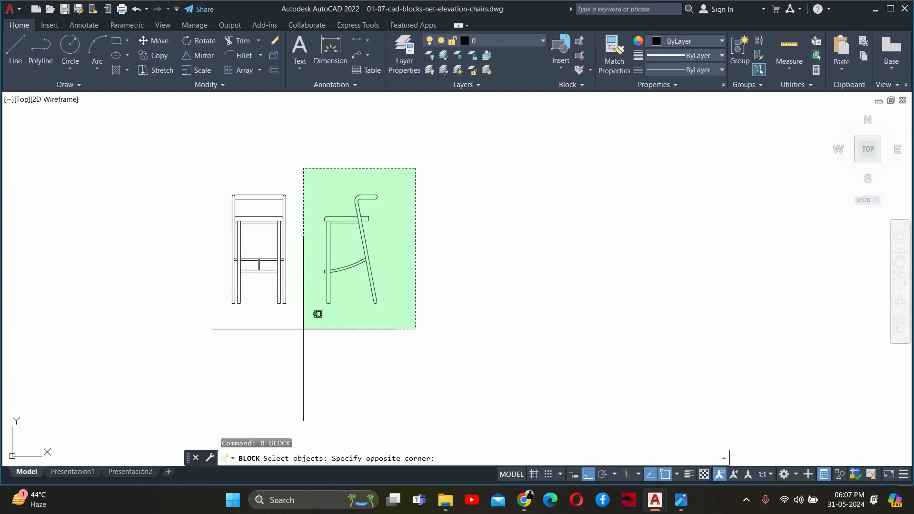
{"action": "left_click", "coordinate": [303, 331]}
{"action": "key", "text": "Return"}
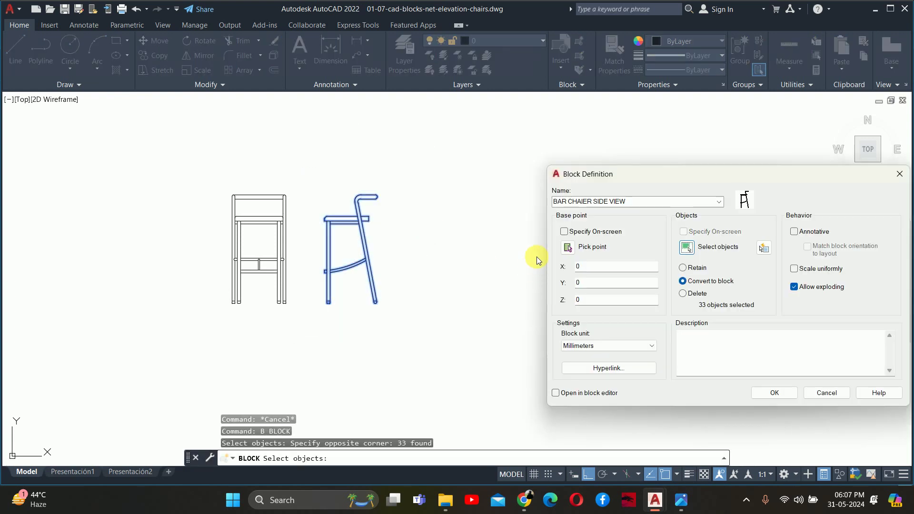
{"action": "left_click", "coordinate": [568, 248]}
{"action": "scroll", "coordinate": [302, 310], "scroll_direction": "up", "scroll_amount": 3}
{"action": "scroll", "coordinate": [429, 315], "scroll_direction": "up", "scroll_amount": 2}
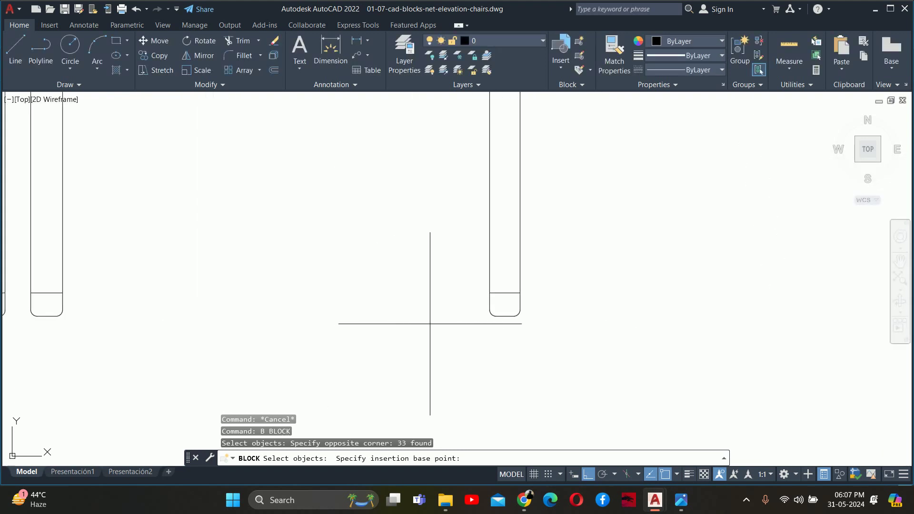
{"action": "scroll", "coordinate": [514, 320], "scroll_direction": "up", "scroll_amount": 2}
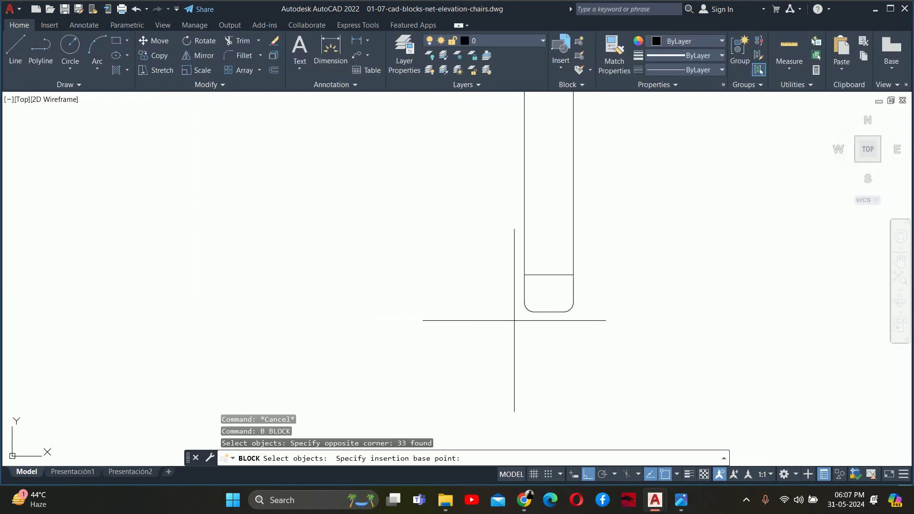
{"action": "left_click", "coordinate": [548, 310]}
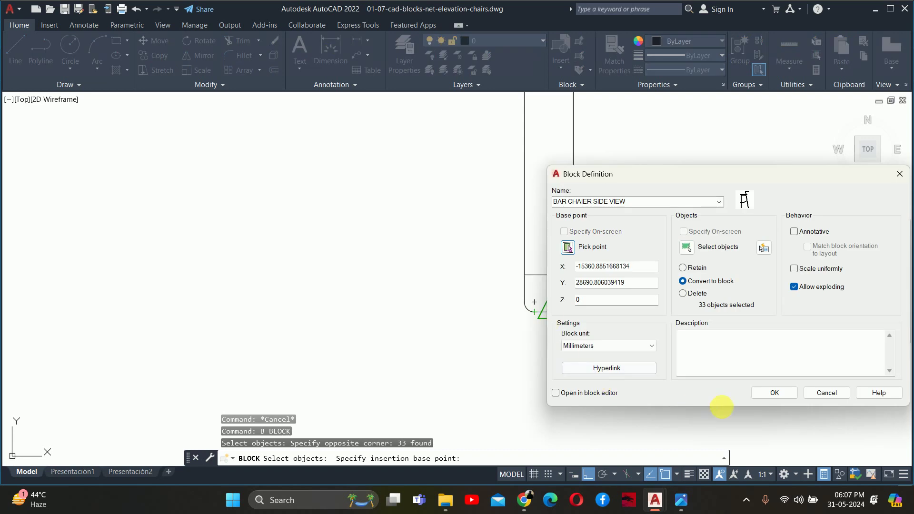
{"action": "left_click", "coordinate": [773, 393]}
- Pan to show both bar chairs and start a new block definition with B
{"action": "scroll", "coordinate": [612, 296], "scroll_direction": "down", "scroll_amount": 3}
{"action": "scroll", "coordinate": [557, 265], "scroll_direction": "down", "scroll_amount": 3}
{"action": "key", "text": "Escape"}
{"action": "key", "text": "Escape"}
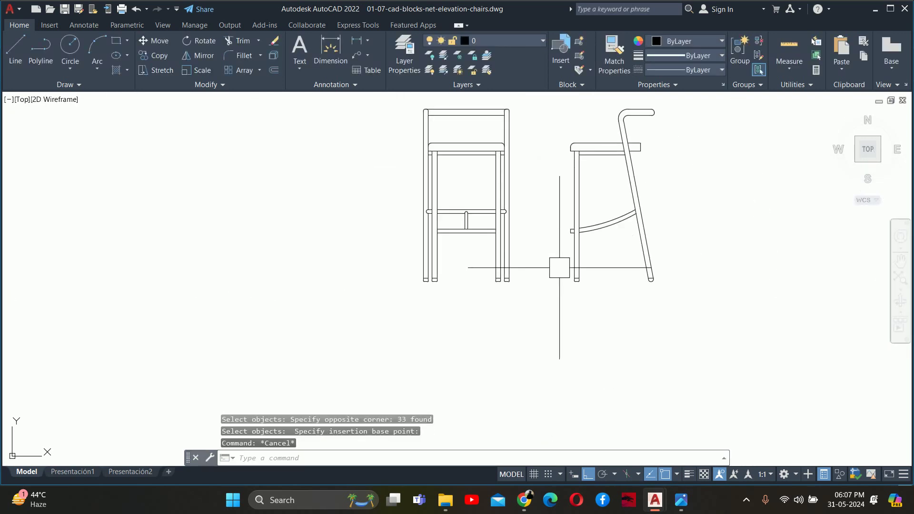
{"action": "middle_click_drag", "start_coordinate": [476, 267], "coordinate": [495, 271]}
{"action": "type", "text": "B"}
{"action": "key", "text": "Return"}
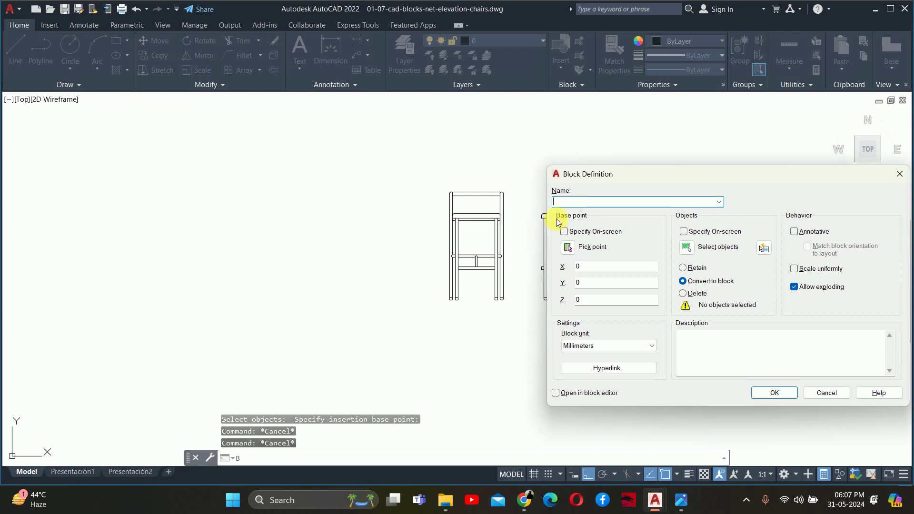
- Begin naming and selecting the front-view chair block, then cancel to start over
{"action": "type", "text": "BAR CHAIR "}
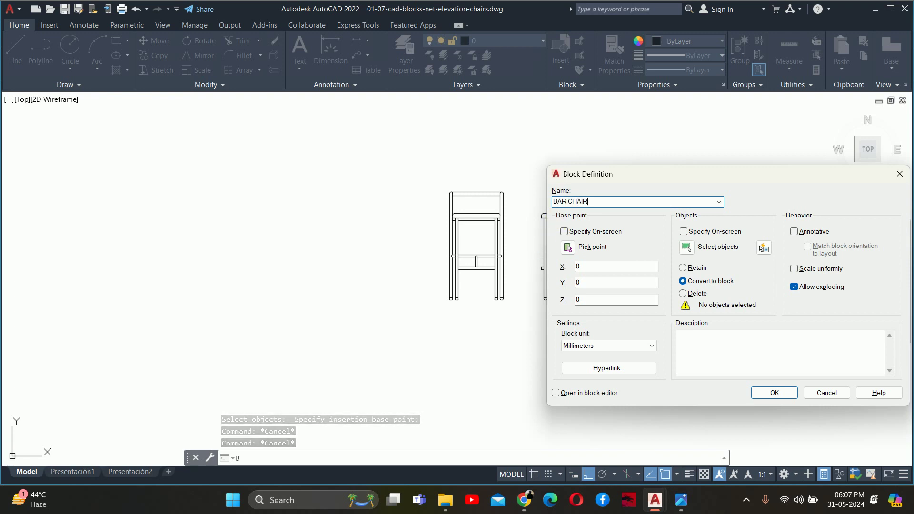
{"action": "type", "text": "FRONT VIEW"}
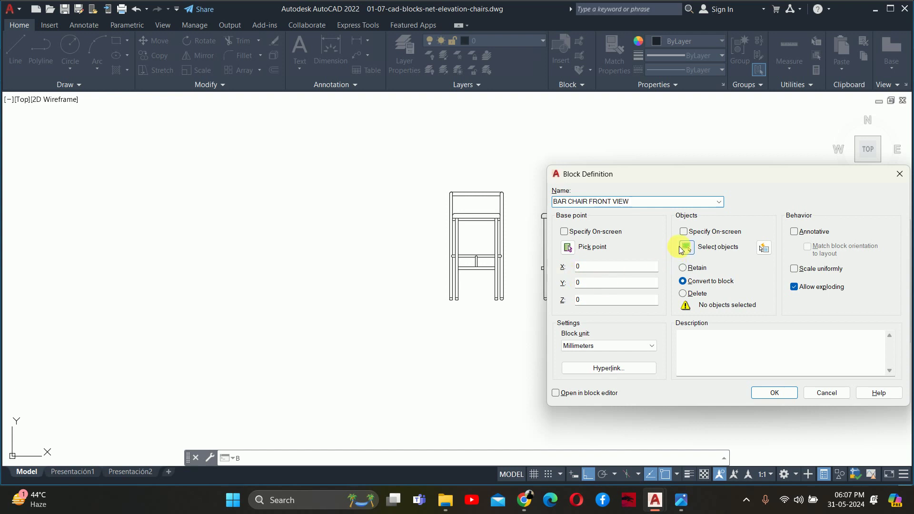
{"action": "left_click", "coordinate": [684, 246]}
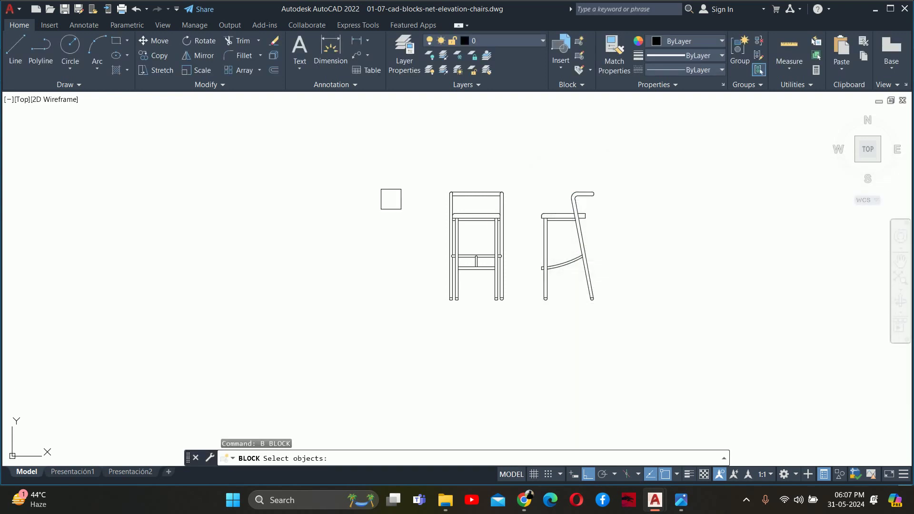
{"action": "left_click", "coordinate": [532, 372]}
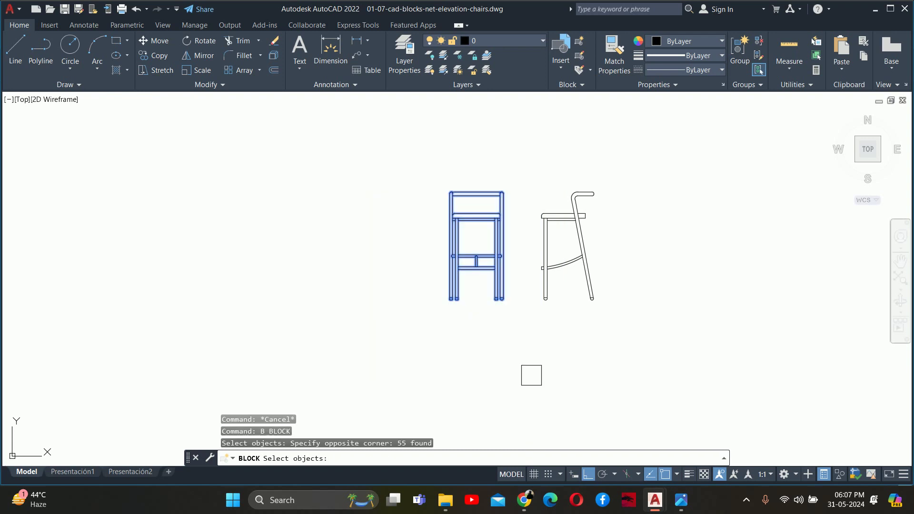
{"action": "key", "text": "Return"}
{"action": "key", "text": "Escape"}
{"action": "key", "text": "Escape"}
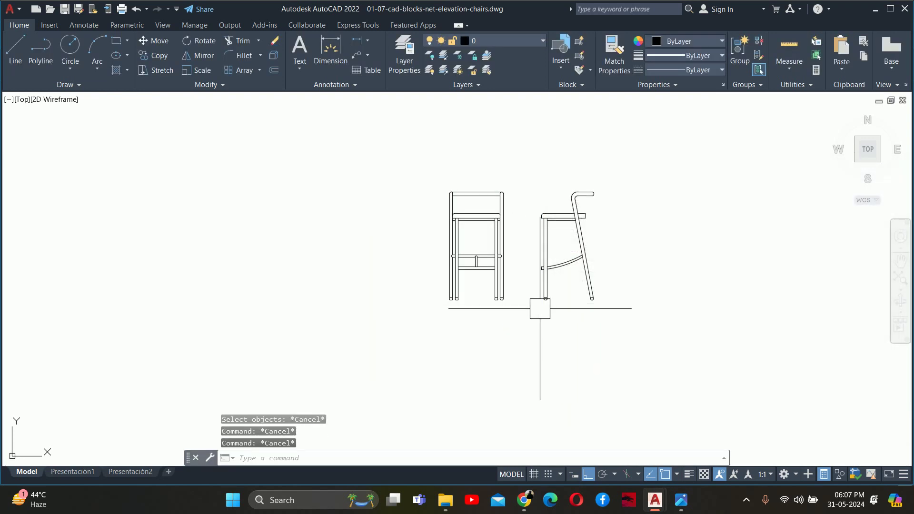
- Restart the block as BAR CHAIR FRONT VIEW and window-select the front-view chair
{"action": "type", "text": "B"}
{"action": "key", "text": "Return"}
{"action": "type", "text": "BAR CHAI"}
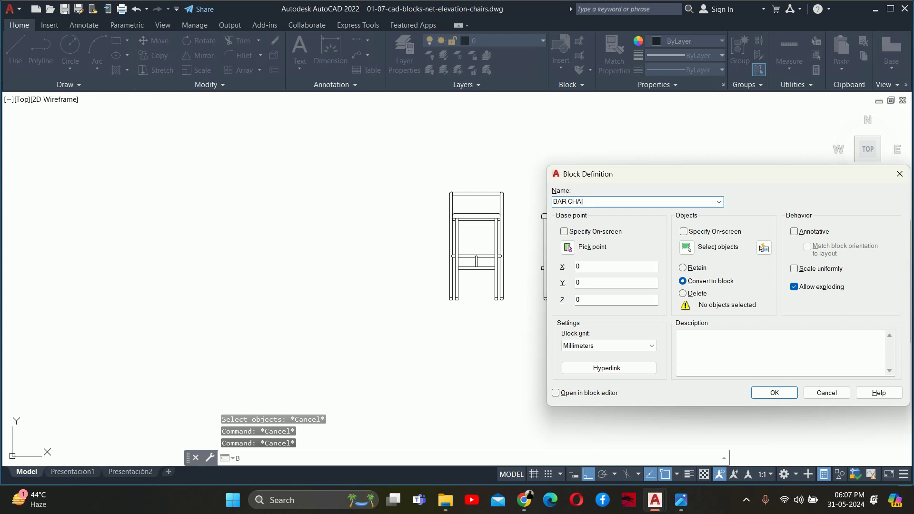
{"action": "type", "text": "R F"}
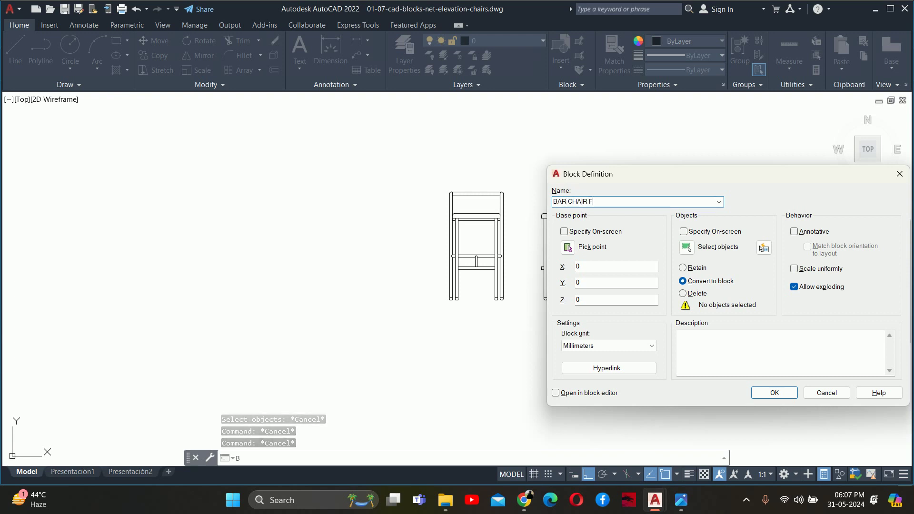
{"action": "type", "text": "RONT VIEW"}
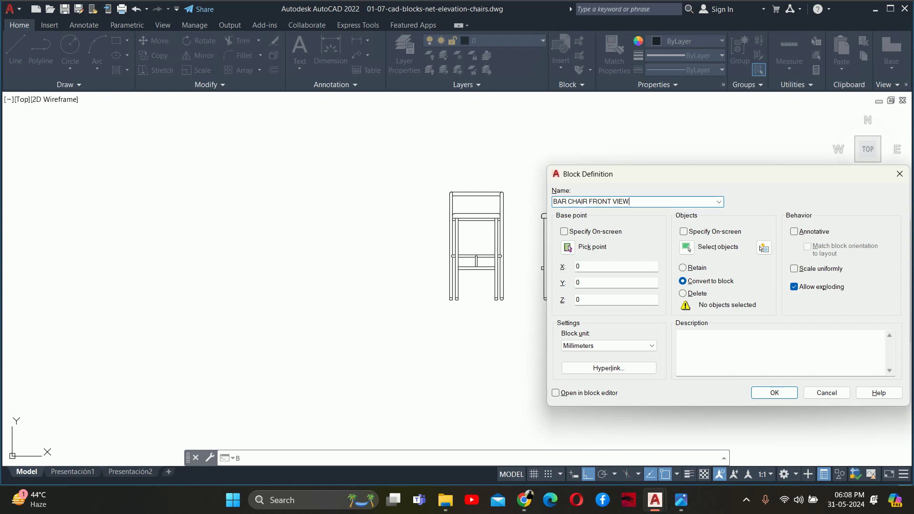
{"action": "left_click", "coordinate": [688, 246]}
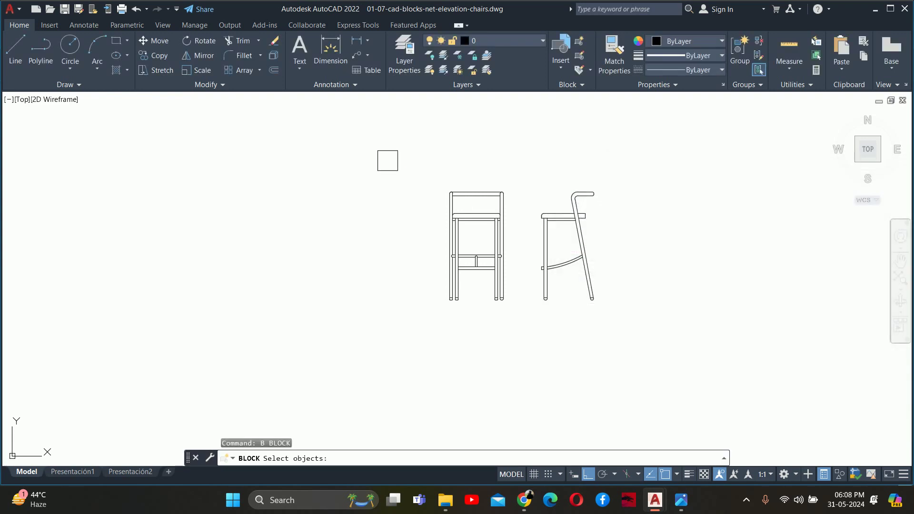
{"action": "left_click", "coordinate": [384, 153]}
{"action": "left_click", "coordinate": [532, 326]}
{"action": "right_click", "coordinate": [527, 296]}
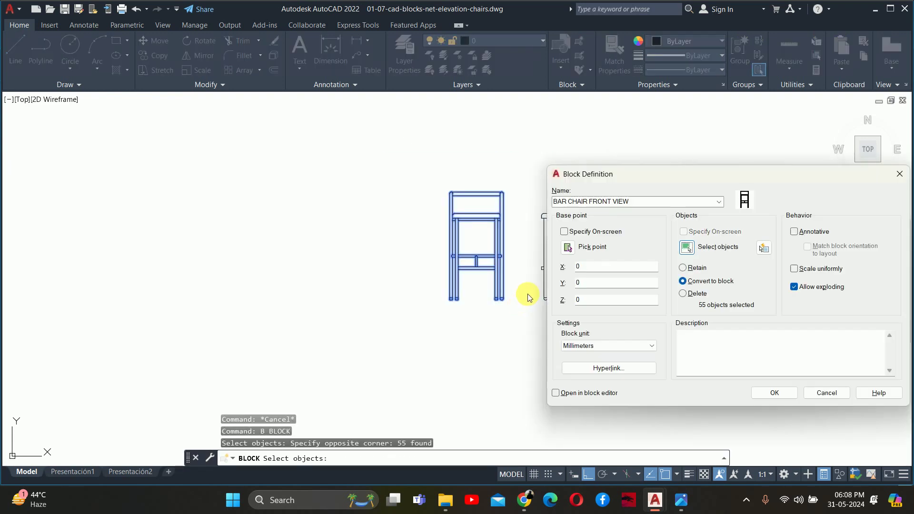
- Set the base point at the chair's bottom centre, create the block, and check it
{"action": "left_click", "coordinate": [579, 248]}
{"action": "scroll", "coordinate": [495, 261], "scroll_direction": "up", "scroll_amount": 5}
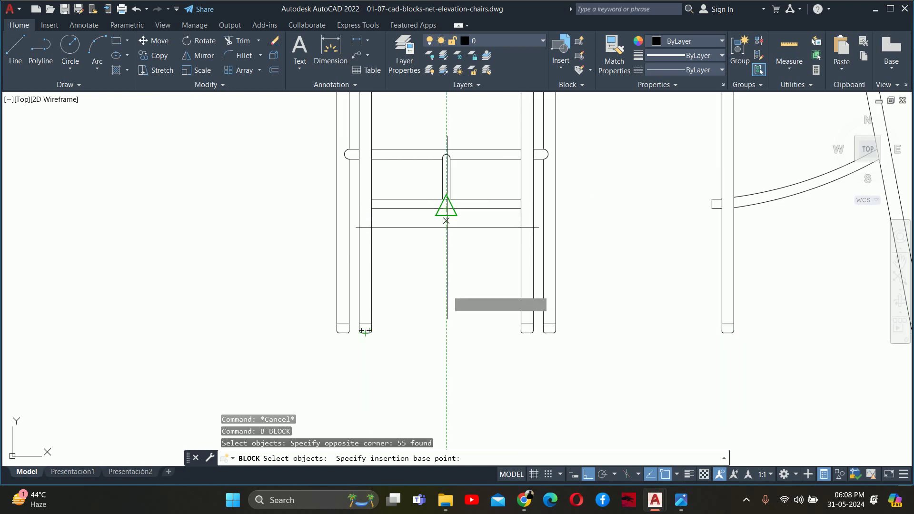
{"action": "left_click", "coordinate": [446, 333]}
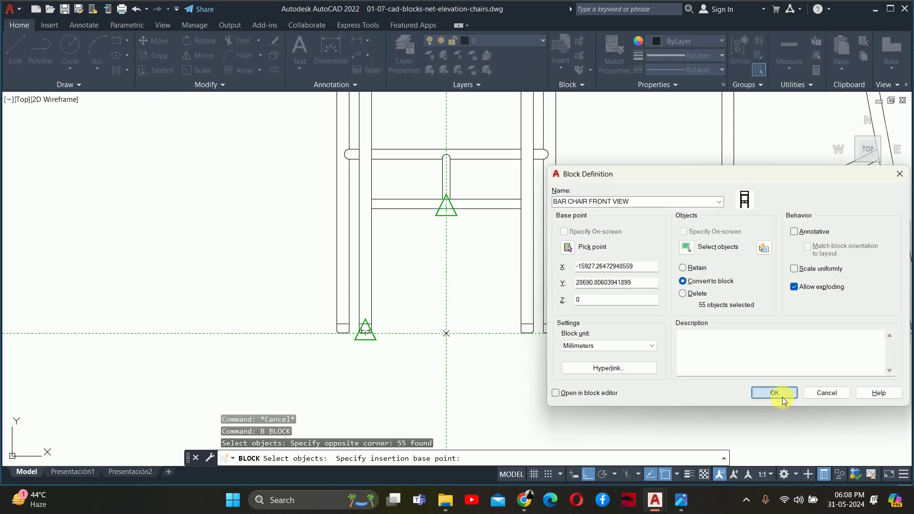
{"action": "left_click", "coordinate": [782, 398]}
{"action": "scroll", "coordinate": [562, 257], "scroll_direction": "down", "scroll_amount": 3}
{"action": "left_click", "coordinate": [545, 253]}
{"action": "scroll", "coordinate": [489, 297], "scroll_direction": "down", "scroll_amount": 3}
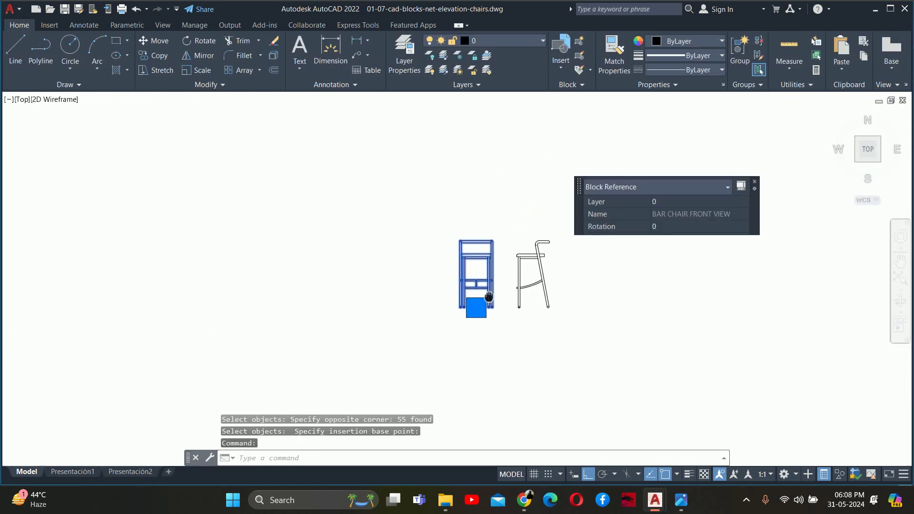
{"action": "key", "text": "Escape"}
{"action": "key", "text": "Escape"}
{"action": "key", "text": "Escape"}
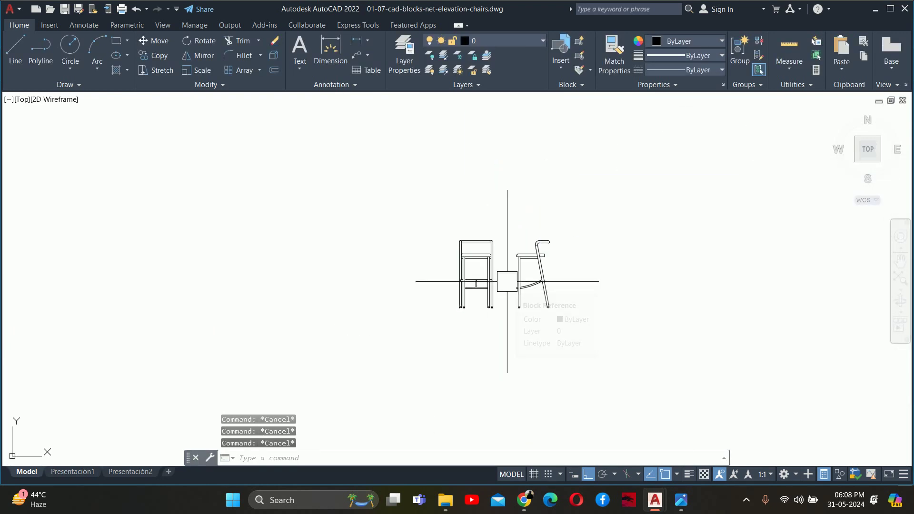
- Start WBLOCK with the existing block BAR CHAIER SIDE VIEW as the source
{"action": "type", "text": "w"}
{"action": "key", "text": "Return"}
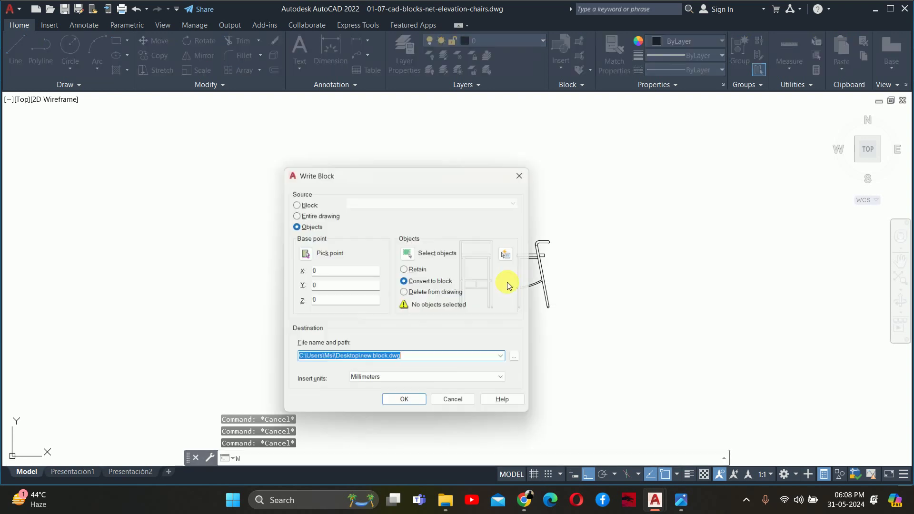
{"action": "left_click", "coordinate": [294, 201]}
{"action": "left_click", "coordinate": [400, 200]}
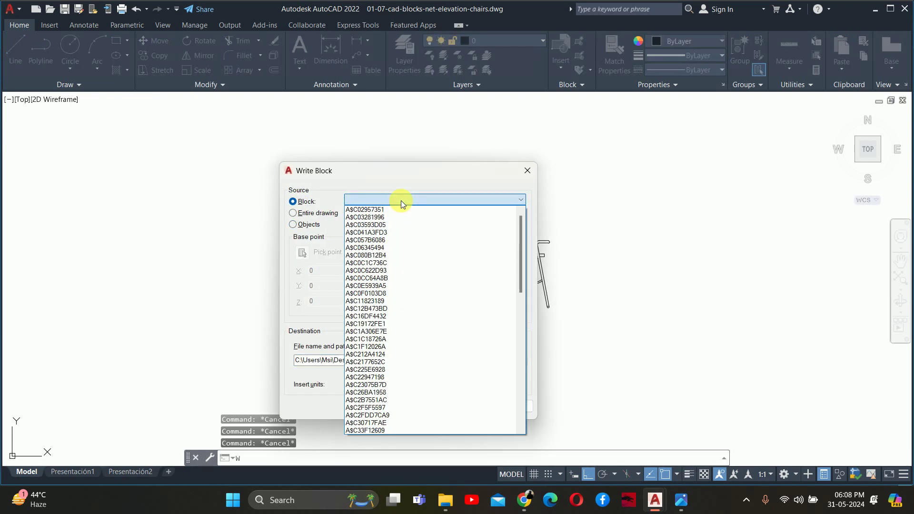
{"action": "key", "text": "b"}
{"action": "key", "text": "Return"}
{"action": "type", "text": "AR"}
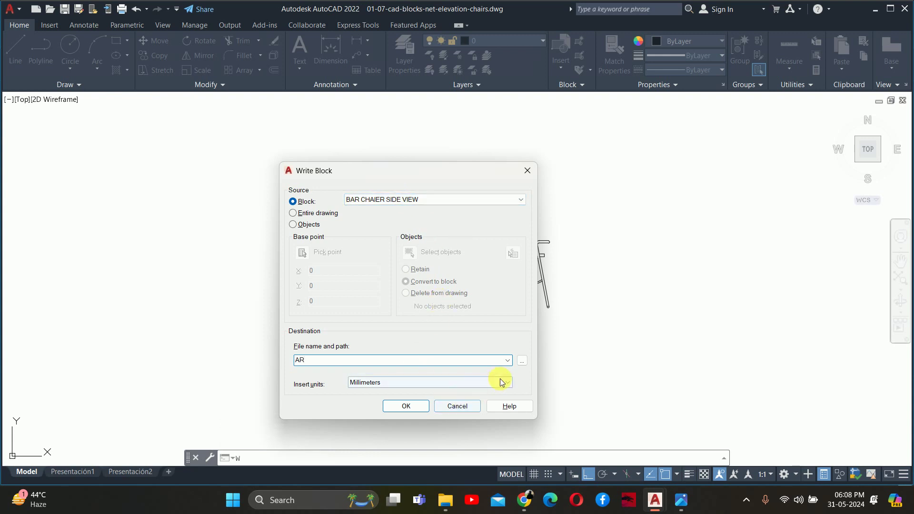
{"action": "left_click", "coordinate": [523, 361]}
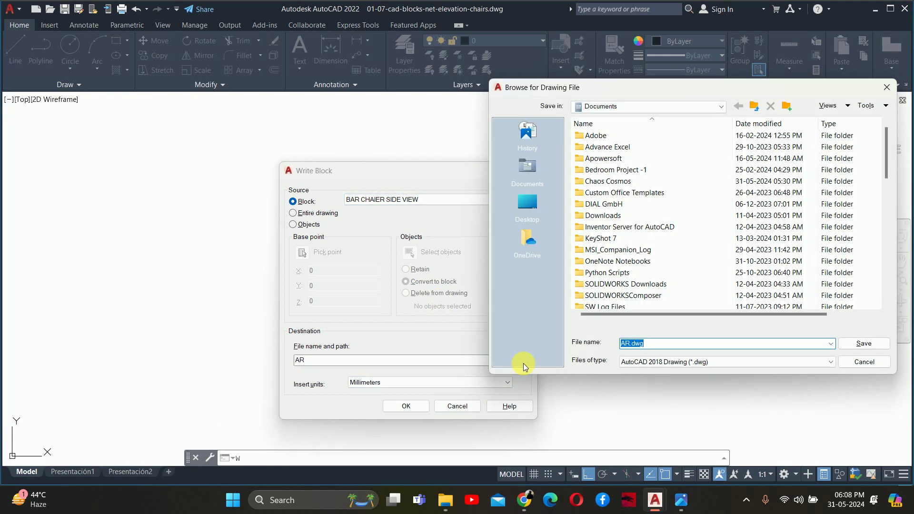
{"action": "key", "text": "Escape"}
{"action": "left_click", "coordinate": [431, 199]}
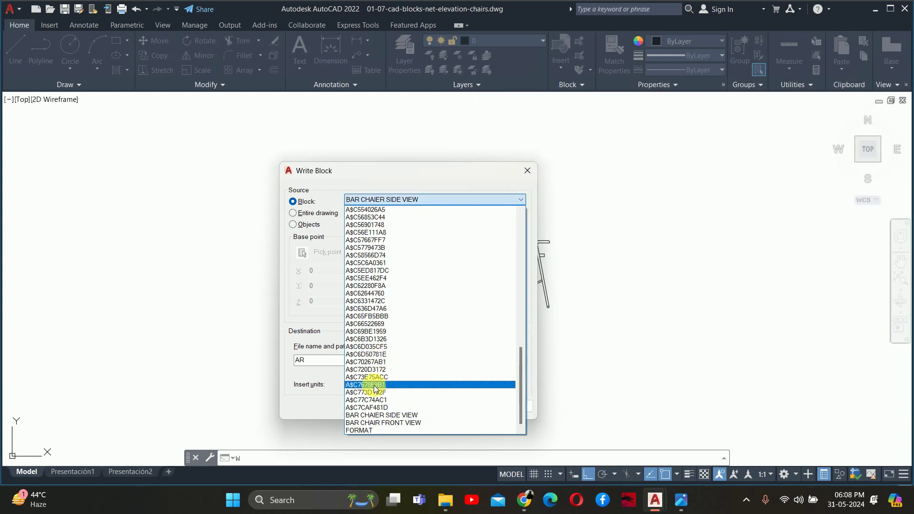
{"action": "left_click", "coordinate": [370, 416]}
- Save it to DATA (E:) > Desktop > Cadd Blocks > Write Blocks > Furniture
{"action": "left_click", "coordinate": [519, 361]}
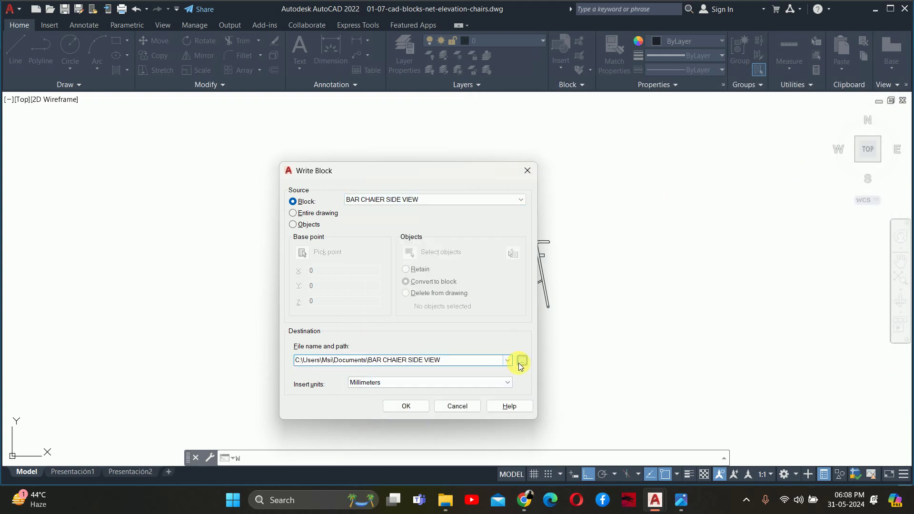
{"action": "left_click", "coordinate": [532, 195]}
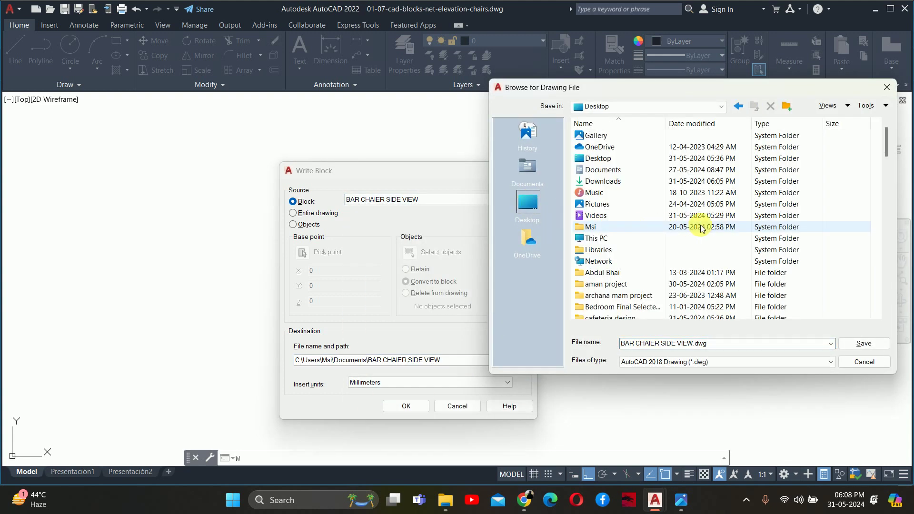
{"action": "double_click", "coordinate": [592, 235]}
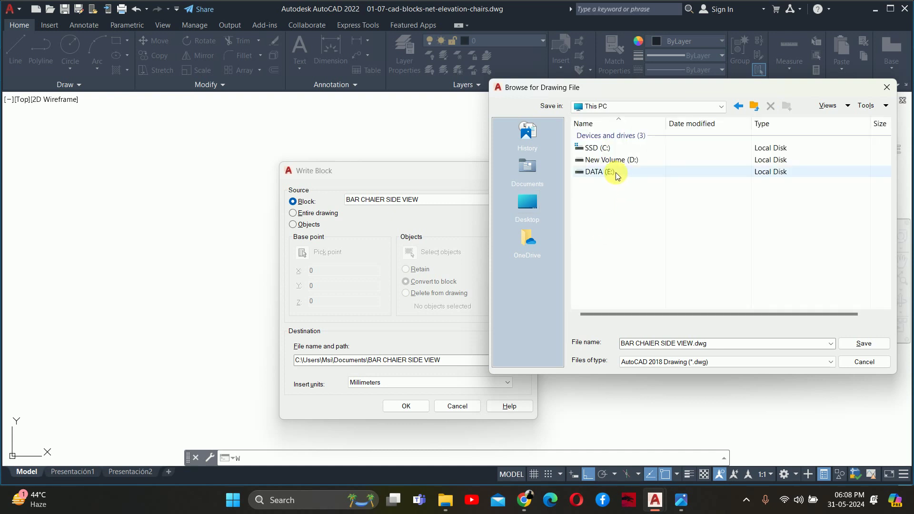
{"action": "double_click", "coordinate": [615, 172]}
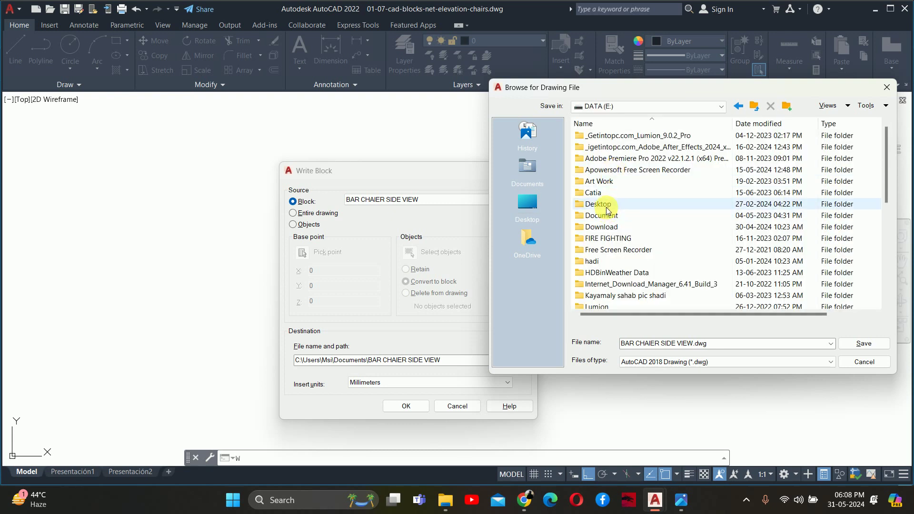
{"action": "double_click", "coordinate": [609, 209]}
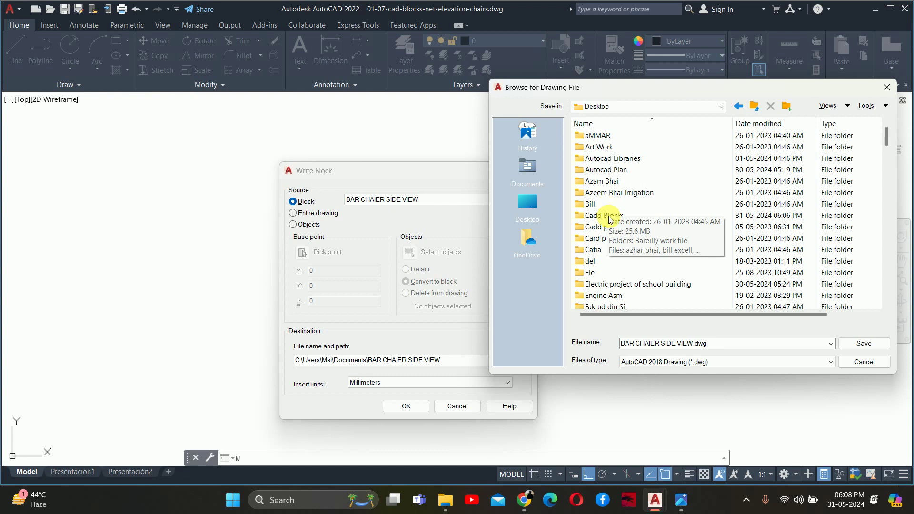
{"action": "double_click", "coordinate": [610, 217]}
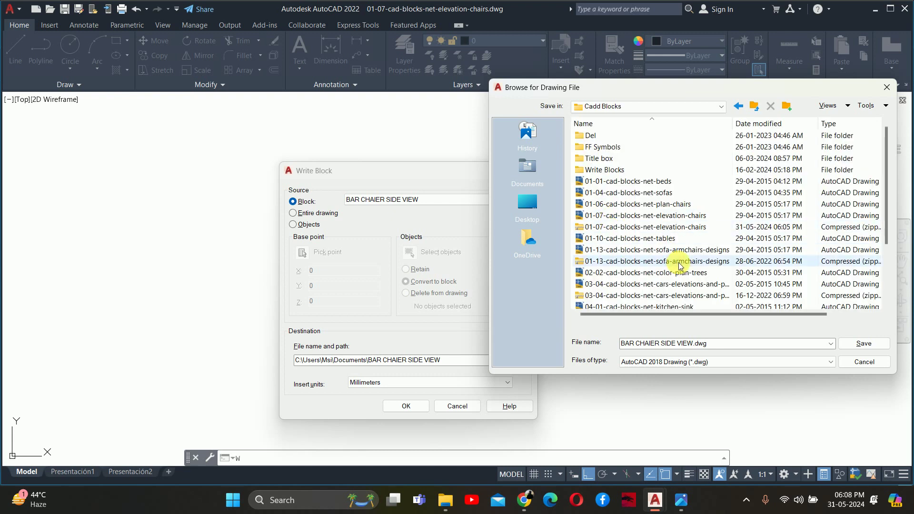
{"action": "double_click", "coordinate": [603, 169]}
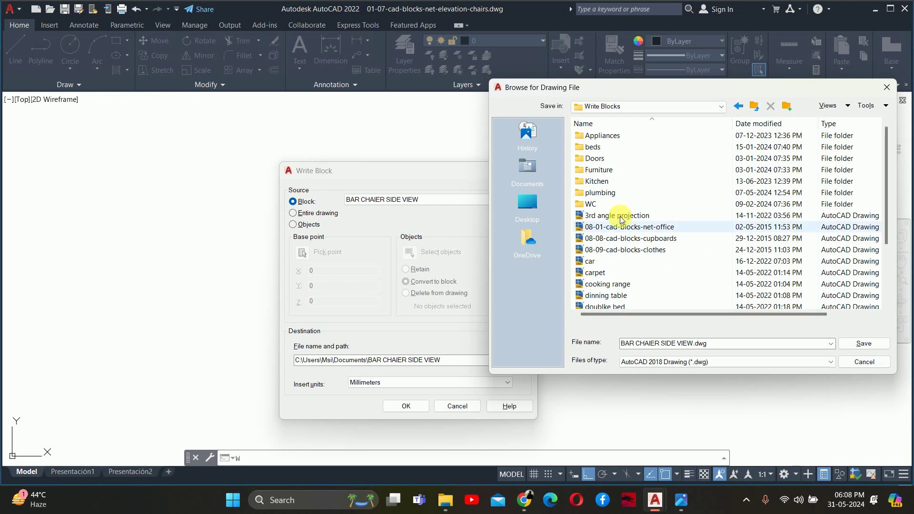
{"action": "double_click", "coordinate": [610, 170]}
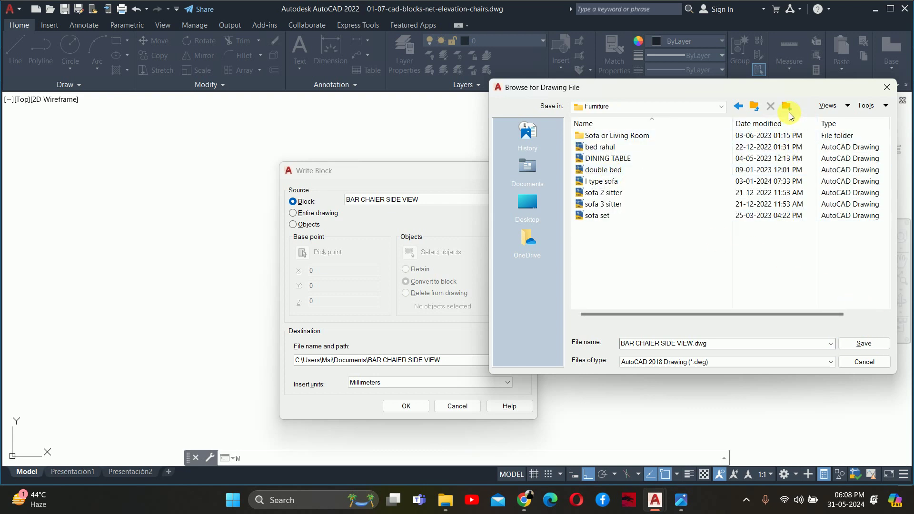
{"action": "left_click", "coordinate": [755, 106]}
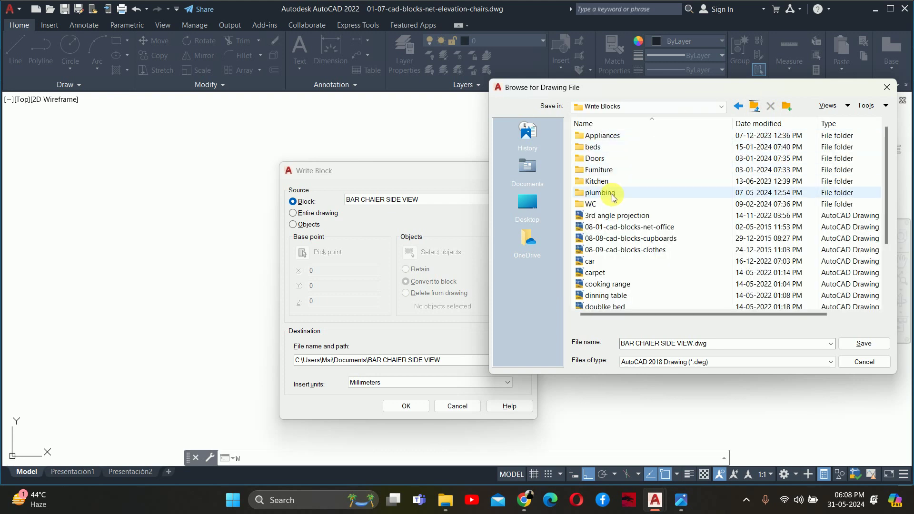
{"action": "double_click", "coordinate": [598, 170]}
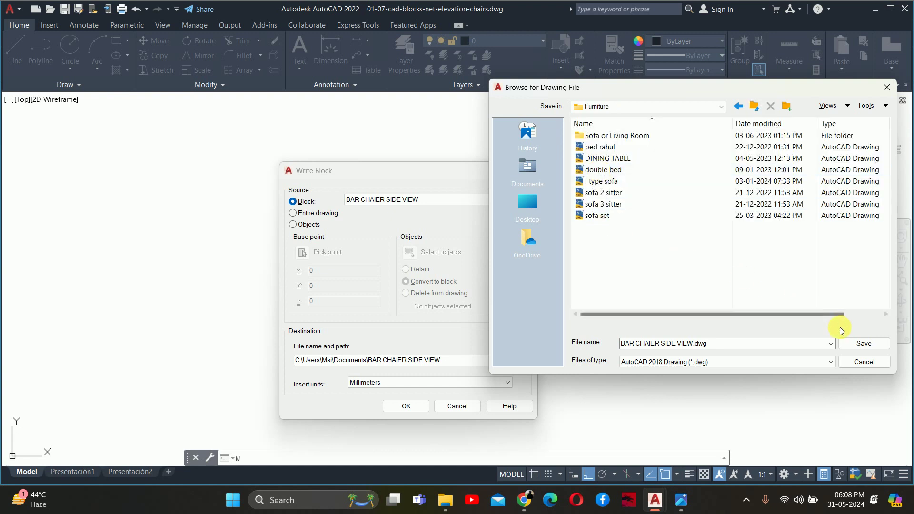
{"action": "left_click", "coordinate": [851, 339]}
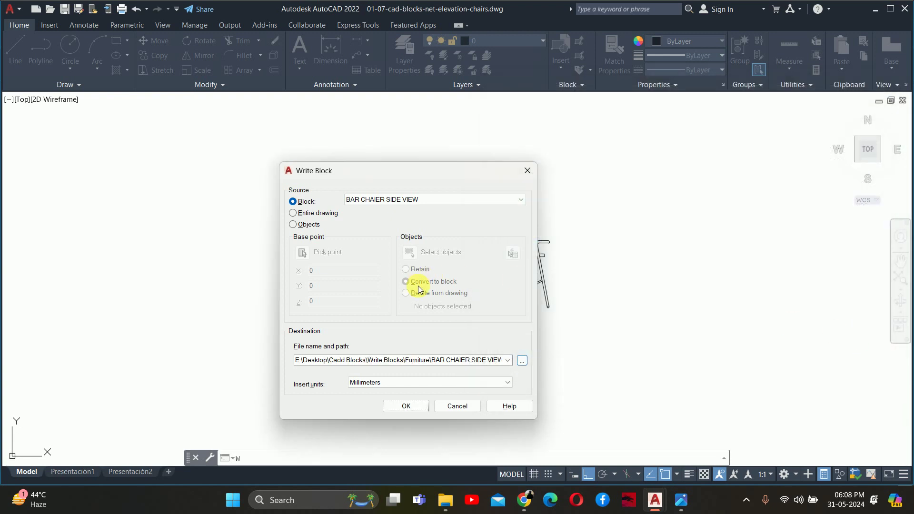
{"action": "left_click", "coordinate": [408, 413]}
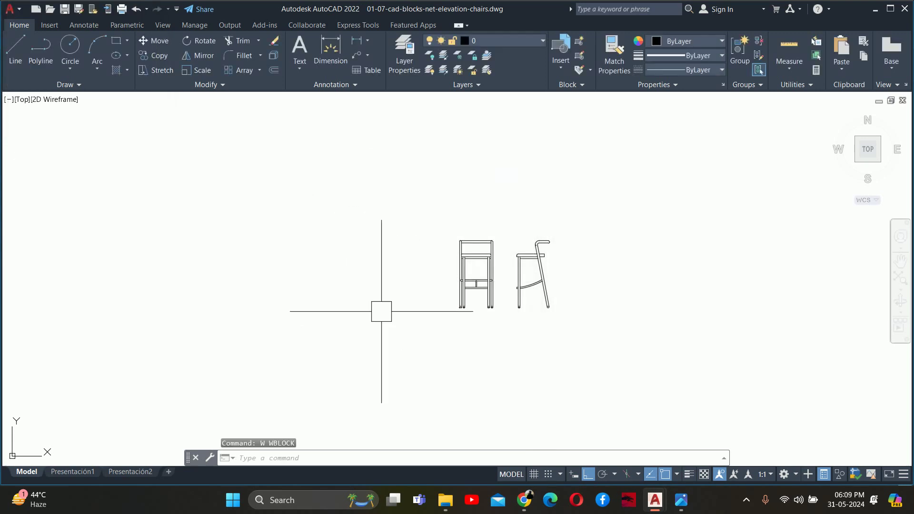
- Export the BAR CHAIR FRONT VIEW block to file with WBLOCK
{"action": "type", "text": "w"}
{"action": "key", "text": "Return"}
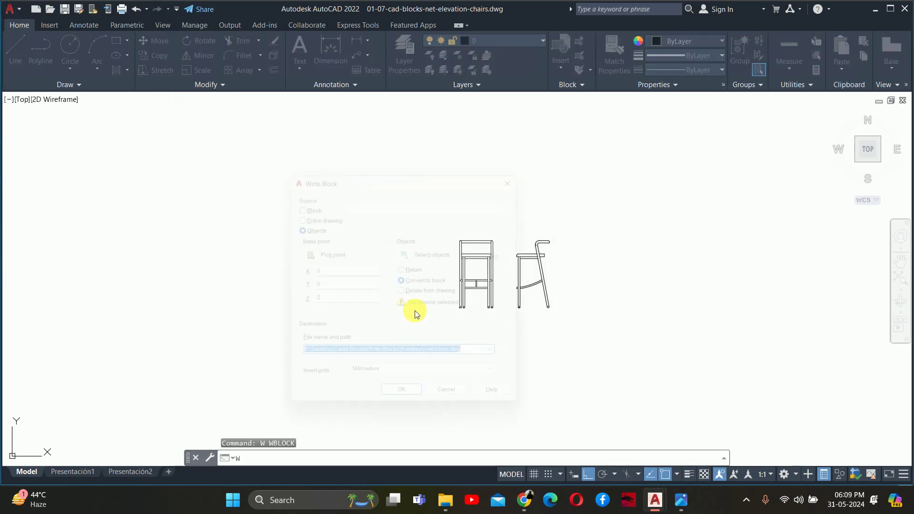
{"action": "left_click", "coordinate": [301, 201]}
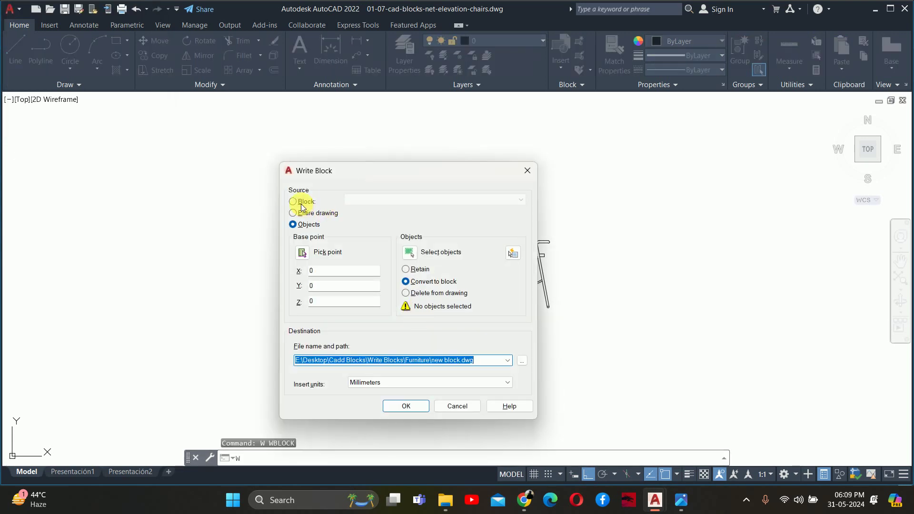
{"action": "left_click", "coordinate": [383, 203]}
{"action": "key", "text": "b"}
{"action": "key", "text": "Return"}
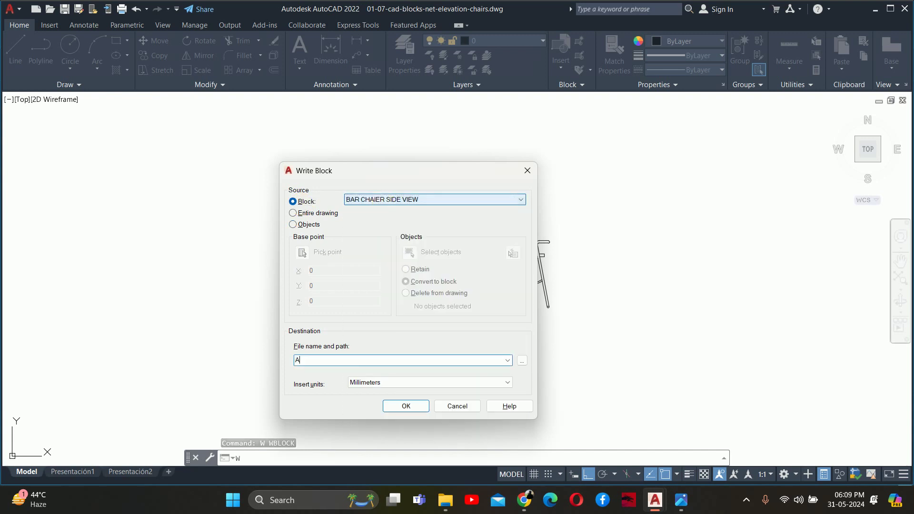
{"action": "left_click", "coordinate": [424, 199]}
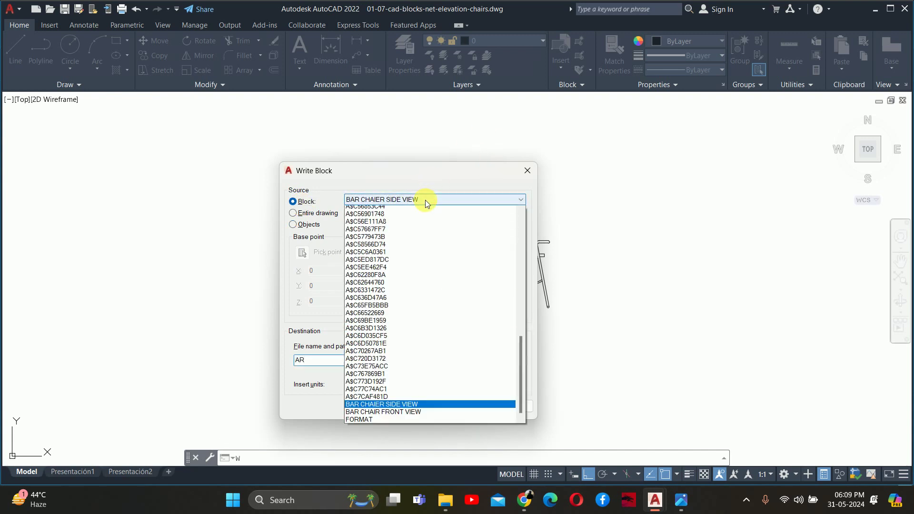
{"action": "left_click", "coordinate": [395, 423]}
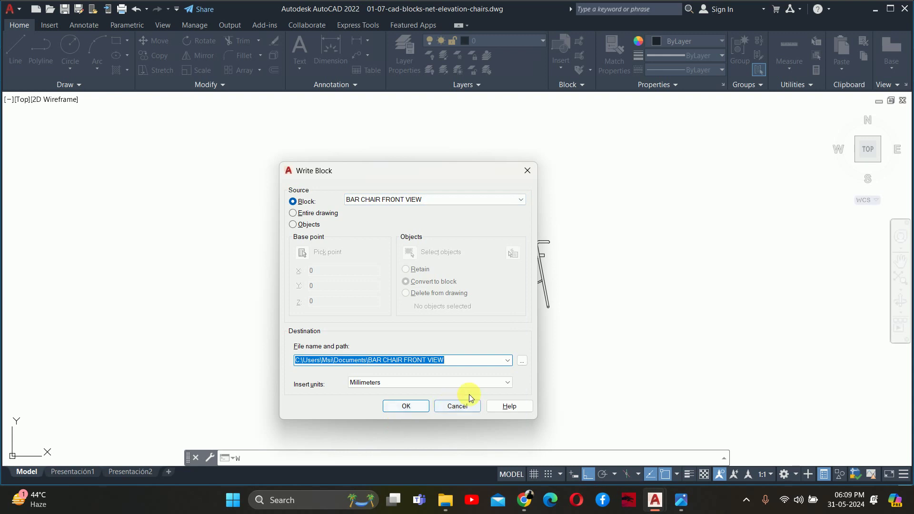
{"action": "left_click", "coordinate": [425, 406]}
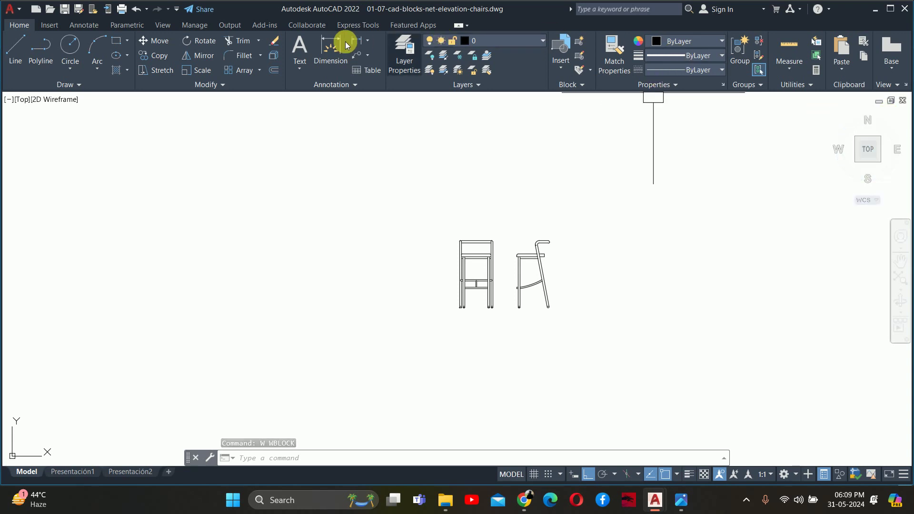
- Turn on File Tabs and switch to the cafe drawing
{"action": "left_click", "coordinate": [162, 25]}
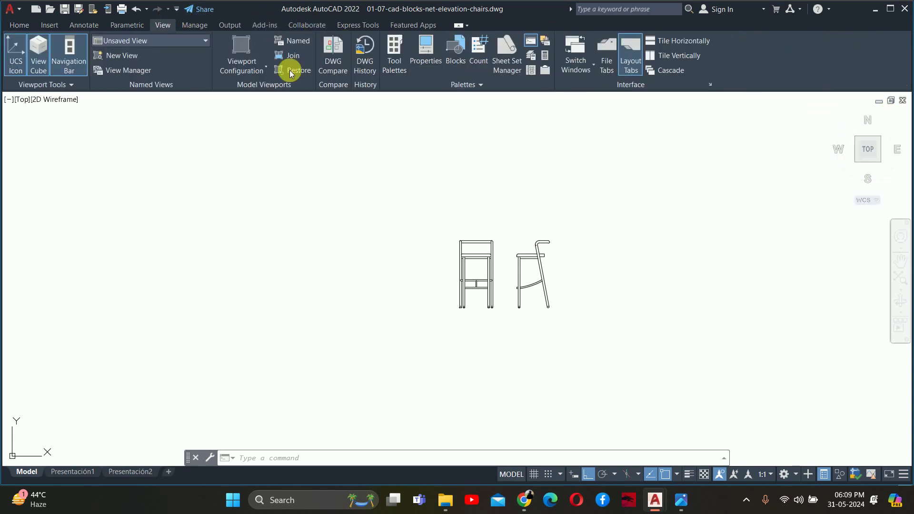
{"action": "left_click", "coordinate": [599, 57]}
{"action": "left_click", "coordinate": [581, 177]}
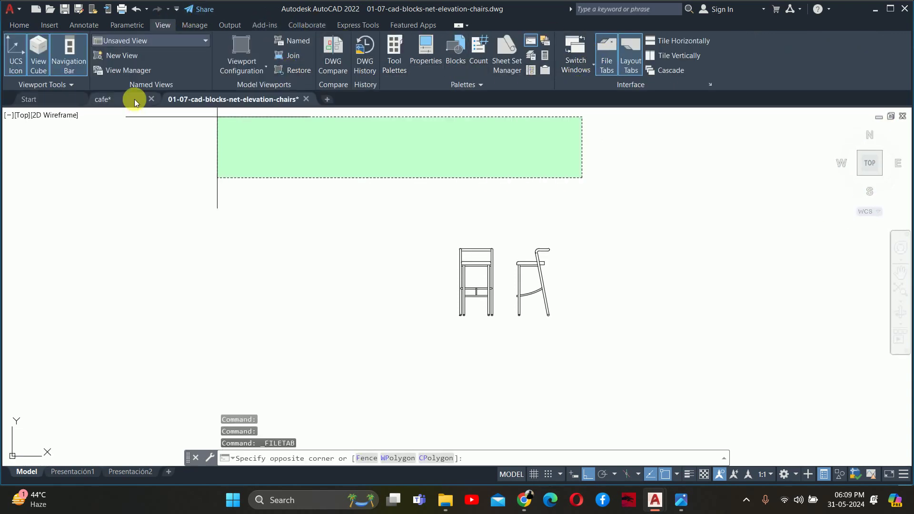
{"action": "left_click", "coordinate": [150, 116]}
{"action": "left_click", "coordinate": [112, 99]}
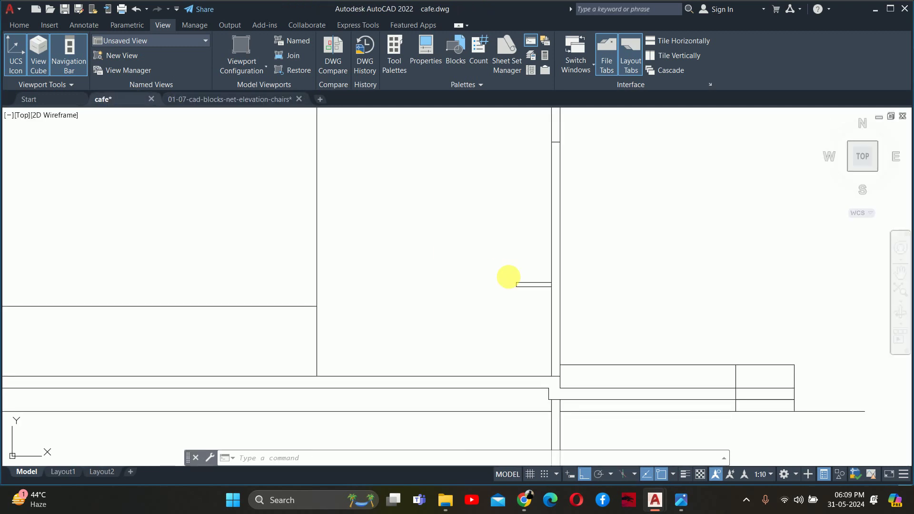
- Zoom out and start inserting a block, browsing for a drawing file
{"action": "scroll", "coordinate": [509, 281], "scroll_direction": "down", "scroll_amount": 3}
{"action": "scroll", "coordinate": [431, 284], "scroll_direction": "down", "scroll_amount": 3}
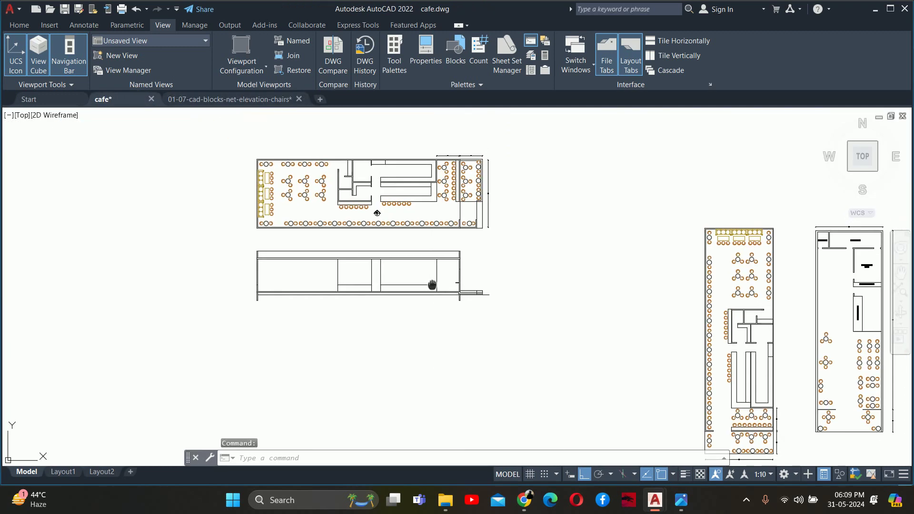
{"action": "scroll", "coordinate": [363, 228], "scroll_direction": "down", "scroll_amount": 2}
{"action": "type", "text": "i"}
{"action": "key", "text": "Return"}
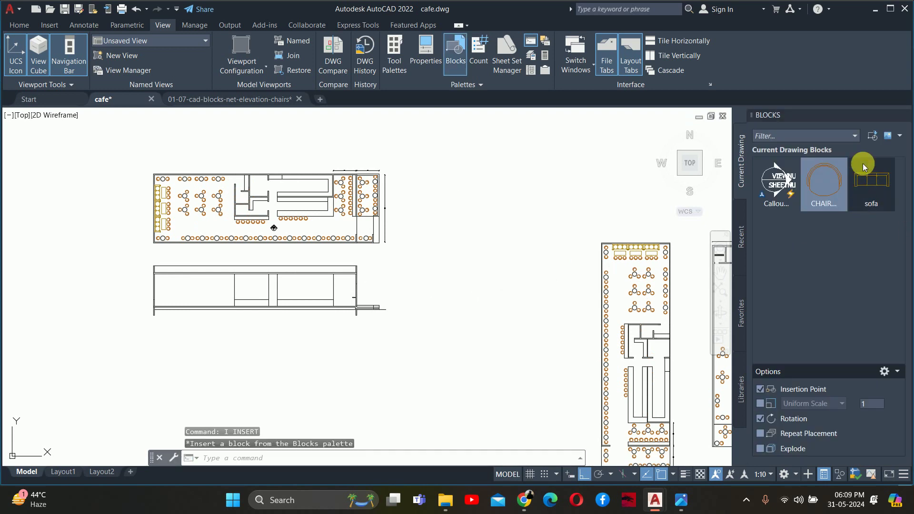
{"action": "left_click", "coordinate": [872, 138]}
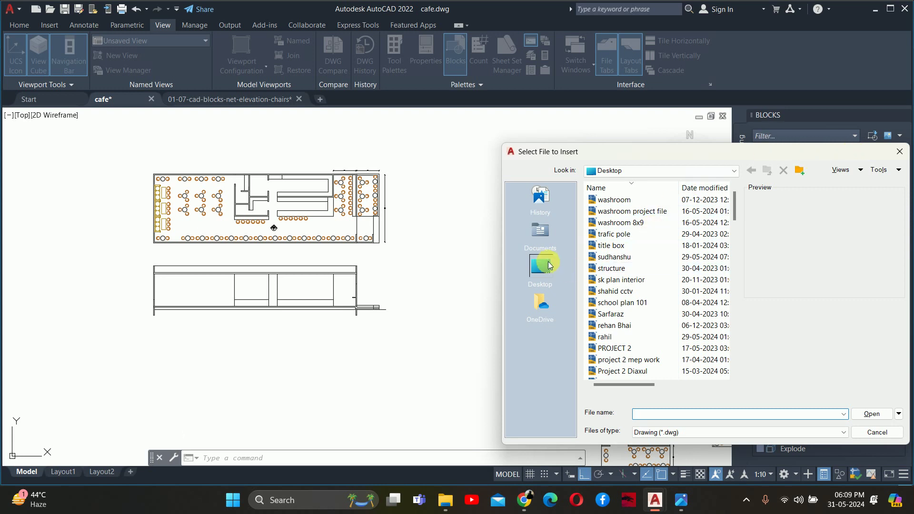
- Browse via This PC, the DATA (E:) drive and Desktop to the Cadd Blocks folder
{"action": "scroll", "coordinate": [635, 257], "scroll_direction": "down", "scroll_amount": 5}
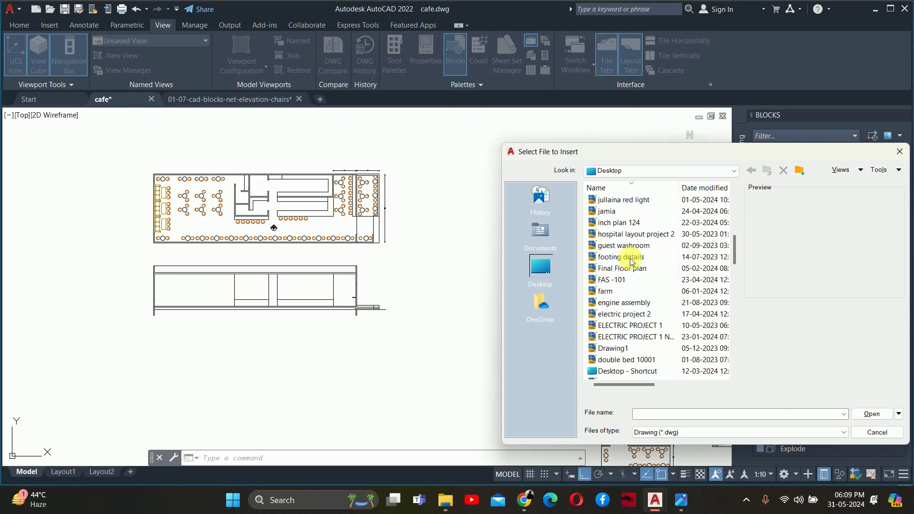
{"action": "scroll", "coordinate": [633, 259], "scroll_direction": "down", "scroll_amount": 5}
{"action": "scroll", "coordinate": [633, 261], "scroll_direction": "down", "scroll_amount": 5}
{"action": "scroll", "coordinate": [610, 276], "scroll_direction": "down", "scroll_amount": 5}
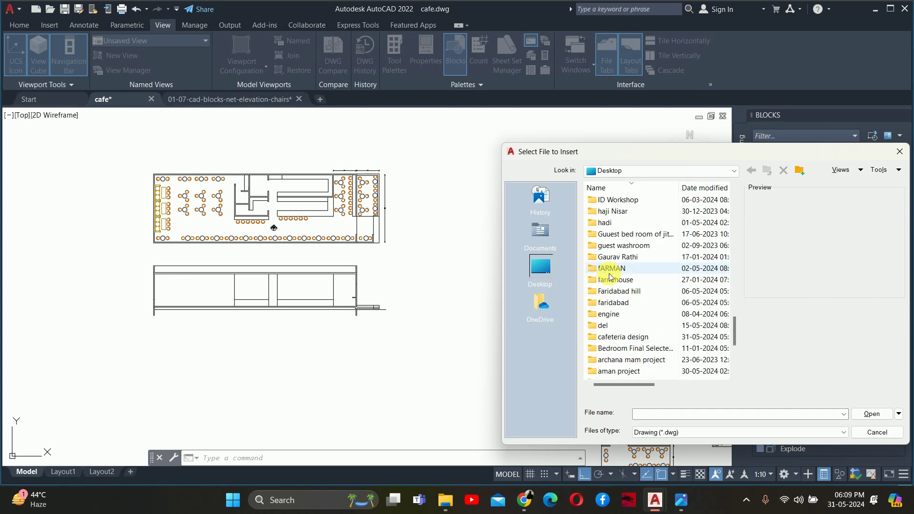
{"action": "scroll", "coordinate": [611, 277], "scroll_direction": "down", "scroll_amount": 1}
{"action": "scroll", "coordinate": [613, 310], "scroll_direction": "down", "scroll_amount": 4}
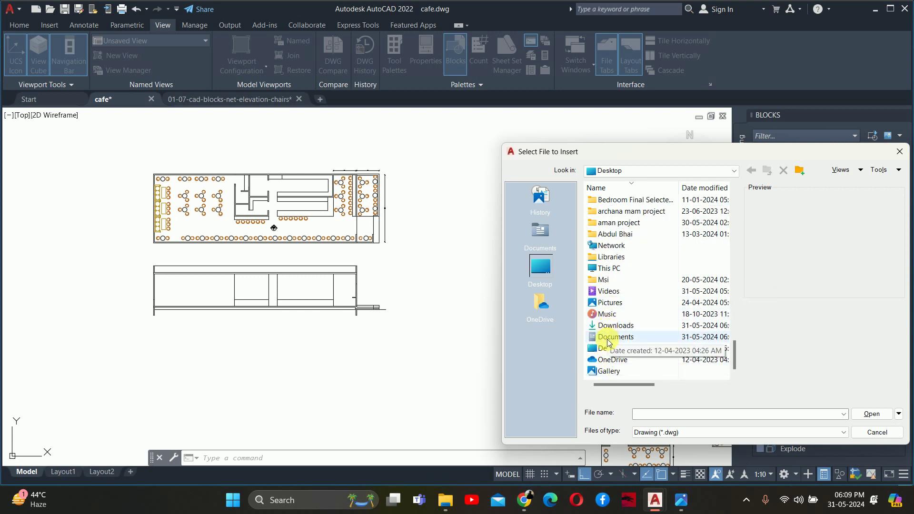
{"action": "left_click", "coordinate": [615, 269]}
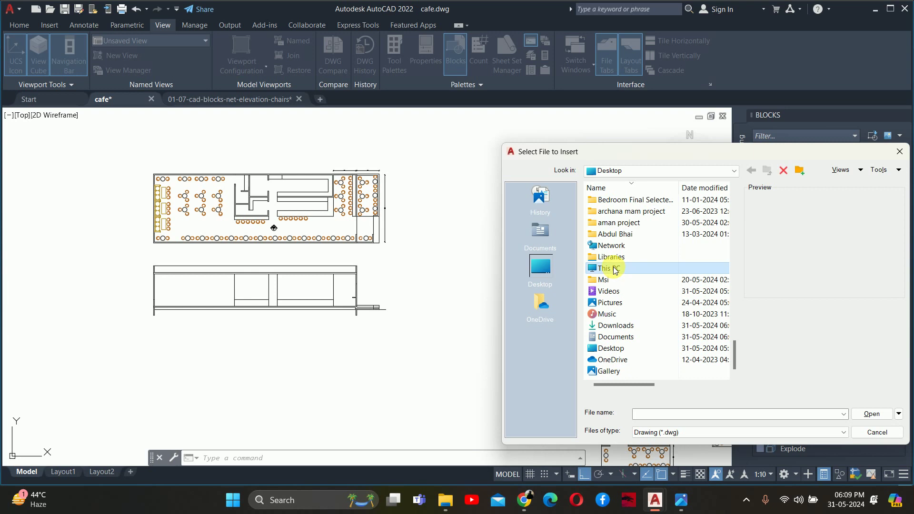
{"action": "double_click", "coordinate": [614, 269]}
{"action": "double_click", "coordinate": [612, 211]}
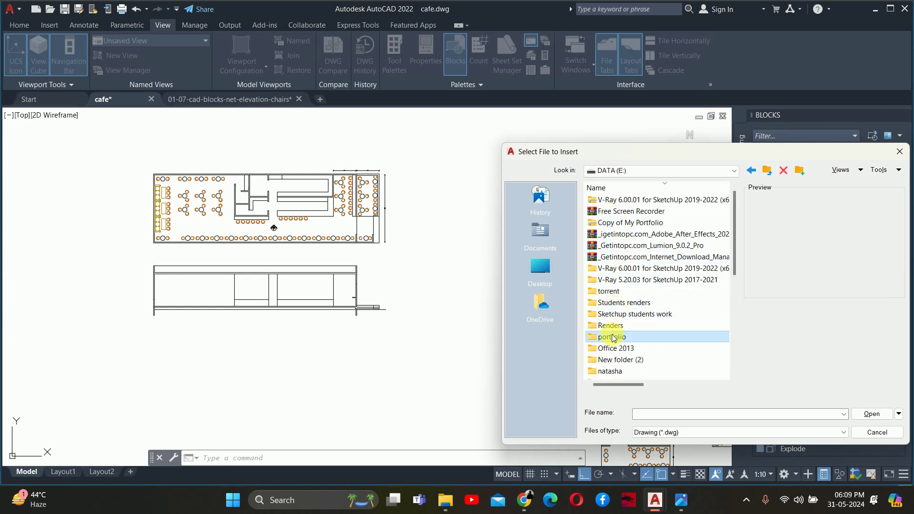
{"action": "scroll", "coordinate": [613, 338], "scroll_direction": "down", "scroll_amount": 5}
{"action": "double_click", "coordinate": [615, 304]}
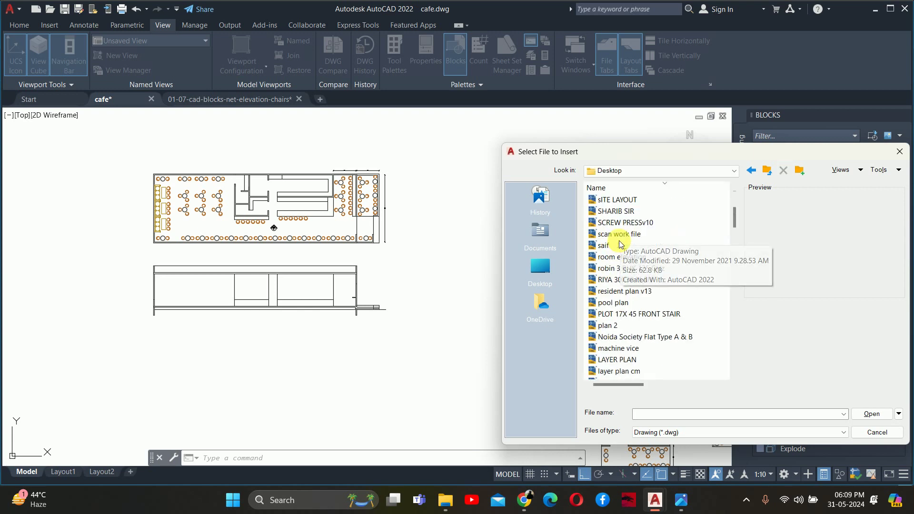
{"action": "scroll", "coordinate": [620, 245], "scroll_direction": "down", "scroll_amount": 5}
{"action": "scroll", "coordinate": [620, 246], "scroll_direction": "down", "scroll_amount": 5}
{"action": "scroll", "coordinate": [620, 249], "scroll_direction": "down", "scroll_amount": 5}
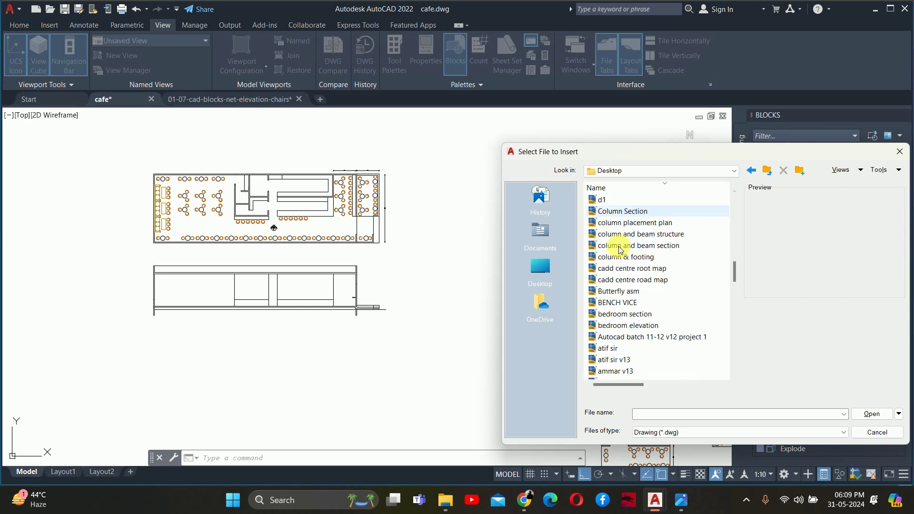
{"action": "scroll", "coordinate": [620, 250], "scroll_direction": "down", "scroll_amount": 5}
{"action": "scroll", "coordinate": [616, 291], "scroll_direction": "down", "scroll_amount": 2}
{"action": "scroll", "coordinate": [617, 296], "scroll_direction": "down", "scroll_amount": 3}
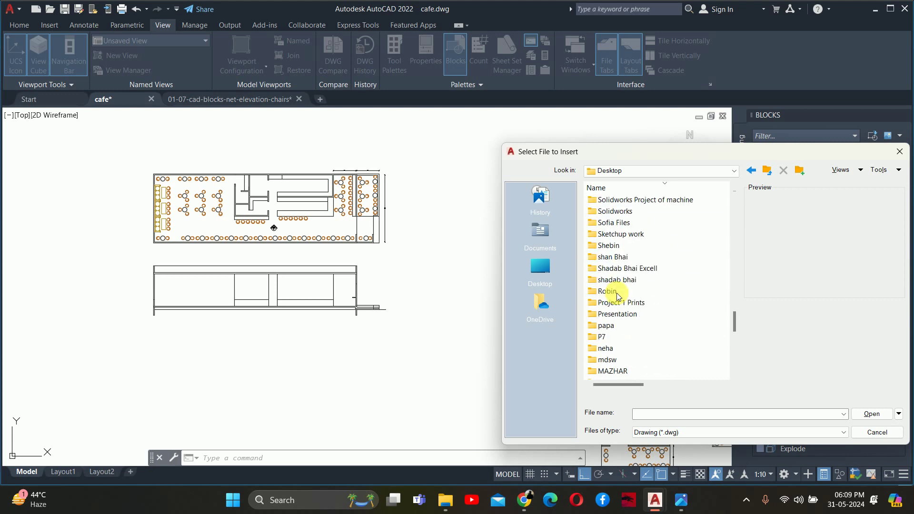
{"action": "scroll", "coordinate": [617, 295], "scroll_direction": "down", "scroll_amount": 1}
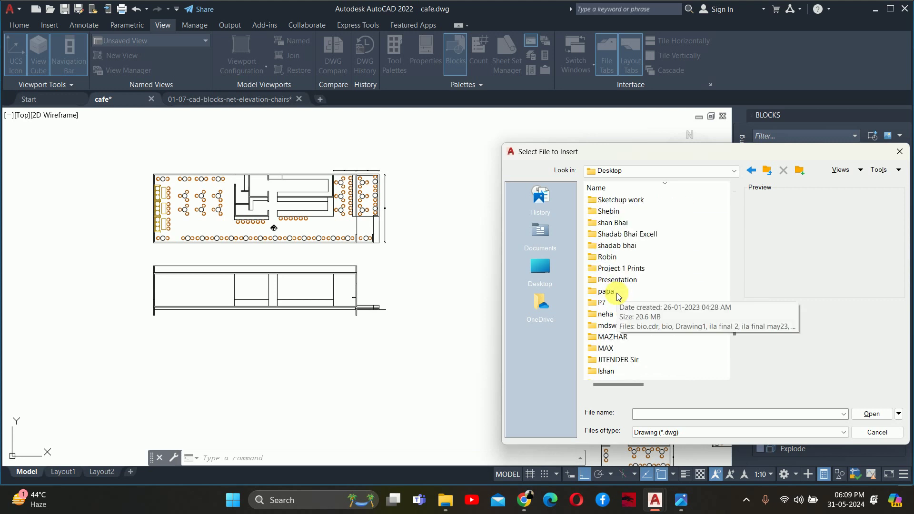
{"action": "scroll", "coordinate": [616, 295], "scroll_direction": "down", "scroll_amount": 4}
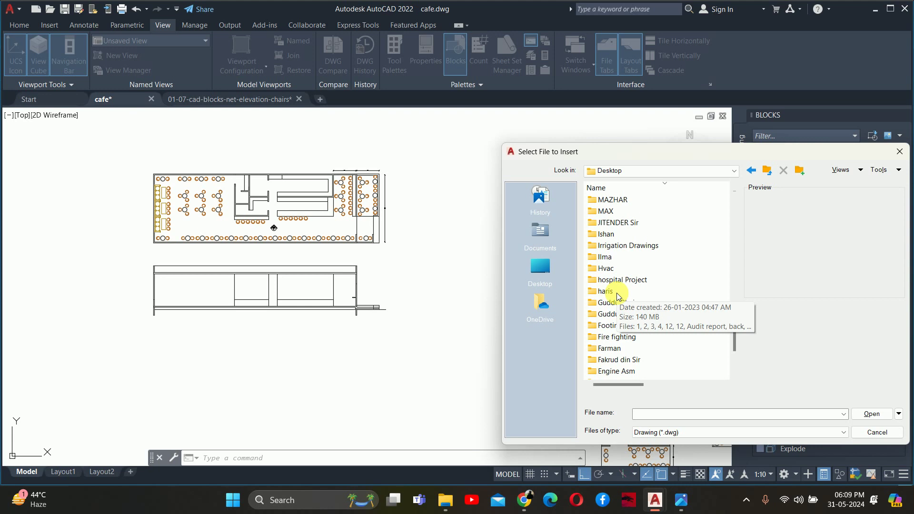
{"action": "scroll", "coordinate": [616, 293], "scroll_direction": "down", "scroll_amount": 5}
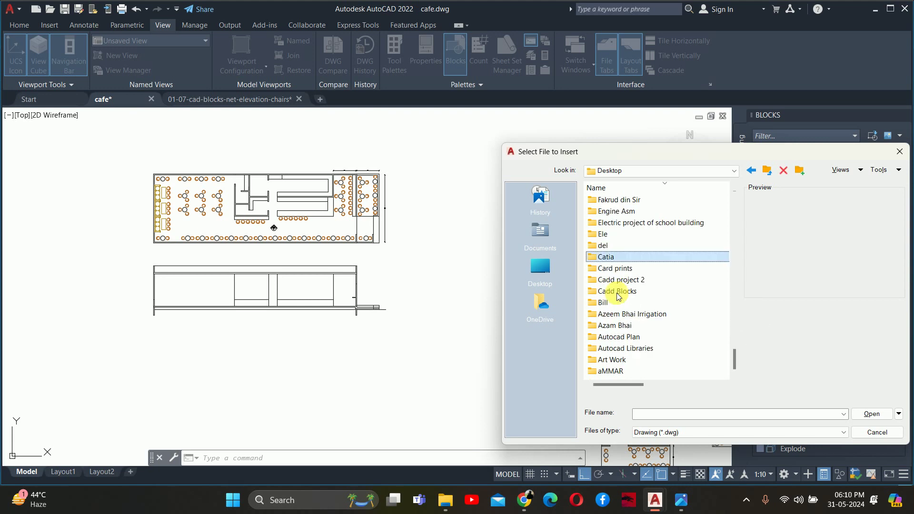
{"action": "double_click", "coordinate": [618, 291]}
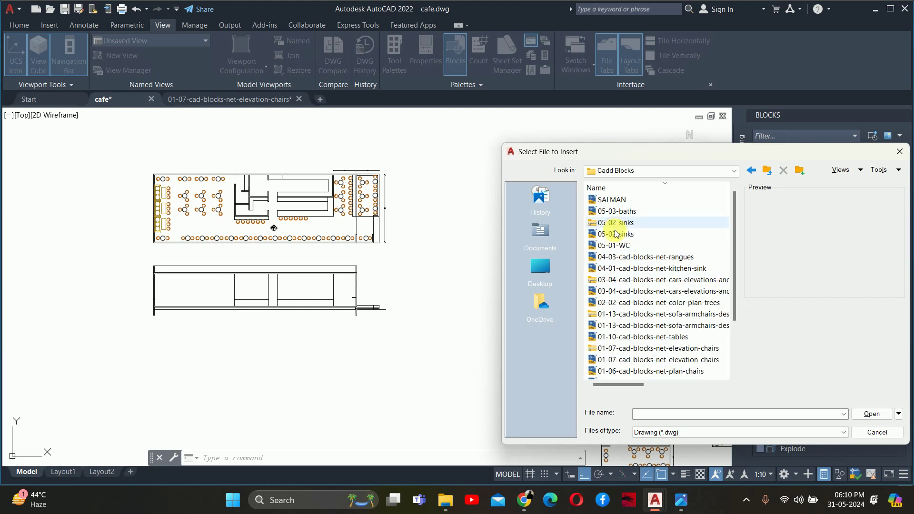
- From Write Blocks > Furniture, load the BAR CHAIER SIDE VIEW drawing for insertion
{"action": "left_click", "coordinate": [612, 263]}
{"action": "scroll", "coordinate": [612, 262], "scroll_direction": "down", "scroll_amount": 2}
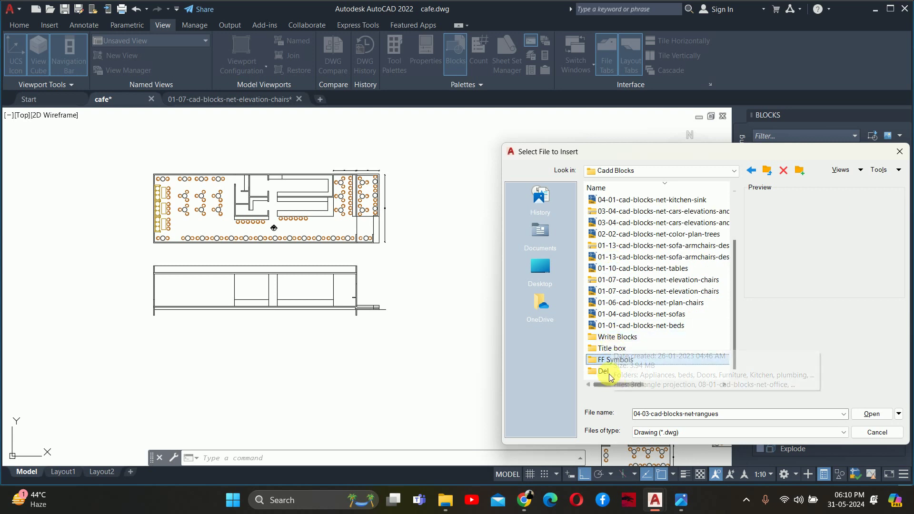
{"action": "double_click", "coordinate": [614, 336]}
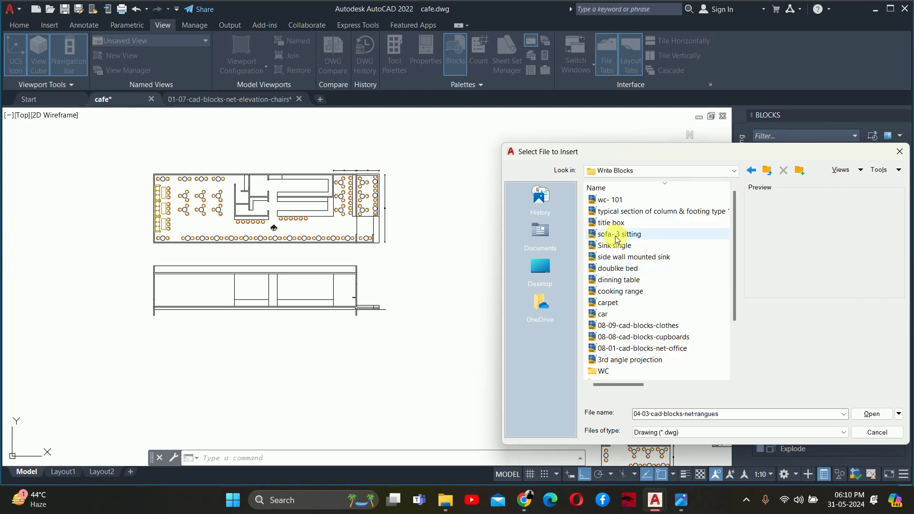
{"action": "double_click", "coordinate": [611, 337]}
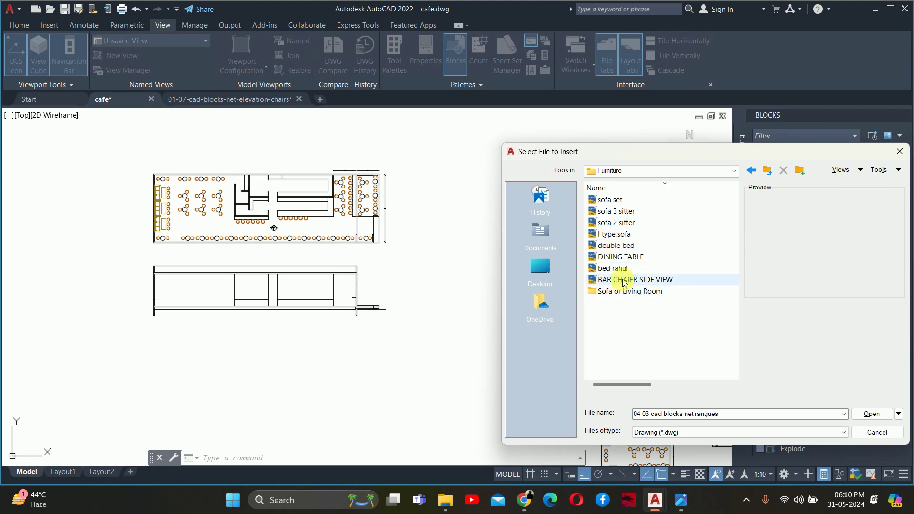
{"action": "left_click", "coordinate": [623, 282]}
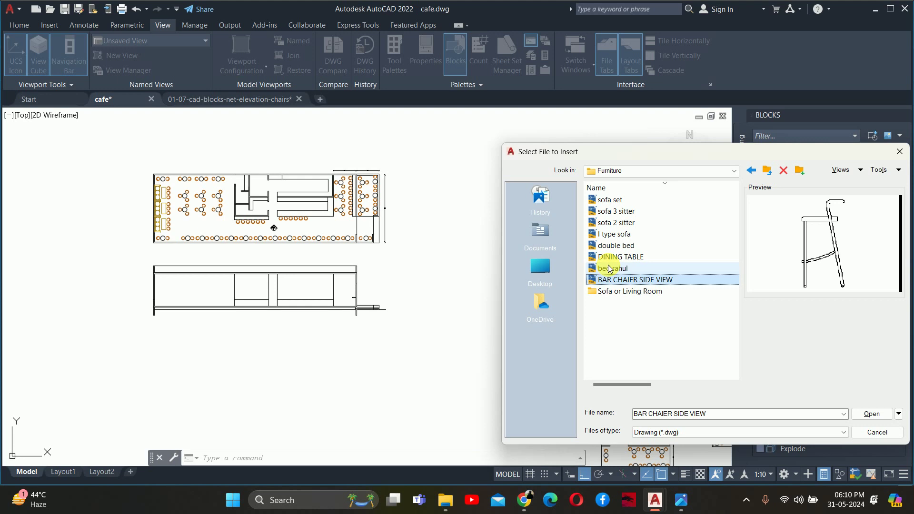
{"action": "left_click", "coordinate": [618, 279]}
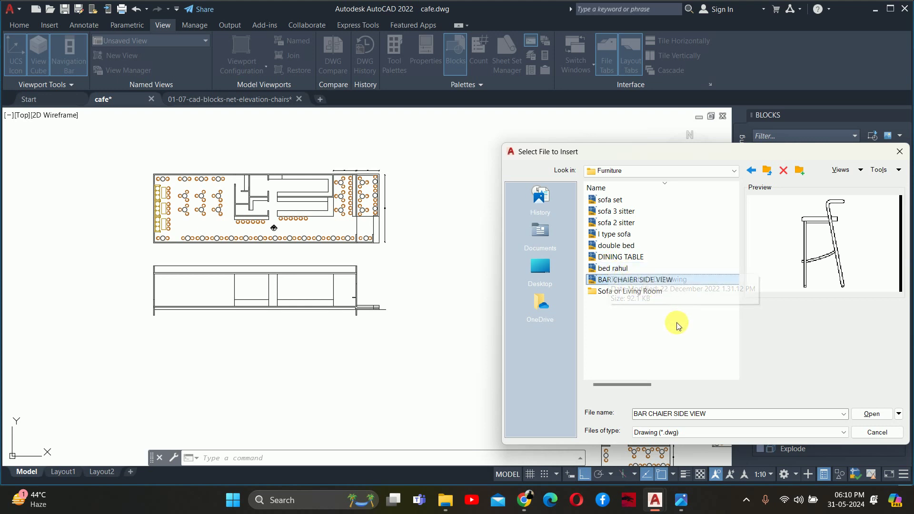
{"action": "left_click", "coordinate": [872, 414]}
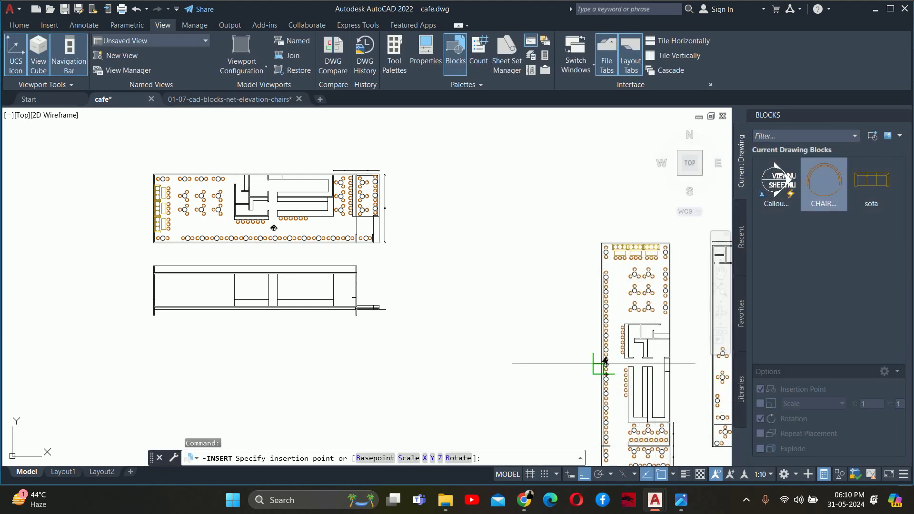
- Place the bar chair on the elevation floor line with 0° rotation
{"action": "scroll", "coordinate": [374, 271], "scroll_direction": "up", "scroll_amount": 5}
{"action": "middle_click_drag", "start_coordinate": [326, 316], "coordinate": [469, 286]}
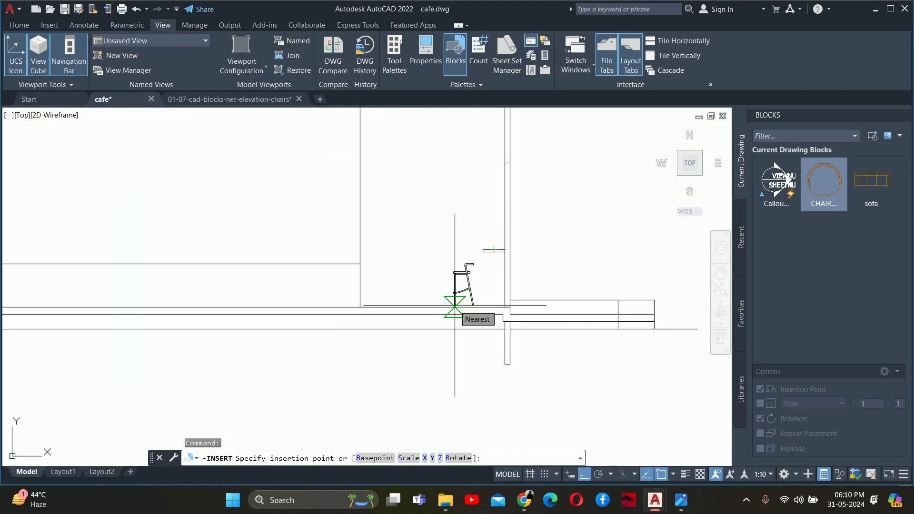
{"action": "scroll", "coordinate": [455, 306], "scroll_direction": "up", "scroll_amount": 2}
{"action": "scroll", "coordinate": [455, 309], "scroll_direction": "up", "scroll_amount": 3}
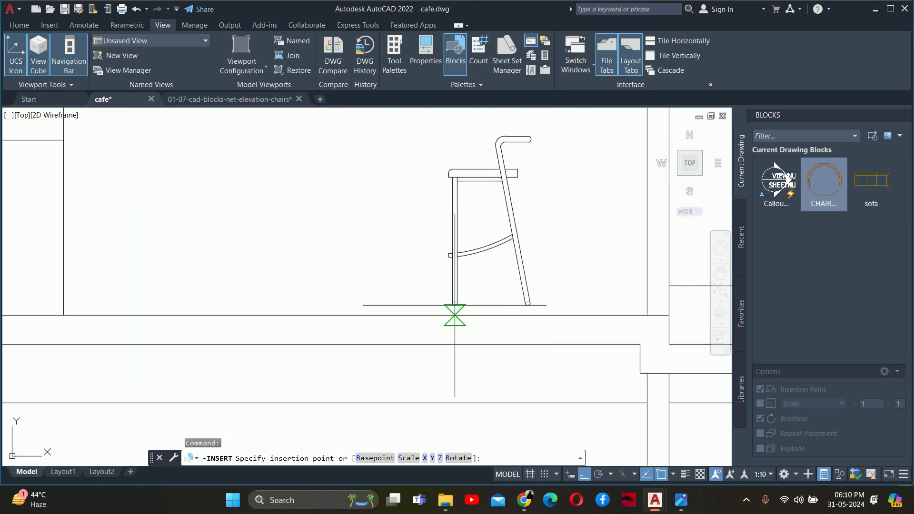
{"action": "left_click", "coordinate": [455, 314]}
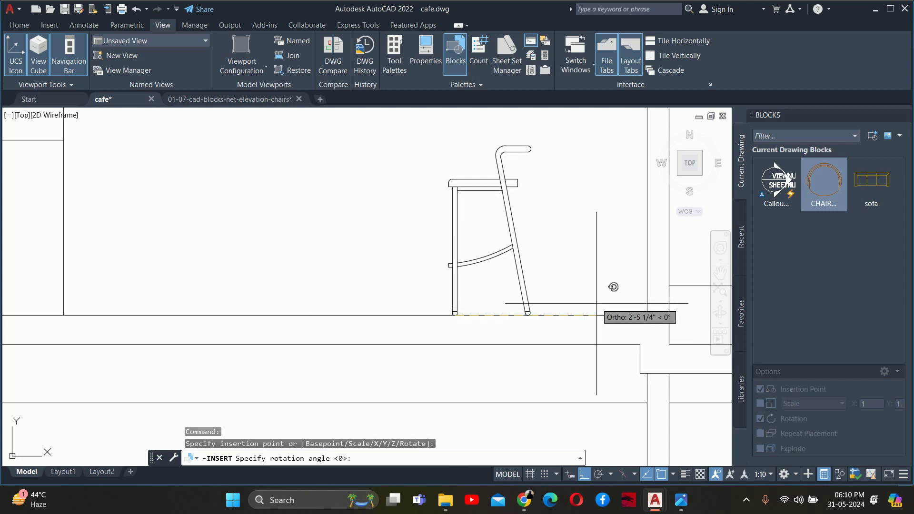
{"action": "left_click", "coordinate": [597, 301]}
- Mirror the chair about a vertical axis so it faces the counter, erasing the original
{"action": "key", "text": "Escape"}
{"action": "type", "text": "mi"}
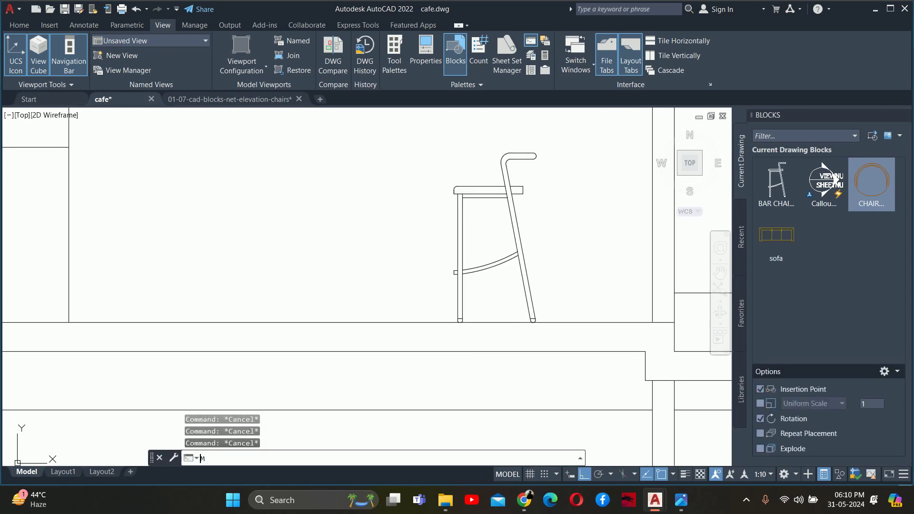
{"action": "key", "text": "Return"}
{"action": "left_click", "coordinate": [500, 238]}
{"action": "key", "text": "Return"}
{"action": "scroll", "coordinate": [492, 195], "scroll_direction": "up", "scroll_amount": 3}
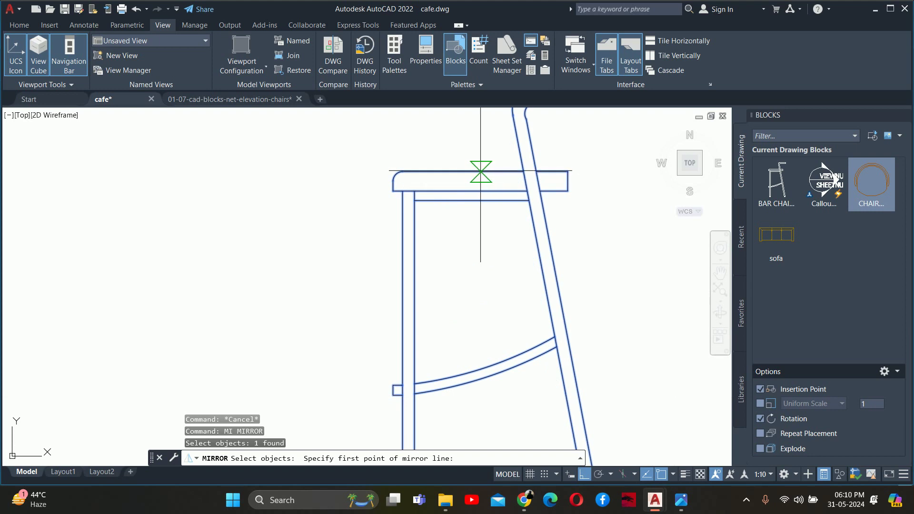
{"action": "left_click", "coordinate": [462, 171]}
{"action": "left_click", "coordinate": [469, 267]}
{"action": "type", "text": "Y"}
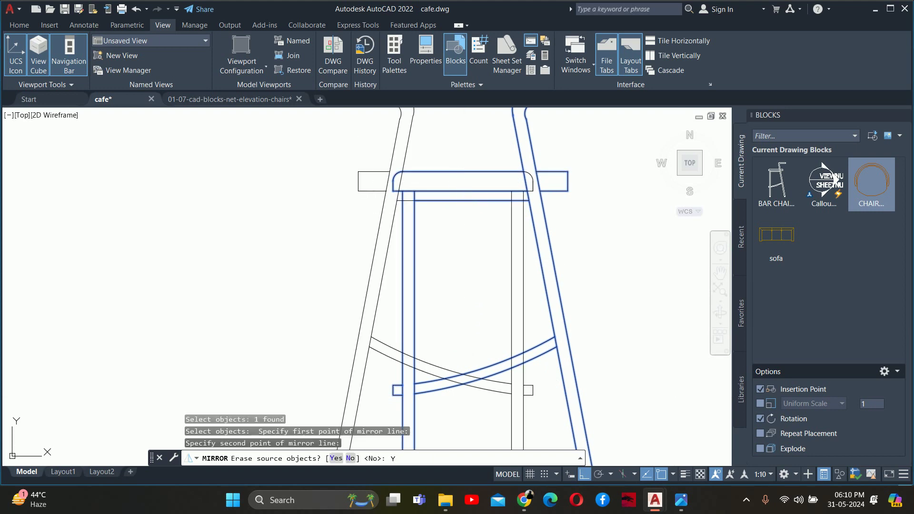
{"action": "type", "text": "y"}
{"action": "key", "text": "Return"}
{"action": "scroll", "coordinate": [484, 245], "scroll_direction": "down", "scroll_amount": 5}
- Move the mirrored chair to the right, closer to the counter
{"action": "key", "text": "Escape"}
{"action": "key", "text": "Escape"}
{"action": "left_click", "coordinate": [464, 232]}
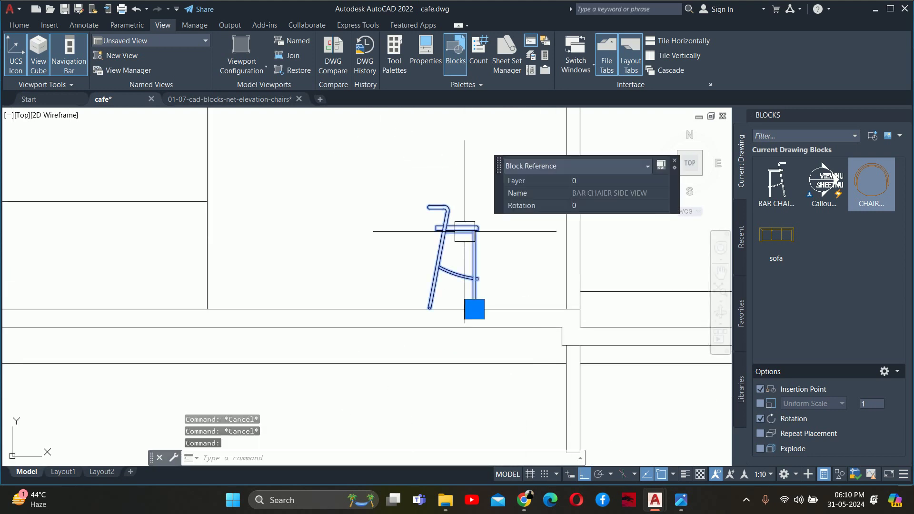
{"action": "type", "text": "m"}
{"action": "key", "text": "Return"}
{"action": "scroll", "coordinate": [467, 232], "scroll_direction": "up", "scroll_amount": 3}
{"action": "left_click", "coordinate": [477, 278]}
{"action": "scroll", "coordinate": [500, 265], "scroll_direction": "down", "scroll_amount": 2}
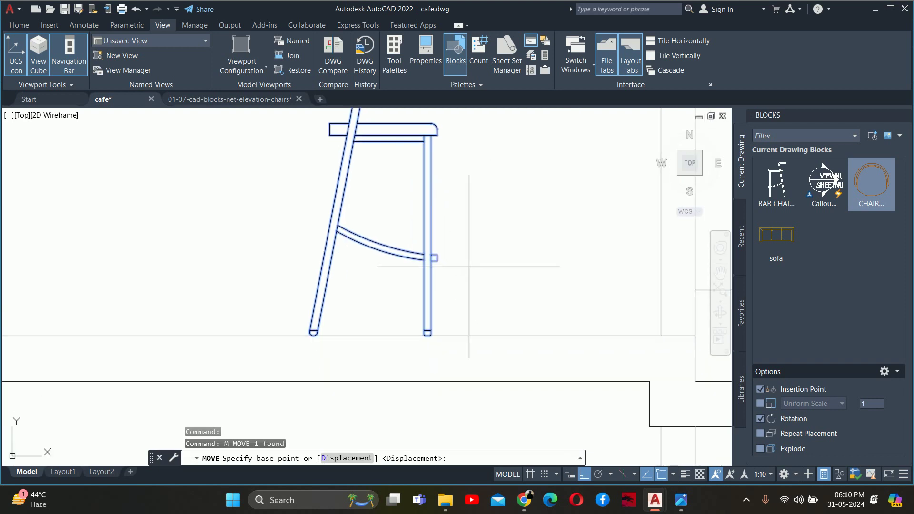
{"action": "scroll", "coordinate": [484, 271], "scroll_direction": "down", "scroll_amount": 2}
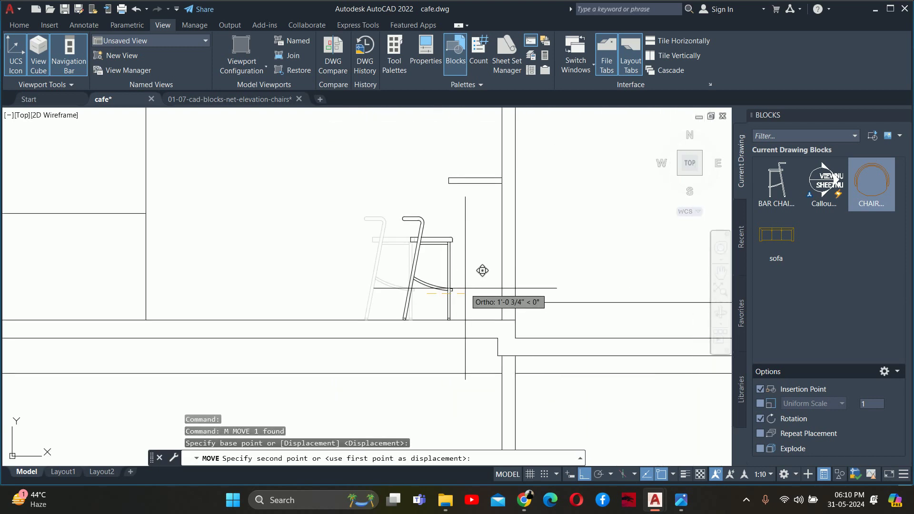
{"action": "left_click", "coordinate": [482, 271]}
- Start a linear dimension from the chair seat toward the floor line
{"action": "key", "text": "Escape"}
{"action": "key", "text": "Escape"}
{"action": "key", "text": "Escape"}
{"action": "type", "text": "dli"}
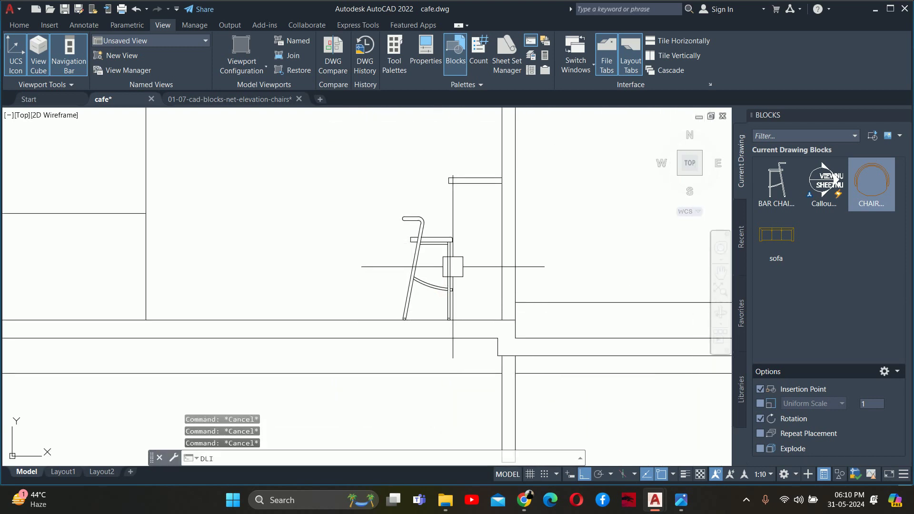
{"action": "key", "text": "Return"}
{"action": "scroll", "coordinate": [452, 266], "scroll_direction": "up", "scroll_amount": 4}
{"action": "left_click", "coordinate": [453, 246]}
{"action": "mouse_move", "coordinate": [453, 247]}
{"action": "middle_mouse_down"}
{"action": "mouse_move", "coordinate": [454, 265]}
{"action": "mouse_move", "coordinate": [454, 163]}
{"action": "middle_mouse_up"}
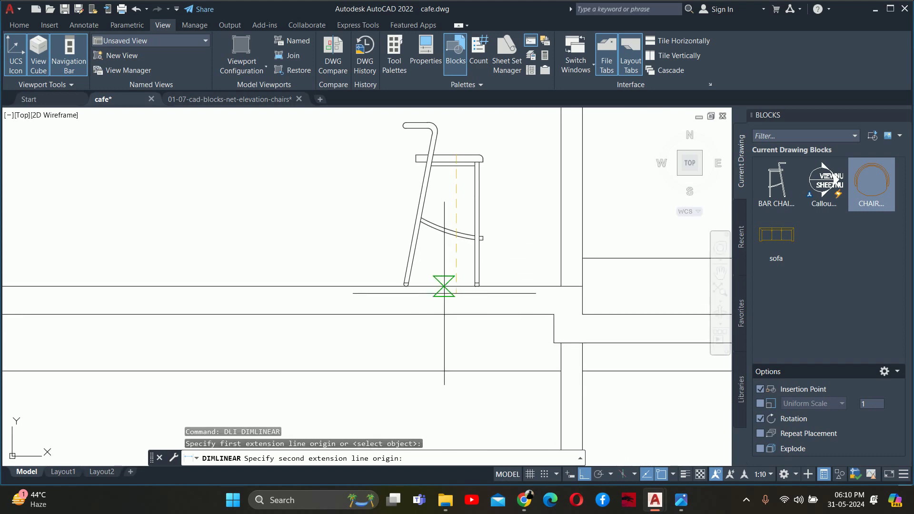
- Finish the trial dimension pick at the floor, then cancel it and clear the chair selection
{"action": "left_click", "coordinate": [445, 286]}
{"action": "middle_click_drag", "start_coordinate": [345, 218], "coordinate": [341, 267]}
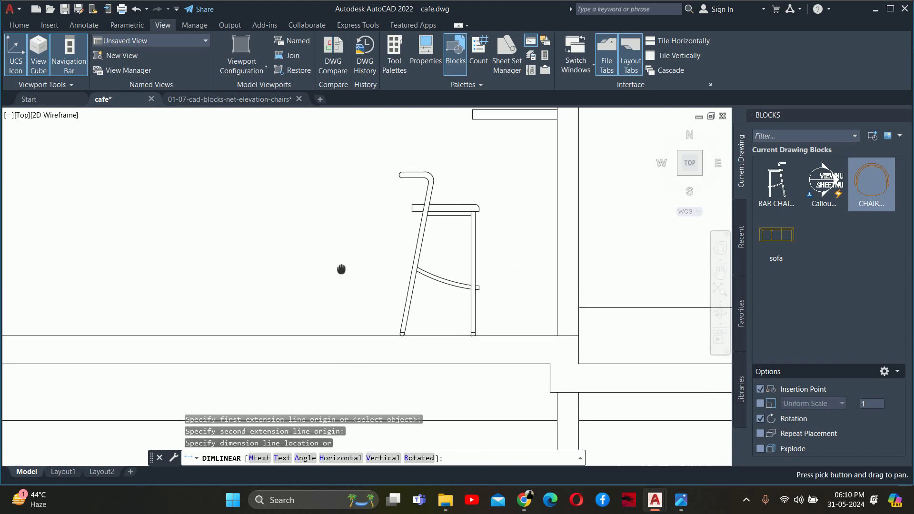
{"action": "key", "text": "Escape"}
{"action": "key", "text": "Escape"}
{"action": "key", "text": "Escape"}
{"action": "left_click", "coordinate": [421, 228]}
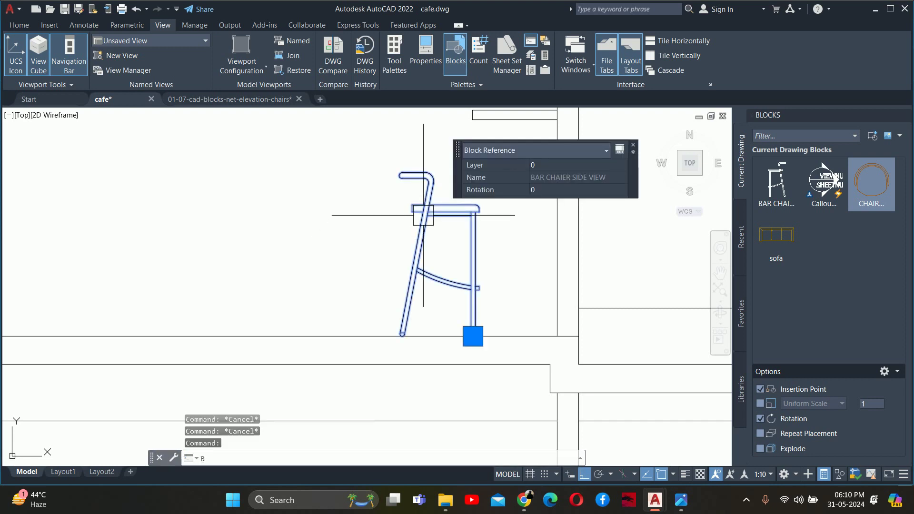
{"action": "key", "text": "Escape"}
- Measure the seat-top-to-floor height as 2'-3.95", then open the chair block for editing
{"action": "type", "text": "dli"}
{"action": "key", "text": "Return"}
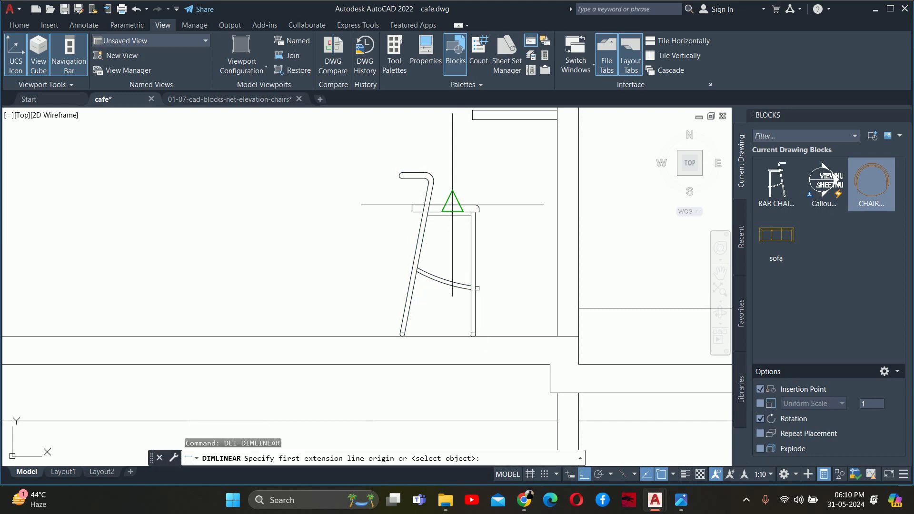
{"action": "left_click", "coordinate": [452, 204]}
{"action": "left_click", "coordinate": [445, 336]}
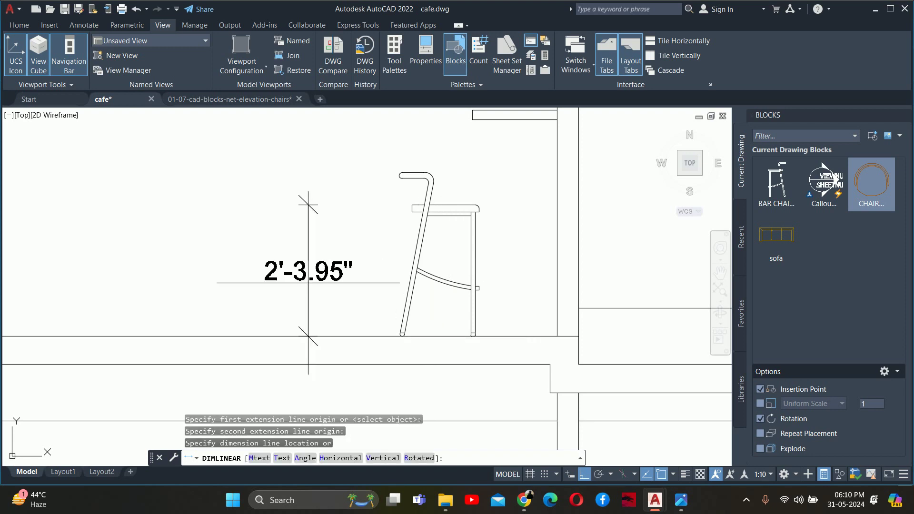
{"action": "key", "text": "Escape"}
{"action": "key", "text": "Escape"}
{"action": "left_click", "coordinate": [450, 210]}
{"action": "type", "text": "B"}
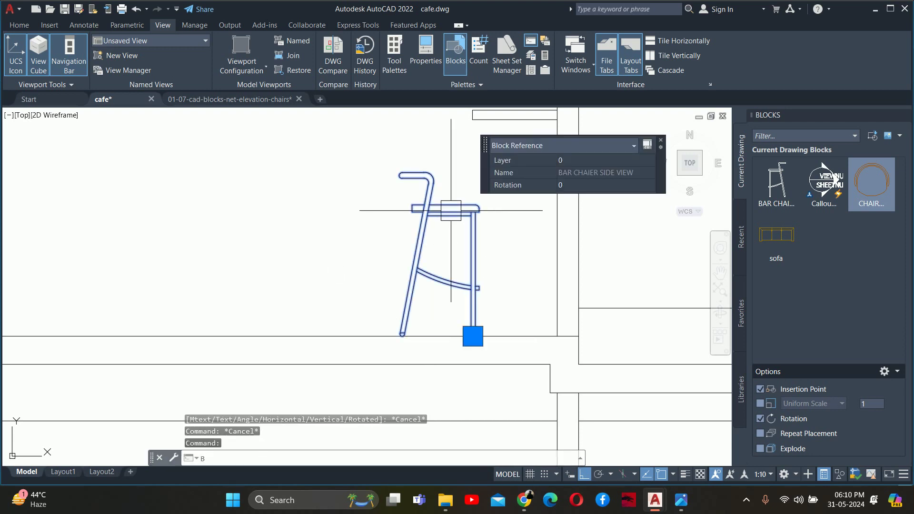
{"action": "type", "text": "e"}
{"action": "key", "text": "Return"}
- In the Block Editor, try stretching the seat with a crossing window, then cancel
{"action": "left_click", "coordinate": [450, 333]}
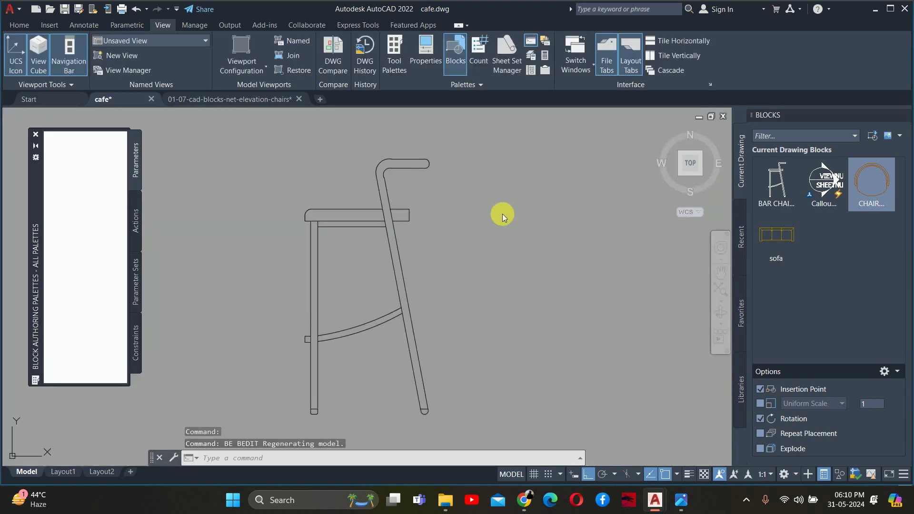
{"action": "scroll", "coordinate": [458, 247], "scroll_direction": "down", "scroll_amount": 2}
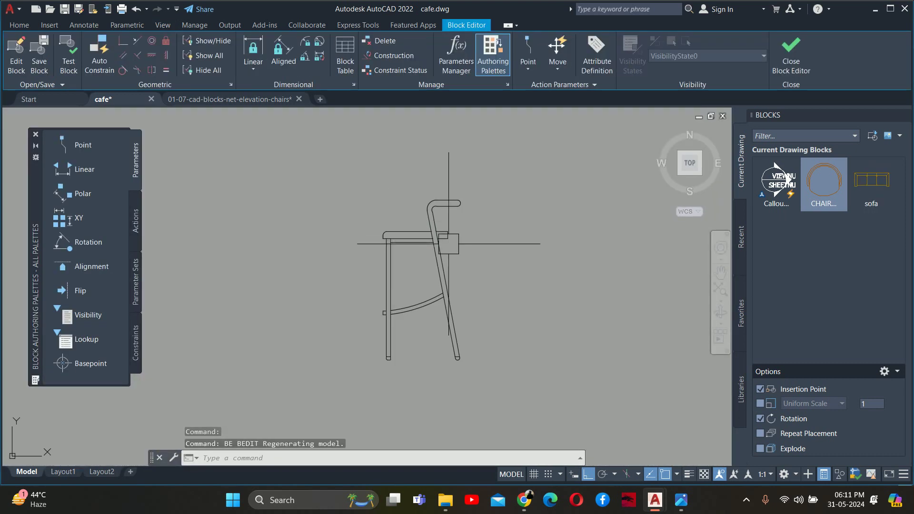
{"action": "type", "text": "s"}
{"action": "key", "text": "Return"}
{"action": "left_click", "coordinate": [515, 268]}
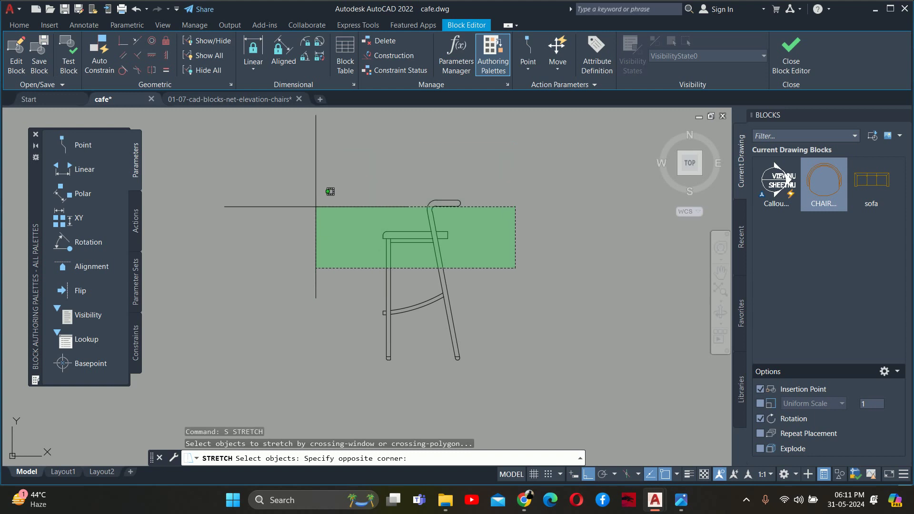
{"action": "left_click", "coordinate": [316, 206]}
{"action": "scroll", "coordinate": [412, 227], "scroll_direction": "up", "scroll_amount": 3}
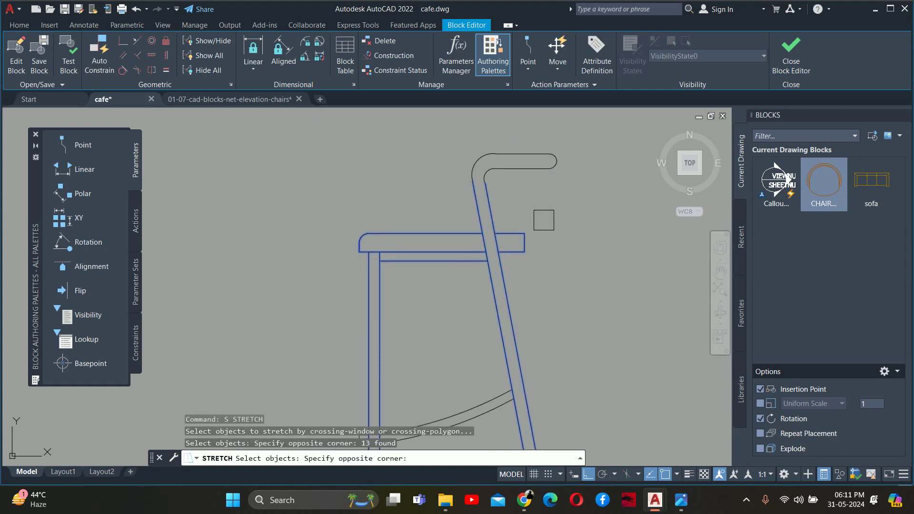
{"action": "left_click", "coordinate": [371, 183], "text": "shift"}
{"action": "key", "text": "Return"}
{"action": "left_click", "coordinate": [298, 239]}
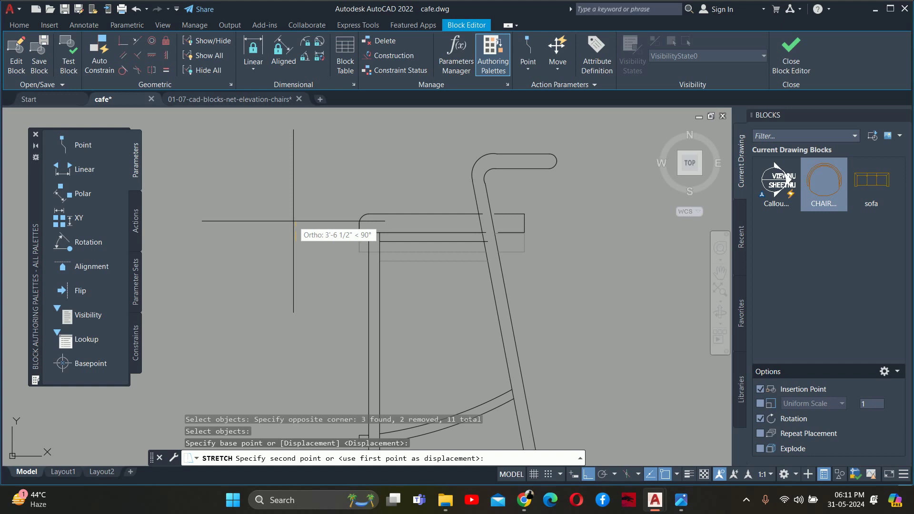
{"action": "key", "text": "Escape"}
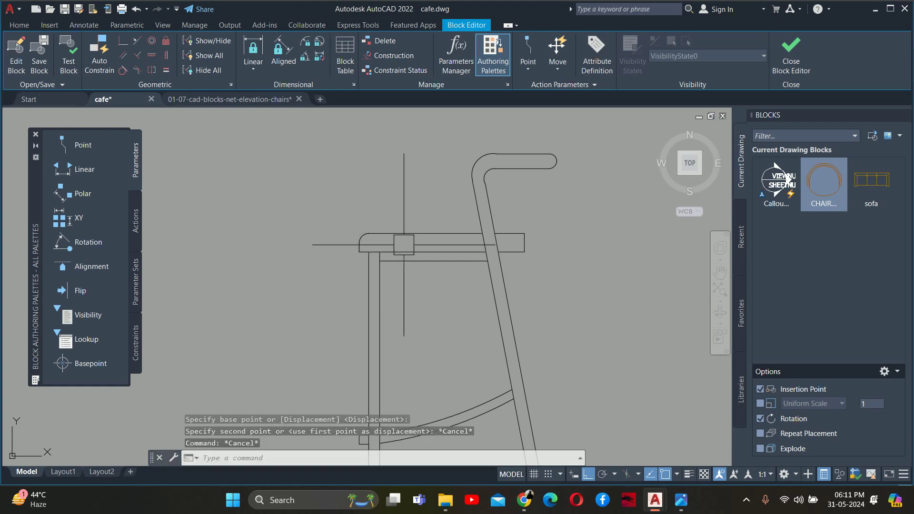
- Draw a 750-long vertical guide line from the floor below the chair leg
{"action": "scroll", "coordinate": [403, 245], "scroll_direction": "down", "scroll_amount": 2}
{"action": "middle_click_drag", "start_coordinate": [394, 257], "coordinate": [385, 220]}
{"action": "key", "text": "Return"}
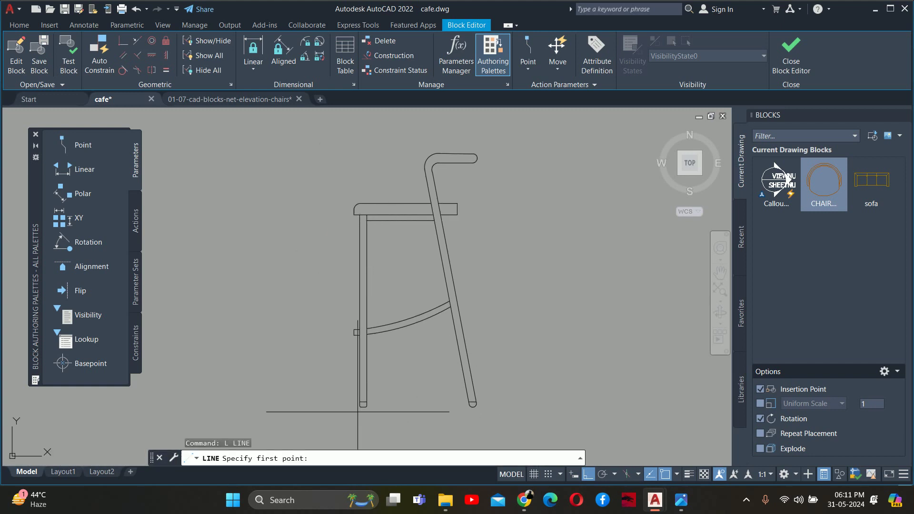
{"action": "scroll", "coordinate": [359, 415], "scroll_direction": "up", "scroll_amount": 2}
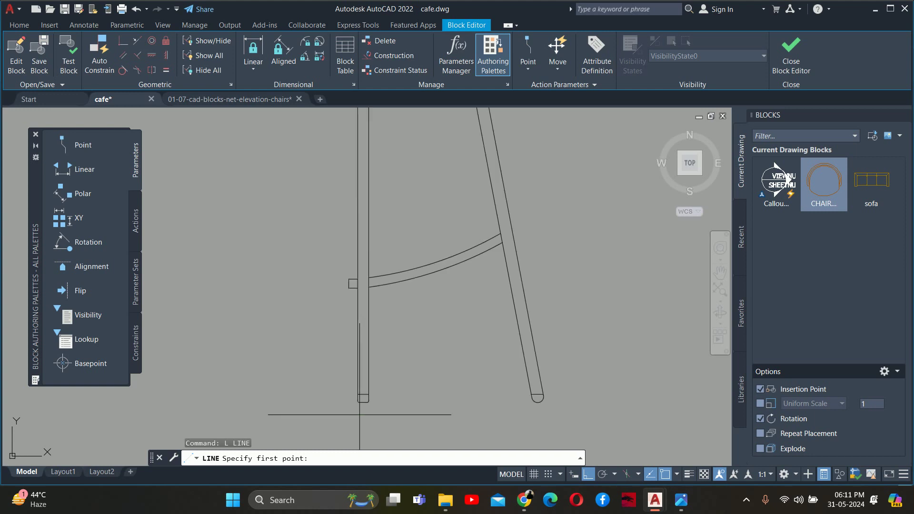
{"action": "left_click", "coordinate": [428, 402]}
{"action": "scroll", "coordinate": [388, 312], "scroll_direction": "down", "scroll_amount": 2}
{"action": "scroll", "coordinate": [368, 255], "scroll_direction": "down", "scroll_amount": 1}
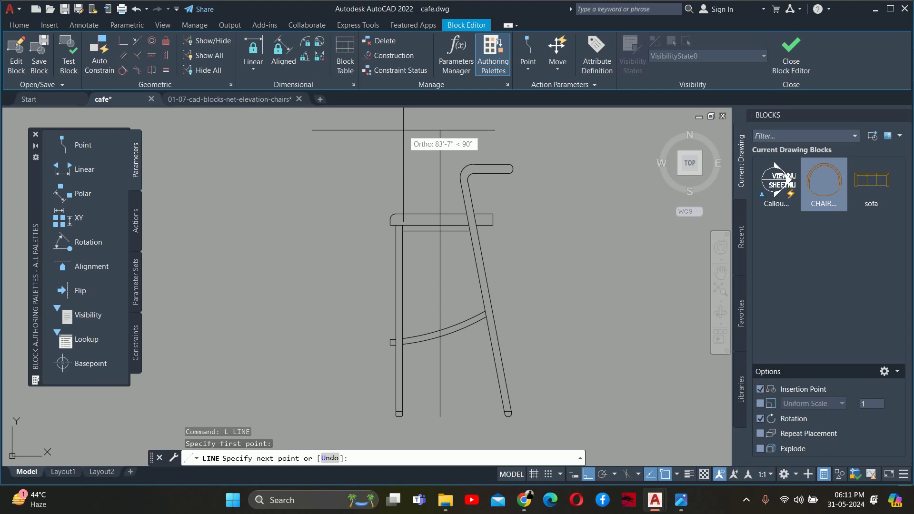
{"action": "type", "text": "750"}
{"action": "key", "text": "Return"}
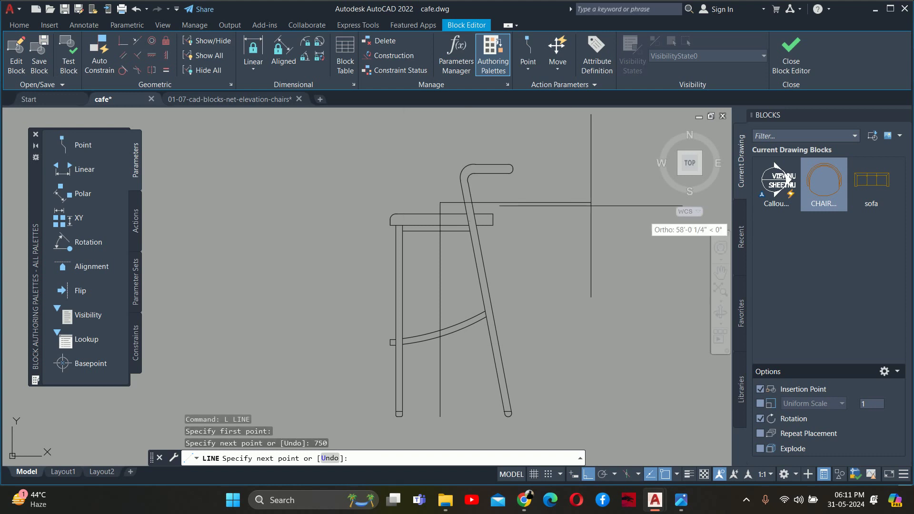
{"action": "key", "text": "Escape"}
{"action": "key", "text": "Escape"}
{"action": "key", "text": "Escape"}
{"action": "scroll", "coordinate": [457, 202], "scroll_direction": "up", "scroll_amount": 3}
{"action": "scroll", "coordinate": [428, 229], "scroll_direction": "up", "scroll_amount": 2}
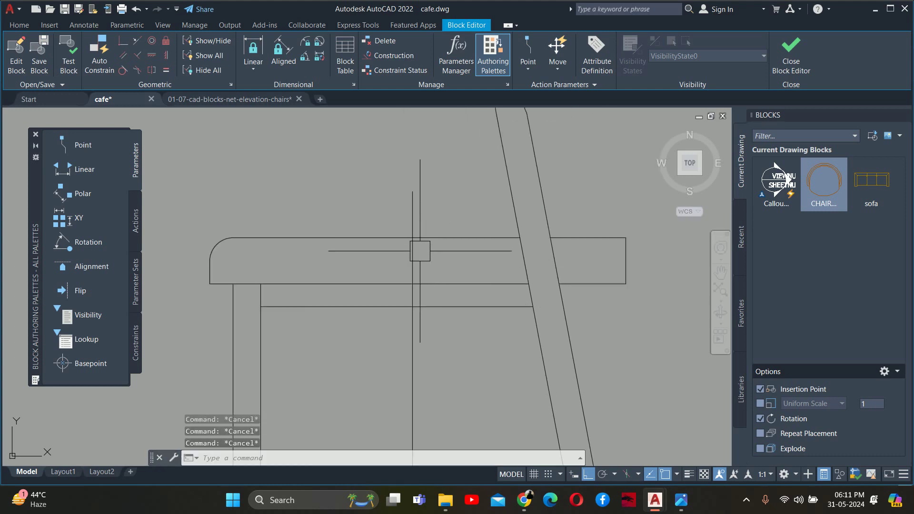
- Attempt a second stretch of the seat lines, then cancel it
{"action": "type", "text": "s"}
{"action": "key", "text": "Return"}
{"action": "scroll", "coordinate": [593, 284], "scroll_direction": "down", "scroll_amount": 2}
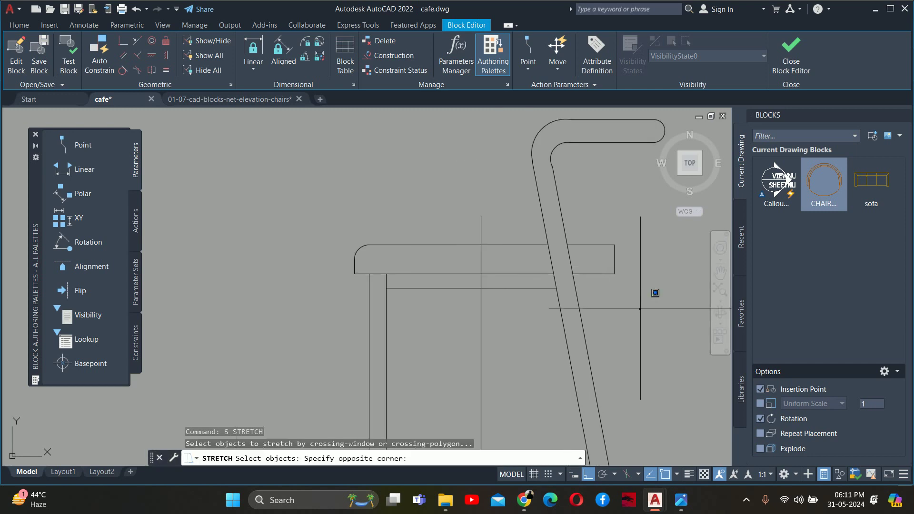
{"action": "left_click", "coordinate": [300, 237]}
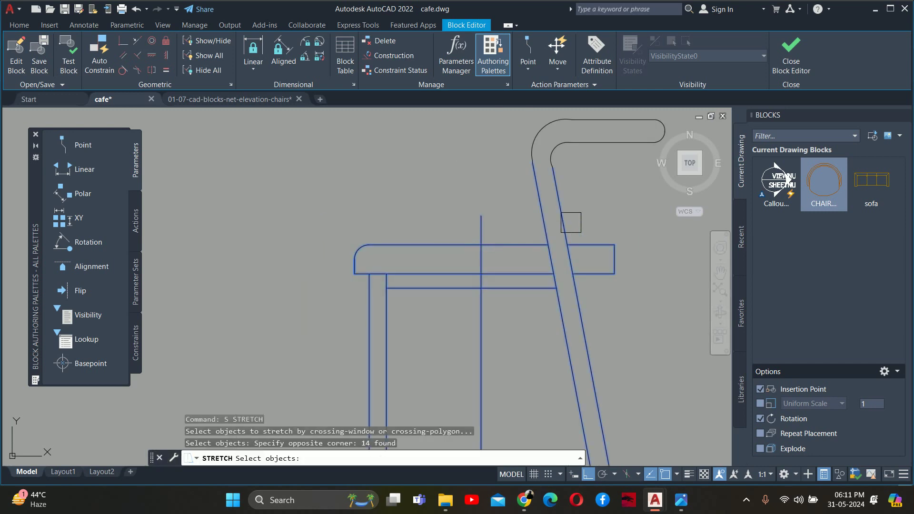
{"action": "left_click", "coordinate": [512, 187], "text": "shift"}
{"action": "key", "text": "Return"}
{"action": "scroll", "coordinate": [477, 242], "scroll_direction": "up", "scroll_amount": 2}
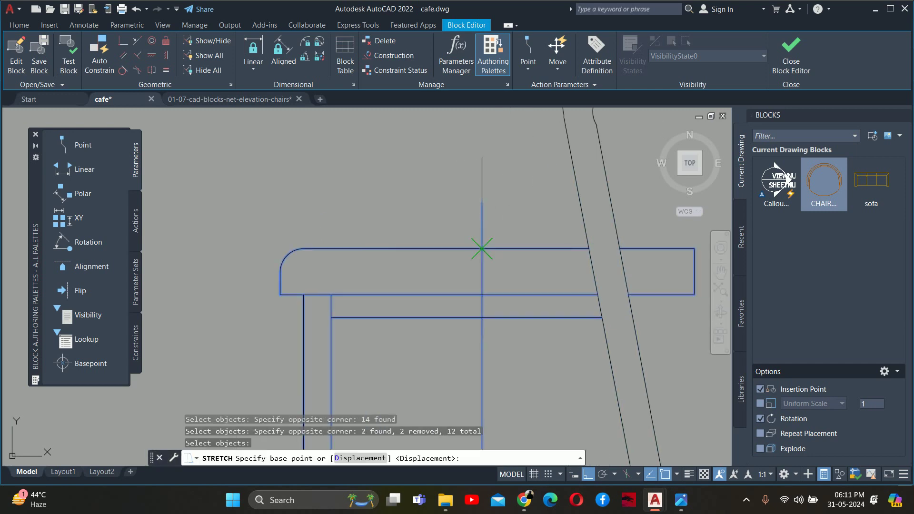
{"action": "left_click", "coordinate": [482, 248]}
{"action": "key", "text": "Escape"}
{"action": "scroll", "coordinate": [473, 237], "scroll_direction": "down", "scroll_amount": 4}
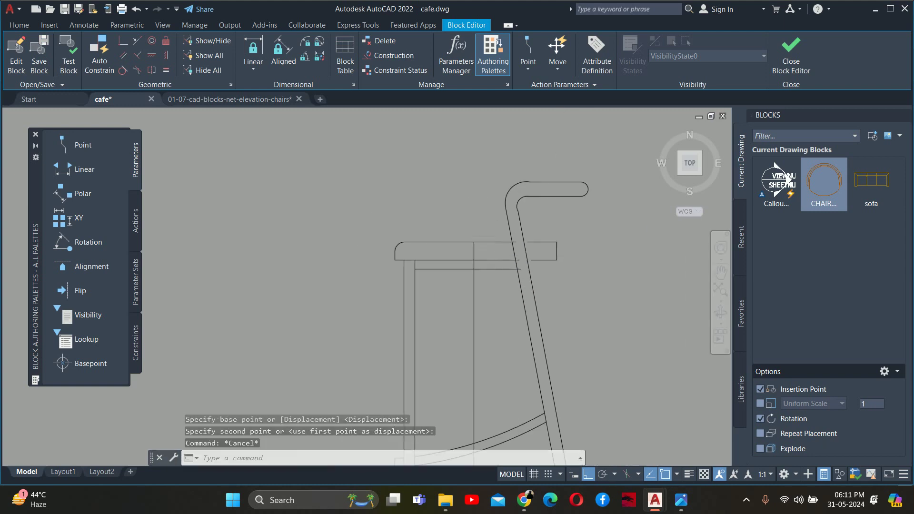
{"action": "key", "text": "Escape"}
{"action": "key", "text": "Escape"}
{"action": "scroll", "coordinate": [526, 246], "scroll_direction": "up", "scroll_amount": 4}
{"action": "middle_click_drag", "start_coordinate": [504, 183], "coordinate": [501, 200]}
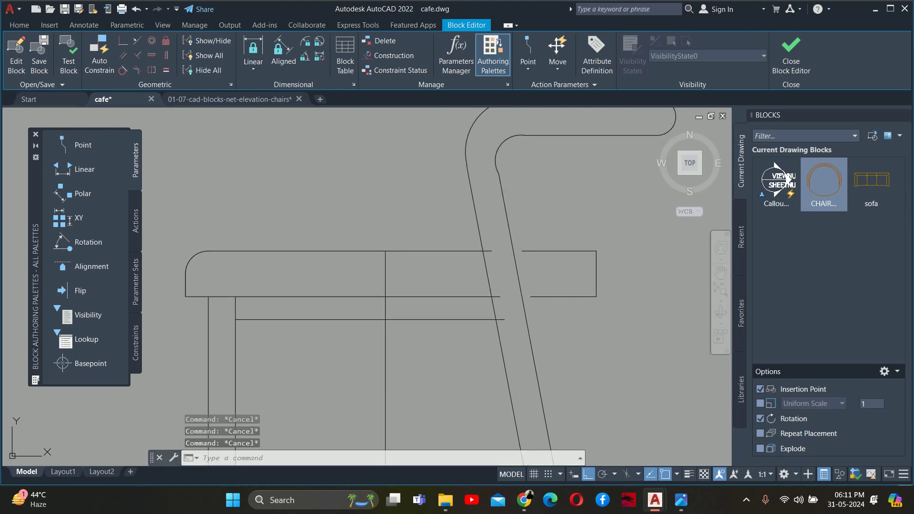
- Try extending the seat lines to a boundary, then cancel
{"action": "type", "text": "ex"}
{"action": "key", "text": "Return"}
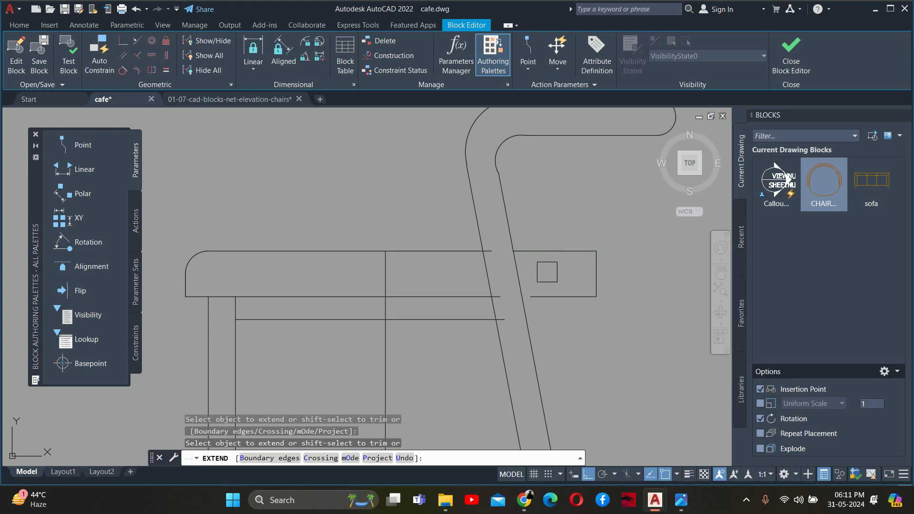
{"action": "scroll", "coordinate": [541, 296], "scroll_direction": "up", "scroll_amount": 4}
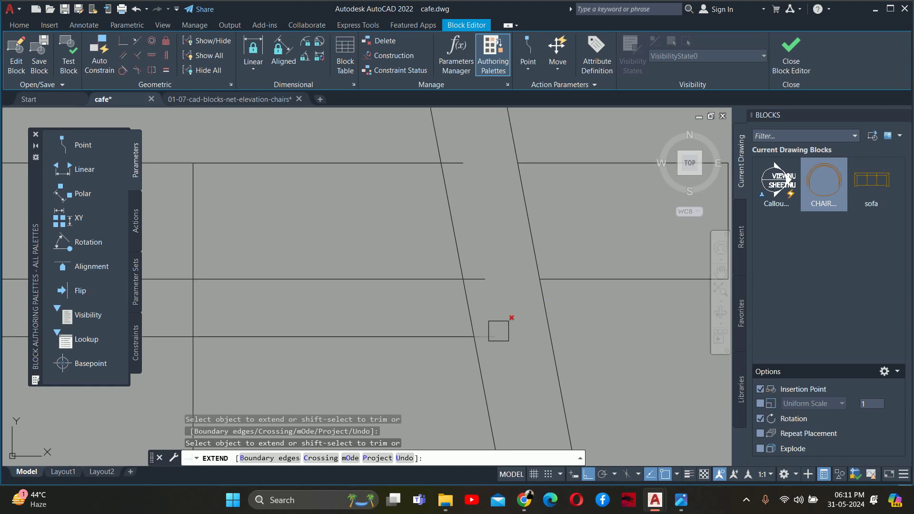
{"action": "scroll", "coordinate": [461, 170], "scroll_direction": "down", "scroll_amount": 4}
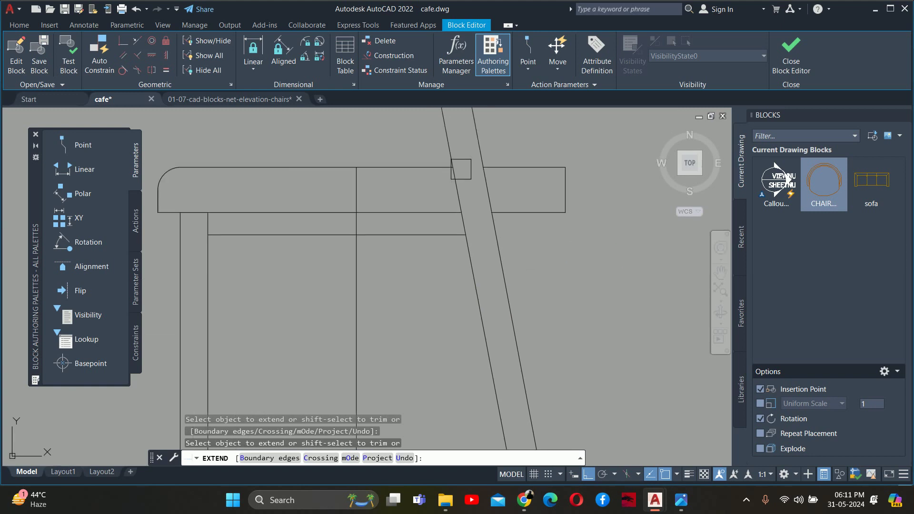
{"action": "key", "text": "Escape"}
{"action": "key", "text": "Escape"}
- Delete the vertical guide line and close the Block Editor, saving the changes
{"action": "left_click", "coordinate": [431, 242]}
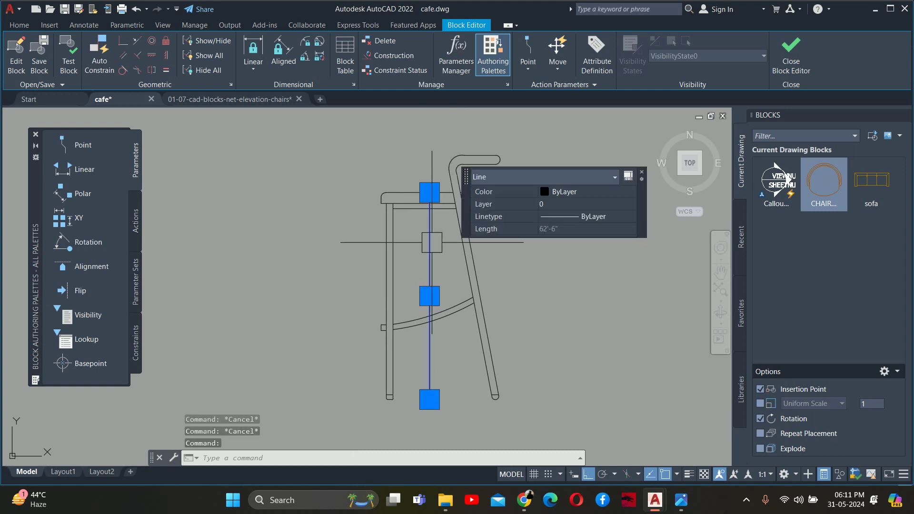
{"action": "key", "text": "Delete"}
{"action": "left_click", "coordinate": [772, 55]}
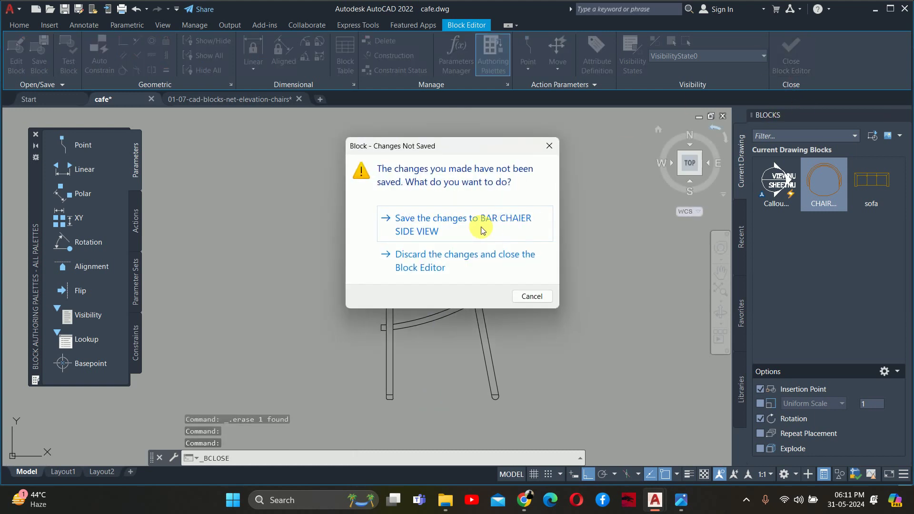
{"action": "left_click", "coordinate": [481, 228]}
{"action": "scroll", "coordinate": [485, 232], "scroll_direction": "down", "scroll_amount": 4}
- Draw a 9-inch temporary vertical guide line up from the stool seat's front edge
{"action": "scroll", "coordinate": [465, 243], "scroll_direction": "up", "scroll_amount": 4}
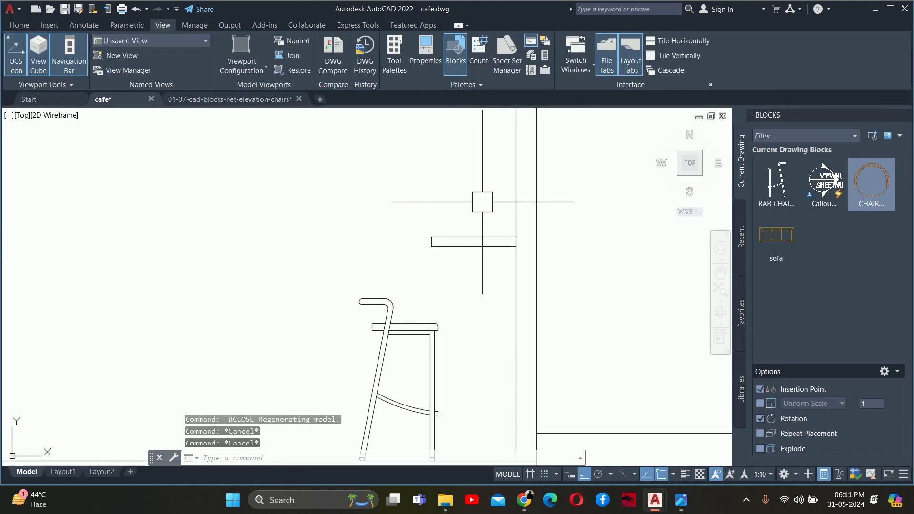
{"action": "key", "text": "Escape"}
{"action": "key", "text": "Escape"}
{"action": "key", "text": "Escape"}
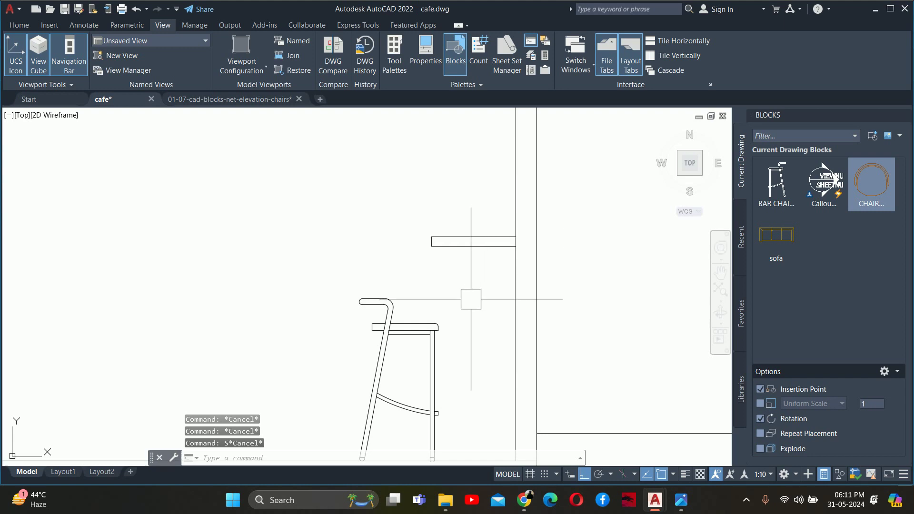
{"action": "scroll", "coordinate": [452, 318], "scroll_direction": "up", "scroll_amount": 2}
{"action": "key", "text": "l"}
{"action": "key", "text": "Return"}
{"action": "left_click", "coordinate": [420, 328]}
{"action": "type", "text": "9"}
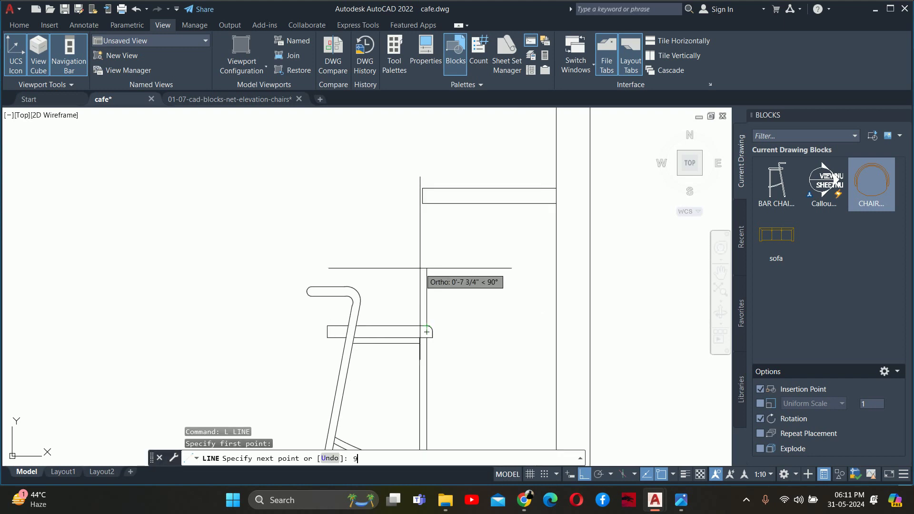
{"action": "key", "text": "Return"}
{"action": "key", "text": "Escape"}
{"action": "key", "text": "Escape"}
{"action": "type", "text": "s"}
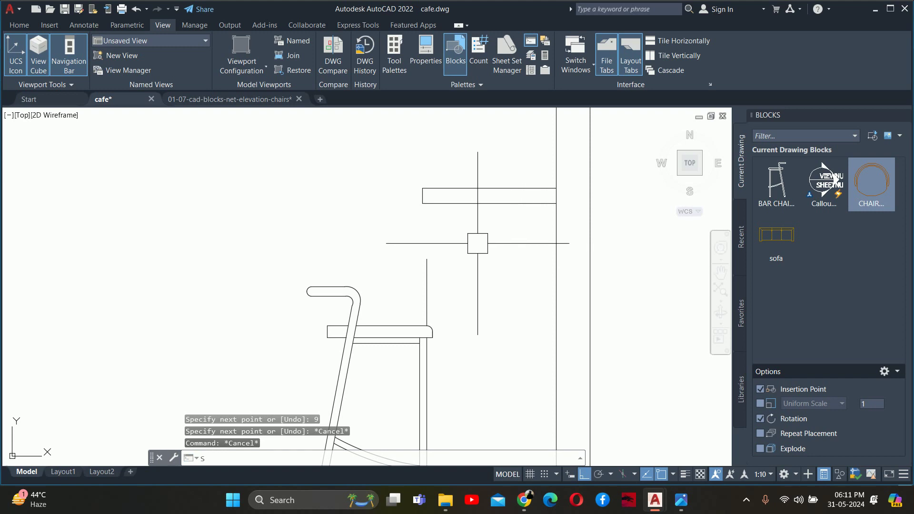
- Stretch the counter top down toward the guide line's upper end
{"action": "key", "text": "Return"}
{"action": "left_click", "coordinate": [650, 227]}
{"action": "left_click", "coordinate": [339, 128]}
{"action": "key", "text": "Return"}
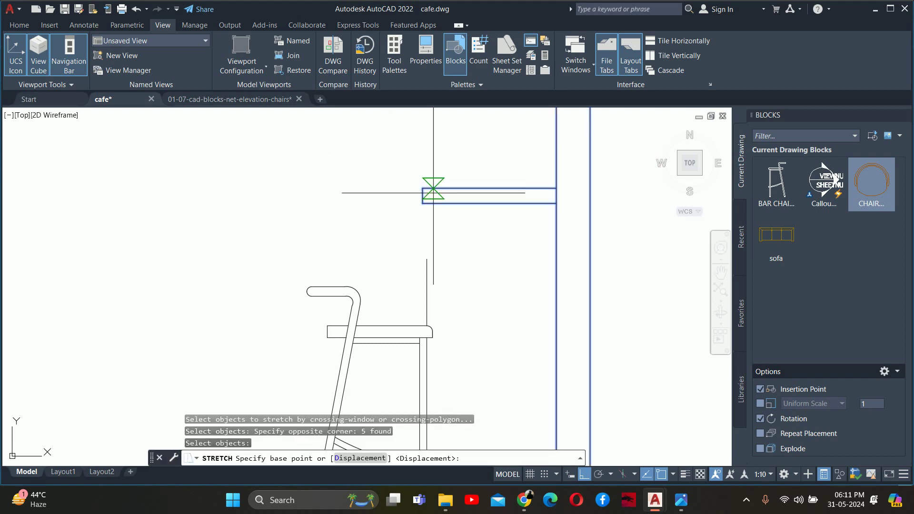
{"action": "left_click", "coordinate": [433, 192]}
{"action": "scroll", "coordinate": [424, 259], "scroll_direction": "up", "scroll_amount": 2}
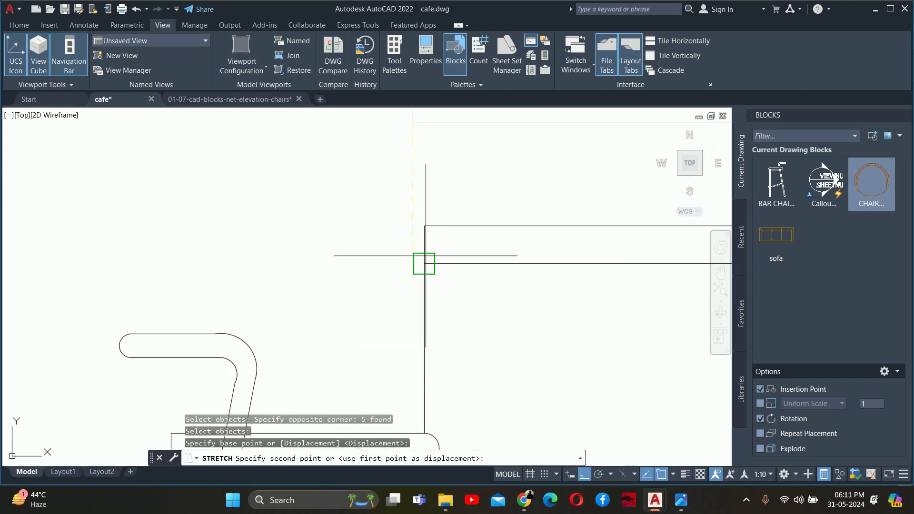
{"action": "scroll", "coordinate": [424, 264], "scroll_direction": "up", "scroll_amount": 2}
{"action": "key", "text": "Escape"}
{"action": "key", "text": "Escape"}
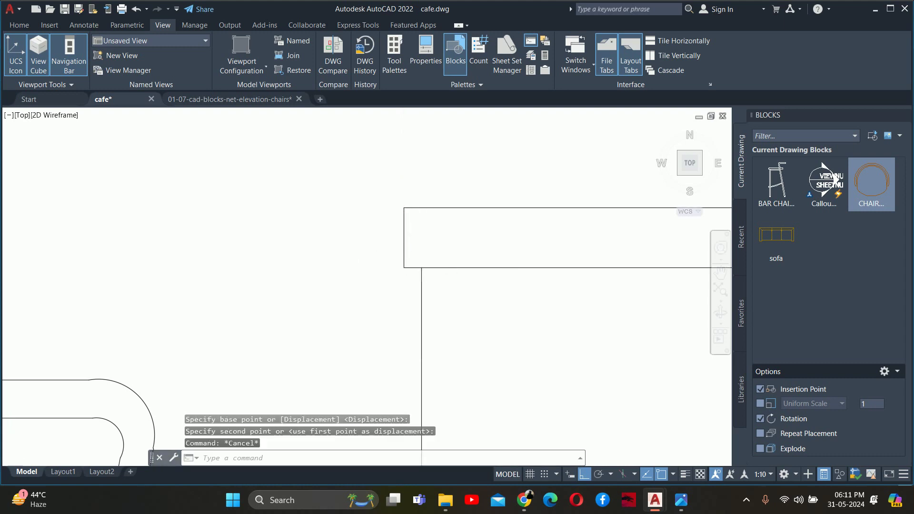
- Erase the temporary vertical guide line
{"action": "scroll", "coordinate": [416, 280], "scroll_direction": "down", "scroll_amount": 2}
{"action": "left_click", "coordinate": [415, 280]}
{"action": "key", "text": "Delete"}
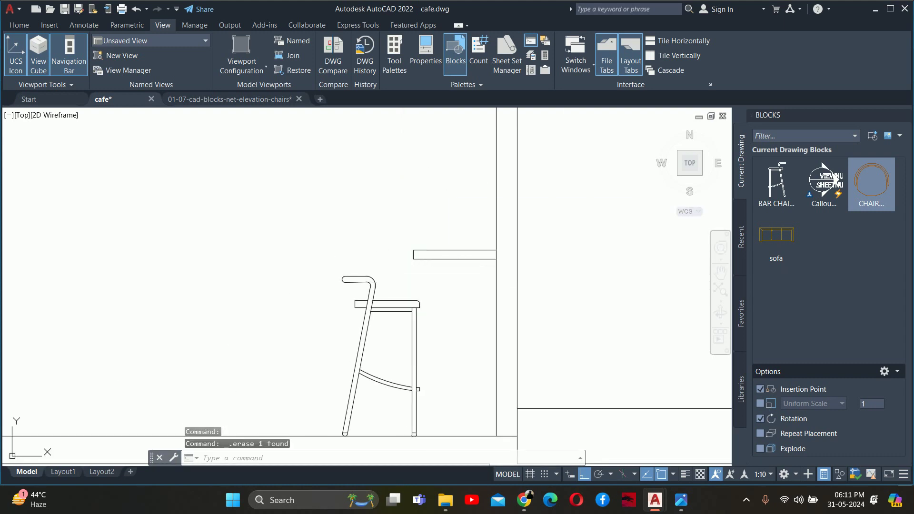
- Start a linear dimension from the counter top edge to the floor, then cancel it
{"action": "middle_click_drag", "start_coordinate": [486, 275], "coordinate": [462, 235]}
{"action": "type", "text": "DLI"}
{"action": "key", "text": "Return"}
{"action": "left_click", "coordinate": [431, 210]}
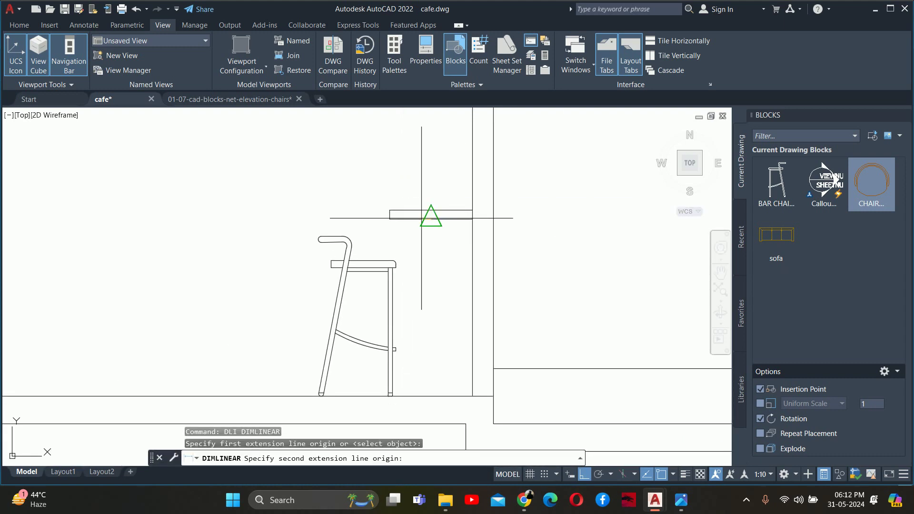
{"action": "key", "text": "Escape"}
{"action": "key", "text": "Return"}
{"action": "left_click", "coordinate": [431, 209]}
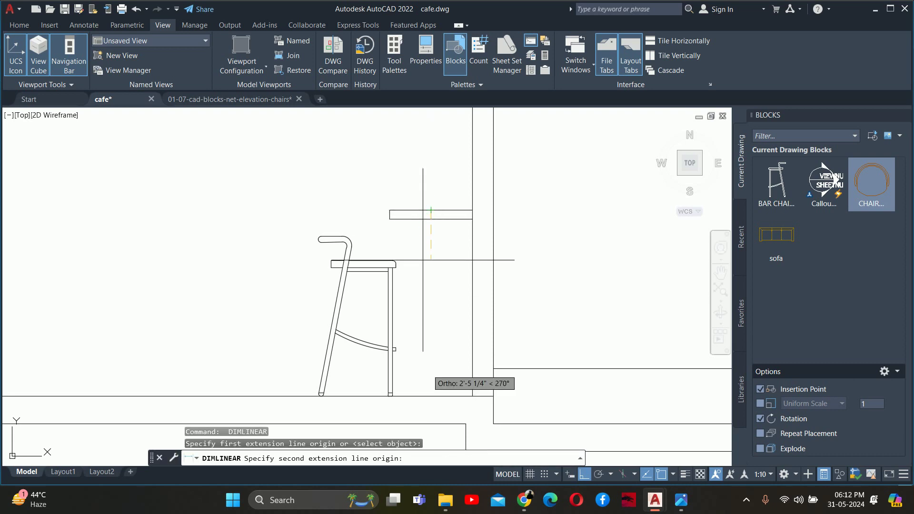
{"action": "left_click", "coordinate": [426, 396]}
{"action": "key", "text": "Escape"}
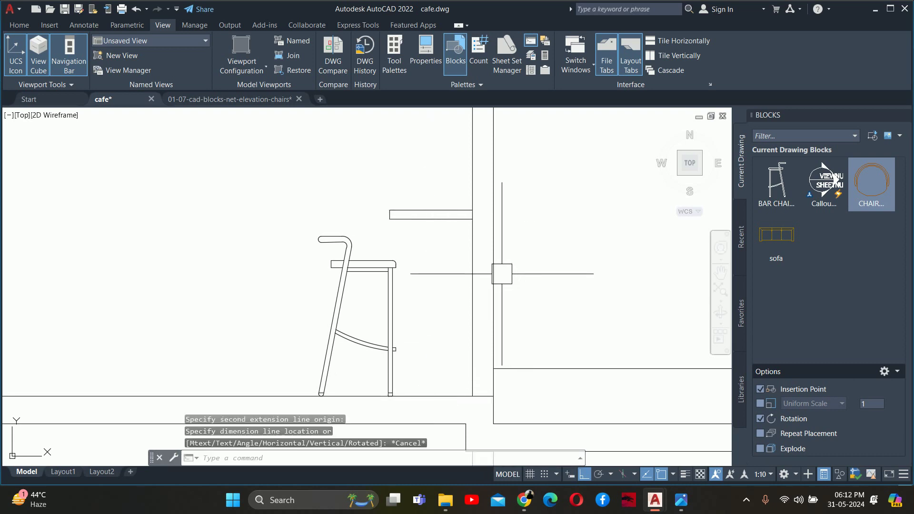
{"action": "key", "text": "Escape"}
- Zoom and pan around the elevation to review the lowered counter top
{"action": "scroll", "coordinate": [523, 308], "scroll_direction": "down", "scroll_amount": 2}
{"action": "scroll", "coordinate": [524, 308], "scroll_direction": "down", "scroll_amount": 2}
{"action": "key", "text": "Escape"}
{"action": "scroll", "coordinate": [445, 271], "scroll_direction": "up", "scroll_amount": 3}
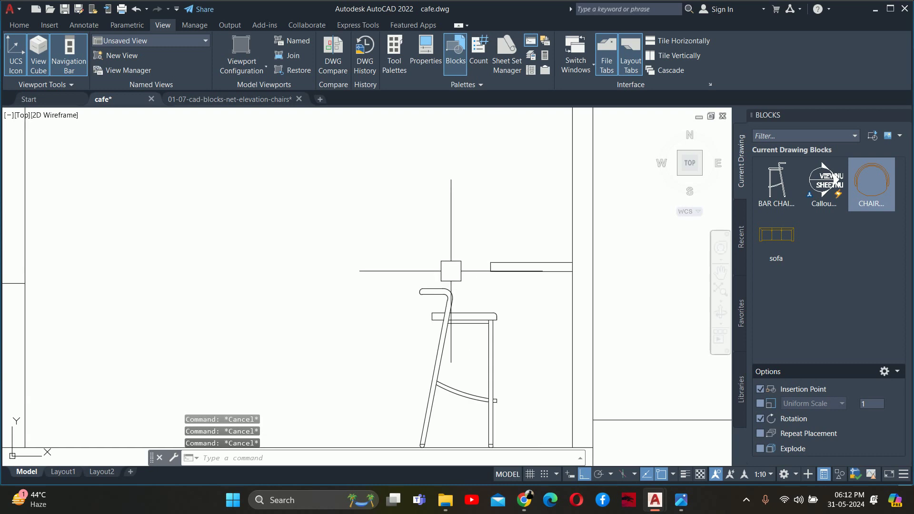
{"action": "scroll", "coordinate": [474, 276], "scroll_direction": "down", "scroll_amount": 5}
{"action": "middle_click_drag", "start_coordinate": [438, 271], "coordinate": [452, 279]}
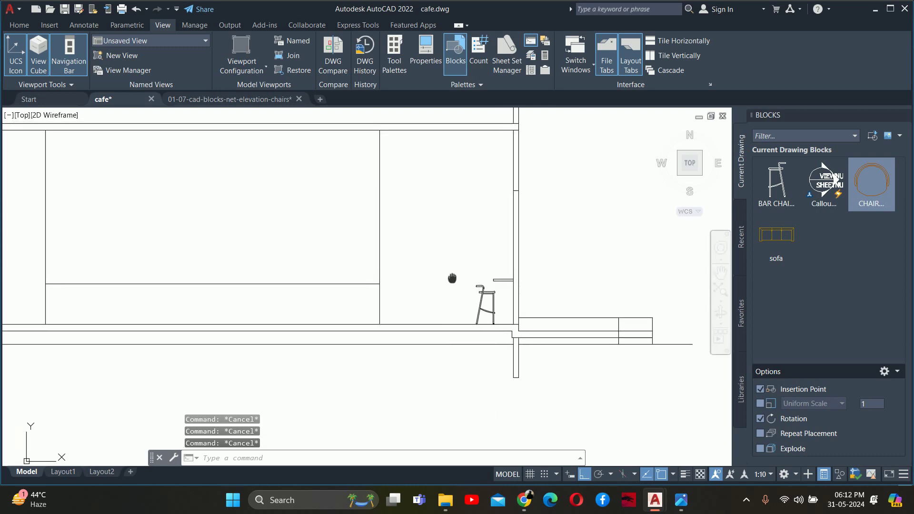
{"action": "scroll", "coordinate": [465, 278], "scroll_direction": "up", "scroll_amount": 3}
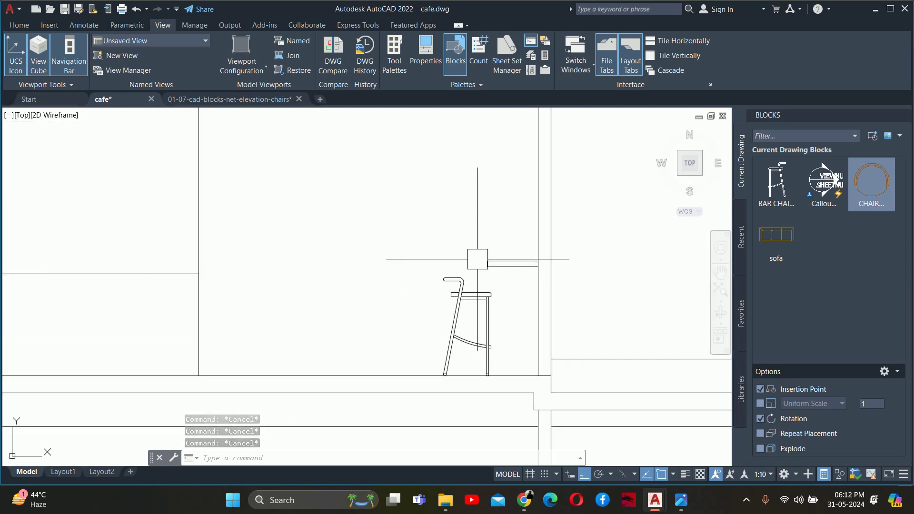
{"action": "scroll", "coordinate": [469, 266], "scroll_direction": "down", "scroll_amount": 5}
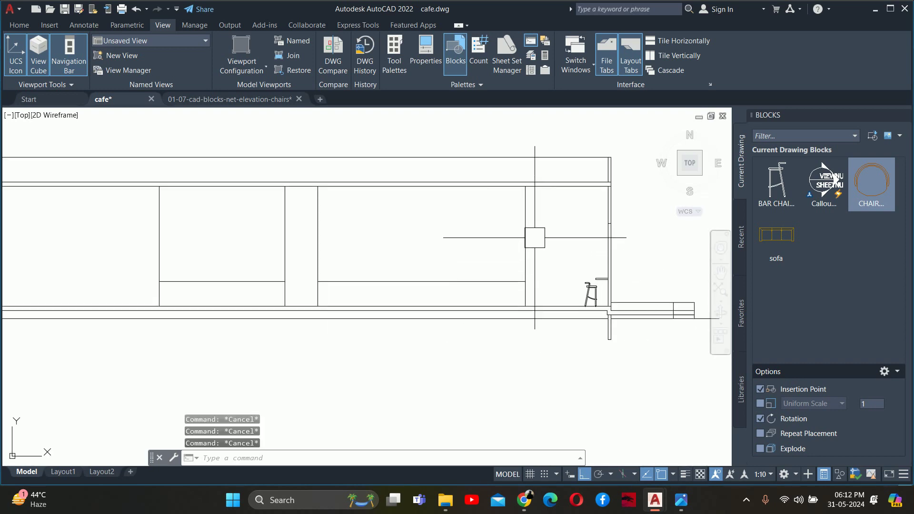
{"action": "scroll", "coordinate": [510, 265], "scroll_direction": "down", "scroll_amount": 5}
{"action": "scroll", "coordinate": [499, 204], "scroll_direction": "up", "scroll_amount": 2}
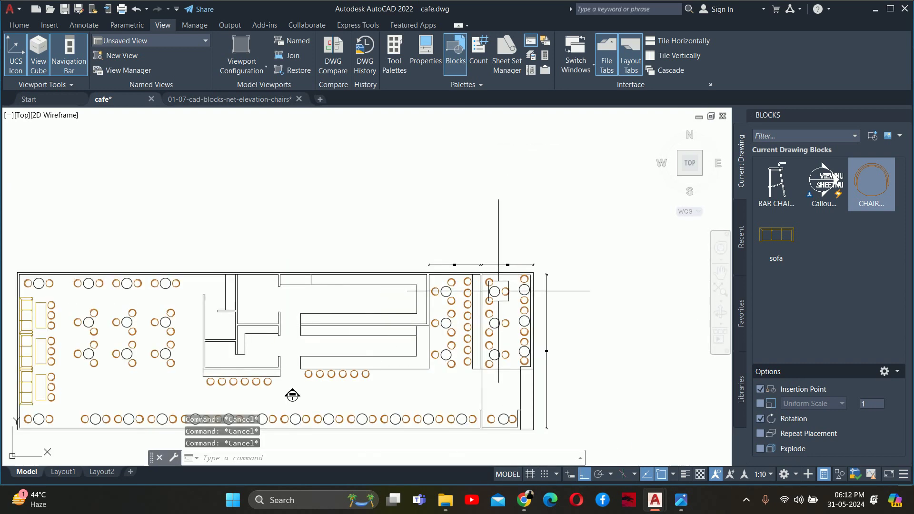
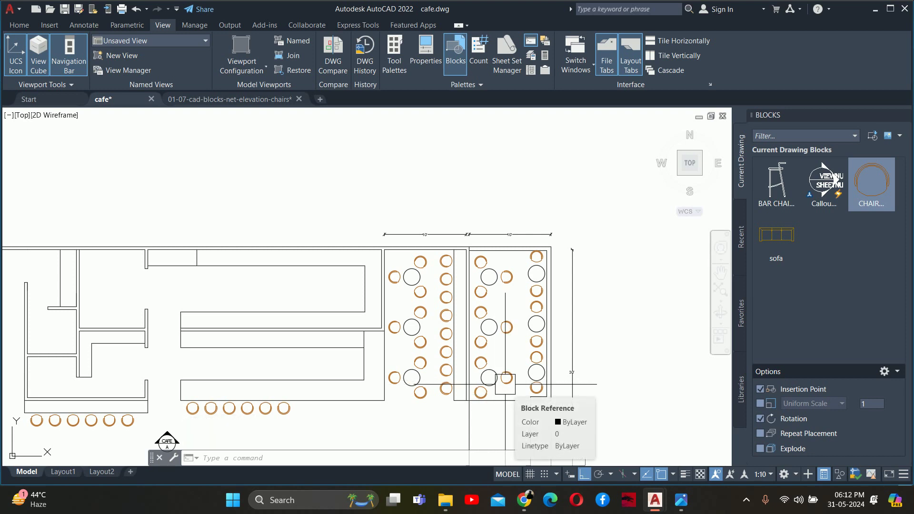
- Switch to the 01-07 chair elevations drawing and browse its sheet toward the bar stool rows
{"action": "left_click", "coordinate": [202, 99]}
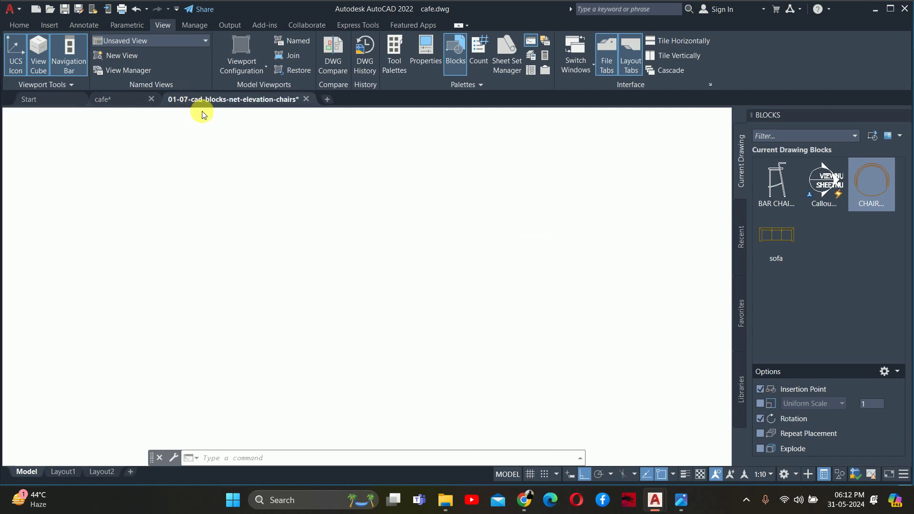
{"action": "scroll", "coordinate": [443, 270], "scroll_direction": "down", "scroll_amount": 3}
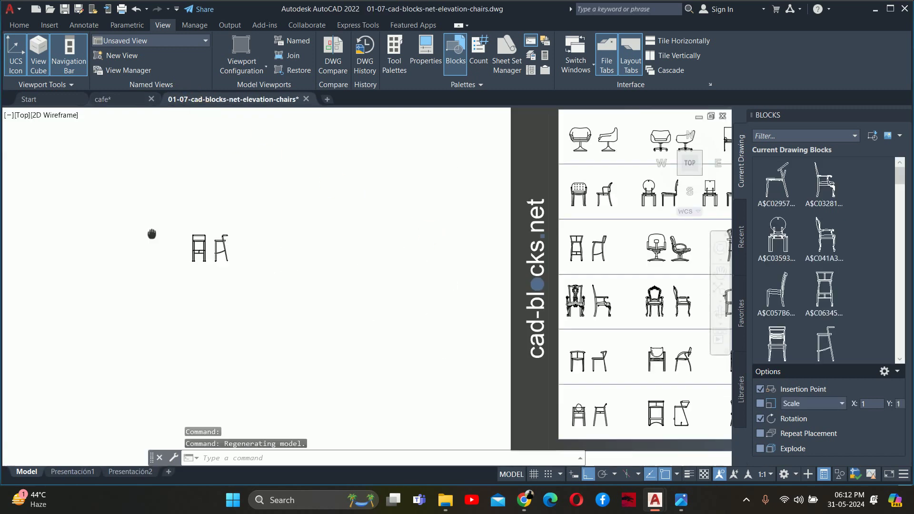
{"action": "scroll", "coordinate": [252, 244], "scroll_direction": "down", "scroll_amount": 3}
{"action": "scroll", "coordinate": [432, 252], "scroll_direction": "up", "scroll_amount": 4}
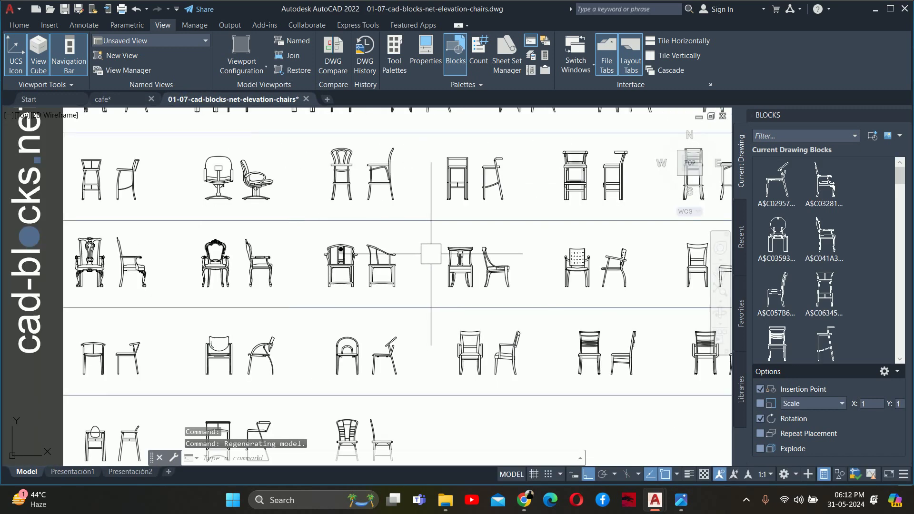
{"action": "scroll", "coordinate": [434, 254], "scroll_direction": "down", "scroll_amount": 4}
{"action": "scroll", "coordinate": [509, 201], "scroll_direction": "up", "scroll_amount": 4}
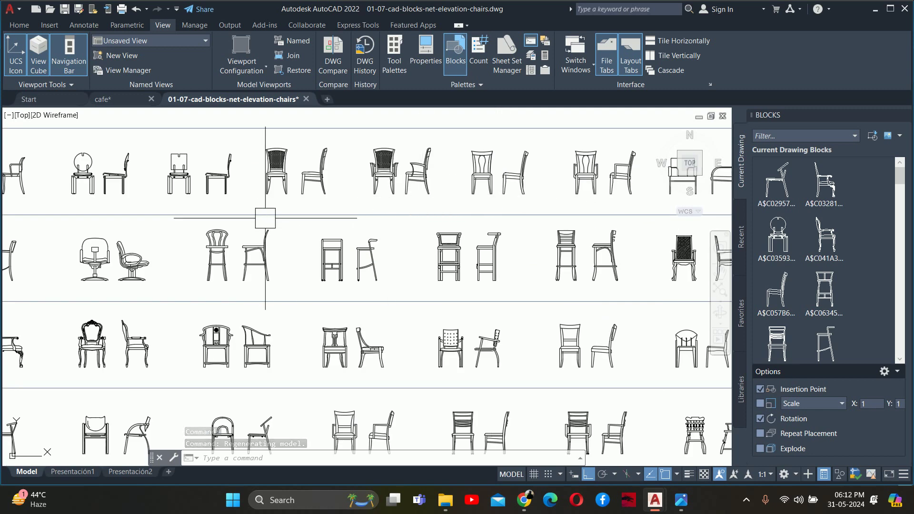
{"action": "mouse_move", "coordinate": [255, 257]}
{"action": "middle_mouse_down"}
{"action": "mouse_move", "coordinate": [353, 278]}
{"action": "mouse_move", "coordinate": [495, 281]}
{"action": "middle_mouse_up"}
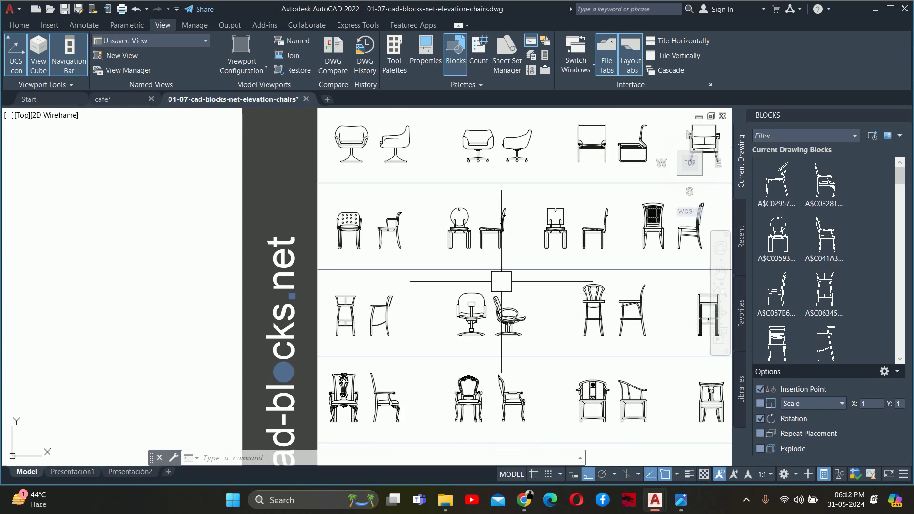
{"action": "middle_click_drag", "start_coordinate": [422, 265], "coordinate": [295, 251]}
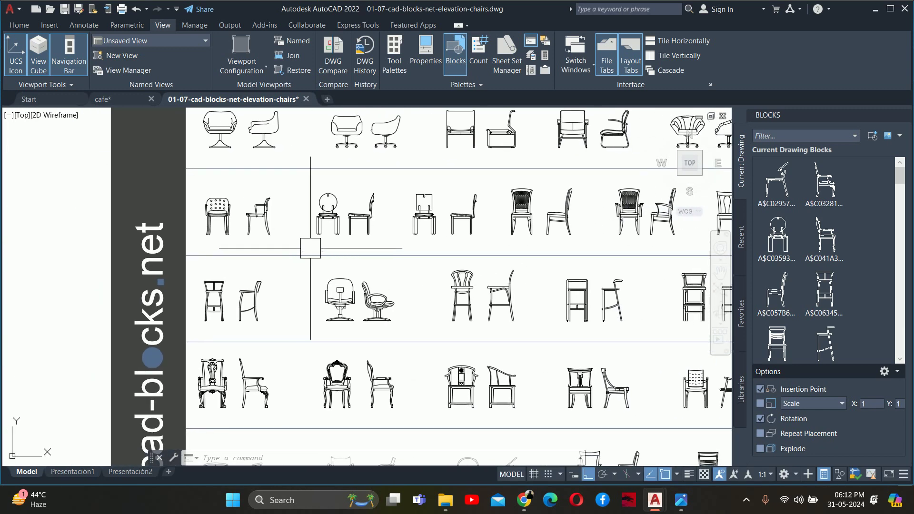
{"action": "middle_click_drag", "start_coordinate": [364, 248], "coordinate": [293, 274]}
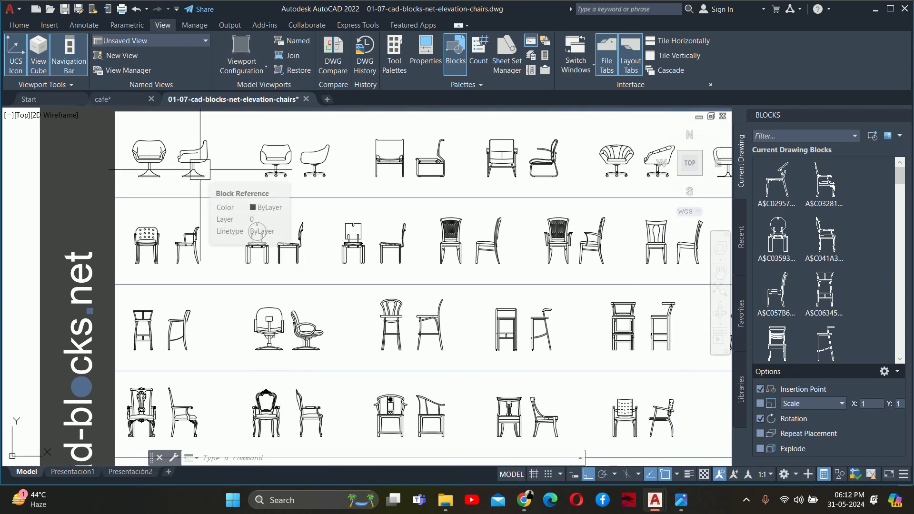
- Browse the upper, lower and right-hand chair rows of the elevation sheet
{"action": "scroll", "coordinate": [208, 183], "scroll_direction": "down", "scroll_amount": 4}
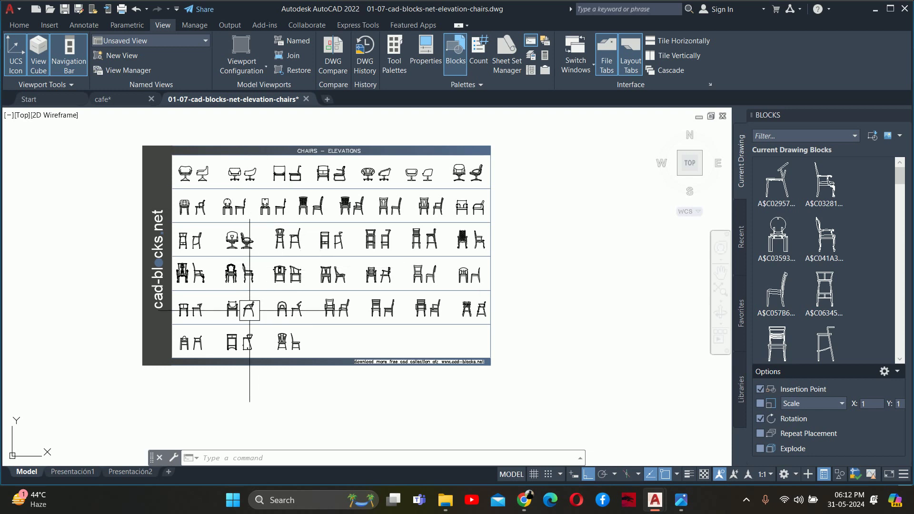
{"action": "scroll", "coordinate": [247, 306], "scroll_direction": "up", "scroll_amount": 2}
{"action": "middle_click_drag", "start_coordinate": [214, 306], "coordinate": [273, 403]}
{"action": "scroll", "coordinate": [214, 255], "scroll_direction": "up", "scroll_amount": 2}
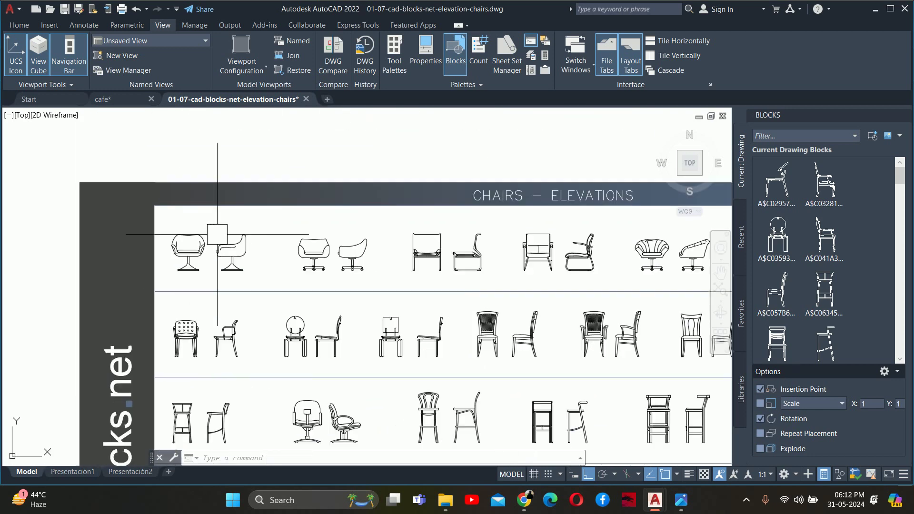
{"action": "scroll", "coordinate": [225, 296], "scroll_direction": "up", "scroll_amount": 1}
{"action": "scroll", "coordinate": [259, 265], "scroll_direction": "down", "scroll_amount": 3}
{"action": "scroll", "coordinate": [264, 275], "scroll_direction": "down", "scroll_amount": 2}
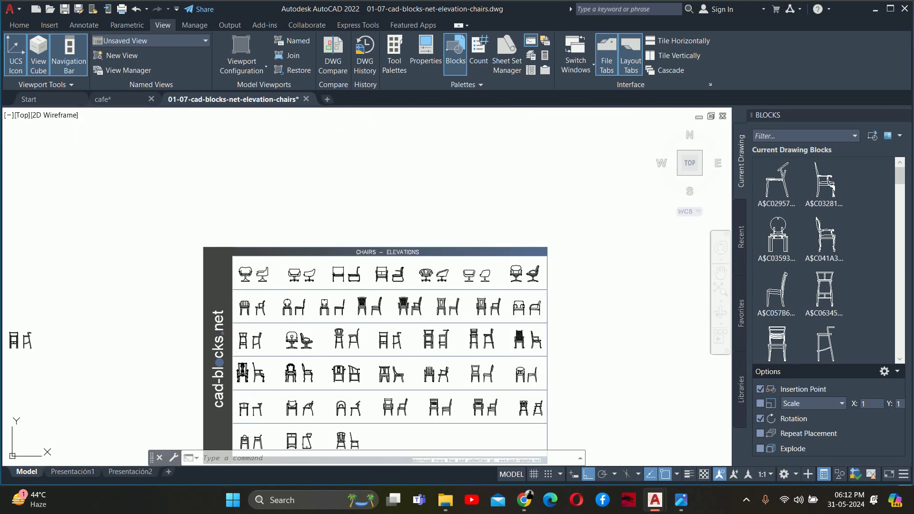
{"action": "middle_click_drag", "start_coordinate": [264, 275], "coordinate": [265, 204]}
{"action": "scroll", "coordinate": [265, 362], "scroll_direction": "up", "scroll_amount": 3}
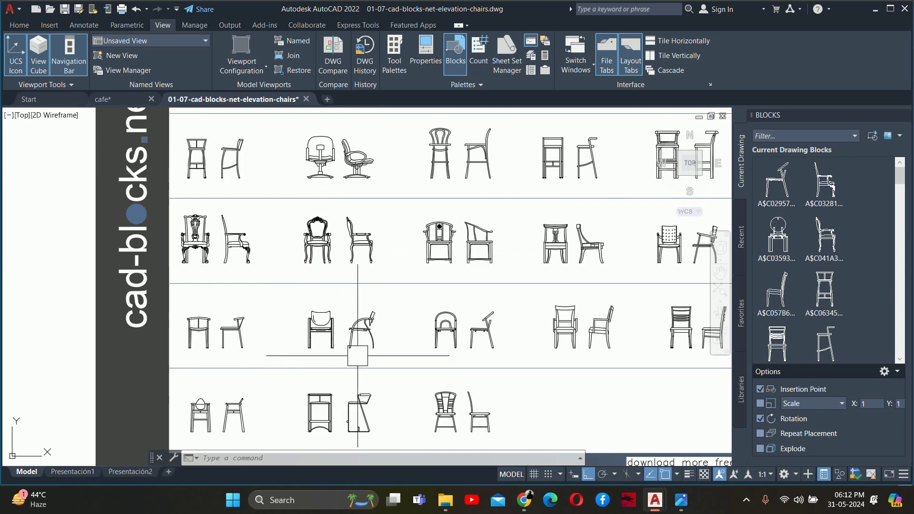
{"action": "middle_click_drag", "start_coordinate": [443, 349], "coordinate": [350, 322]}
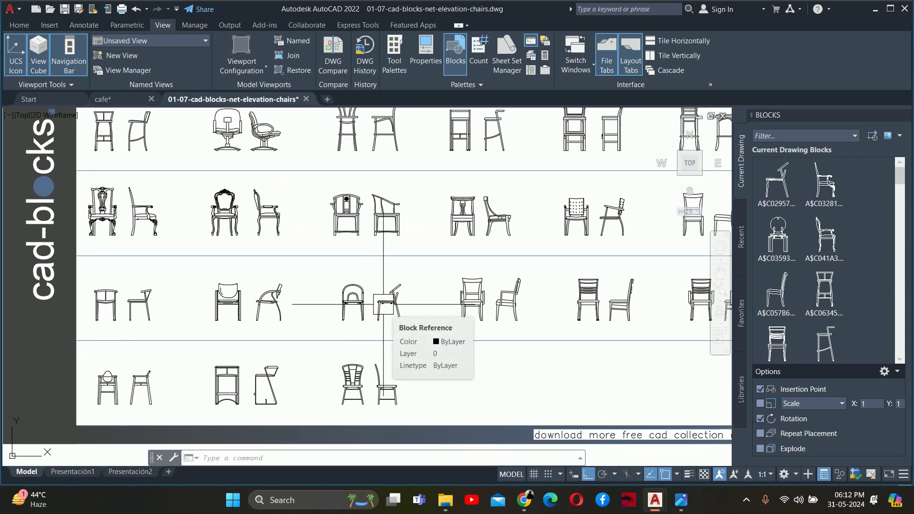
{"action": "middle_click_drag", "start_coordinate": [383, 304], "coordinate": [161, 304]}
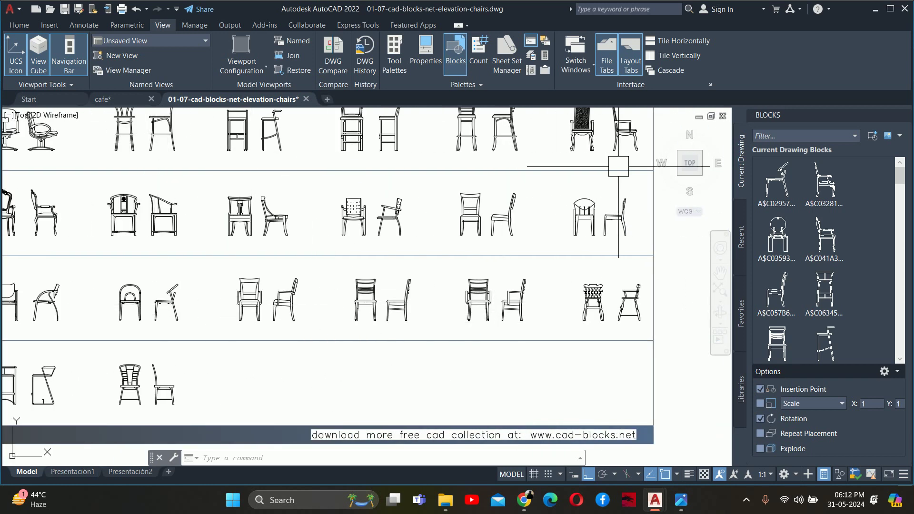
- On cad-blocks.net, go to Furniture and open the Tables and Chairs Elevation CAD Blocks page
{"action": "left_click", "coordinate": [523, 499]}
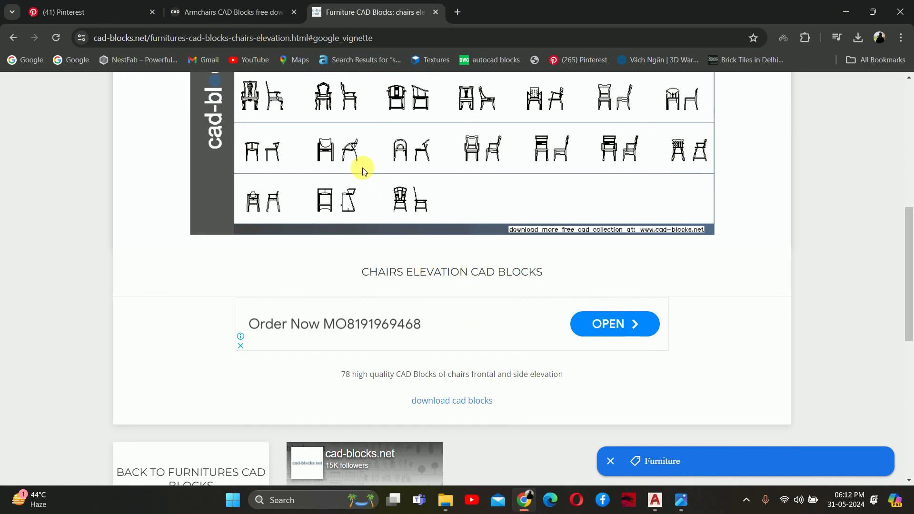
{"action": "scroll", "coordinate": [376, 190], "scroll_direction": "up", "scroll_amount": 5}
{"action": "scroll", "coordinate": [383, 199], "scroll_direction": "up", "scroll_amount": 3}
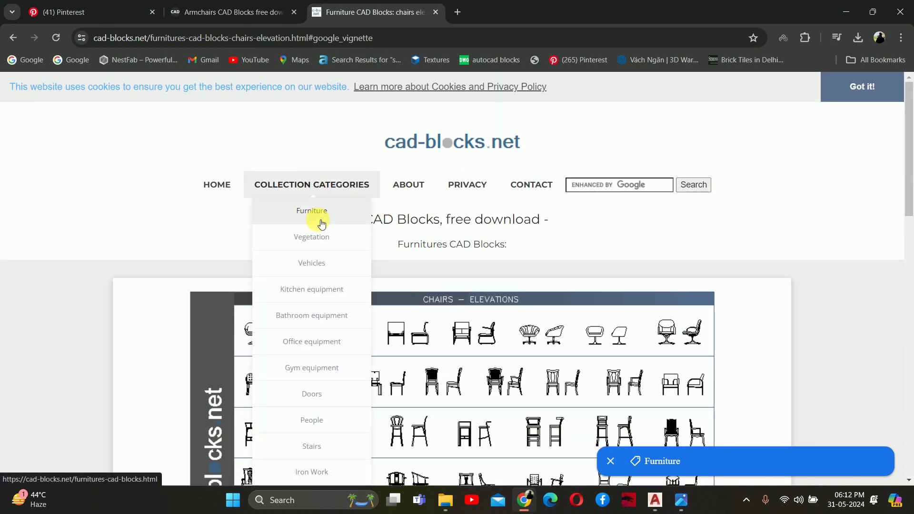
{"action": "left_click", "coordinate": [321, 222]}
{"action": "scroll", "coordinate": [362, 238], "scroll_direction": "down", "scroll_amount": 4}
{"action": "scroll", "coordinate": [397, 247], "scroll_direction": "down", "scroll_amount": 5}
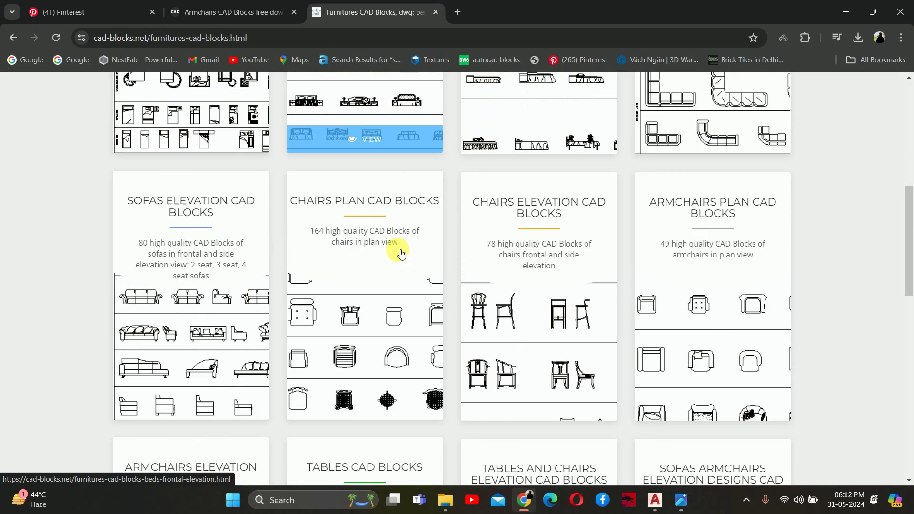
{"action": "scroll", "coordinate": [394, 246], "scroll_direction": "down", "scroll_amount": 3}
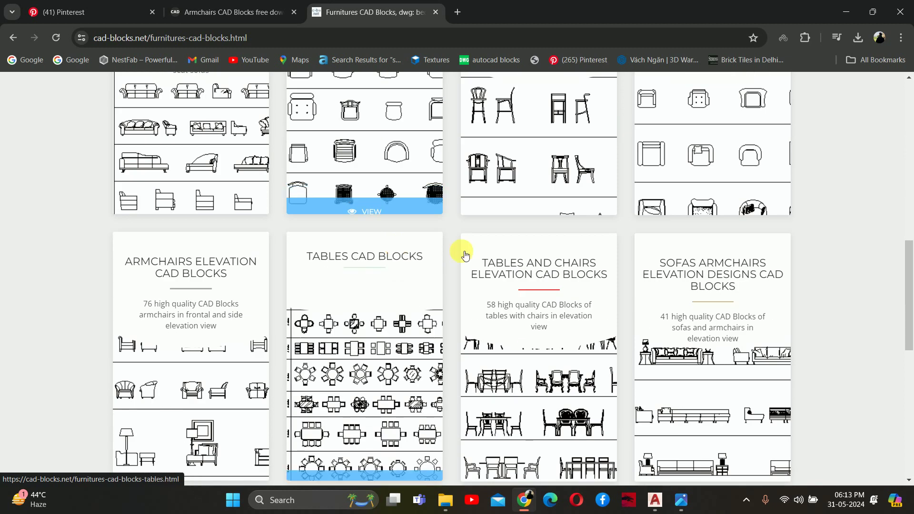
{"action": "scroll", "coordinate": [465, 255], "scroll_direction": "down", "scroll_amount": 2}
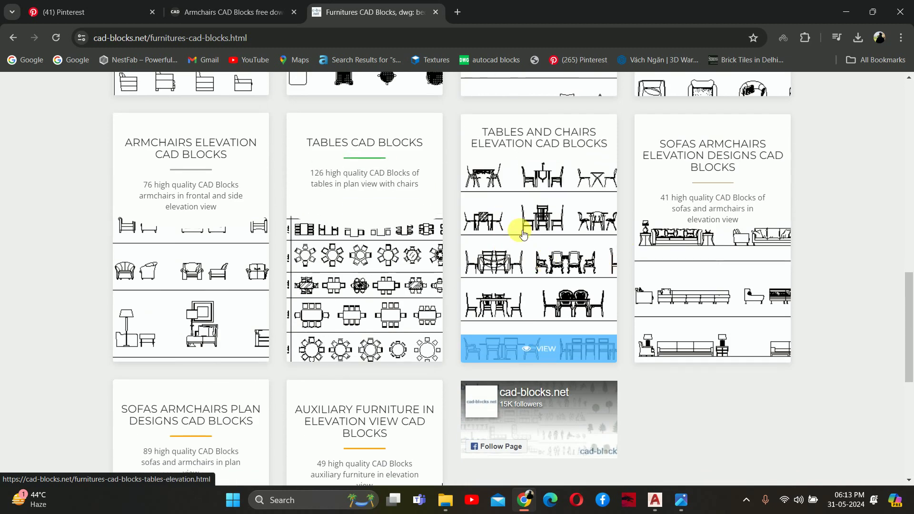
{"action": "left_click", "coordinate": [523, 233]}
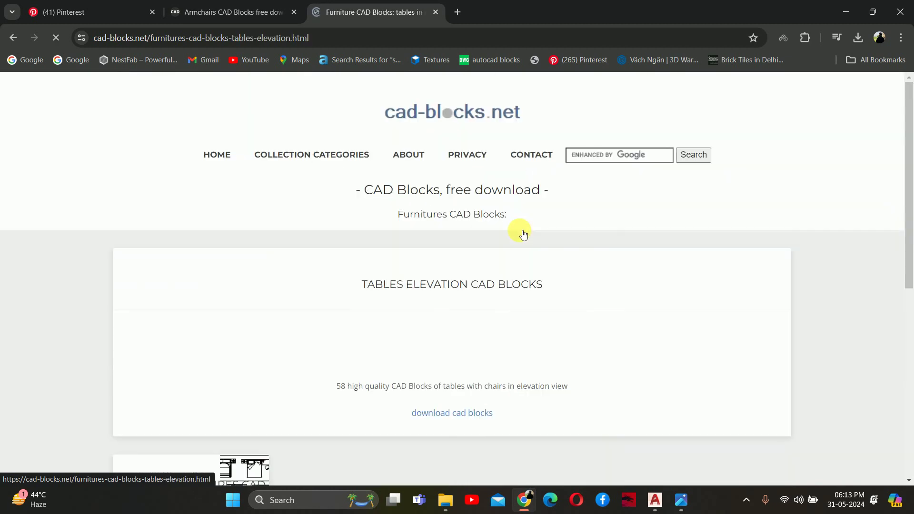
- Download the tables and chairs elevation blocks and show the zip in its folder
{"action": "scroll", "coordinate": [410, 249], "scroll_direction": "down", "scroll_amount": 4}
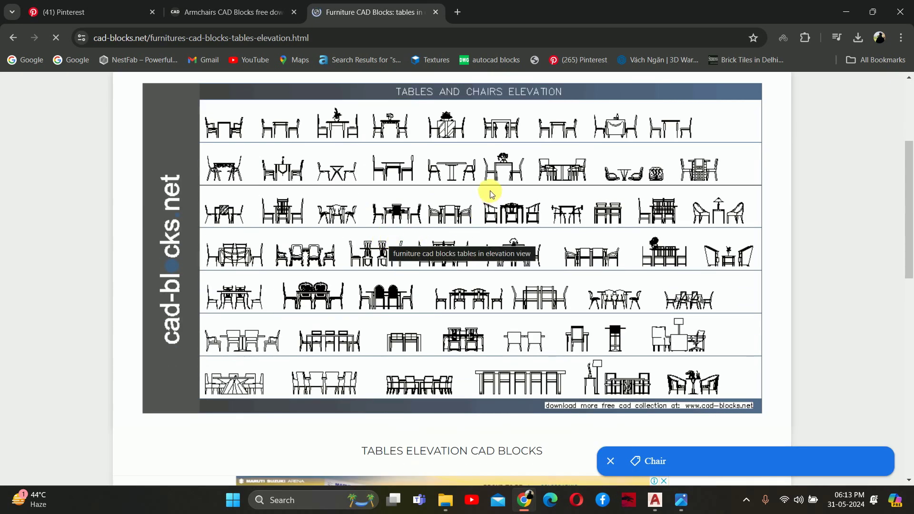
{"action": "scroll", "coordinate": [492, 193], "scroll_direction": "down", "scroll_amount": 2}
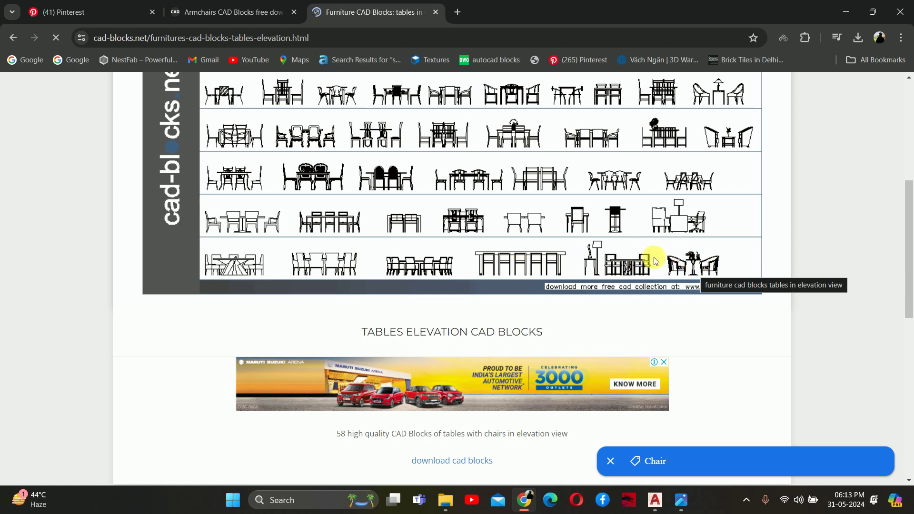
{"action": "left_click", "coordinate": [450, 457]}
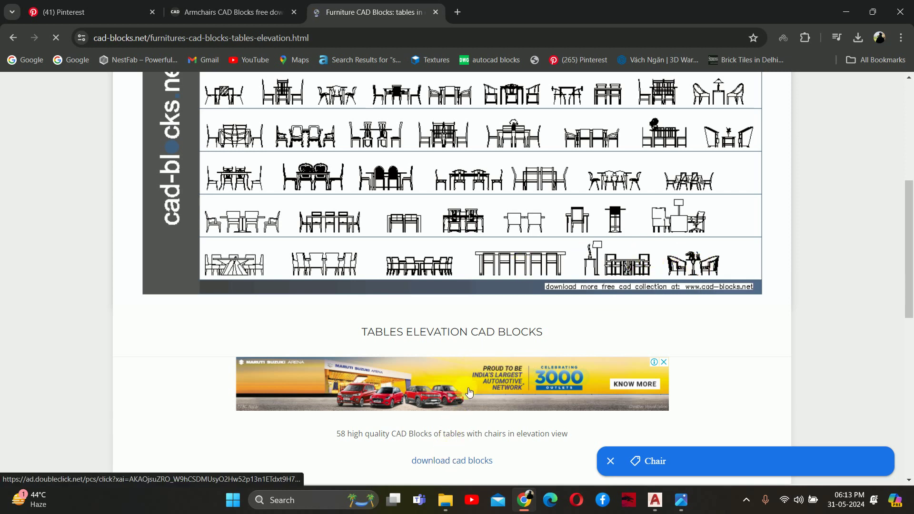
{"action": "left_click", "coordinate": [858, 38]}
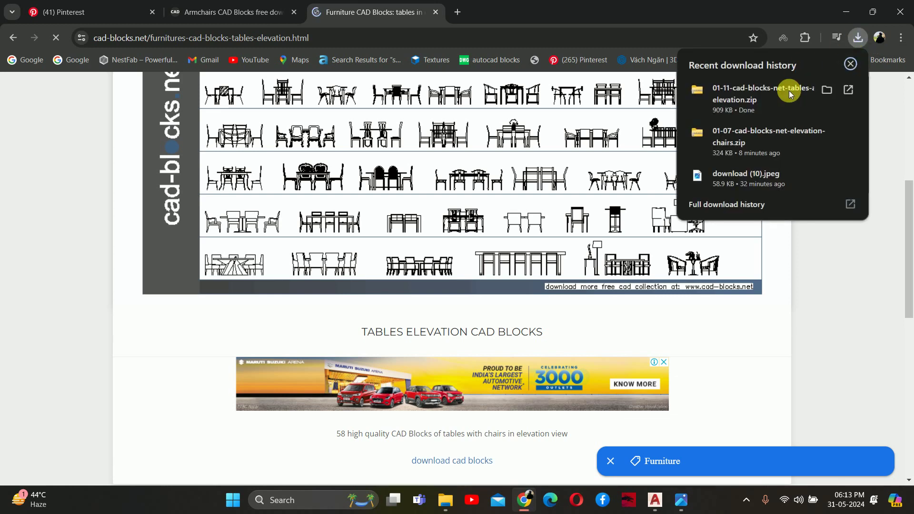
{"action": "left_click", "coordinate": [829, 89]}
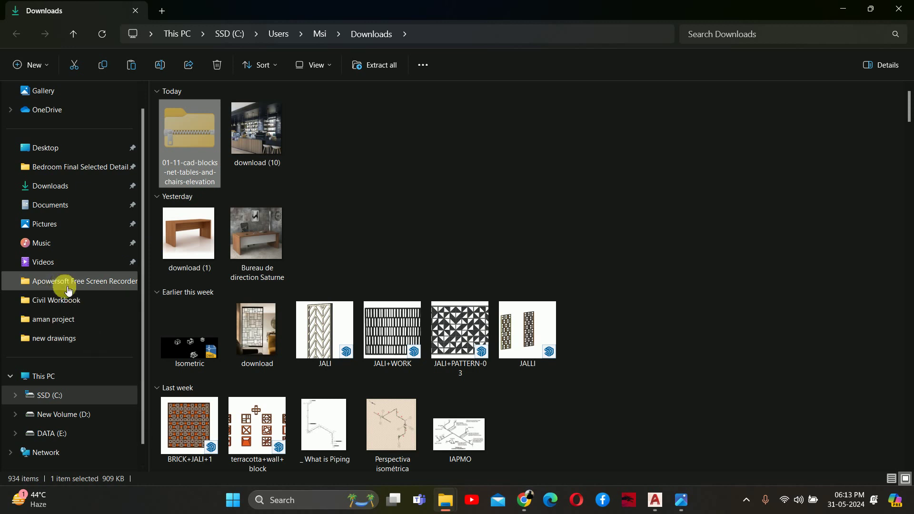
- Go to the Cadd Blocks folder under Desktop > Farman on the DATA (E:) drive
{"action": "scroll", "coordinate": [70, 369], "scroll_direction": "down", "scroll_amount": 1}
{"action": "left_click", "coordinate": [47, 414]}
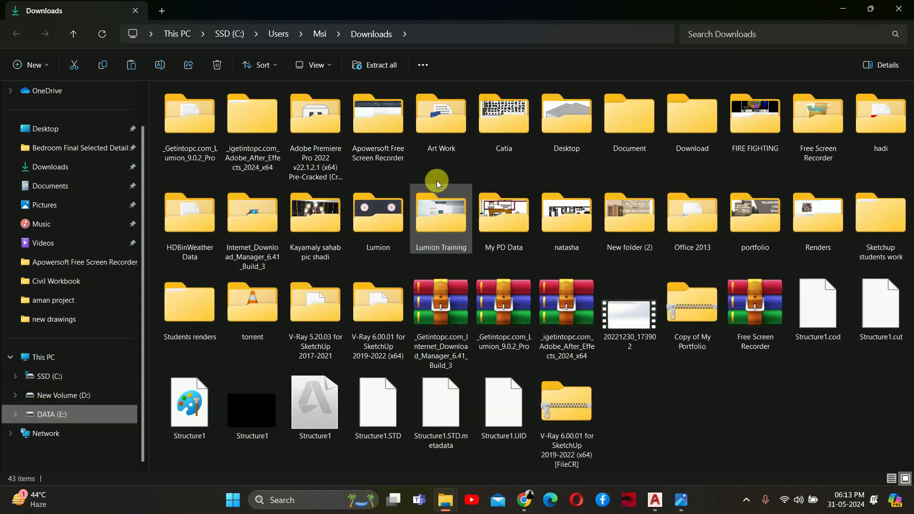
{"action": "left_click", "coordinate": [552, 141]}
{"action": "double_click", "coordinate": [552, 141]}
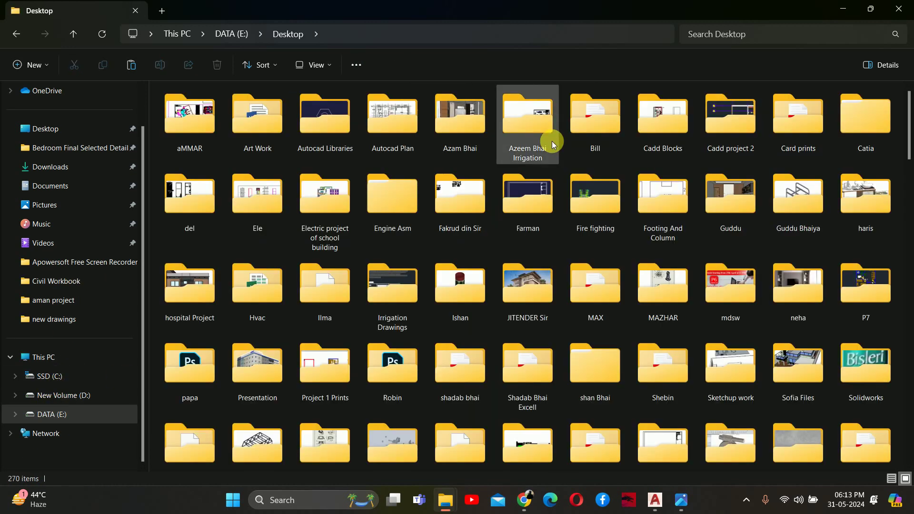
{"action": "left_click", "coordinate": [545, 219]}
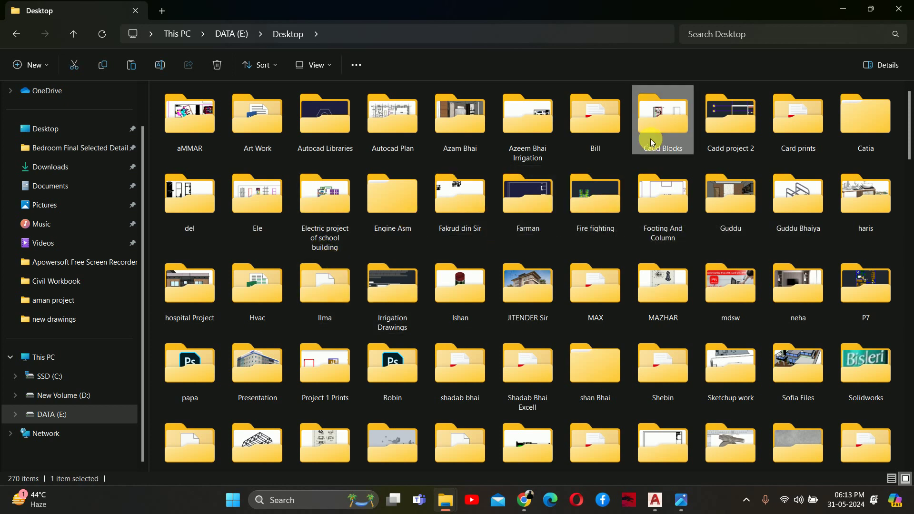
{"action": "double_click", "coordinate": [661, 126]}
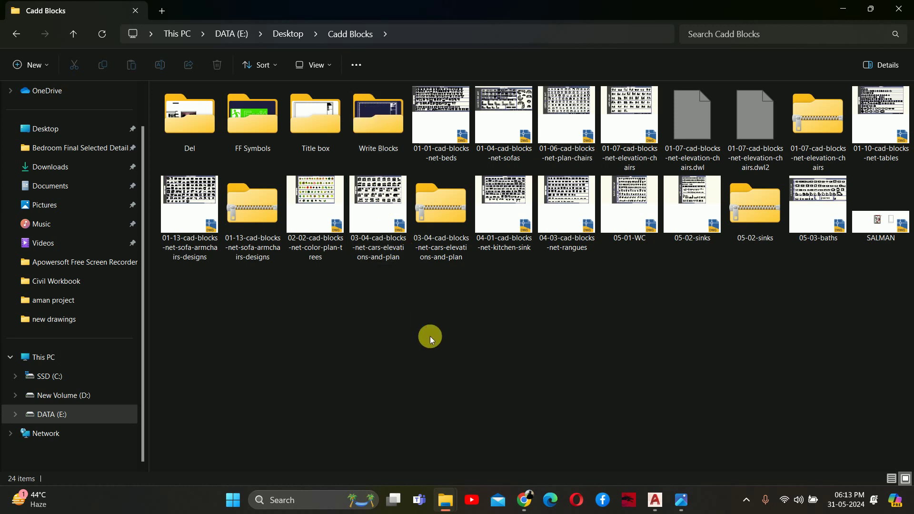
- Paste the tables-and-chairs zip into Cadd Blocks and extract it there
{"action": "key", "text": "ctrl+v"}
{"action": "right_click", "coordinate": [201, 307]}
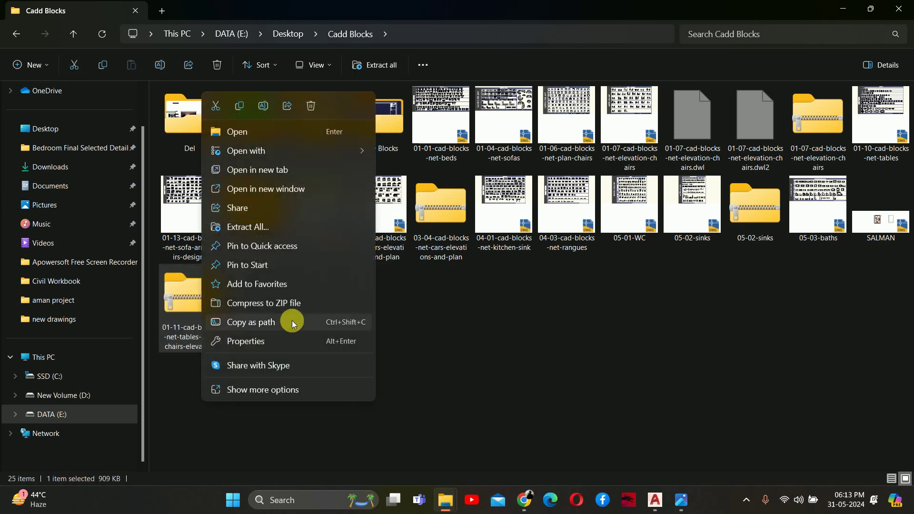
{"action": "left_click", "coordinate": [267, 396]}
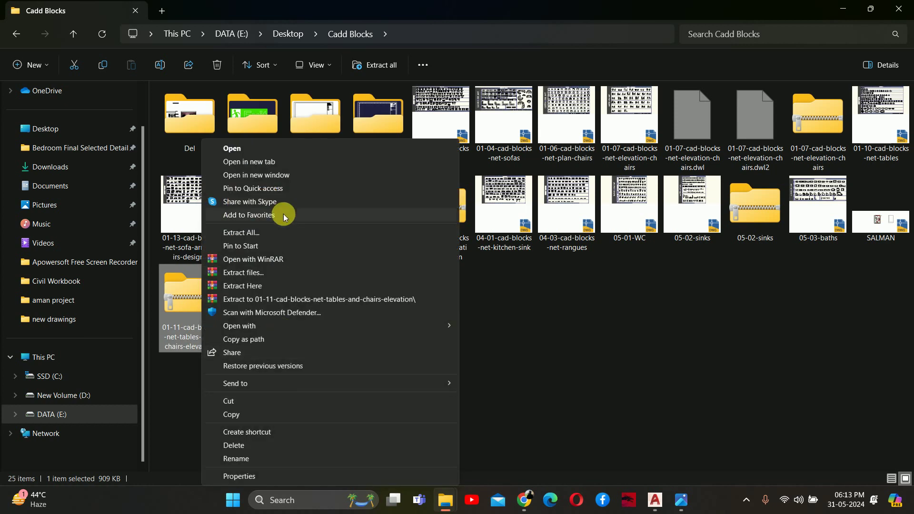
{"action": "left_click", "coordinate": [241, 285]}
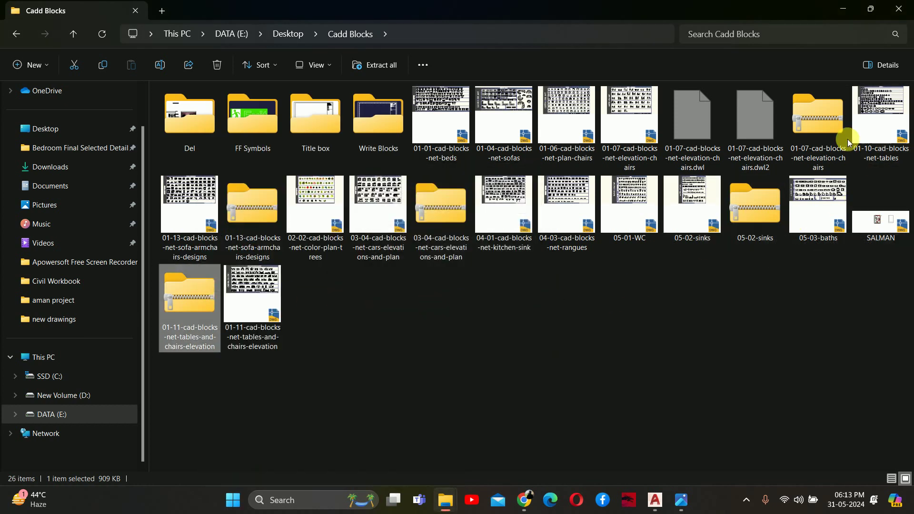
- Delete the 01-07 chairs, cars, 05-02 sinks, 01-11 tables-and-chairs and 01-13 sofa zip archives
{"action": "left_click", "coordinate": [841, 126]}
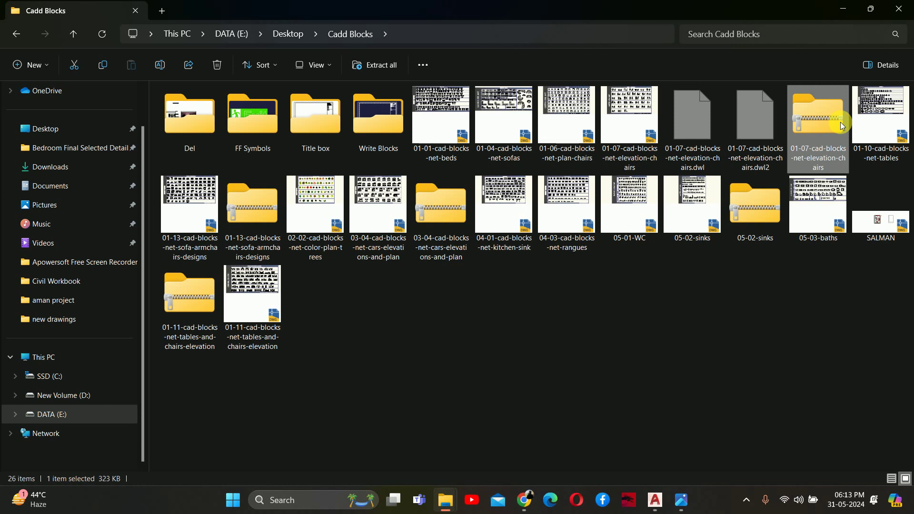
{"action": "key", "text": "Delete"}
{"action": "left_click", "coordinate": [376, 216]}
{"action": "key", "text": "Delete"}
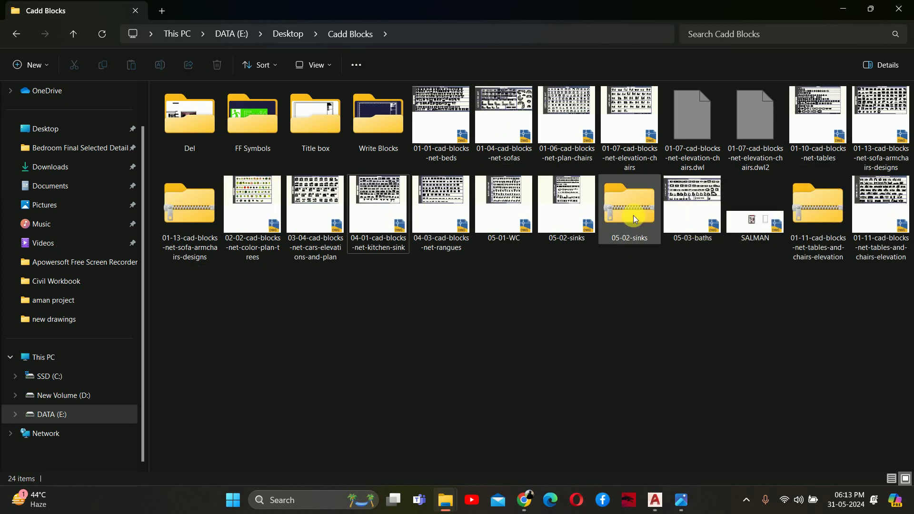
{"action": "key", "text": "Delete"}
{"action": "left_click", "coordinate": [775, 222]}
{"action": "key", "text": "Delete"}
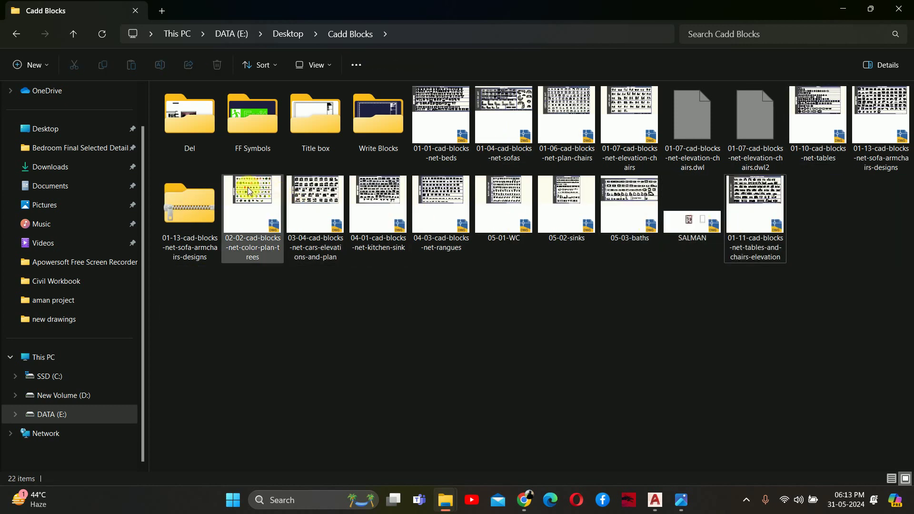
{"action": "left_click", "coordinate": [213, 199]}
{"action": "key", "text": "Delete"}
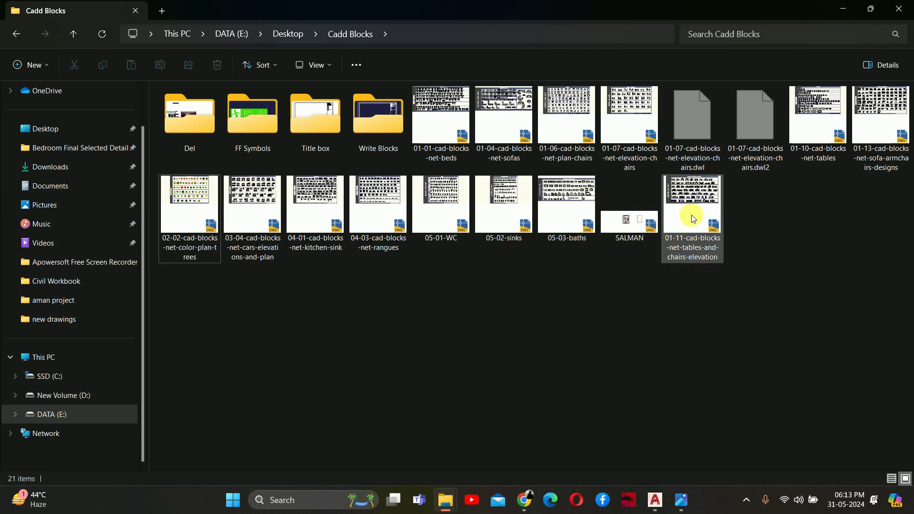
- Open the 01-11 tables-and-chairs elevation drawing and copy the lounge chairs-and-side-table block
{"action": "double_click", "coordinate": [692, 218]}
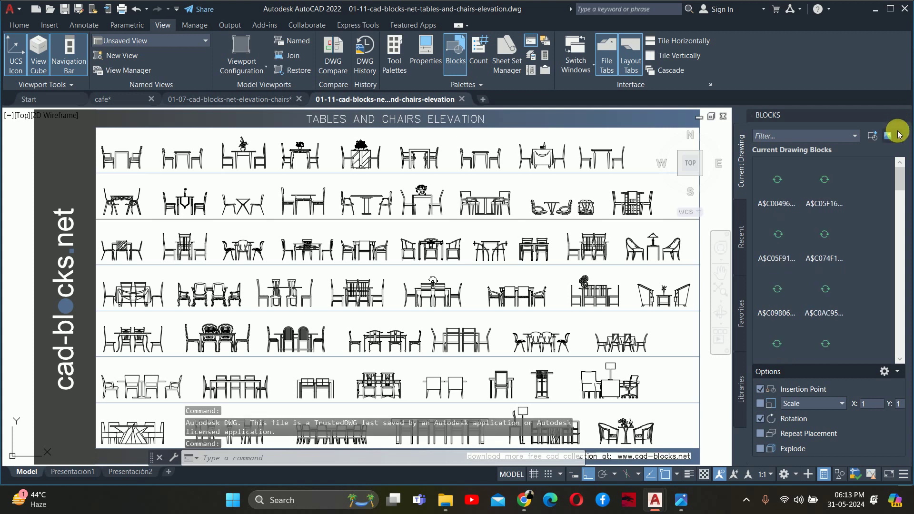
{"action": "left_click", "coordinate": [905, 116]}
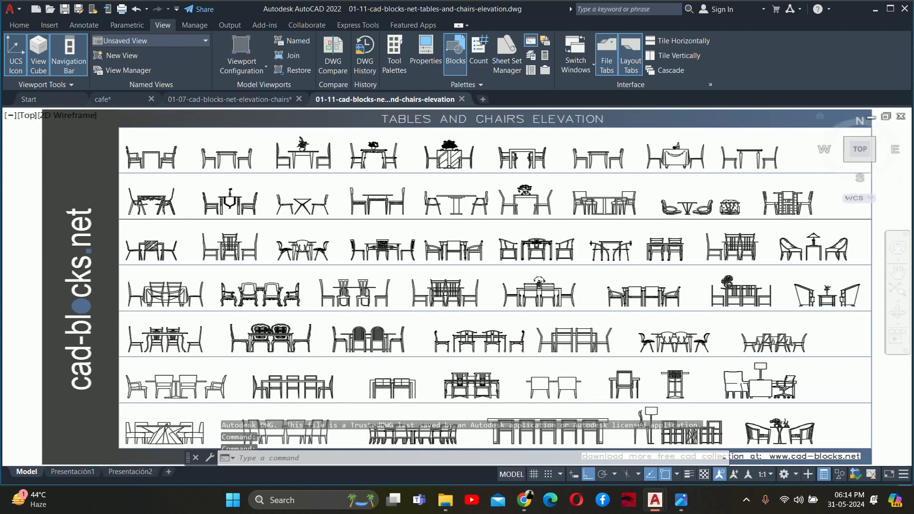
{"action": "scroll", "coordinate": [529, 284], "scroll_direction": "down", "scroll_amount": 3}
{"action": "scroll", "coordinate": [530, 285], "scroll_direction": "up", "scroll_amount": 6}
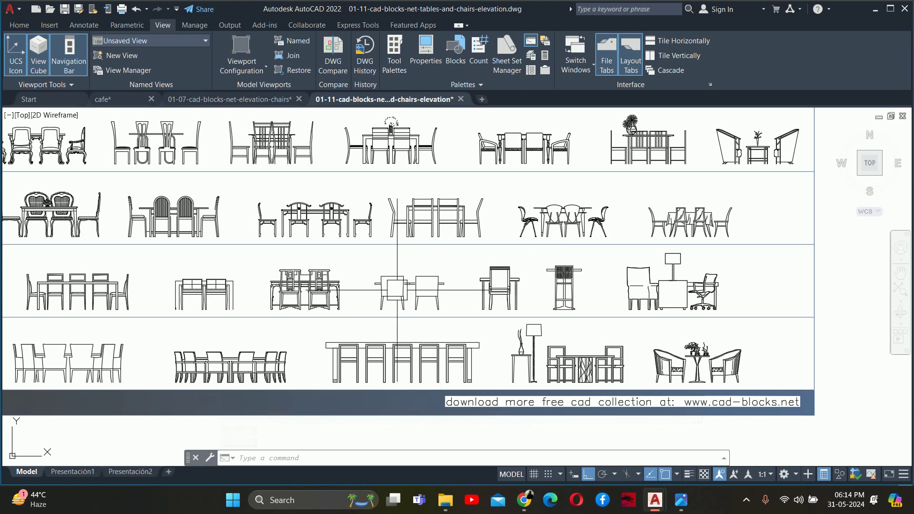
{"action": "scroll", "coordinate": [718, 364], "scroll_direction": "up", "scroll_amount": 4}
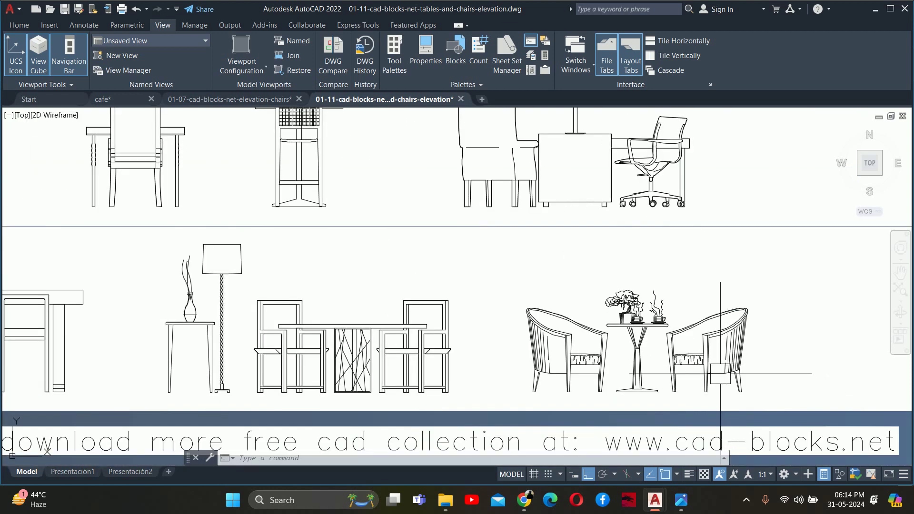
{"action": "left_click", "coordinate": [713, 357]}
{"action": "key", "text": "ctrl+c"}
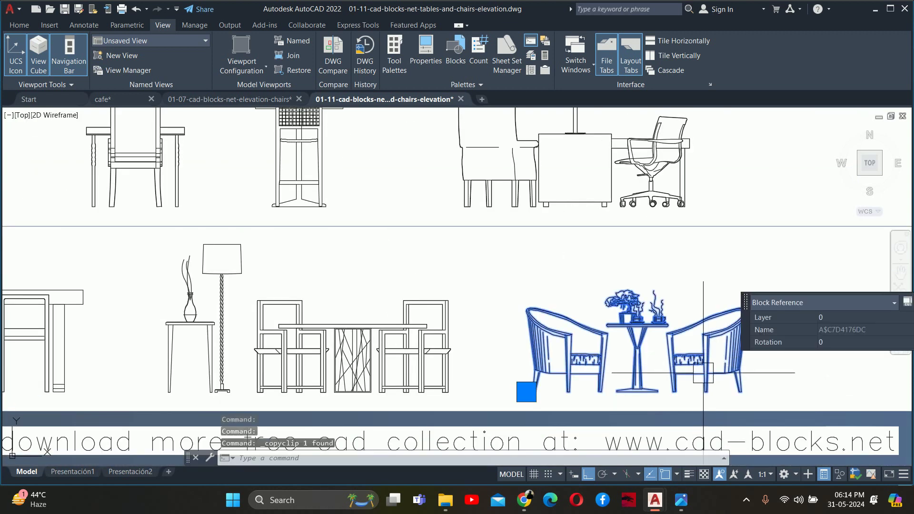
- Paste the lounge chairs block into the cafe drawing on the floor line left of the stool
{"action": "left_click", "coordinate": [120, 95]}
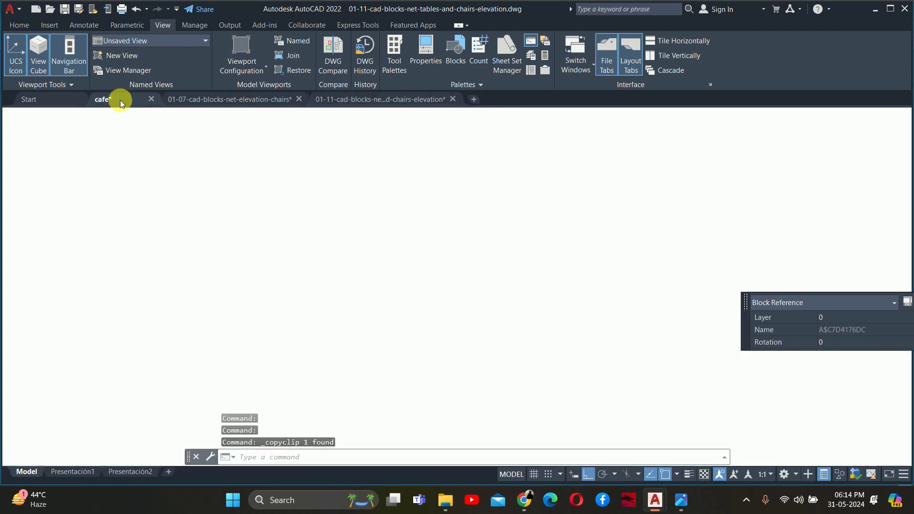
{"action": "scroll", "coordinate": [457, 352], "scroll_direction": "up", "scroll_amount": 3}
{"action": "scroll", "coordinate": [459, 312], "scroll_direction": "down", "scroll_amount": 3}
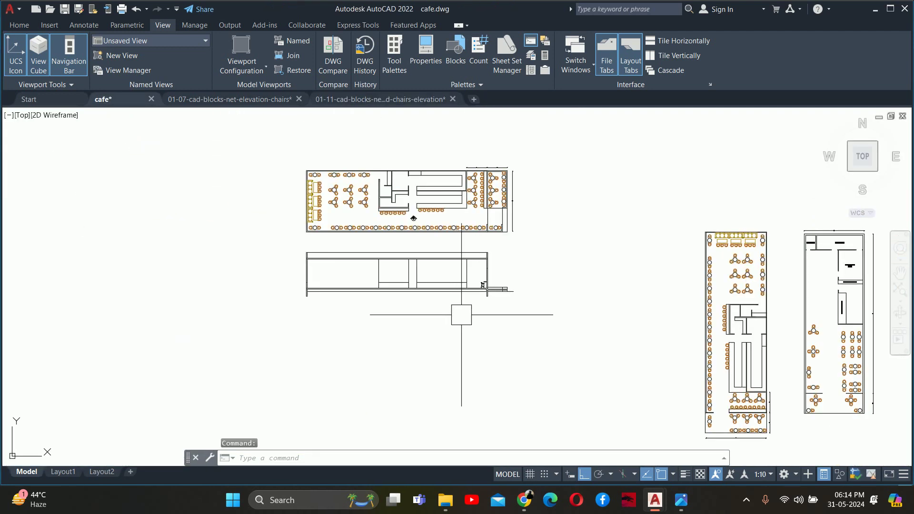
{"action": "scroll", "coordinate": [467, 306], "scroll_direction": "up", "scroll_amount": 3}
{"action": "scroll", "coordinate": [454, 318], "scroll_direction": "up", "scroll_amount": 3}
{"action": "key", "text": "ctrl+v"}
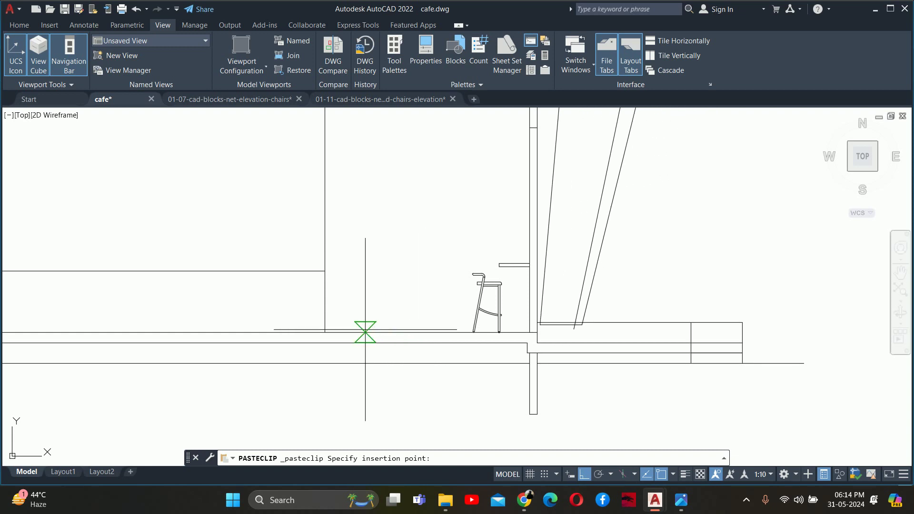
{"action": "left_click", "coordinate": [316, 328]}
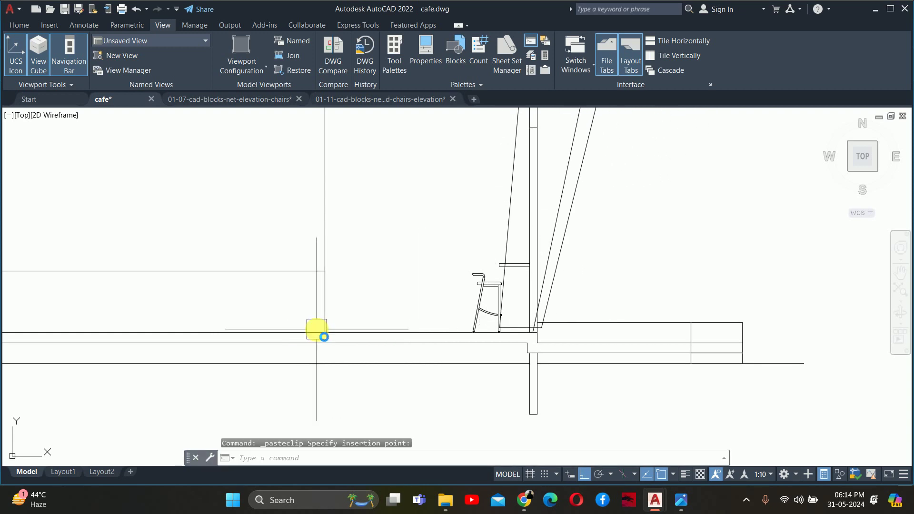
- Clear leftover commands and launch Windows Calculator through the Run prompt
{"action": "key", "text": "Escape"}
{"action": "key", "text": "Escape"}
{"action": "scroll", "coordinate": [505, 288], "scroll_direction": "down", "scroll_amount": 5}
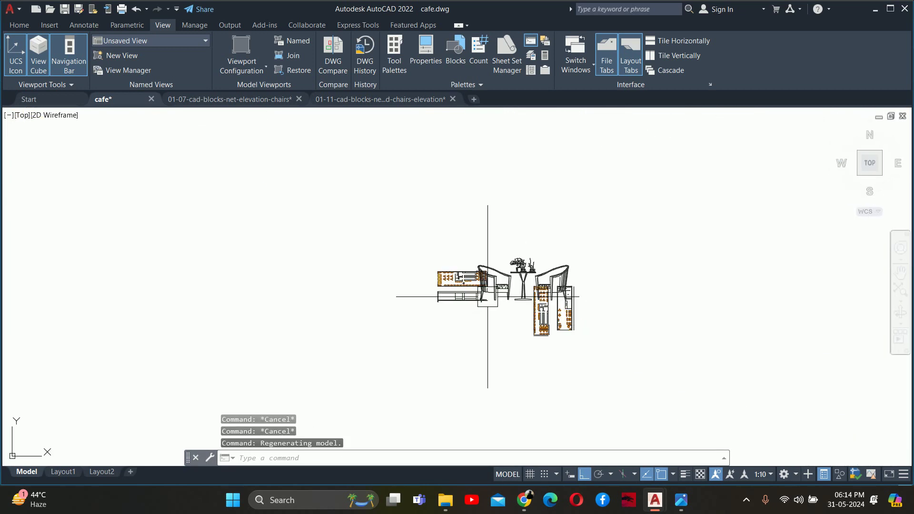
{"action": "key", "text": "Escape"}
{"action": "key", "text": "Escape"}
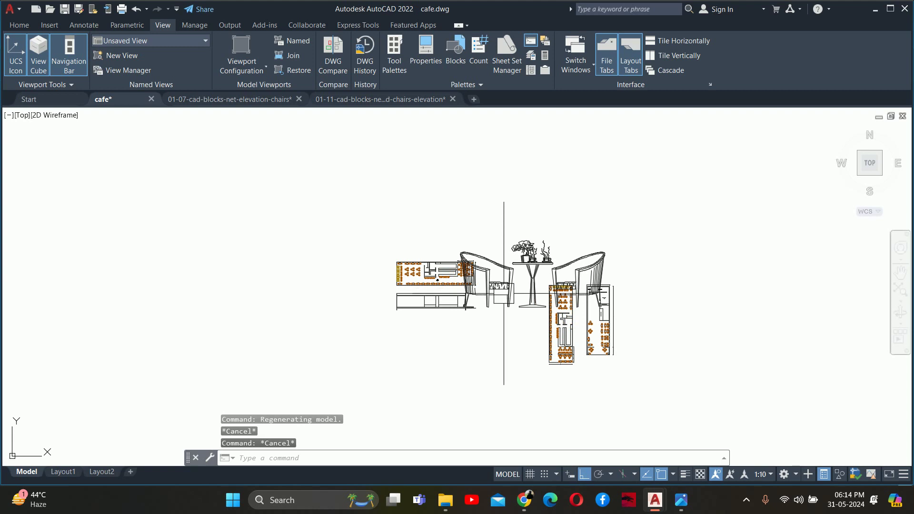
{"action": "key", "text": "super+r"}
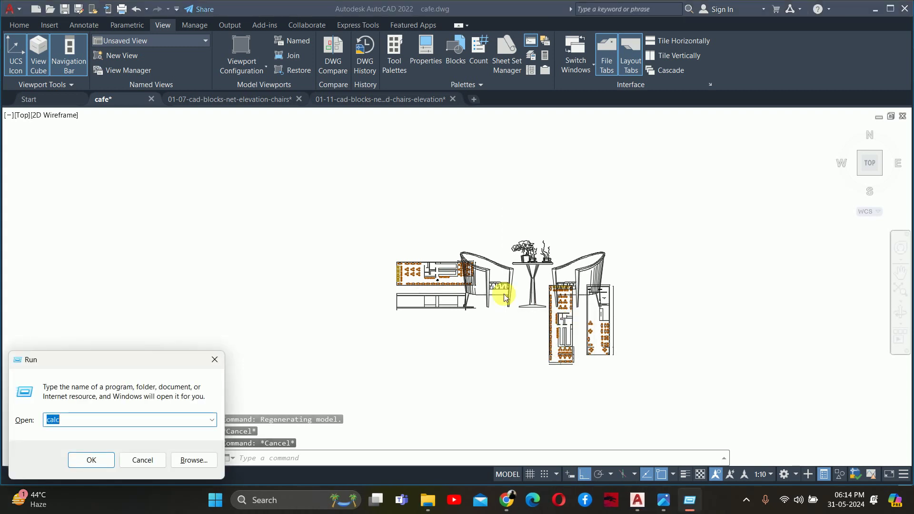
{"action": "key", "text": "Return"}
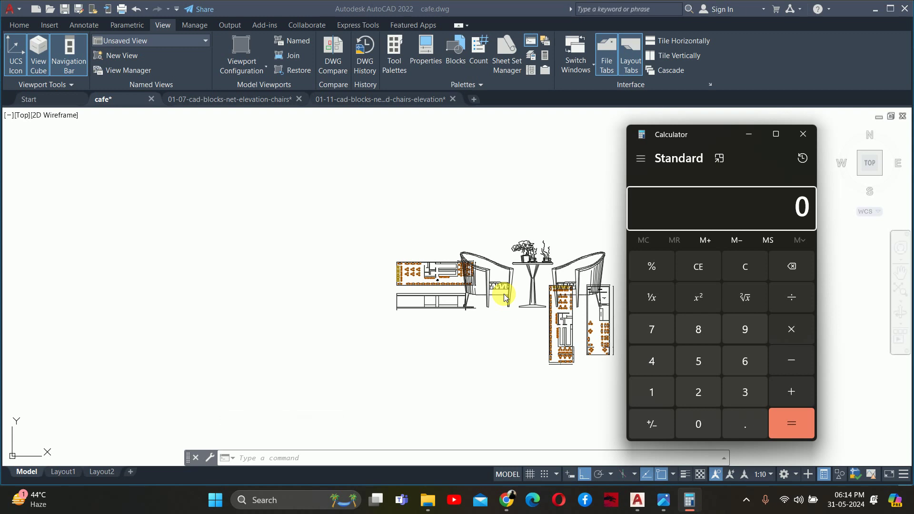
{"action": "left_click", "coordinate": [354, 107]}
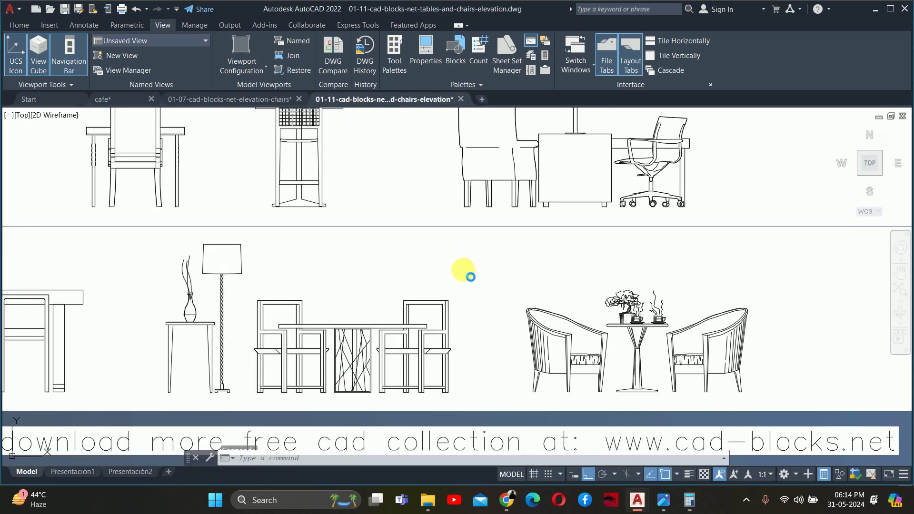
{"action": "key", "text": "Escape"}
{"action": "key", "text": "Escape"}
{"action": "type", "text": "UN"}
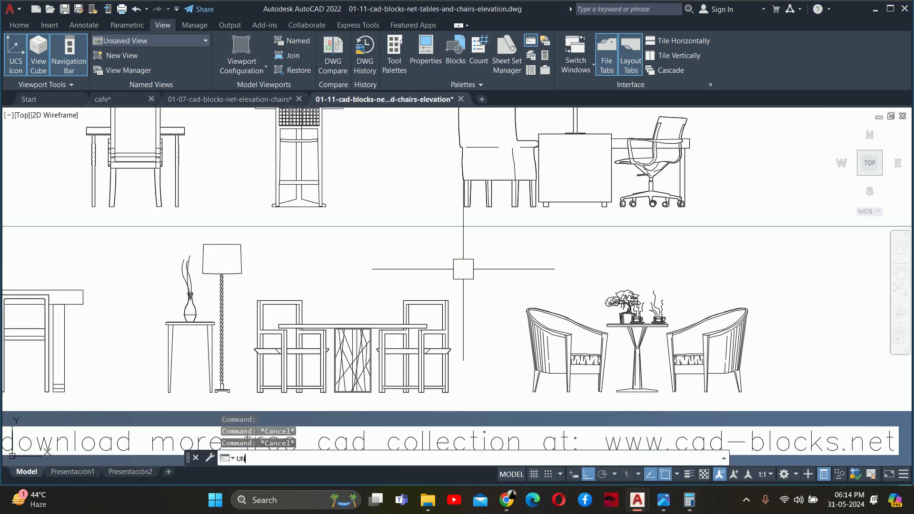
{"action": "key", "text": "Return"}
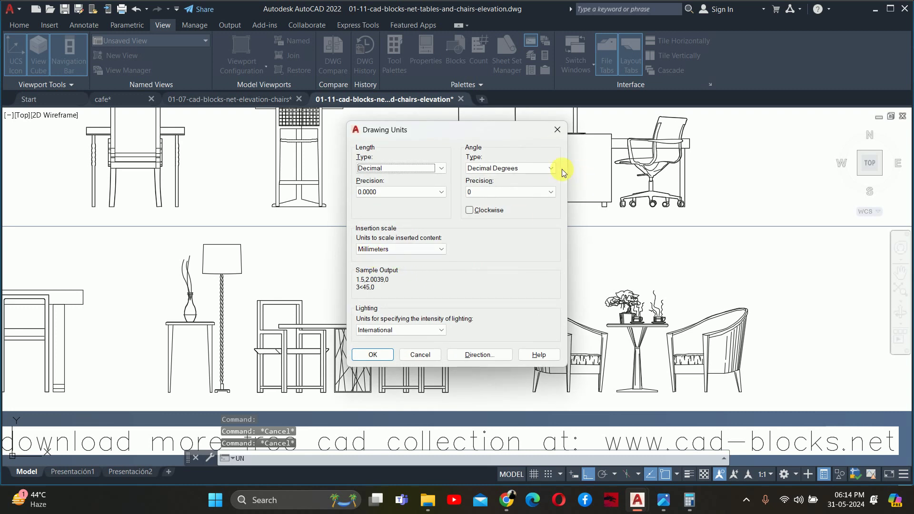
{"action": "key", "text": "Escape"}
{"action": "scroll", "coordinate": [544, 279], "scroll_direction": "down", "scroll_amount": 5}
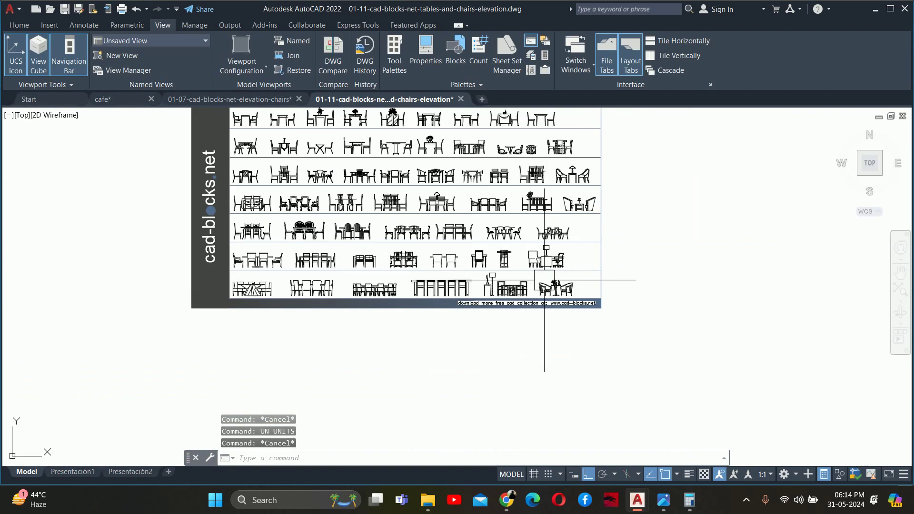
{"action": "left_click", "coordinate": [115, 99]}
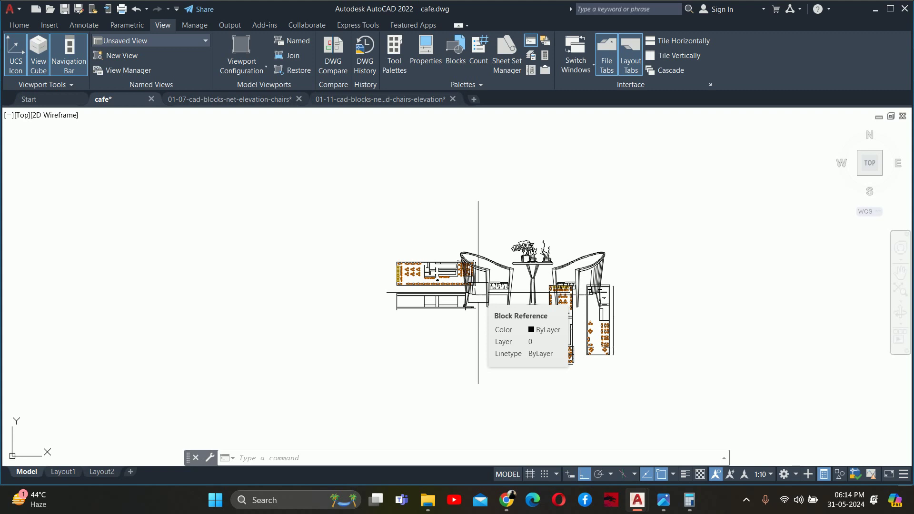
{"action": "type", "text": "pQC"}
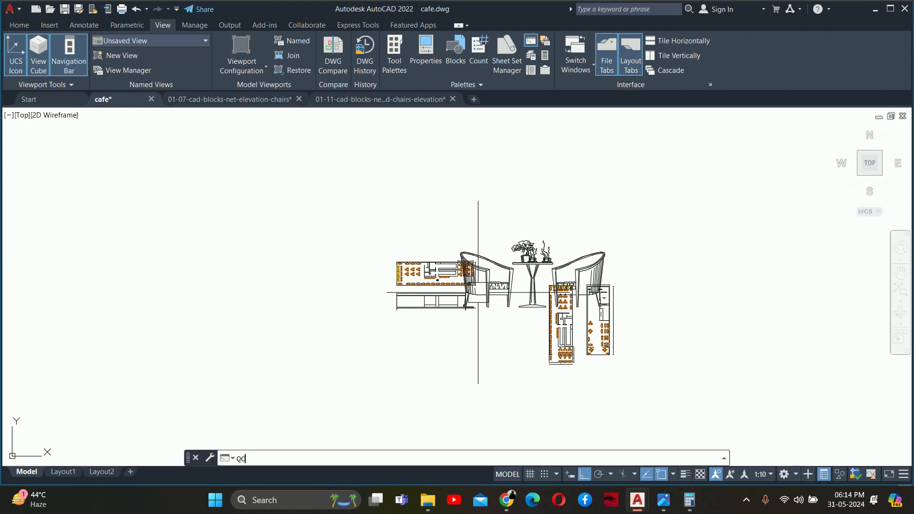
{"action": "key", "text": "Return"}
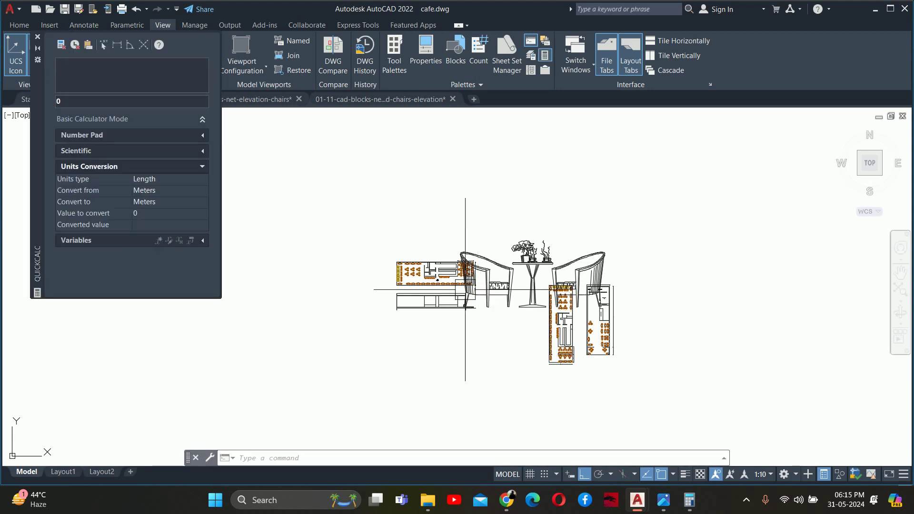
{"action": "left_click", "coordinate": [150, 190]}
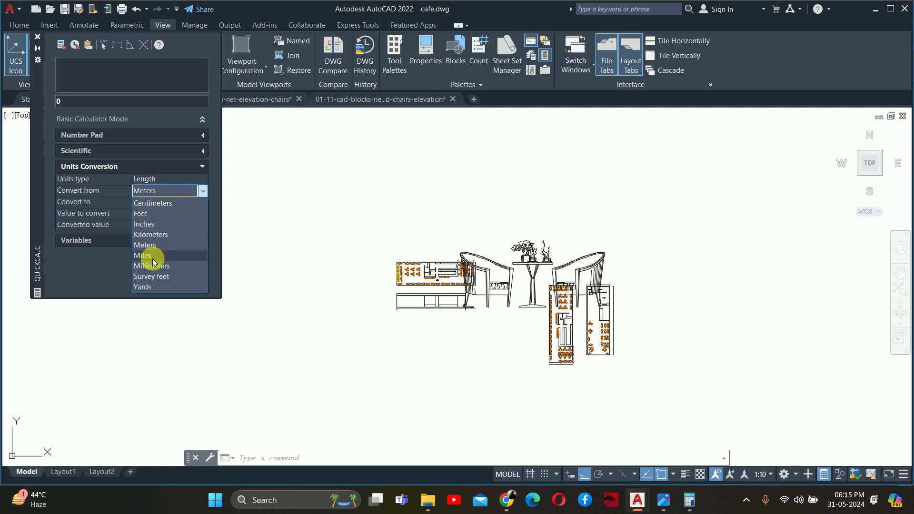
{"action": "left_click", "coordinate": [152, 265]}
{"action": "left_click", "coordinate": [167, 201]}
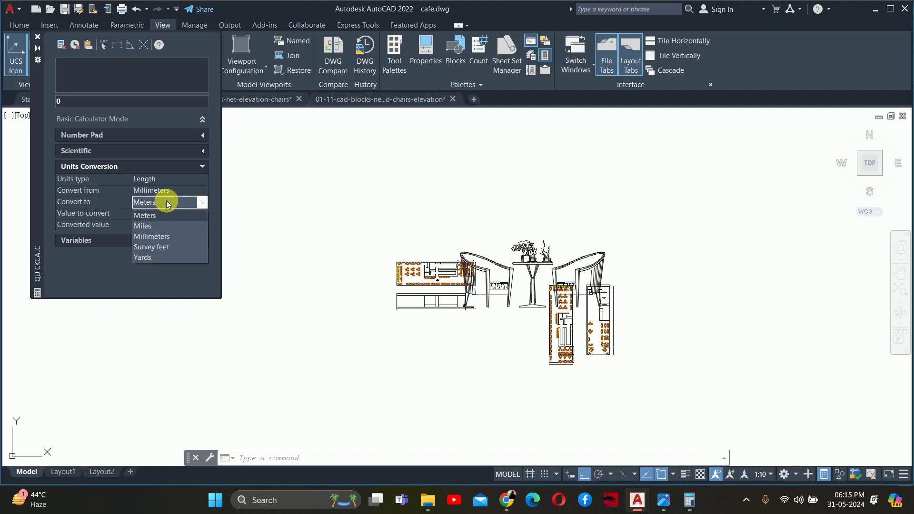
{"action": "left_click", "coordinate": [155, 238]}
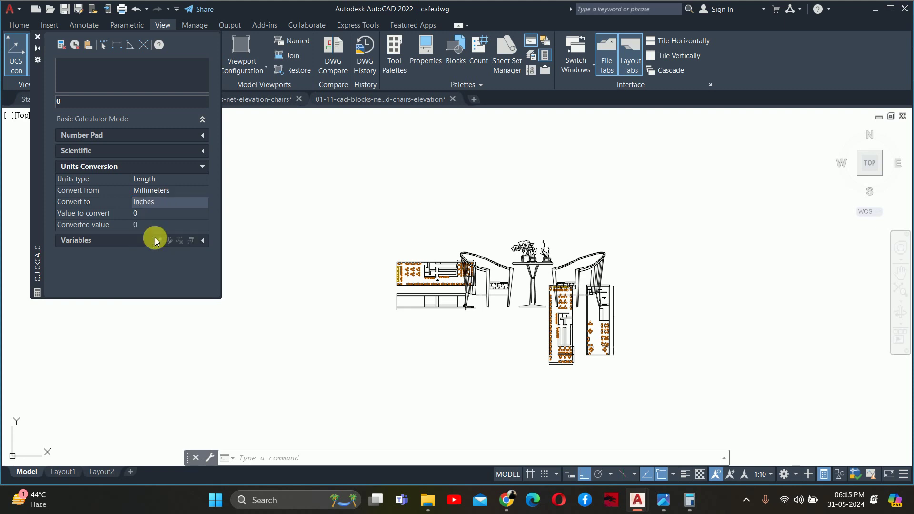
{"action": "left_click", "coordinate": [155, 213]}
{"action": "type", "text": "1"}
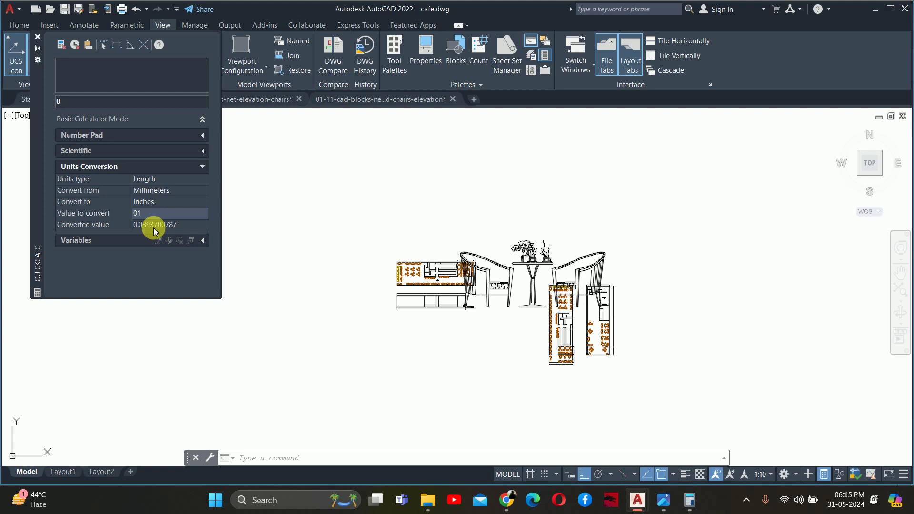
- Scale the lounge chairs block by 0.03937 from a base point on the floor line
{"action": "left_click", "coordinate": [37, 39]}
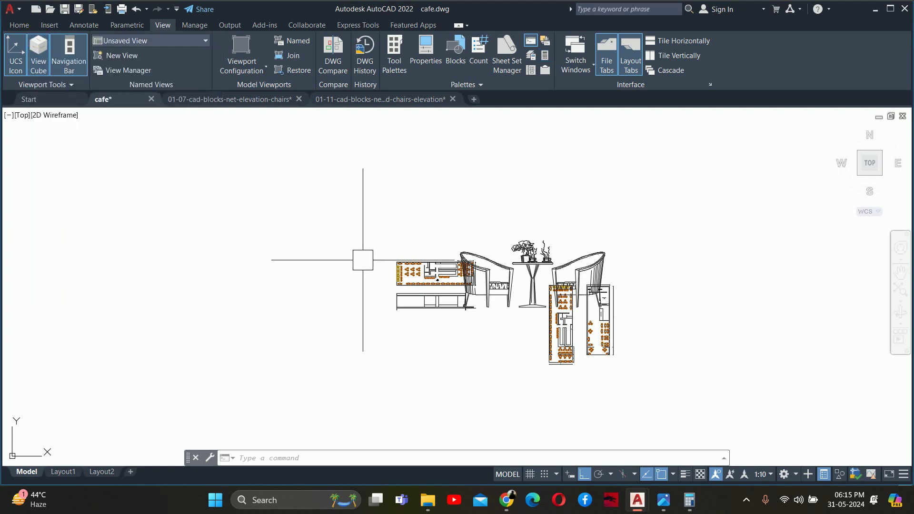
{"action": "type", "text": "sc"}
{"action": "key", "text": "Return"}
{"action": "left_click", "coordinate": [478, 304]}
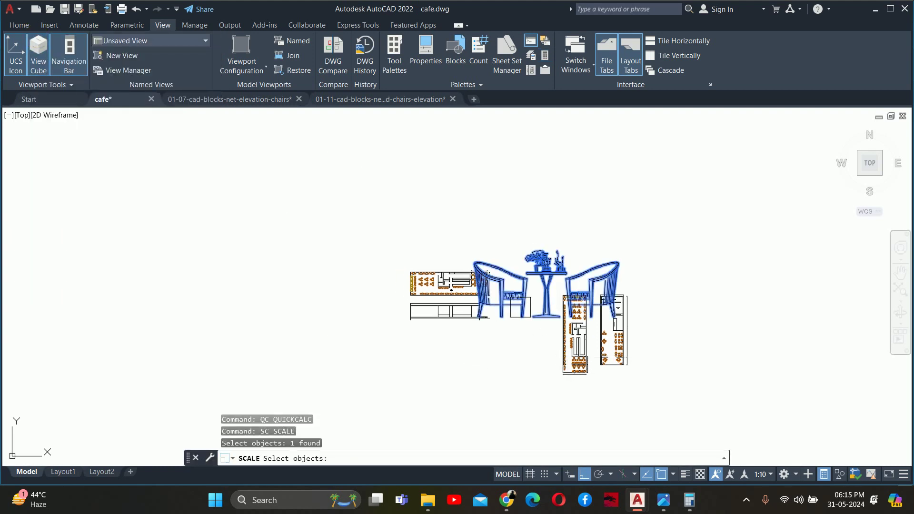
{"action": "scroll", "coordinate": [478, 317], "scroll_direction": "up", "scroll_amount": 5}
{"action": "scroll", "coordinate": [478, 317], "scroll_direction": "up", "scroll_amount": 4}
{"action": "key", "text": "Return"}
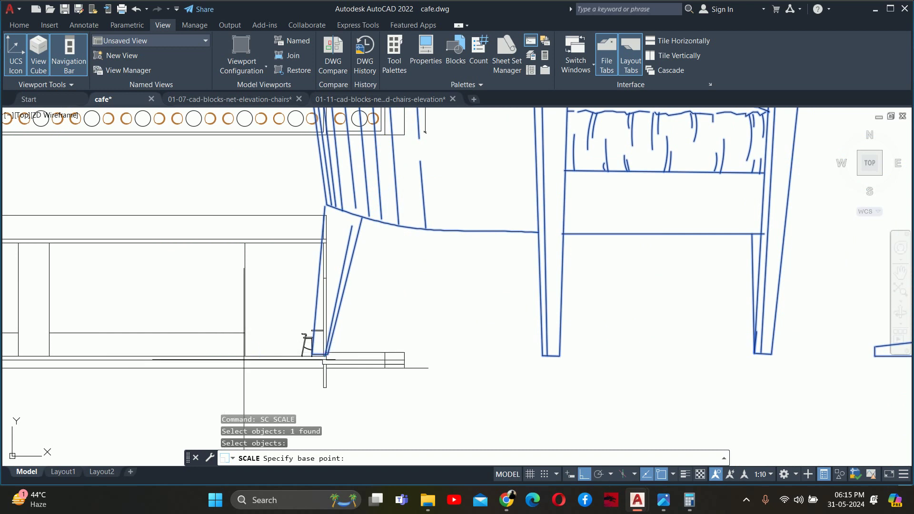
{"action": "left_click", "coordinate": [244, 364]}
{"action": "type", "text": "0.03937"}
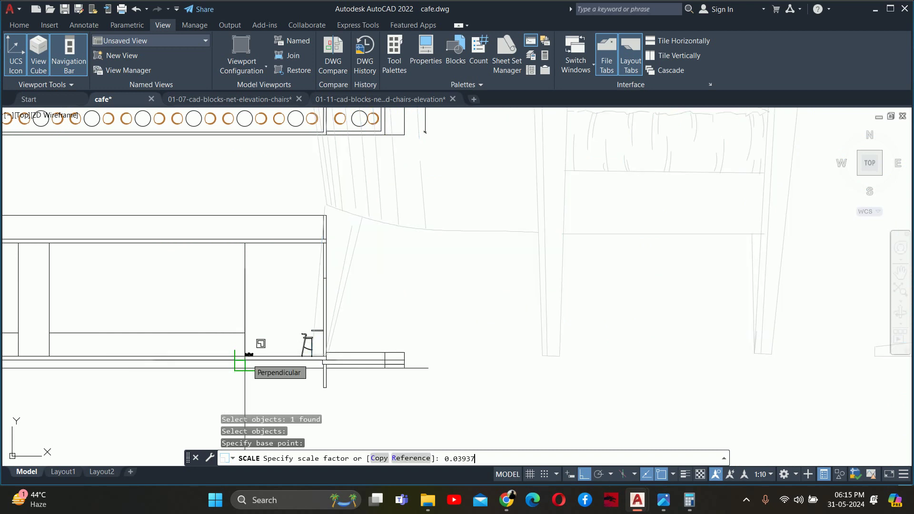
{"action": "key", "text": "Return"}
{"action": "key", "text": "Escape"}
{"action": "key", "text": "Escape"}
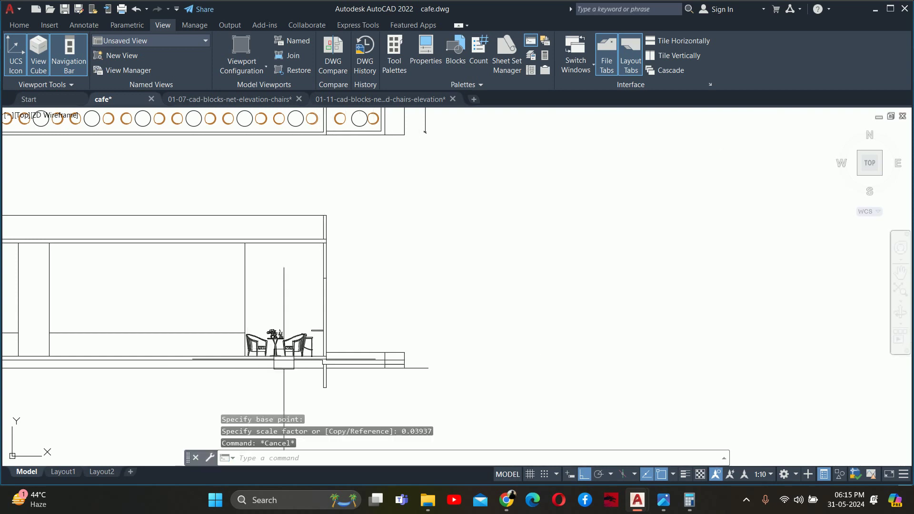
- Recentre the chair-and-table group in the view and abandon a second scale attempt
{"action": "scroll", "coordinate": [289, 360], "scroll_direction": "up", "scroll_amount": 4}
{"action": "mouse_move", "coordinate": [284, 344]}
{"action": "middle_mouse_down"}
{"action": "mouse_move", "coordinate": [332, 363]}
{"action": "mouse_move", "coordinate": [368, 360]}
{"action": "middle_mouse_up"}
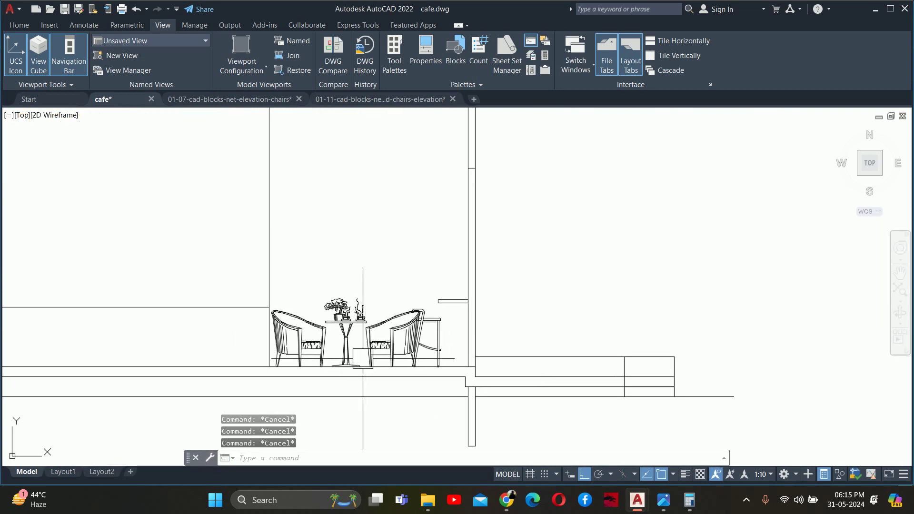
{"action": "key", "text": "Escape"}
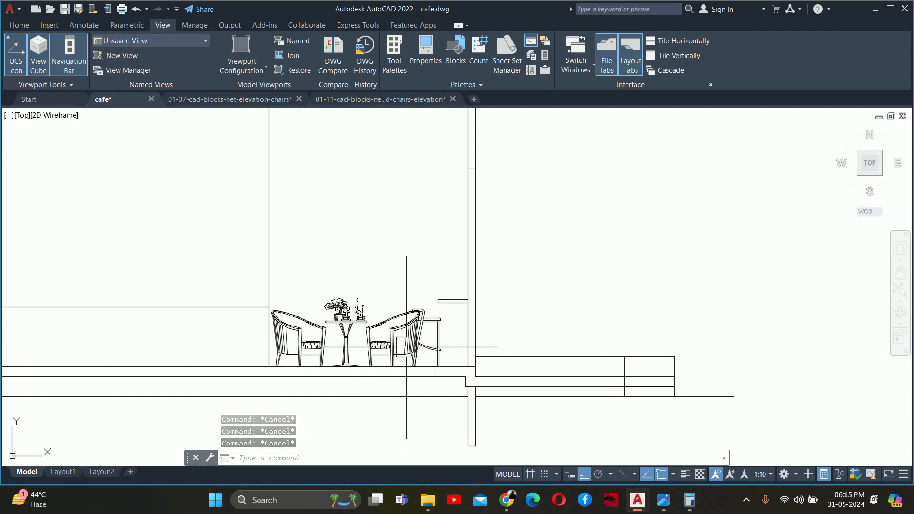
{"action": "type", "text": "s"}
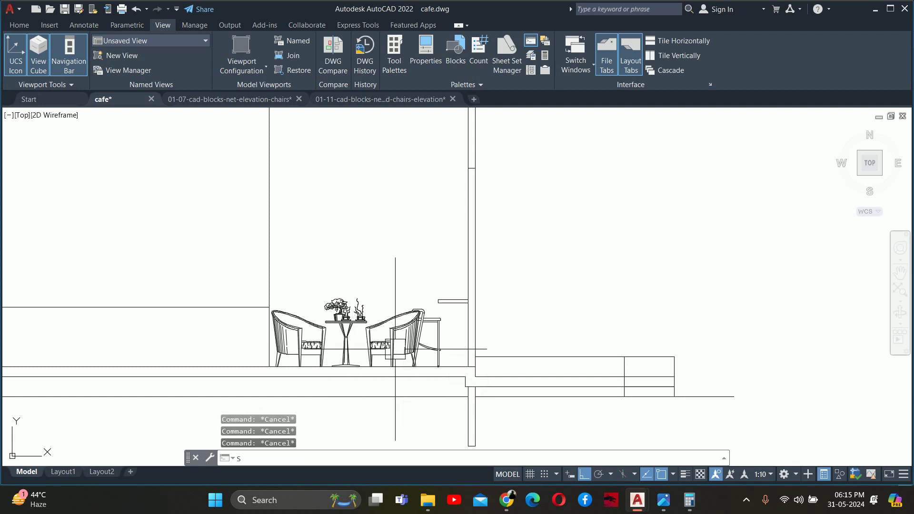
{"action": "key", "text": "Return"}
{"action": "scroll", "coordinate": [308, 353], "scroll_direction": "up", "scroll_amount": 5}
{"action": "key", "text": "Escape"}
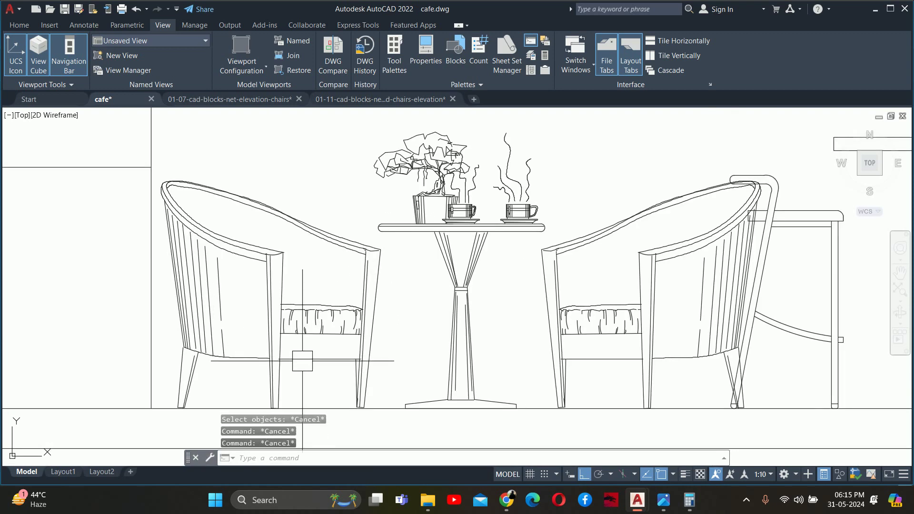
- Measure the chair seat height from the floor with a linear dimension (1'-2.72"), then cancel
{"action": "type", "text": "dli"}
{"action": "key", "text": "Return"}
{"action": "left_click", "coordinate": [316, 407]}
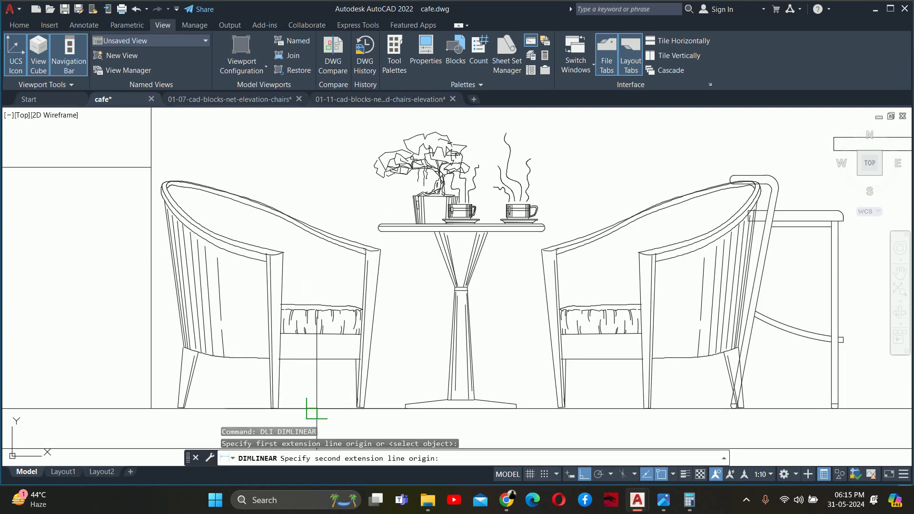
{"action": "left_click", "coordinate": [316, 310]}
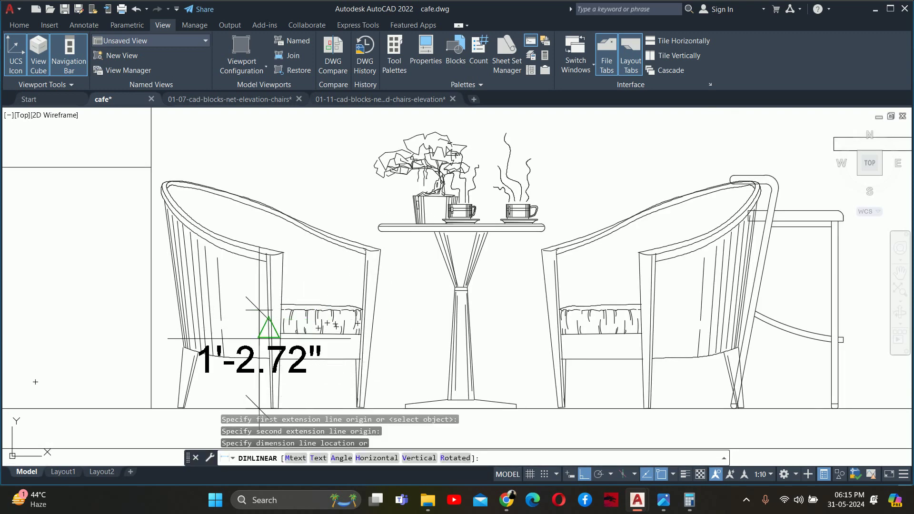
{"action": "middle_click_drag", "start_coordinate": [48, 341], "coordinate": [308, 318]}
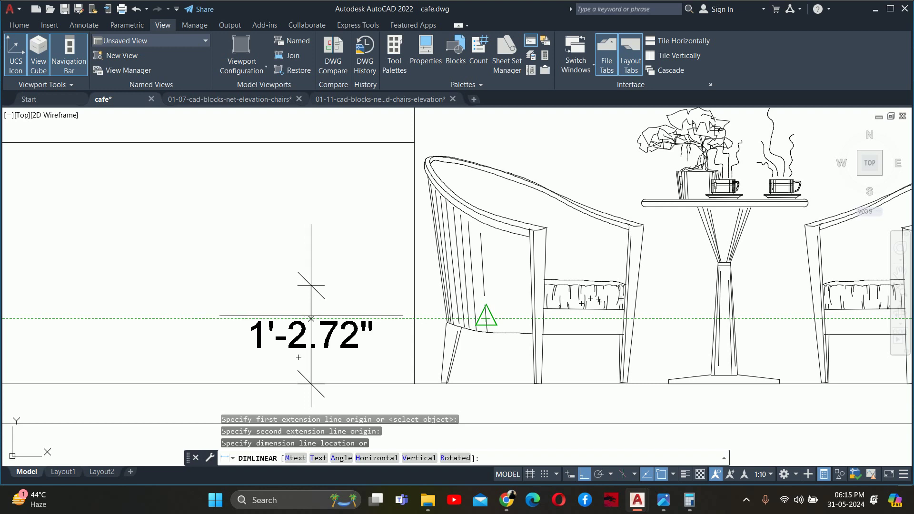
{"action": "key", "text": "Escape"}
{"action": "scroll", "coordinate": [614, 295], "scroll_direction": "down", "scroll_amount": 3}
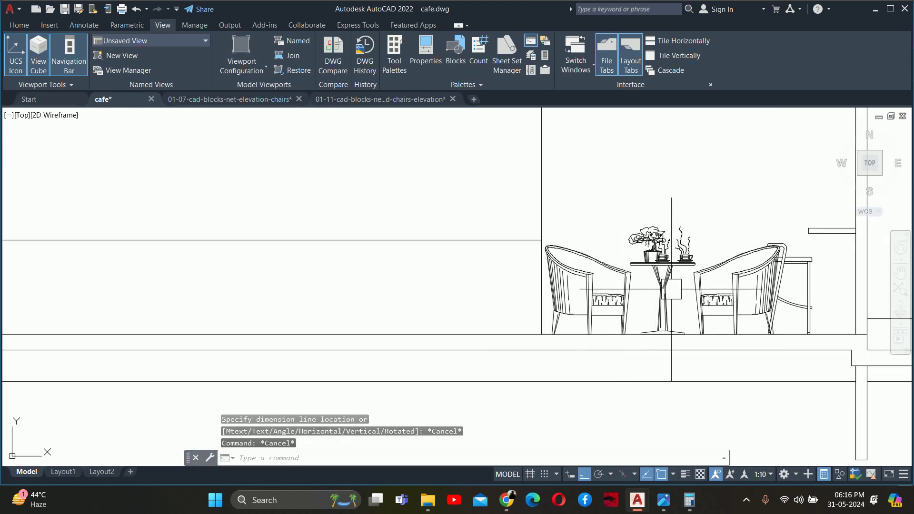
- Explode the chairs-and-table block into separate objects, restoring it after an accidental delete
{"action": "left_click", "coordinate": [661, 291]}
{"action": "key", "text": "Delete"}
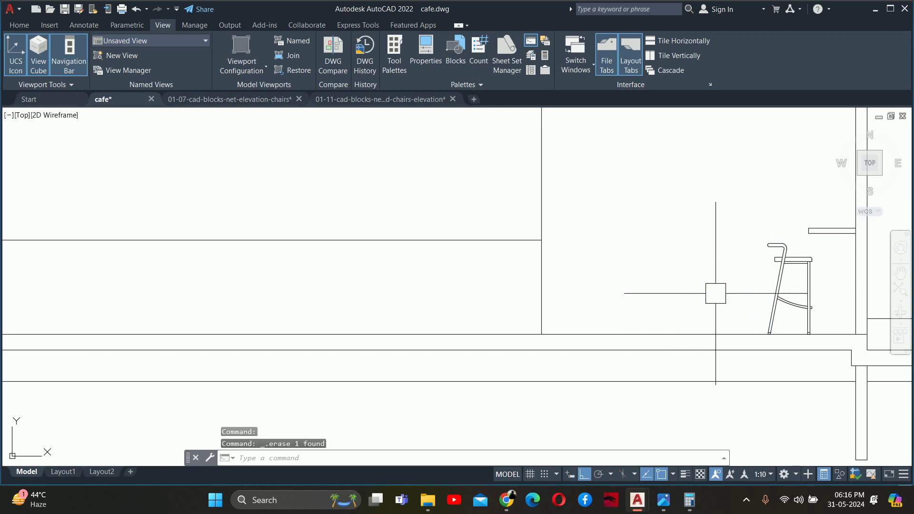
{"action": "key", "text": "ctrl+z"}
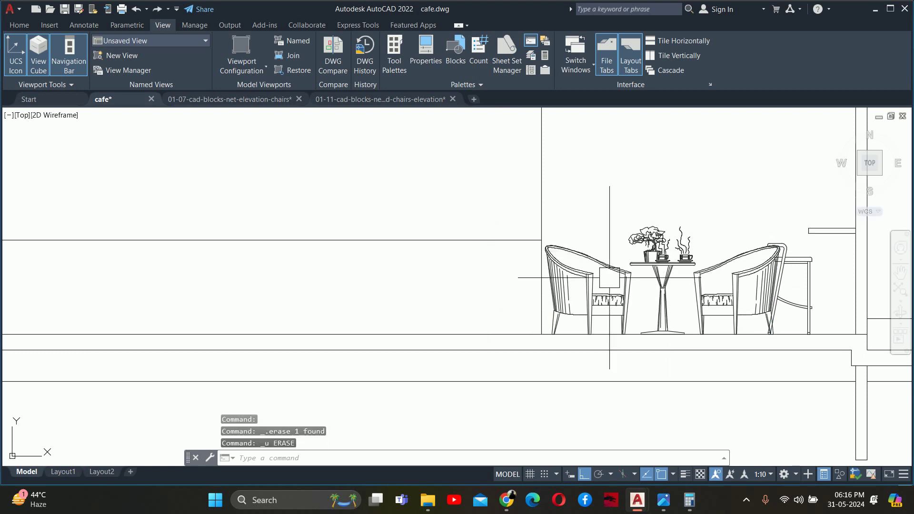
{"action": "key", "text": "Escape"}
{"action": "key", "text": "Escape"}
{"action": "middle_click_drag", "start_coordinate": [657, 277], "coordinate": [555, 270]}
{"action": "type", "text": "x"}
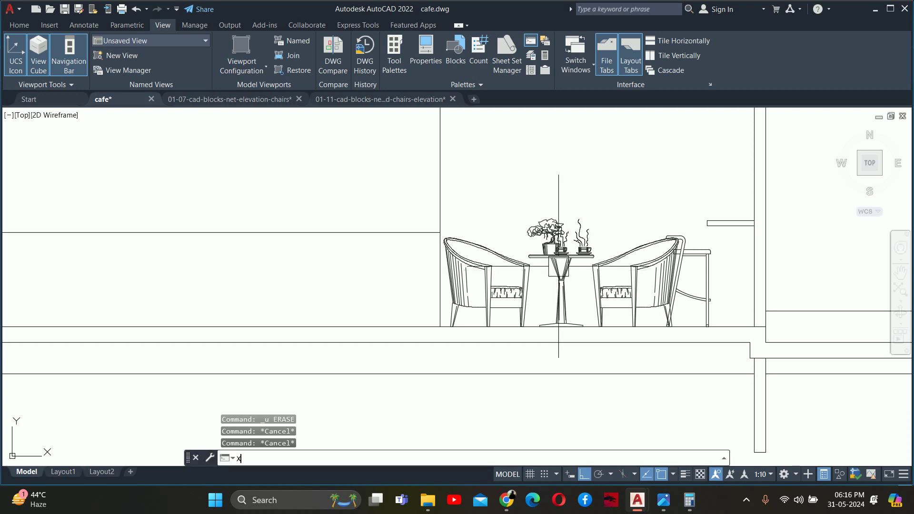
{"action": "key", "text": "Return"}
{"action": "left_click", "coordinate": [561, 258]}
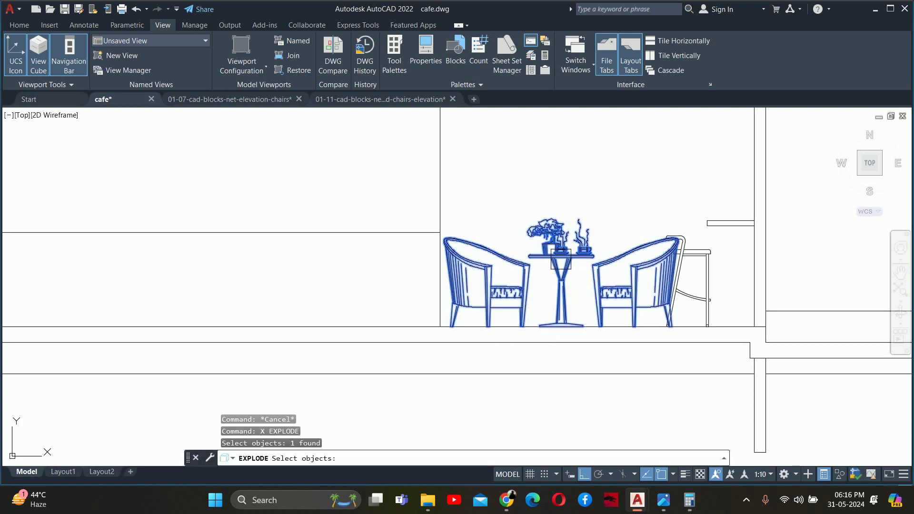
{"action": "key", "text": "Return"}
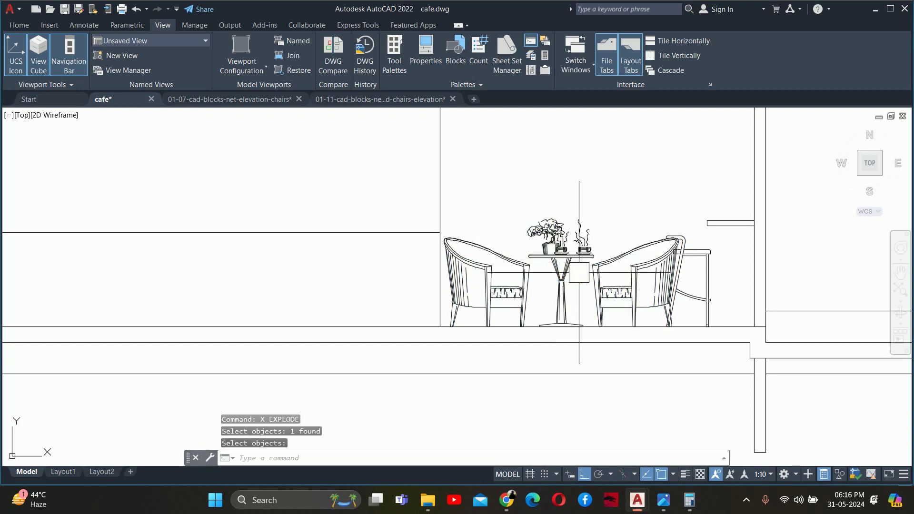
{"action": "left_click", "coordinate": [590, 255]}
{"action": "key", "text": "Escape"}
- Window-select the right armchair, removing the cups and table parts from the selection
{"action": "middle_click_drag", "start_coordinate": [597, 261], "coordinate": [523, 251]}
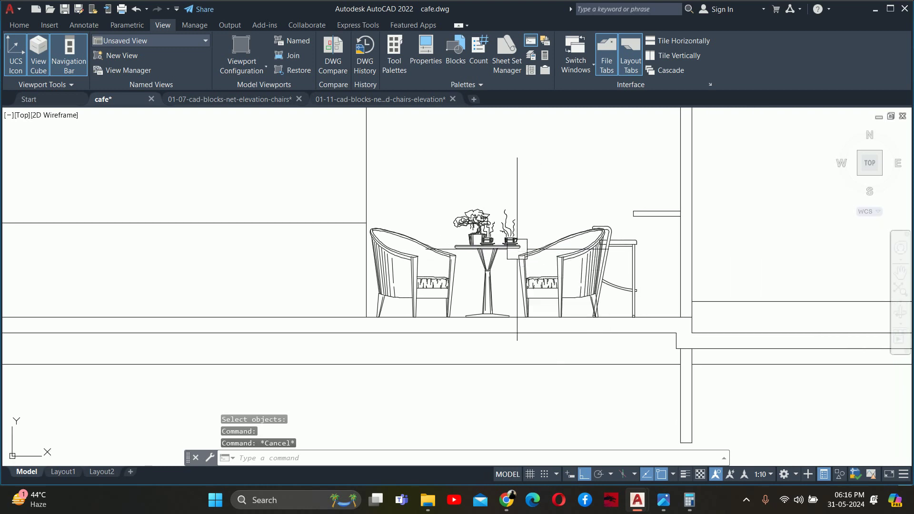
{"action": "scroll", "coordinate": [590, 291], "scroll_direction": "up", "scroll_amount": 4}
{"action": "scroll", "coordinate": [559, 258], "scroll_direction": "down", "scroll_amount": 2}
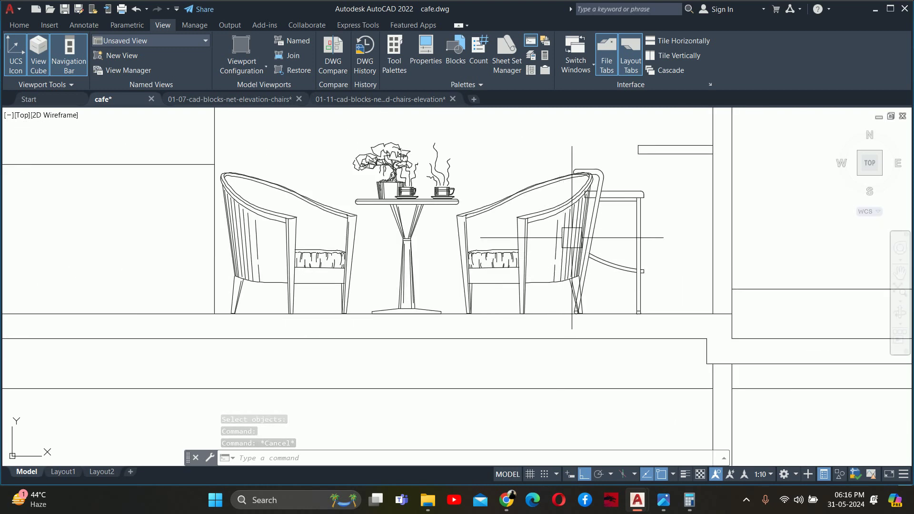
{"action": "left_click", "coordinate": [618, 125]}
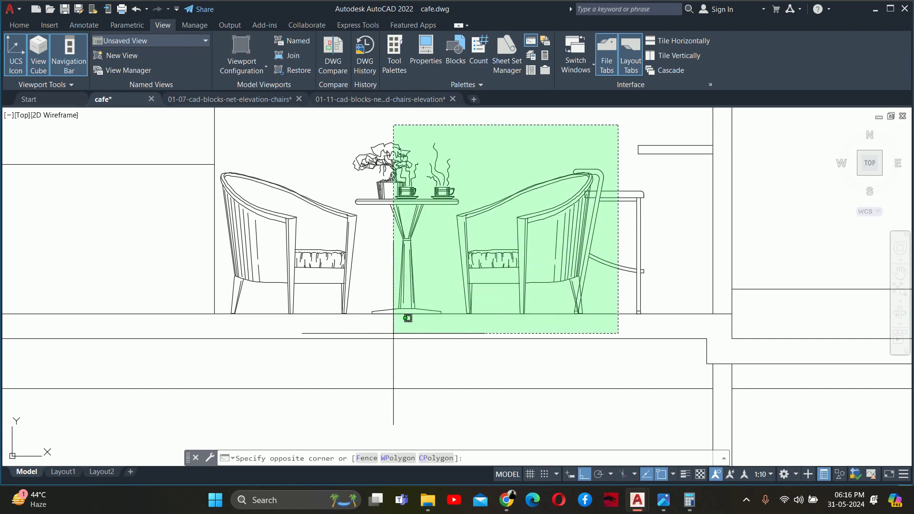
{"action": "left_click", "coordinate": [454, 343]}
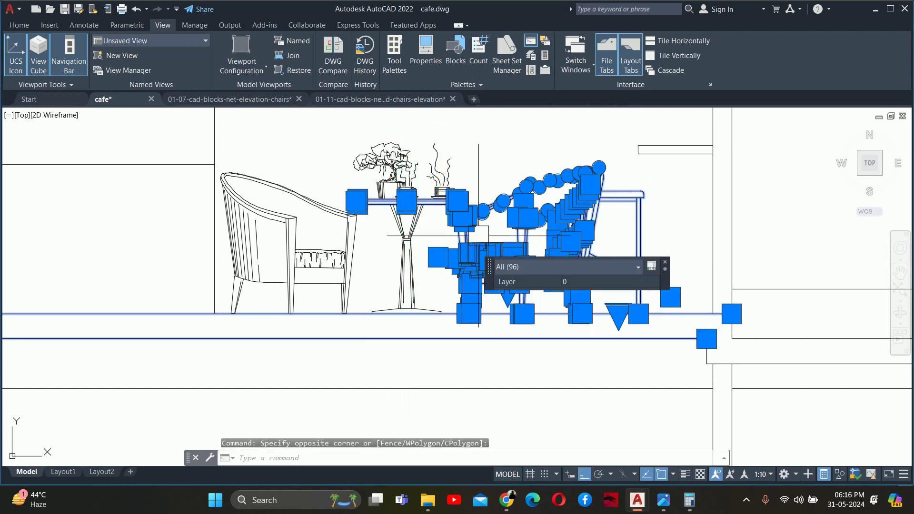
{"action": "scroll", "coordinate": [468, 227], "scroll_direction": "up", "scroll_amount": 4}
{"action": "left_click", "coordinate": [419, 233]}
{"action": "scroll", "coordinate": [331, 130], "scroll_direction": "down", "scroll_amount": 2}
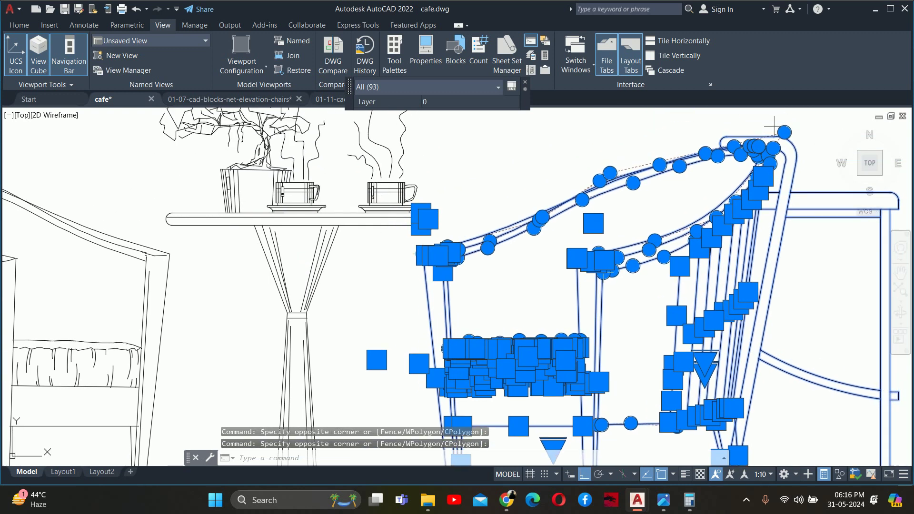
{"action": "scroll", "coordinate": [469, 196], "scroll_direction": "up", "scroll_amount": 5}
{"action": "left_click", "coordinate": [478, 185], "text": "shift"}
{"action": "left_click", "coordinate": [263, 258], "text": "shift"}
- Drop the remaining stray objects from the selection and delete the right armchair
{"action": "scroll", "coordinate": [263, 259], "scroll_direction": "down", "scroll_amount": 5}
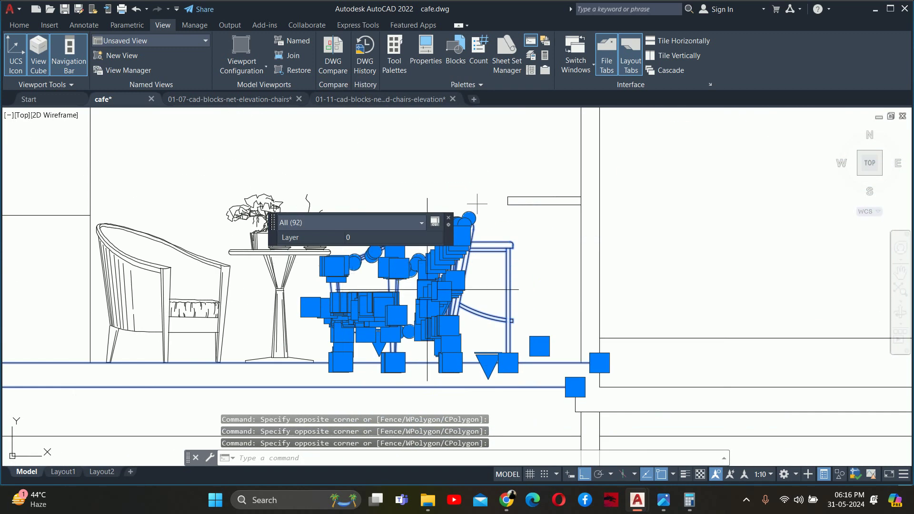
{"action": "left_click", "coordinate": [484, 206], "text": "shift"}
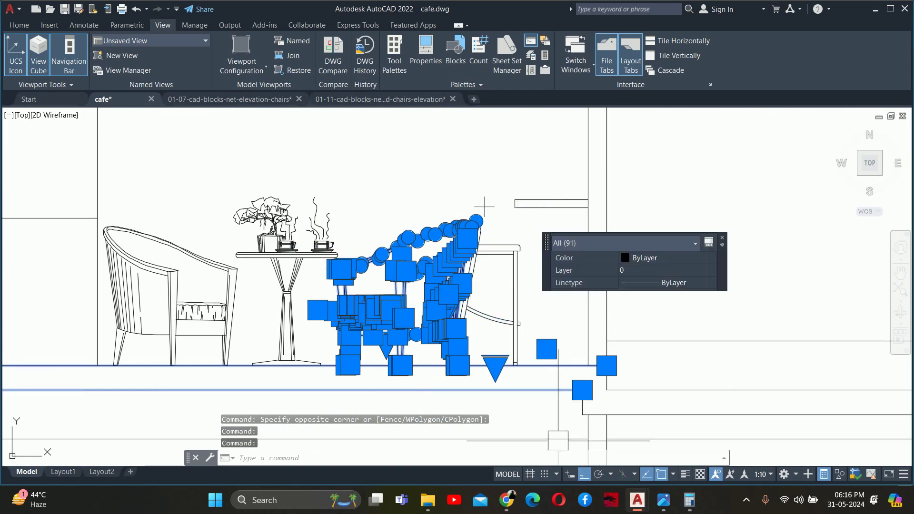
{"action": "scroll", "coordinate": [607, 403], "scroll_direction": "up", "scroll_amount": 4}
{"action": "left_click", "coordinate": [508, 394], "text": "shift"}
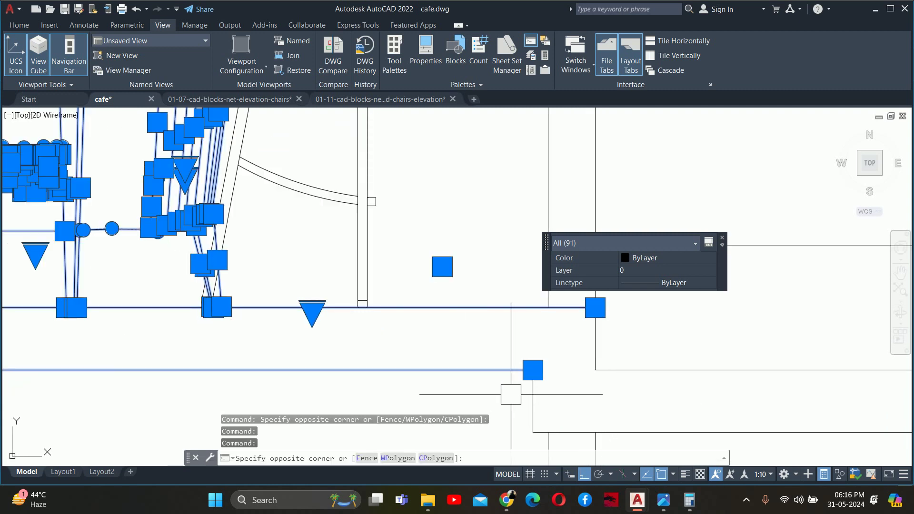
{"action": "left_click", "coordinate": [453, 272], "text": "shift"}
{"action": "scroll", "coordinate": [452, 289], "scroll_direction": "down", "scroll_amount": 4}
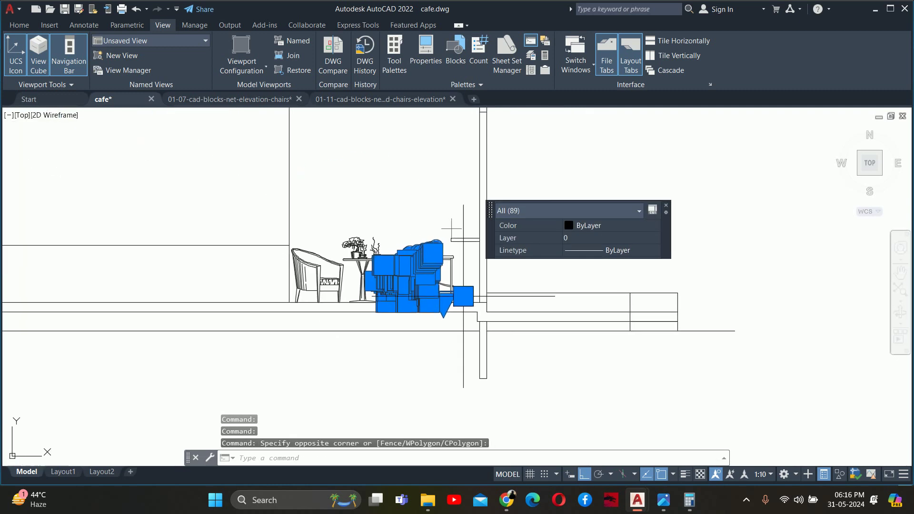
{"action": "scroll", "coordinate": [453, 289], "scroll_direction": "up", "scroll_amount": 6}
{"action": "left_click", "coordinate": [398, 255], "text": "shift"}
{"action": "left_click", "coordinate": [490, 305], "text": "shift"}
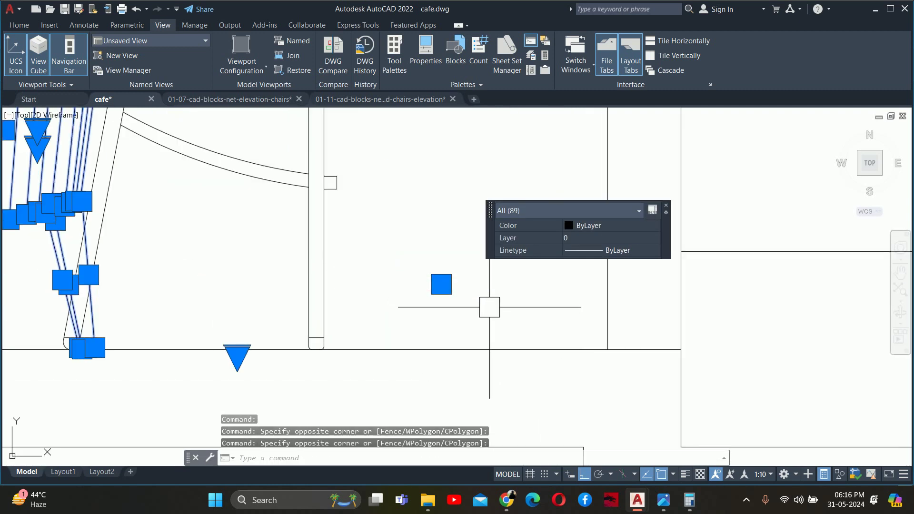
{"action": "scroll", "coordinate": [476, 300], "scroll_direction": "down", "scroll_amount": 3}
{"action": "scroll", "coordinate": [438, 295], "scroll_direction": "down", "scroll_amount": 2}
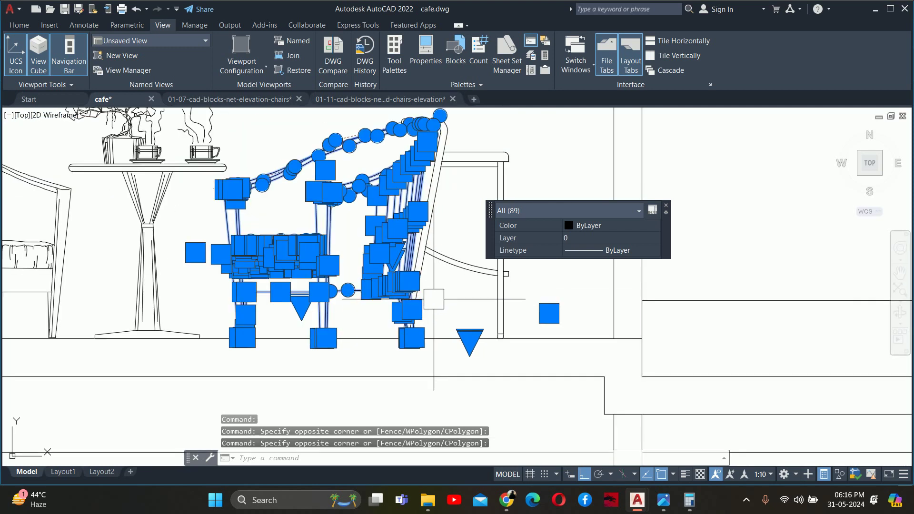
{"action": "key", "text": "Delete"}
- Window-select all parts of the left armchair and delete it
{"action": "middle_click_drag", "start_coordinate": [375, 302], "coordinate": [567, 326]}
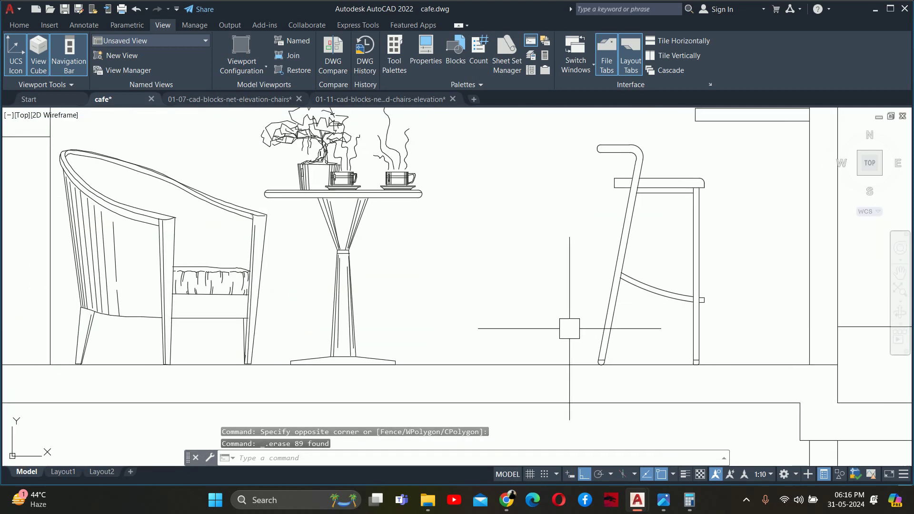
{"action": "middle_click_drag", "start_coordinate": [438, 323], "coordinate": [714, 328]}
{"action": "left_click", "coordinate": [283, 139]}
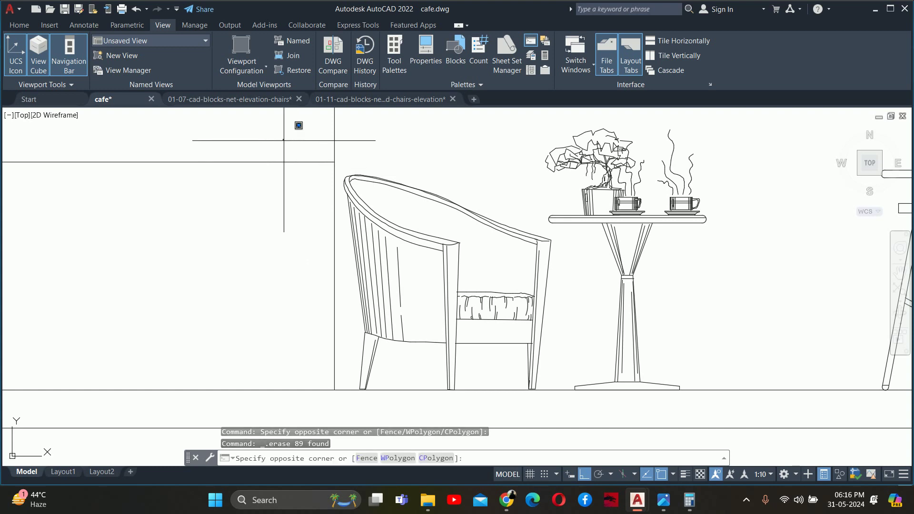
{"action": "left_click", "coordinate": [550, 407]}
{"action": "scroll", "coordinate": [566, 316], "scroll_direction": "up", "scroll_amount": 2}
{"action": "scroll", "coordinate": [544, 245], "scroll_direction": "up", "scroll_amount": 2}
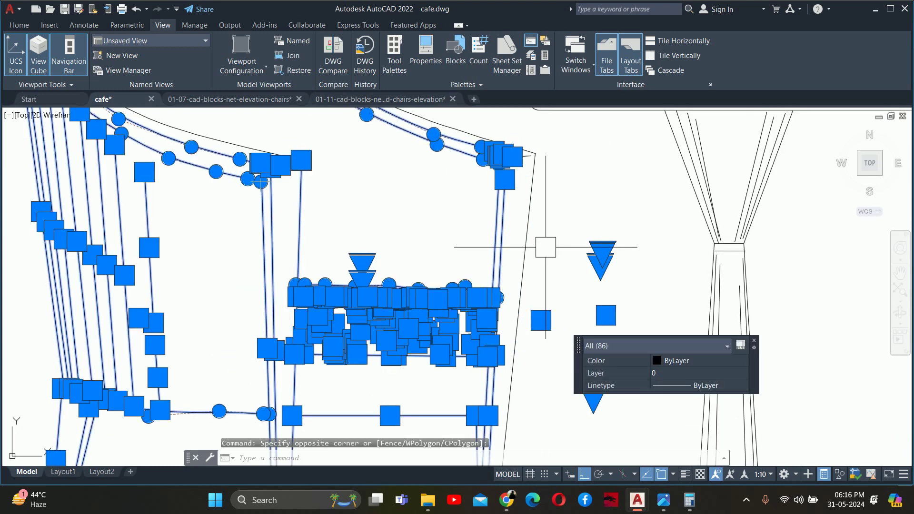
{"action": "left_click", "coordinate": [545, 245]}
{"action": "left_click", "coordinate": [438, 152]}
{"action": "scroll", "coordinate": [363, 138], "scroll_direction": "down", "scroll_amount": 4}
{"action": "key", "text": "Delete"}
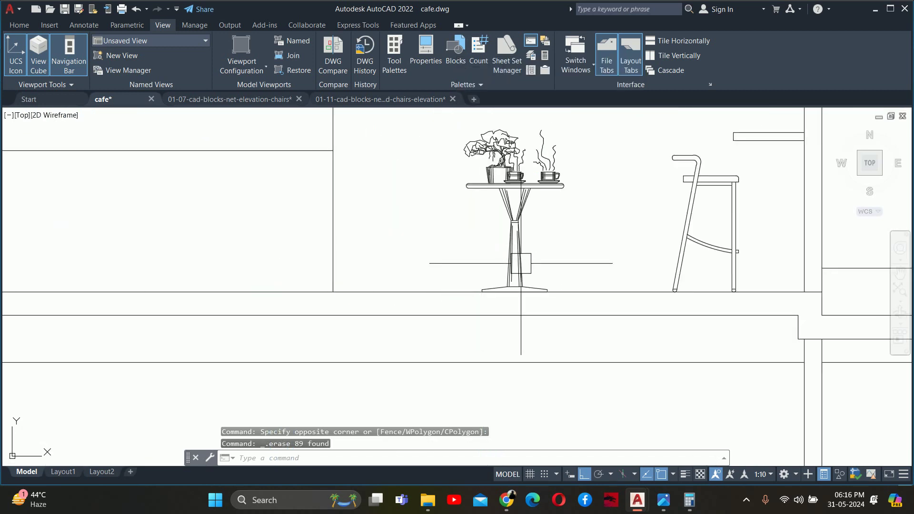
- Return to the 01-11 tables-and-chairs elevation drawing
{"action": "scroll", "coordinate": [661, 328], "scroll_direction": "down", "scroll_amount": 4}
{"action": "scroll", "coordinate": [604, 280], "scroll_direction": "up", "scroll_amount": 2}
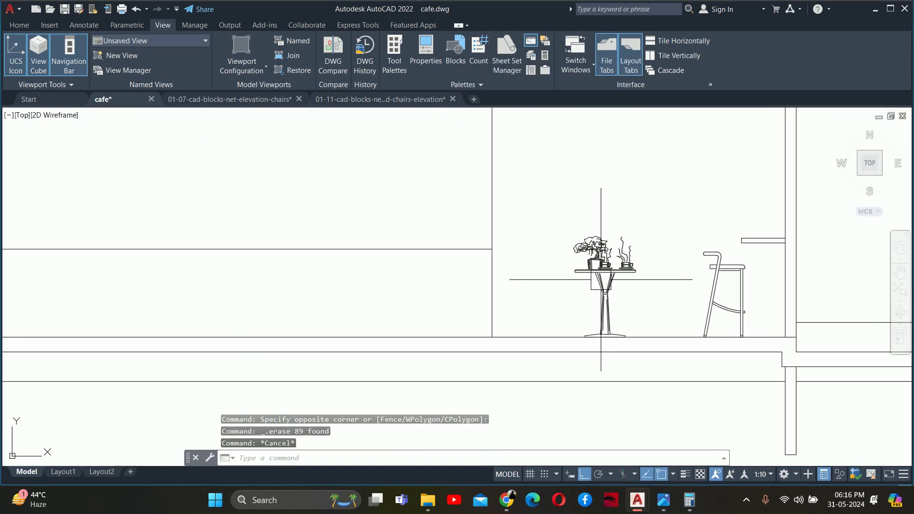
{"action": "key", "text": "Escape"}
{"action": "key", "text": "Escape"}
{"action": "key", "text": "Escape"}
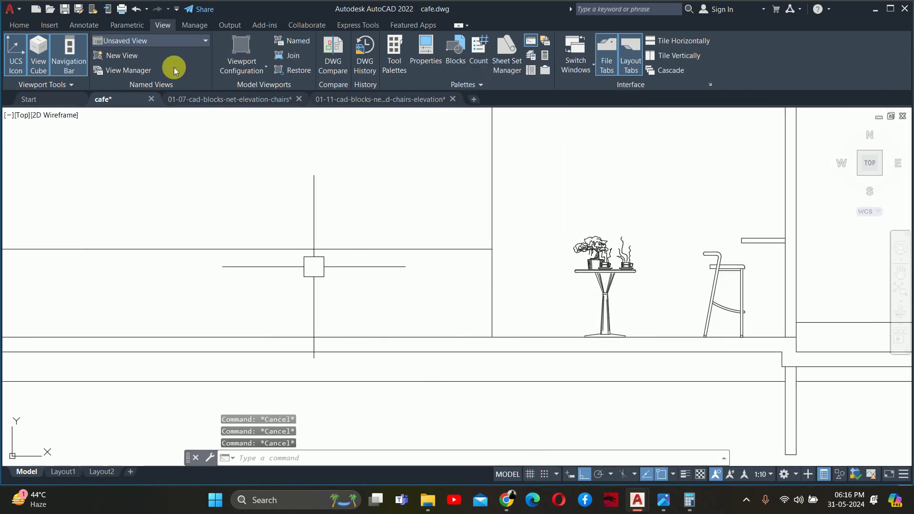
{"action": "left_click", "coordinate": [357, 99]}
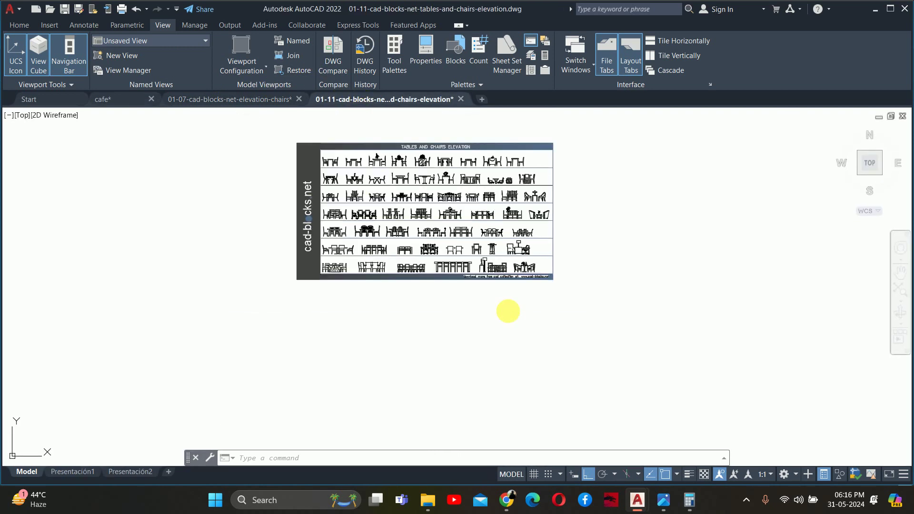
{"action": "scroll", "coordinate": [490, 295], "scroll_direction": "up", "scroll_amount": 2}
{"action": "scroll", "coordinate": [489, 295], "scroll_direction": "up", "scroll_amount": 3}
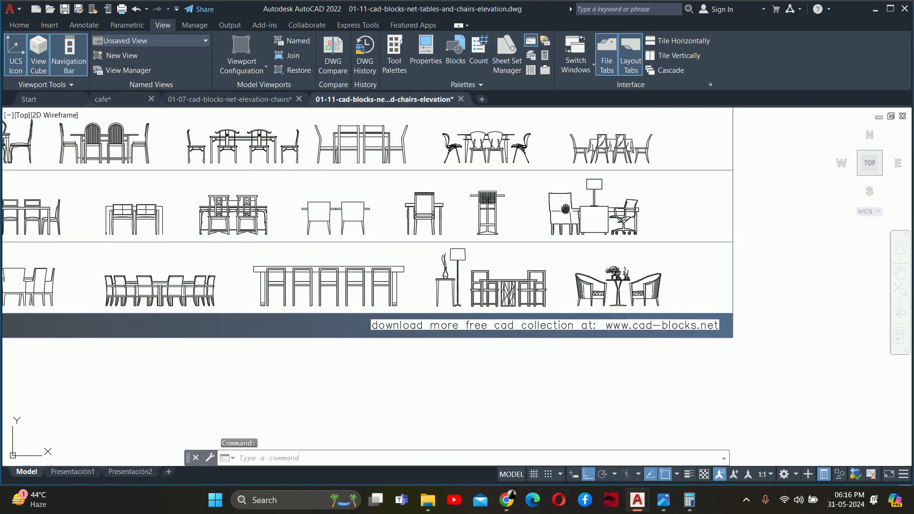
{"action": "middle_click_drag", "start_coordinate": [567, 199], "coordinate": [584, 245]}
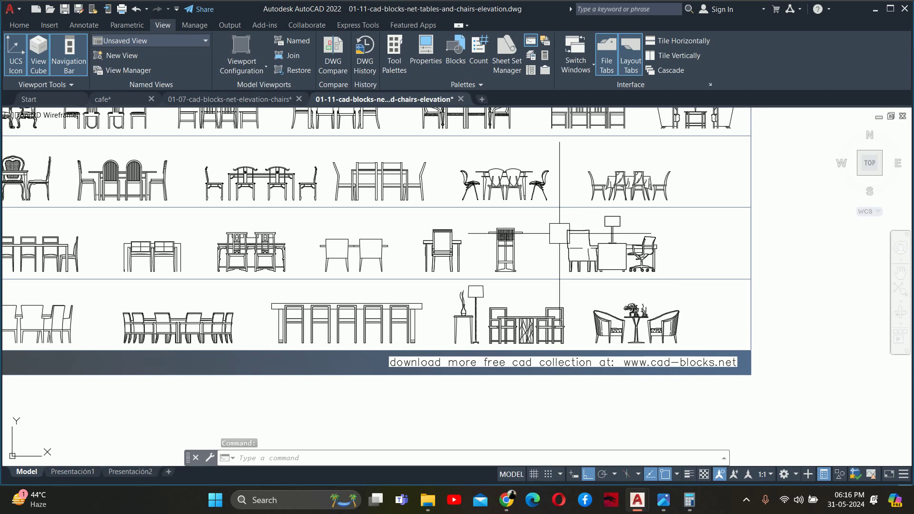
{"action": "scroll", "coordinate": [545, 237], "scroll_direction": "down", "scroll_amount": 2}
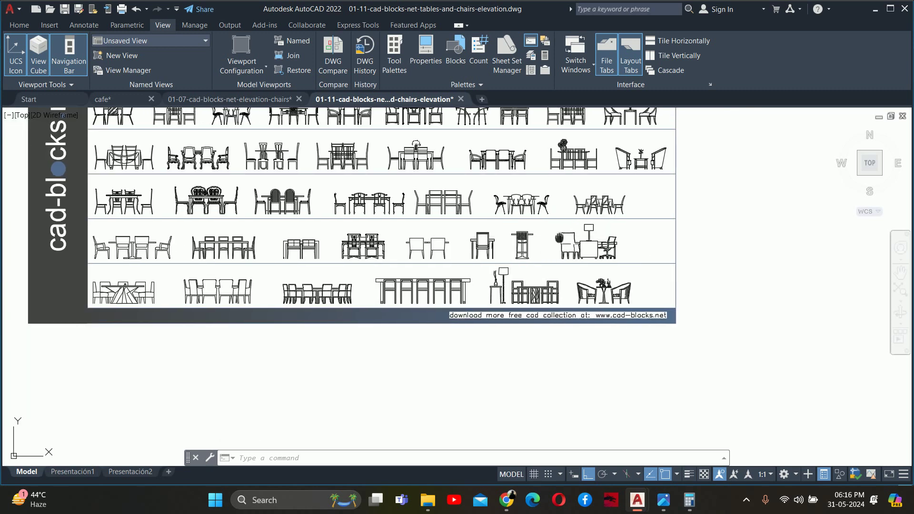
{"action": "middle_click_drag", "start_coordinate": [543, 237], "coordinate": [573, 321]}
{"action": "middle_click_drag", "start_coordinate": [605, 267], "coordinate": [605, 293]}
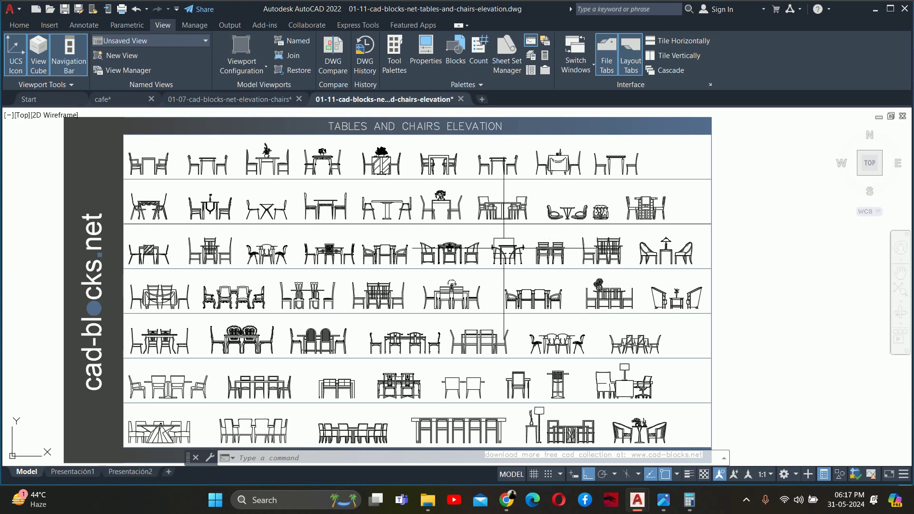
{"action": "middle_click_drag", "start_coordinate": [266, 325], "coordinate": [359, 243]}
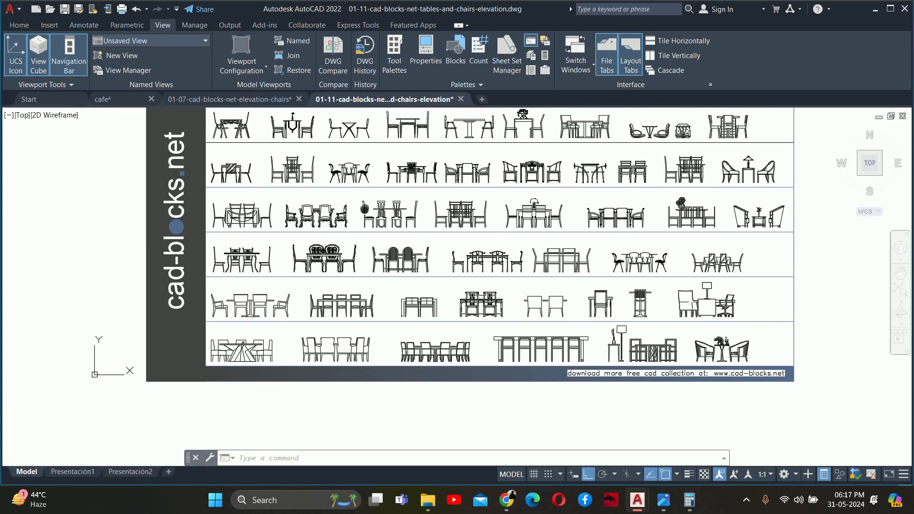
{"action": "middle_click_drag", "start_coordinate": [514, 250], "coordinate": [404, 333]}
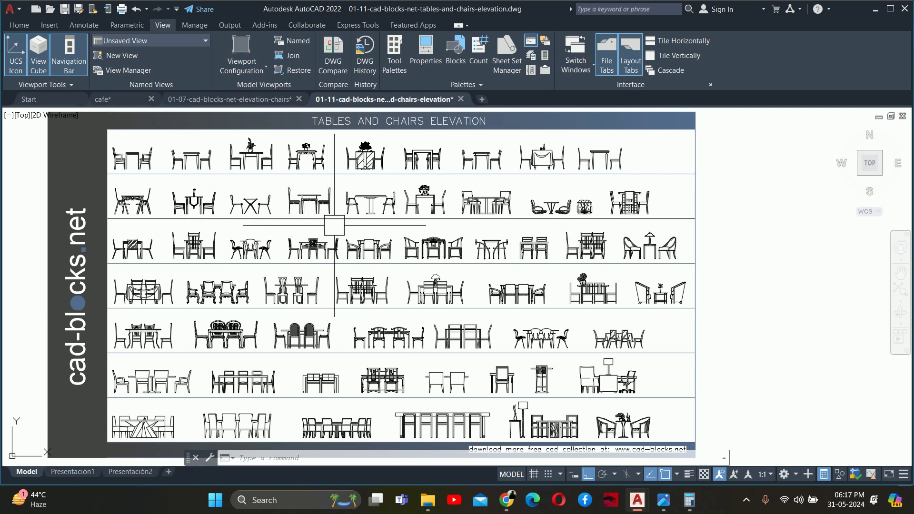
{"action": "scroll", "coordinate": [644, 203], "scroll_direction": "up", "scroll_amount": 4}
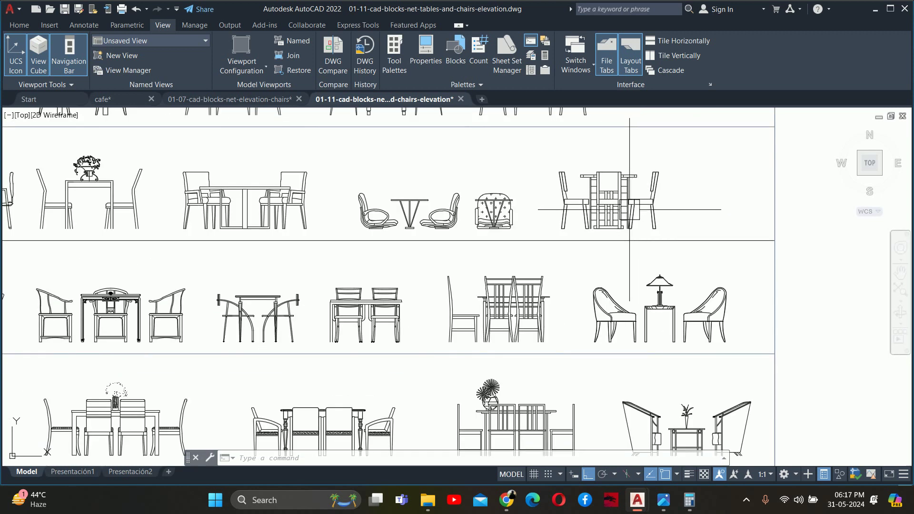
{"action": "mouse_move", "coordinate": [621, 278]}
{"action": "middle_mouse_down"}
{"action": "mouse_move", "coordinate": [620, 268]}
{"action": "mouse_move", "coordinate": [559, 304]}
{"action": "mouse_move", "coordinate": [507, 292]}
{"action": "middle_mouse_up"}
{"action": "scroll", "coordinate": [620, 268], "scroll_direction": "down", "scroll_amount": 2}
{"action": "scroll", "coordinate": [592, 307], "scroll_direction": "down", "scroll_amount": 2}
{"action": "scroll", "coordinate": [593, 298], "scroll_direction": "up", "scroll_amount": 2}
- Start a linear dimension from the armchair to the side table, then cancel it
{"action": "type", "text": "dli"}
{"action": "key", "text": "Return"}
{"action": "scroll", "coordinate": [558, 304], "scroll_direction": "up", "scroll_amount": 5}
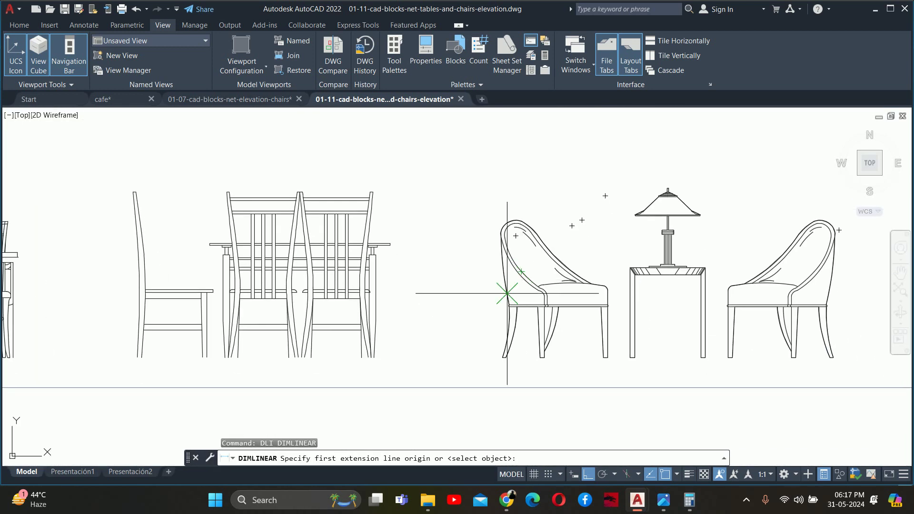
{"action": "left_click", "coordinate": [505, 284]}
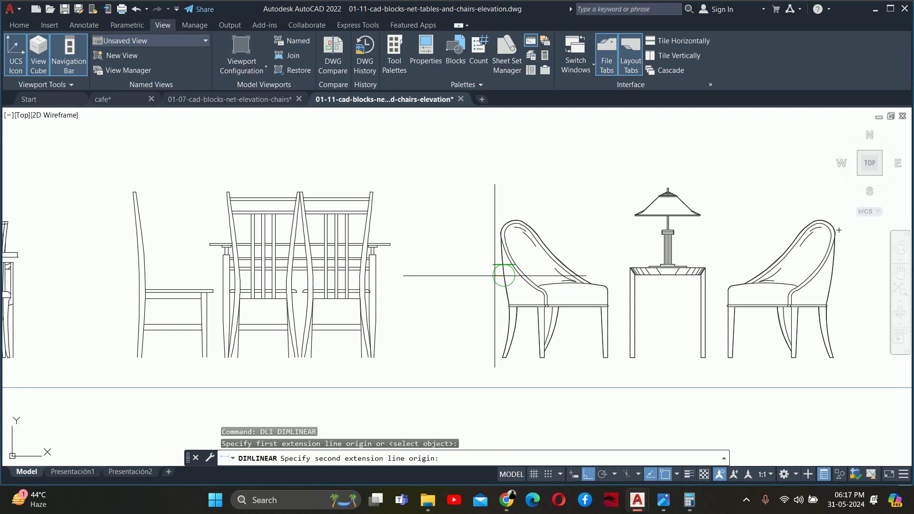
{"action": "left_click", "coordinate": [607, 291]}
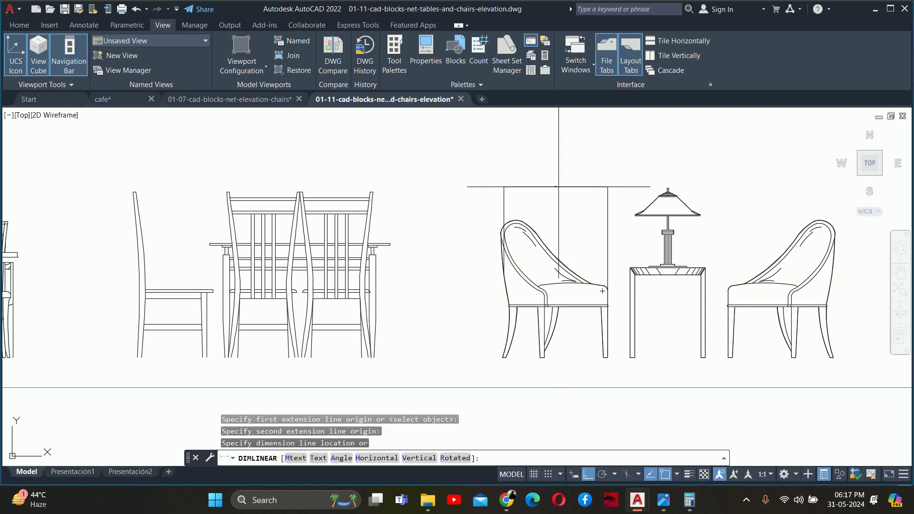
{"action": "scroll", "coordinate": [489, 195], "scroll_direction": "up", "scroll_amount": 4}
{"action": "scroll", "coordinate": [488, 195], "scroll_direction": "up", "scroll_amount": 2}
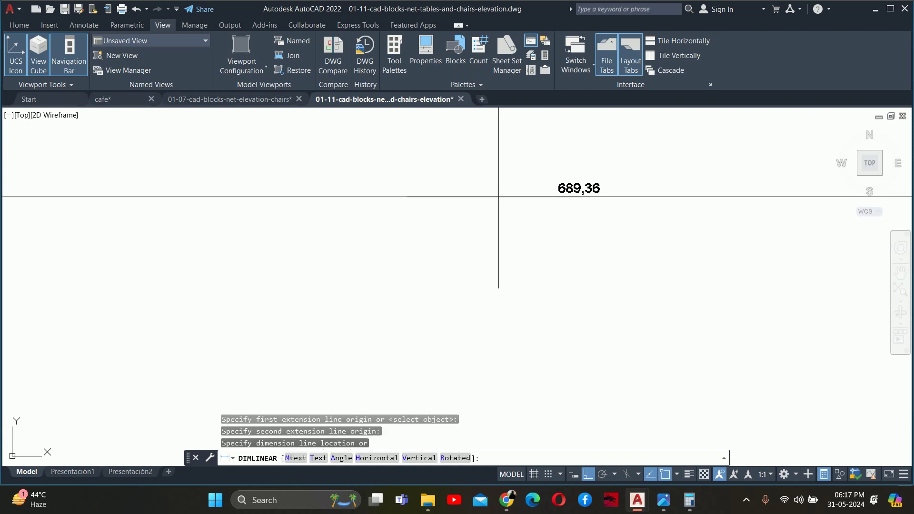
{"action": "key", "text": "Escape"}
{"action": "key", "text": "Escape"}
{"action": "scroll", "coordinate": [488, 195], "scroll_direction": "down", "scroll_amount": 5}
{"action": "scroll", "coordinate": [500, 195], "scroll_direction": "down", "scroll_amount": 4}
- Copy the armchairs-and-lamp set to the right of the sheet
{"action": "left_click", "coordinate": [493, 239]}
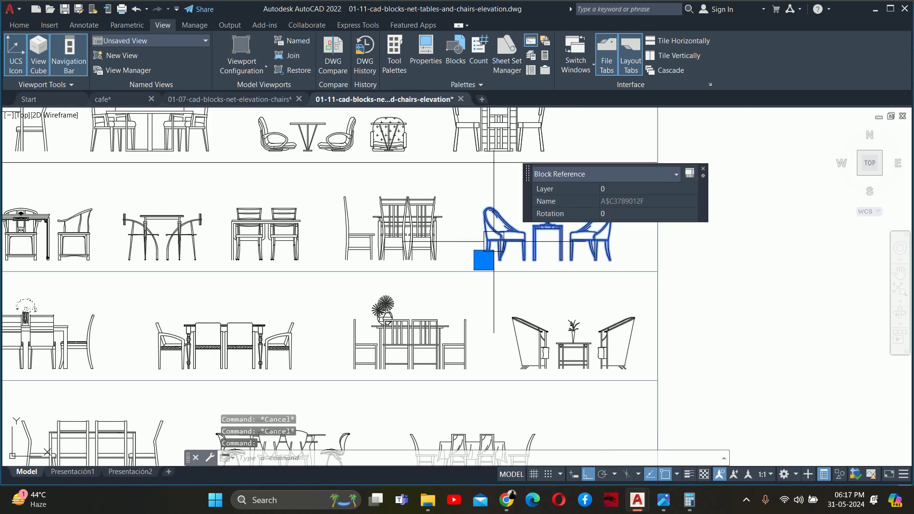
{"action": "type", "text": "co"}
{"action": "key", "text": "Return"}
{"action": "left_click", "coordinate": [483, 260]}
{"action": "left_click", "coordinate": [734, 259]}
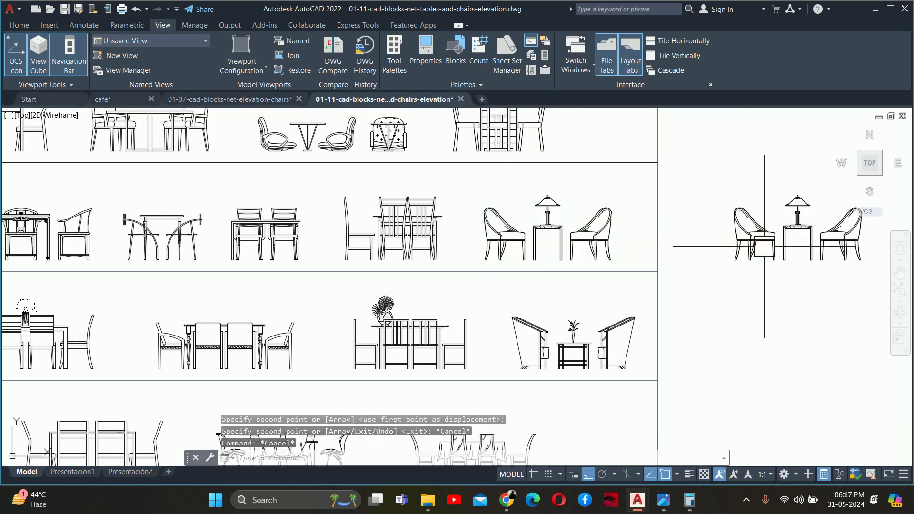
{"action": "key", "text": "Escape"}
- Explode the copied set, then undo the explode to keep it as a block
{"action": "type", "text": "x"}
{"action": "key", "text": "Return"}
{"action": "left_click", "coordinate": [761, 242]}
{"action": "middle_click_drag", "start_coordinate": [791, 244], "coordinate": [572, 244]}
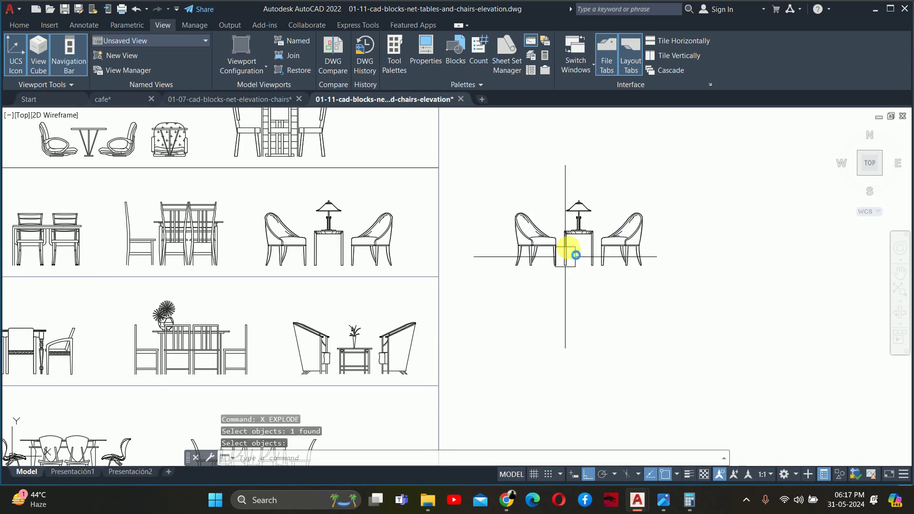
{"action": "key", "text": "Escape"}
{"action": "key", "text": "Escape"}
{"action": "scroll", "coordinate": [573, 242], "scroll_direction": "up", "scroll_amount": 4}
{"action": "scroll", "coordinate": [568, 239], "scroll_direction": "down", "scroll_amount": 5}
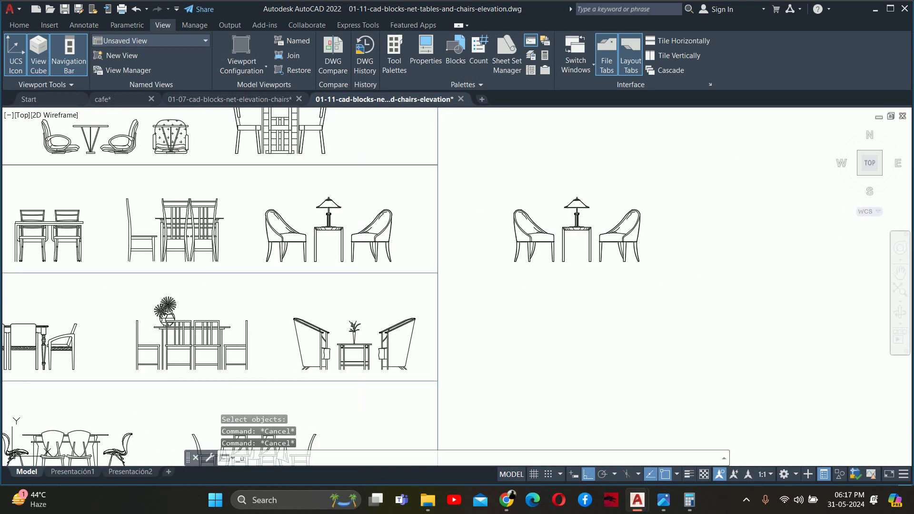
{"action": "key", "text": "ctrl+z"}
{"action": "key", "text": "Escape"}
- Copy the duplicated armchairs-and-lamp set to the clipboard
{"action": "scroll", "coordinate": [636, 263], "scroll_direction": "up", "scroll_amount": 2}
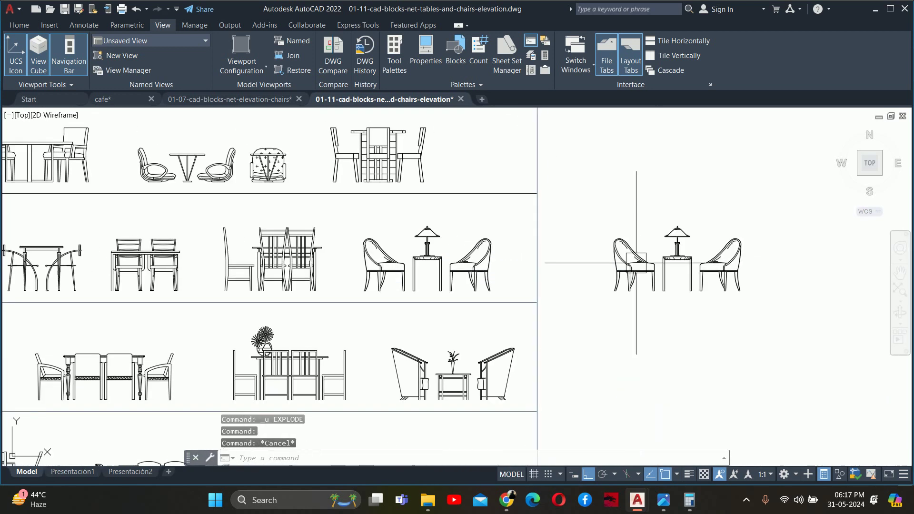
{"action": "left_click", "coordinate": [636, 263]}
{"action": "key", "text": "ctrl+c"}
- Paste the armchairs-and-lamp set into the cafe drawing beside the bar stool
{"action": "left_click", "coordinate": [118, 100]}
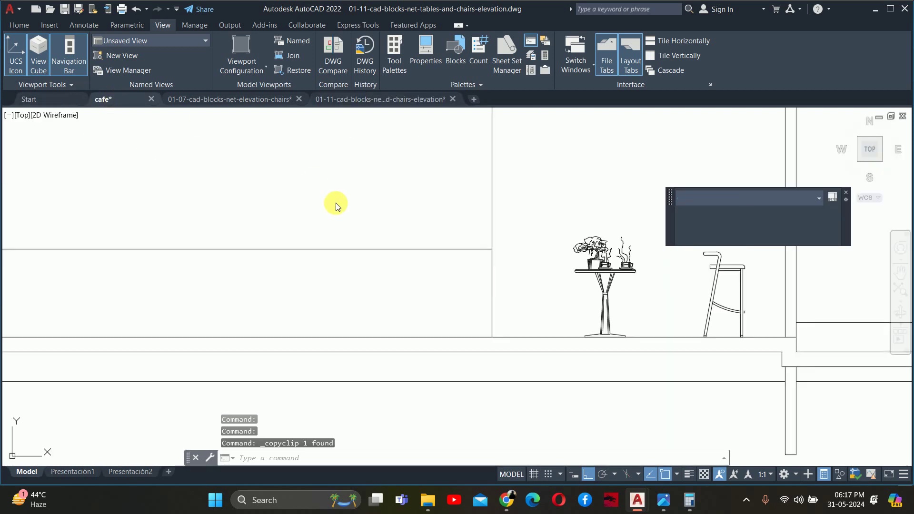
{"action": "scroll", "coordinate": [428, 257], "scroll_direction": "down", "scroll_amount": 5}
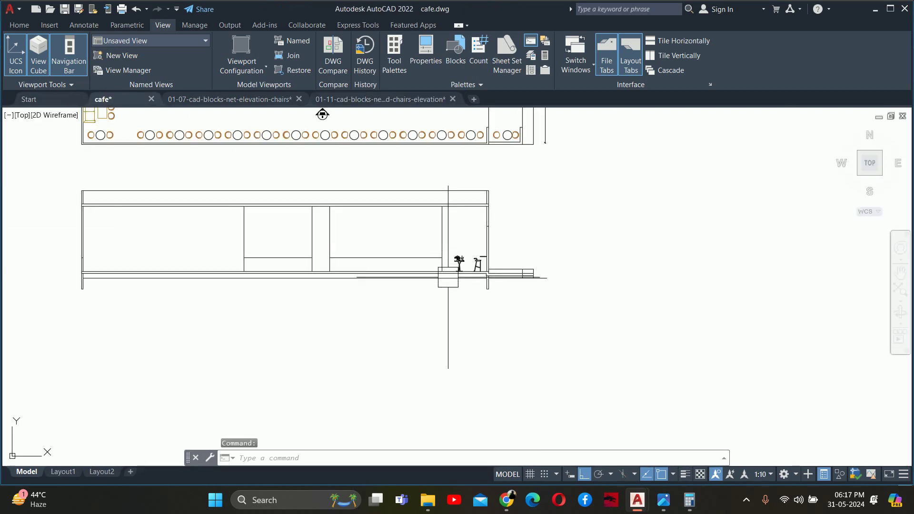
{"action": "key", "text": "ctrl+v"}
{"action": "scroll", "coordinate": [452, 244], "scroll_direction": "up", "scroll_amount": 5}
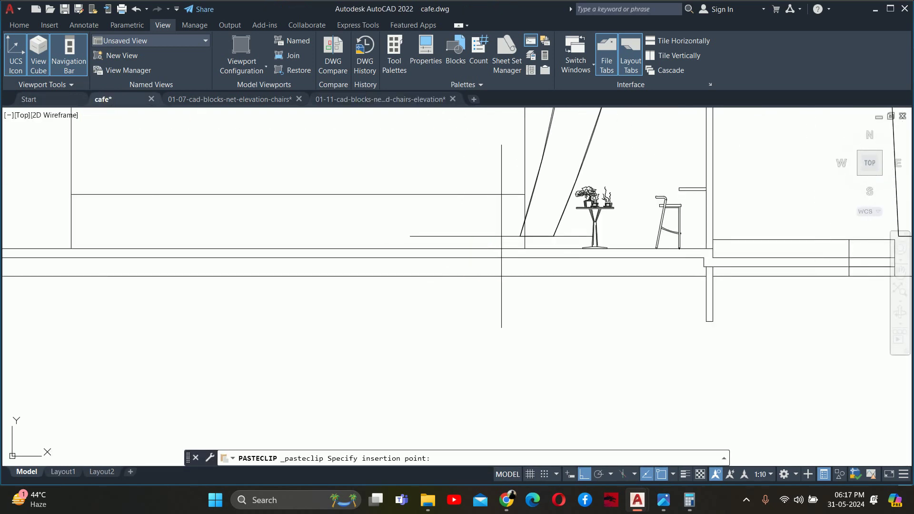
{"action": "left_click", "coordinate": [533, 249]}
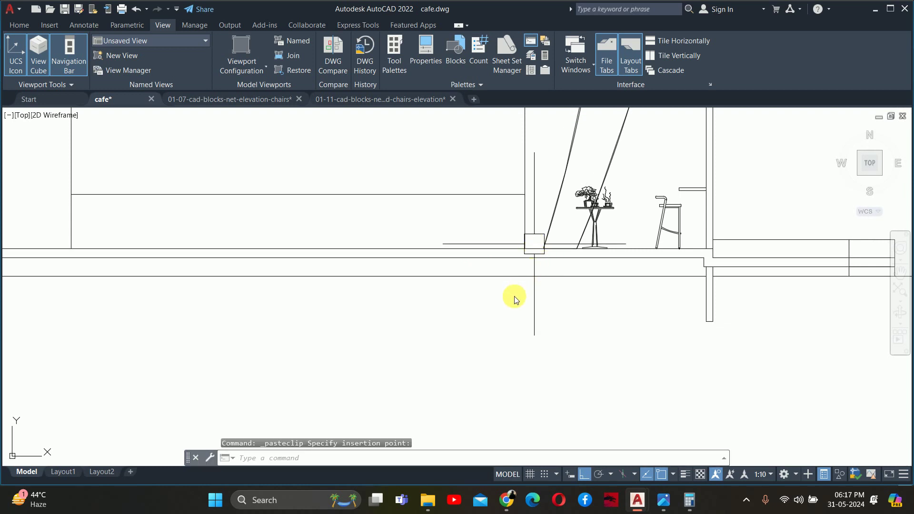
{"action": "key", "text": "Escape"}
{"action": "scroll", "coordinate": [514, 298], "scroll_direction": "down", "scroll_amount": 3}
- Scale the pasted set by 0.03937 from a base point on the floor
{"action": "type", "text": "sc"}
{"action": "key", "text": "Return"}
{"action": "scroll", "coordinate": [476, 342], "scroll_direction": "up", "scroll_amount": 3}
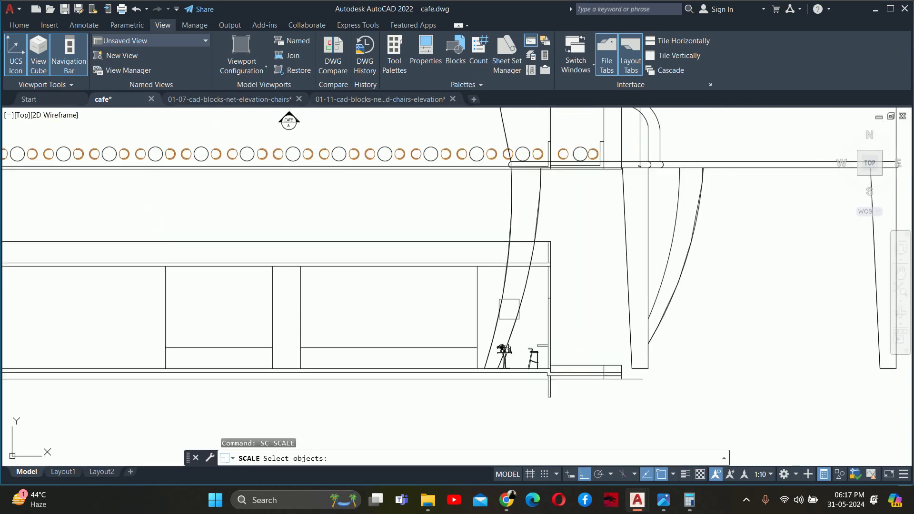
{"action": "left_click", "coordinate": [509, 304]}
{"action": "key", "text": "Return"}
{"action": "scroll", "coordinate": [461, 351], "scroll_direction": "up", "scroll_amount": 3}
{"action": "left_click", "coordinate": [462, 351]}
{"action": "type", "text": ".0393"}
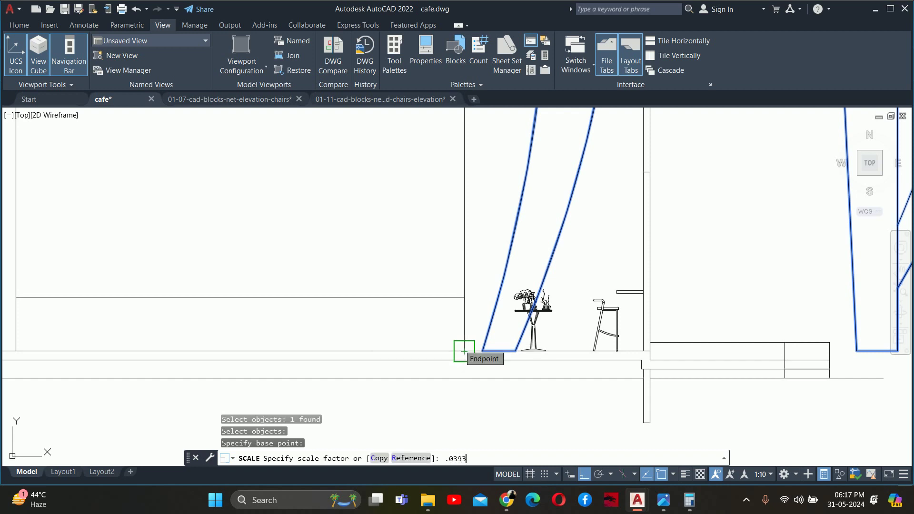
{"action": "type", "text": "7"}
{"action": "key", "text": "Return"}
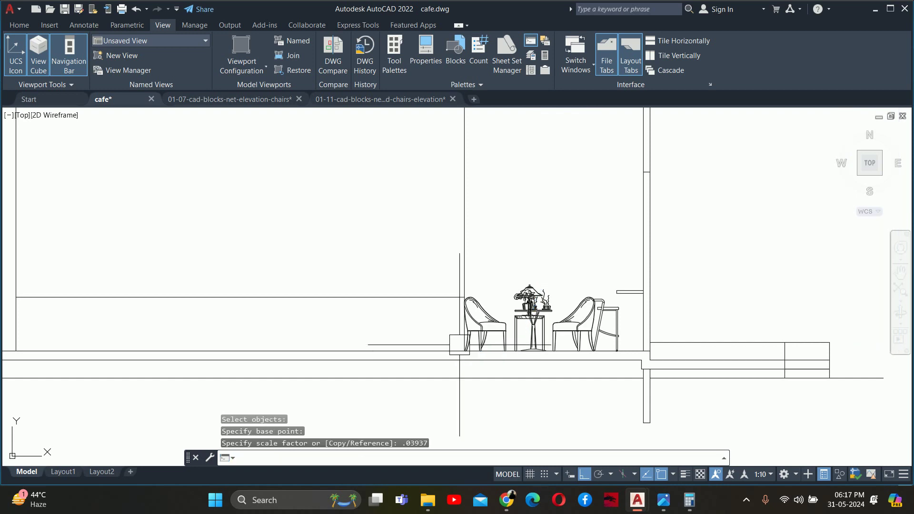
{"action": "key", "text": "Escape"}
{"action": "key", "text": "Escape"}
{"action": "scroll", "coordinate": [493, 339], "scroll_direction": "up", "scroll_amount": 3}
{"action": "key", "text": "Escape"}
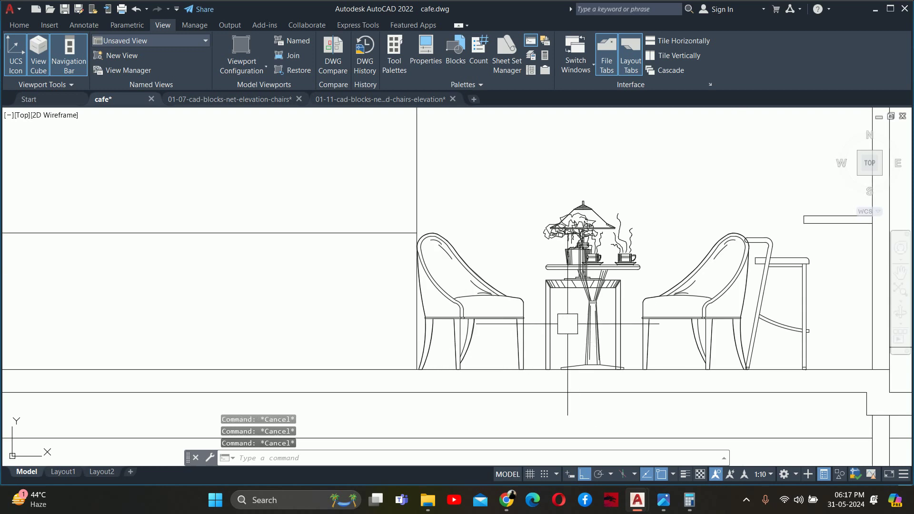
{"action": "middle_click_drag", "start_coordinate": [591, 336], "coordinate": [579, 357]}
- Erase the round table, plant and cups, leaving the armchairs and lamp table
{"action": "left_click", "coordinate": [524, 204]}
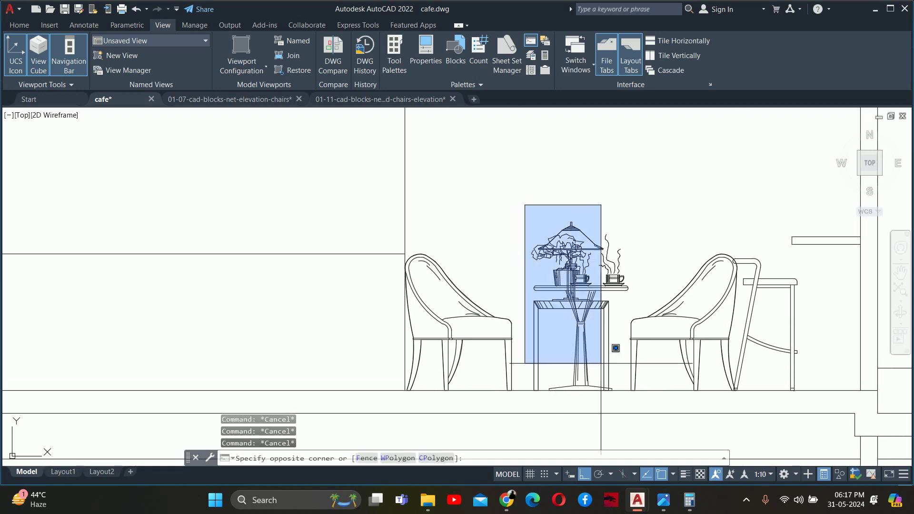
{"action": "left_click", "coordinate": [726, 466]}
{"action": "key", "text": "Delete"}
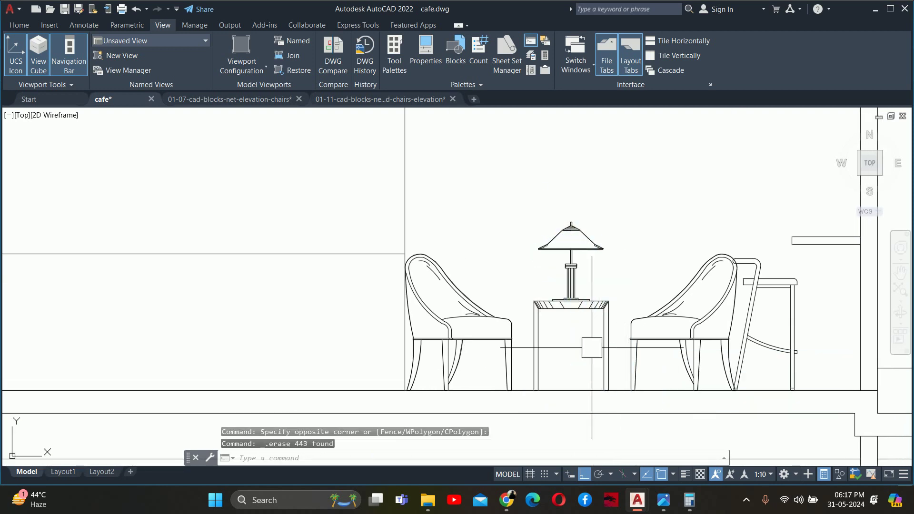
{"action": "key", "text": "Escape"}
{"action": "left_click", "coordinate": [595, 307]}
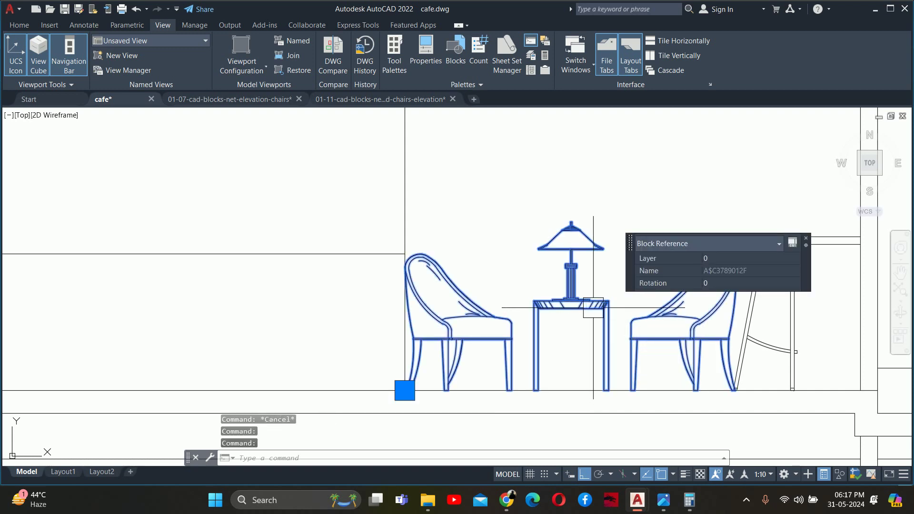
- Open the armchair set block A$C3789012F in the Block Editor
{"action": "double_click", "coordinate": [593, 307]}
{"action": "left_click", "coordinate": [447, 333]}
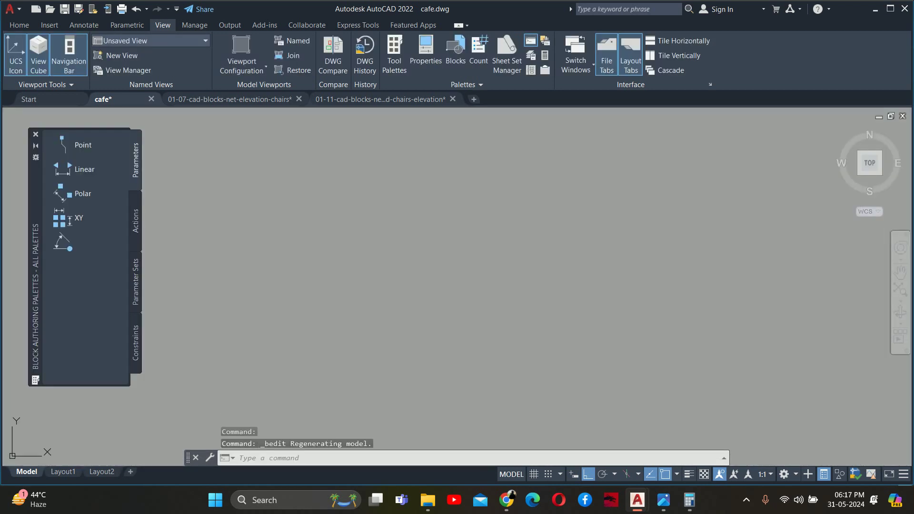
{"action": "scroll", "coordinate": [638, 315], "scroll_direction": "down", "scroll_amount": 3}
{"action": "key", "text": "Escape"}
{"action": "key", "text": "Escape"}
{"action": "key", "text": "Escape"}
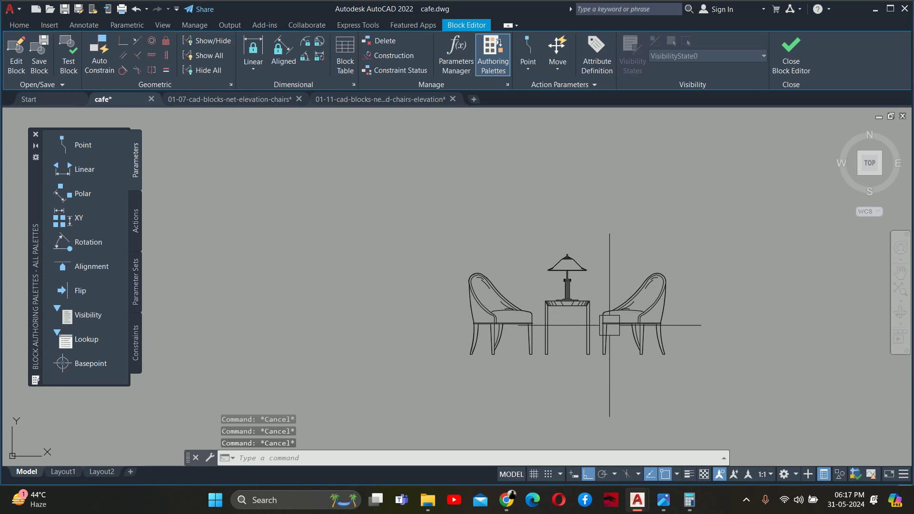
{"action": "scroll", "coordinate": [609, 325], "scroll_direction": "up", "scroll_amount": 5}
- Draw a line from the table-top midpoint down to the left below the table
{"action": "key", "text": "Return"}
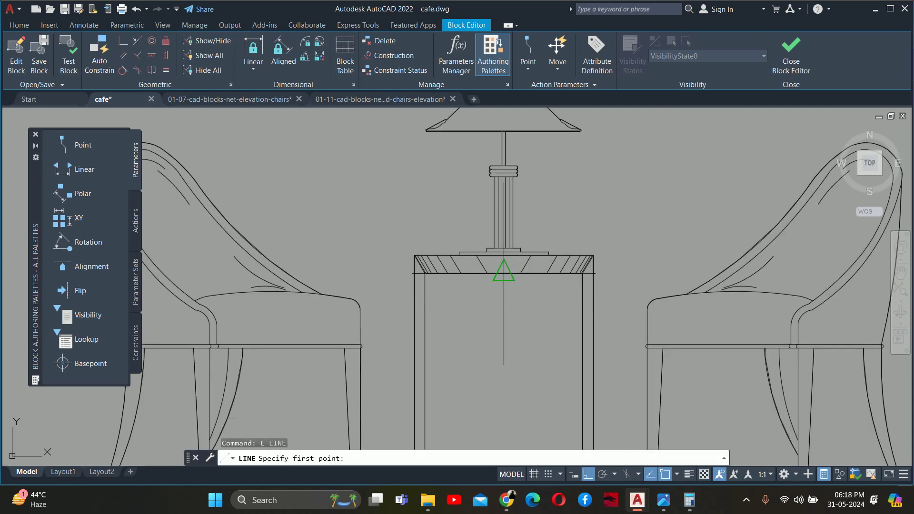
{"action": "left_click", "coordinate": [503, 264]}
{"action": "scroll", "coordinate": [505, 295], "scroll_direction": "down", "scroll_amount": 3}
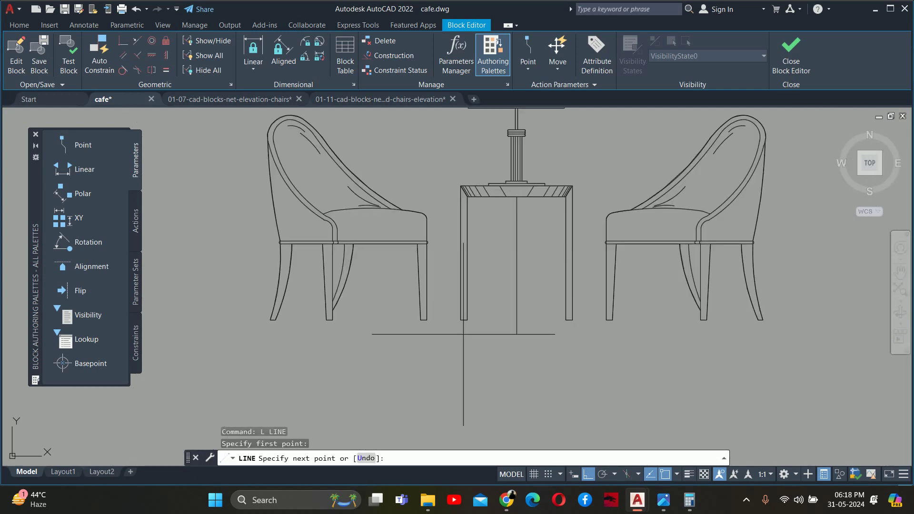
{"action": "left_click", "coordinate": [493, 322]}
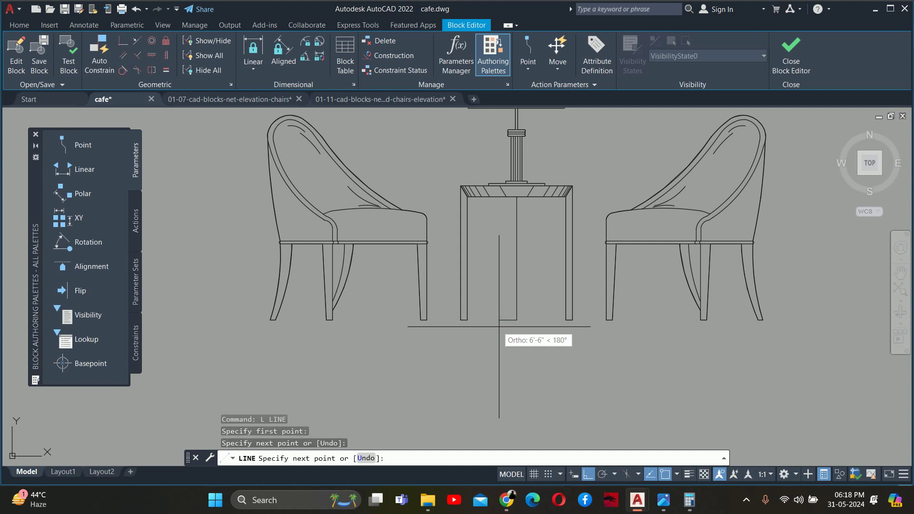
{"action": "key", "text": "Escape"}
{"action": "scroll", "coordinate": [493, 321], "scroll_direction": "up", "scroll_amount": 2}
- Copy the table leg line and leg-bottom lines to the right as a pedestal base
{"action": "type", "text": "co"}
{"action": "key", "text": "Return"}
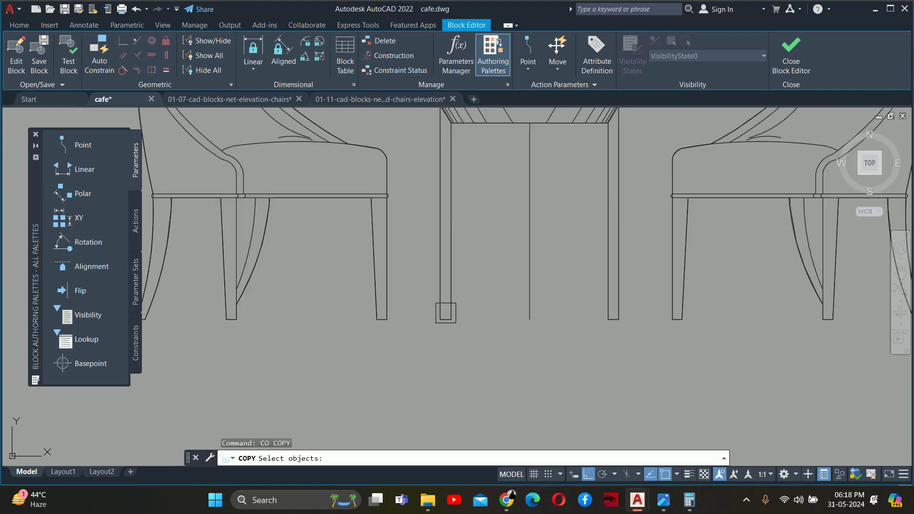
{"action": "left_click", "coordinate": [432, 309]}
{"action": "scroll", "coordinate": [432, 309], "scroll_direction": "up", "scroll_amount": 3}
{"action": "left_click", "coordinate": [418, 308]}
{"action": "left_click", "coordinate": [514, 350]}
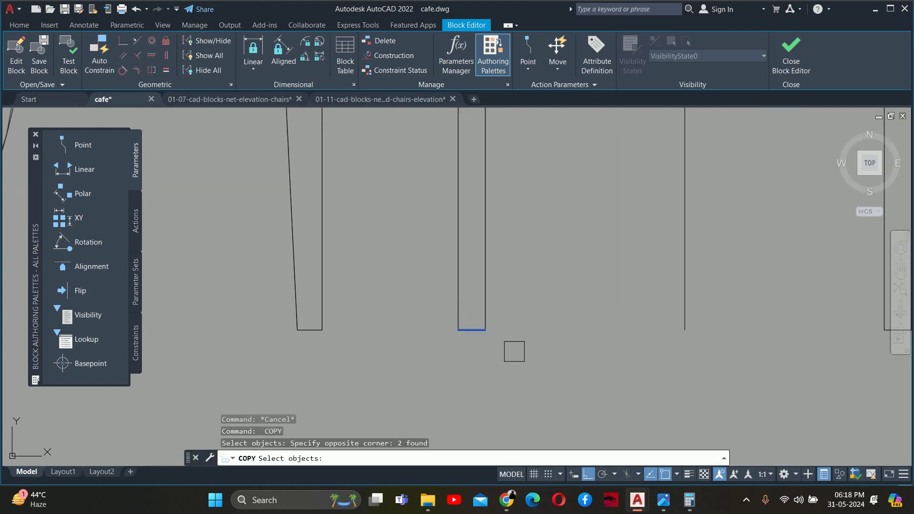
{"action": "key", "text": "Return"}
{"action": "left_click", "coordinate": [477, 332]}
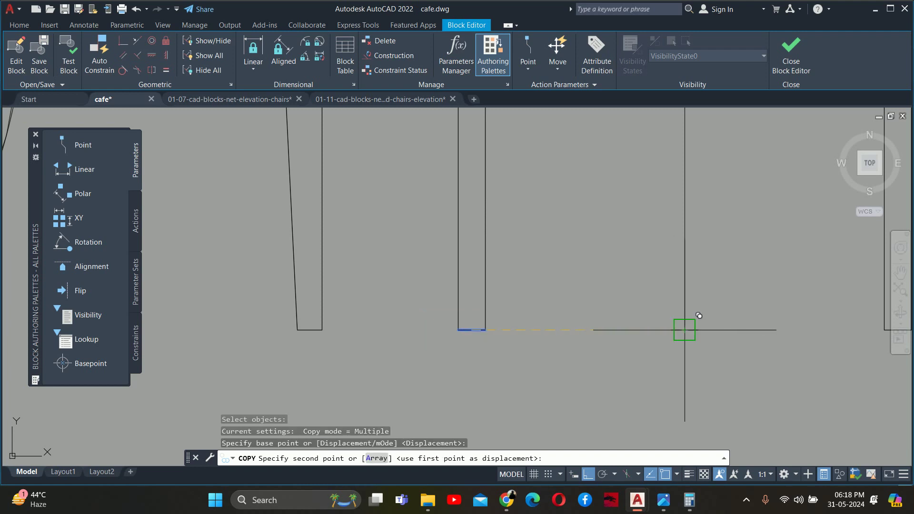
{"action": "left_click", "coordinate": [684, 329]}
{"action": "key", "text": "Escape"}
{"action": "key", "text": "Escape"}
- Offset the pedestal's vertical lines left and right, then erase the unwanted vertical line
{"action": "type", "text": "o"}
{"action": "key", "text": "Return"}
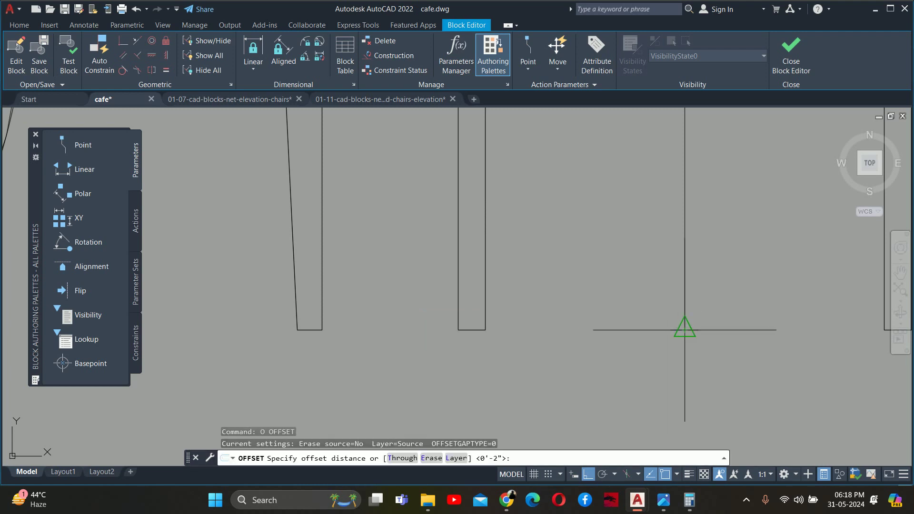
{"action": "left_click", "coordinate": [624, 329]}
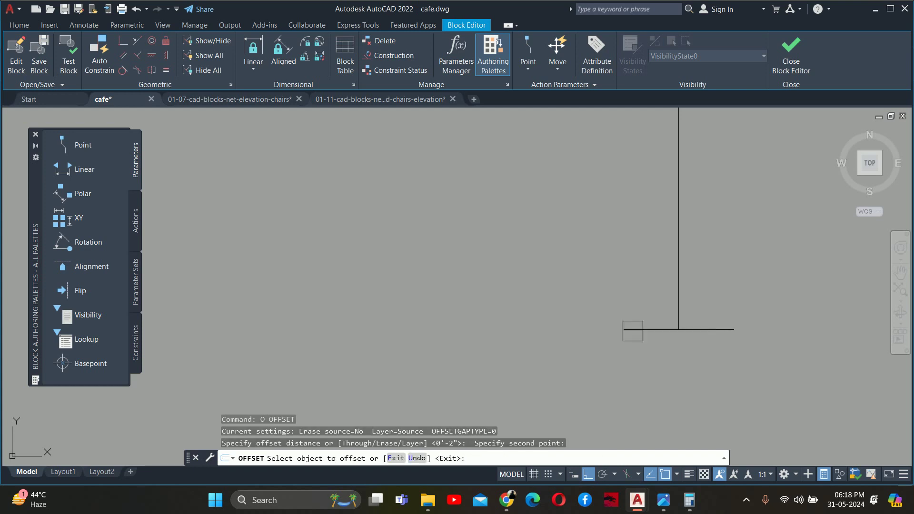
{"action": "left_click", "coordinate": [676, 318]}
{"action": "left_click", "coordinate": [677, 308]}
{"action": "left_click", "coordinate": [776, 295]}
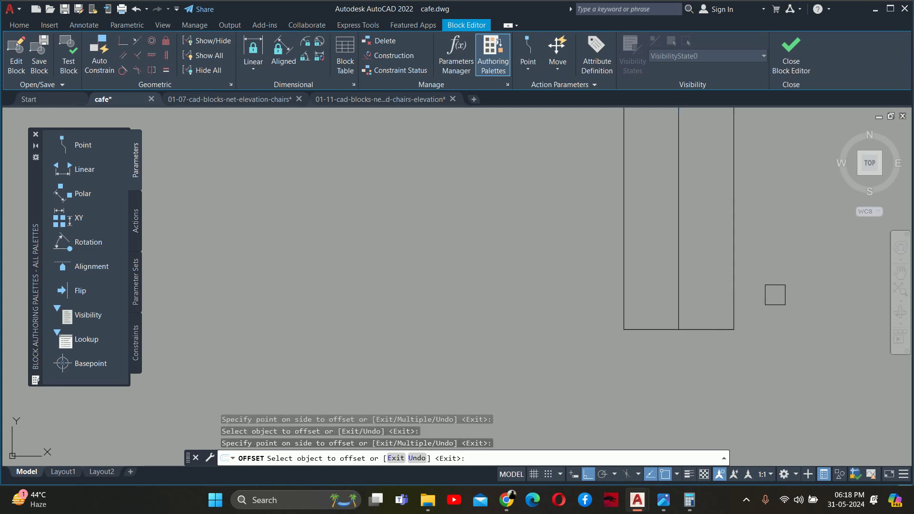
{"action": "key", "text": "Escape"}
{"action": "left_click", "coordinate": [571, 314]}
{"action": "left_click", "coordinate": [683, 335]}
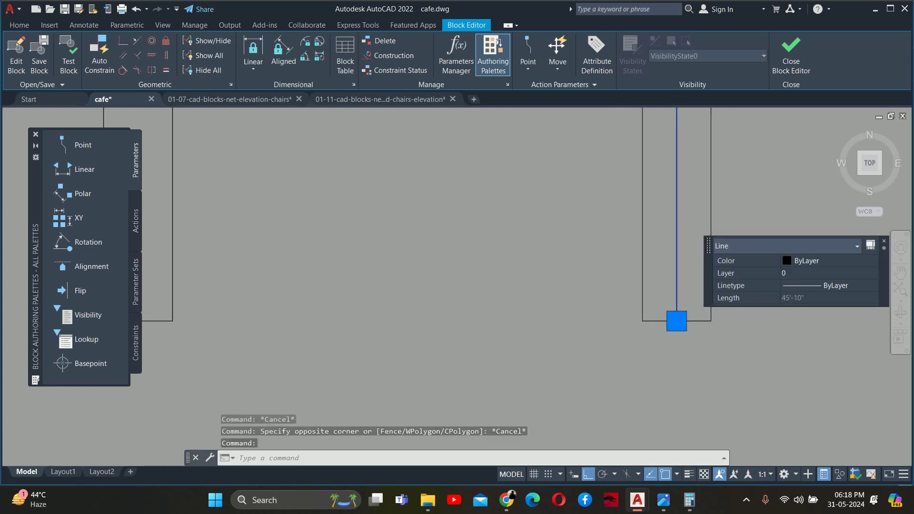
{"action": "key", "text": "Delete"}
- Trim away the table's left and right leg lines and the small stub
{"action": "scroll", "coordinate": [669, 316], "scroll_direction": "up", "scroll_amount": 2}
{"action": "middle_click_drag", "start_coordinate": [649, 335], "coordinate": [608, 365]}
{"action": "key", "text": "Escape"}
{"action": "key", "text": "Escape"}
{"action": "type", "text": "R"}
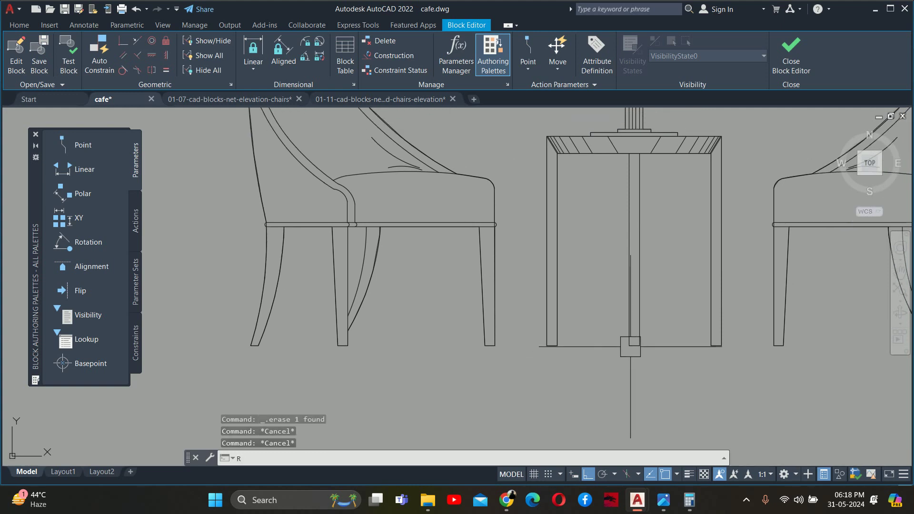
{"action": "key", "text": "Escape"}
{"action": "type", "text": "TR"}
{"action": "key", "text": "Return"}
{"action": "left_click_drag", "start_coordinate": [729, 252], "coordinate": [709, 257]}
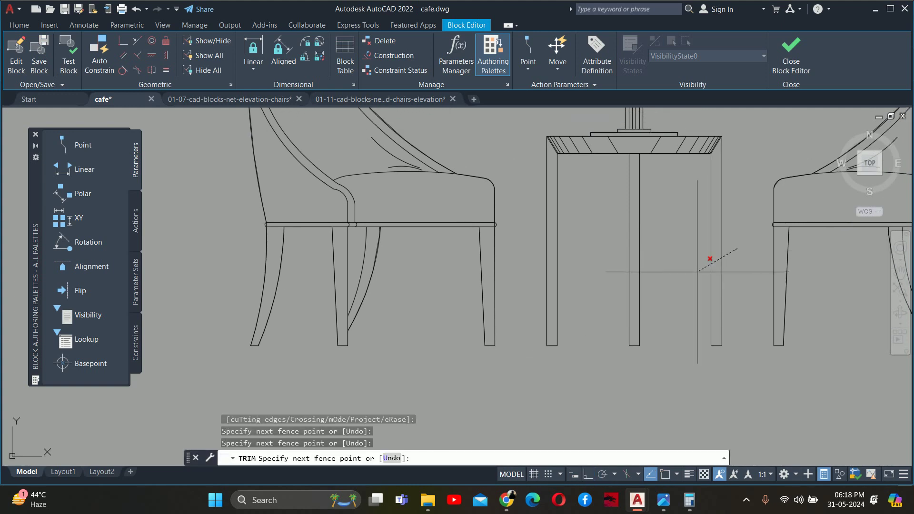
{"action": "left_click_drag", "start_coordinate": [567, 277], "coordinate": [529, 224]}
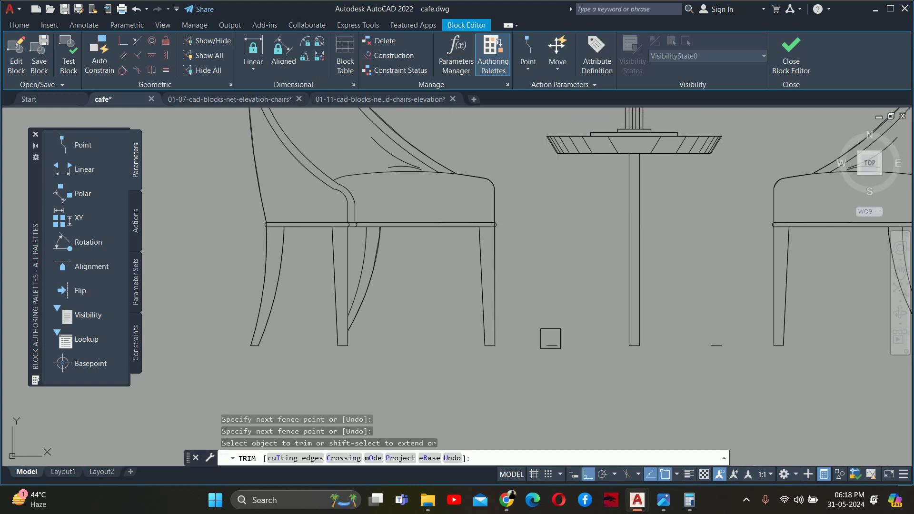
{"action": "left_click", "coordinate": [556, 351]}
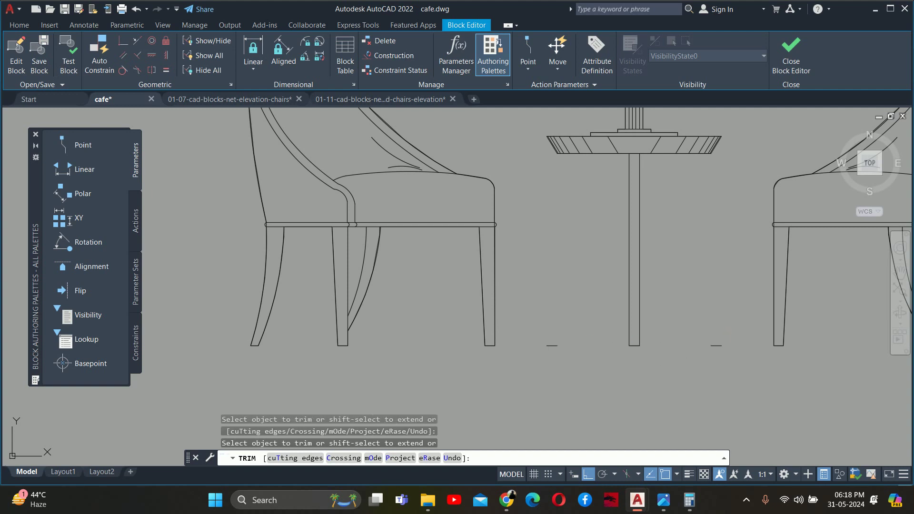
{"action": "key", "text": "Escape"}
{"action": "key", "text": "Escape"}
{"action": "key", "text": "Escape"}
- Erase the leftover stub line under the table
{"action": "scroll", "coordinate": [699, 350], "scroll_direction": "down", "scroll_amount": 5}
{"action": "scroll", "coordinate": [663, 343], "scroll_direction": "up", "scroll_amount": 6}
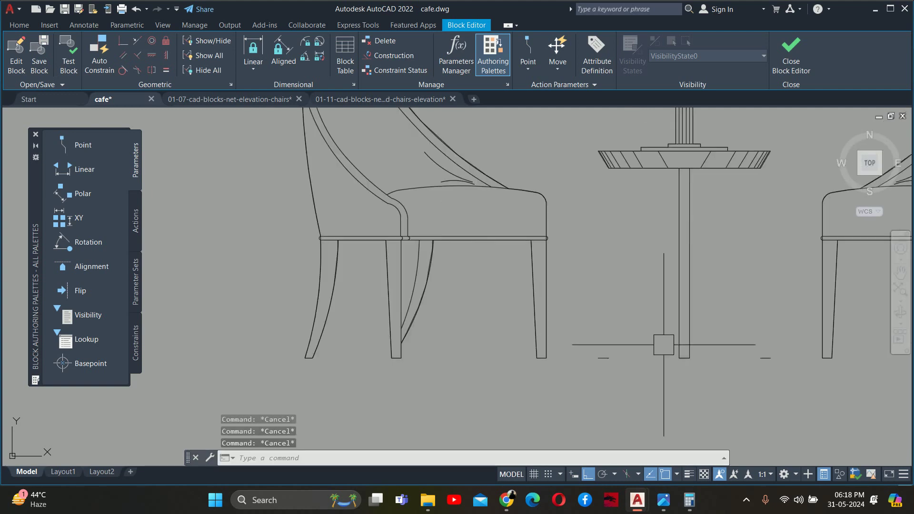
{"action": "left_click", "coordinate": [590, 337]}
{"action": "left_click", "coordinate": [619, 367]}
{"action": "key", "text": "Delete"}
{"action": "left_click", "coordinate": [719, 305]}
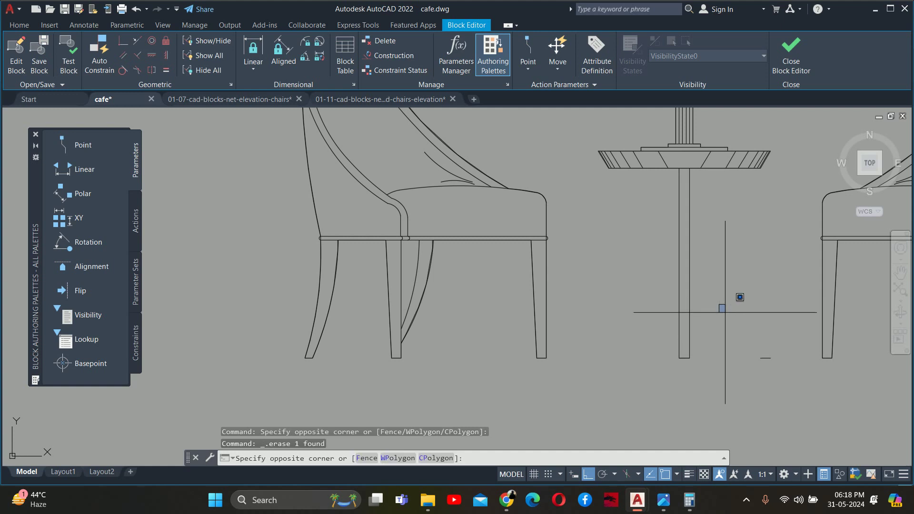
{"action": "scroll", "coordinate": [743, 352], "scroll_direction": "down", "scroll_amount": 5}
- Move the right armchair 17 units closer to the table
{"action": "type", "text": "M"}
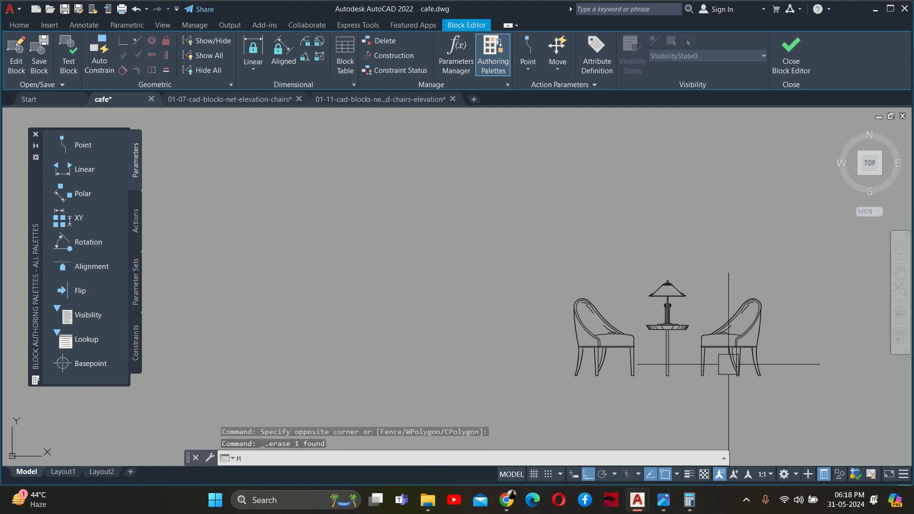
{"action": "key", "text": "Return"}
{"action": "left_click", "coordinate": [795, 388]}
{"action": "left_click", "coordinate": [697, 284]}
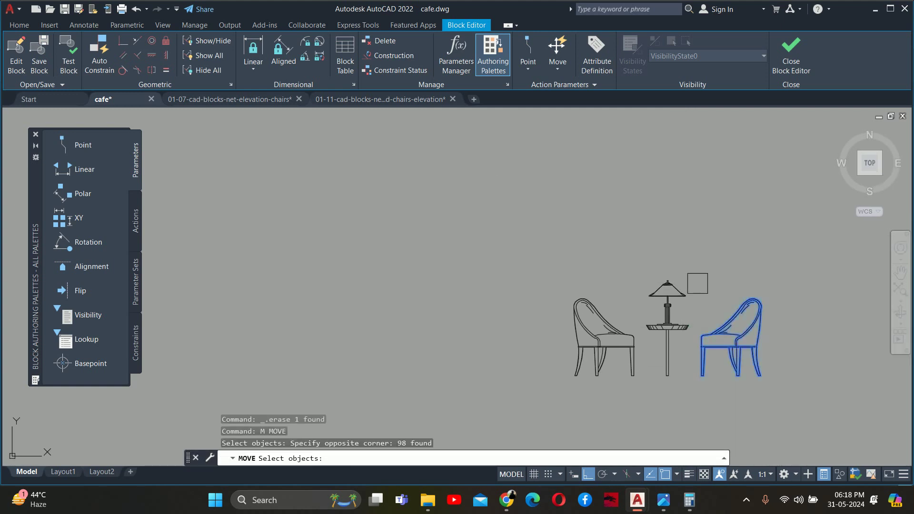
{"action": "key", "text": "Return"}
{"action": "left_click", "coordinate": [709, 209]}
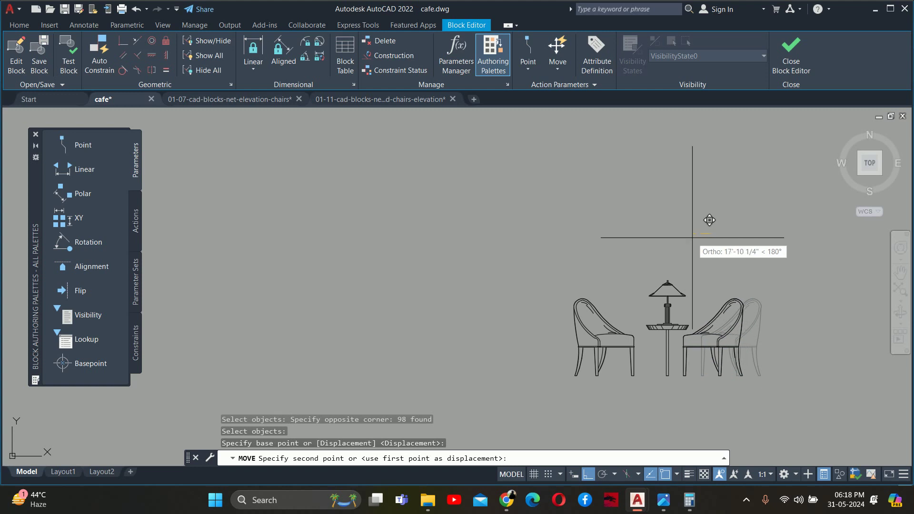
{"action": "type", "text": "17"}
{"action": "key", "text": "Return"}
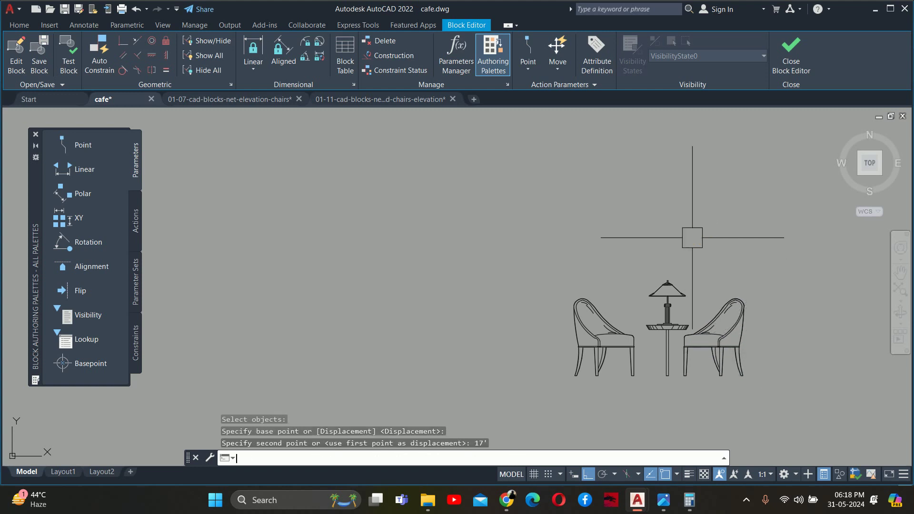
- Start moving the left armchair, cancel it, and close the Block Editor
{"action": "key", "text": "Return"}
{"action": "left_click", "coordinate": [551, 278]}
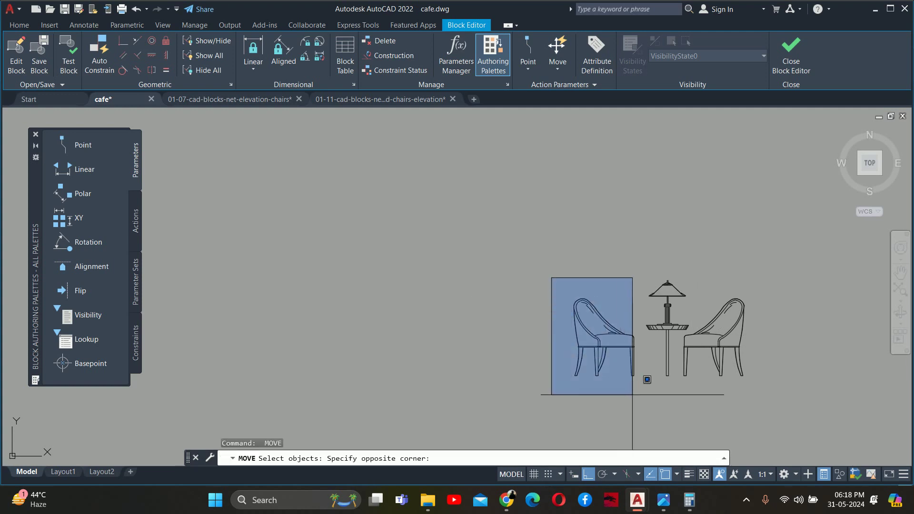
{"action": "left_click", "coordinate": [643, 380]}
{"action": "key", "text": "Return"}
{"action": "type", "text": "17"}
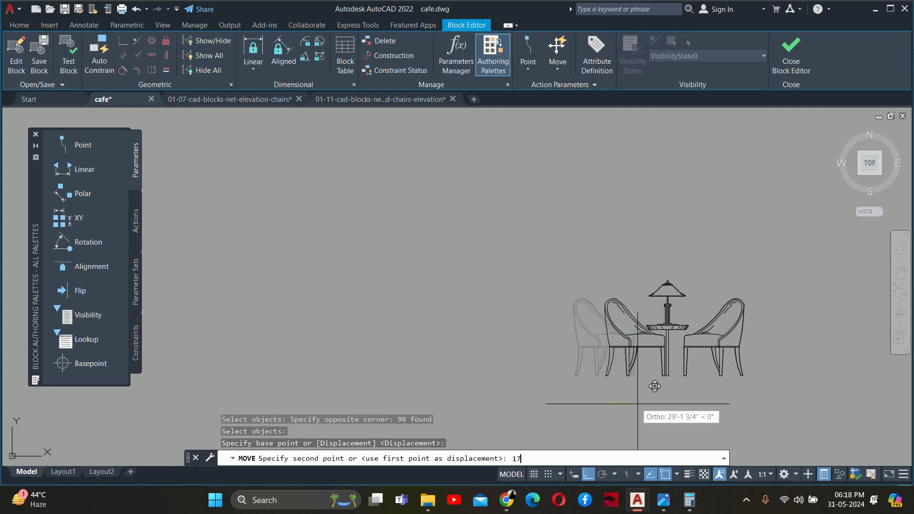
{"action": "key", "text": "Escape"}
{"action": "key", "text": "Escape"}
{"action": "left_click", "coordinate": [791, 53]}
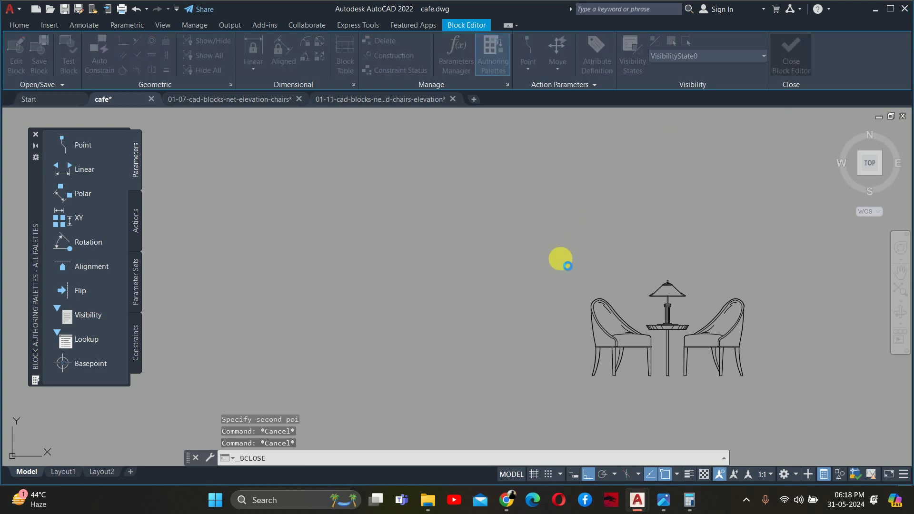
- Save the block changes and select the chairs-and-table group for a move
{"action": "left_click", "coordinate": [465, 229]}
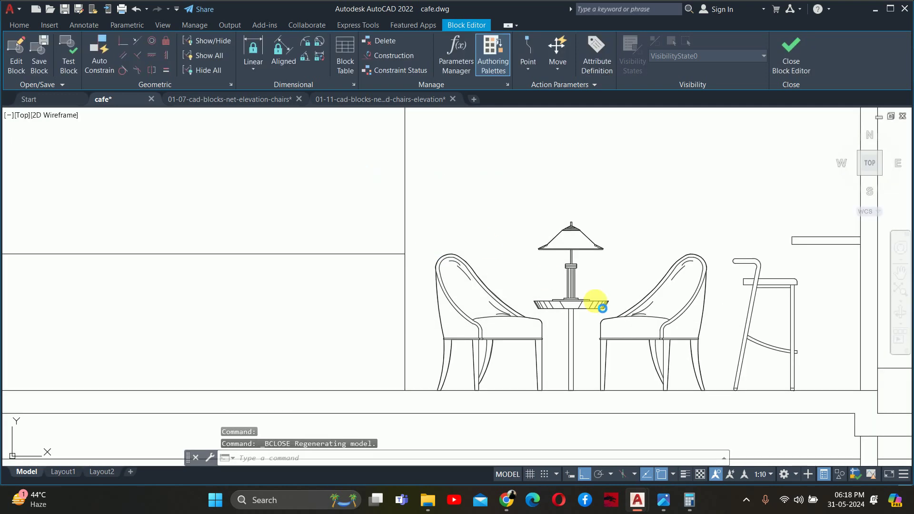
{"action": "key", "text": "Escape"}
{"action": "key", "text": "Escape"}
{"action": "key", "text": "Escape"}
{"action": "type", "text": "m"}
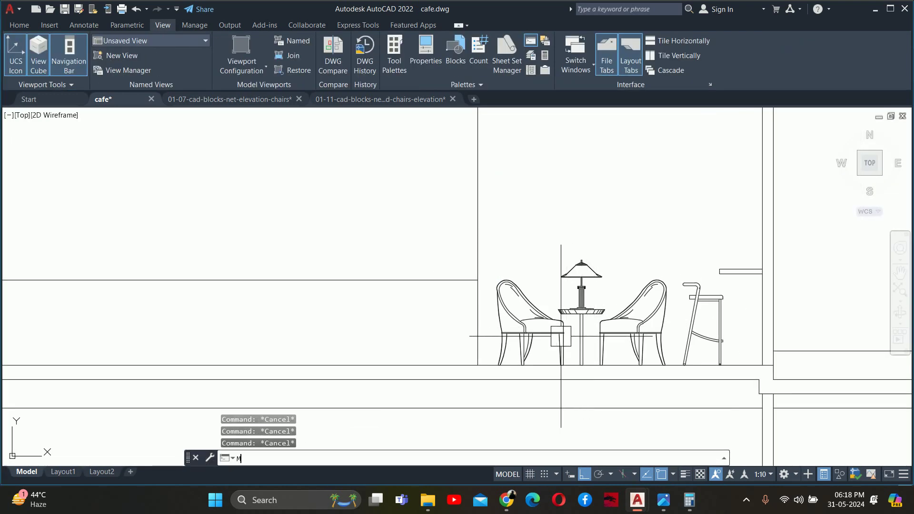
{"action": "key", "text": "Return"}
{"action": "left_click", "coordinate": [551, 330]}
{"action": "key", "text": "Return"}
- Move the chairs-and-table group 6 inches left from the chair's foot
{"action": "scroll", "coordinate": [510, 324], "scroll_direction": "up", "scroll_amount": 5}
{"action": "middle_click_drag", "start_coordinate": [504, 247], "coordinate": [499, 301]}
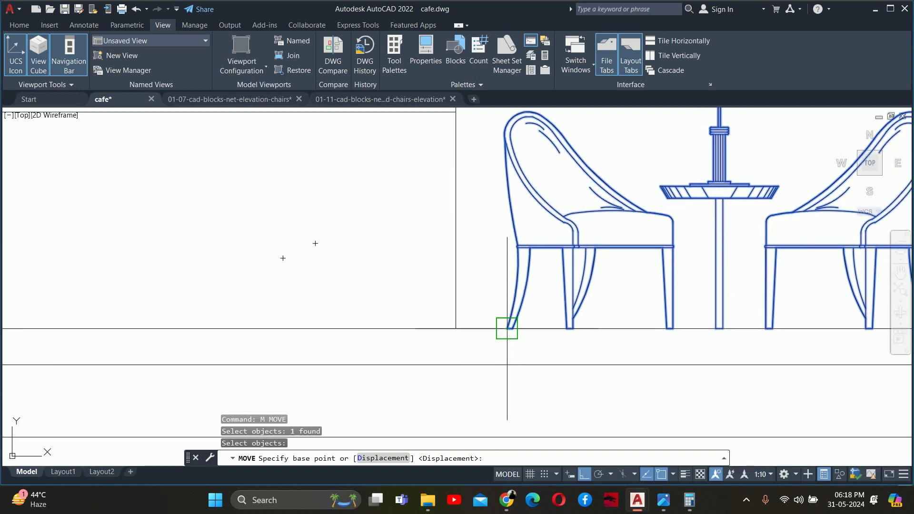
{"action": "left_click", "coordinate": [506, 327]}
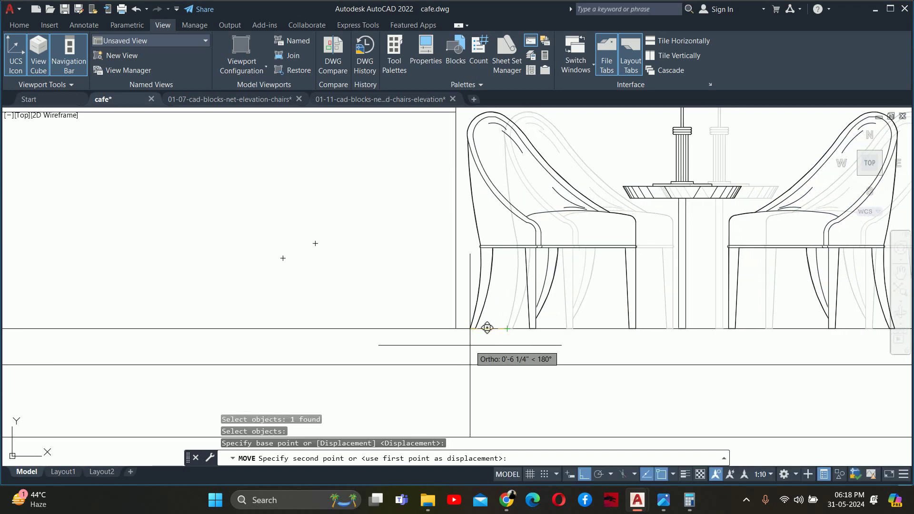
{"action": "type", "text": "6"}
{"action": "key", "text": "Return"}
{"action": "scroll", "coordinate": [486, 327], "scroll_direction": "down", "scroll_amount": 4}
{"action": "key", "text": "Escape"}
{"action": "key", "text": "Escape"}
{"action": "scroll", "coordinate": [535, 316], "scroll_direction": "down", "scroll_amount": 6}
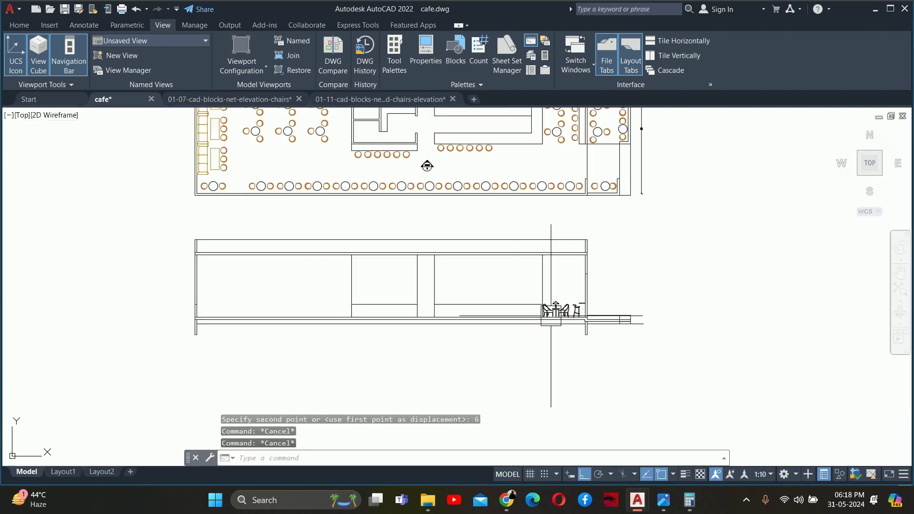
{"action": "key", "text": "Escape"}
{"action": "scroll", "coordinate": [607, 328], "scroll_direction": "up", "scroll_amount": 4}
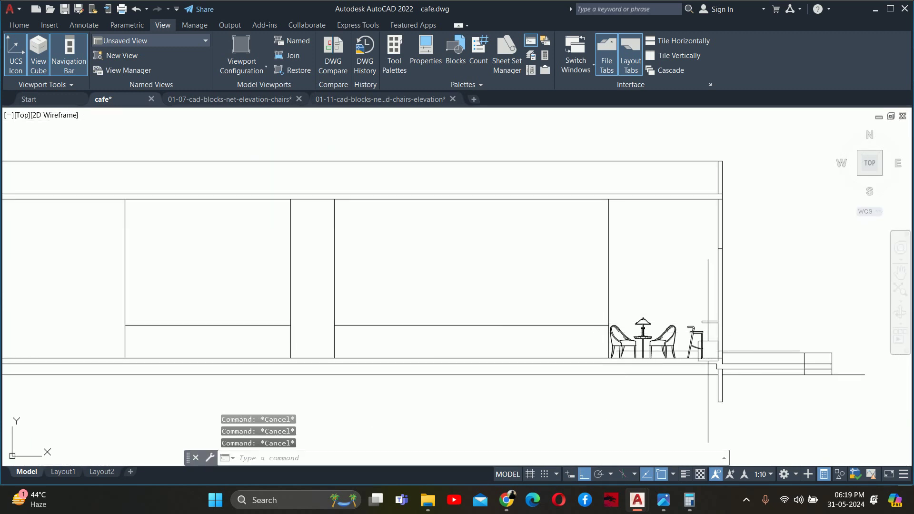
{"action": "scroll", "coordinate": [474, 345], "scroll_direction": "up", "scroll_amount": 4}
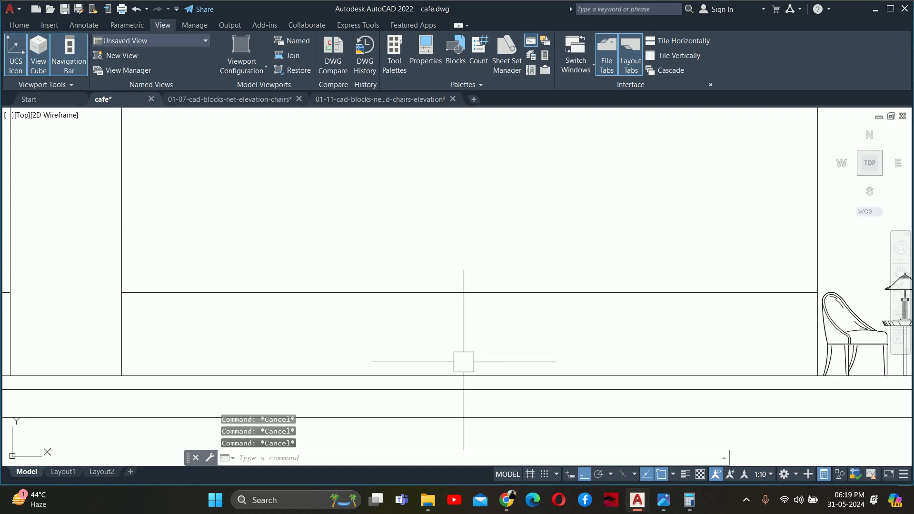
- Offset the elevation floor line by 3
{"action": "type", "text": "o"}
{"action": "key", "text": "Return"}
{"action": "type", "text": "3"}
{"action": "key", "text": "Return"}
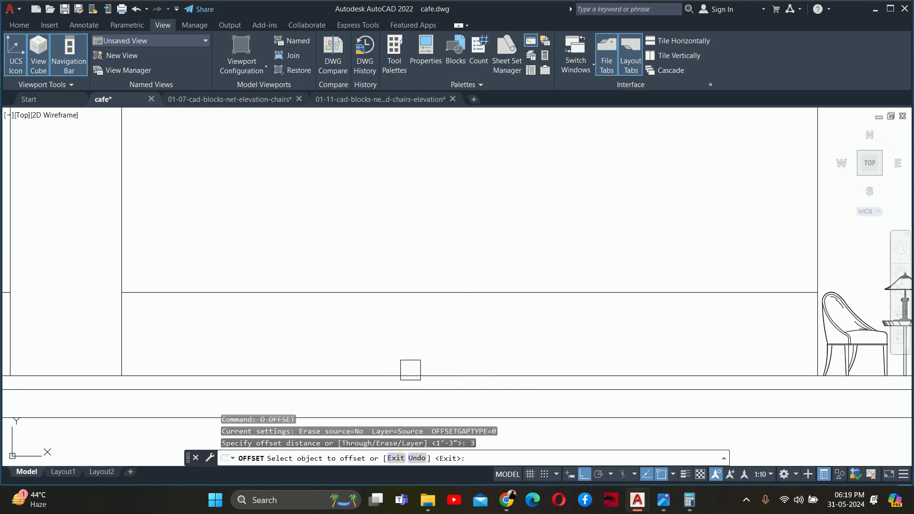
{"action": "left_click", "coordinate": [410, 369]}
{"action": "key", "text": "Escape"}
{"action": "scroll", "coordinate": [106, 369], "scroll_direction": "up", "scroll_amount": 2}
{"action": "key", "text": "Escape"}
{"action": "key", "text": "Escape"}
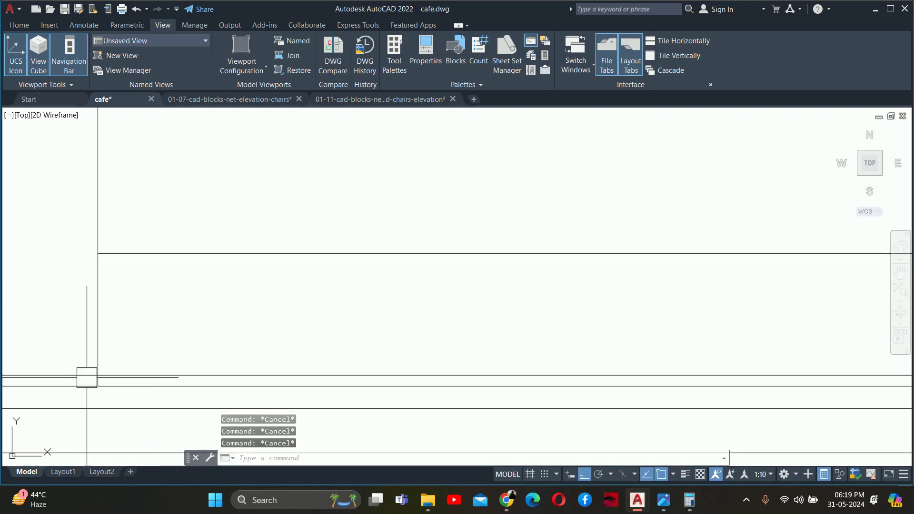
- Start a trim near the chair legs, then cancel it
{"action": "type", "text": "tr"}
{"action": "key", "text": "Return"}
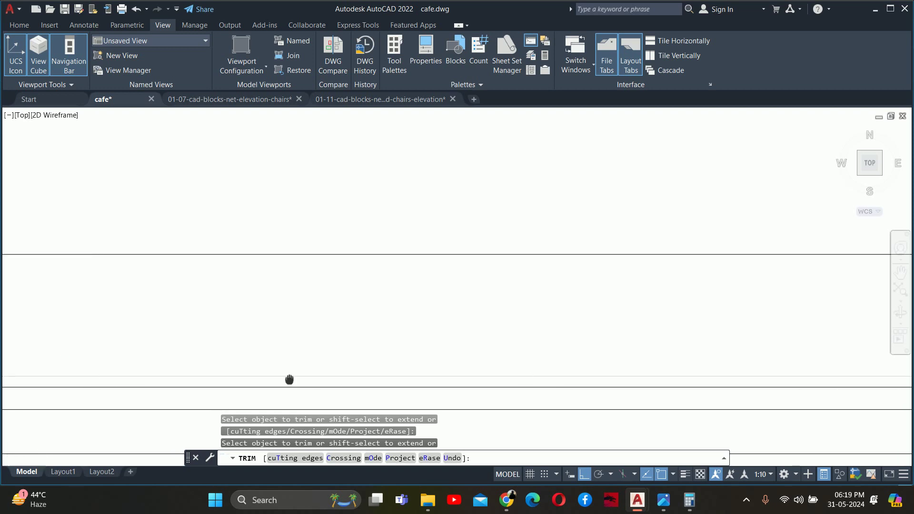
{"action": "scroll", "coordinate": [338, 384], "scroll_direction": "down", "scroll_amount": 2}
{"action": "scroll", "coordinate": [694, 373], "scroll_direction": "up", "scroll_amount": 2}
{"action": "middle_click_drag", "start_coordinate": [693, 374], "coordinate": [373, 394]}
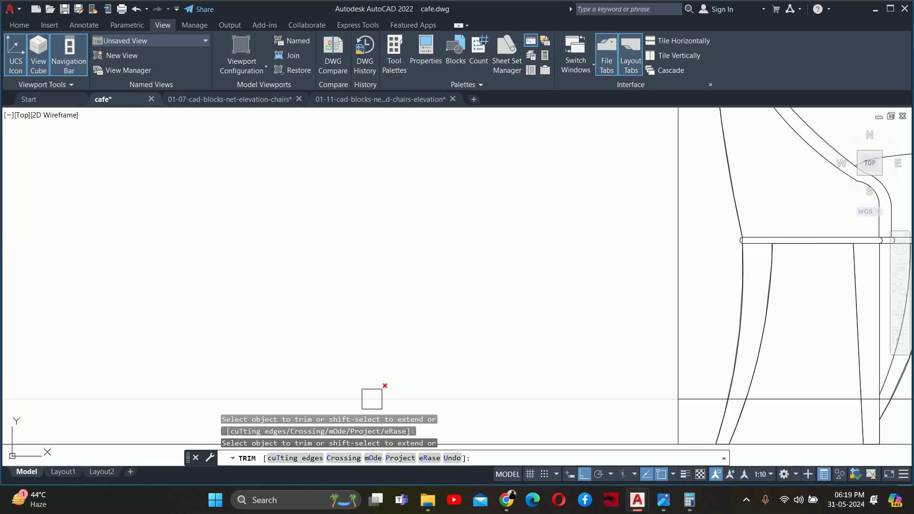
{"action": "scroll", "coordinate": [659, 396], "scroll_direction": "up", "scroll_amount": 2}
{"action": "scroll", "coordinate": [736, 394], "scroll_direction": "up", "scroll_amount": 2}
{"action": "scroll", "coordinate": [727, 412], "scroll_direction": "up", "scroll_amount": 2}
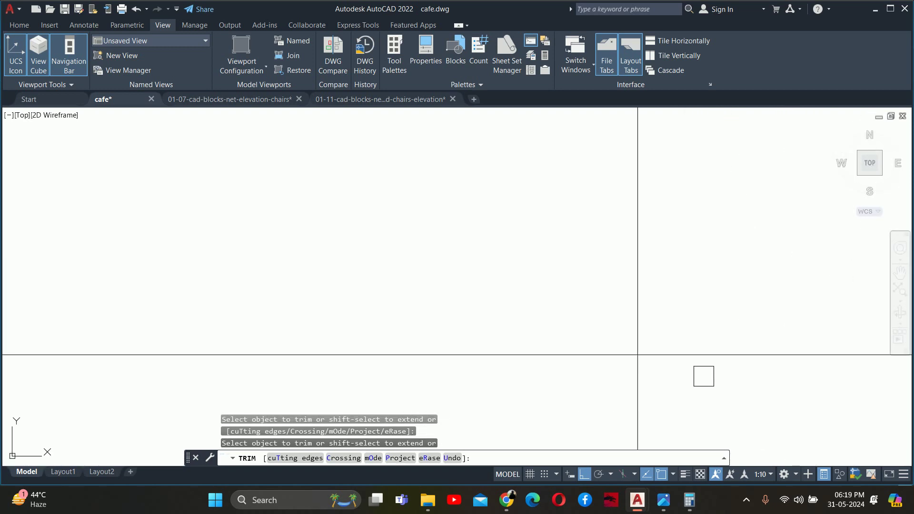
{"action": "key", "text": "Escape"}
{"action": "scroll", "coordinate": [690, 340], "scroll_direction": "down", "scroll_amount": 3}
{"action": "key", "text": "Escape"}
{"action": "key", "text": "Escape"}
{"action": "scroll", "coordinate": [687, 339], "scroll_direction": "down", "scroll_amount": 3}
{"action": "scroll", "coordinate": [734, 351], "scroll_direction": "down", "scroll_amount": 2}
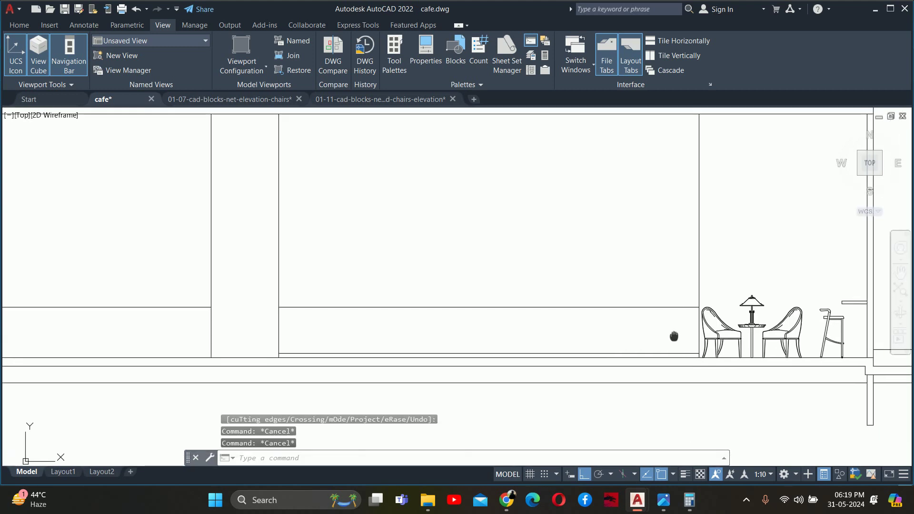
- Pan and zoom out until the cafe floor plan with its counter seating shows
{"action": "middle_click_drag", "start_coordinate": [655, 339], "coordinate": [725, 347]}
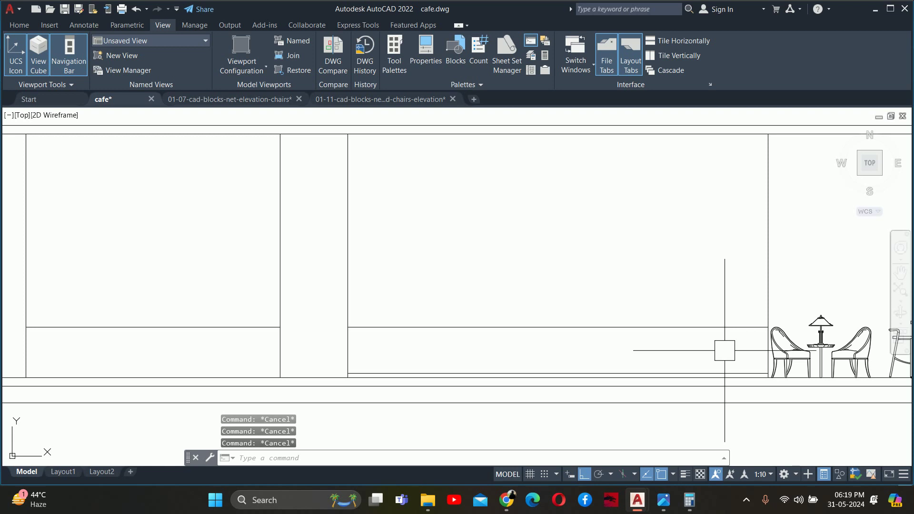
{"action": "scroll", "coordinate": [718, 347], "scroll_direction": "down", "scroll_amount": 5}
{"action": "scroll", "coordinate": [714, 343], "scroll_direction": "up", "scroll_amount": 5}
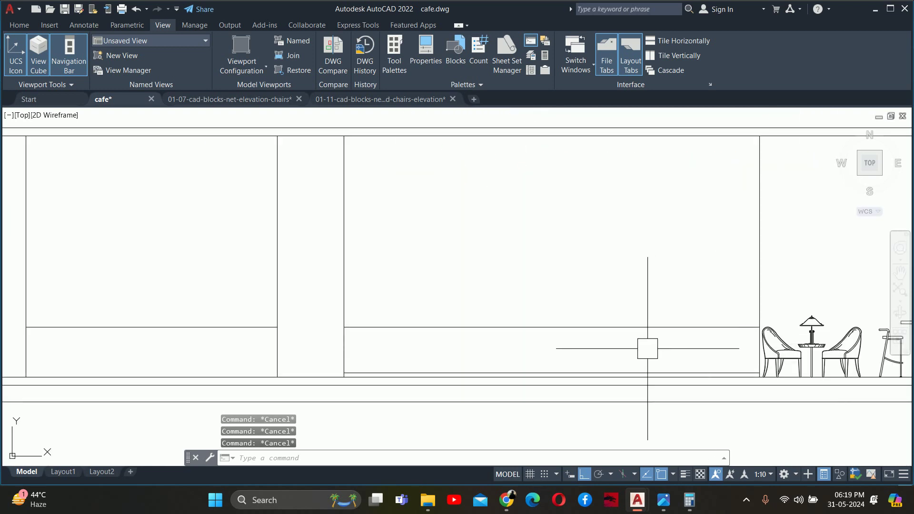
{"action": "scroll", "coordinate": [590, 343], "scroll_direction": "down", "scroll_amount": 2}
{"action": "scroll", "coordinate": [530, 143], "scroll_direction": "down", "scroll_amount": 3}
{"action": "scroll", "coordinate": [521, 200], "scroll_direction": "down", "scroll_amount": 4}
{"action": "scroll", "coordinate": [521, 203], "scroll_direction": "up", "scroll_amount": 5}
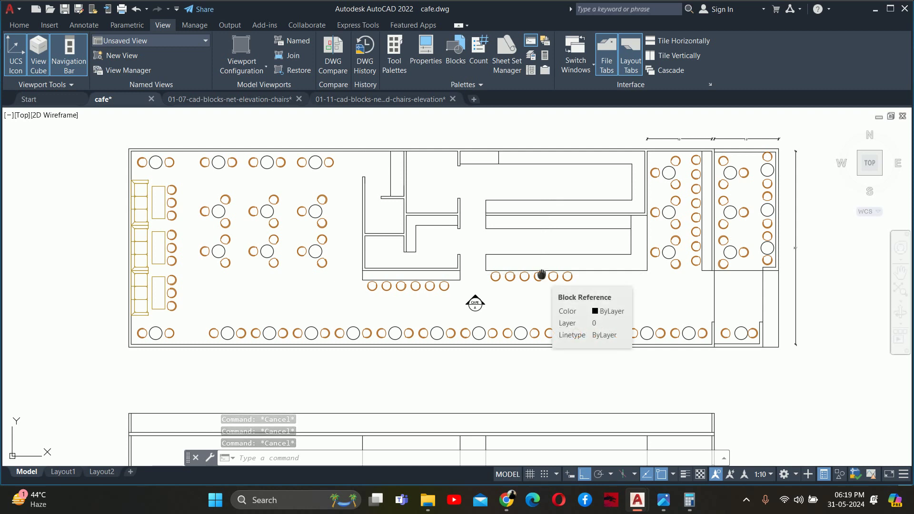
- Shift the floor plan view up to bring the counter beside the stools into view
{"action": "middle_click_drag", "start_coordinate": [542, 275], "coordinate": [533, 230]}
{"action": "type", "text": "x"}
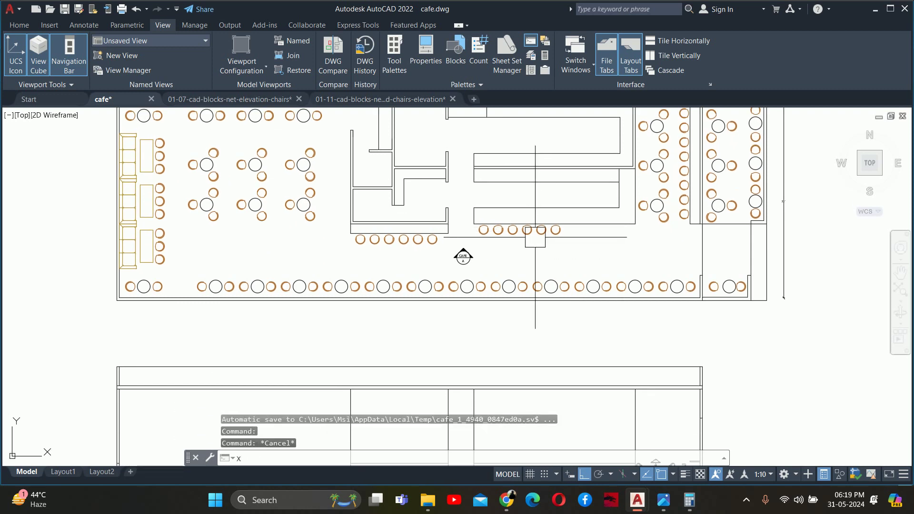
{"action": "key", "text": "Escape"}
{"action": "scroll", "coordinate": [535, 237], "scroll_direction": "up", "scroll_amount": 3}
{"action": "scroll", "coordinate": [519, 237], "scroll_direction": "up", "scroll_amount": 1}
{"action": "key", "text": "Escape"}
- Measure the counter edge with DLI as 13'-6.45" and discard the dimension
{"action": "type", "text": "DLI"}
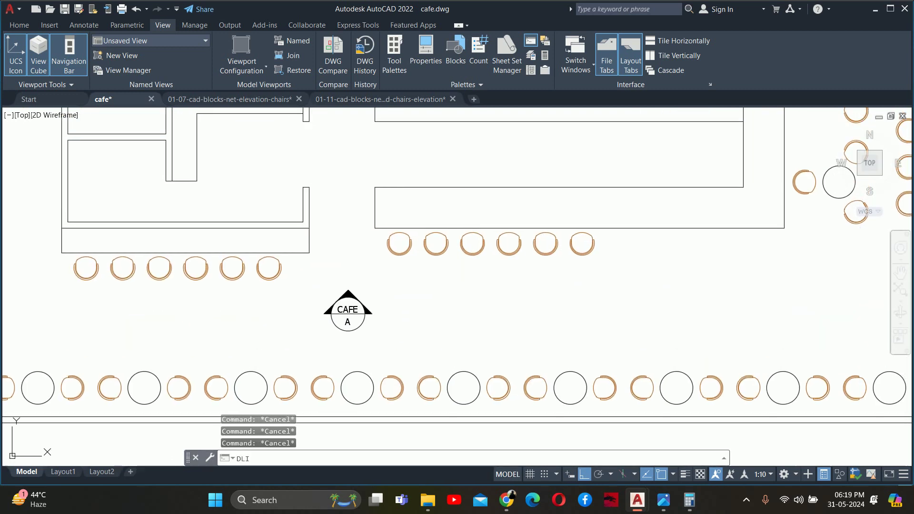
{"action": "key", "text": "Return"}
{"action": "left_click", "coordinate": [374, 228]}
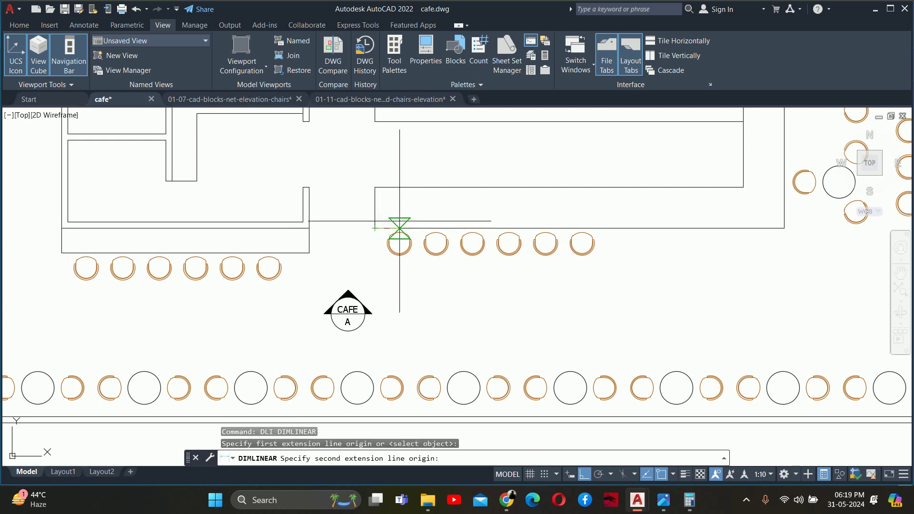
{"action": "left_click", "coordinate": [600, 227]}
{"action": "scroll", "coordinate": [590, 223], "scroll_direction": "up", "scroll_amount": 5}
{"action": "scroll", "coordinate": [546, 206], "scroll_direction": "up", "scroll_amount": 1}
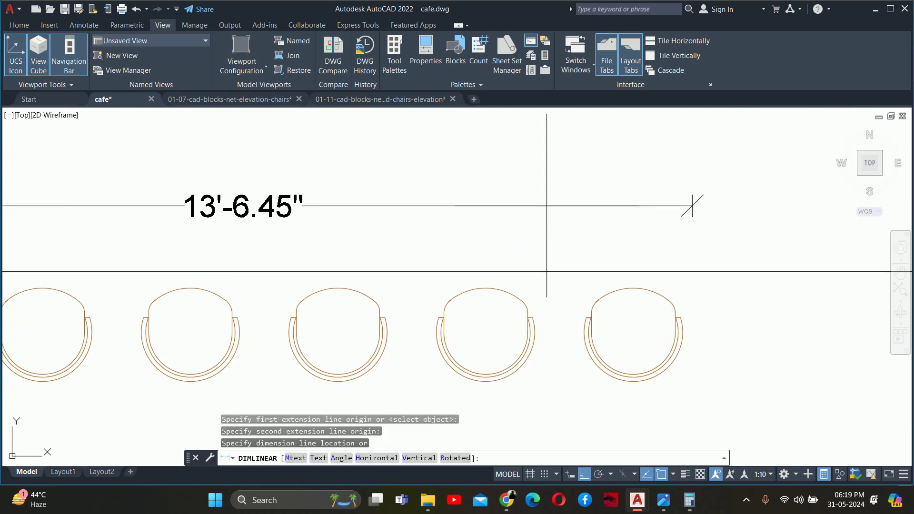
{"action": "scroll", "coordinate": [546, 205], "scroll_direction": "down", "scroll_amount": 6}
{"action": "key", "text": "Escape"}
{"action": "key", "text": "Escape"}
{"action": "key", "text": "Escape"}
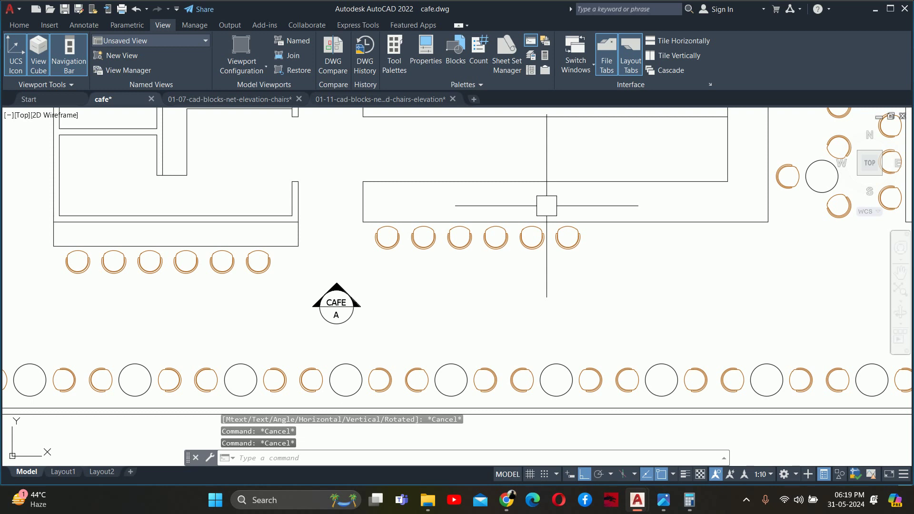
{"action": "scroll", "coordinate": [546, 206], "scroll_direction": "down", "scroll_amount": 5}
{"action": "scroll", "coordinate": [517, 328], "scroll_direction": "up", "scroll_amount": 2}
- Offset the counter's vertical line 13.5' to the side
{"action": "type", "text": "o"}
{"action": "key", "text": "Return"}
{"action": "type", "text": "13.5'"}
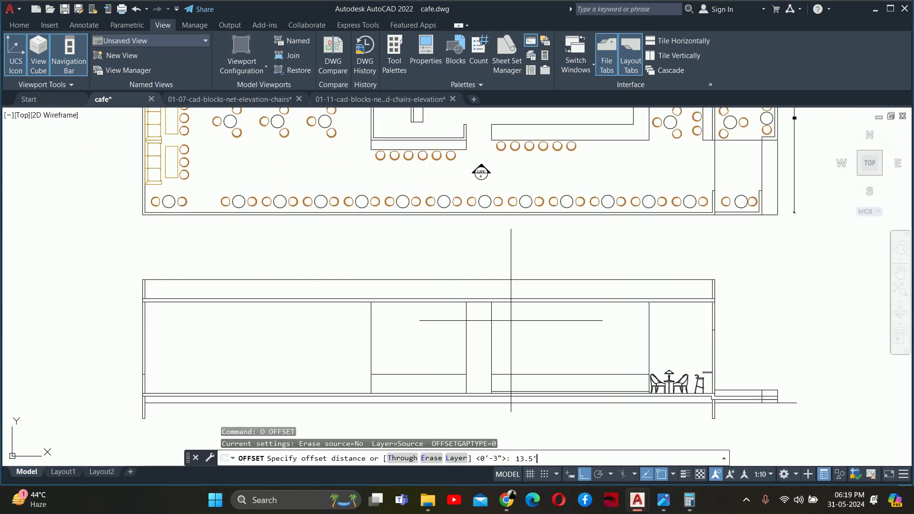
{"action": "key", "text": "Return"}
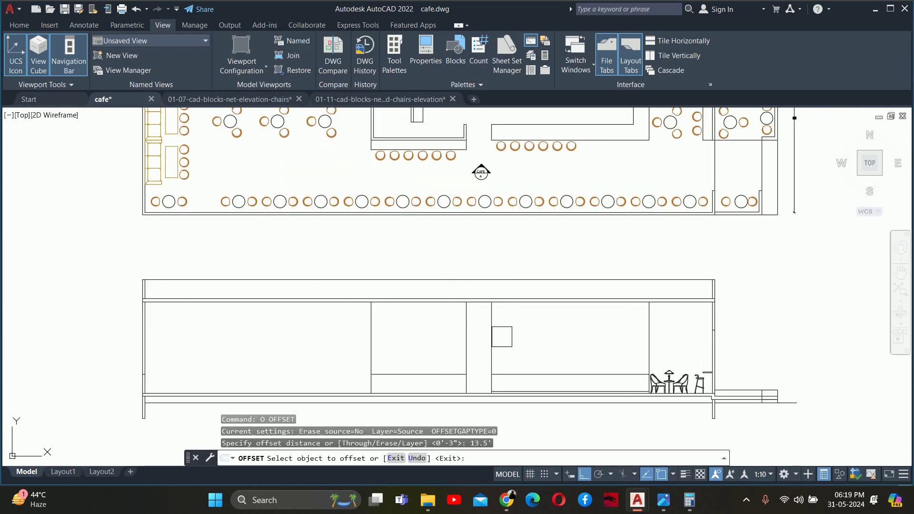
{"action": "scroll", "coordinate": [503, 339], "scroll_direction": "up", "scroll_amount": 2}
{"action": "left_click", "coordinate": [483, 347]}
{"action": "left_click", "coordinate": [547, 347]}
{"action": "key", "text": "Escape"}
{"action": "key", "text": "Escape"}
{"action": "key", "text": "Escape"}
- Offset the counter's top line 2 downward to form the top edge band
{"action": "scroll", "coordinate": [538, 287], "scroll_direction": "up", "scroll_amount": 1}
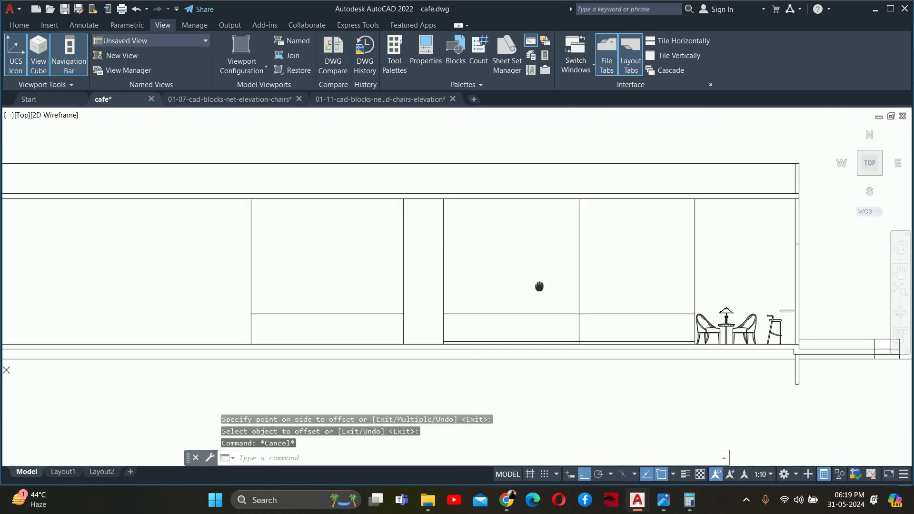
{"action": "scroll", "coordinate": [581, 317], "scroll_direction": "up", "scroll_amount": 2}
{"action": "key", "text": "Return"}
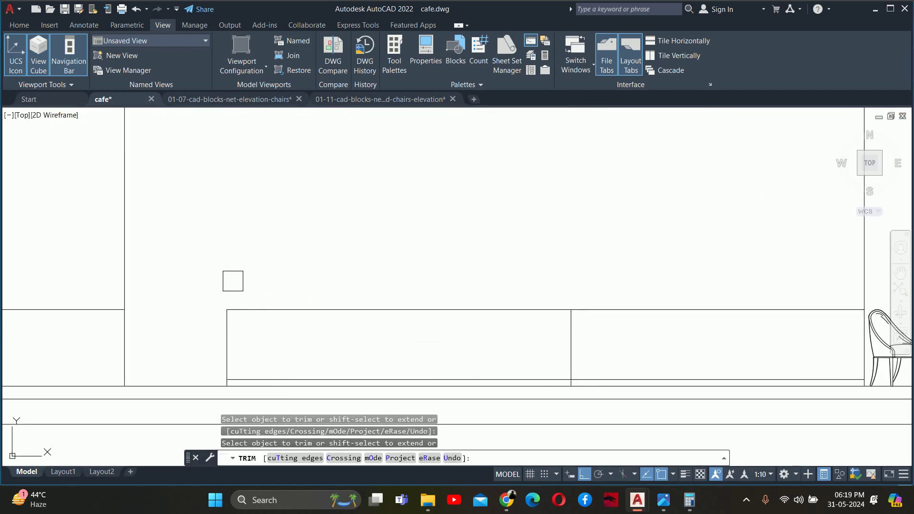
{"action": "key", "text": "Escape"}
{"action": "type", "text": "O"}
{"action": "key", "text": "Return"}
{"action": "type", "text": "2"}
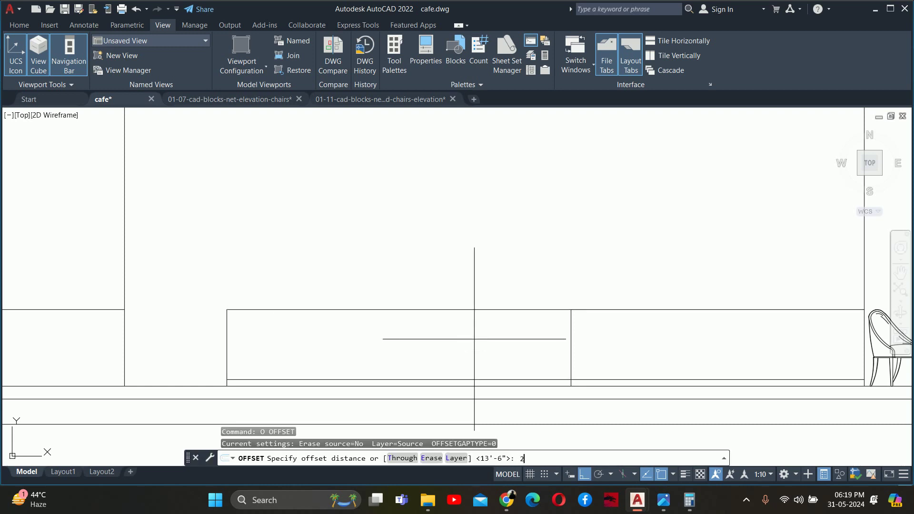
{"action": "key", "text": "Return"}
{"action": "left_click", "coordinate": [461, 312]}
{"action": "left_click", "coordinate": [460, 342]}
{"action": "key", "text": "Escape"}
{"action": "key", "text": "Escape"}
{"action": "key", "text": "Escape"}
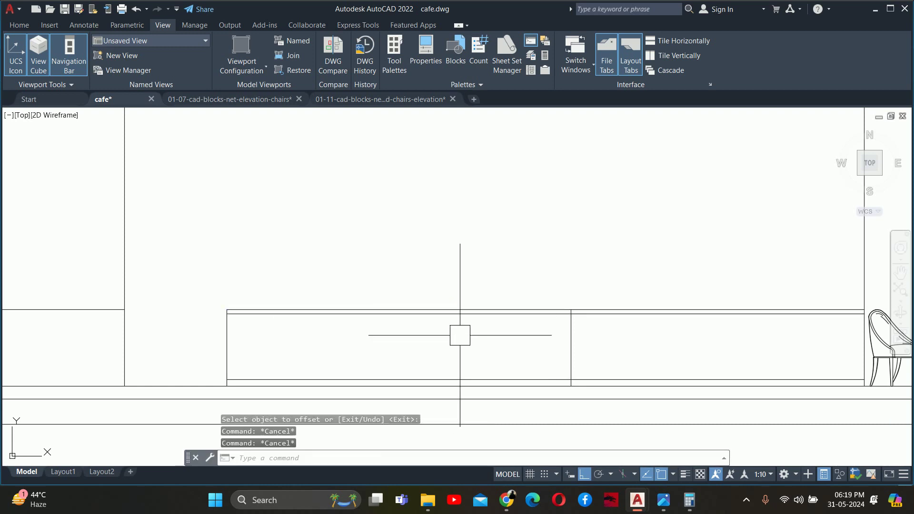
{"action": "key", "text": "Escape"}
- Look at the reference cafe counter photo, then return to the drawing
{"action": "middle_click_drag", "start_coordinate": [460, 335], "coordinate": [369, 322]}
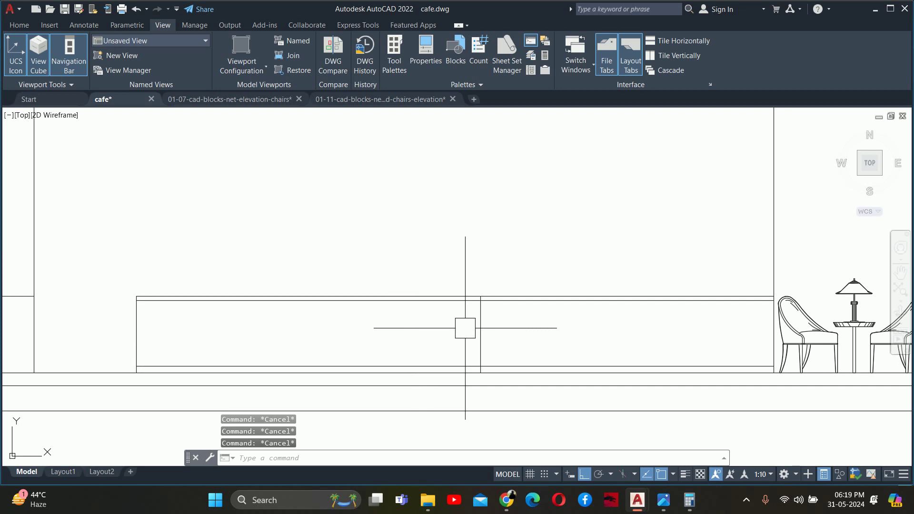
{"action": "left_click", "coordinate": [588, 475]}
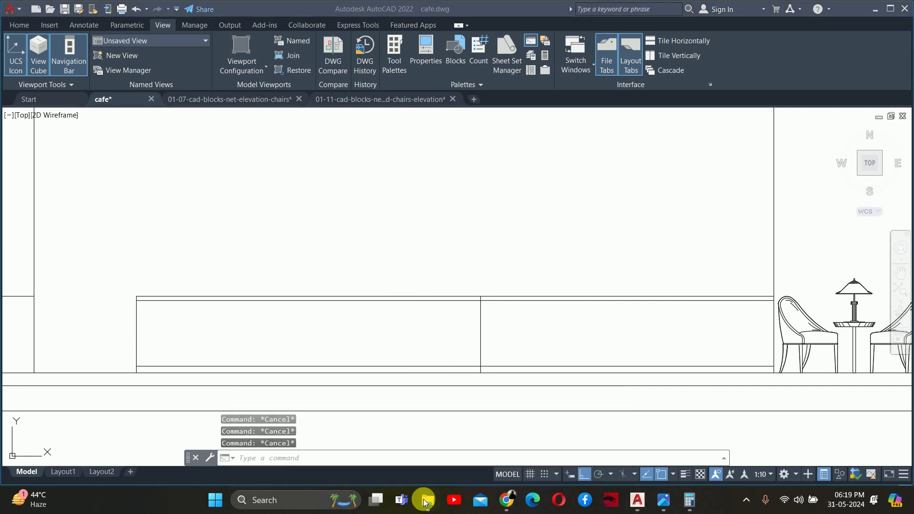
{"action": "left_click", "coordinate": [660, 507]}
{"action": "scroll", "coordinate": [314, 291], "scroll_direction": "up", "scroll_amount": 1}
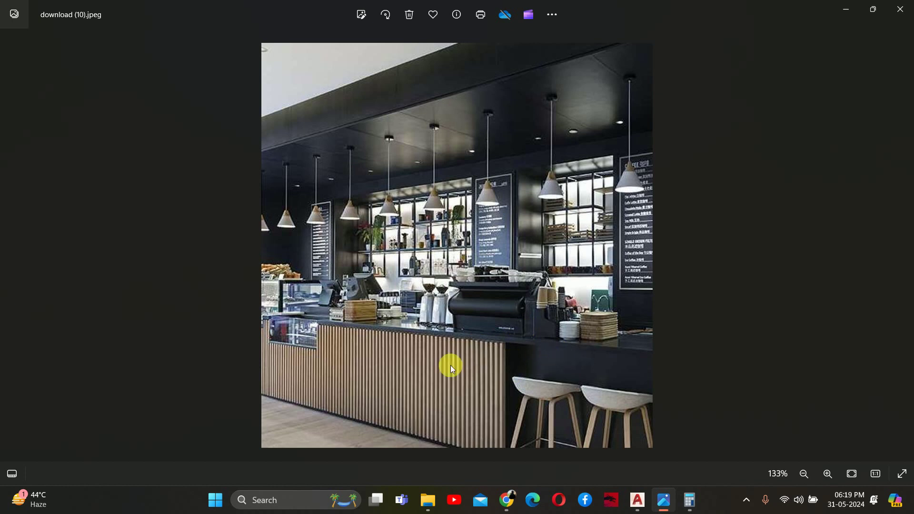
{"action": "left_click", "coordinate": [846, 19]}
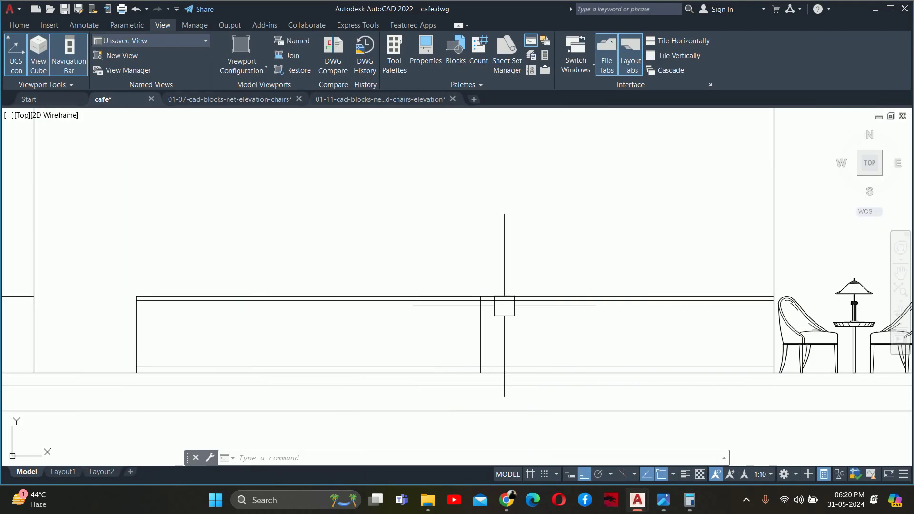
- Clear any running command and briefly start, then cancel, a trim
{"action": "key", "text": "Escape"}
{"action": "key", "text": "Escape"}
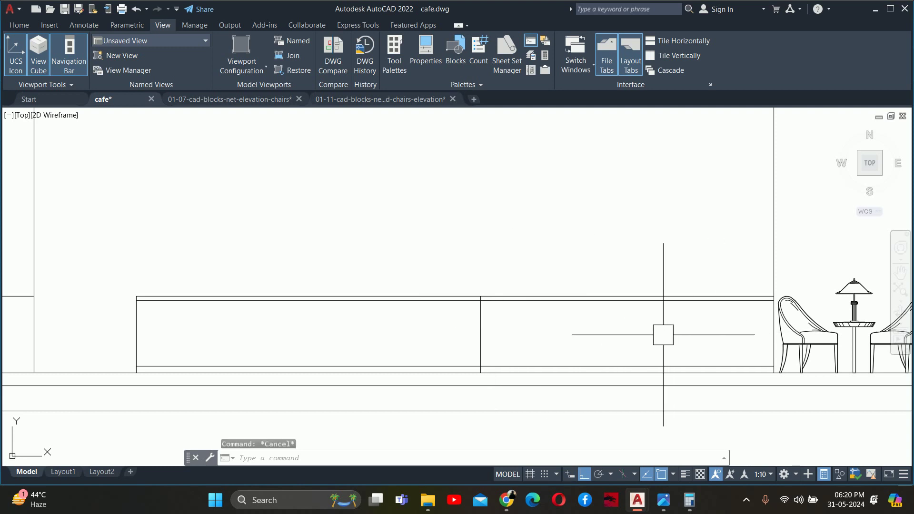
{"action": "key", "text": "Escape"}
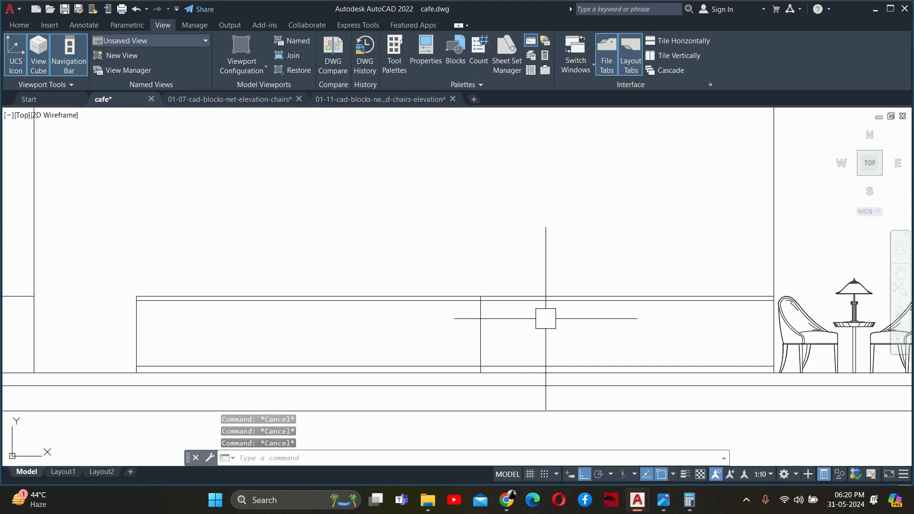
{"action": "scroll", "coordinate": [507, 323], "scroll_direction": "down", "scroll_amount": 2}
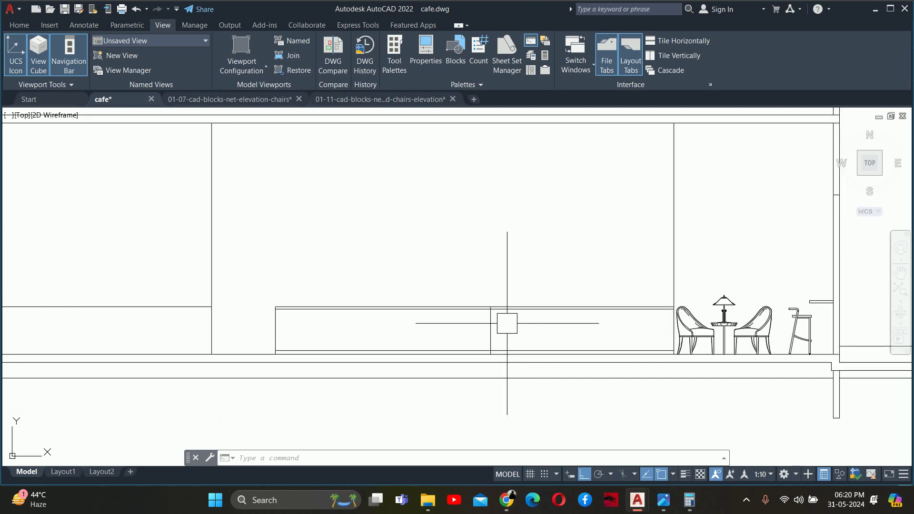
{"action": "type", "text": "tr"}
{"action": "key", "text": "Return"}
{"action": "scroll", "coordinate": [430, 335], "scroll_direction": "up", "scroll_amount": 2}
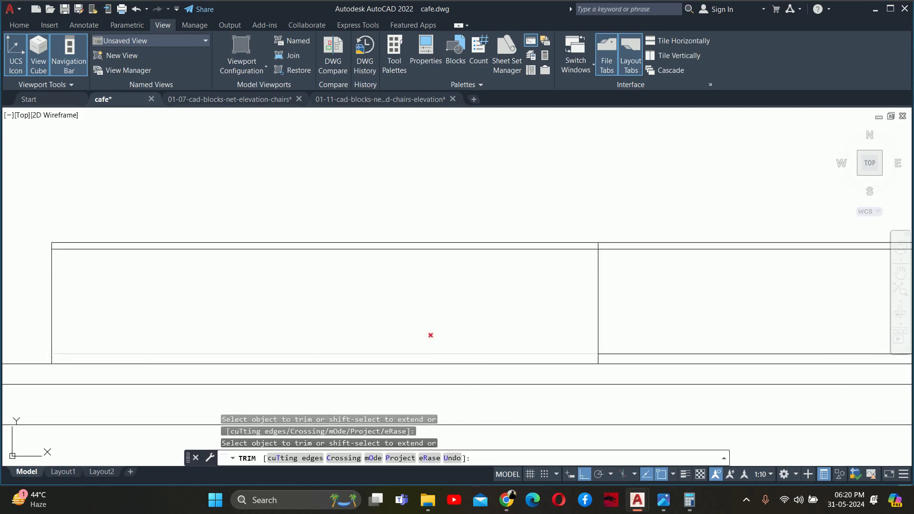
{"action": "scroll", "coordinate": [460, 315], "scroll_direction": "down", "scroll_amount": 2}
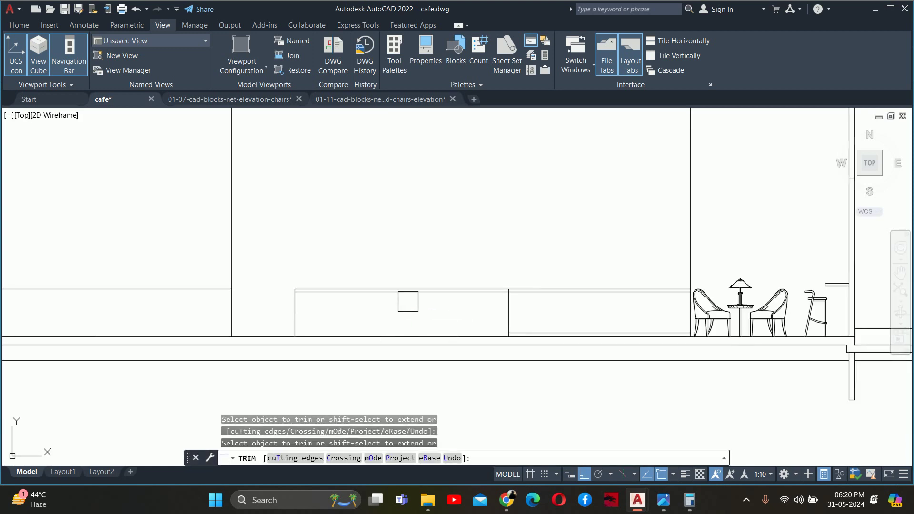
{"action": "key", "text": "Escape"}
- Offset the counter's left edge line 2 to the right
{"action": "type", "text": "o"}
{"action": "key", "text": "Return"}
{"action": "type", "text": "3"}
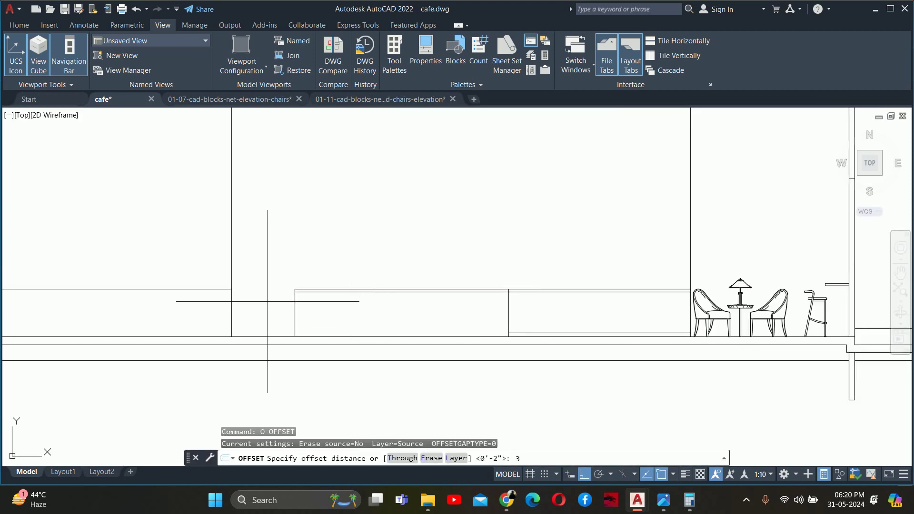
{"action": "key", "text": "BackSpace"}
{"action": "type", "text": "2"}
{"action": "key", "text": "Return"}
{"action": "scroll", "coordinate": [257, 301], "scroll_direction": "up", "scroll_amount": 4}
{"action": "left_click", "coordinate": [332, 308]}
{"action": "left_click", "coordinate": [379, 311]}
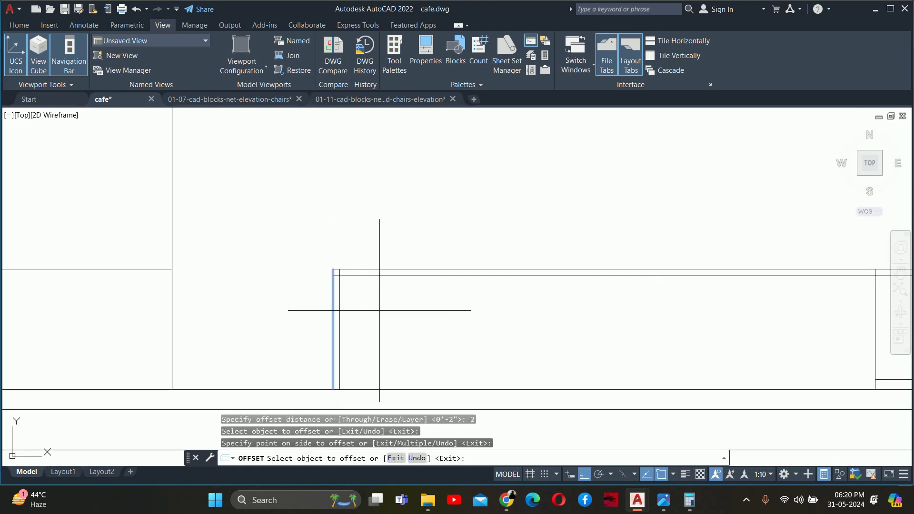
{"action": "key", "text": "Escape"}
- Try trimming the new inset line, then start the HATCH command
{"action": "scroll", "coordinate": [338, 279], "scroll_direction": "up", "scroll_amount": 2}
{"action": "type", "text": "tr"}
{"action": "key", "text": "Return"}
{"action": "scroll", "coordinate": [341, 266], "scroll_direction": "up", "scroll_amount": 2}
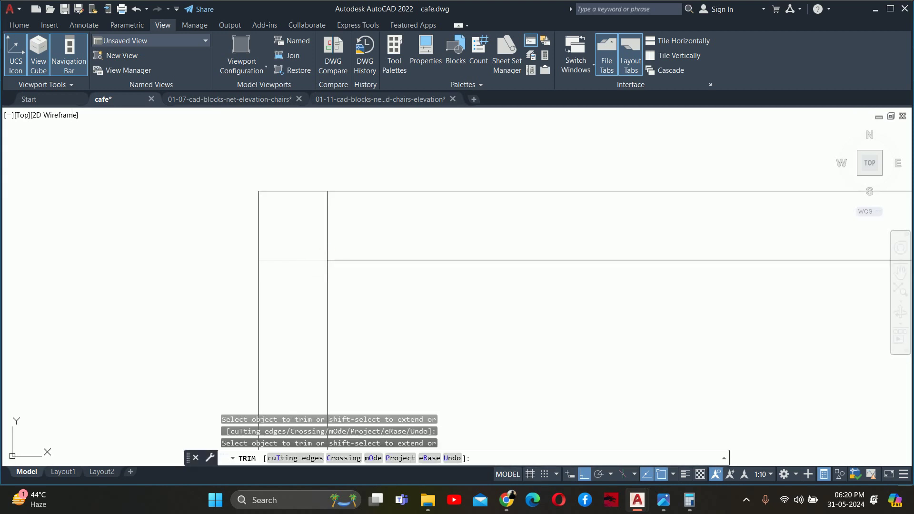
{"action": "scroll", "coordinate": [332, 238], "scroll_direction": "down", "scroll_amount": 3}
{"action": "scroll", "coordinate": [372, 279], "scroll_direction": "down", "scroll_amount": 2}
{"action": "scroll", "coordinate": [489, 292], "scroll_direction": "down", "scroll_amount": 2}
{"action": "key", "text": "Escape"}
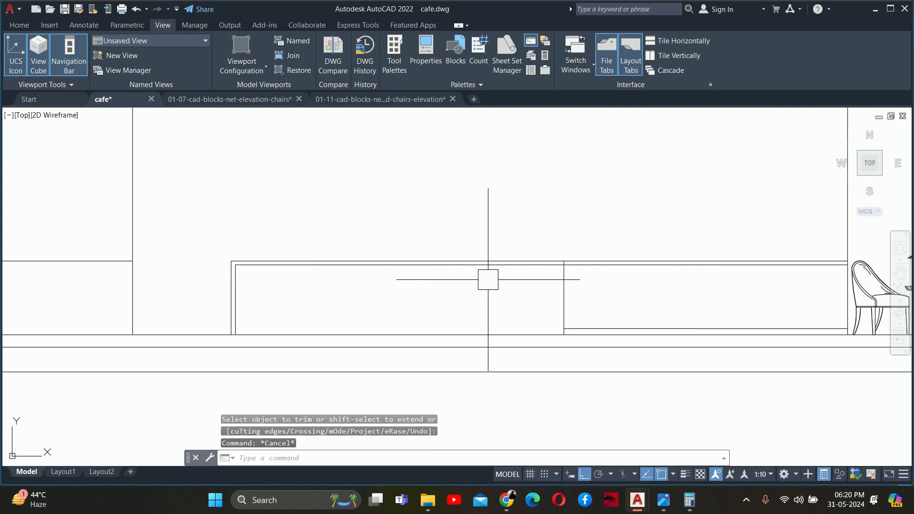
{"action": "key", "text": "Escape"}
{"action": "key", "text": "Escape"}
{"action": "scroll", "coordinate": [544, 279], "scroll_direction": "up", "scroll_amount": 1}
{"action": "scroll", "coordinate": [493, 273], "scroll_direction": "up", "scroll_amount": 1}
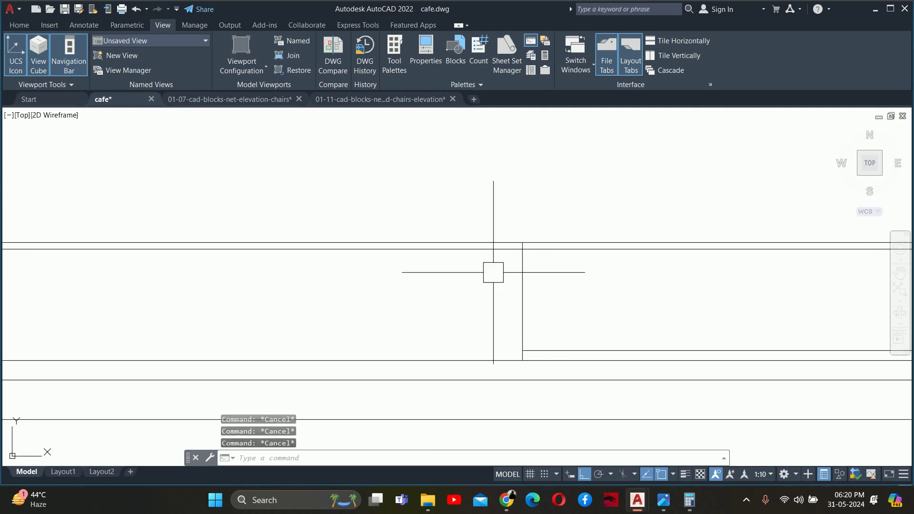
{"action": "type", "text": "h"}
{"action": "key", "text": "Return"}
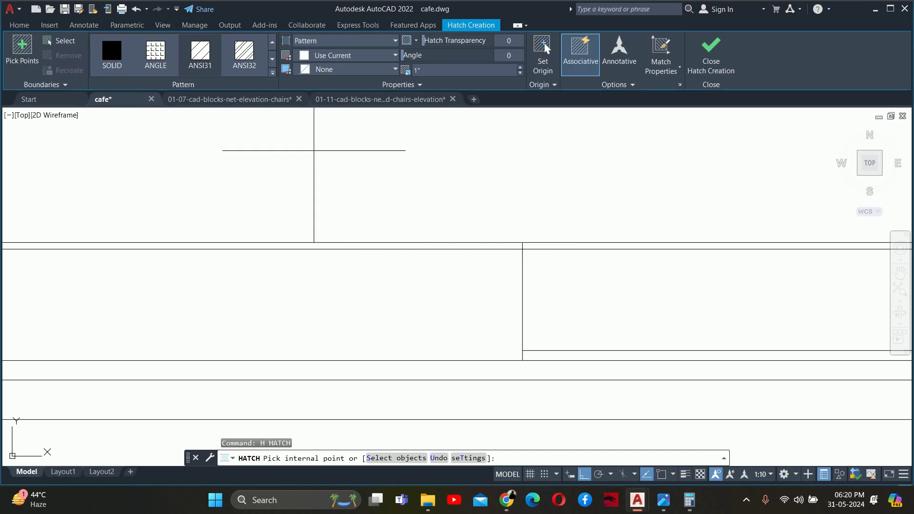
- Hatch the counter's right panel with ANSI32 at angle 45 and scale 3
{"action": "left_click", "coordinate": [251, 56]}
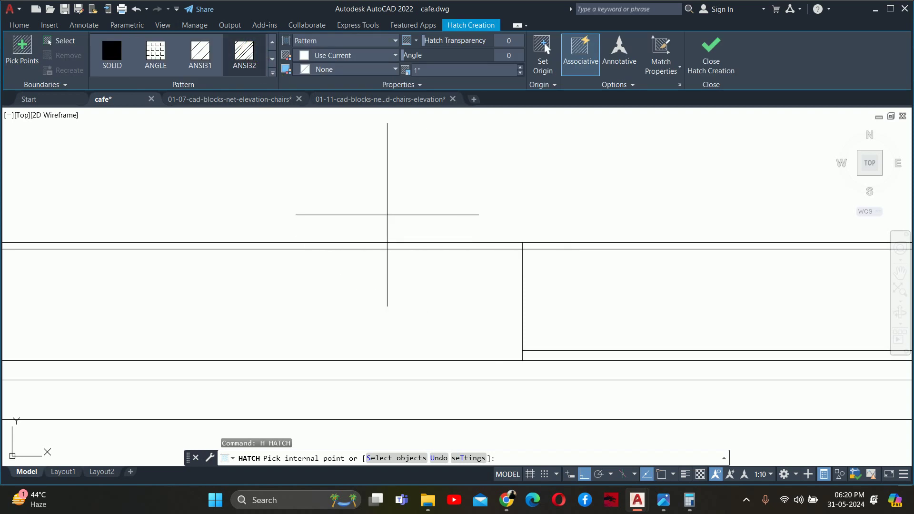
{"action": "scroll", "coordinate": [552, 309], "scroll_direction": "down", "scroll_amount": 3}
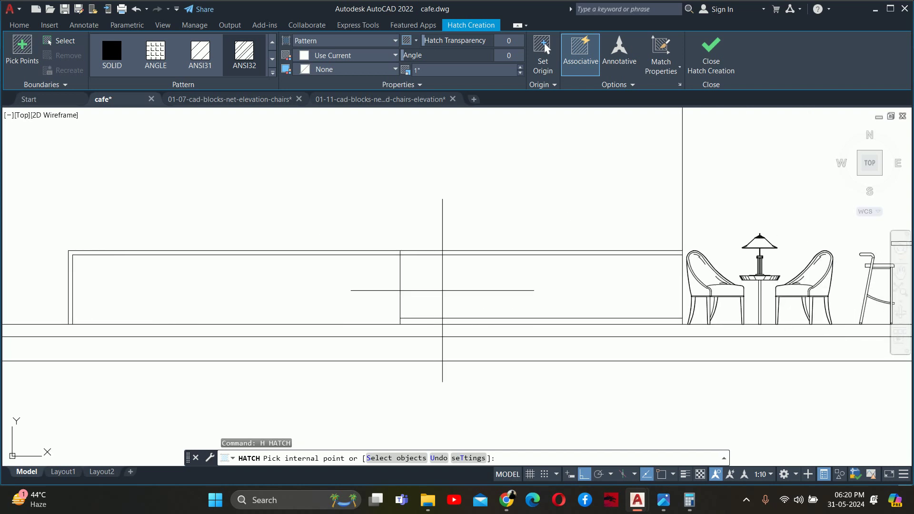
{"action": "left_click", "coordinate": [450, 291]}
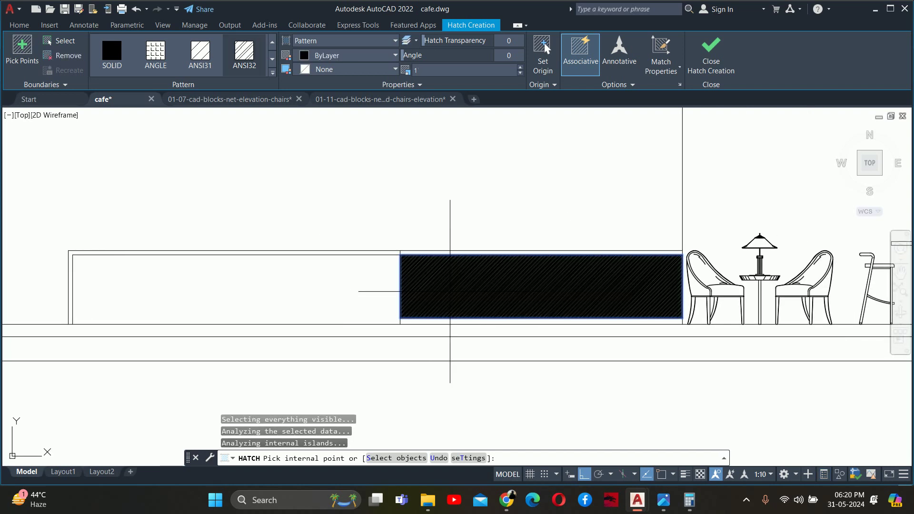
{"action": "left_click", "coordinate": [447, 71]}
{"action": "type", "text": "5"}
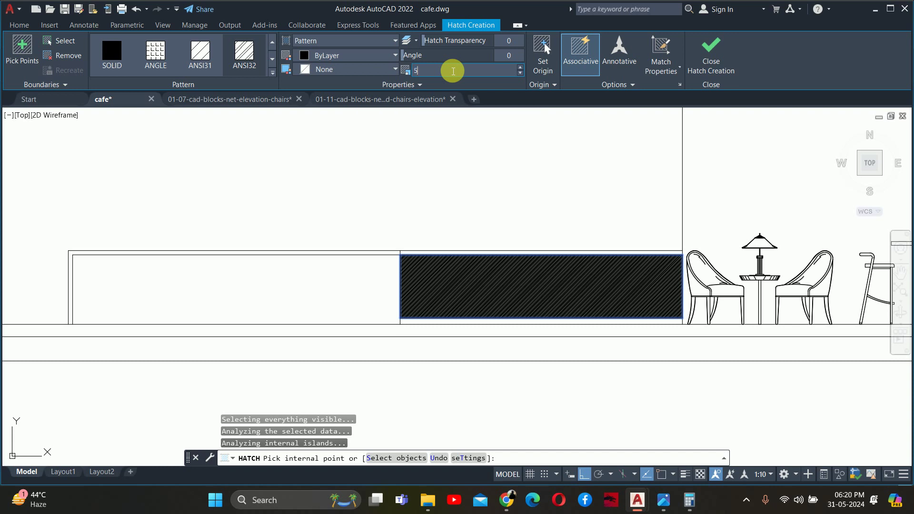
{"action": "key", "text": "Return"}
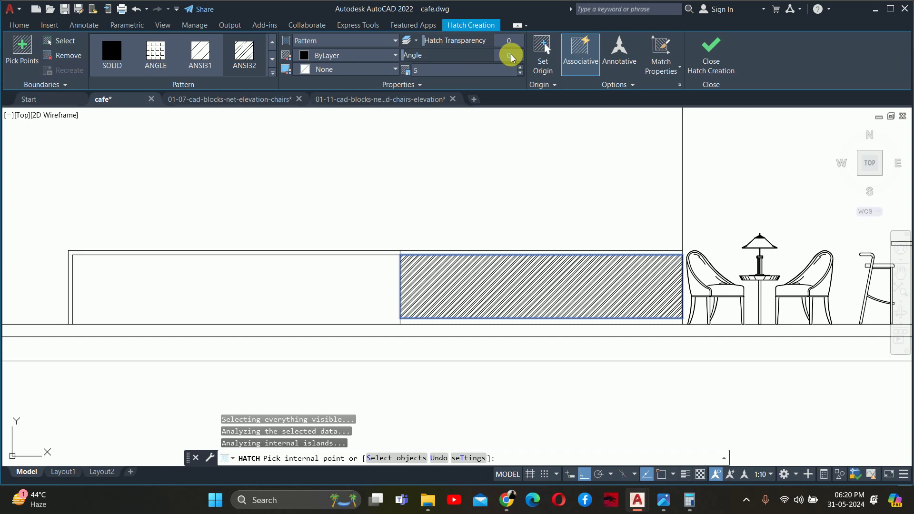
{"action": "type", "text": "45"}
{"action": "key", "text": "Return"}
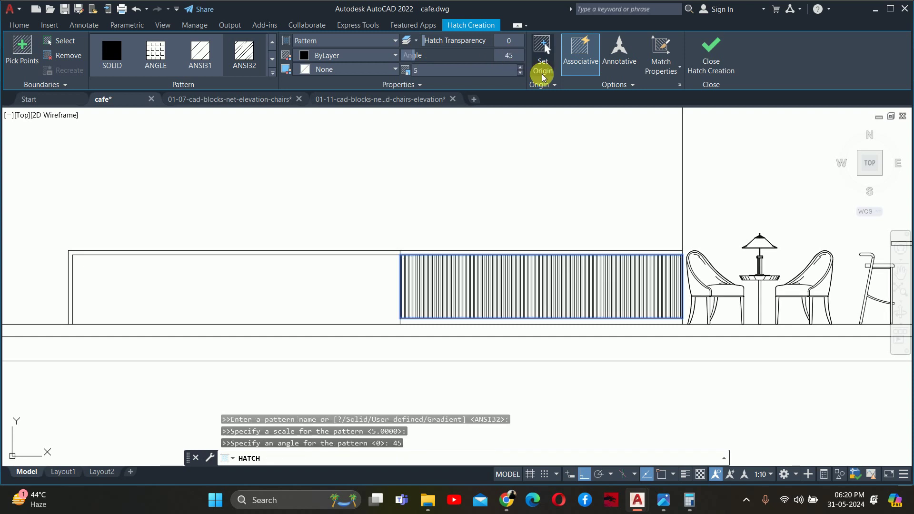
{"action": "scroll", "coordinate": [519, 300], "scroll_direction": "up", "scroll_amount": 2}
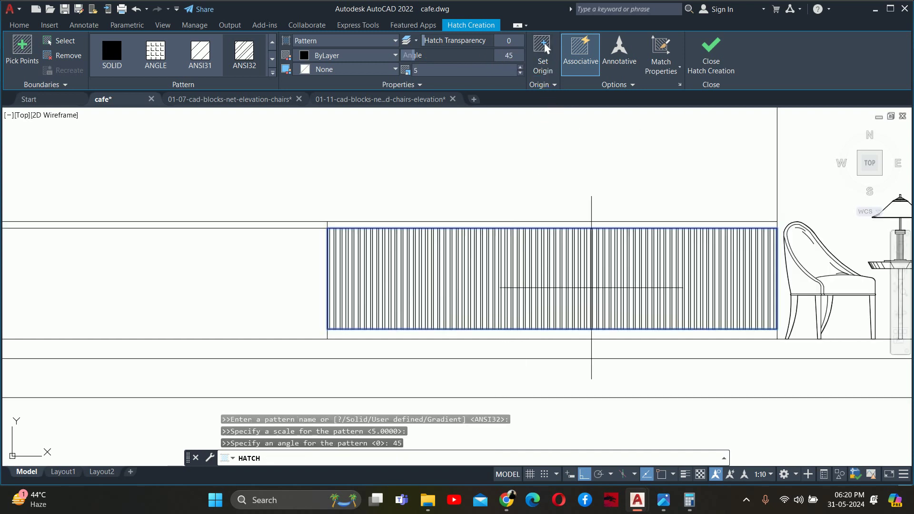
{"action": "left_click", "coordinate": [428, 76]}
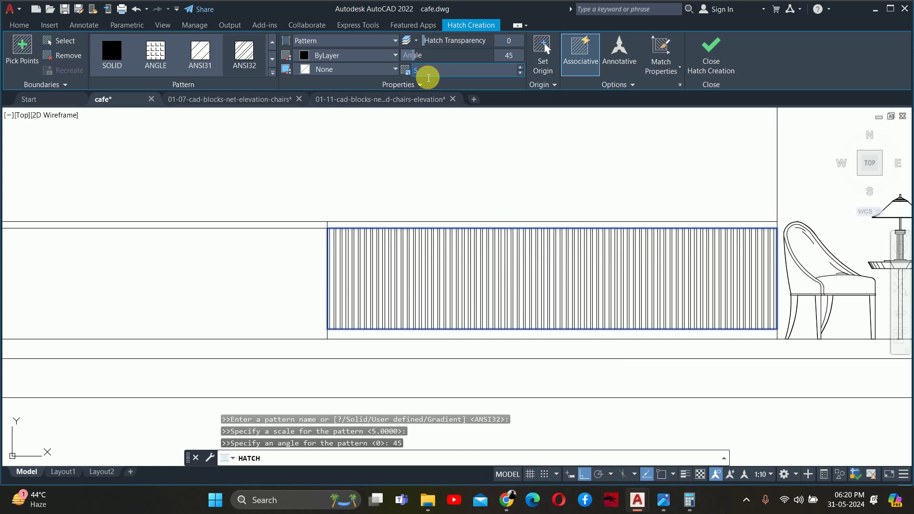
{"action": "key", "text": "BackSpace"}
{"action": "type", "text": "3"}
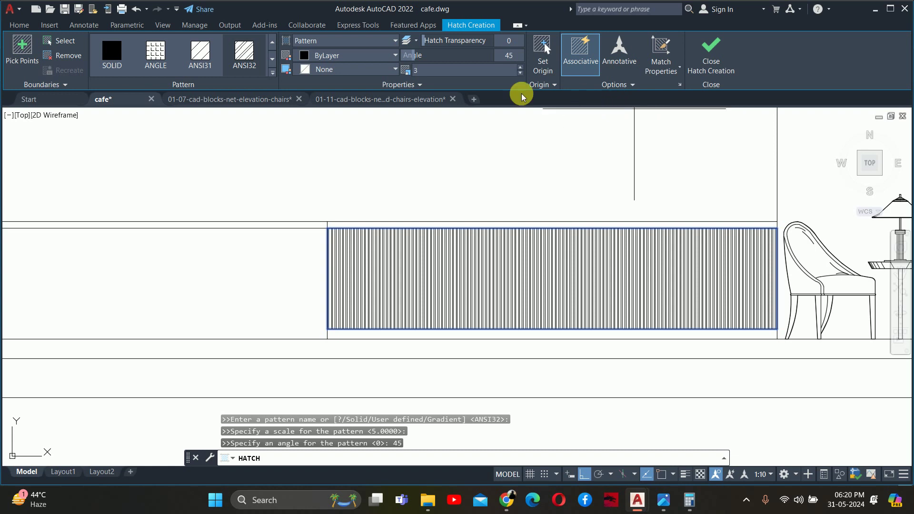
- Set the hatch colour to brown, index colour 32
{"action": "left_click", "coordinate": [342, 56]}
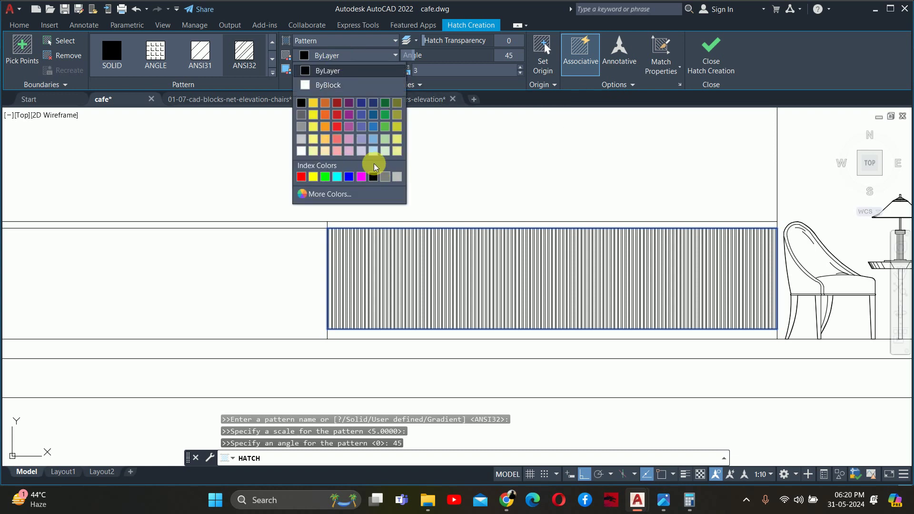
{"action": "left_click", "coordinate": [325, 115]}
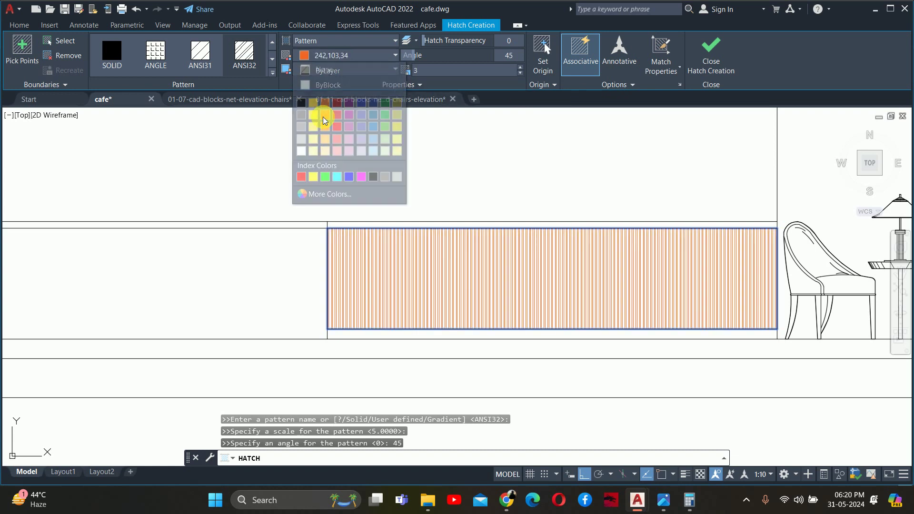
{"action": "left_click", "coordinate": [354, 56]}
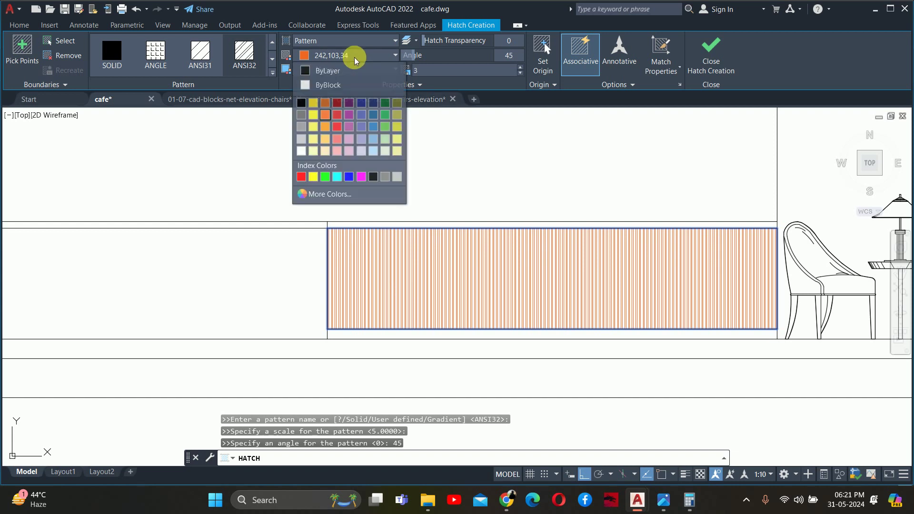
{"action": "left_click", "coordinate": [329, 193]}
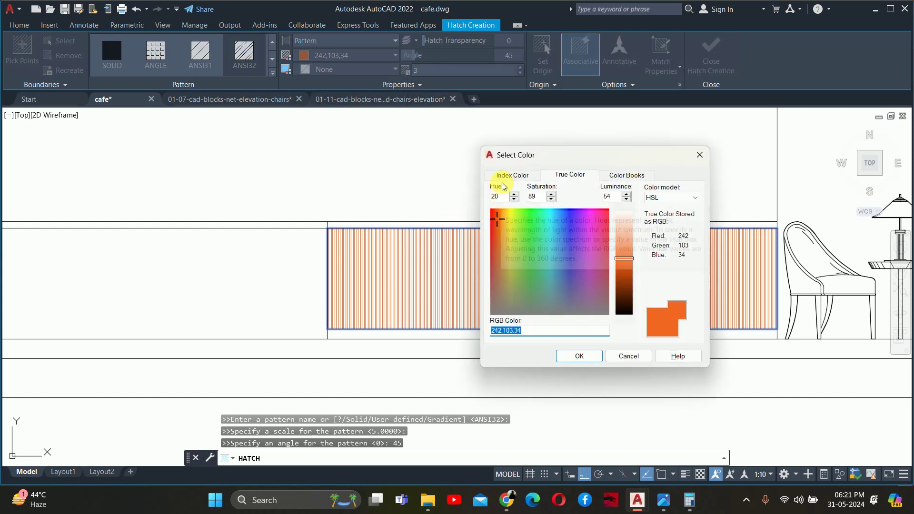
{"action": "left_click", "coordinate": [510, 174]}
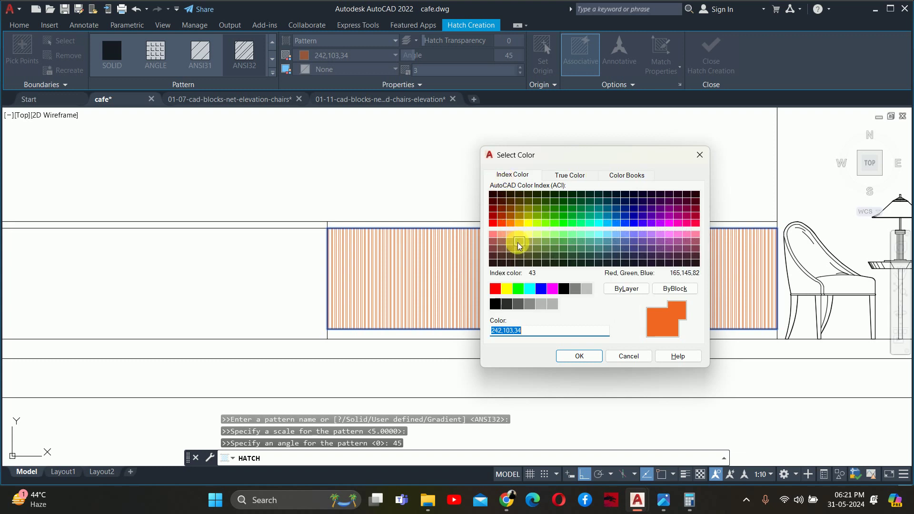
{"action": "left_click", "coordinate": [518, 219]}
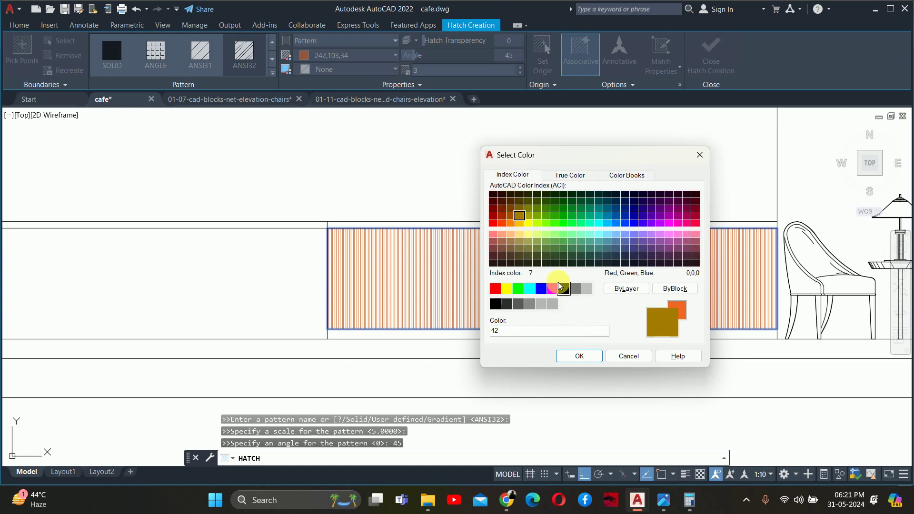
{"action": "left_click", "coordinate": [510, 217]}
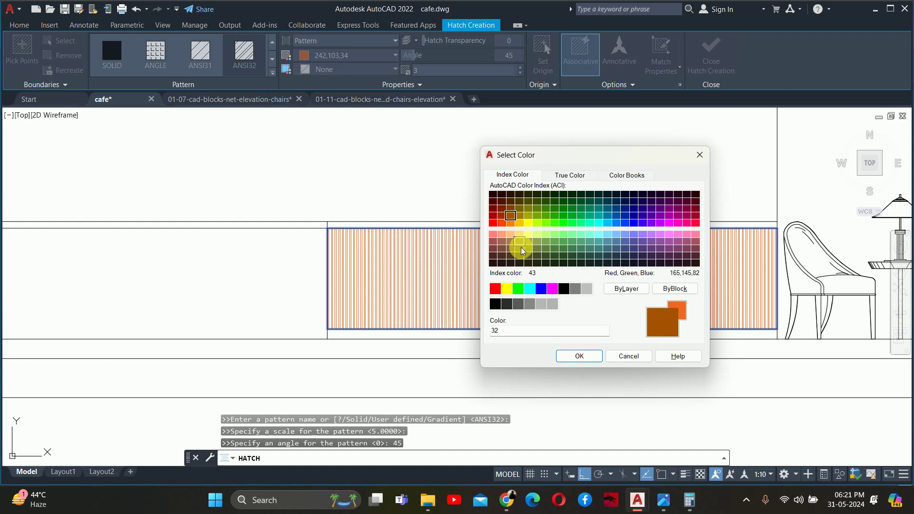
{"action": "left_click", "coordinate": [576, 357]}
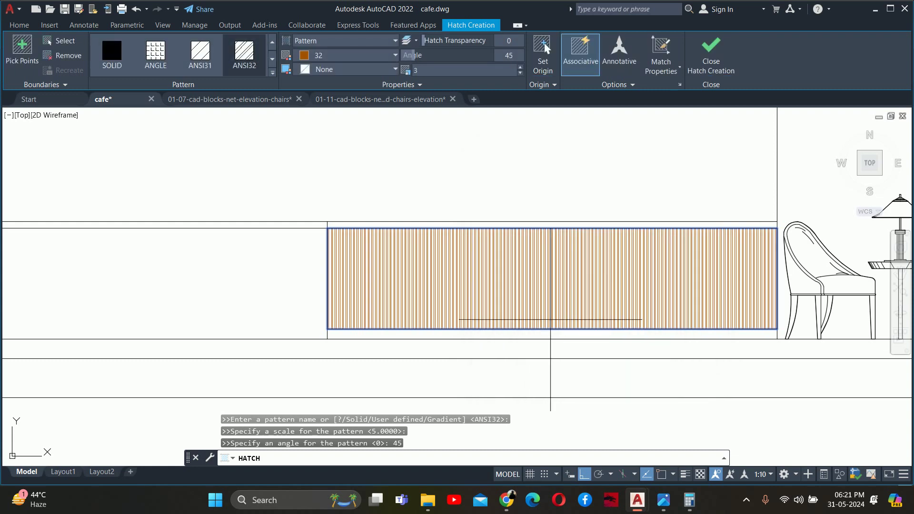
- Commit the hatch, view the whole cafe section, then switch to the chair elevations drawing
{"action": "scroll", "coordinate": [542, 286], "scroll_direction": "down", "scroll_amount": 2}
{"action": "left_click", "coordinate": [721, 58]}
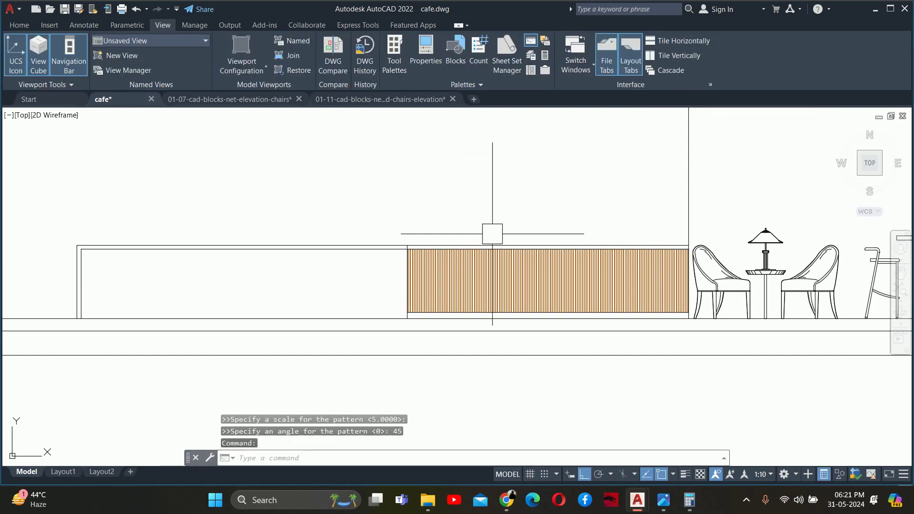
{"action": "scroll", "coordinate": [490, 257], "scroll_direction": "down", "scroll_amount": 5}
{"action": "scroll", "coordinate": [540, 286], "scroll_direction": "up", "scroll_amount": 4}
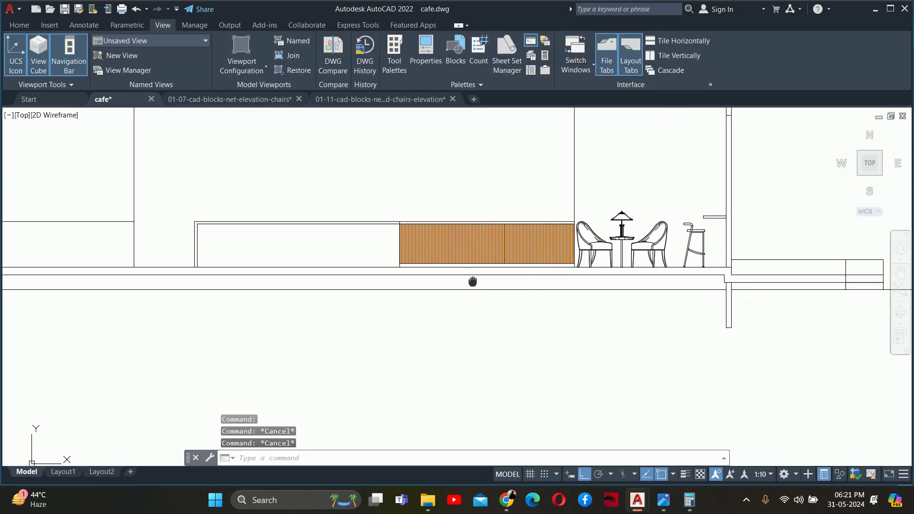
{"action": "scroll", "coordinate": [566, 295], "scroll_direction": "up", "scroll_amount": 4}
{"action": "scroll", "coordinate": [547, 285], "scroll_direction": "up", "scroll_amount": 2}
{"action": "scroll", "coordinate": [540, 281], "scroll_direction": "down", "scroll_amount": 4}
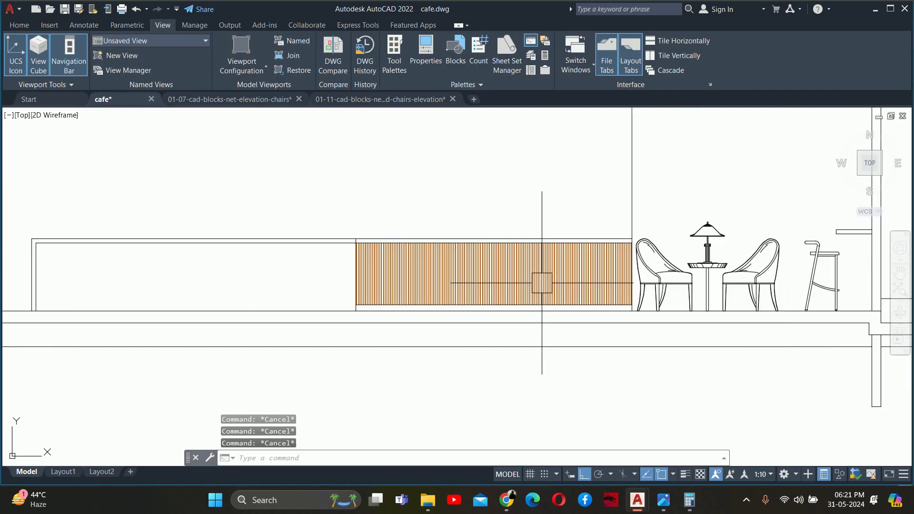
{"action": "middle_click_drag", "start_coordinate": [465, 292], "coordinate": [594, 302]}
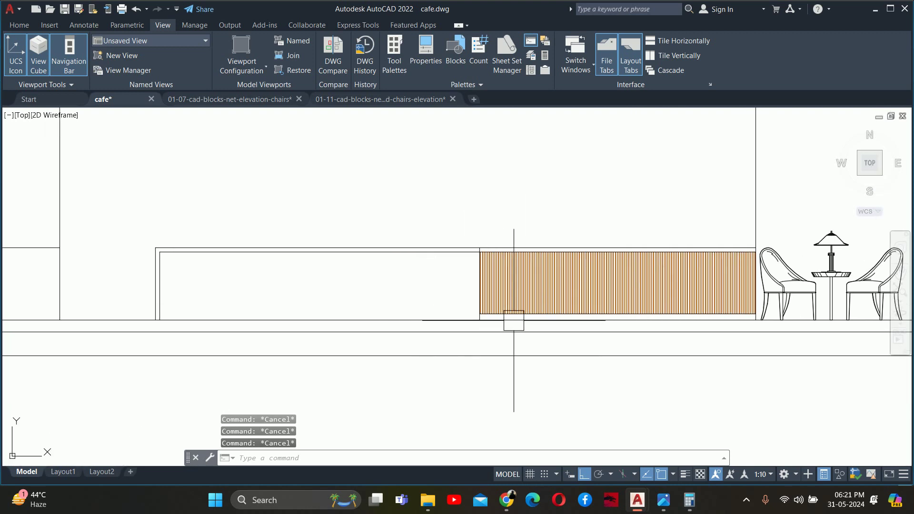
{"action": "scroll", "coordinate": [328, 289], "scroll_direction": "down", "scroll_amount": 4}
{"action": "middle_click_drag", "start_coordinate": [315, 285], "coordinate": [320, 303]}
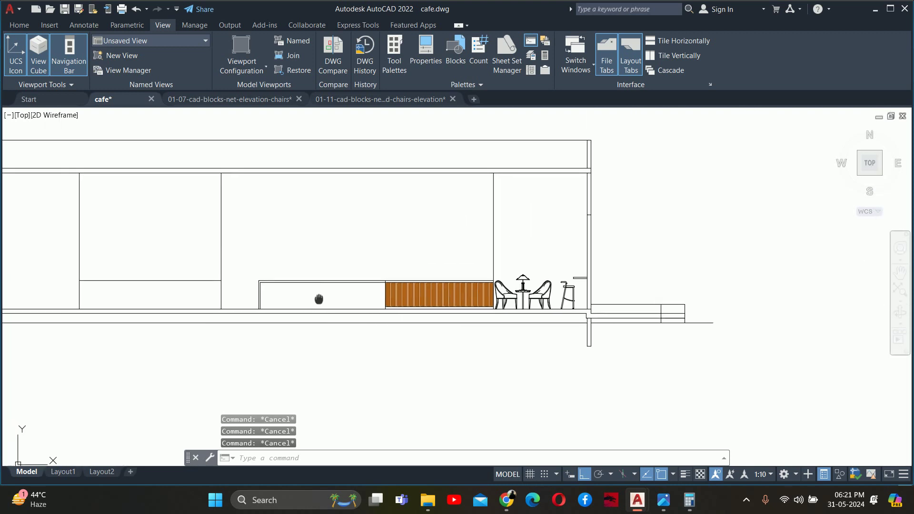
{"action": "left_click", "coordinate": [244, 99]}
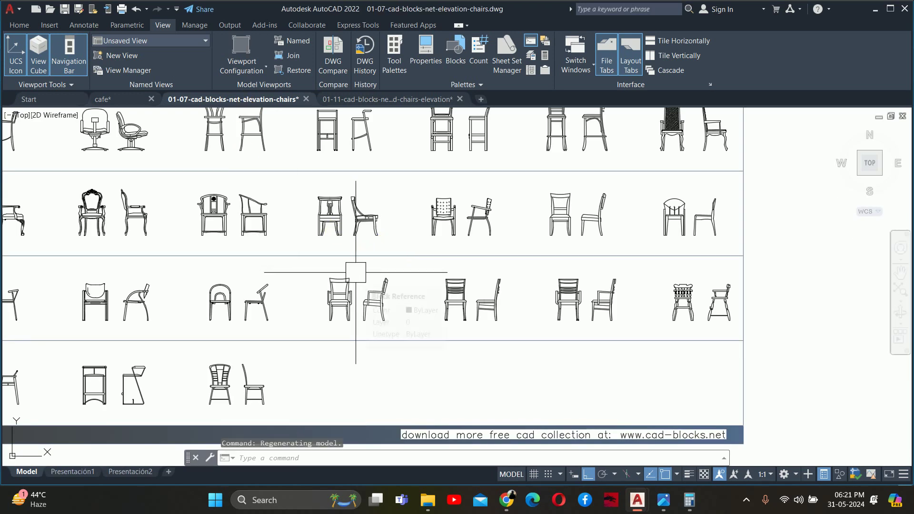
- Pan and zoom around the chair elevations sheet to survey the chairs
{"action": "middle_click_drag", "start_coordinate": [355, 272], "coordinate": [477, 314]}
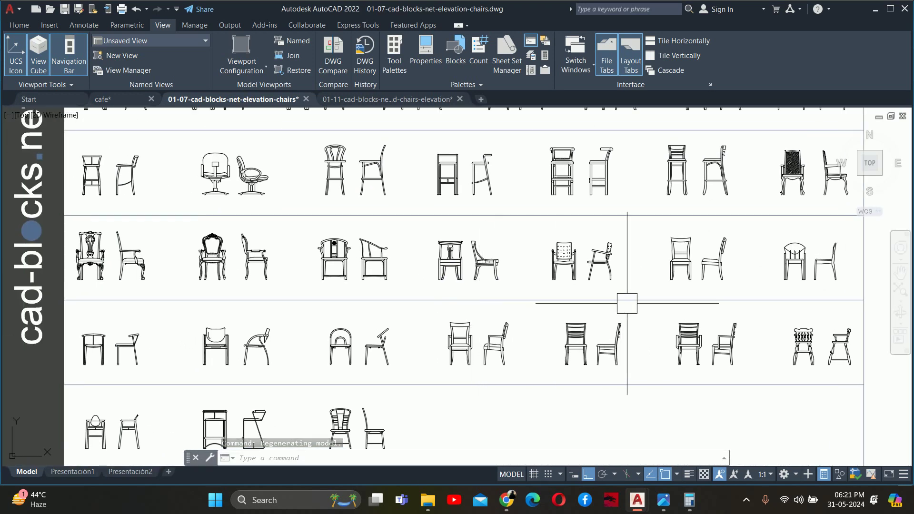
{"action": "scroll", "coordinate": [626, 303], "scroll_direction": "down", "scroll_amount": 4}
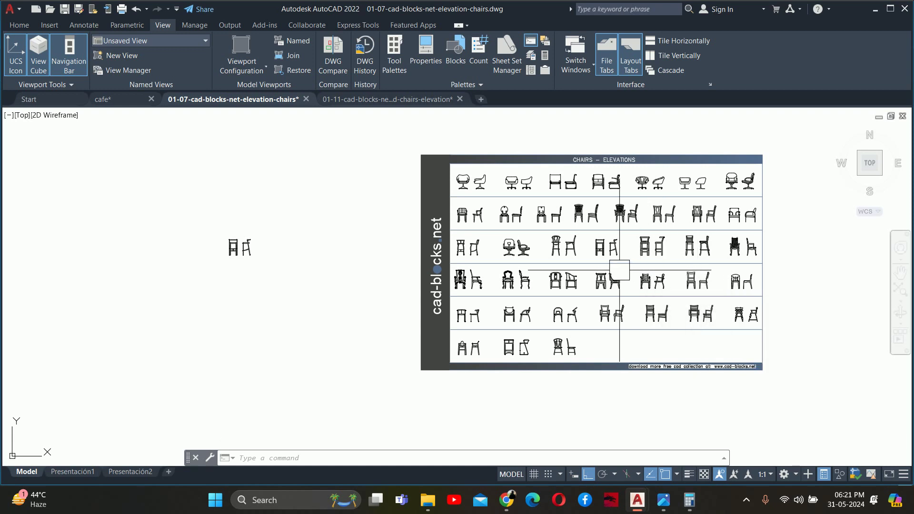
{"action": "scroll", "coordinate": [471, 320], "scroll_direction": "up", "scroll_amount": 3}
{"action": "scroll", "coordinate": [471, 317], "scroll_direction": "up", "scroll_amount": 2}
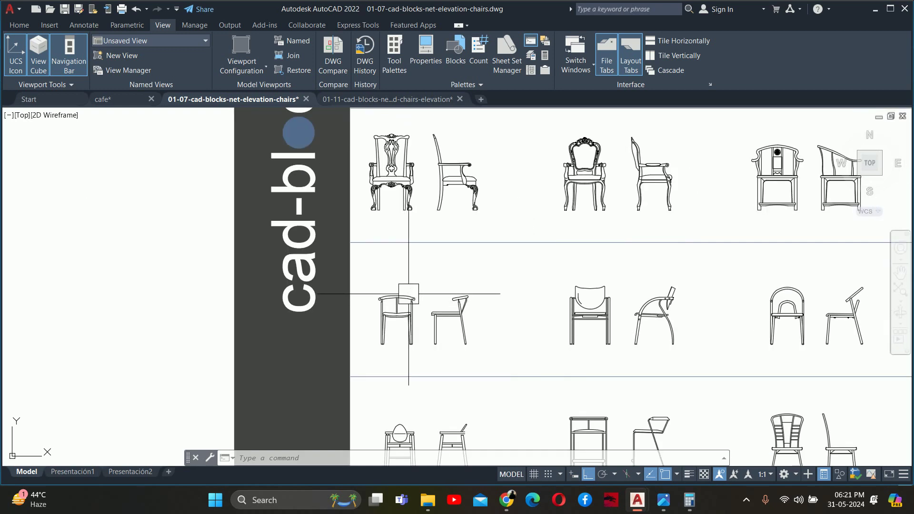
{"action": "middle_click_drag", "start_coordinate": [381, 306], "coordinate": [395, 461]}
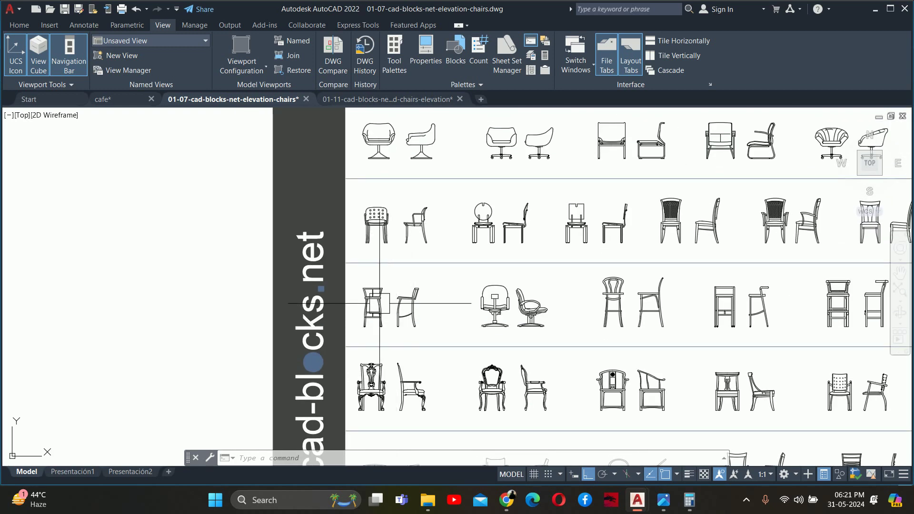
{"action": "scroll", "coordinate": [379, 304], "scroll_direction": "up", "scroll_amount": 3}
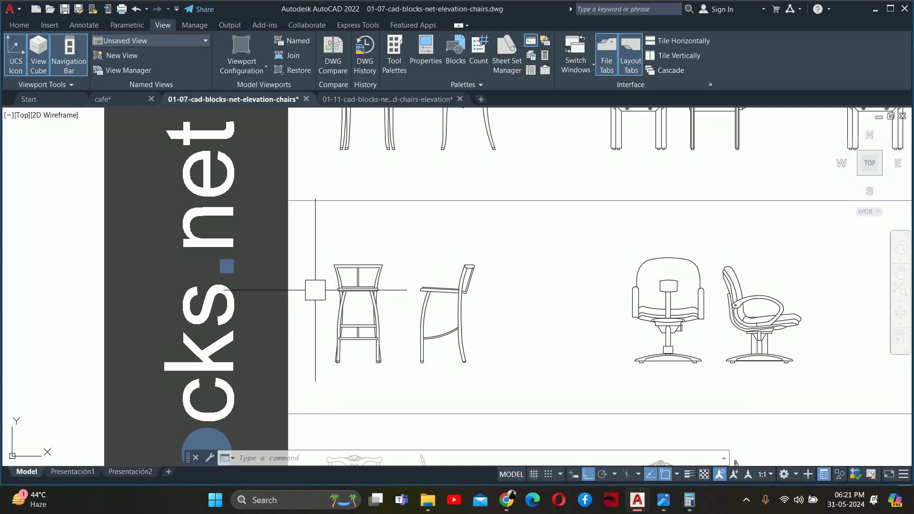
{"action": "scroll", "coordinate": [350, 288], "scroll_direction": "down", "scroll_amount": 2}
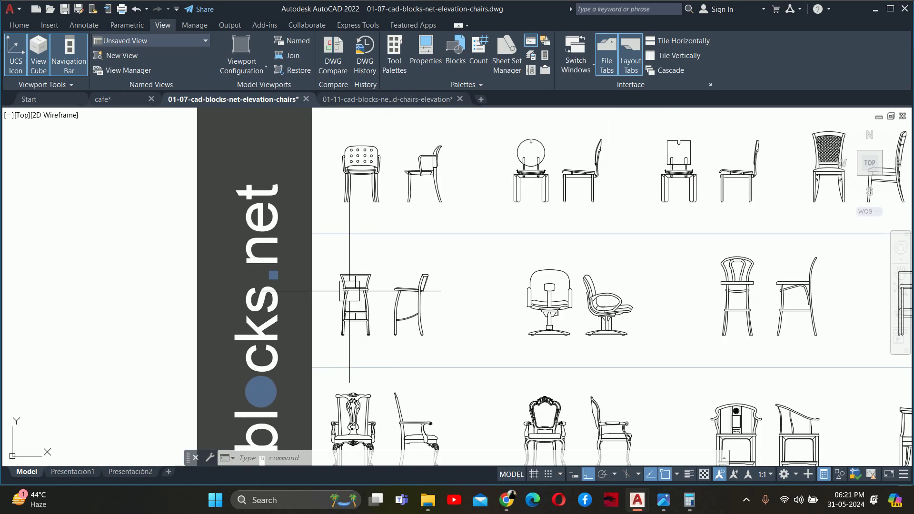
{"action": "scroll", "coordinate": [329, 341], "scroll_direction": "down", "scroll_amount": 2}
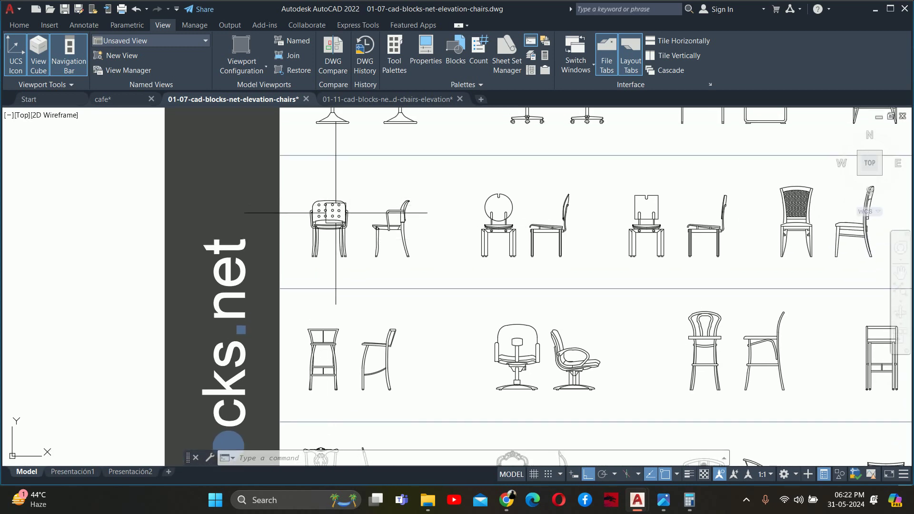
{"action": "middle_click_drag", "start_coordinate": [520, 245], "coordinate": [436, 246]}
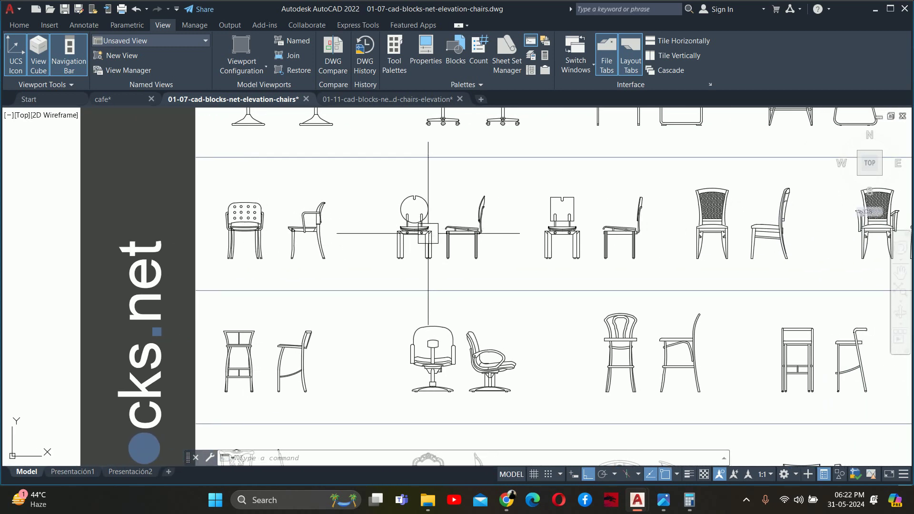
{"action": "scroll", "coordinate": [428, 236], "scroll_direction": "down", "scroll_amount": 2}
{"action": "scroll", "coordinate": [431, 238], "scroll_direction": "down", "scroll_amount": 2}
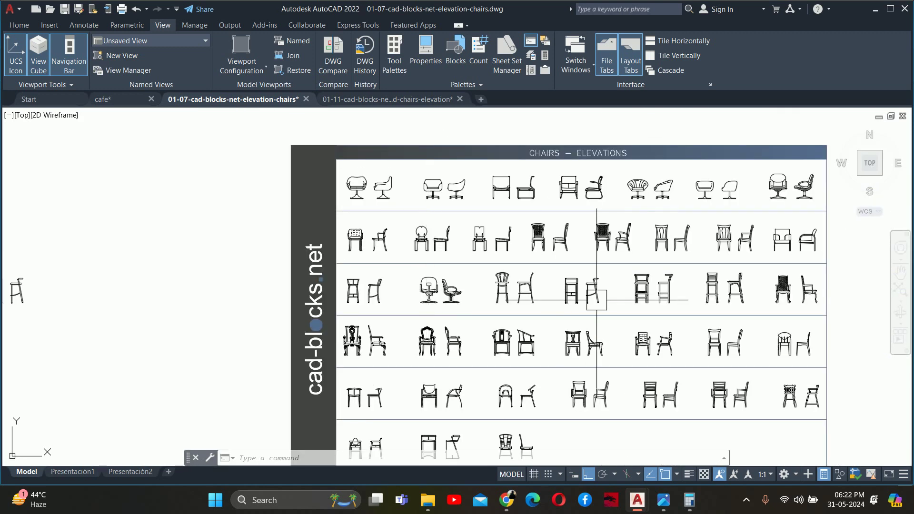
{"action": "middle_click_drag", "start_coordinate": [619, 300], "coordinate": [547, 306]}
- Locate the front-view bar stool and copy it to the clipboard
{"action": "scroll", "coordinate": [638, 345], "scroll_direction": "up", "scroll_amount": 3}
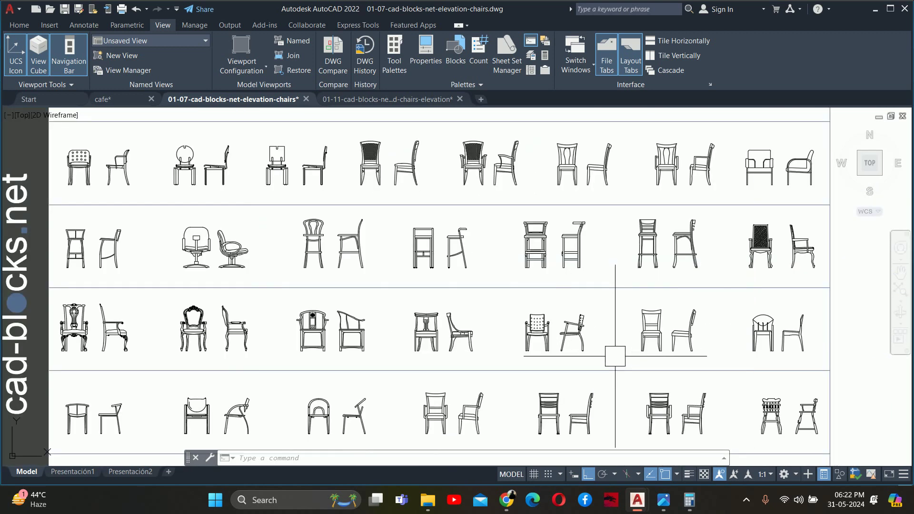
{"action": "middle_click_drag", "start_coordinate": [630, 357], "coordinate": [614, 302]}
{"action": "middle_click_drag", "start_coordinate": [383, 336], "coordinate": [628, 280]}
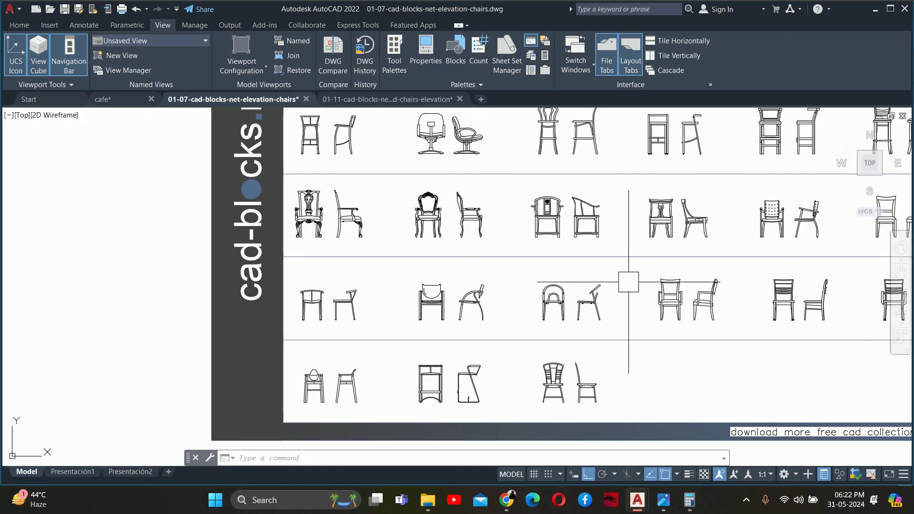
{"action": "scroll", "coordinate": [347, 321], "scroll_direction": "up", "scroll_amount": 3}
{"action": "middle_click_drag", "start_coordinate": [339, 346], "coordinate": [351, 295]}
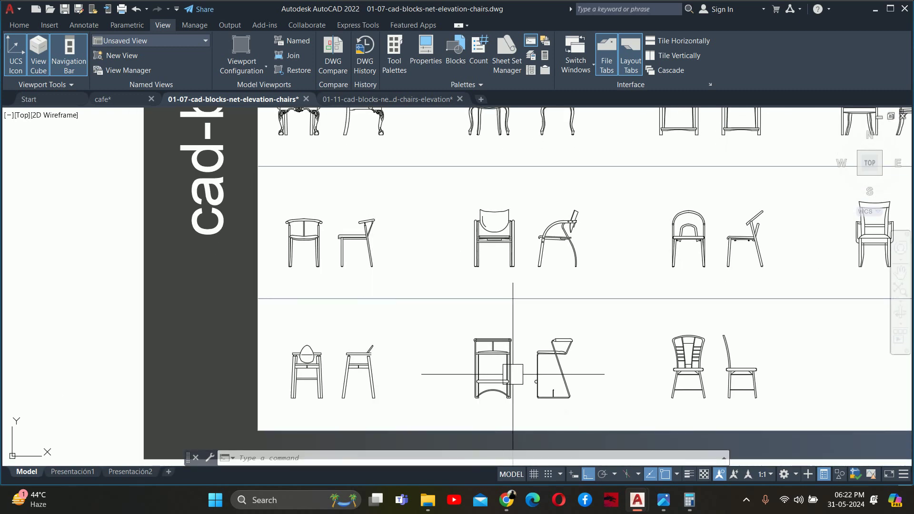
{"action": "middle_click_drag", "start_coordinate": [510, 377], "coordinate": [474, 349]}
{"action": "left_click", "coordinate": [470, 341]}
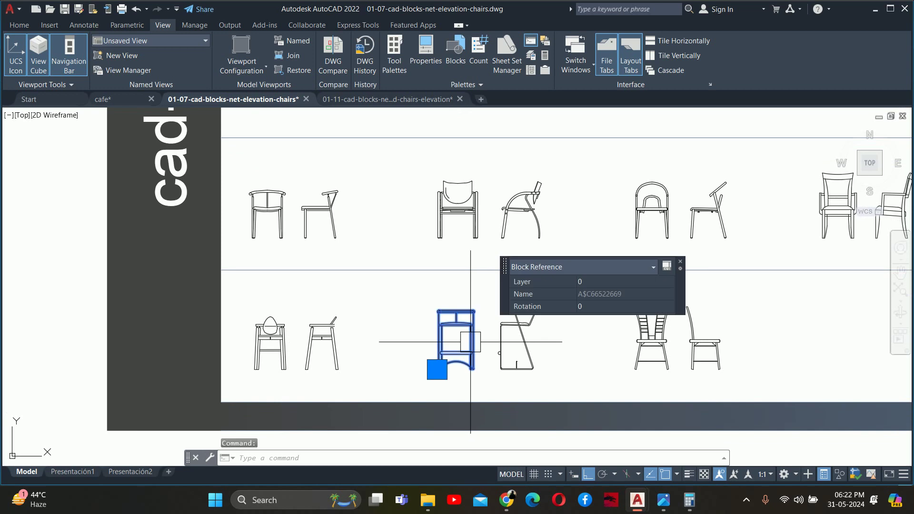
{"action": "key", "text": "ctrl+c"}
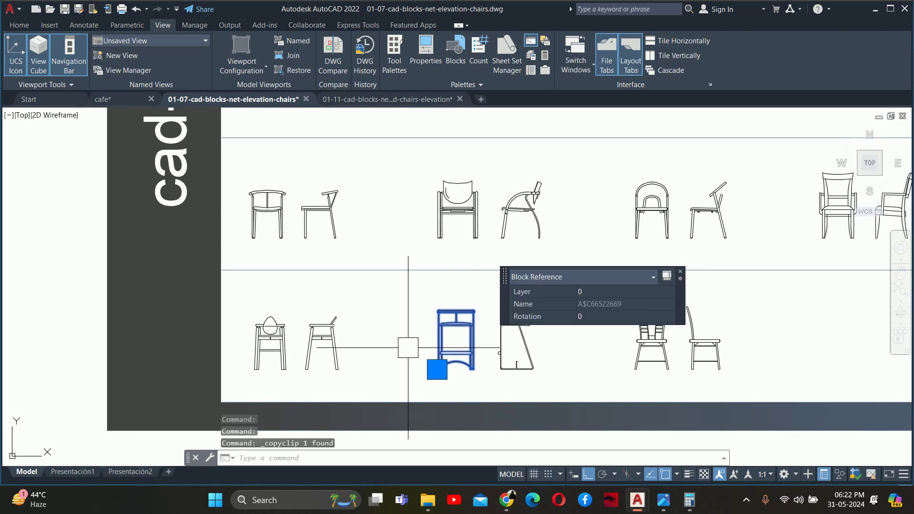
- Paste the bar stool at the counter's left end in the cafe drawing
{"action": "left_click", "coordinate": [99, 99]}
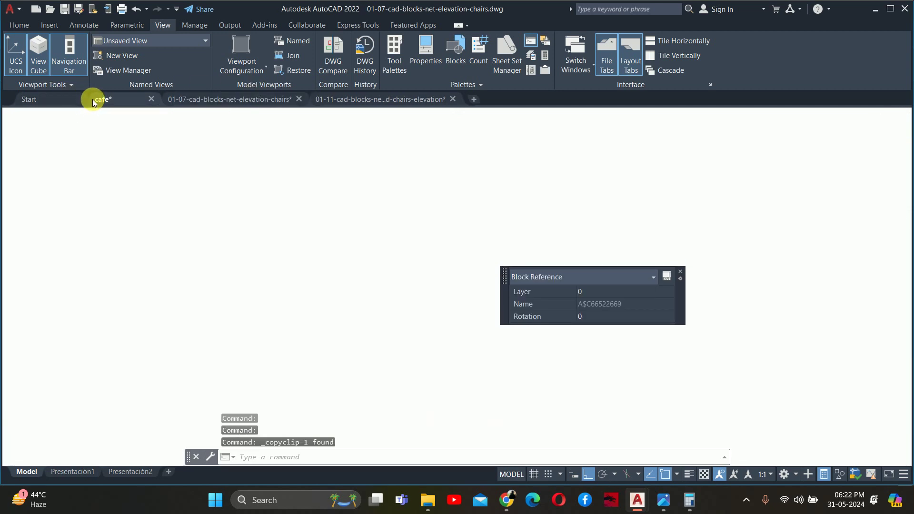
{"action": "scroll", "coordinate": [350, 324], "scroll_direction": "up", "scroll_amount": 2}
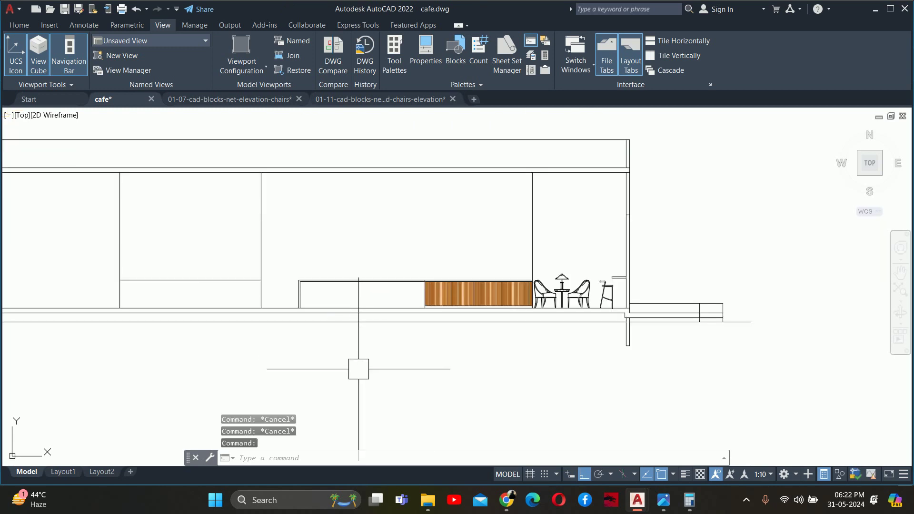
{"action": "key", "text": "ctrl+v"}
{"action": "scroll", "coordinate": [302, 304], "scroll_direction": "up", "scroll_amount": 5}
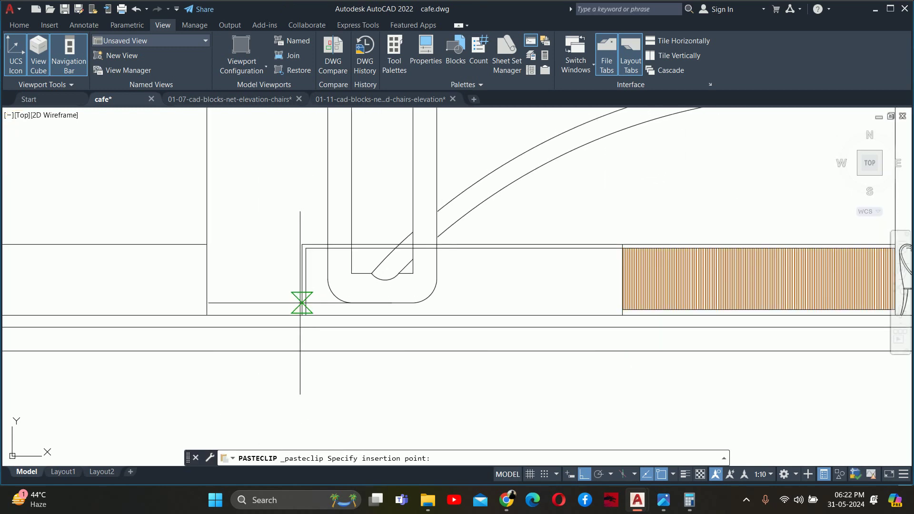
{"action": "left_click", "coordinate": [300, 312]}
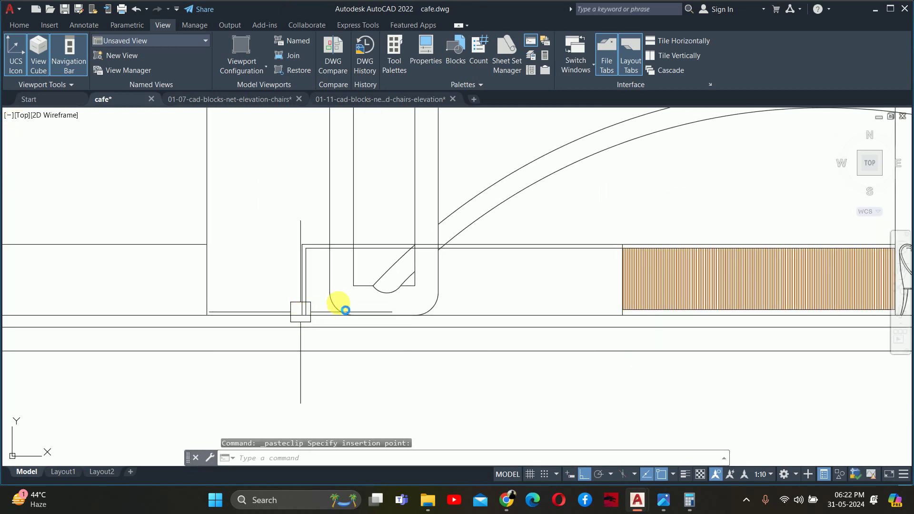
- Scale the stool by 0.03937 from its lower-left corner
{"action": "type", "text": "sc"}
{"action": "key", "text": "Return"}
{"action": "left_click", "coordinate": [329, 292]}
{"action": "key", "text": "Return"}
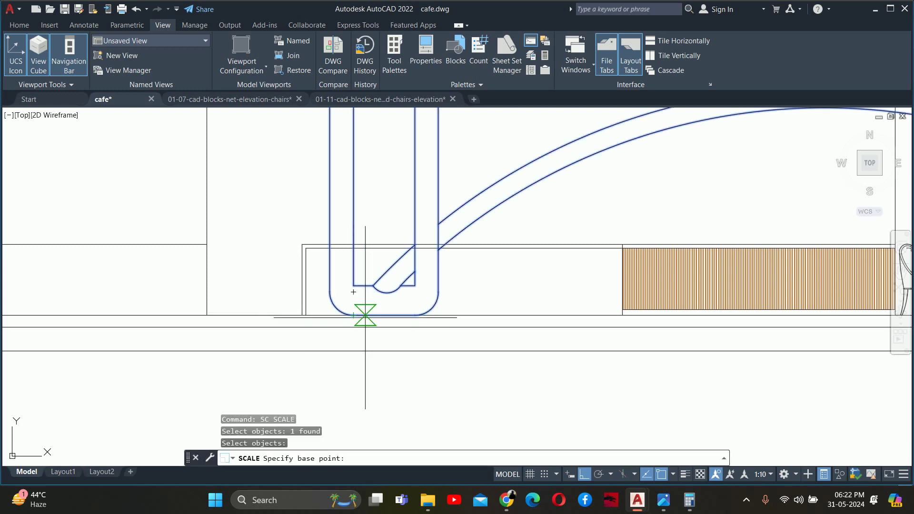
{"action": "left_click", "coordinate": [302, 315]}
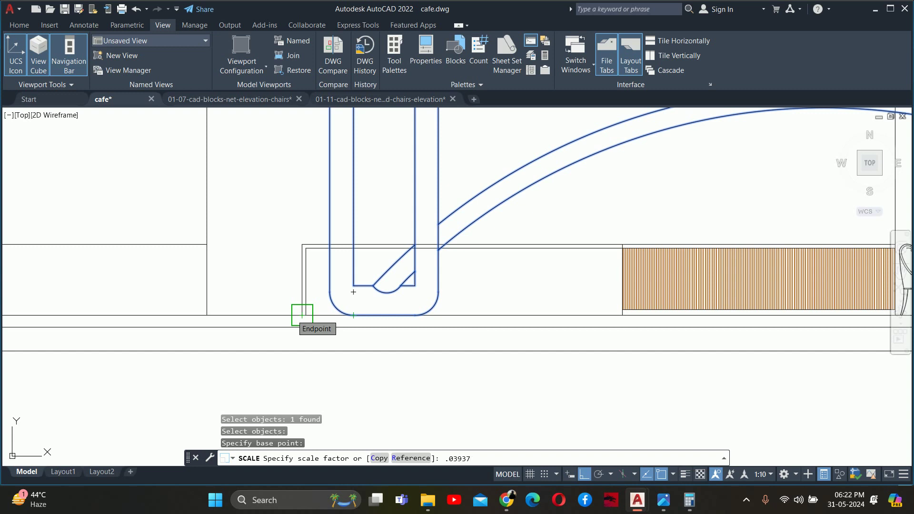
{"action": "key", "text": "Return"}
{"action": "key", "text": "Escape"}
{"action": "key", "text": "Escape"}
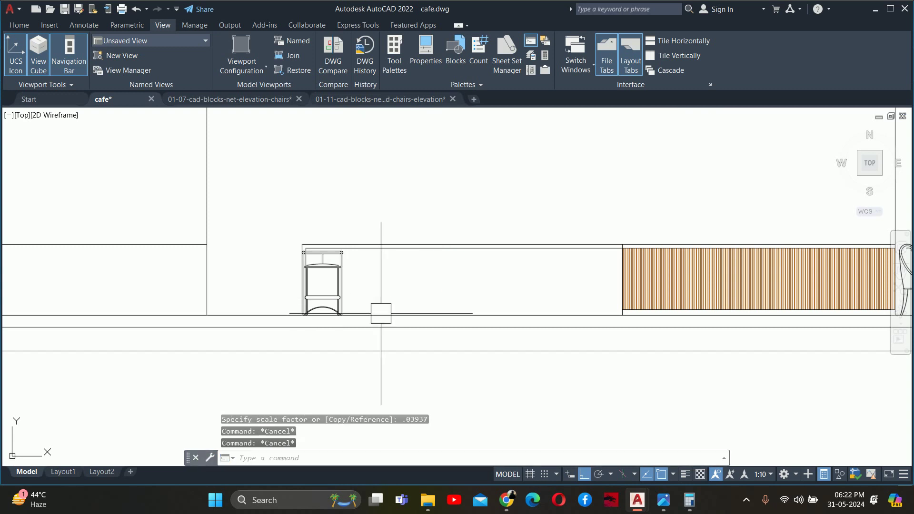
{"action": "key", "text": "Escape"}
{"action": "key", "text": "Return"}
{"action": "key", "text": "Escape"}
{"action": "scroll", "coordinate": [319, 281], "scroll_direction": "down", "scroll_amount": 3}
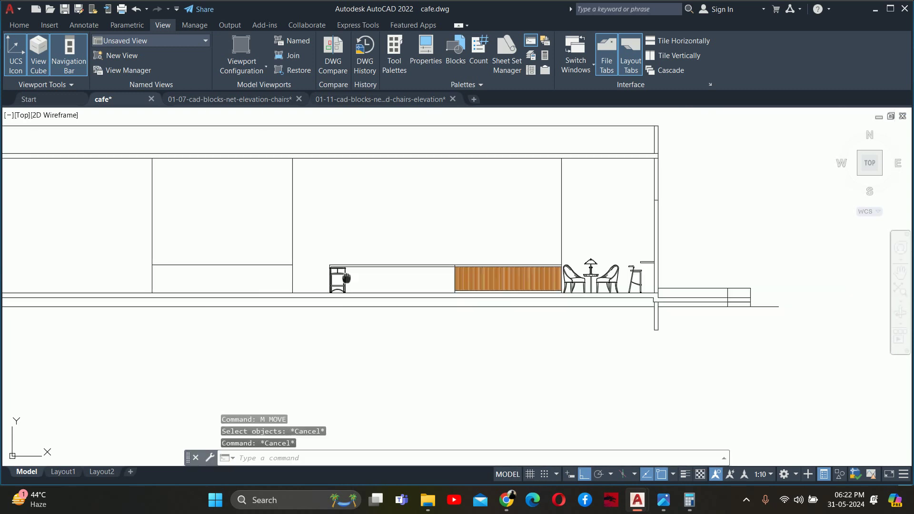
{"action": "middle_click_drag", "start_coordinate": [337, 282], "coordinate": [336, 327]}
- Draw vertical construction lines (XL, V) through each stool centre in the cafe plan
{"action": "type", "text": "xl"}
{"action": "key", "text": "Return"}
{"action": "type", "text": "v"}
{"action": "key", "text": "Return"}
{"action": "scroll", "coordinate": [336, 285], "scroll_direction": "down", "scroll_amount": 3}
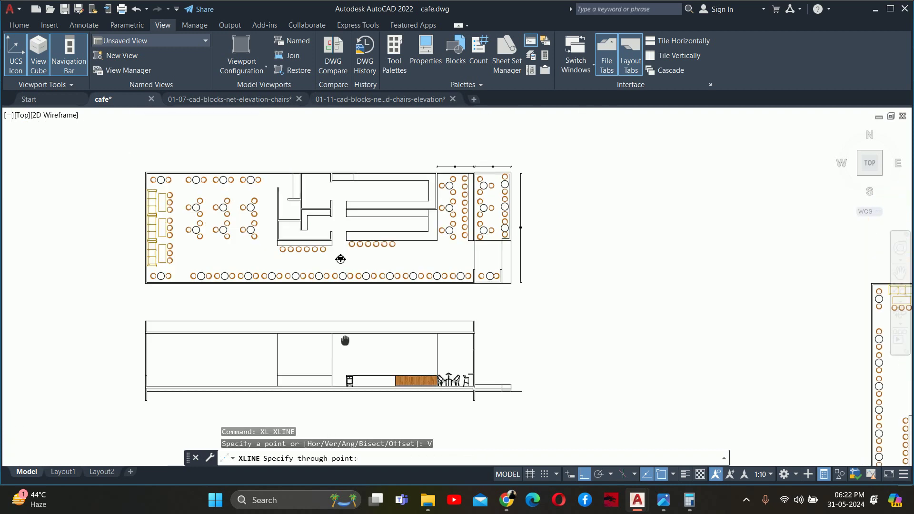
{"action": "scroll", "coordinate": [337, 280], "scroll_direction": "up", "scroll_amount": 3}
{"action": "scroll", "coordinate": [357, 286], "scroll_direction": "up", "scroll_amount": 2}
{"action": "scroll", "coordinate": [360, 281], "scroll_direction": "up", "scroll_amount": 4}
{"action": "left_click", "coordinate": [391, 256]}
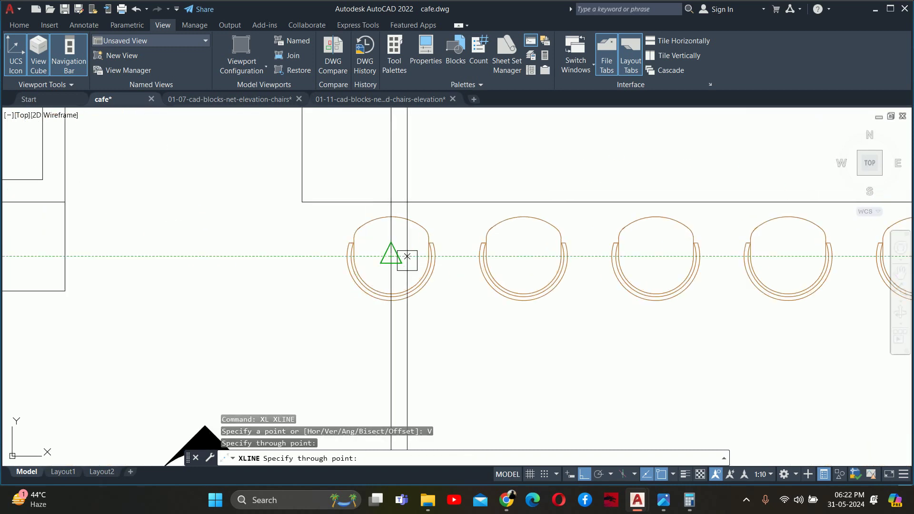
{"action": "left_click", "coordinate": [523, 256]}
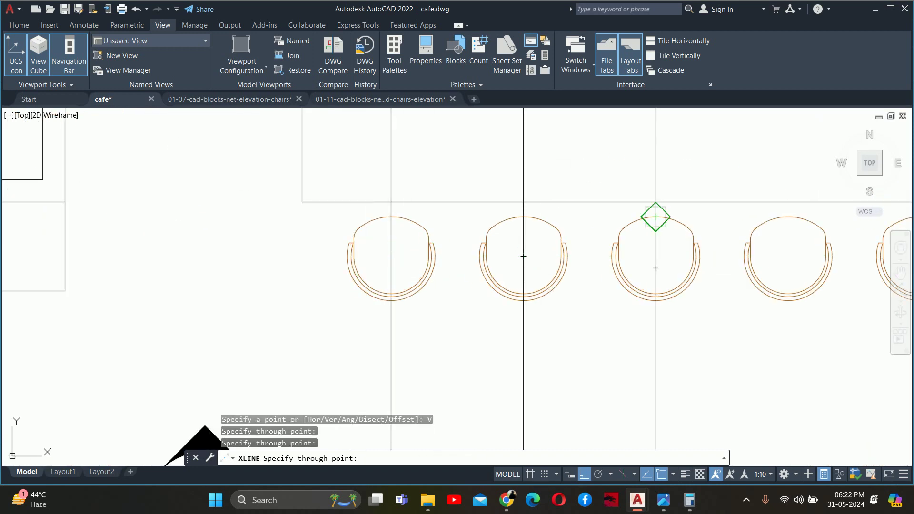
{"action": "left_click", "coordinate": [655, 257]}
{"action": "middle_click_drag", "start_coordinate": [762, 255], "coordinate": [389, 296]}
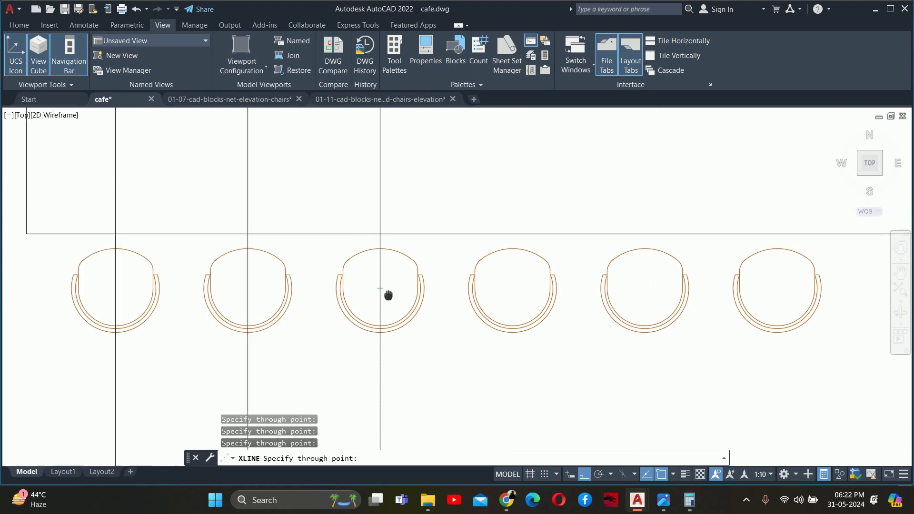
{"action": "left_click", "coordinate": [414, 257]}
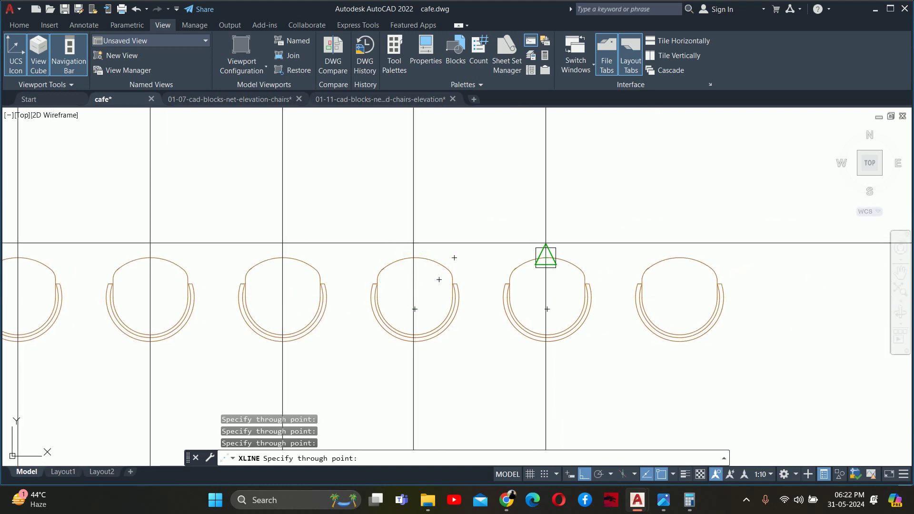
{"action": "left_click", "coordinate": [546, 257]}
- Add the last vertical construction line through the sixth stool position
{"action": "left_click", "coordinate": [679, 309]}
{"action": "key", "text": "Escape"}
{"action": "scroll", "coordinate": [316, 360], "scroll_direction": "down", "scroll_amount": 5}
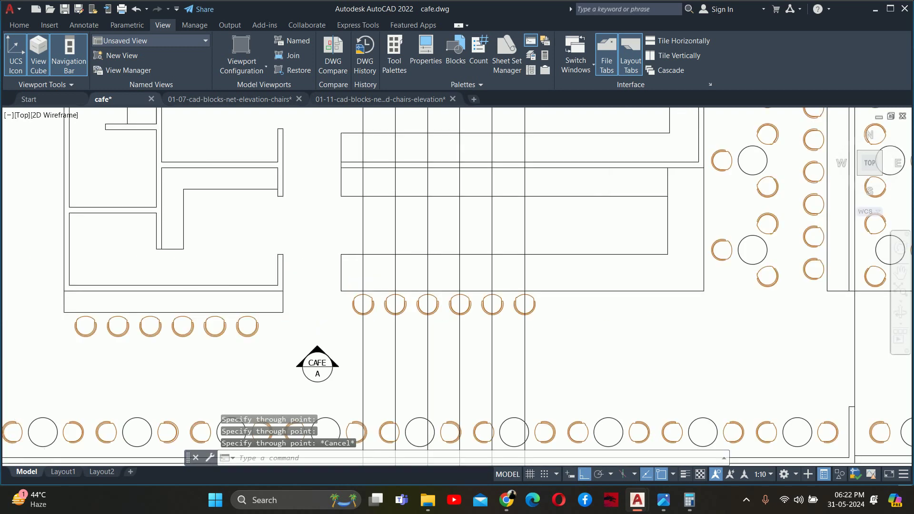
{"action": "scroll", "coordinate": [414, 343], "scroll_direction": "down", "scroll_amount": 3}
{"action": "middle_click_drag", "start_coordinate": [414, 288], "coordinate": [419, 218]}
{"action": "key", "text": "Escape"}
{"action": "key", "text": "Escape"}
{"action": "scroll", "coordinate": [428, 336], "scroll_direction": "up", "scroll_amount": 10}
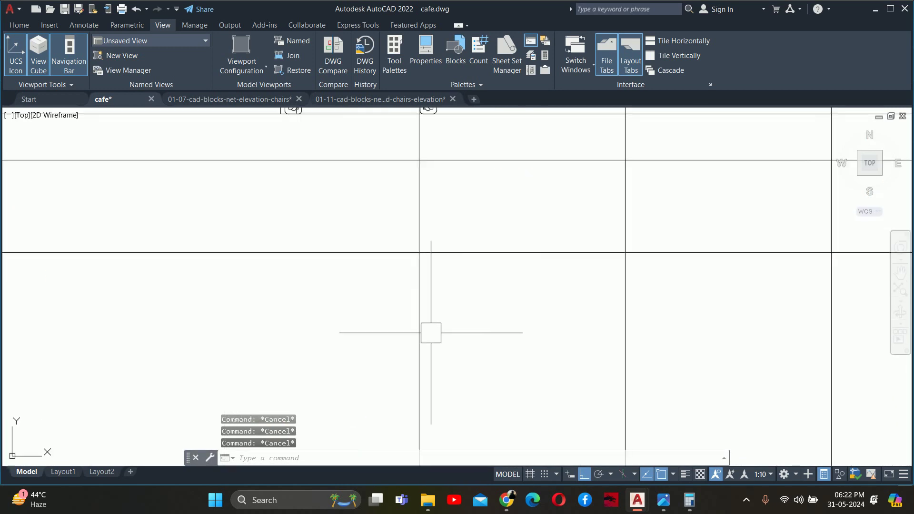
{"action": "scroll", "coordinate": [408, 387], "scroll_direction": "down", "scroll_amount": 3}
{"action": "scroll", "coordinate": [405, 382], "scroll_direction": "up", "scroll_amount": 2}
- Move the elevation bar stool onto the first construction line, based at its footrest midpoint
{"action": "type", "text": "m"}
{"action": "key", "text": "Return"}
{"action": "left_click", "coordinate": [388, 245]}
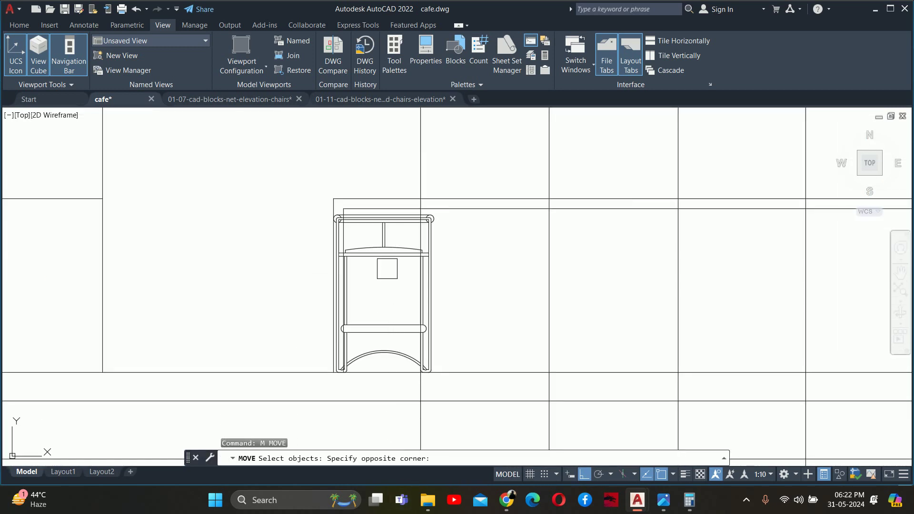
{"action": "left_click", "coordinate": [374, 265]}
{"action": "key", "text": "Return"}
{"action": "scroll", "coordinate": [372, 334], "scroll_direction": "up", "scroll_amount": 4}
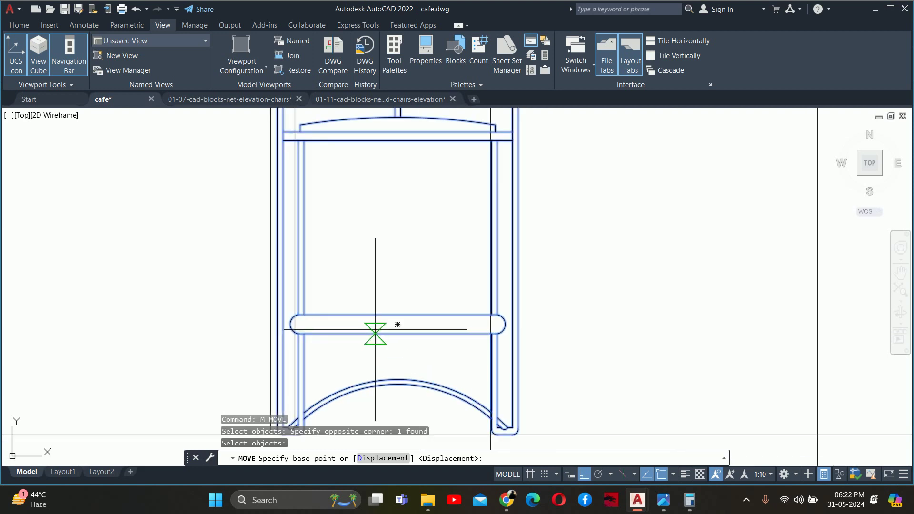
{"action": "left_click", "coordinate": [397, 324]}
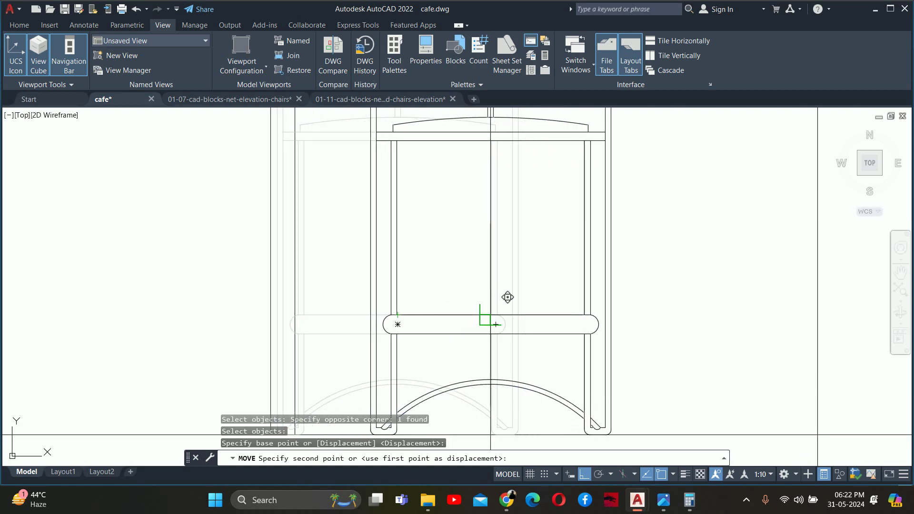
{"action": "key", "text": "Escape"}
{"action": "key", "text": "Escape"}
{"action": "scroll", "coordinate": [452, 363], "scroll_direction": "down", "scroll_amount": 6}
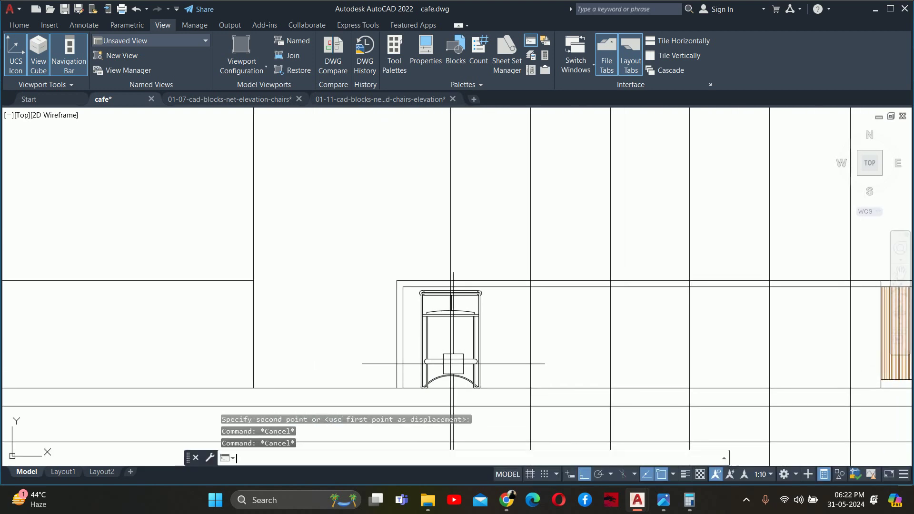
- Copy the stool with multiple mode, placing the first copy on the next construction line
{"action": "type", "text": "co"}
{"action": "key", "text": "Return"}
{"action": "left_click", "coordinate": [452, 363]}
{"action": "key", "text": "Return"}
{"action": "scroll", "coordinate": [452, 364], "scroll_direction": "up", "scroll_amount": 3}
{"action": "scroll", "coordinate": [452, 364], "scroll_direction": "up", "scroll_amount": 2}
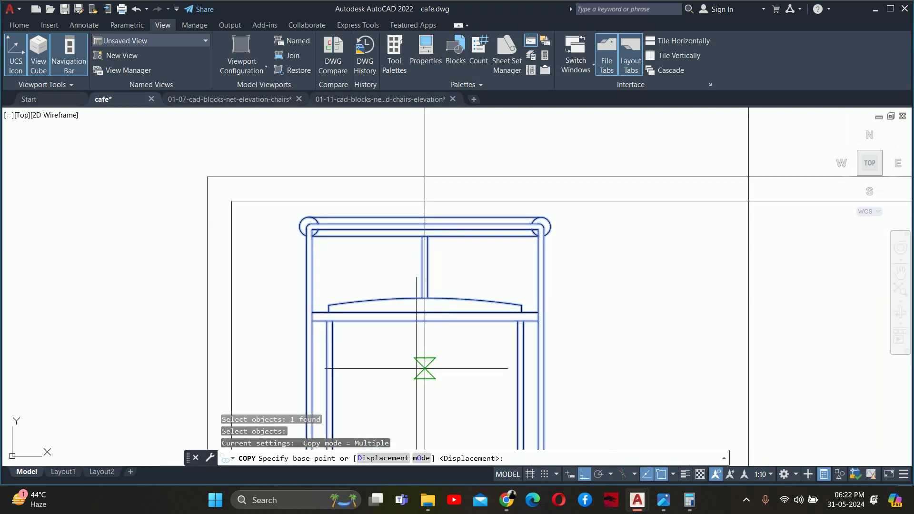
{"action": "left_click", "coordinate": [424, 375]}
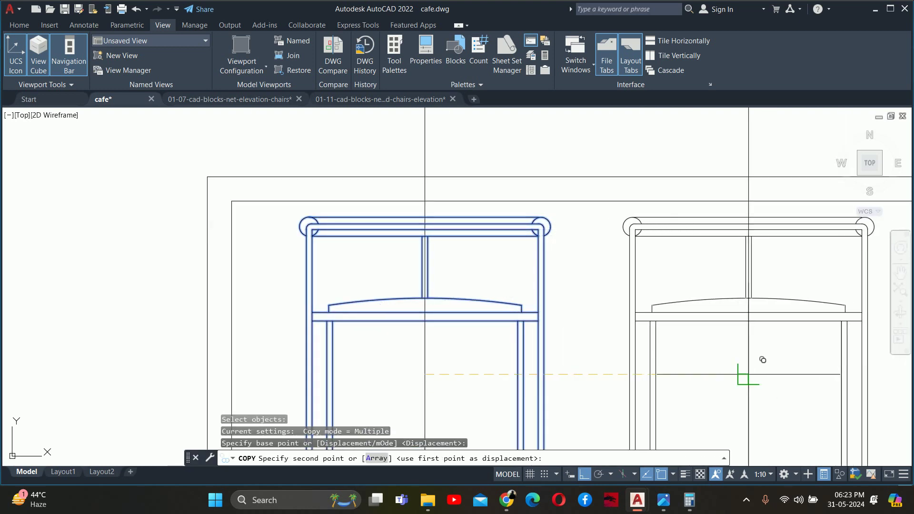
{"action": "left_click", "coordinate": [747, 362]}
- Place further stool copies on the third, fourth and fifth construction lines
{"action": "scroll", "coordinate": [734, 376], "scroll_direction": "down", "scroll_amount": 2}
{"action": "middle_click_drag", "start_coordinate": [734, 376], "coordinate": [142, 374]}
{"action": "left_click", "coordinate": [346, 362]}
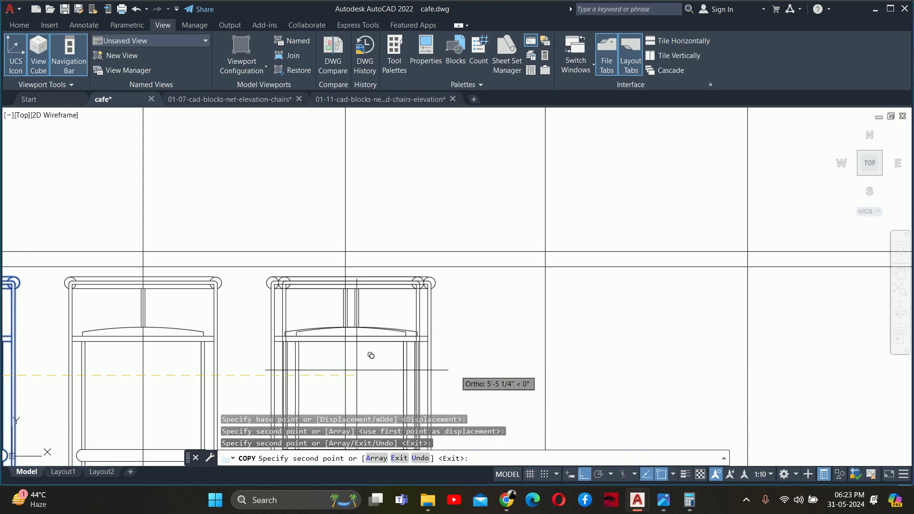
{"action": "left_click", "coordinate": [545, 362]}
{"action": "middle_click_drag", "start_coordinate": [736, 378], "coordinate": [417, 356]}
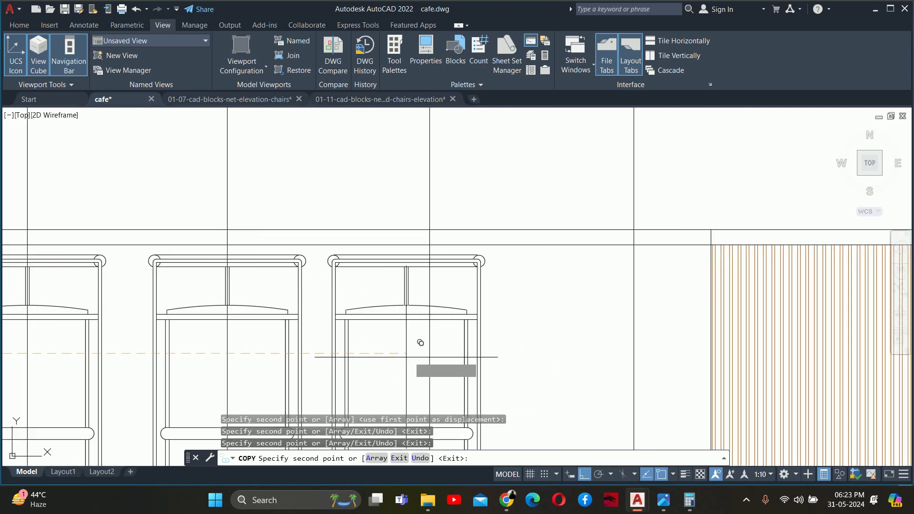
{"action": "left_click", "coordinate": [443, 342]}
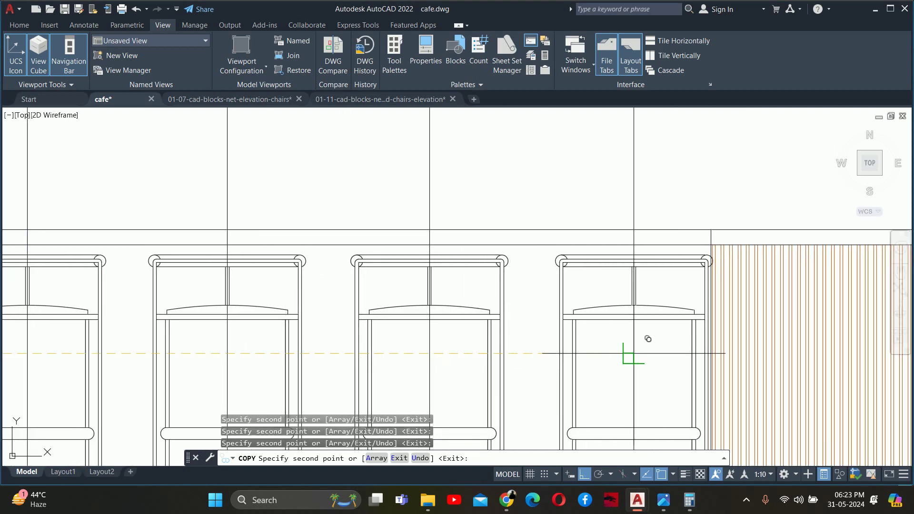
{"action": "key", "text": "Escape"}
{"action": "key", "text": "Escape"}
{"action": "scroll", "coordinate": [634, 356], "scroll_direction": "down", "scroll_amount": 3}
{"action": "scroll", "coordinate": [637, 355], "scroll_direction": "down", "scroll_amount": 2}
- Window-select and delete the six vertical construction lines
{"action": "left_click", "coordinate": [686, 276]}
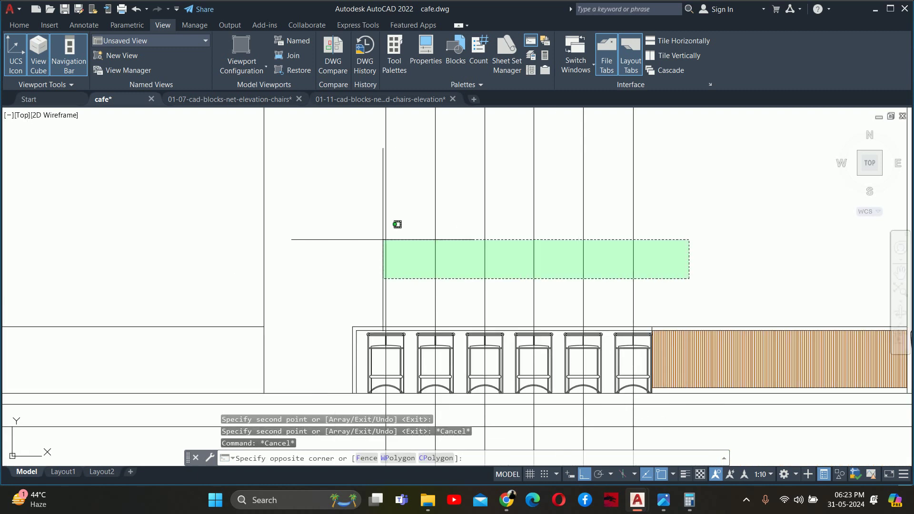
{"action": "left_click", "coordinate": [375, 239]}
{"action": "key", "text": "Delete"}
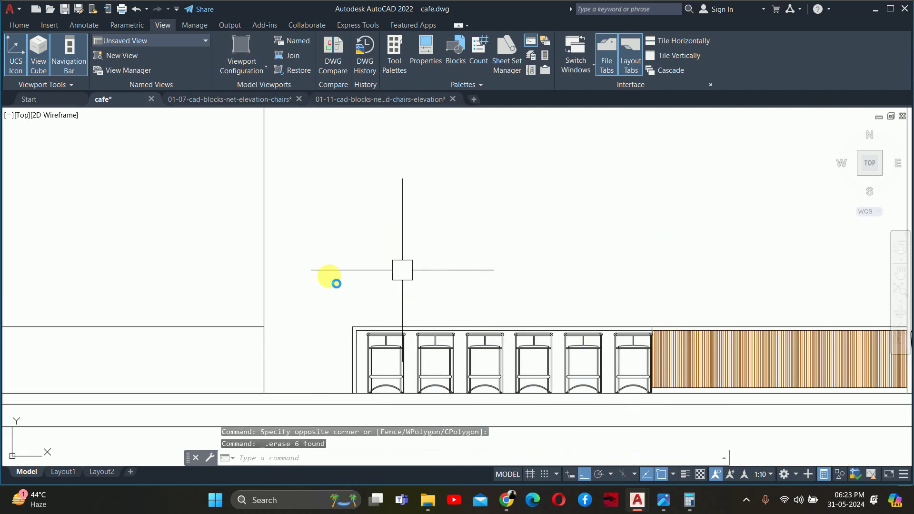
{"action": "key", "text": "Escape"}
{"action": "key", "text": "Escape"}
{"action": "middle_click_drag", "start_coordinate": [388, 351], "coordinate": [298, 297]}
{"action": "key", "text": "Escape"}
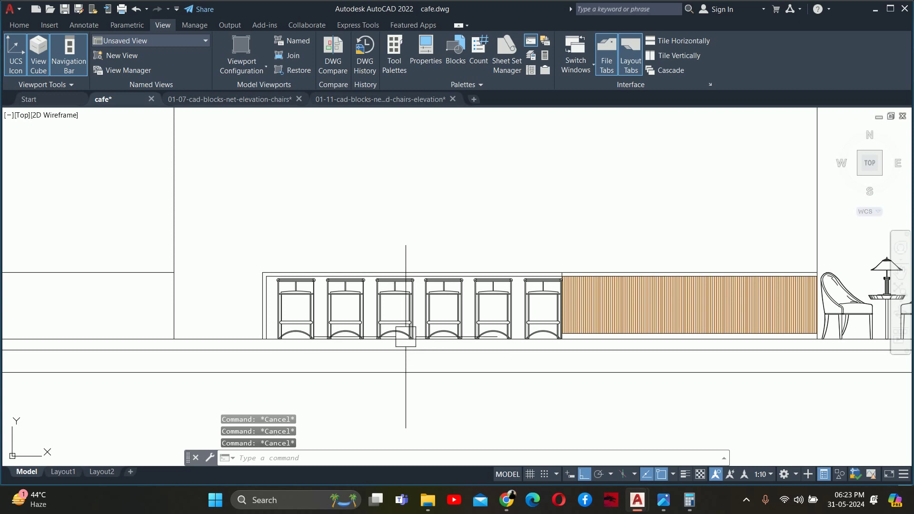
{"action": "scroll", "coordinate": [380, 332], "scroll_direction": "down", "scroll_amount": 1}
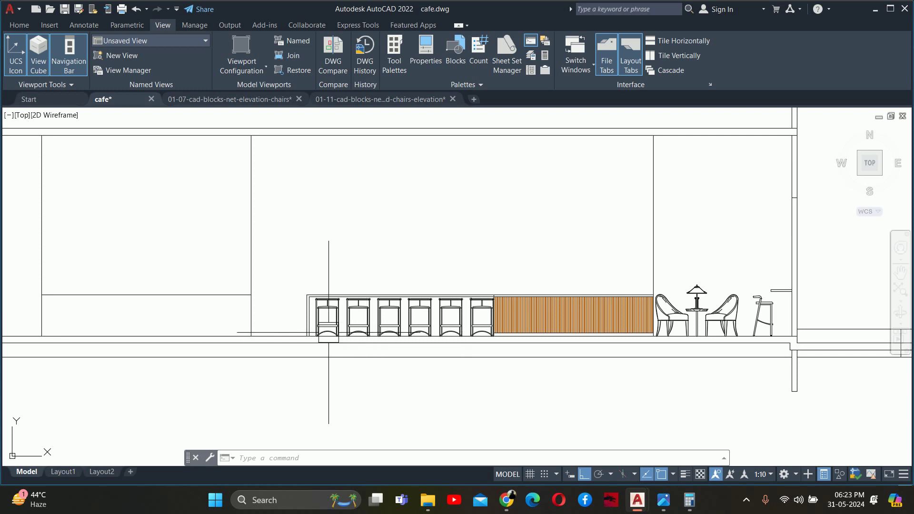
- Dismiss QuickCalc, zoom onto the stool bases, and select the second bar stool block
{"action": "type", "text": "qc"}
{"action": "key", "text": "Return"}
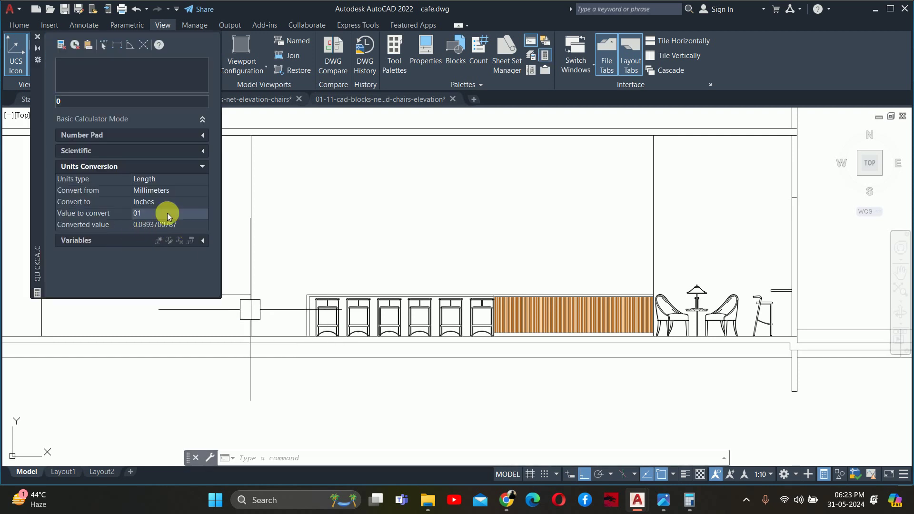
{"action": "left_click", "coordinate": [38, 37]}
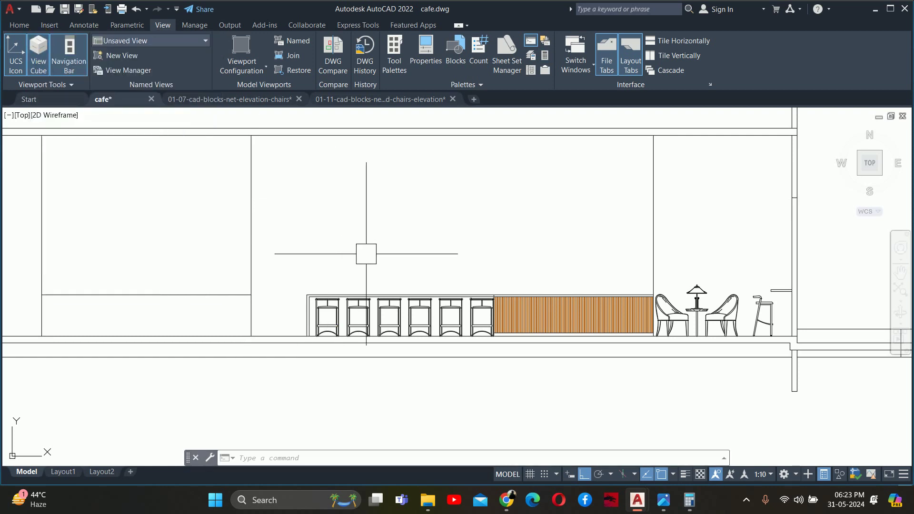
{"action": "scroll", "coordinate": [412, 276], "scroll_direction": "down", "scroll_amount": 2}
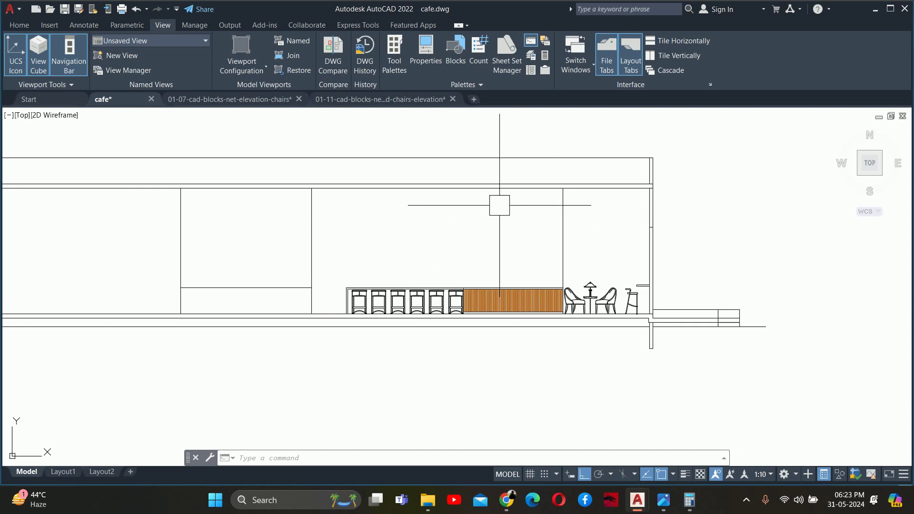
{"action": "scroll", "coordinate": [421, 265], "scroll_direction": "up", "scroll_amount": 2}
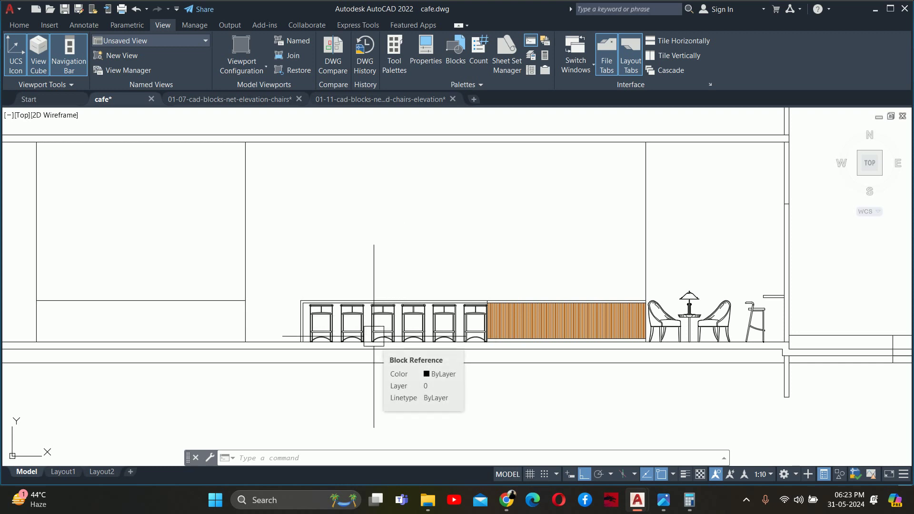
{"action": "scroll", "coordinate": [344, 341], "scroll_direction": "up", "scroll_amount": 4}
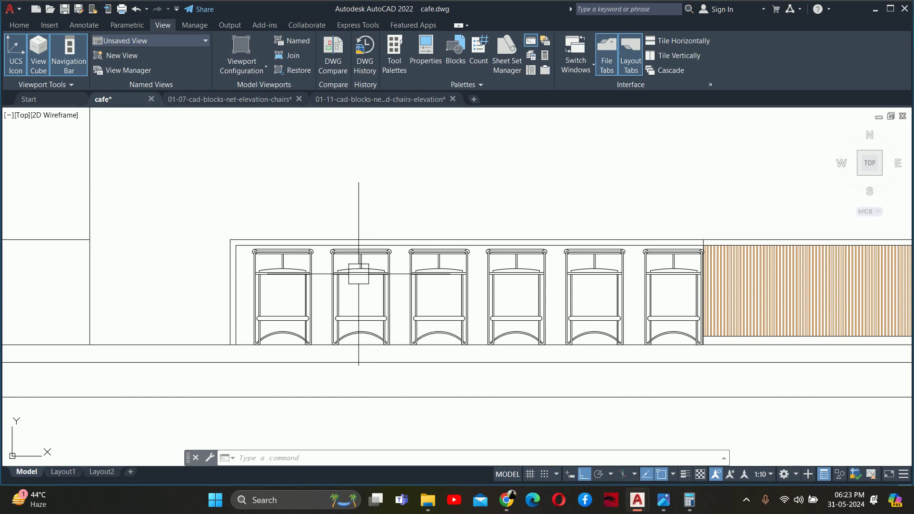
{"action": "scroll", "coordinate": [358, 274], "scroll_direction": "up", "scroll_amount": 2}
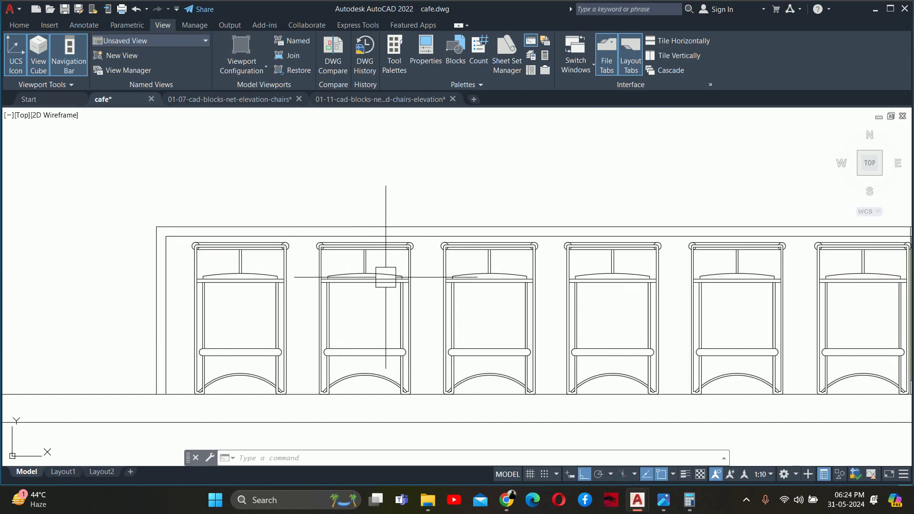
{"action": "middle_click_drag", "start_coordinate": [377, 282], "coordinate": [381, 230]}
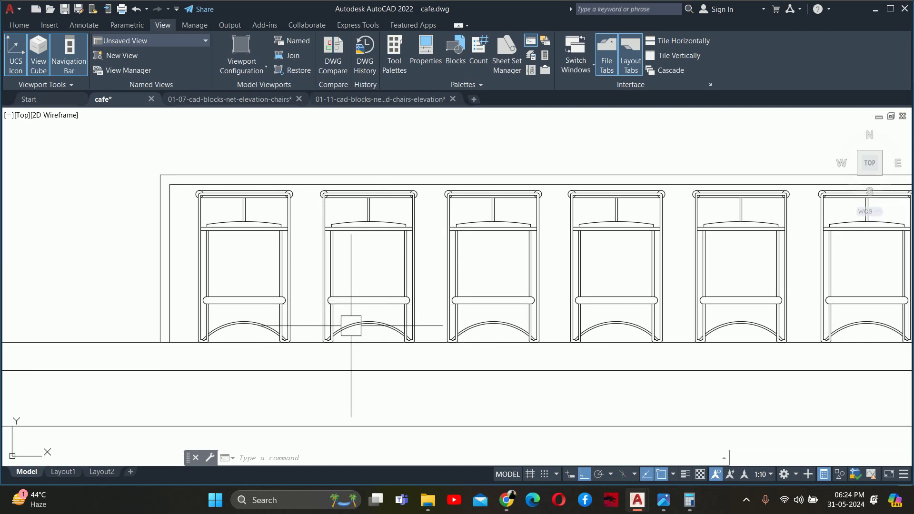
{"action": "left_click", "coordinate": [375, 322]}
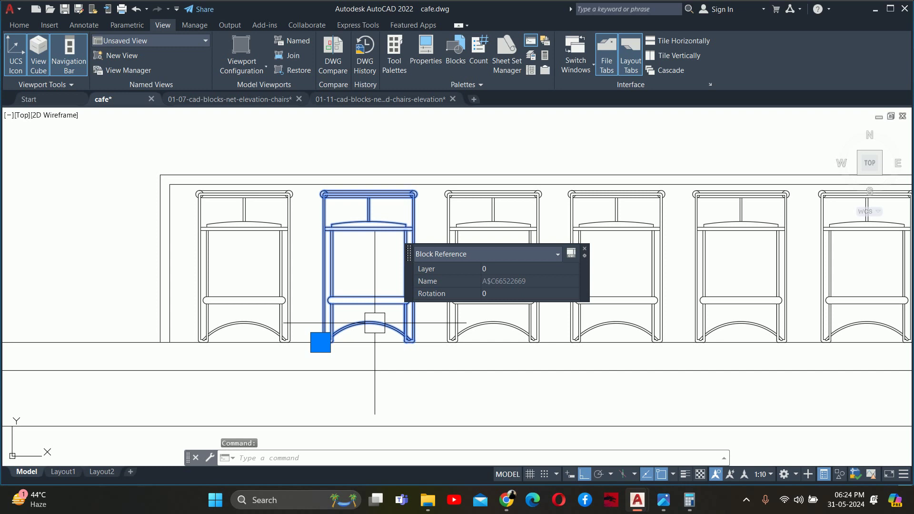
- Edit the bar stool block definition with BE and erase the curved bottom arc
{"action": "type", "text": "BE"}
{"action": "key", "text": "Return"}
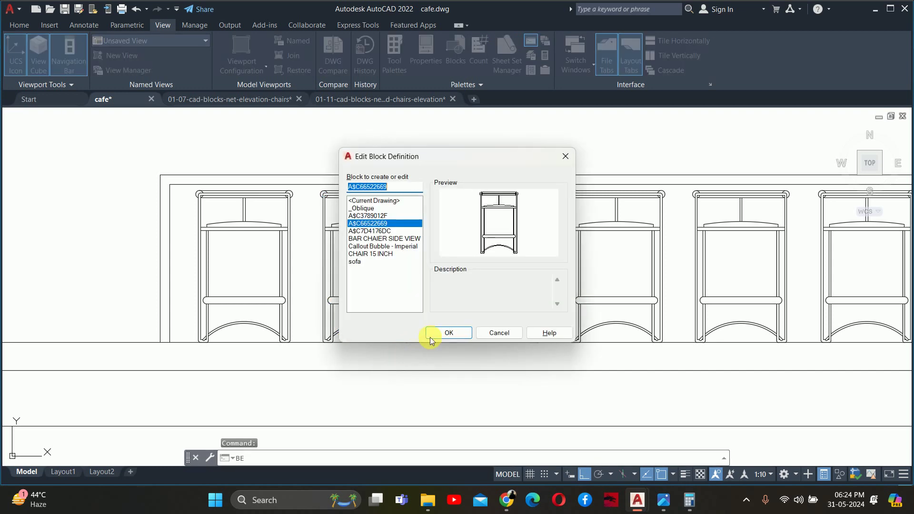
{"action": "left_click", "coordinate": [435, 335]}
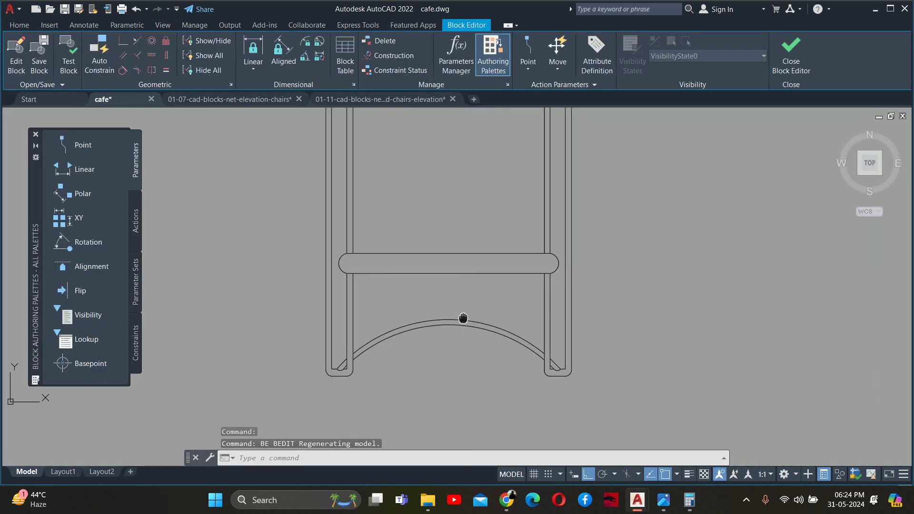
{"action": "left_click", "coordinate": [464, 352]}
{"action": "left_click", "coordinate": [428, 288]}
{"action": "key", "text": "Delete"}
{"action": "scroll", "coordinate": [542, 339], "scroll_direction": "up", "scroll_amount": 2}
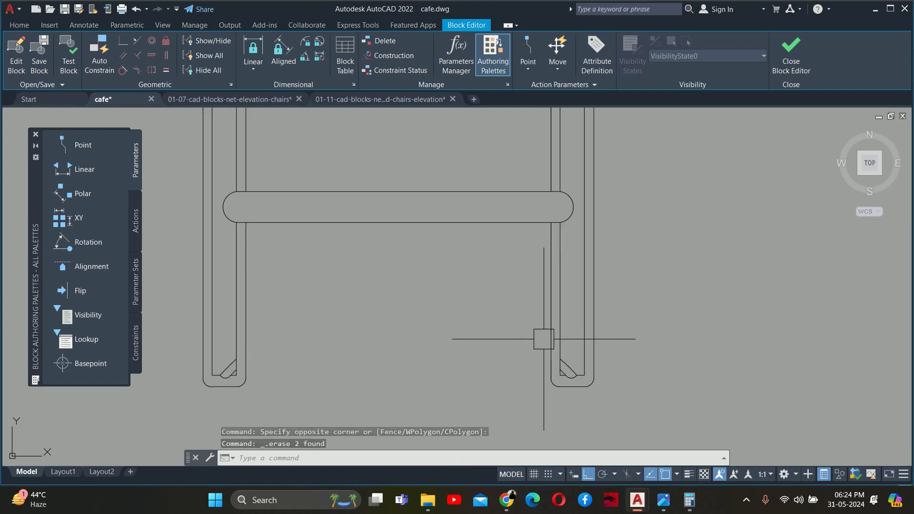
{"action": "scroll", "coordinate": [597, 351], "scroll_direction": "up", "scroll_amount": 2}
{"action": "scroll", "coordinate": [596, 350], "scroll_direction": "down", "scroll_amount": 2}
- Erase the leftover base piece and the angled foot lines from the stool
{"action": "left_click", "coordinate": [538, 386]}
{"action": "key", "text": "Delete"}
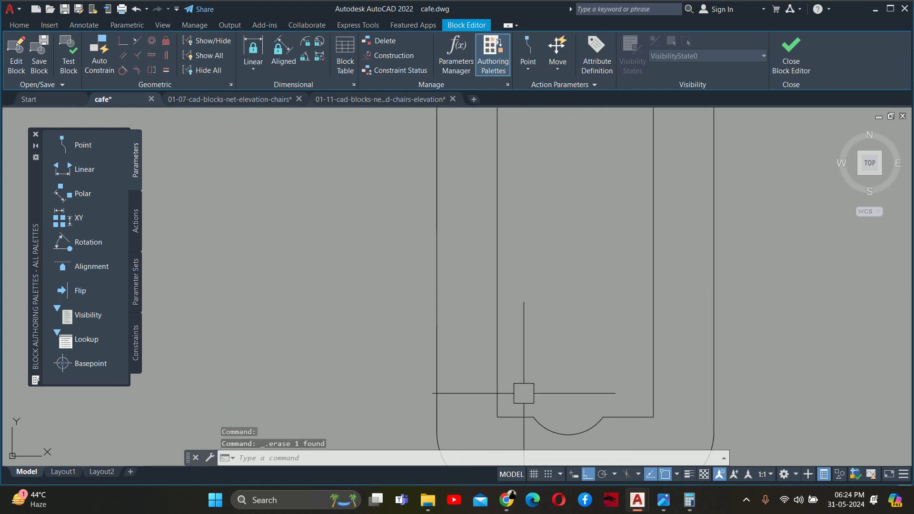
{"action": "scroll", "coordinate": [374, 337], "scroll_direction": "down", "scroll_amount": 2}
{"action": "scroll", "coordinate": [374, 337], "scroll_direction": "down", "scroll_amount": 3}
{"action": "scroll", "coordinate": [524, 353], "scroll_direction": "up", "scroll_amount": 3}
{"action": "scroll", "coordinate": [524, 353], "scroll_direction": "up", "scroll_amount": 2}
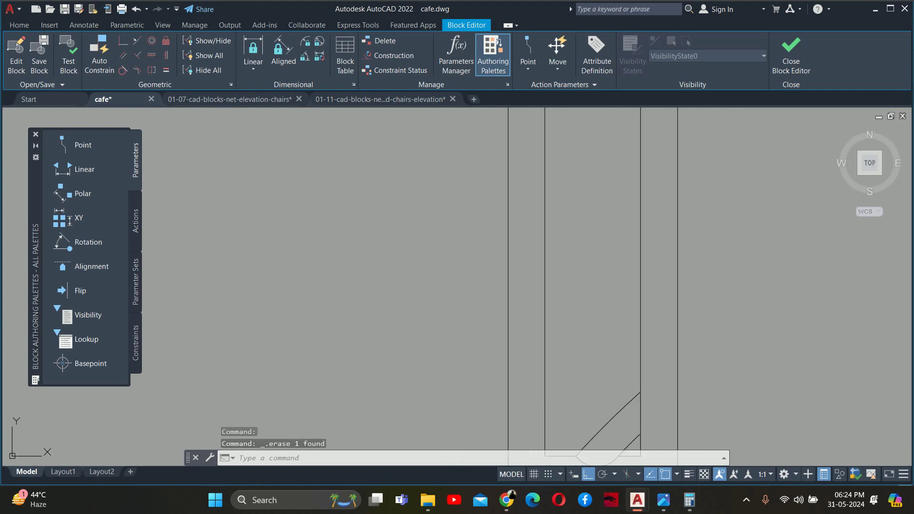
{"action": "mouse_move", "coordinate": [666, 300]}
{"action": "middle_mouse_down"}
{"action": "mouse_move", "coordinate": [492, 296]}
{"action": "mouse_move", "coordinate": [484, 320]}
{"action": "middle_mouse_up"}
{"action": "left_click", "coordinate": [523, 326]}
{"action": "key", "text": "Delete"}
{"action": "left_click", "coordinate": [557, 359]}
{"action": "key", "text": "Delete"}
{"action": "scroll", "coordinate": [523, 333], "scroll_direction": "down", "scroll_amount": 3}
{"action": "scroll", "coordinate": [502, 284], "scroll_direction": "up", "scroll_amount": 2}
{"action": "key", "text": "Escape"}
{"action": "key", "text": "Escape"}
{"action": "key", "text": "Escape"}
- Close the Block Editor and save the stool block changes
{"action": "scroll", "coordinate": [512, 312], "scroll_direction": "down", "scroll_amount": 2}
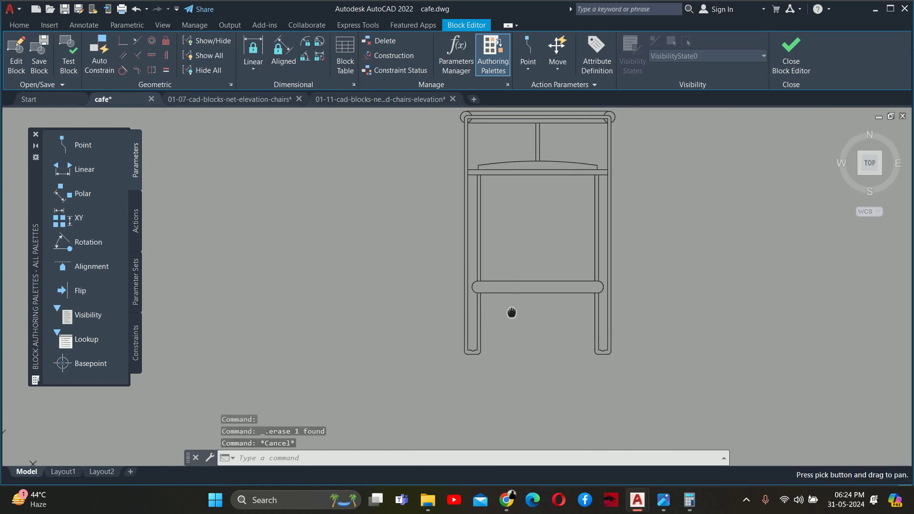
{"action": "scroll", "coordinate": [527, 284], "scroll_direction": "up", "scroll_amount": 2}
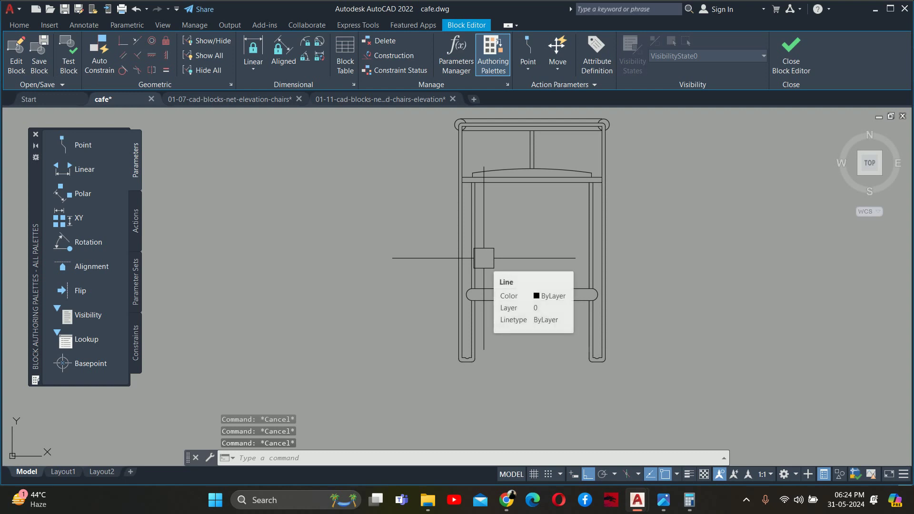
{"action": "scroll", "coordinate": [452, 305], "scroll_direction": "down", "scroll_amount": 3}
{"action": "scroll", "coordinate": [466, 303], "scroll_direction": "up", "scroll_amount": 2}
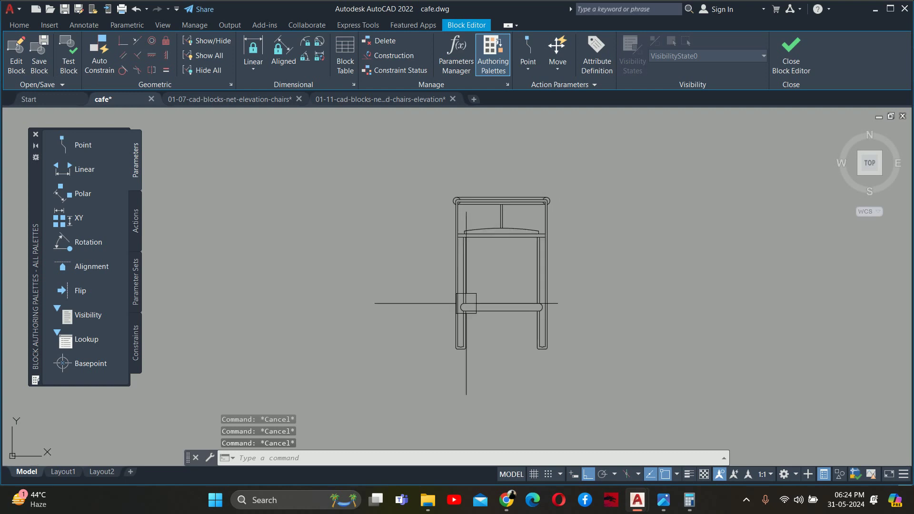
{"action": "scroll", "coordinate": [497, 233], "scroll_direction": "up", "scroll_amount": 3}
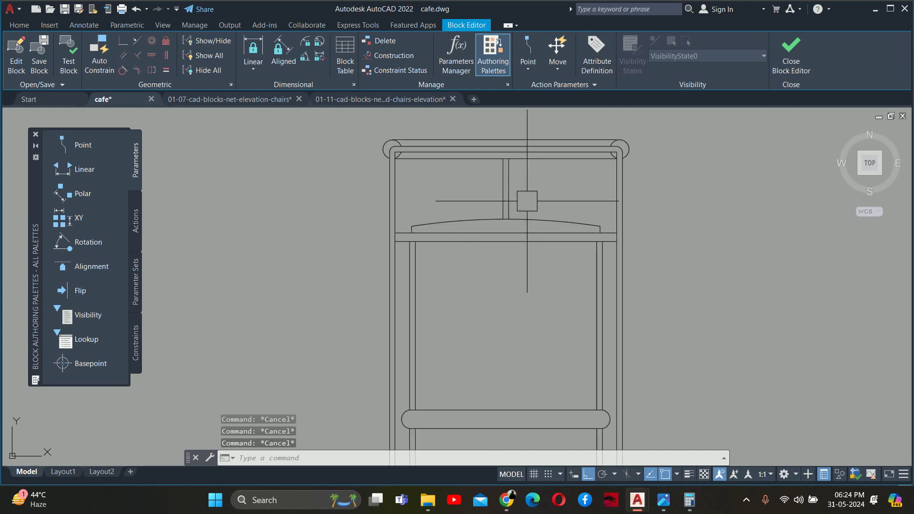
{"action": "left_click", "coordinate": [788, 51]}
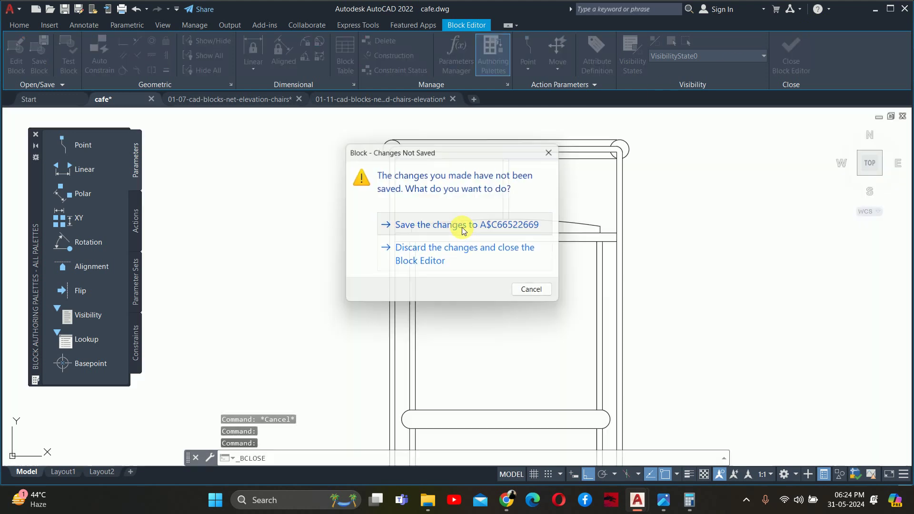
{"action": "left_click", "coordinate": [460, 224]}
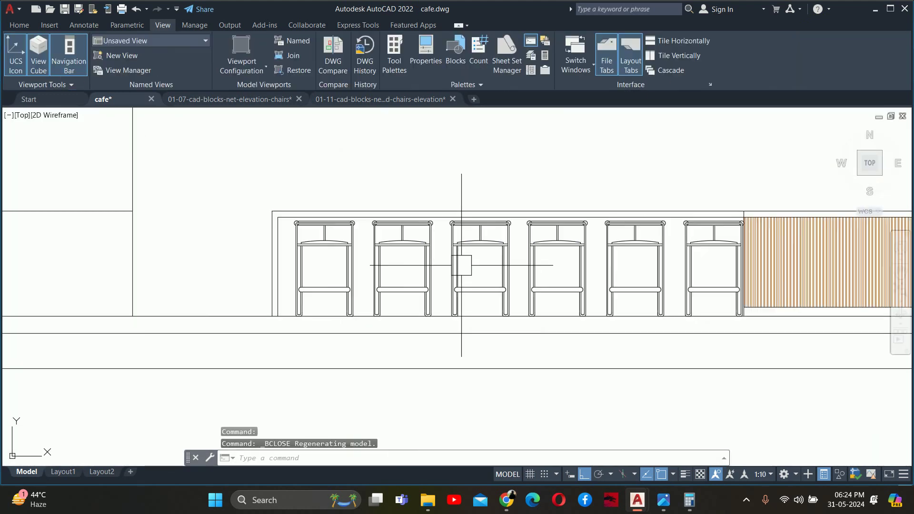
{"action": "scroll", "coordinate": [499, 255], "scroll_direction": "down", "scroll_amount": 4}
{"action": "scroll", "coordinate": [499, 254], "scroll_direction": "up", "scroll_amount": 1}
{"action": "middle_click_drag", "start_coordinate": [498, 254], "coordinate": [448, 317]}
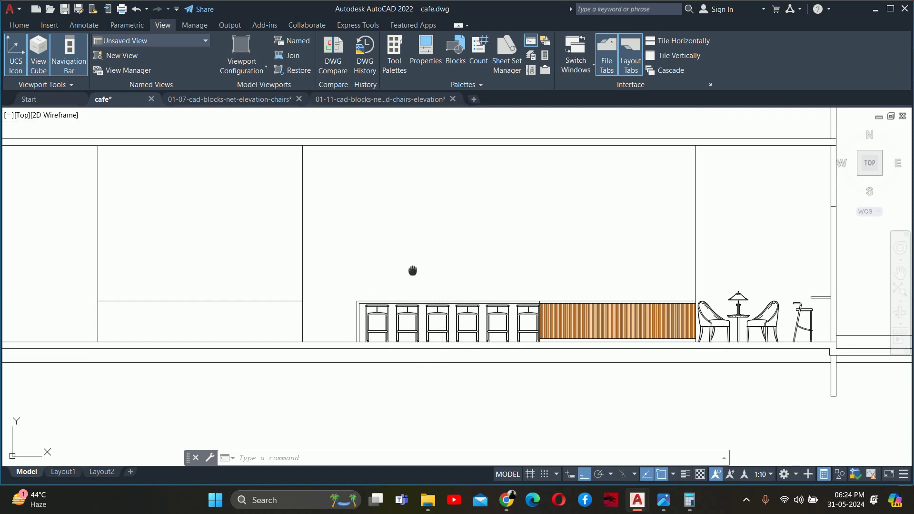
{"action": "middle_click_drag", "start_coordinate": [423, 276], "coordinate": [362, 298]}
{"action": "scroll", "coordinate": [477, 285], "scroll_direction": "down", "scroll_amount": 2}
{"action": "scroll", "coordinate": [473, 278], "scroll_direction": "down", "scroll_amount": 5}
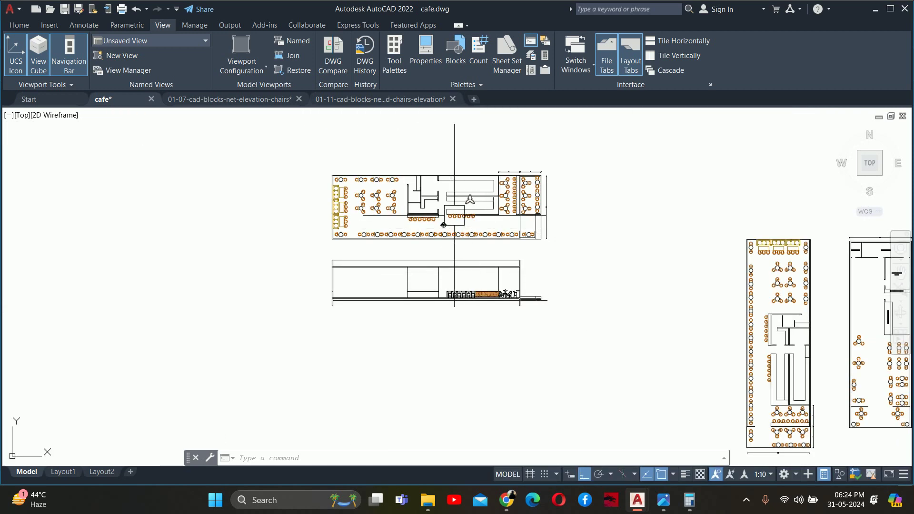
{"action": "scroll", "coordinate": [454, 212], "scroll_direction": "up", "scroll_amount": 6}
{"action": "scroll", "coordinate": [464, 183], "scroll_direction": "down", "scroll_amount": 4}
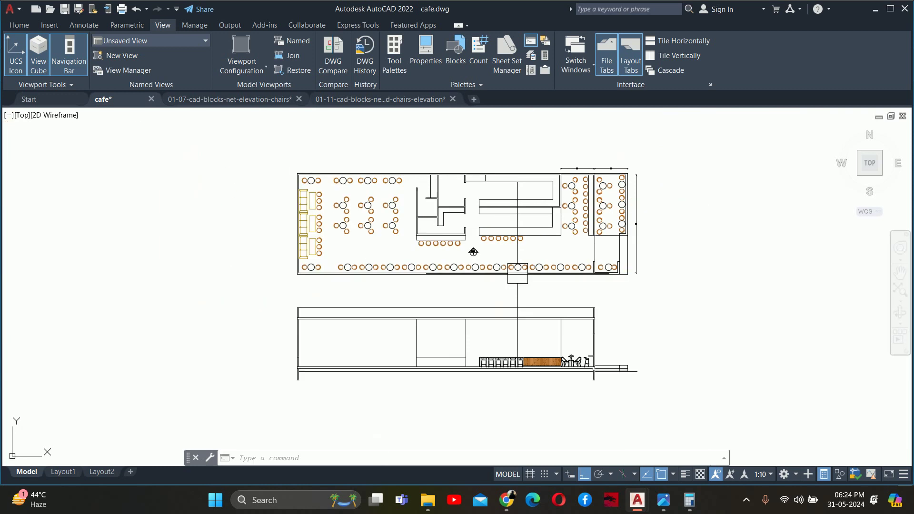
{"action": "middle_click_drag", "start_coordinate": [492, 310], "coordinate": [493, 254]}
{"action": "scroll", "coordinate": [496, 282], "scroll_direction": "up", "scroll_amount": 6}
- Offset the counter top line 30 upward to form the panel's lower edge
{"action": "type", "text": "o"}
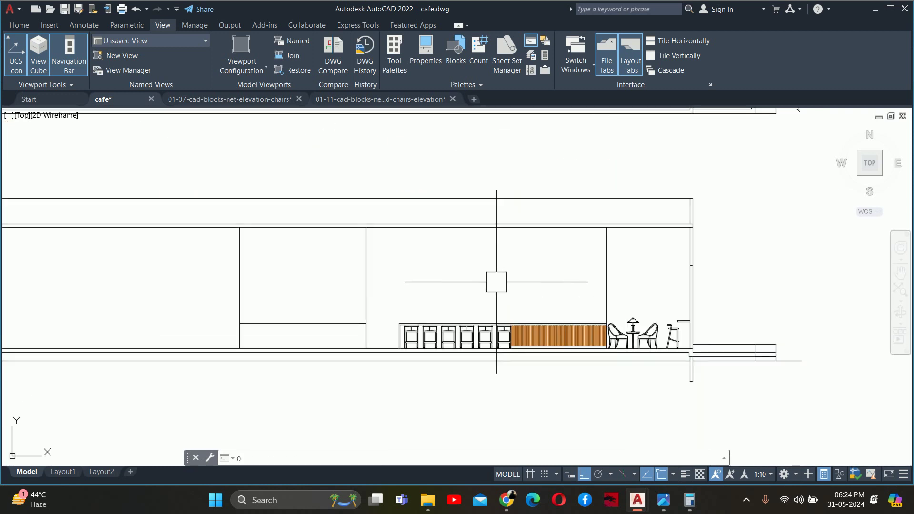
{"action": "key", "text": "Return"}
{"action": "type", "text": "30"}
{"action": "key", "text": "Return"}
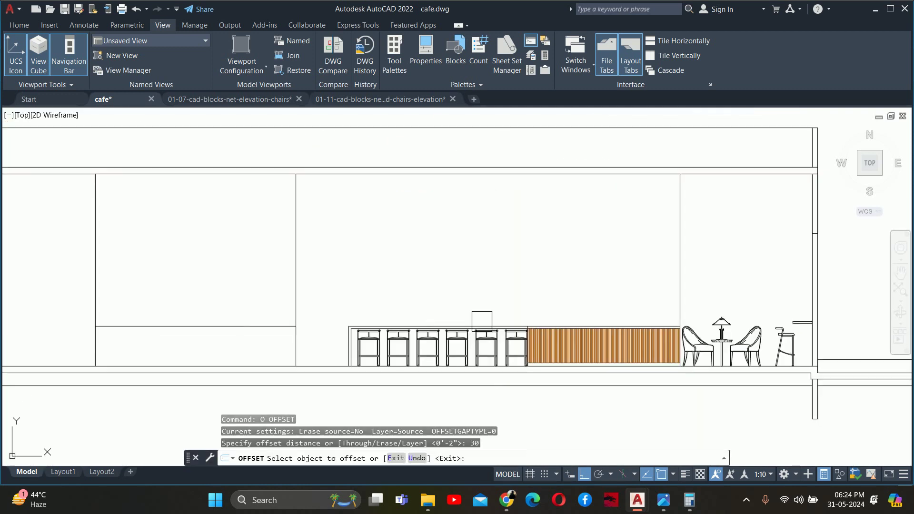
{"action": "scroll", "coordinate": [496, 282], "scroll_direction": "up", "scroll_amount": 3}
{"action": "left_click", "coordinate": [490, 319]}
{"action": "scroll", "coordinate": [459, 327], "scroll_direction": "up", "scroll_amount": 1}
{"action": "left_click", "coordinate": [452, 322]}
{"action": "scroll", "coordinate": [452, 322], "scroll_direction": "down", "scroll_amount": 7}
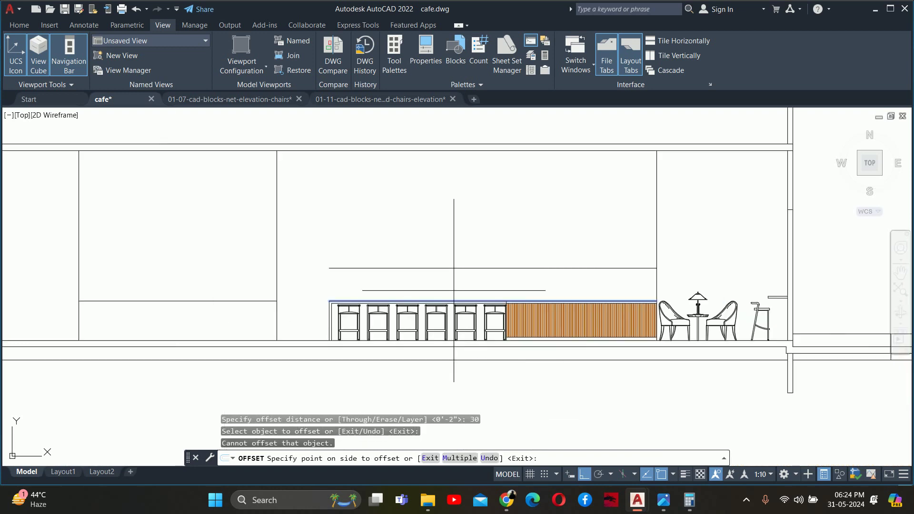
{"action": "left_click", "coordinate": [428, 286]}
{"action": "key", "text": "Escape"}
{"action": "scroll", "coordinate": [433, 295], "scroll_direction": "up", "scroll_amount": 1}
- Draw the wall panel's vertical edge starting on the offset line
{"action": "type", "text": "L"}
{"action": "key", "text": "Return"}
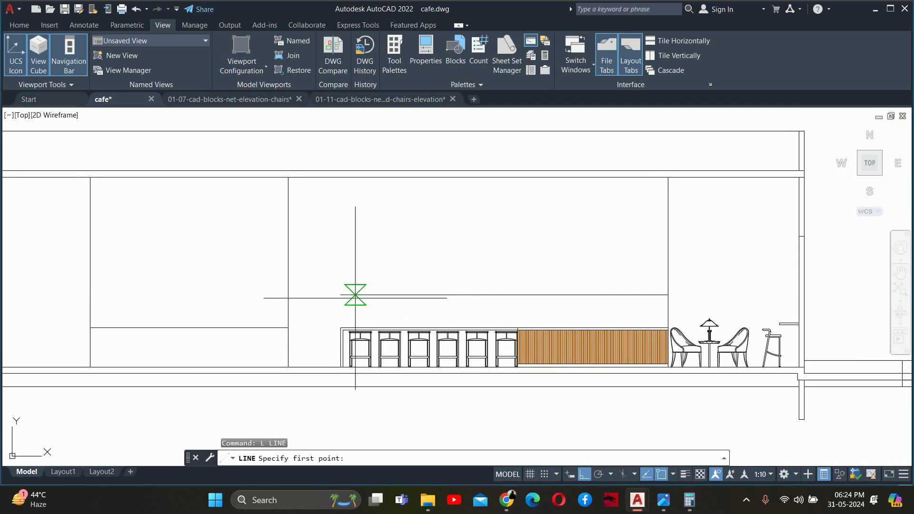
{"action": "left_click", "coordinate": [339, 294]}
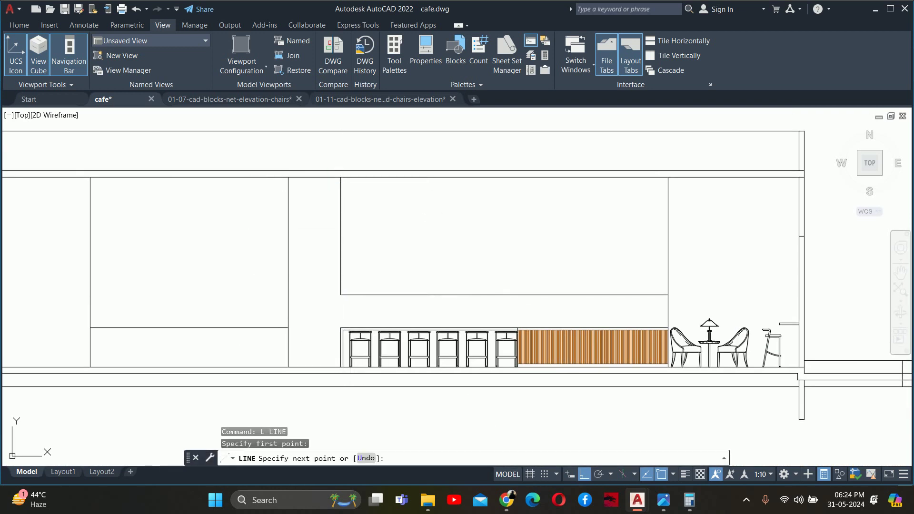
{"action": "key", "text": "Escape"}
{"action": "key", "text": "Escape"}
{"action": "key", "text": "Escape"}
{"action": "middle_click_drag", "start_coordinate": [488, 244], "coordinate": [445, 249]}
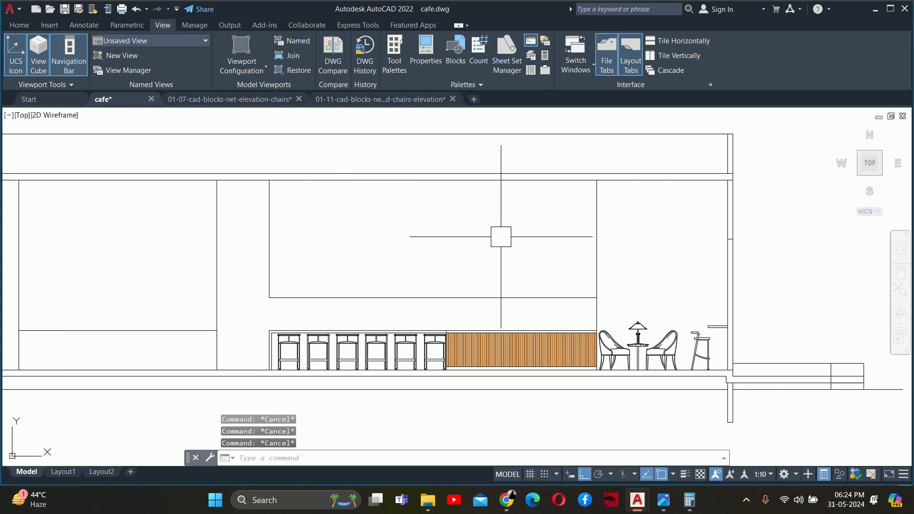
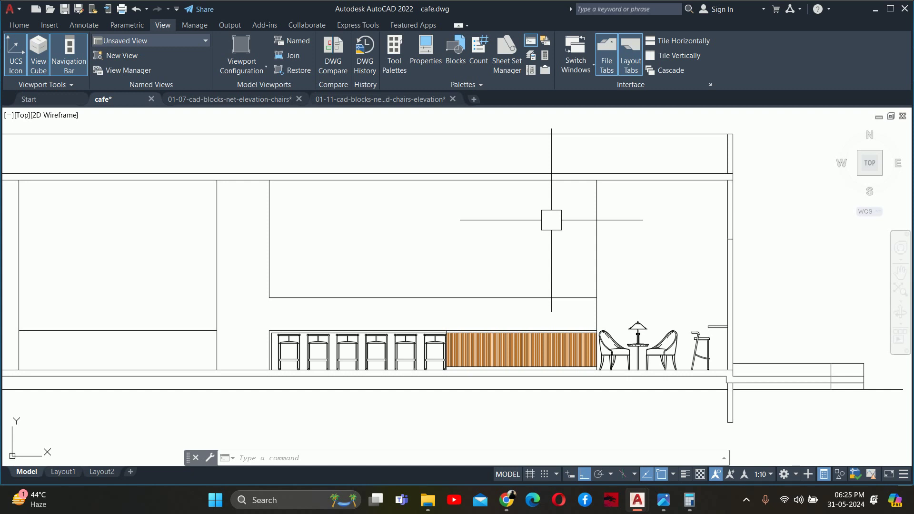
- Draw a horizontal XLINE through a picked height point on the elevation
{"action": "key", "text": "Escape"}
{"action": "key", "text": "Escape"}
{"action": "key", "text": "Escape"}
{"action": "middle_click_drag", "start_coordinate": [605, 330], "coordinate": [729, 289]}
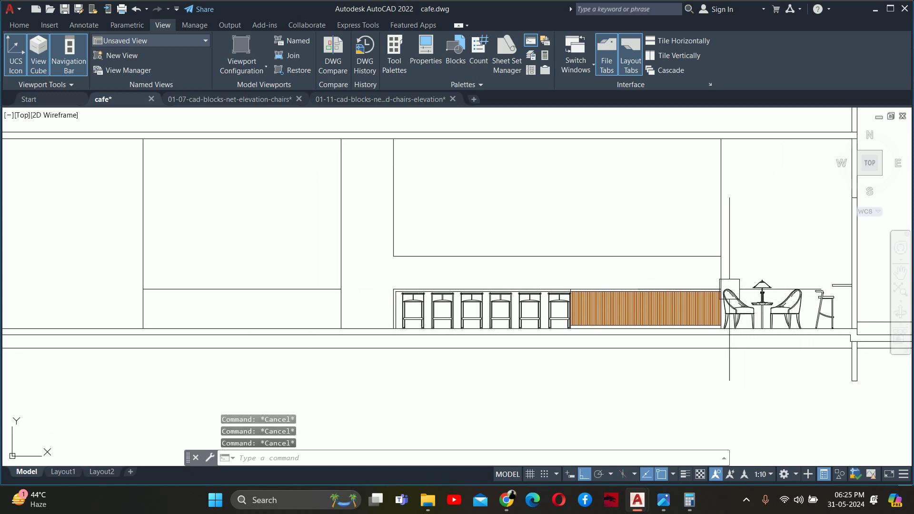
{"action": "middle_click_drag", "start_coordinate": [361, 314], "coordinate": [497, 320]}
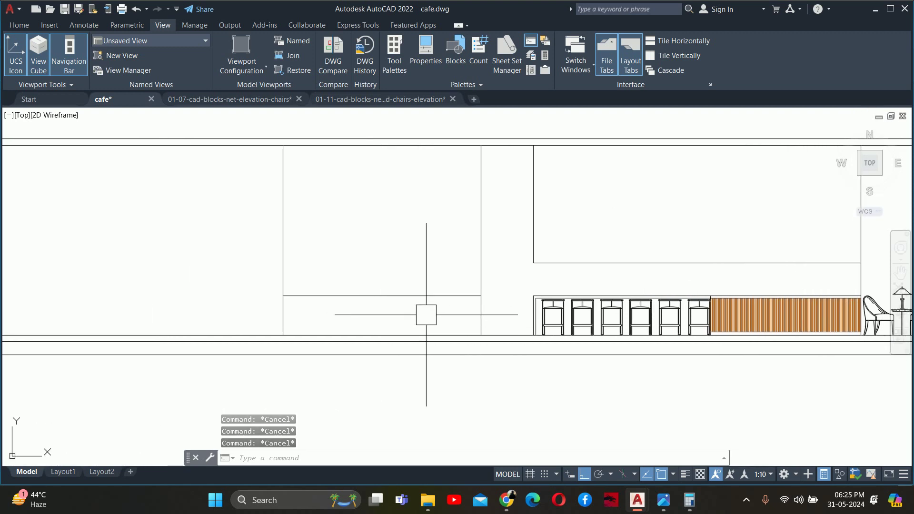
{"action": "scroll", "coordinate": [426, 314], "scroll_direction": "down", "scroll_amount": 2}
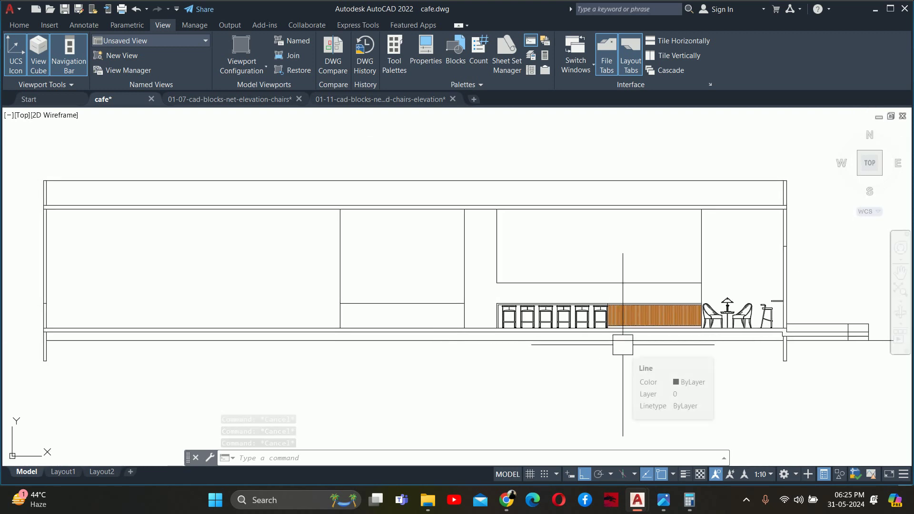
{"action": "type", "text": "xx"}
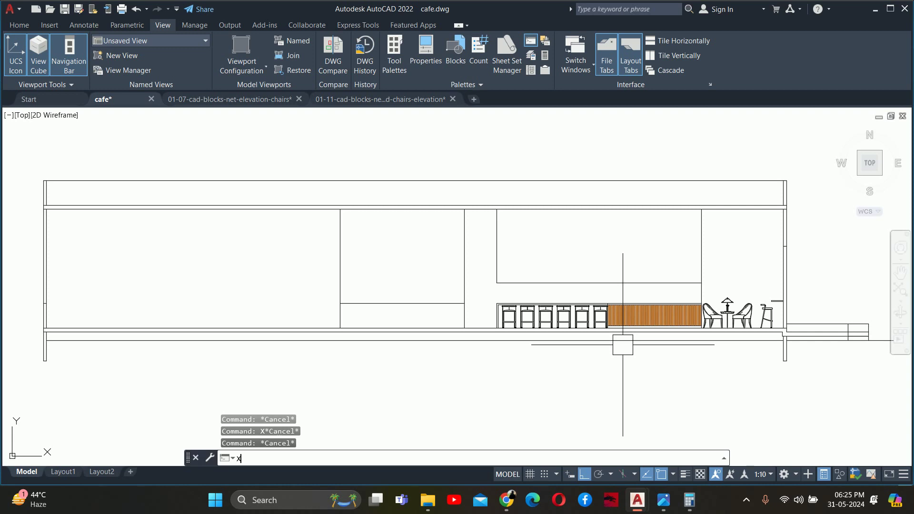
{"action": "type", "text": "l"}
{"action": "key", "text": "Return"}
{"action": "type", "text": "h"}
{"action": "key", "text": "Return"}
{"action": "scroll", "coordinate": [785, 301], "scroll_direction": "up", "scroll_amount": 4}
{"action": "scroll", "coordinate": [725, 297], "scroll_direction": "up", "scroll_amount": 4}
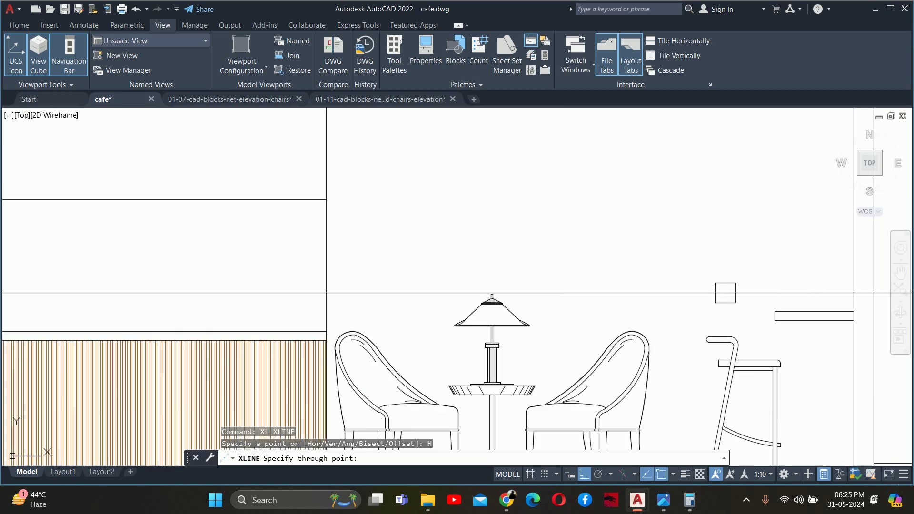
{"action": "left_click", "coordinate": [774, 320]}
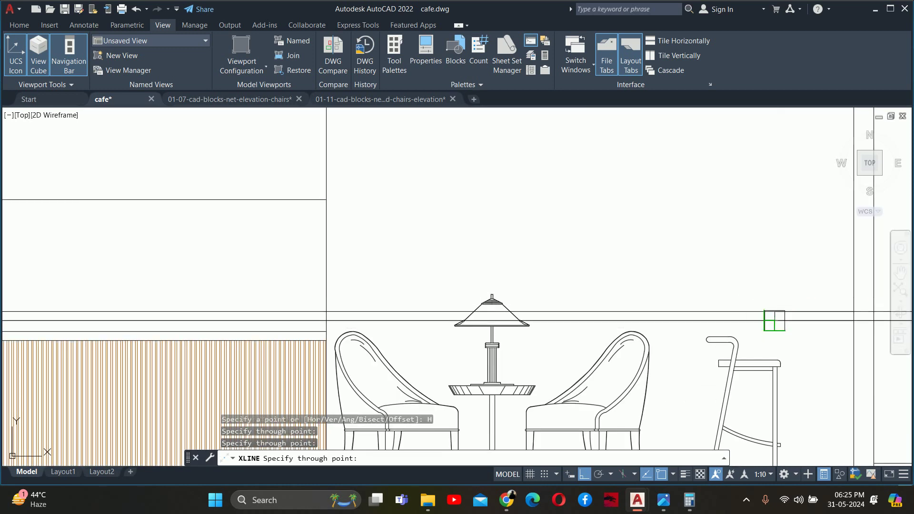
{"action": "scroll", "coordinate": [774, 320], "scroll_direction": "down", "scroll_amount": 5}
{"action": "scroll", "coordinate": [804, 351], "scroll_direction": "up", "scroll_amount": 4}
{"action": "scroll", "coordinate": [604, 351], "scroll_direction": "up", "scroll_amount": 2}
{"action": "key", "text": "Escape"}
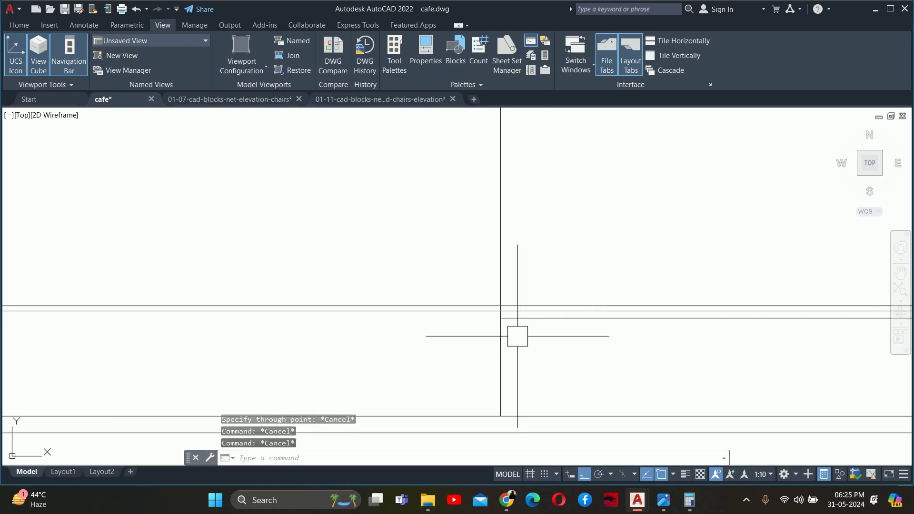
{"action": "scroll", "coordinate": [516, 332], "scroll_direction": "up", "scroll_amount": 2}
- Start a TRIM, cancel it, and clear the stray command entry
{"action": "type", "text": "tr"}
{"action": "key", "text": "Return"}
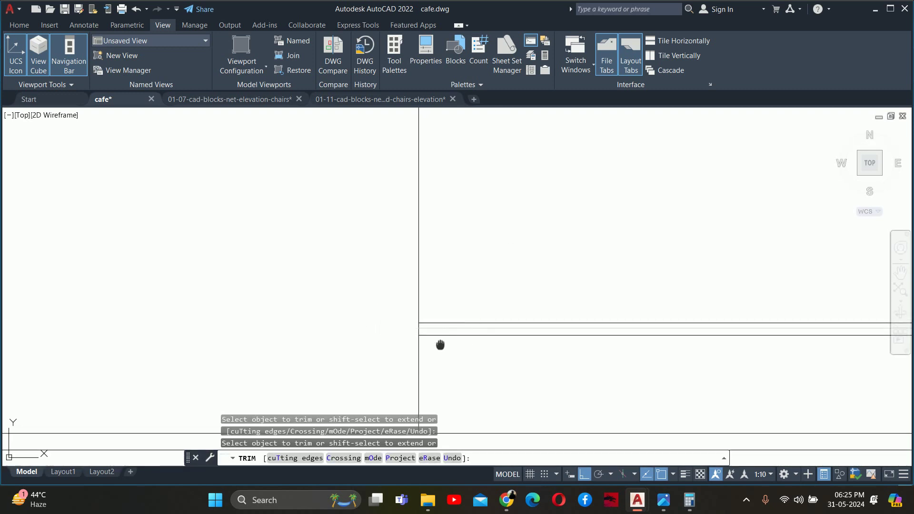
{"action": "scroll", "coordinate": [440, 345], "scroll_direction": "down", "scroll_amount": 2}
{"action": "scroll", "coordinate": [265, 359], "scroll_direction": "up", "scroll_amount": 2}
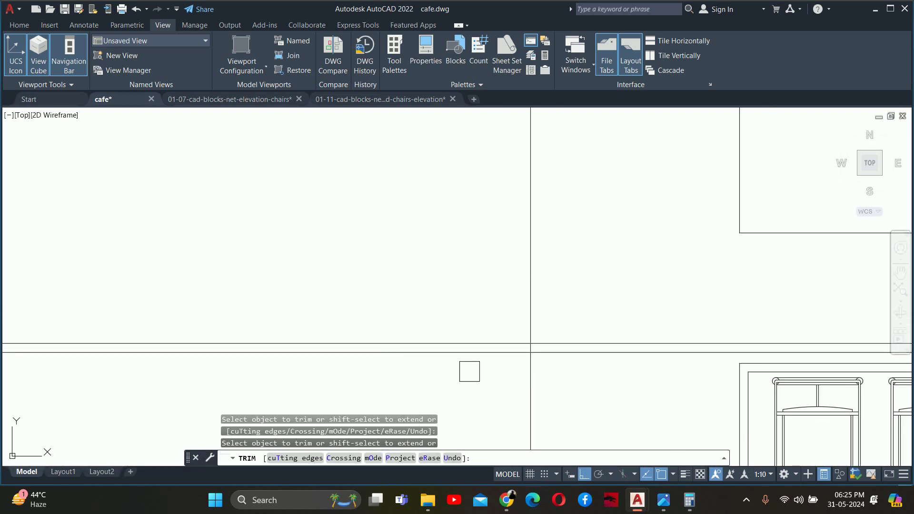
{"action": "scroll", "coordinate": [523, 373], "scroll_direction": "up", "scroll_amount": 2}
{"action": "scroll", "coordinate": [736, 403], "scroll_direction": "up", "scroll_amount": 2}
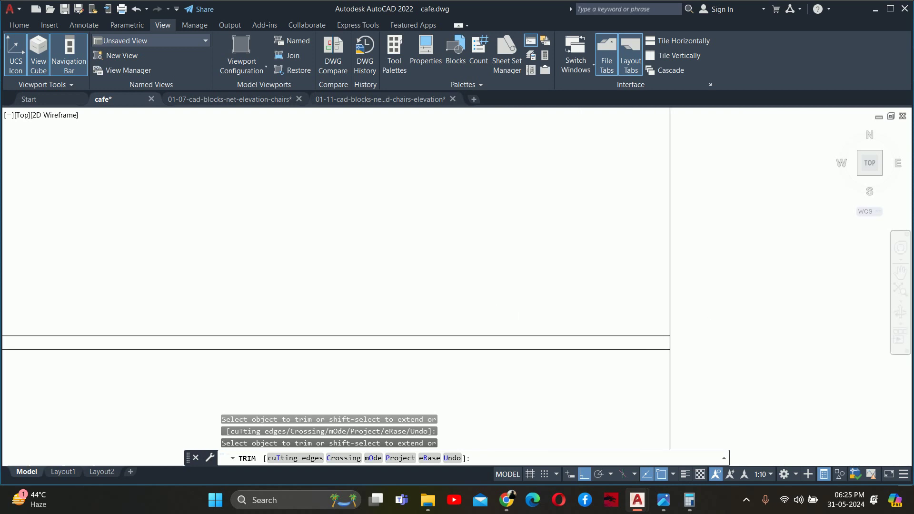
{"action": "key", "text": "Escape"}
{"action": "key", "text": "Escape"}
{"action": "key", "text": "Escape"}
{"action": "scroll", "coordinate": [648, 342], "scroll_direction": "down", "scroll_amount": 2}
{"action": "scroll", "coordinate": [543, 355], "scroll_direction": "down", "scroll_amount": 2}
{"action": "scroll", "coordinate": [546, 355], "scroll_direction": "up", "scroll_amount": 1}
{"action": "scroll", "coordinate": [546, 355], "scroll_direction": "down", "scroll_amount": 2}
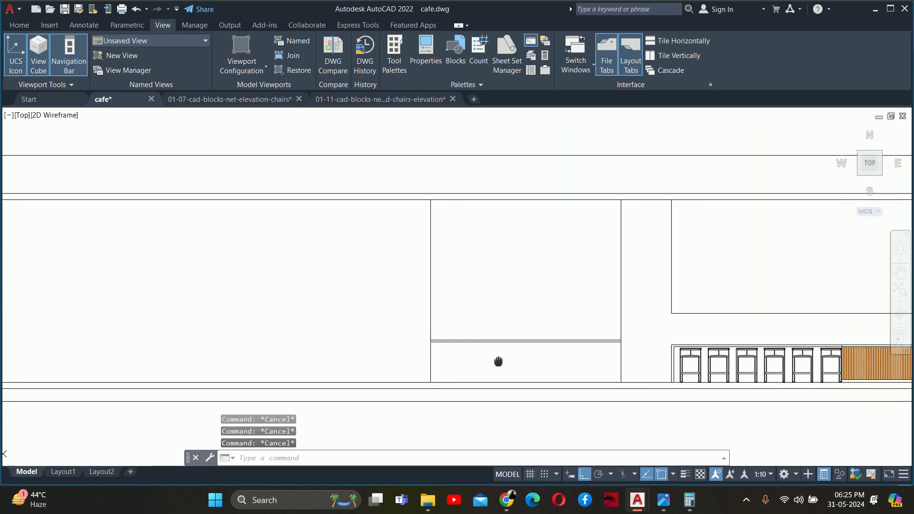
{"action": "scroll", "coordinate": [497, 361], "scroll_direction": "down", "scroll_amount": 2}
{"action": "scroll", "coordinate": [552, 371], "scroll_direction": "up", "scroll_amount": 2}
{"action": "type", "text": "q"}
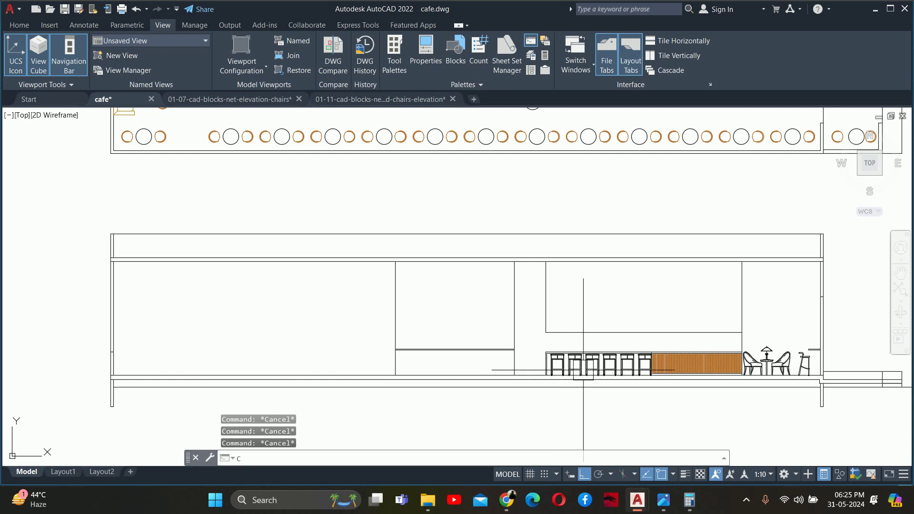
{"action": "key", "text": "Escape"}
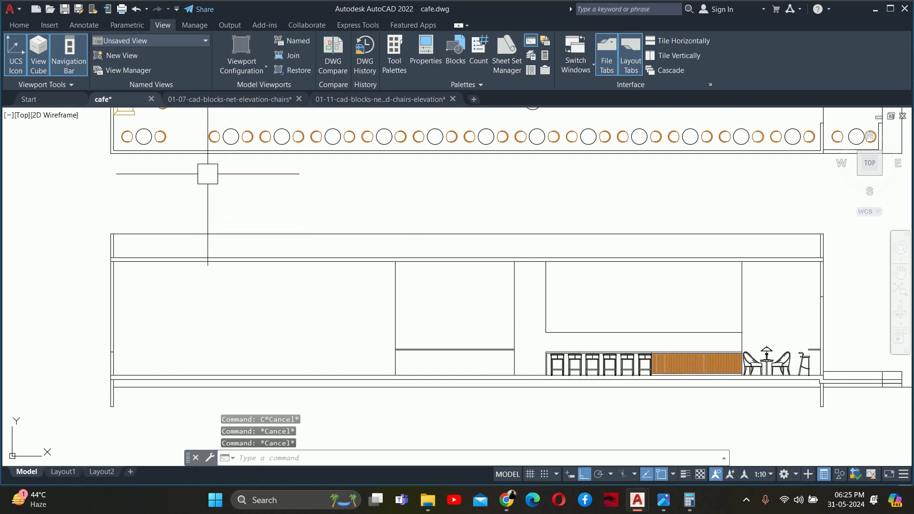
- Copy the bar chair front view from the elevation chairs block drawing
{"action": "left_click", "coordinate": [369, 100]}
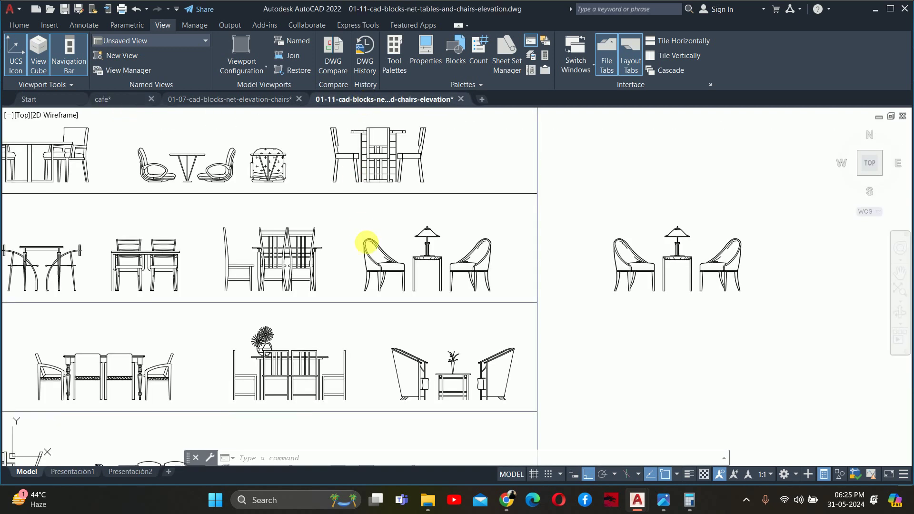
{"action": "scroll", "coordinate": [337, 293], "scroll_direction": "down", "scroll_amount": 3}
{"action": "scroll", "coordinate": [338, 293], "scroll_direction": "down", "scroll_amount": 2}
{"action": "middle_click_drag", "start_coordinate": [267, 350], "coordinate": [326, 269]}
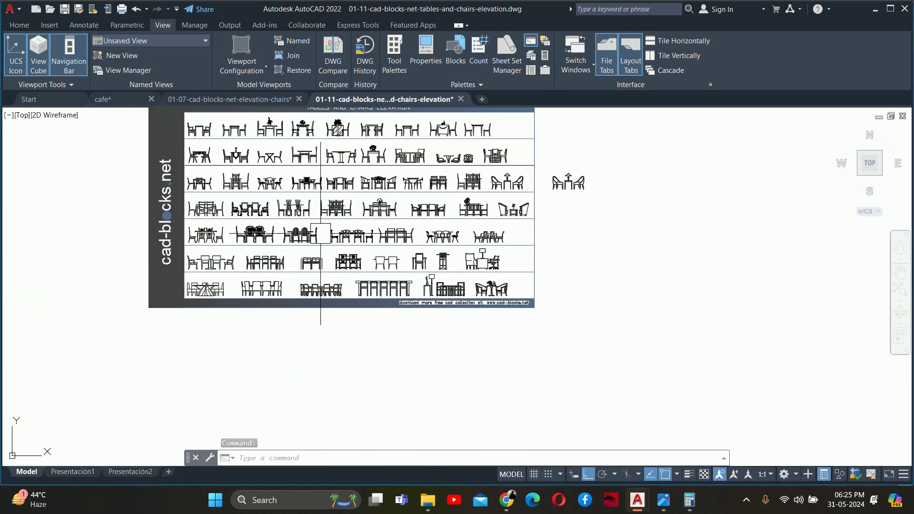
{"action": "left_click", "coordinate": [256, 99]}
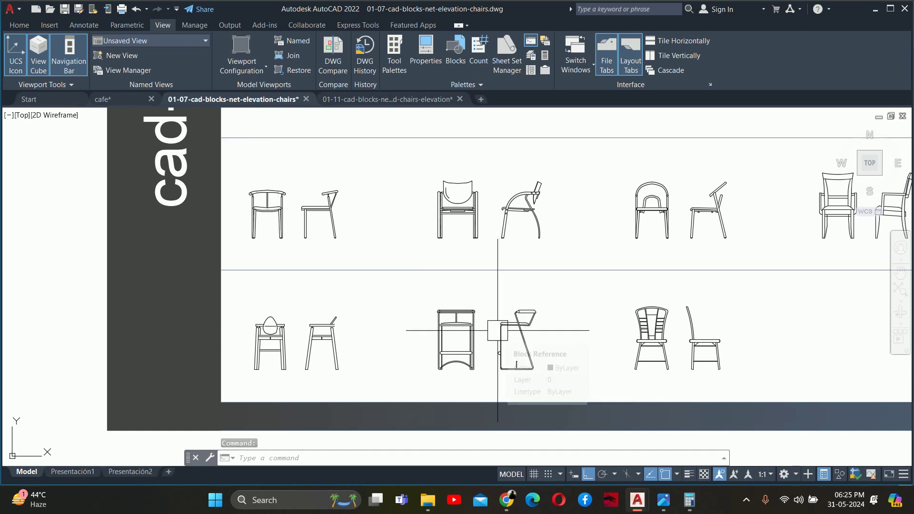
{"action": "scroll", "coordinate": [505, 326], "scroll_direction": "down", "scroll_amount": 4}
{"action": "middle_click_drag", "start_coordinate": [633, 320], "coordinate": [549, 365]}
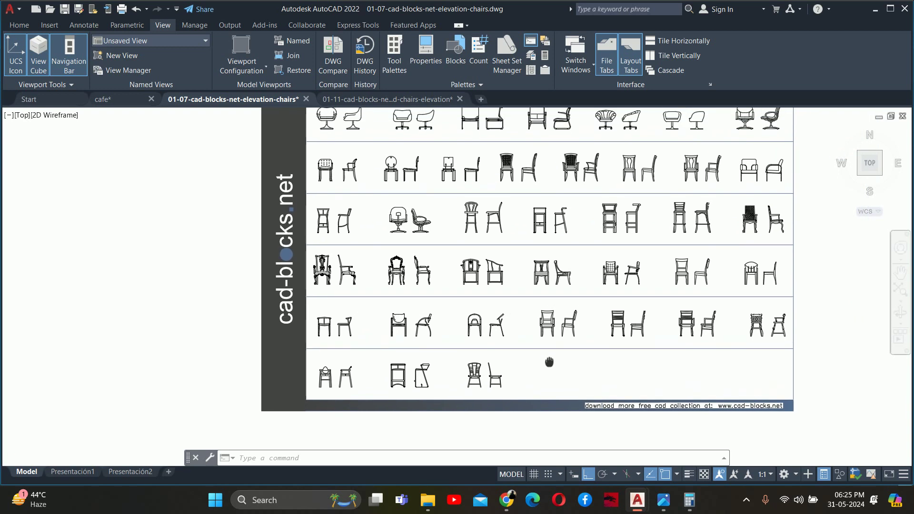
{"action": "middle_click_drag", "start_coordinate": [527, 300], "coordinate": [527, 333]}
{"action": "scroll", "coordinate": [486, 273], "scroll_direction": "up", "scroll_amount": 2}
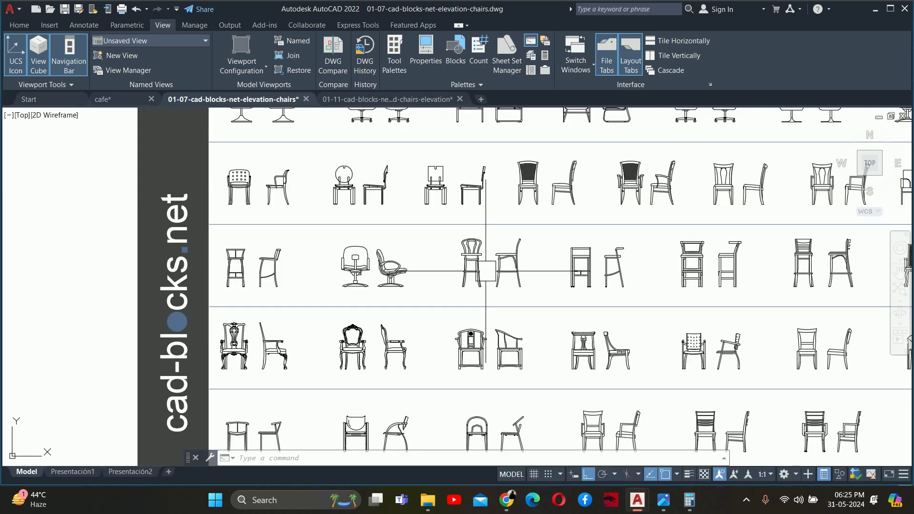
{"action": "scroll", "coordinate": [549, 268], "scroll_direction": "up", "scroll_amount": 4}
{"action": "left_click", "coordinate": [606, 270]}
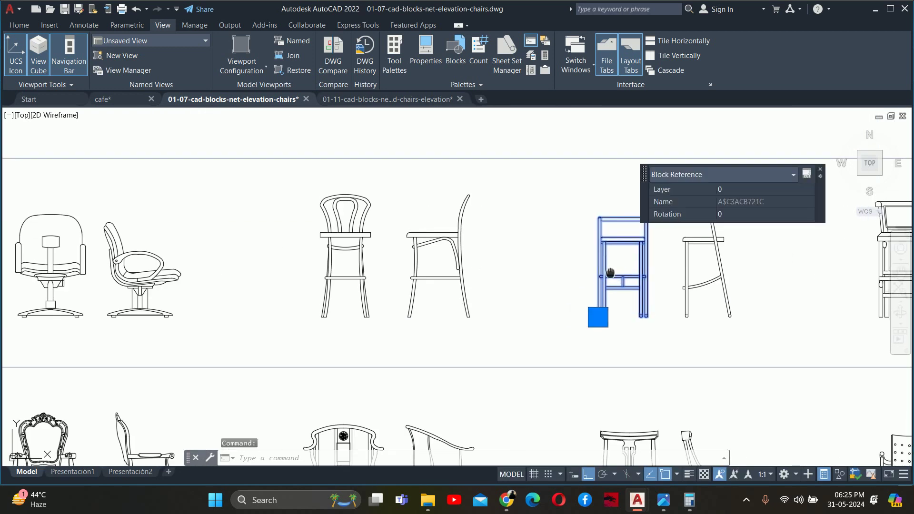
{"action": "middle_click_drag", "start_coordinate": [610, 270], "coordinate": [531, 304]}
{"action": "key", "text": "ctrl+c"}
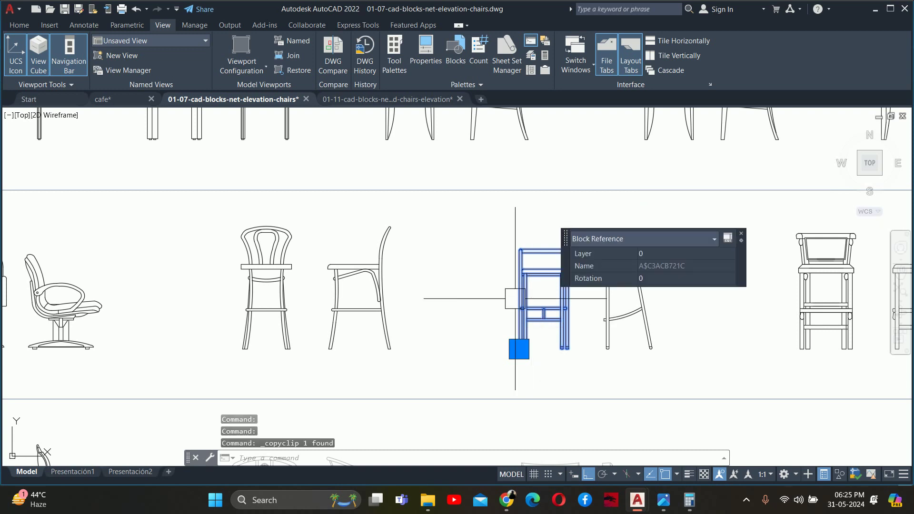
- Paste the bar chair into the cafe drawing at the floor line corner
{"action": "left_click", "coordinate": [112, 94]}
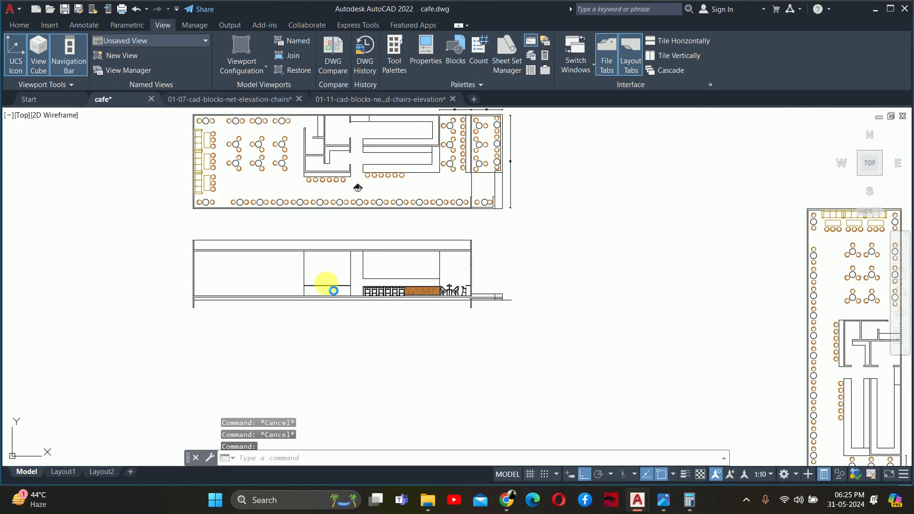
{"action": "key", "text": "ctrl+v"}
{"action": "scroll", "coordinate": [314, 285], "scroll_direction": "up", "scroll_amount": 3}
{"action": "scroll", "coordinate": [307, 283], "scroll_direction": "up", "scroll_amount": 5}
{"action": "scroll", "coordinate": [305, 290], "scroll_direction": "up", "scroll_amount": 3}
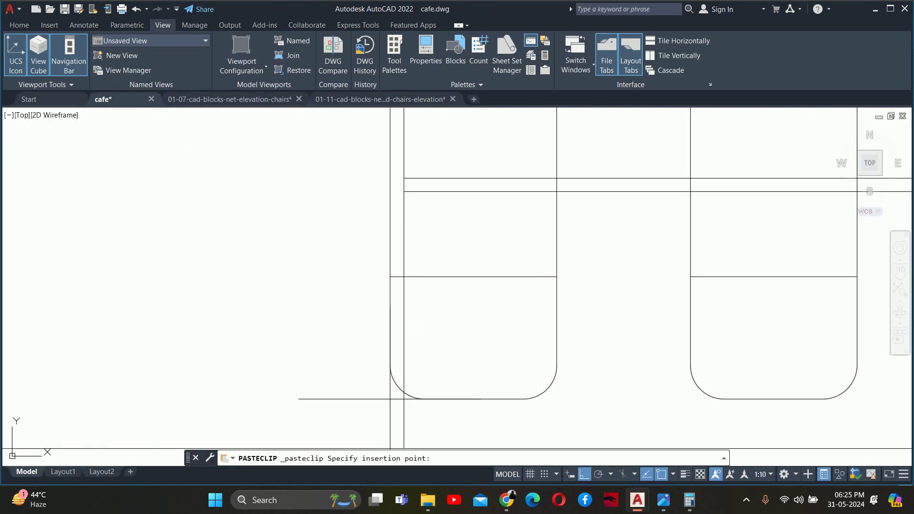
{"action": "left_click", "coordinate": [307, 286]}
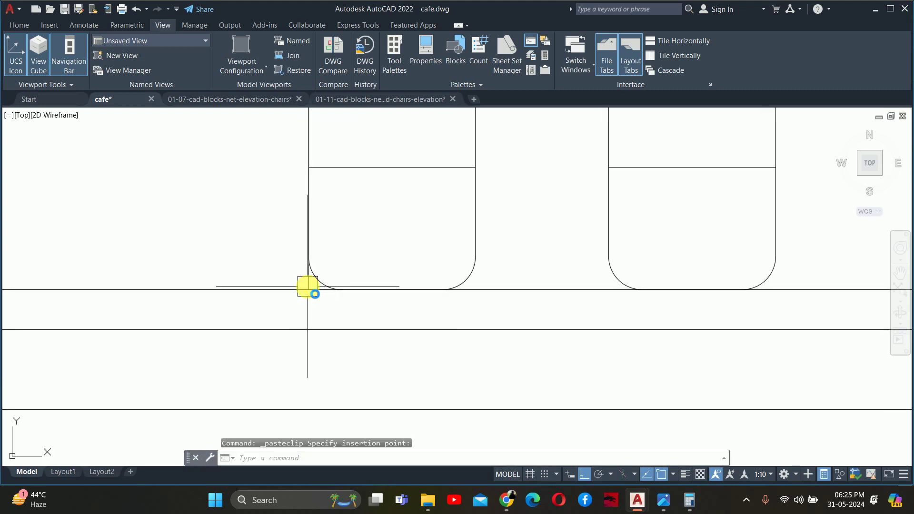
- Scale the pasted chair by 0.03937 from a base point on the floor line
{"action": "type", "text": "sc"}
{"action": "key", "text": "Return"}
{"action": "left_click", "coordinate": [466, 262]}
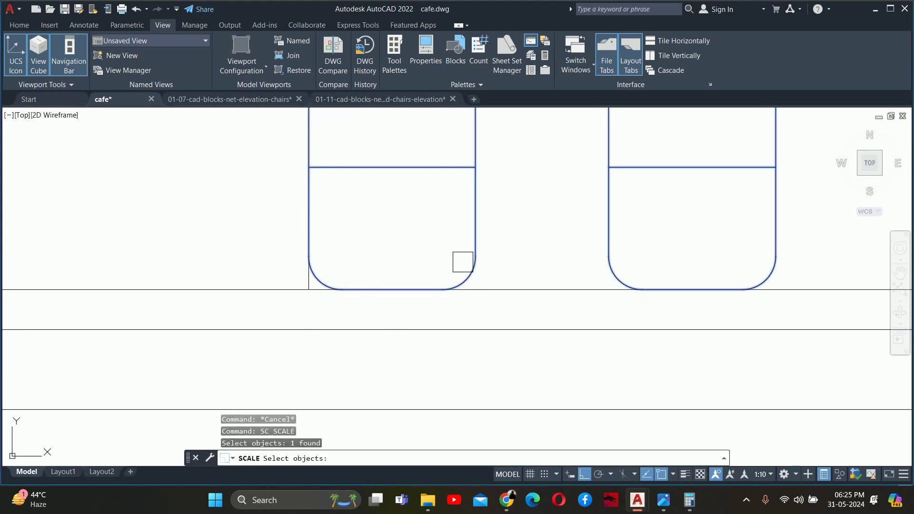
{"action": "key", "text": "Return"}
{"action": "left_click", "coordinate": [392, 290]}
{"action": "type", "text": "."}
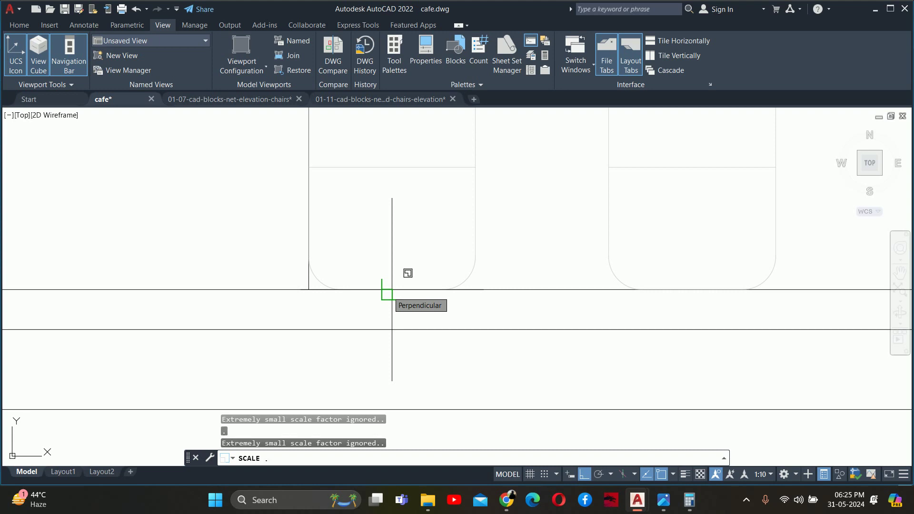
{"action": "type", "text": "0393"}
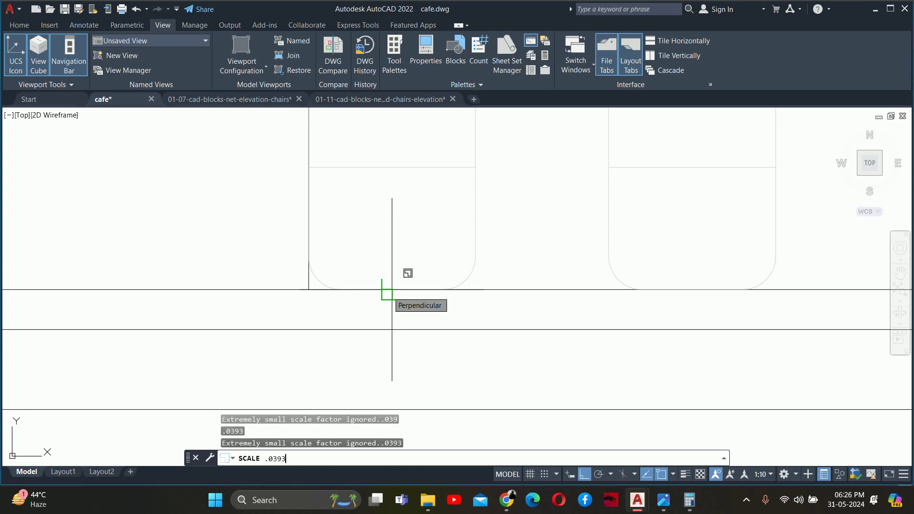
{"action": "key", "text": "Escape"}
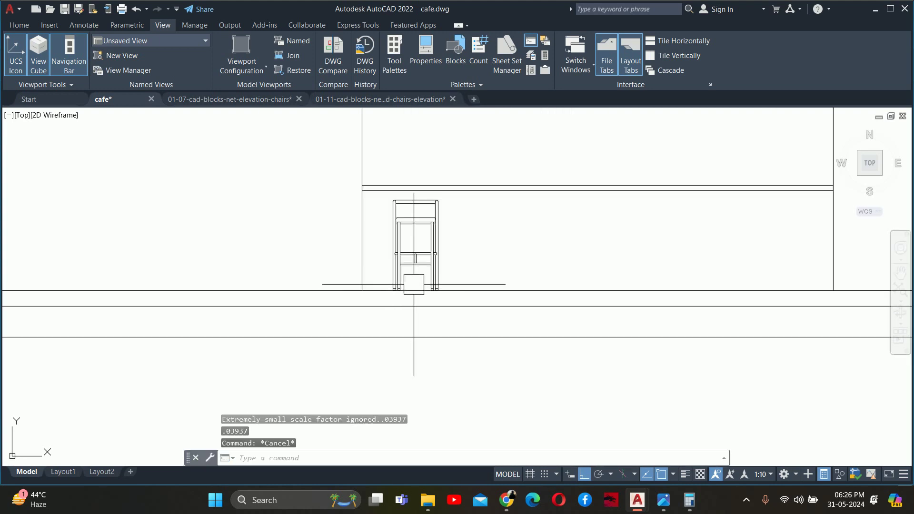
{"action": "scroll", "coordinate": [412, 281], "scroll_direction": "up", "scroll_amount": 2}
{"action": "middle_click_drag", "start_coordinate": [412, 282], "coordinate": [442, 383]}
{"action": "key", "text": "Escape"}
{"action": "key", "text": "Escape"}
{"action": "scroll", "coordinate": [449, 337], "scroll_direction": "down", "scroll_amount": 5}
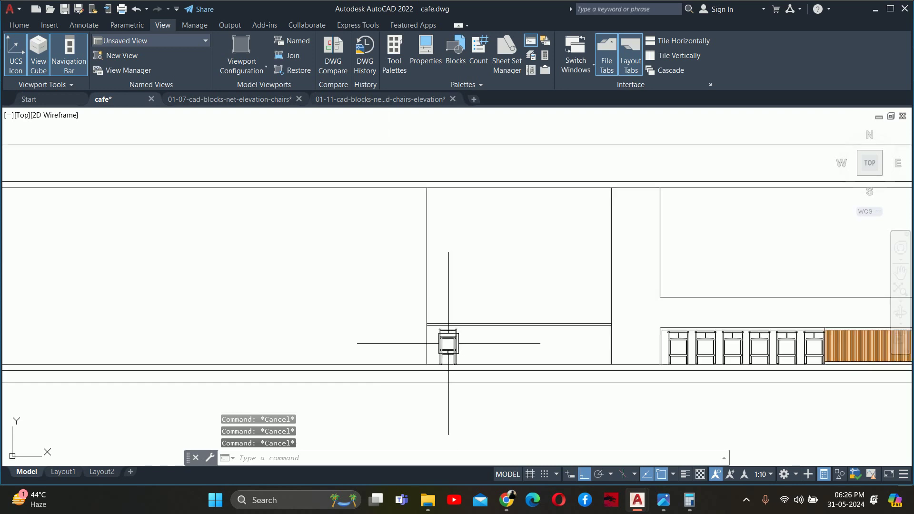
{"action": "middle_click_drag", "start_coordinate": [449, 337], "coordinate": [432, 366]}
- Draw six vertical XLINEs snapped to the centres of the bar chairs in the floor plan
{"action": "type", "text": "xl"}
{"action": "key", "text": "Return"}
{"action": "type", "text": "v"}
{"action": "key", "text": "Return"}
{"action": "scroll", "coordinate": [435, 367], "scroll_direction": "down", "scroll_amount": 4}
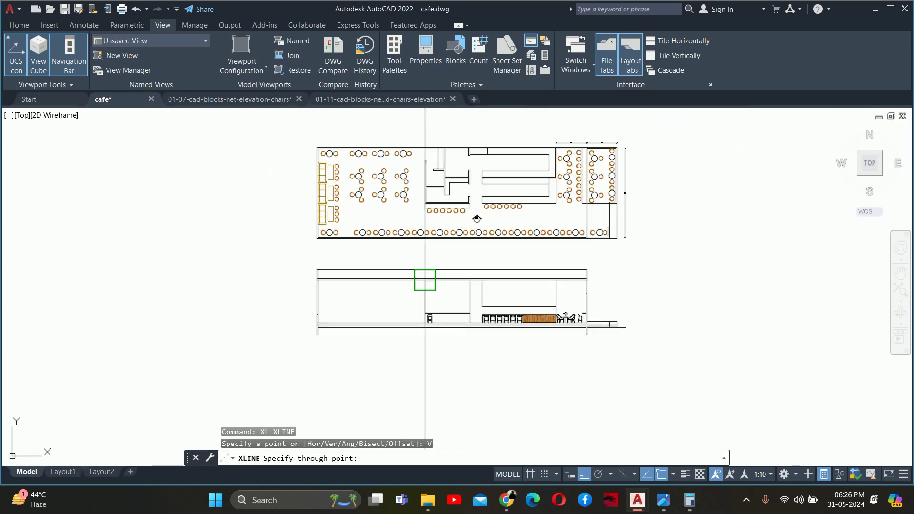
{"action": "middle_click_drag", "start_coordinate": [425, 277], "coordinate": [425, 424]}
{"action": "scroll", "coordinate": [425, 424], "scroll_direction": "up", "scroll_amount": 5}
{"action": "mouse_move", "coordinate": [426, 337]}
{"action": "middle_mouse_down"}
{"action": "mouse_move", "coordinate": [423, 261]}
{"action": "mouse_move", "coordinate": [394, 233]}
{"action": "middle_mouse_up"}
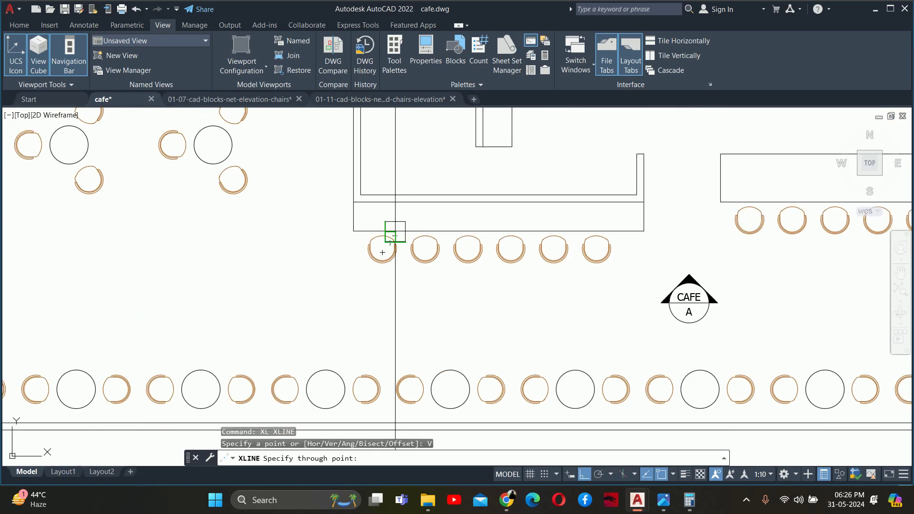
{"action": "scroll", "coordinate": [378, 238], "scroll_direction": "up", "scroll_amount": 2}
{"action": "left_click", "coordinate": [378, 260]}
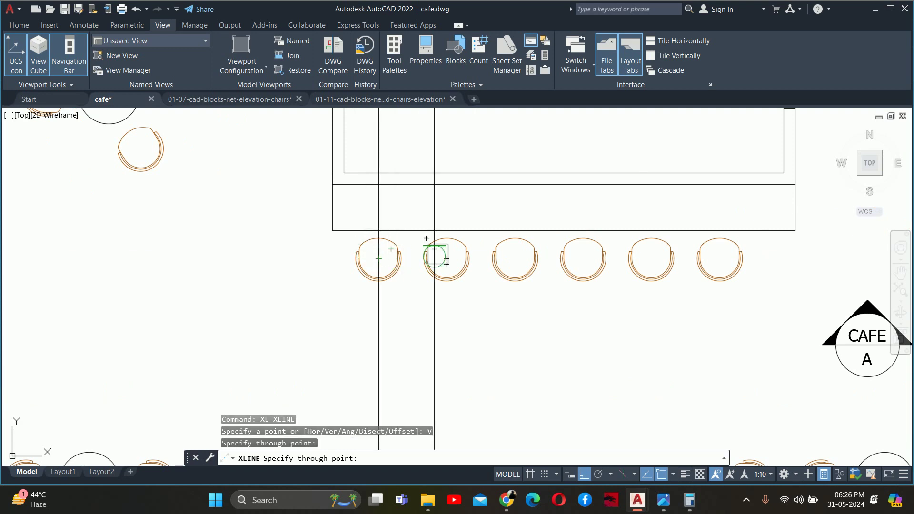
{"action": "scroll", "coordinate": [447, 271], "scroll_direction": "up", "scroll_amount": 2}
{"action": "left_click", "coordinate": [448, 272]}
{"action": "left_click", "coordinate": [555, 231]}
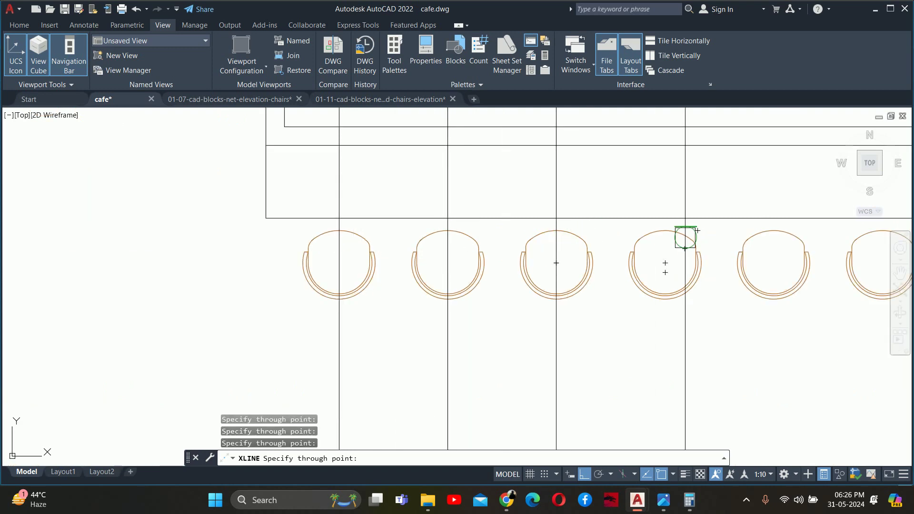
{"action": "left_click", "coordinate": [665, 231]}
{"action": "middle_click_drag", "start_coordinate": [747, 252], "coordinate": [484, 261]}
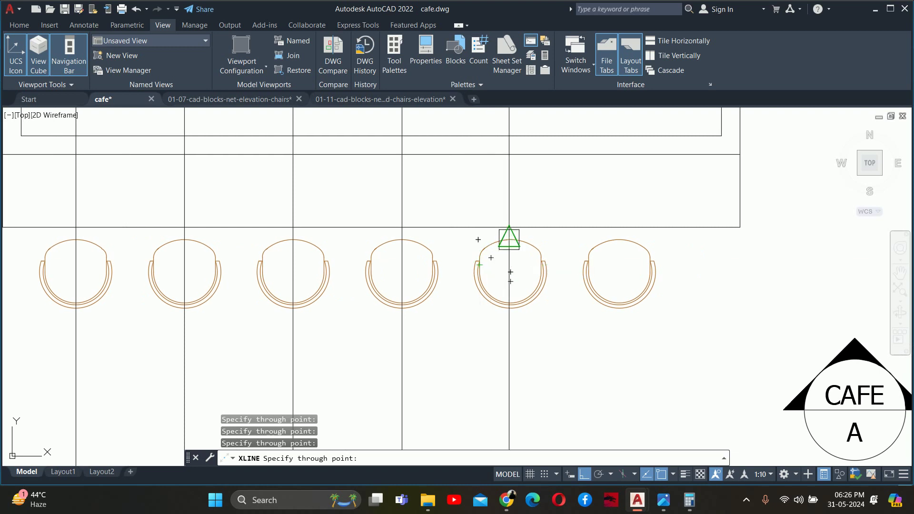
{"action": "left_click", "coordinate": [510, 281]}
{"action": "left_click", "coordinate": [619, 252]}
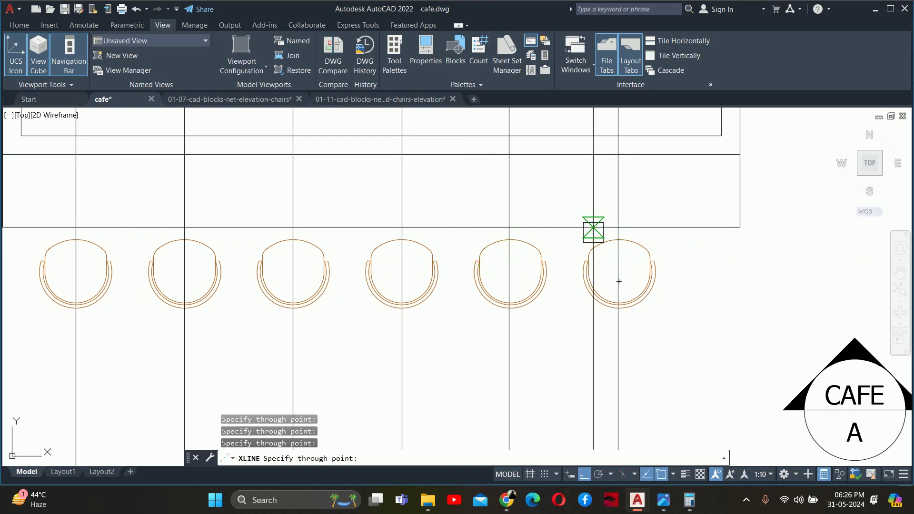
{"action": "key", "text": "Escape"}
{"action": "key", "text": "Escape"}
{"action": "scroll", "coordinate": [552, 243], "scroll_direction": "down", "scroll_amount": 8}
{"action": "key", "text": "Escape"}
{"action": "key", "text": "Escape"}
{"action": "scroll", "coordinate": [500, 301], "scroll_direction": "up", "scroll_amount": 4}
{"action": "scroll", "coordinate": [500, 300], "scroll_direction": "up", "scroll_amount": 4}
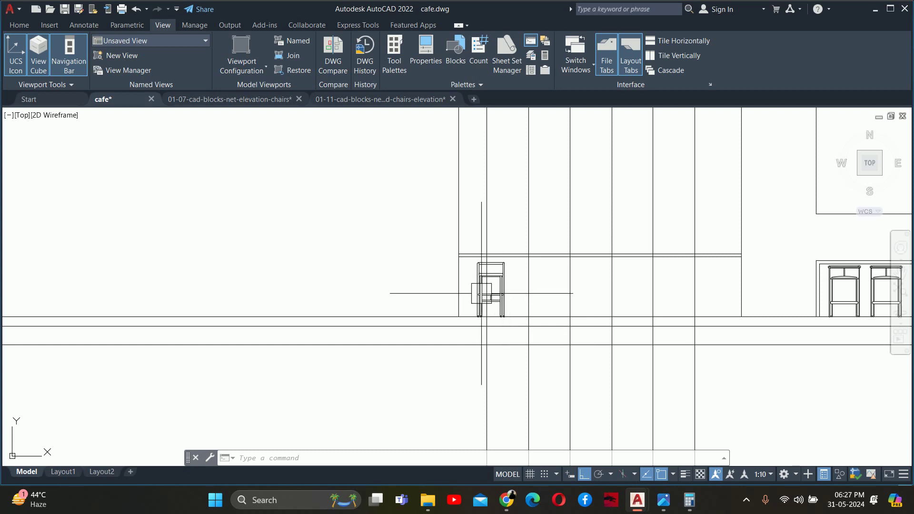
- Start moving the bar stool from its top midpoint, then cancel, leaving it in place
{"action": "key", "text": "Escape"}
{"action": "type", "text": "m"}
{"action": "key", "text": "Return"}
{"action": "left_click", "coordinate": [490, 295]}
{"action": "key", "text": "Return"}
{"action": "scroll", "coordinate": [487, 270], "scroll_direction": "up", "scroll_amount": 5}
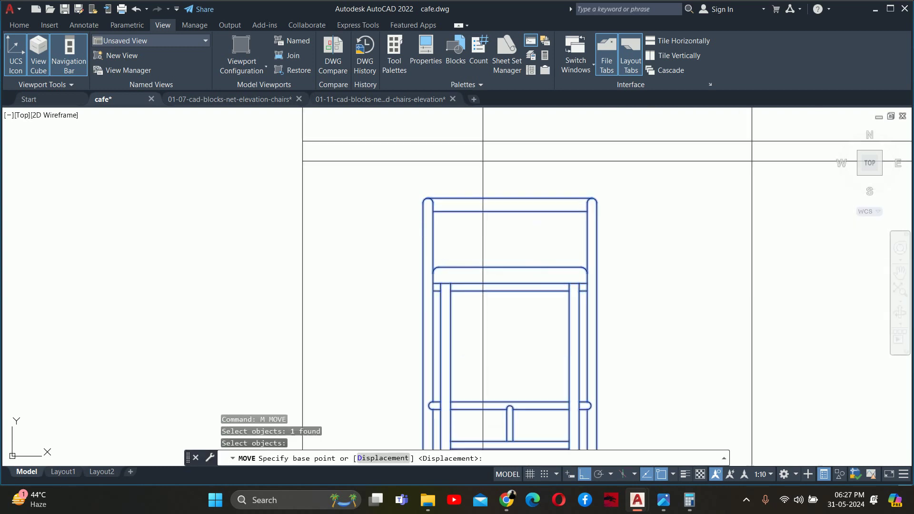
{"action": "scroll", "coordinate": [486, 270], "scroll_direction": "up", "scroll_amount": 3}
{"action": "left_click", "coordinate": [556, 138]}
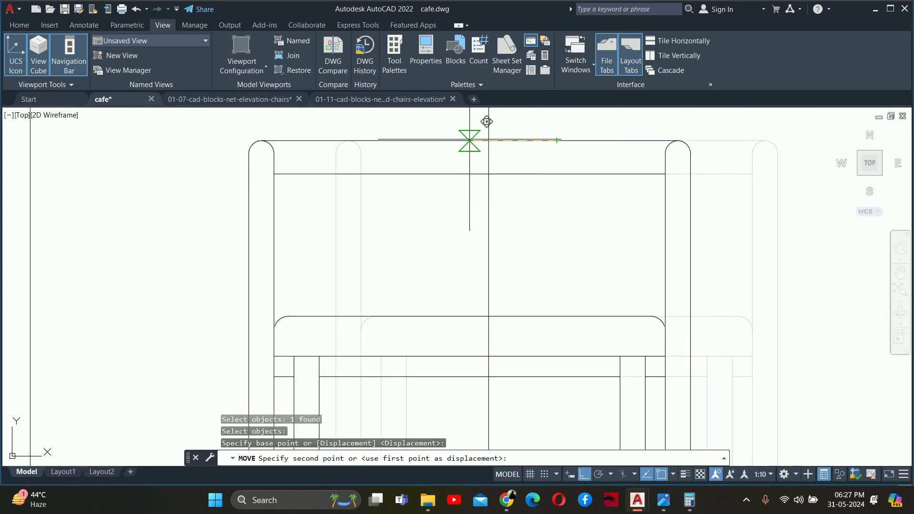
{"action": "key", "text": "Escape"}
{"action": "key", "text": "Escape"}
{"action": "scroll", "coordinate": [496, 211], "scroll_direction": "down", "scroll_amount": 10}
{"action": "scroll", "coordinate": [496, 211], "scroll_direction": "up", "scroll_amount": 3}
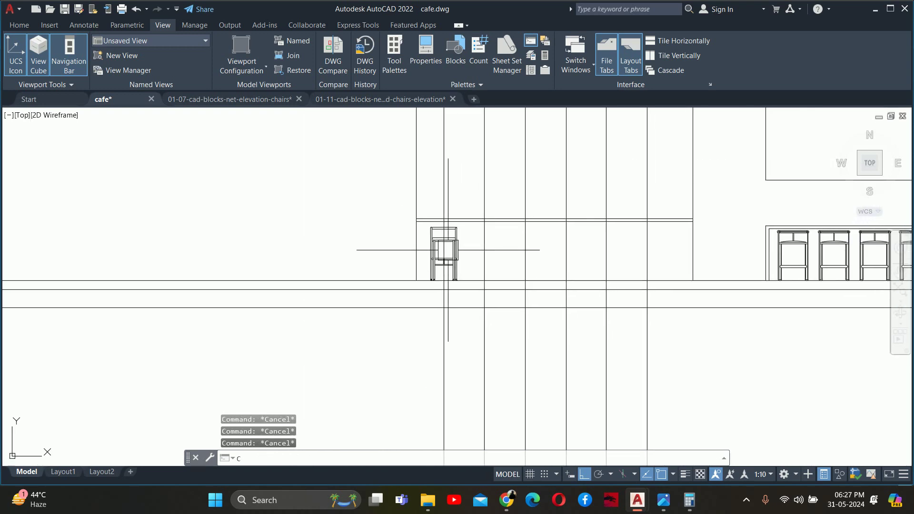
{"action": "scroll", "coordinate": [448, 251], "scroll_direction": "up", "scroll_amount": 3}
- Copy the bar stool from its top midpoint onto the next two construction lines
{"action": "type", "text": "co"}
{"action": "key", "text": "Return"}
{"action": "left_click", "coordinate": [460, 252]}
{"action": "scroll", "coordinate": [460, 253], "scroll_direction": "up", "scroll_amount": 3}
{"action": "key", "text": "Return"}
{"action": "scroll", "coordinate": [446, 202], "scroll_direction": "up", "scroll_amount": 4}
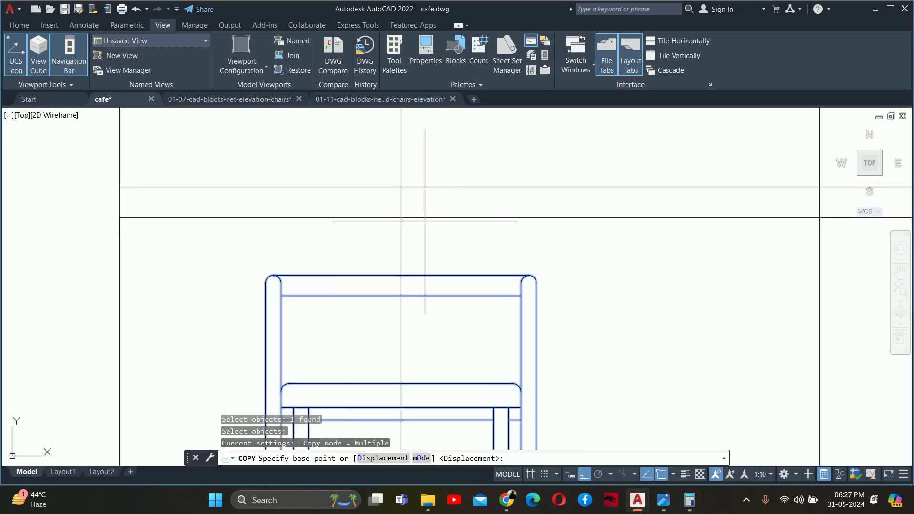
{"action": "left_click", "coordinate": [401, 275]}
{"action": "scroll", "coordinate": [608, 239], "scroll_direction": "down", "scroll_amount": 5}
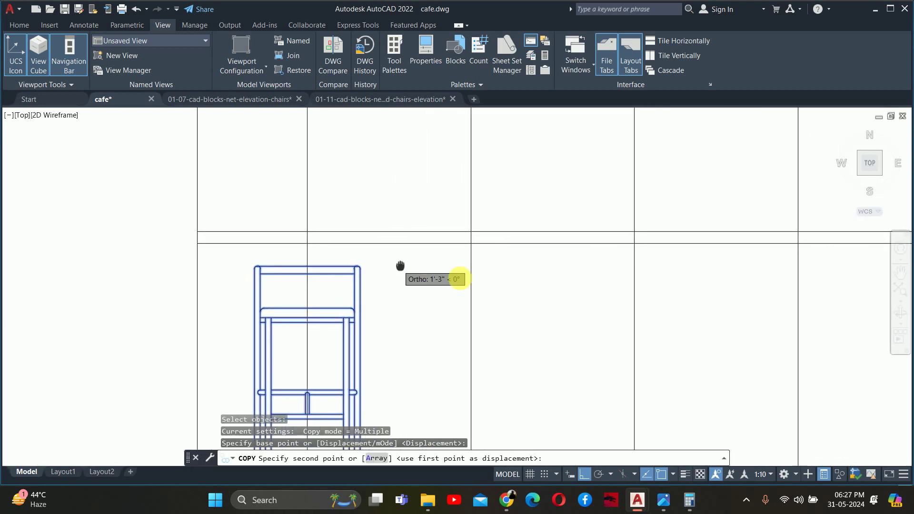
{"action": "scroll", "coordinate": [469, 265], "scroll_direction": "up", "scroll_amount": 1}
{"action": "scroll", "coordinate": [471, 243], "scroll_direction": "up", "scroll_amount": 1}
{"action": "left_click", "coordinate": [473, 262]}
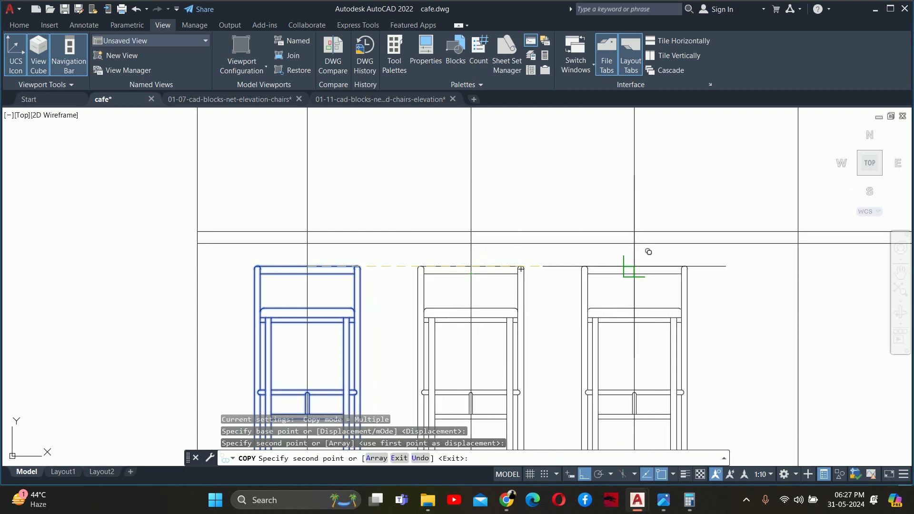
{"action": "left_click", "coordinate": [634, 267]}
- Place another stool copy further along, undo the wrong copy, and end copying
{"action": "middle_click_drag", "start_coordinate": [728, 291], "coordinate": [263, 290]}
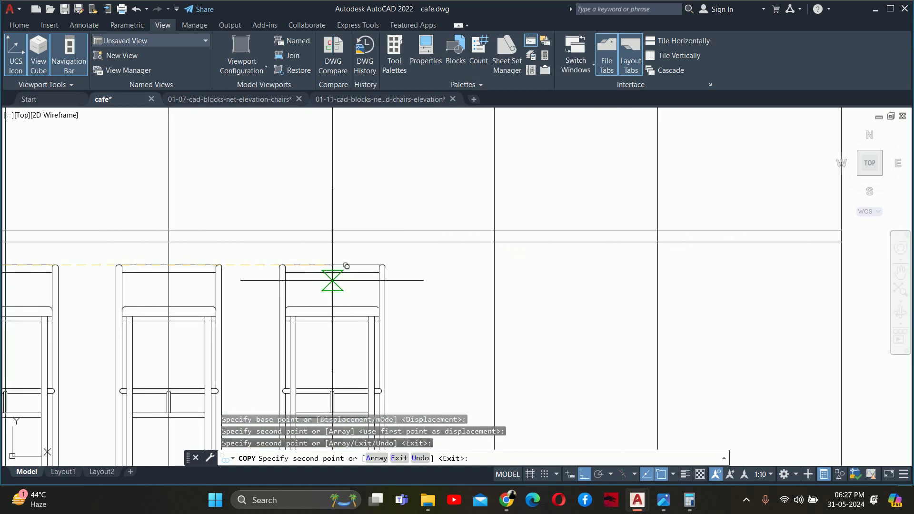
{"action": "left_click", "coordinate": [332, 264]}
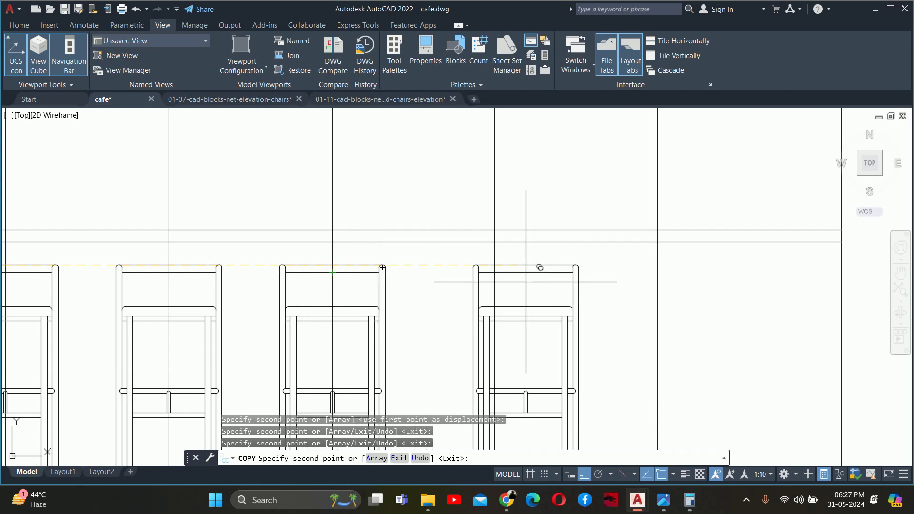
{"action": "type", "text": "u"}
{"action": "key", "text": "Return"}
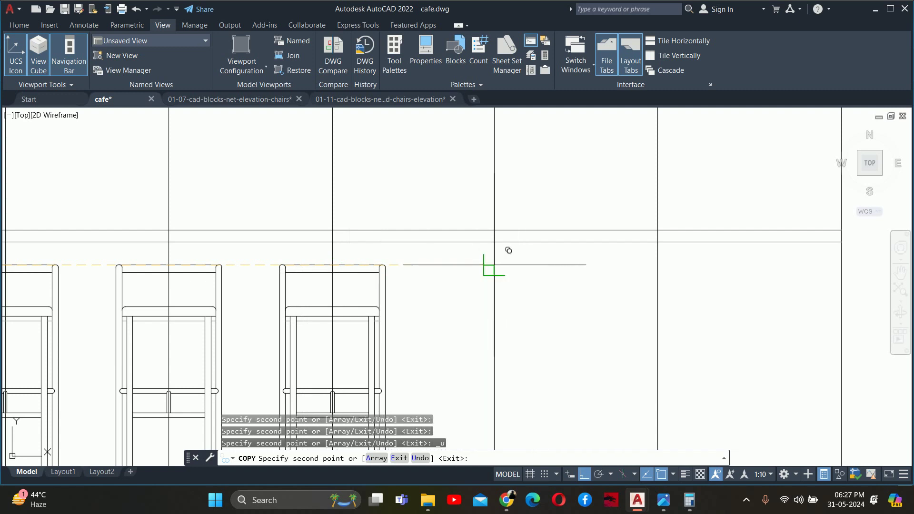
{"action": "middle_click_drag", "start_coordinate": [508, 250], "coordinate": [487, 251]}
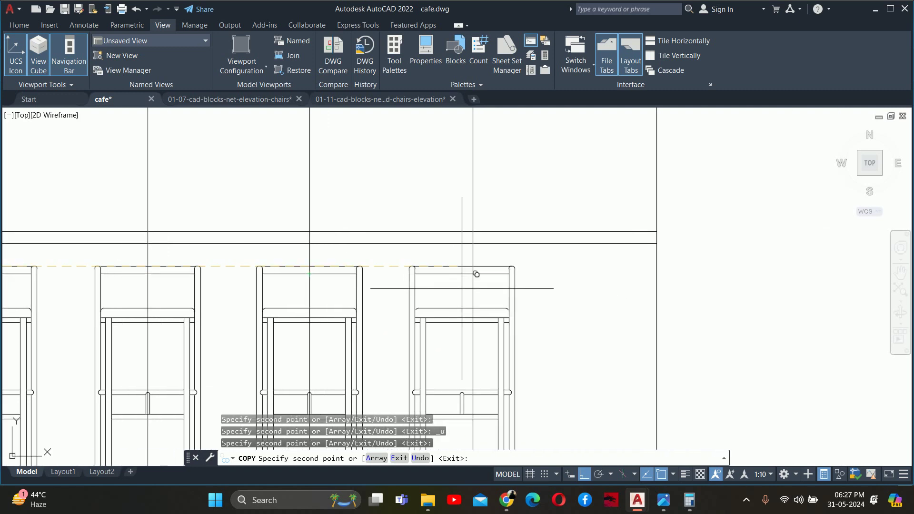
{"action": "scroll", "coordinate": [495, 275], "scroll_direction": "down", "scroll_amount": 5}
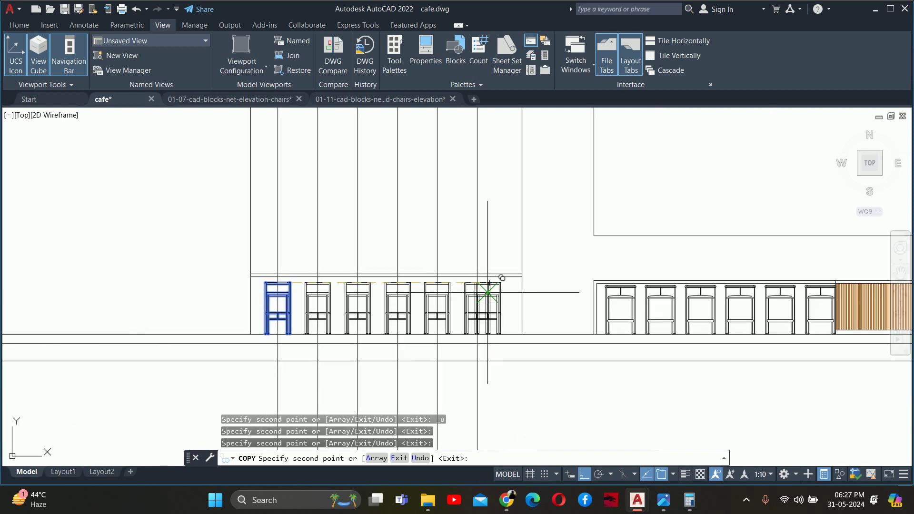
{"action": "scroll", "coordinate": [486, 304], "scroll_direction": "down", "scroll_amount": 1}
{"action": "key", "text": "Escape"}
- Crossing-select the six construction lines and delete them
{"action": "left_click", "coordinate": [478, 295]}
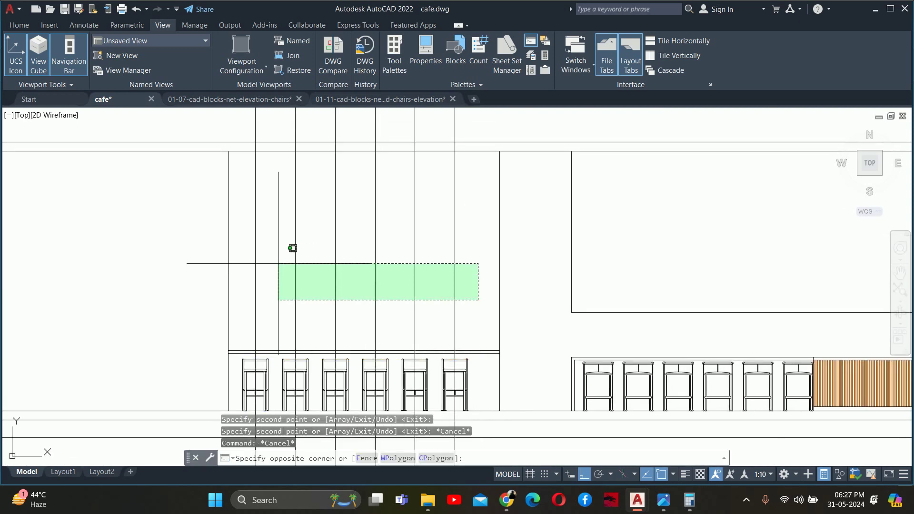
{"action": "left_click", "coordinate": [247, 262]}
{"action": "scroll", "coordinate": [336, 278], "scroll_direction": "down", "scroll_amount": 2}
{"action": "key", "text": "Delete"}
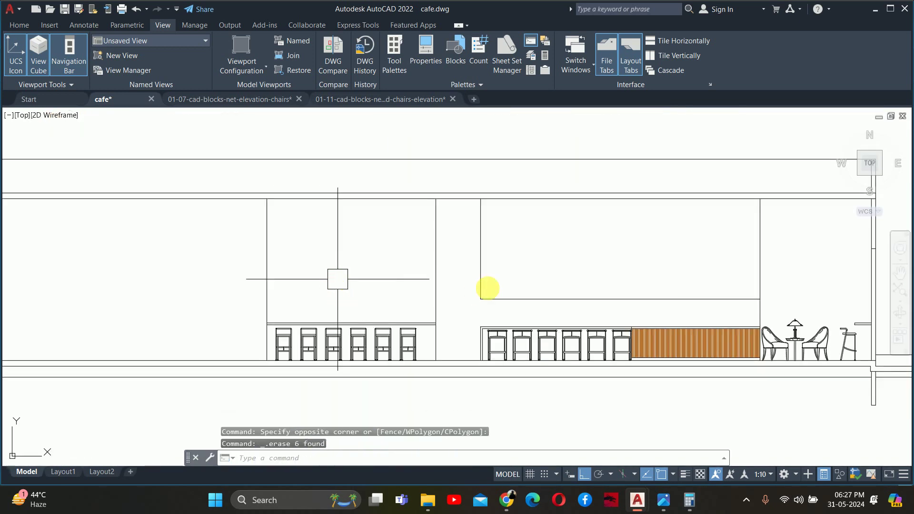
{"action": "middle_click_drag", "start_coordinate": [337, 278], "coordinate": [486, 285]}
{"action": "key", "text": "Escape"}
{"action": "key", "text": "Escape"}
{"action": "scroll", "coordinate": [489, 277], "scroll_direction": "down", "scroll_amount": 3}
- Start a copy and select the elevation's table-and-chairs set
{"action": "scroll", "coordinate": [476, 266], "scroll_direction": "down", "scroll_amount": 3}
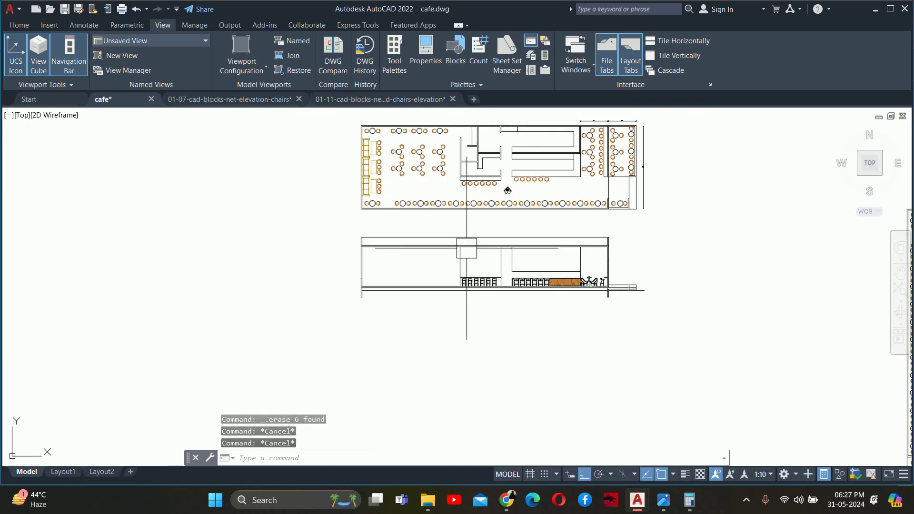
{"action": "middle_click_drag", "start_coordinate": [466, 248], "coordinate": [478, 260]}
{"action": "key", "text": "Escape"}
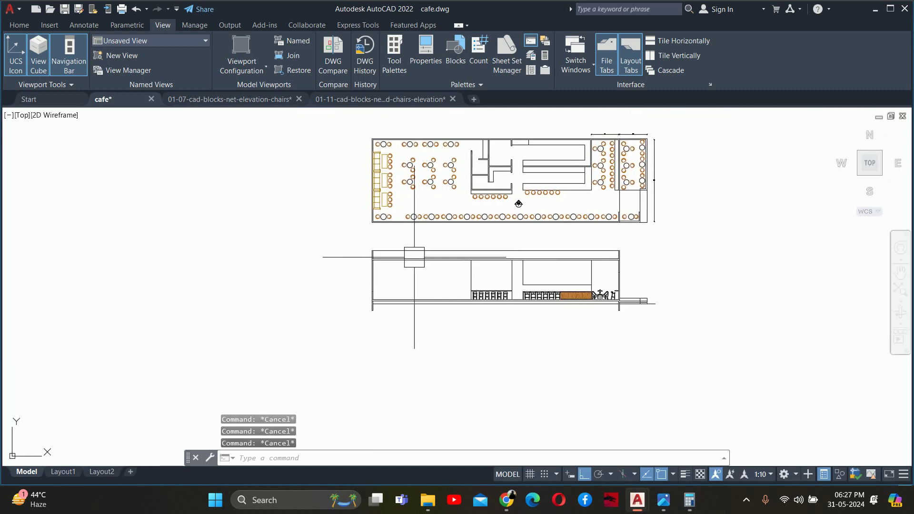
{"action": "scroll", "coordinate": [599, 307], "scroll_direction": "up", "scroll_amount": 2}
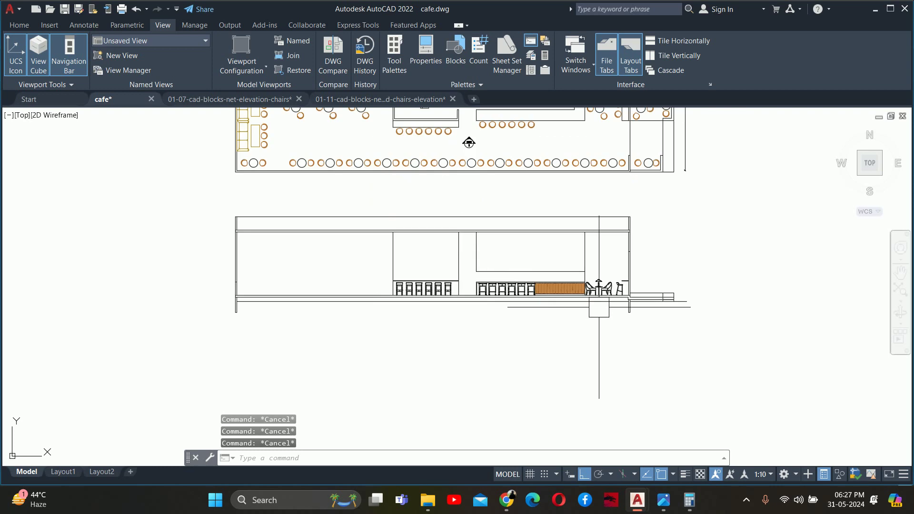
{"action": "type", "text": "co"}
{"action": "key", "text": "Return"}
{"action": "scroll", "coordinate": [595, 290], "scroll_direction": "up", "scroll_amount": 3}
{"action": "left_click", "coordinate": [597, 291]}
{"action": "scroll", "coordinate": [394, 184], "scroll_direction": "down", "scroll_amount": 3}
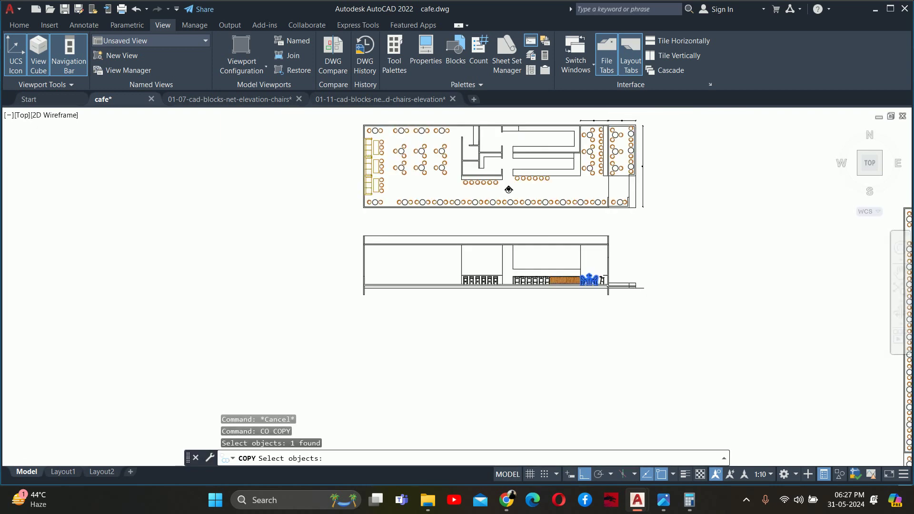
{"action": "scroll", "coordinate": [592, 281], "scroll_direction": "down", "scroll_amount": 2}
{"action": "scroll", "coordinate": [332, 306], "scroll_direction": "up", "scroll_amount": 5}
{"action": "scroll", "coordinate": [479, 297], "scroll_direction": "up", "scroll_amount": 2}
{"action": "key", "text": "Return"}
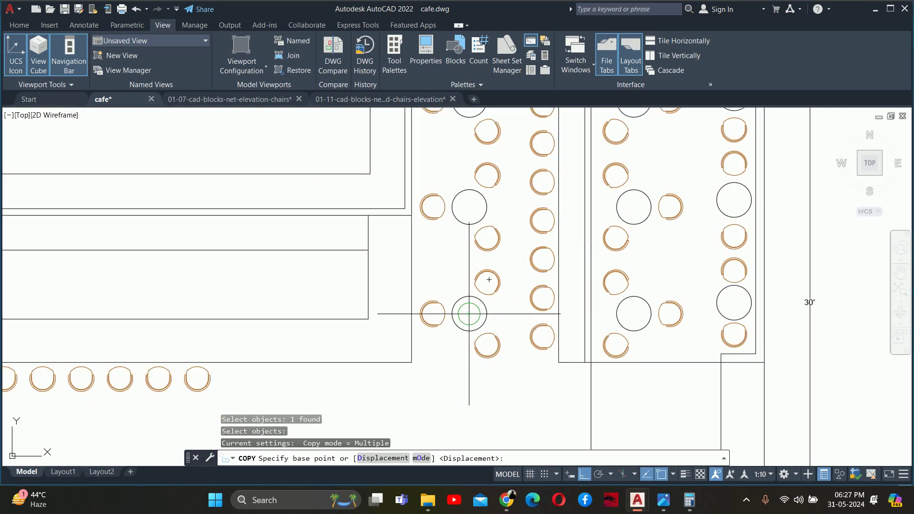
- Copy the table set to two more positions aligned with the plan's table centres
{"action": "left_click", "coordinate": [469, 313]}
{"action": "scroll", "coordinate": [428, 312], "scroll_direction": "down", "scroll_amount": 3}
{"action": "scroll", "coordinate": [597, 292], "scroll_direction": "up", "scroll_amount": 2}
{"action": "scroll", "coordinate": [460, 307], "scroll_direction": "up", "scroll_amount": 2}
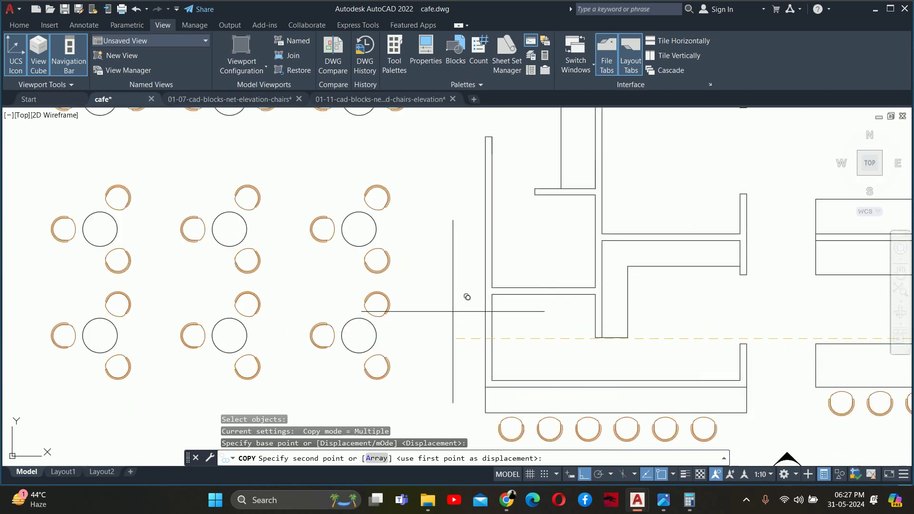
{"action": "left_click", "coordinate": [360, 336]}
{"action": "mouse_move", "coordinate": [360, 337]}
{"action": "middle_mouse_down"}
{"action": "mouse_move", "coordinate": [592, 347]}
{"action": "mouse_move", "coordinate": [597, 331]}
{"action": "middle_mouse_up"}
{"action": "left_click", "coordinate": [581, 331]}
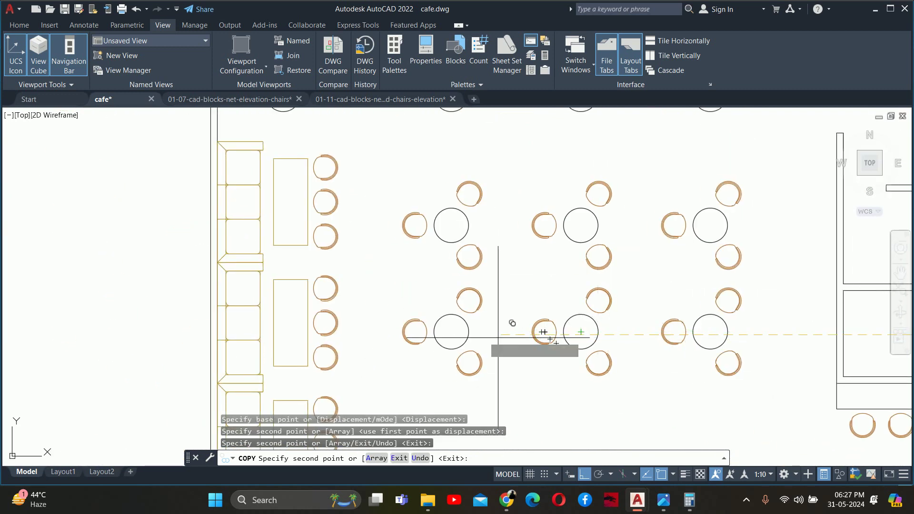
{"action": "key", "text": "Escape"}
- Pan along the elevation to check the three table sets at its left end
{"action": "scroll", "coordinate": [457, 314], "scroll_direction": "down", "scroll_amount": 5}
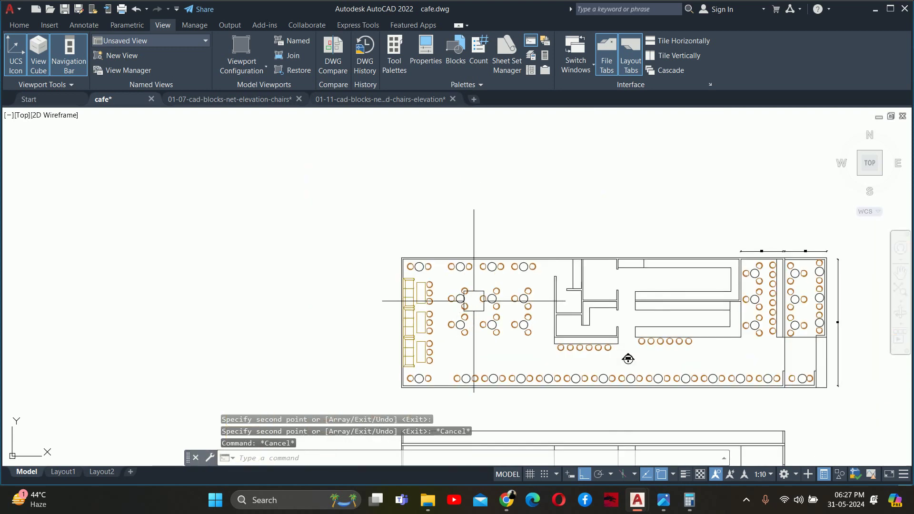
{"action": "scroll", "coordinate": [447, 276], "scroll_direction": "down", "scroll_amount": 3}
{"action": "scroll", "coordinate": [450, 269], "scroll_direction": "up", "scroll_amount": 4}
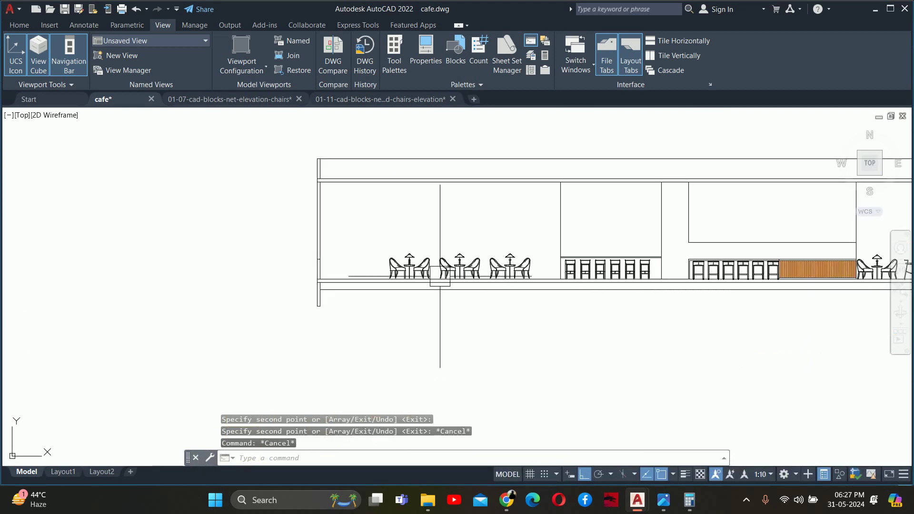
{"action": "key", "text": "Escape"}
{"action": "key", "text": "Escape"}
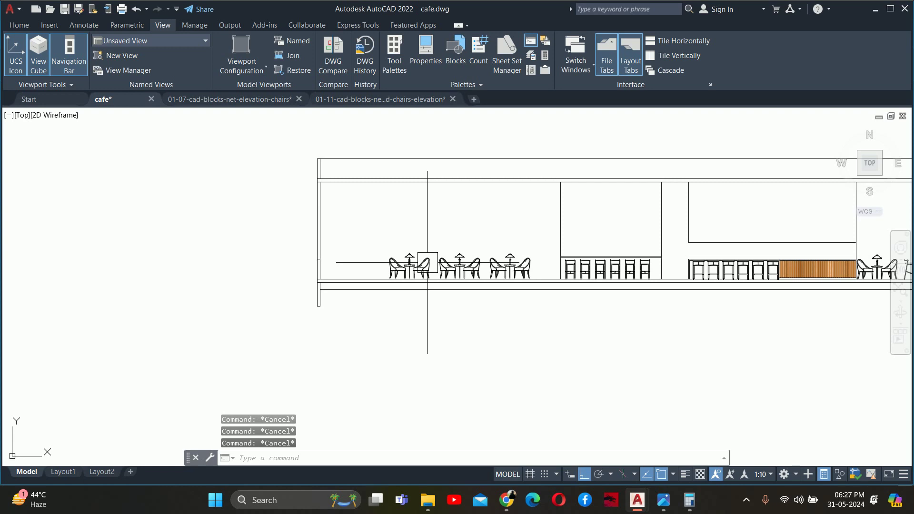
{"action": "middle_click_drag", "start_coordinate": [428, 262], "coordinate": [347, 296]}
{"action": "middle_click_drag", "start_coordinate": [459, 295], "coordinate": [309, 291]}
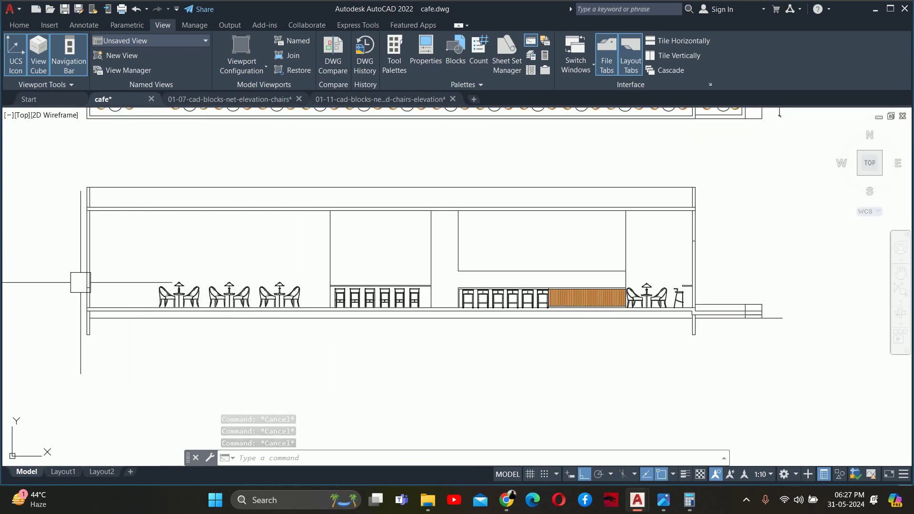
{"action": "middle_click_drag", "start_coordinate": [130, 216], "coordinate": [275, 261]}
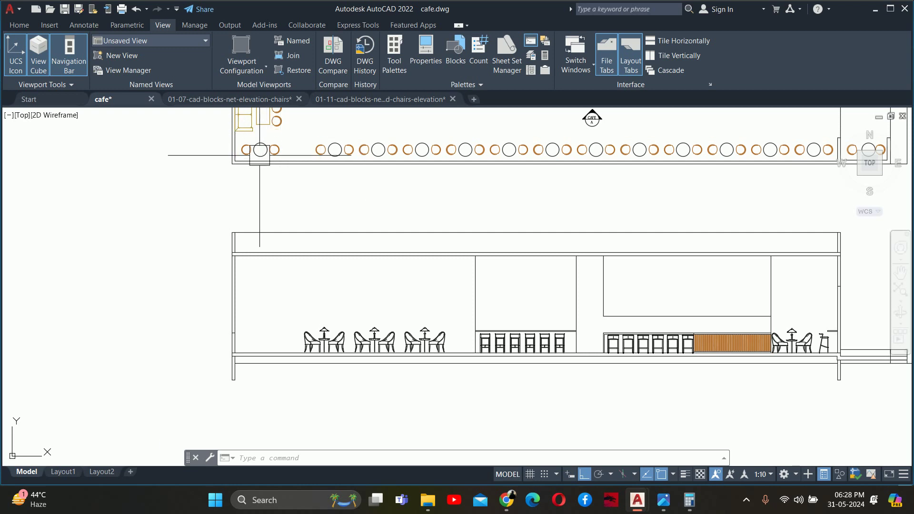
{"action": "left_click", "coordinate": [206, 320]}
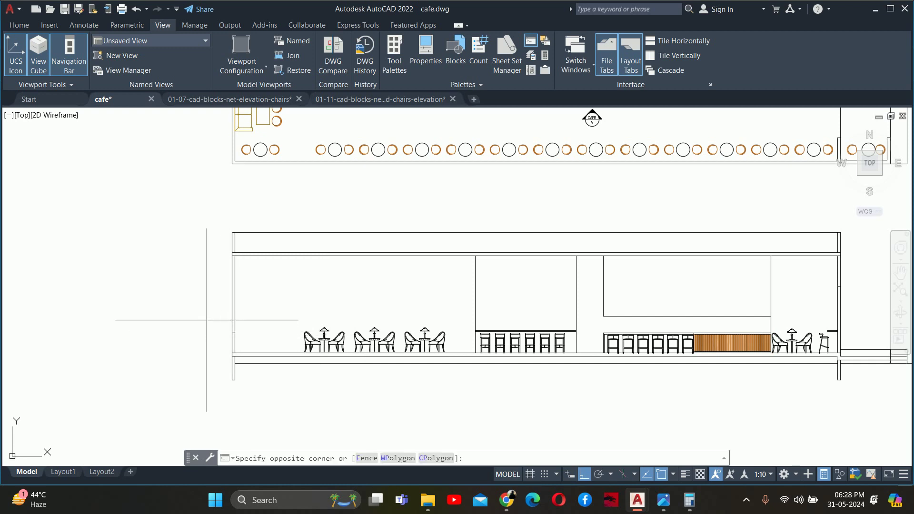
{"action": "left_click", "coordinate": [256, 340]}
{"action": "key", "text": "Delete"}
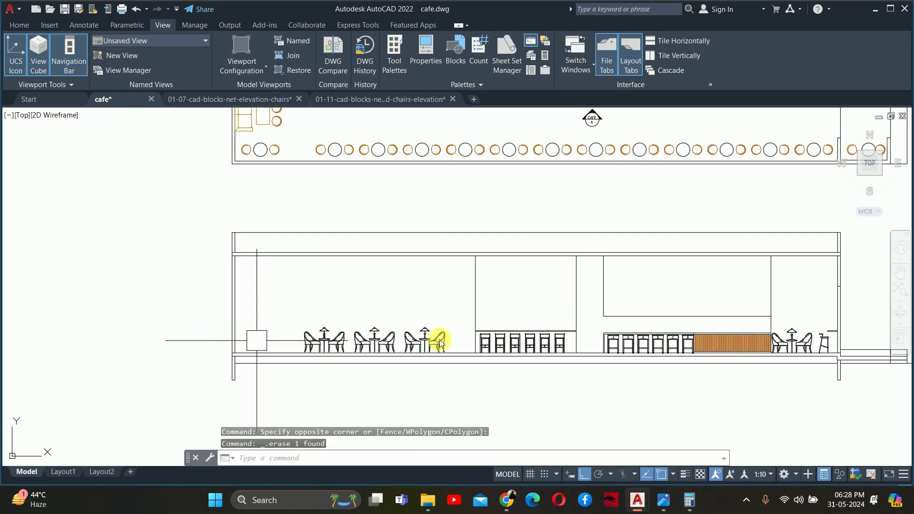
{"action": "key", "text": "Escape"}
{"action": "key", "text": "Escape"}
{"action": "key", "text": "Escape"}
{"action": "scroll", "coordinate": [693, 321], "scroll_direction": "up", "scroll_amount": 2}
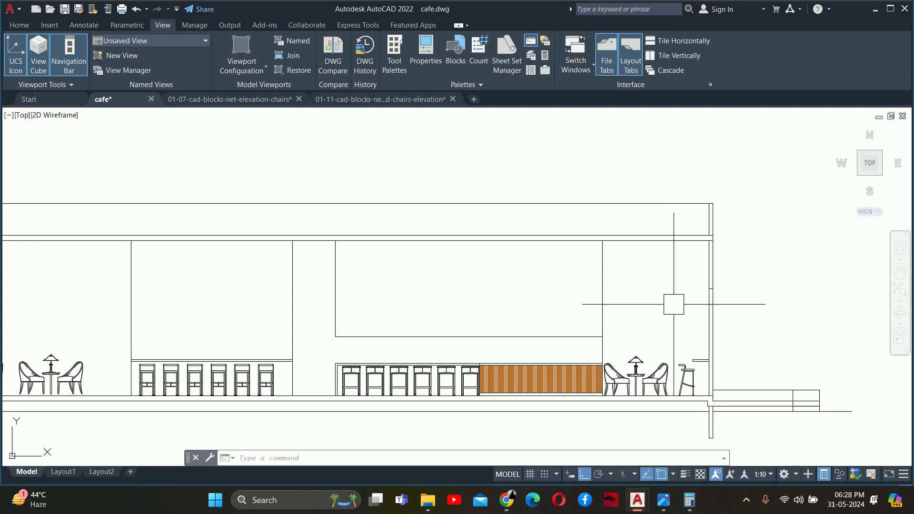
{"action": "middle_click_drag", "start_coordinate": [503, 319], "coordinate": [650, 314]}
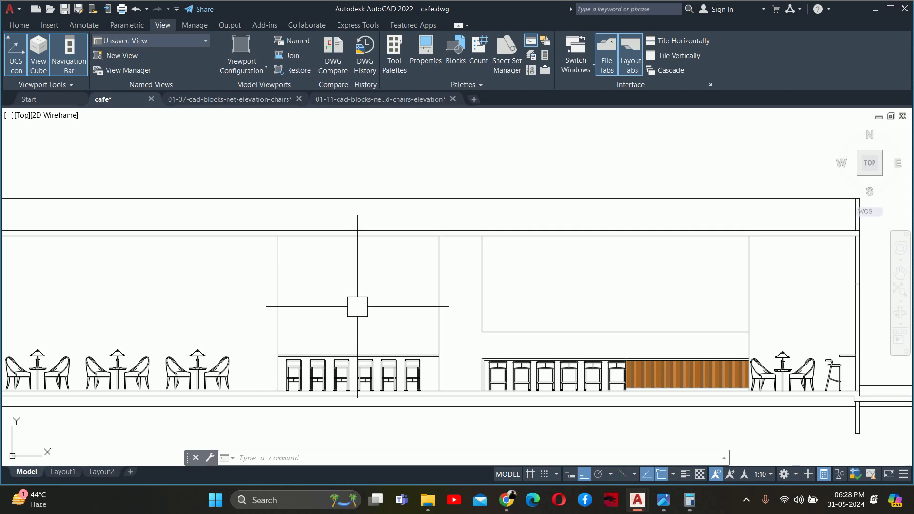
{"action": "scroll", "coordinate": [375, 356], "scroll_direction": "up", "scroll_amount": 2}
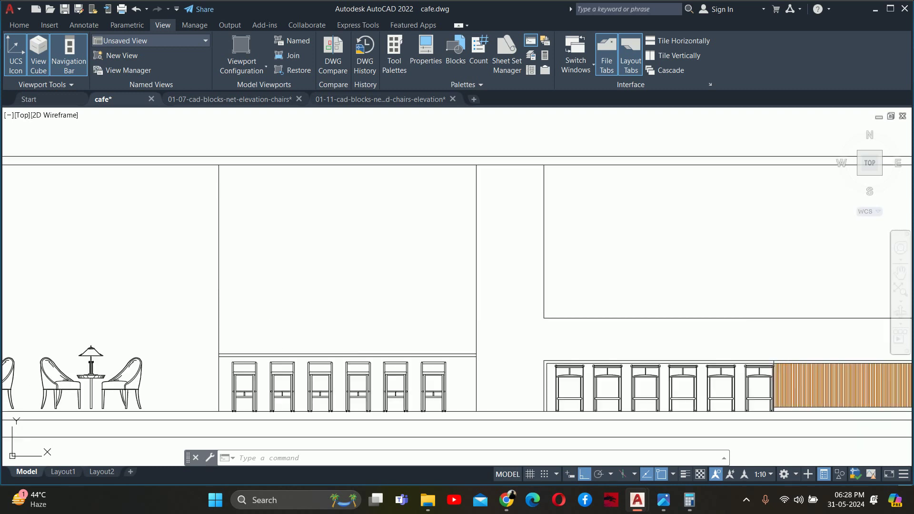
{"action": "key", "text": "Escape"}
{"action": "key", "text": "Escape"}
{"action": "key", "text": "Escape"}
{"action": "type", "text": "o"}
{"action": "key", "text": "Return"}
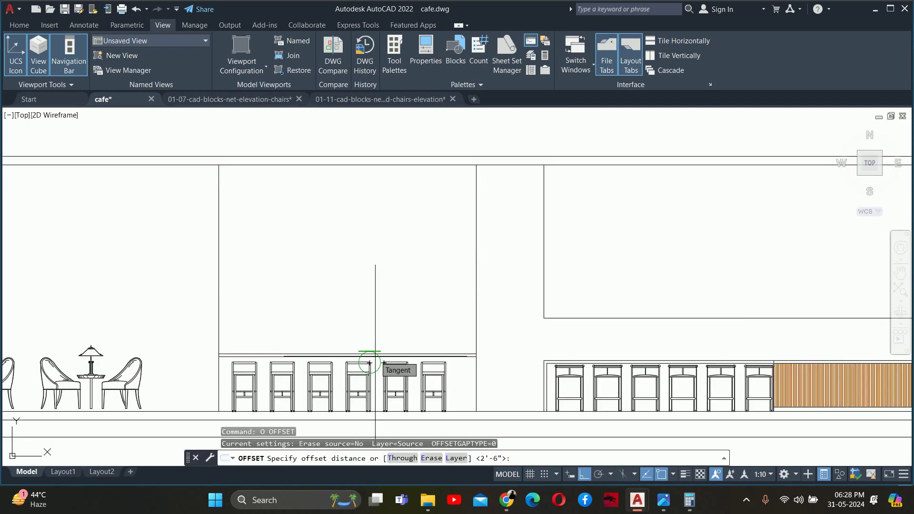
{"action": "type", "text": "30"}
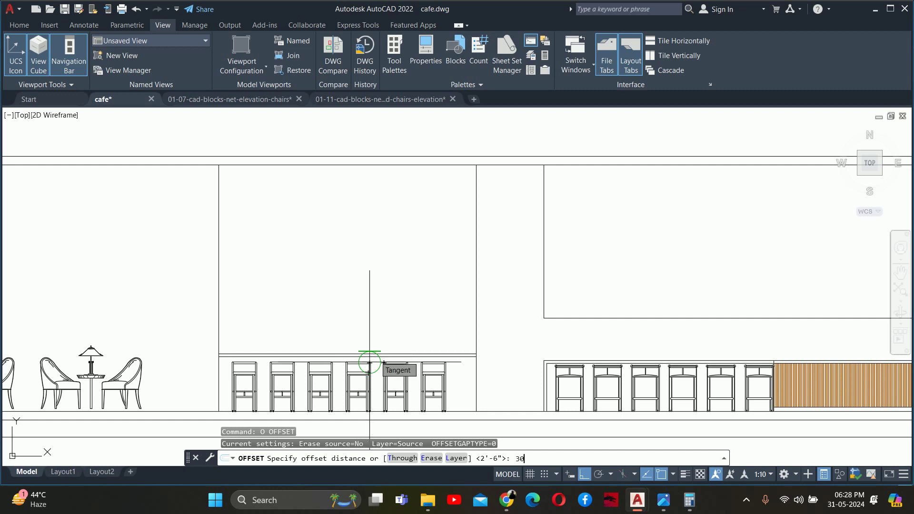
{"action": "key", "text": "Return"}
{"action": "scroll", "coordinate": [362, 356], "scroll_direction": "up", "scroll_amount": 4}
{"action": "left_click", "coordinate": [430, 362]}
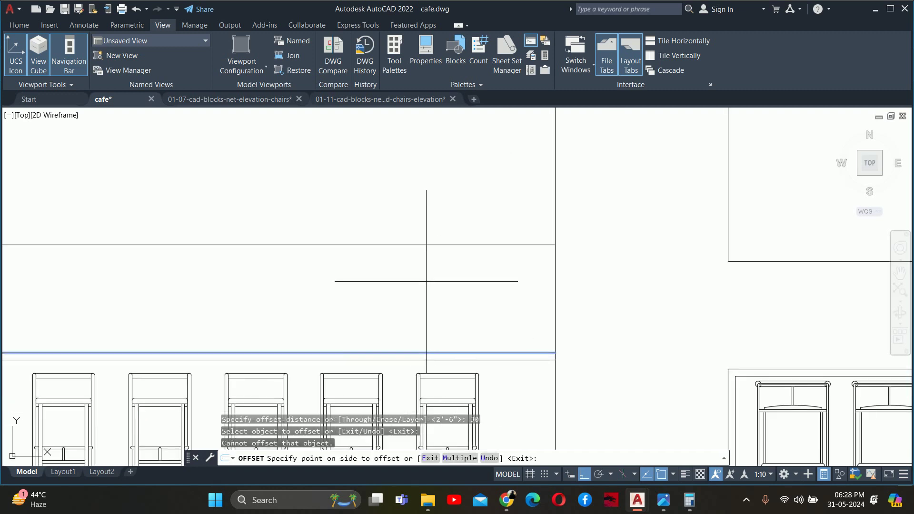
{"action": "left_click", "coordinate": [426, 282]}
{"action": "scroll", "coordinate": [426, 281], "scroll_direction": "down", "scroll_amount": 3}
{"action": "key", "text": "Escape"}
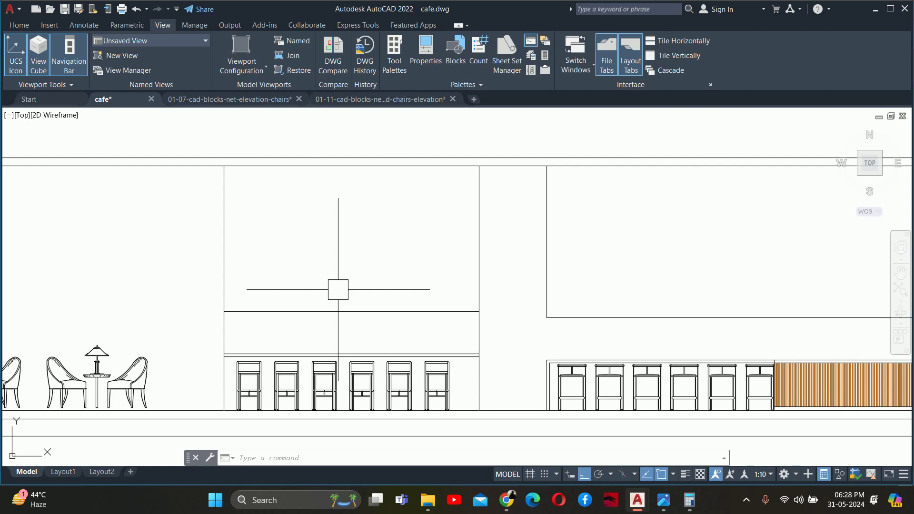
{"action": "key", "text": "Escape"}
{"action": "key", "text": "Escape"}
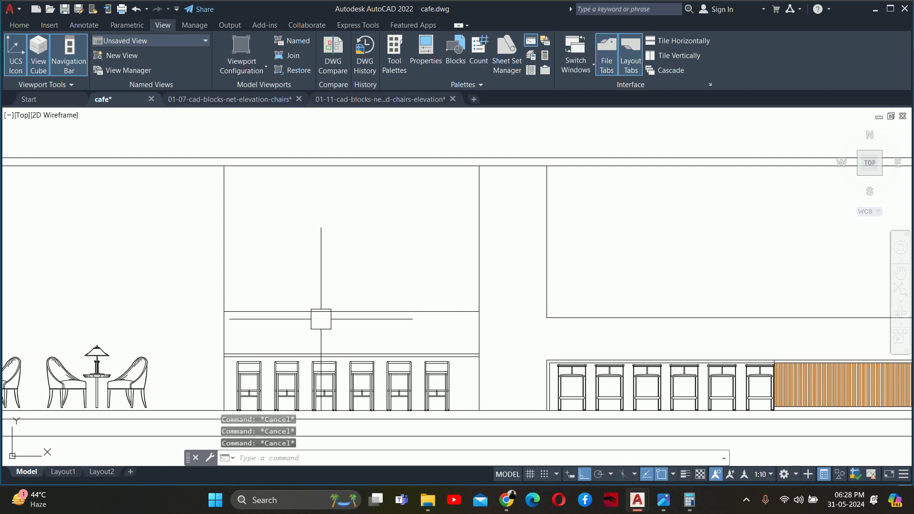
{"action": "left_click", "coordinate": [316, 312]}
{"action": "key", "text": "Delete"}
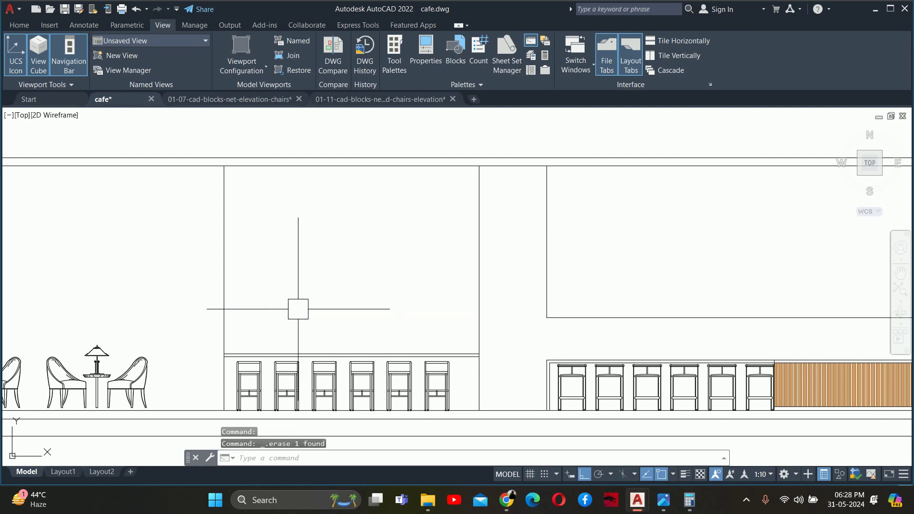
{"action": "key", "text": "Escape"}
{"action": "key", "text": "Escape"}
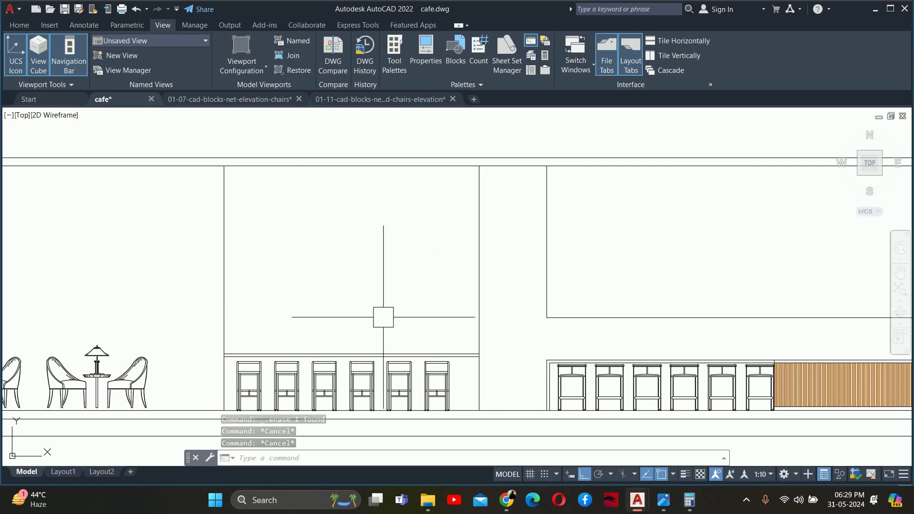
{"action": "key", "text": "Escape"}
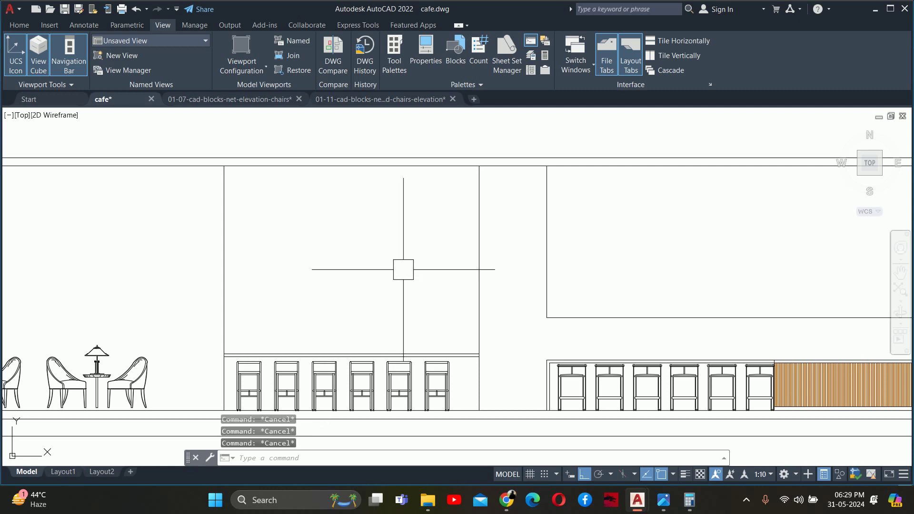
{"action": "type", "text": "l"}
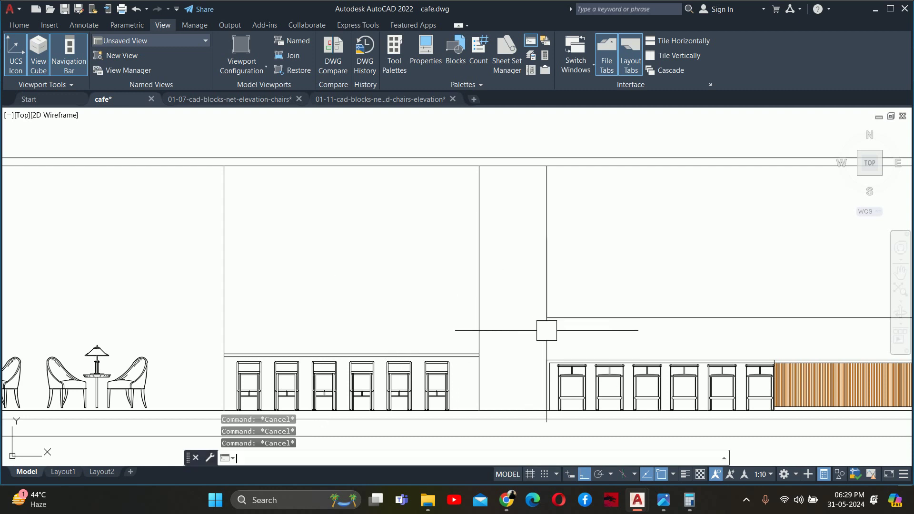
{"action": "key", "text": "Return"}
{"action": "left_click", "coordinate": [546, 322]}
{"action": "scroll", "coordinate": [545, 322], "scroll_direction": "up", "scroll_amount": 2}
{"action": "key", "text": "Escape"}
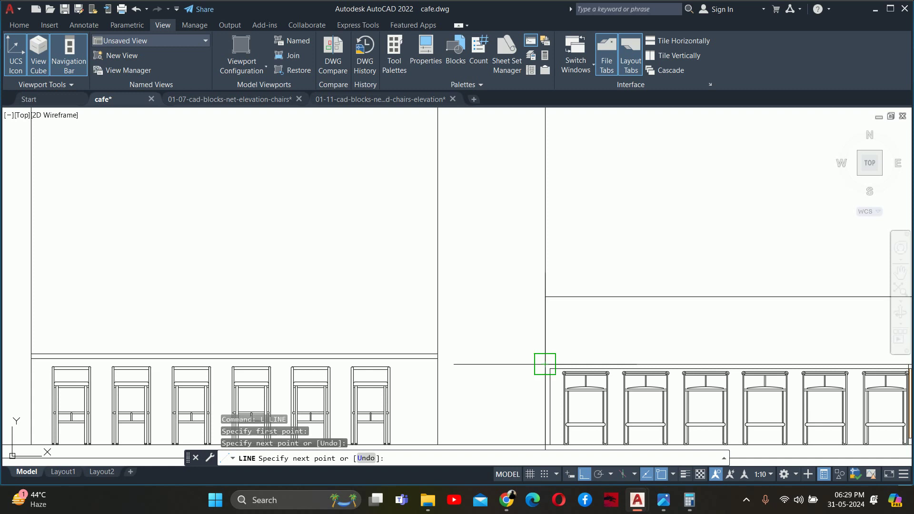
{"action": "scroll", "coordinate": [533, 343], "scroll_direction": "down", "scroll_amount": 6}
{"action": "scroll", "coordinate": [469, 380], "scroll_direction": "up", "scroll_amount": 2}
{"action": "scroll", "coordinate": [469, 379], "scroll_direction": "down", "scroll_amount": 4}
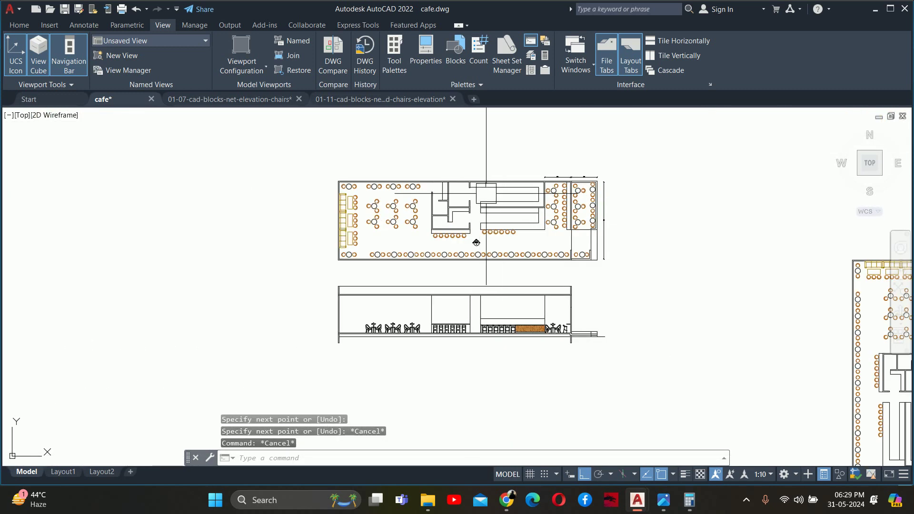
{"action": "scroll", "coordinate": [475, 243], "scroll_direction": "up", "scroll_amount": 2}
{"action": "key", "text": "alt+Tab"}
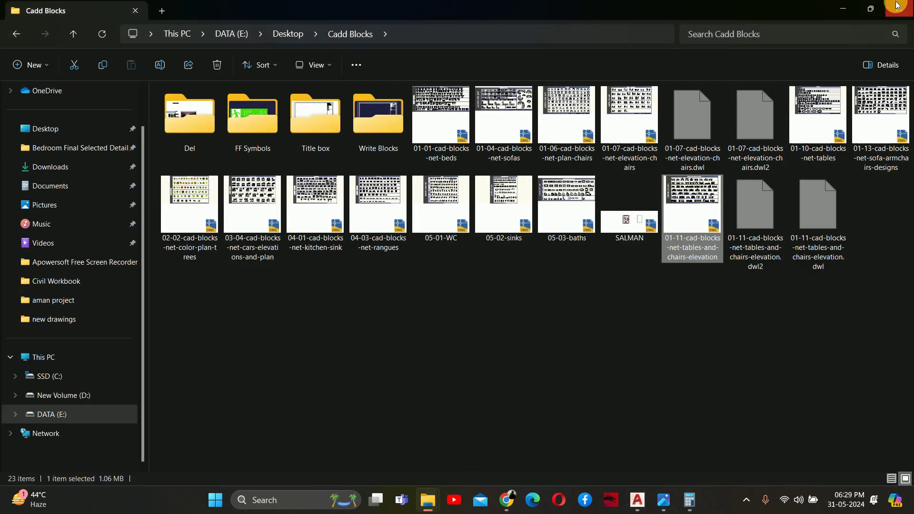
{"action": "left_click", "coordinate": [896, 5]}
{"action": "middle_click_drag", "start_coordinate": [475, 300], "coordinate": [482, 267]}
{"action": "scroll", "coordinate": [511, 338], "scroll_direction": "up", "scroll_amount": 3}
- Offset the floor line 8' up to form the panel's top edge
{"action": "scroll", "coordinate": [511, 338], "scroll_direction": "up", "scroll_amount": 2}
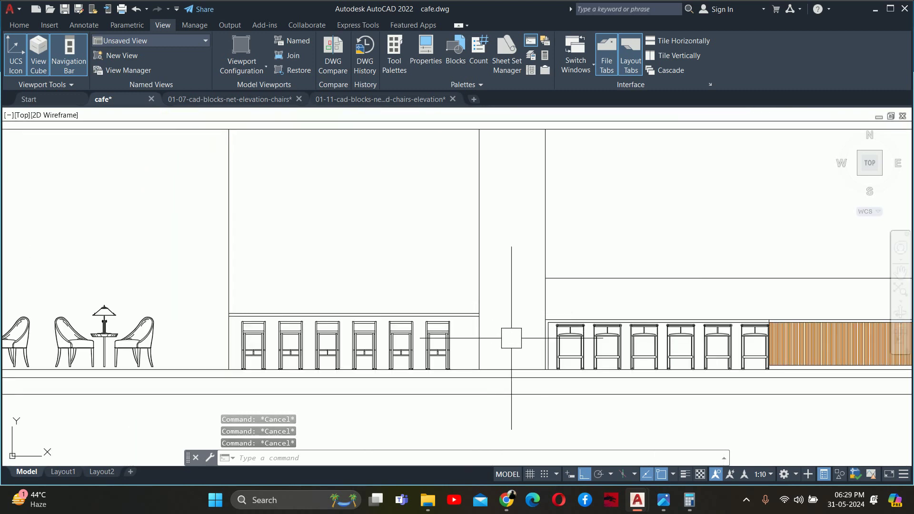
{"action": "middle_click_drag", "start_coordinate": [511, 338], "coordinate": [482, 352]}
{"action": "type", "text": "o"}
{"action": "key", "text": "Return"}
{"action": "key", "text": "Return"}
{"action": "scroll", "coordinate": [482, 357], "scroll_direction": "up", "scroll_amount": 2}
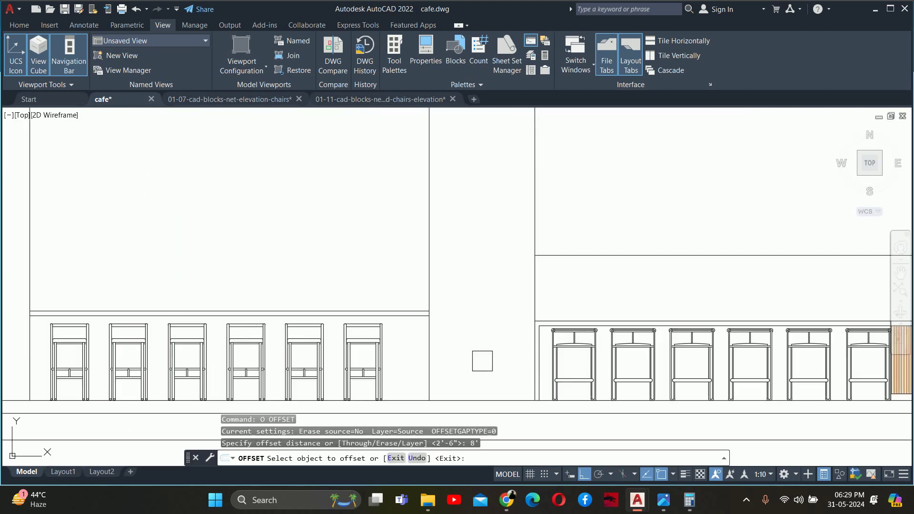
{"action": "left_click", "coordinate": [480, 400]}
{"action": "left_click", "coordinate": [470, 314]}
{"action": "key", "text": "Escape"}
- Trim the vertical line above the new 8' edge
{"action": "scroll", "coordinate": [468, 257], "scroll_direction": "up", "scroll_amount": 3}
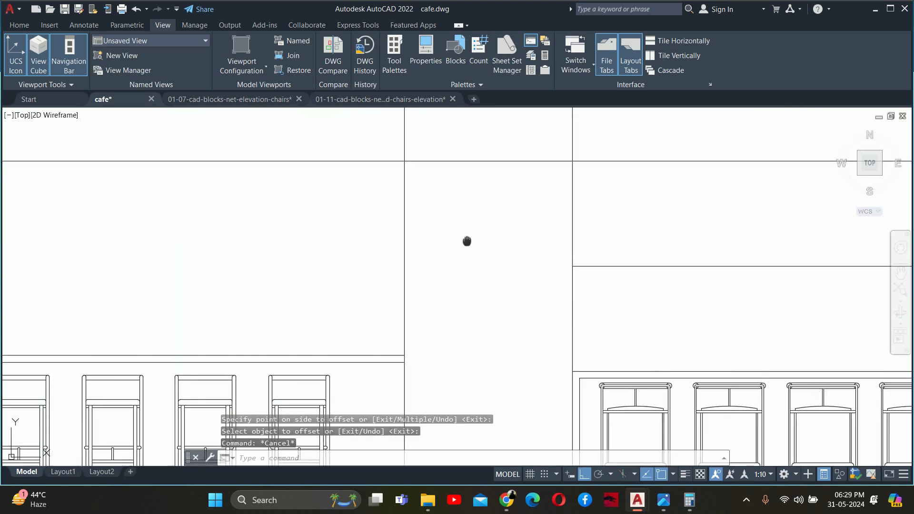
{"action": "middle_click_drag", "start_coordinate": [467, 241], "coordinate": [418, 337]}
{"action": "type", "text": "tr"}
{"action": "key", "text": "Return"}
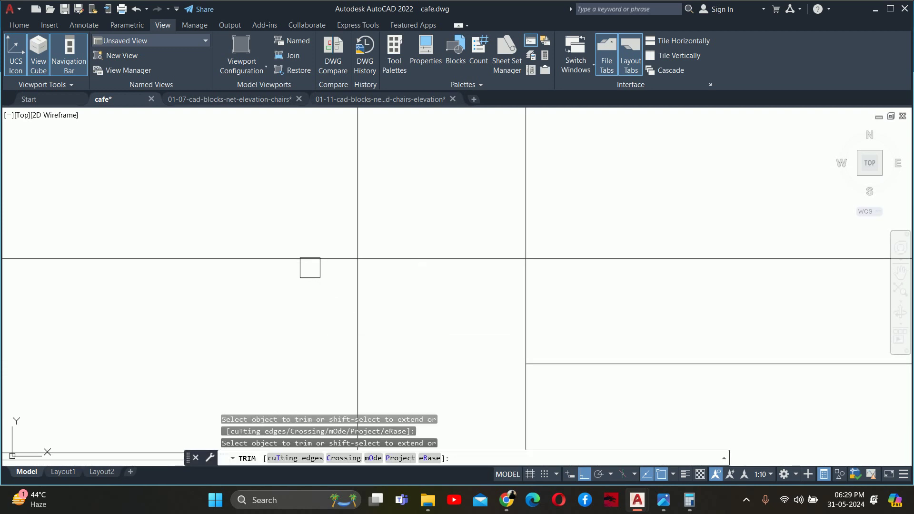
{"action": "left_click_drag", "start_coordinate": [328, 228], "coordinate": [390, 205]}
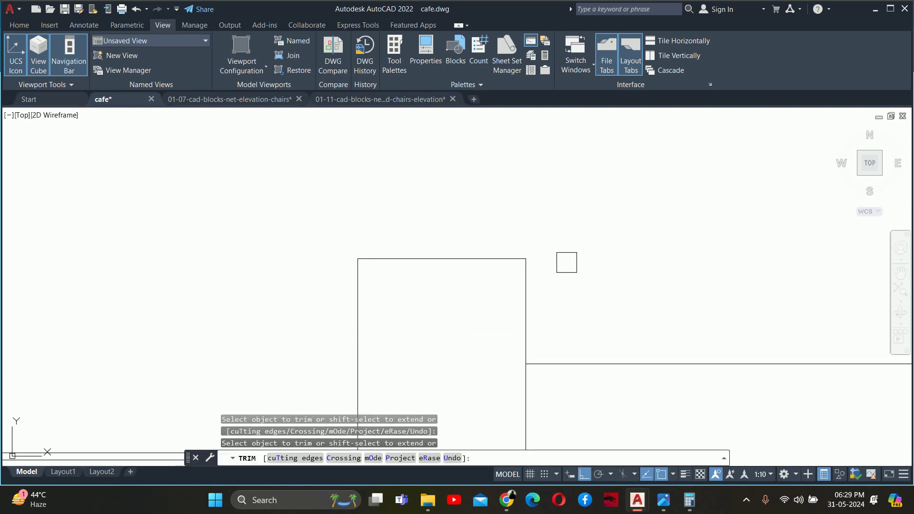
{"action": "scroll", "coordinate": [566, 262], "scroll_direction": "down", "scroll_amount": 4}
{"action": "scroll", "coordinate": [486, 273], "scroll_direction": "up", "scroll_amount": 1}
{"action": "key", "text": "Escape"}
{"action": "key", "text": "Escape"}
{"action": "key", "text": "Escape"}
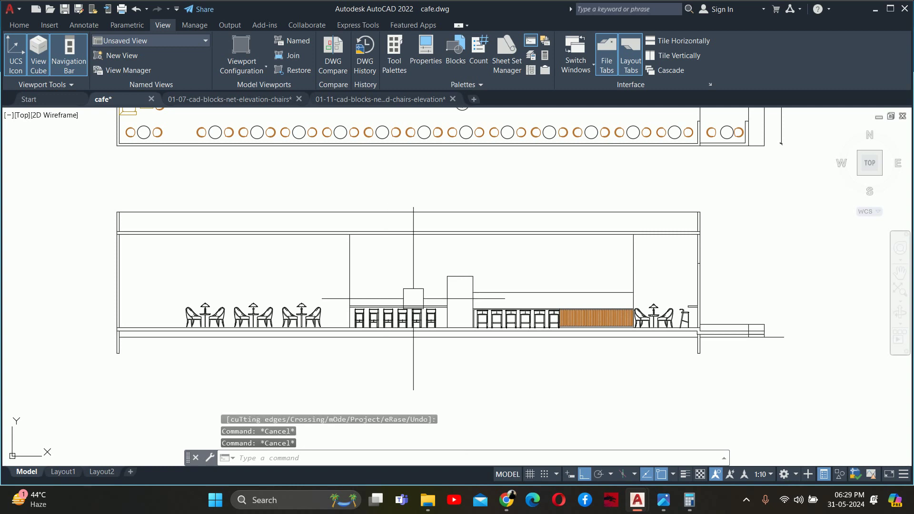
- Begin a line at the panel's right edge, then abandon it and a repeated offset
{"action": "scroll", "coordinate": [496, 292], "scroll_direction": "up", "scroll_amount": 3}
{"action": "middle_click_drag", "start_coordinate": [496, 292], "coordinate": [453, 328]}
{"action": "type", "text": "l"}
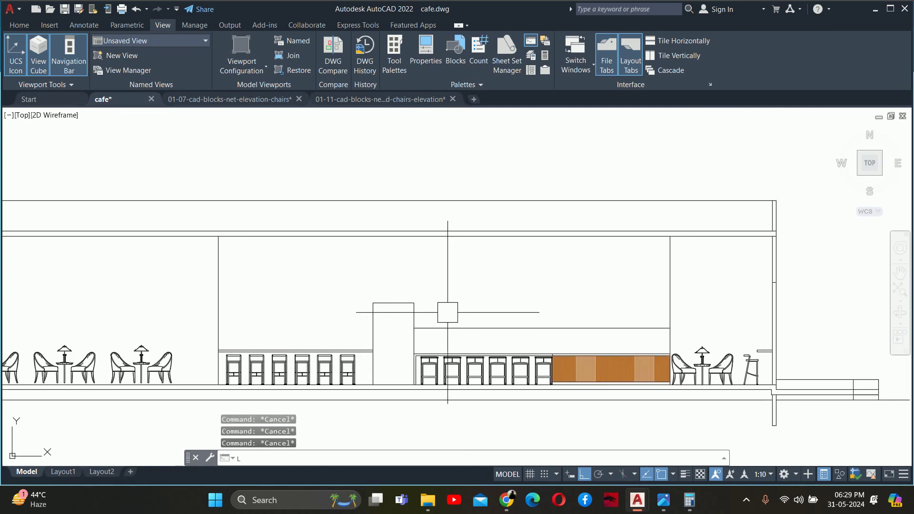
{"action": "key", "text": "Return"}
{"action": "left_click", "coordinate": [414, 303]}
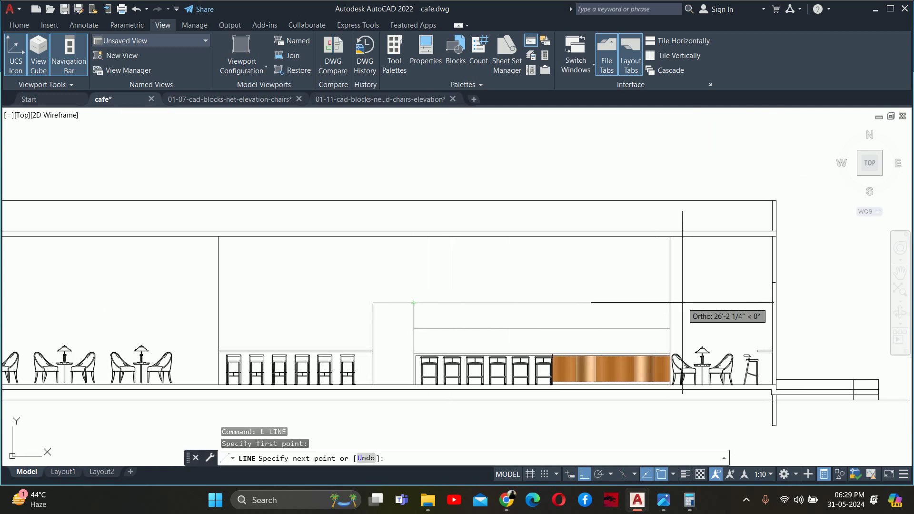
{"action": "key", "text": "Escape"}
{"action": "key", "text": "Escape"}
{"action": "scroll", "coordinate": [455, 309], "scroll_direction": "up", "scroll_amount": 2}
{"action": "type", "text": "O"}
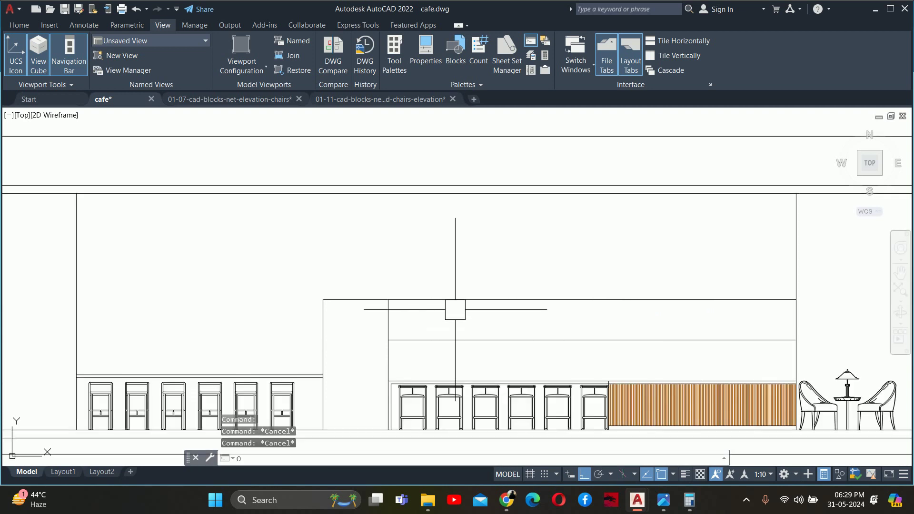
{"action": "key", "text": "Return"}
{"action": "key", "text": "Escape"}
{"action": "key", "text": "Escape"}
{"action": "key", "text": "Escape"}
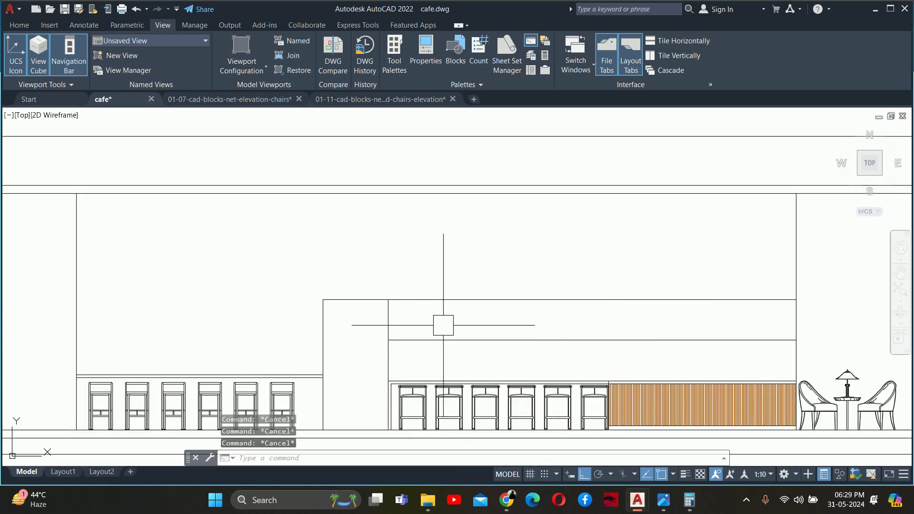
- Stretch the column and panel tops up 24 inches using a crossing window
{"action": "type", "text": "s"}
{"action": "key", "text": "Return"}
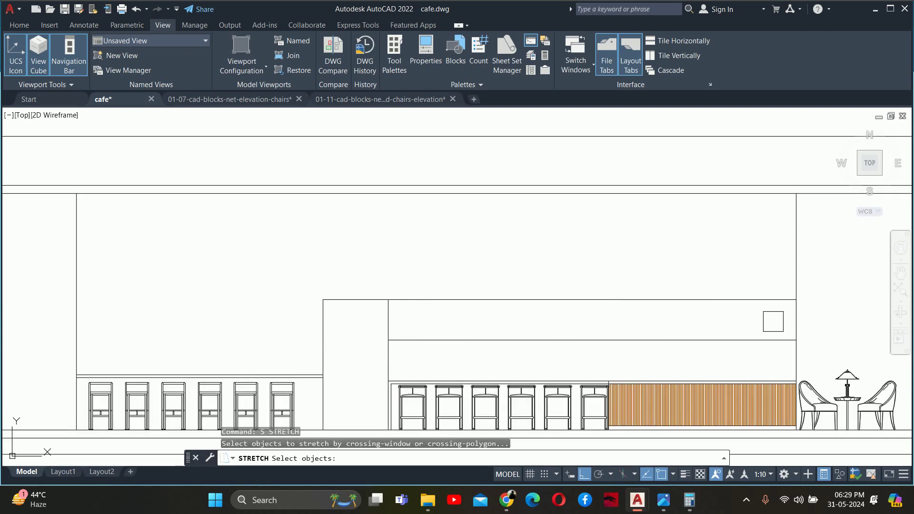
{"action": "left_click", "coordinate": [755, 316]}
{"action": "left_click", "coordinate": [447, 270]}
{"action": "key", "text": "Return"}
{"action": "left_click", "coordinate": [231, 278]}
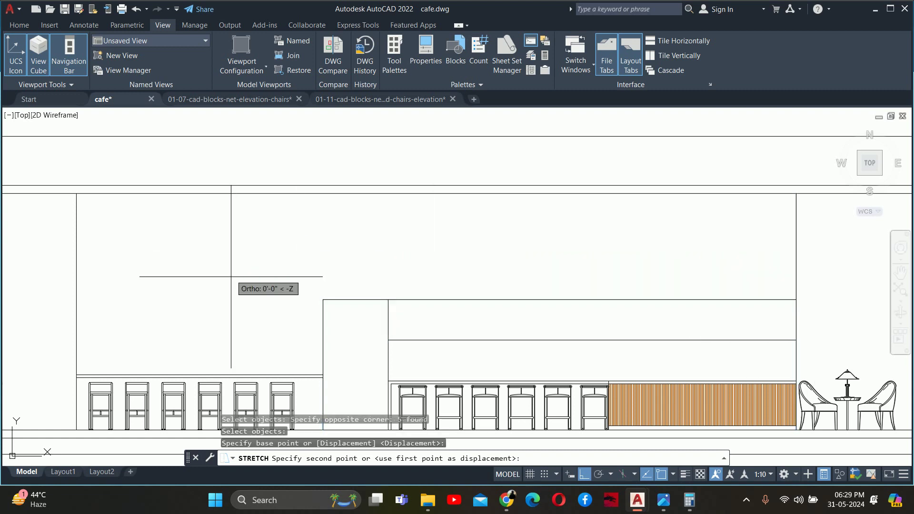
{"action": "type", "text": "24"}
{"action": "key", "text": "Return"}
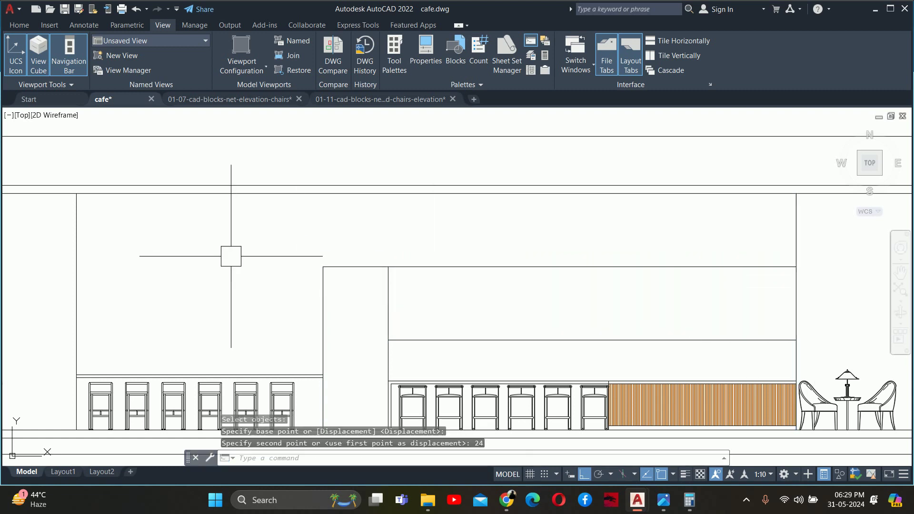
{"action": "key", "text": "Escape"}
{"action": "key", "text": "Escape"}
{"action": "key", "text": "Escape"}
- Check the raised panel, cancel a trim, and go to the web browser
{"action": "middle_click_drag", "start_coordinate": [386, 272], "coordinate": [331, 258]}
{"action": "type", "text": "TR"}
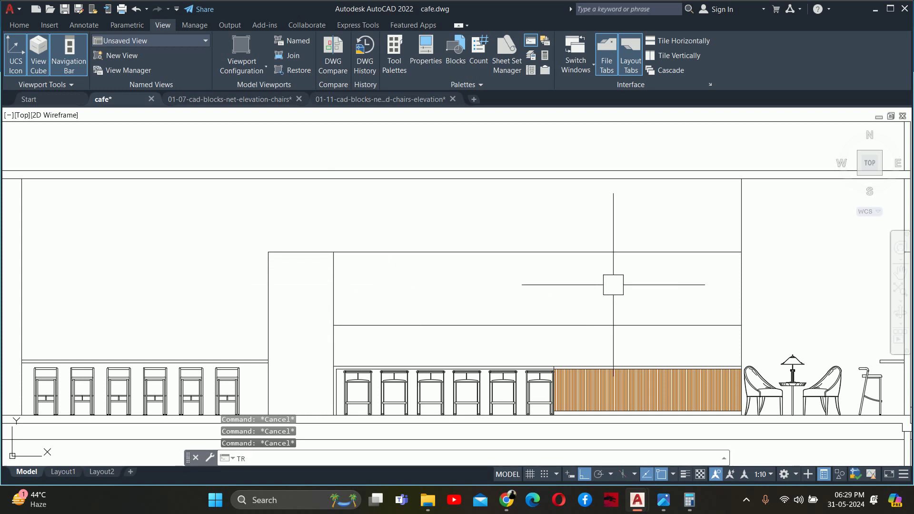
{"action": "key", "text": "Return"}
{"action": "scroll", "coordinate": [739, 233], "scroll_direction": "down", "scroll_amount": 2}
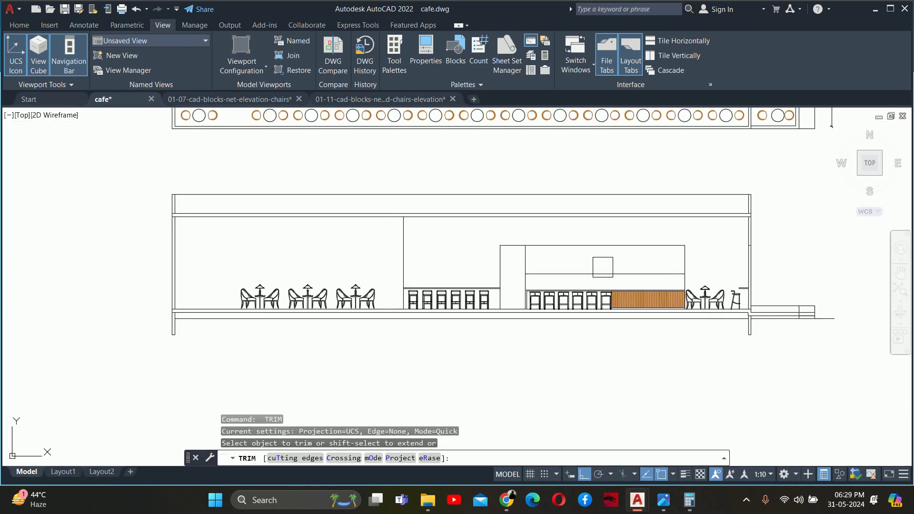
{"action": "key", "text": "Escape"}
{"action": "key", "text": "Escape"}
{"action": "key", "text": "Escape"}
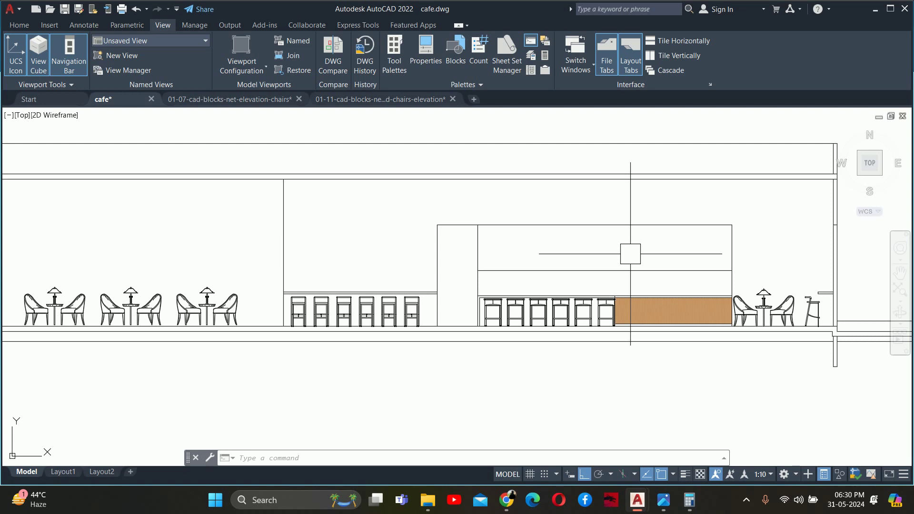
{"action": "left_click", "coordinate": [506, 499]}
- Open the bar-stools Pinterest pin and scroll through it
{"action": "left_click", "coordinate": [62, 12]}
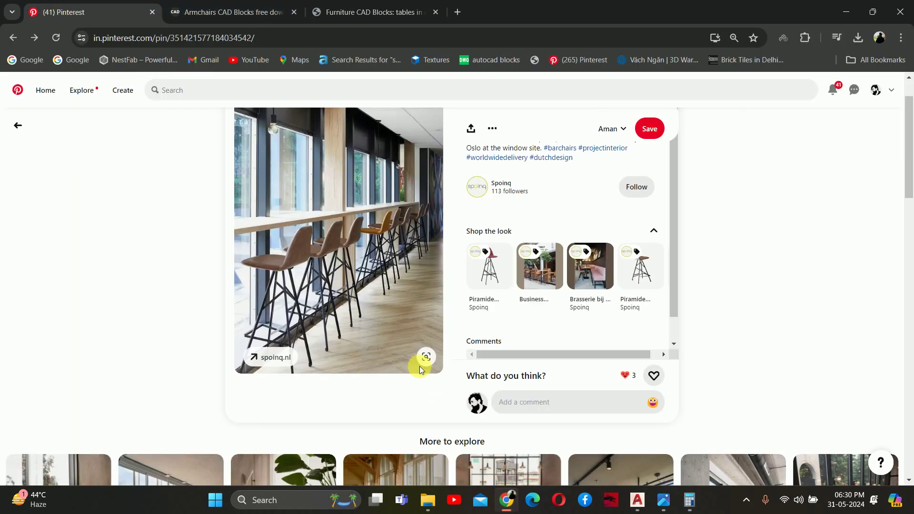
{"action": "scroll", "coordinate": [472, 266], "scroll_direction": "down", "scroll_amount": 3}
{"action": "scroll", "coordinate": [364, 345], "scroll_direction": "down", "scroll_amount": 4}
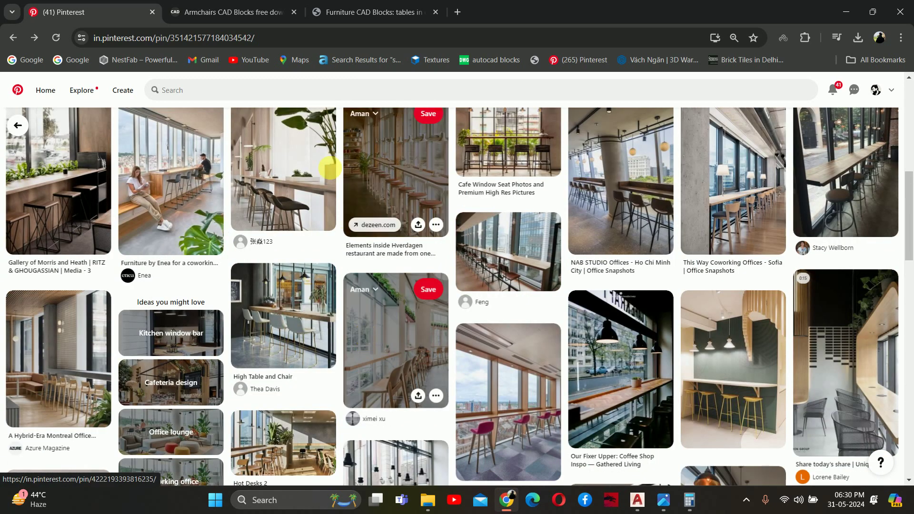
{"action": "scroll", "coordinate": [367, 338], "scroll_direction": "up", "scroll_amount": 2}
{"action": "scroll", "coordinate": [281, 248], "scroll_direction": "down", "scroll_amount": 3}
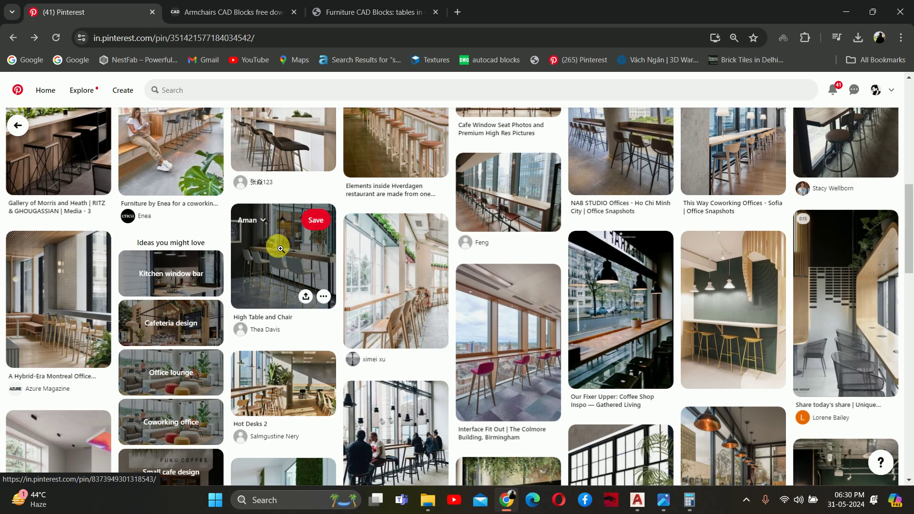
- Search Pinterest for 'CAFE COUNTER' and open a result pin
{"action": "left_click", "coordinate": [309, 91]}
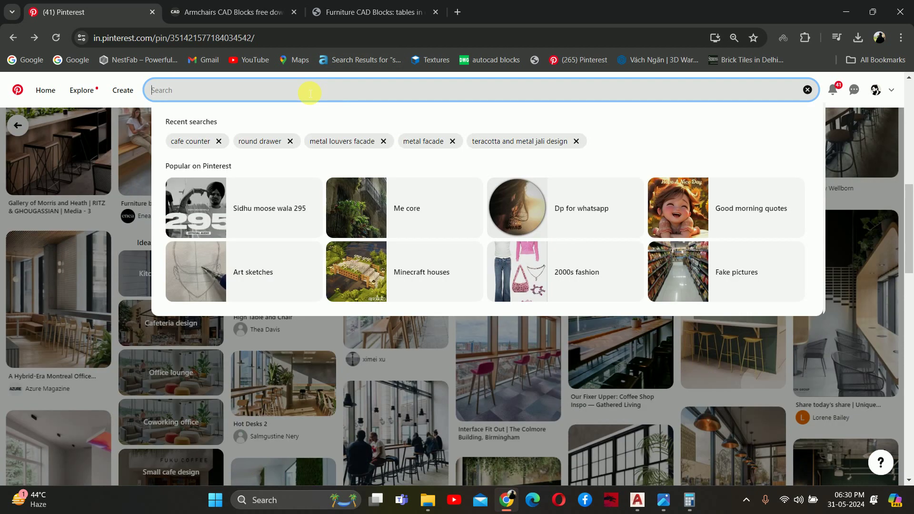
{"action": "type", "text": "CAFE C"}
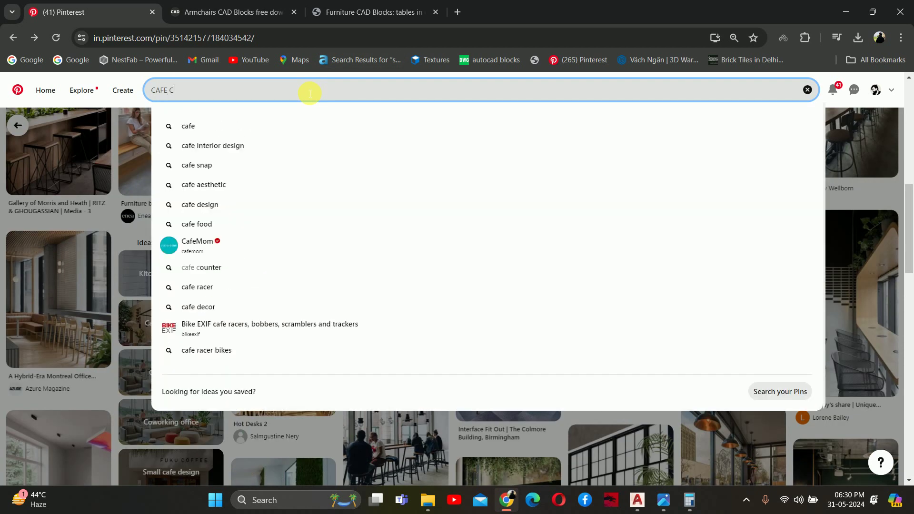
{"action": "type", "text": "OUNTER"}
{"action": "key", "text": "Return"}
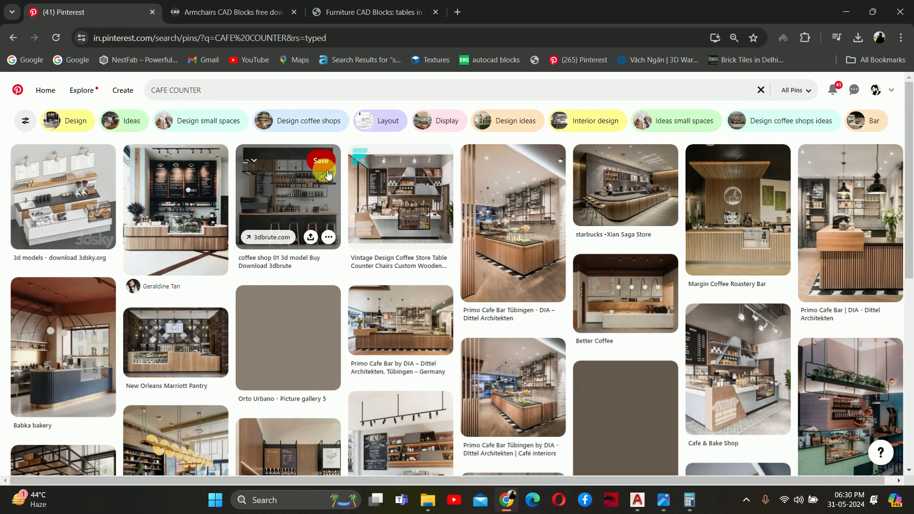
{"action": "left_click", "coordinate": [413, 197]}
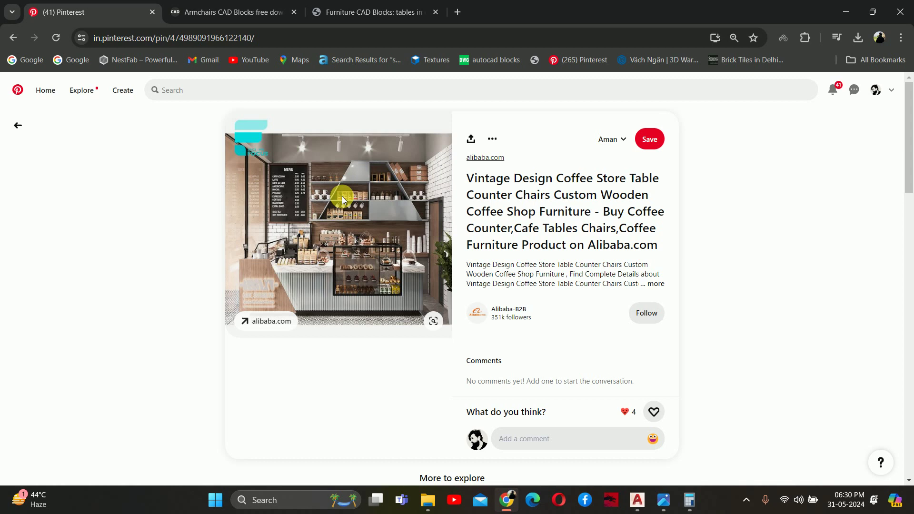
- Open the coffee-bar pin with dark shelving from More to explore, then minimize Chrome
{"action": "scroll", "coordinate": [343, 198], "scroll_direction": "down", "scroll_amount": 5}
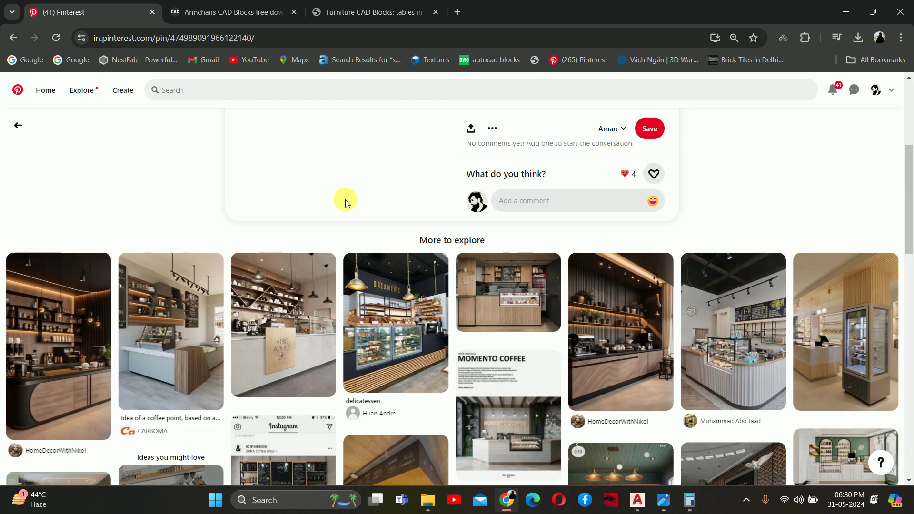
{"action": "scroll", "coordinate": [344, 198], "scroll_direction": "down", "scroll_amount": 1}
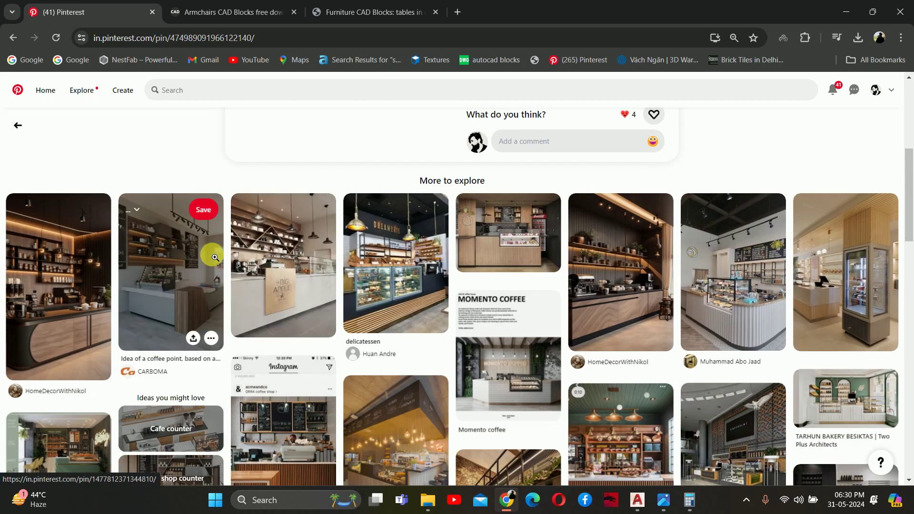
{"action": "left_click", "coordinate": [48, 290]}
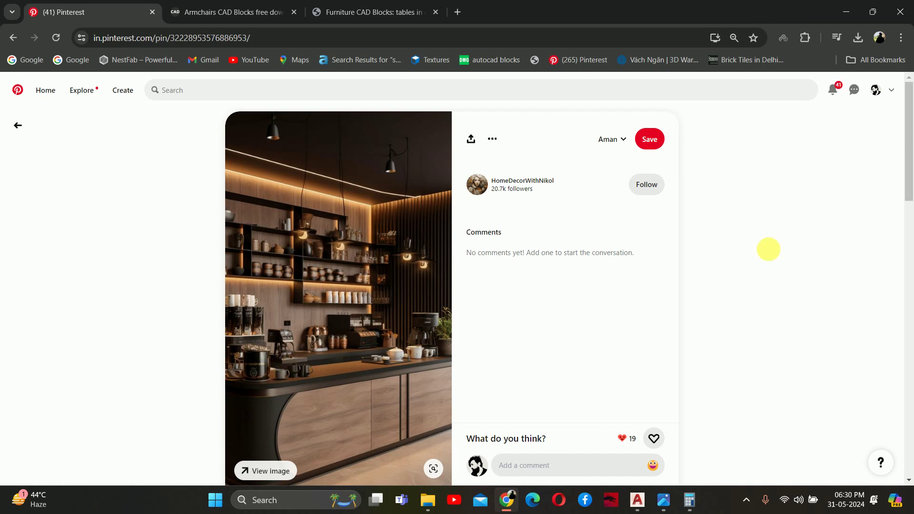
{"action": "left_click", "coordinate": [845, 12]}
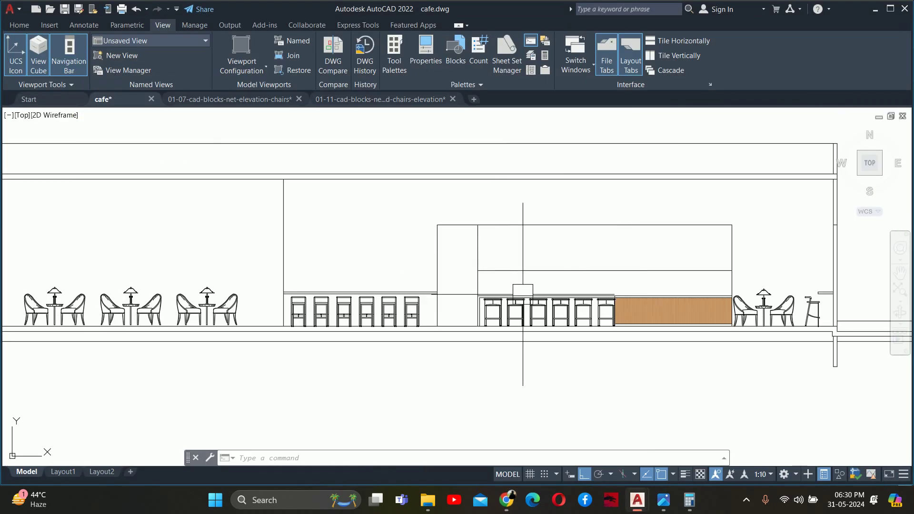
- Minimize AutoCAD, glance at the reference pin, then minimize Chrome again
{"action": "scroll", "coordinate": [700, 285], "scroll_direction": "up", "scroll_amount": 2}
{"action": "scroll", "coordinate": [679, 292], "scroll_direction": "up", "scroll_amount": 2}
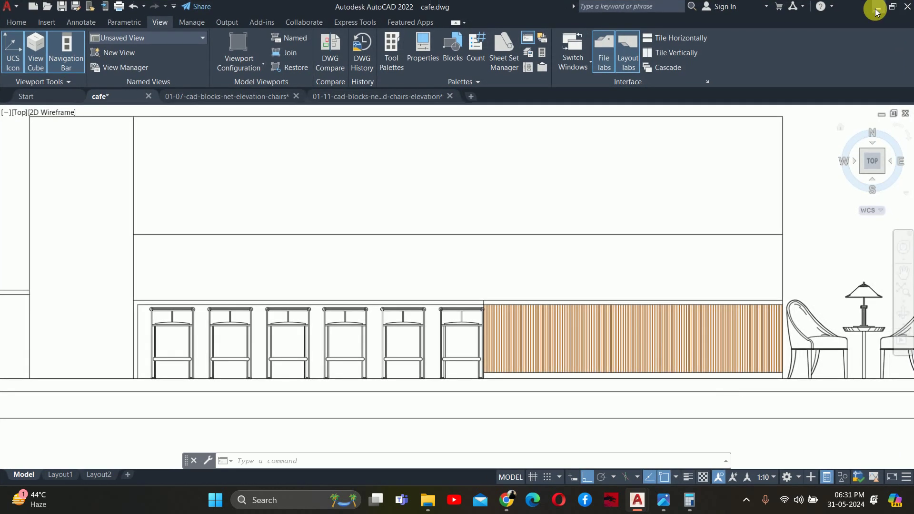
{"action": "left_click", "coordinate": [877, 12]}
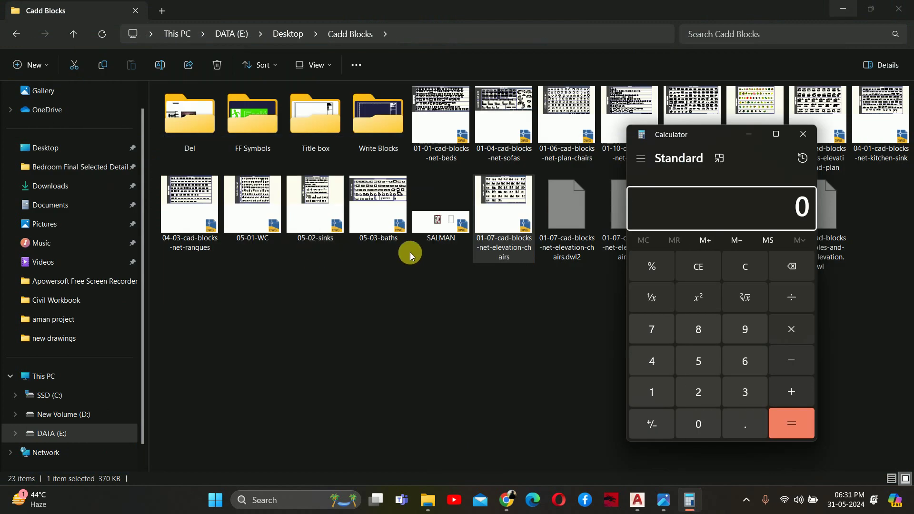
{"action": "left_click", "coordinate": [507, 500]}
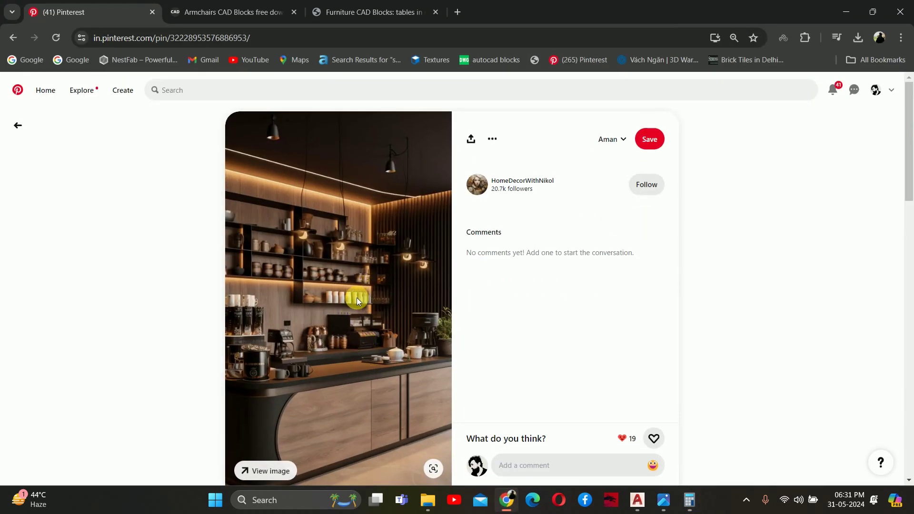
{"action": "left_click", "coordinate": [841, 15]}
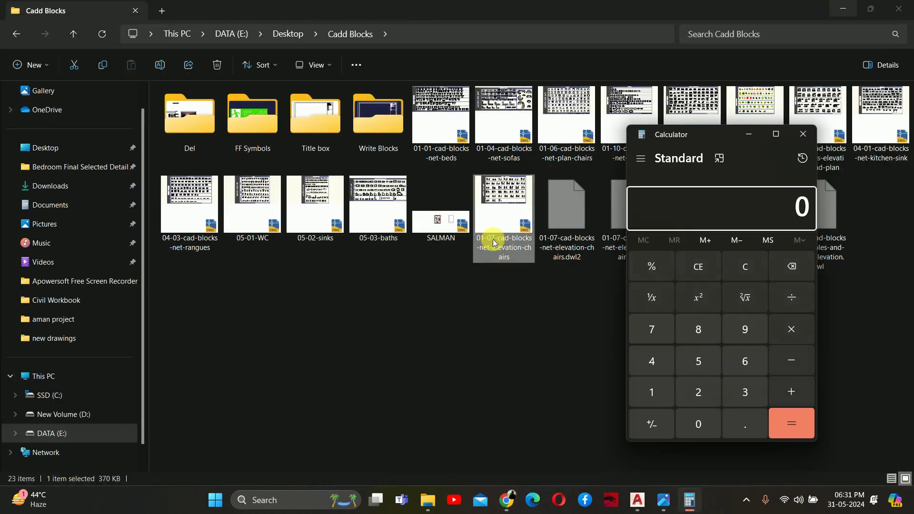
- Close the Calculator and the Cadd Blocks folder window, returning to cafe.dwg
{"action": "left_click", "coordinate": [799, 137]}
{"action": "left_click", "coordinate": [895, 10]}
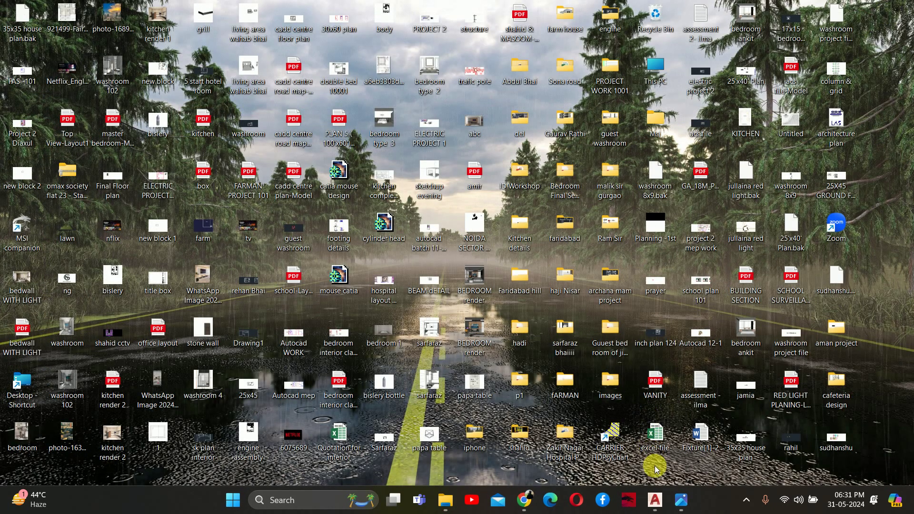
{"action": "mouse_move", "coordinate": [654, 500]}
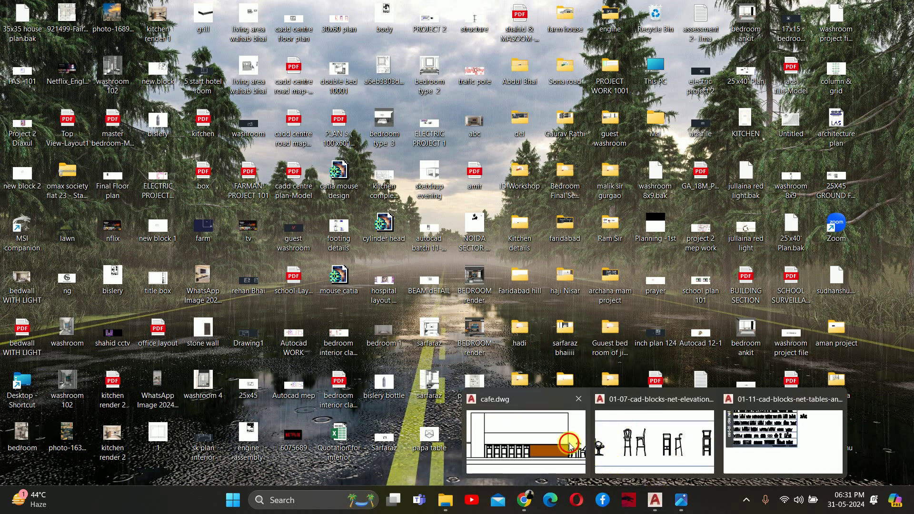
{"action": "left_click", "coordinate": [570, 443]}
- Adjust the view, then start and cancel a trim
{"action": "scroll", "coordinate": [546, 258], "scroll_direction": "down", "scroll_amount": 5}
{"action": "scroll", "coordinate": [530, 293], "scroll_direction": "up", "scroll_amount": 5}
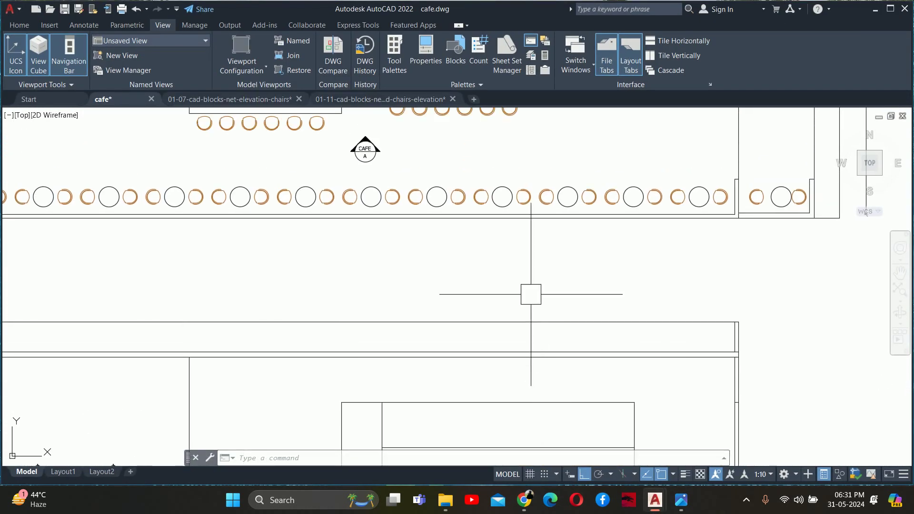
{"action": "scroll", "coordinate": [651, 229], "scroll_direction": "up", "scroll_amount": 3}
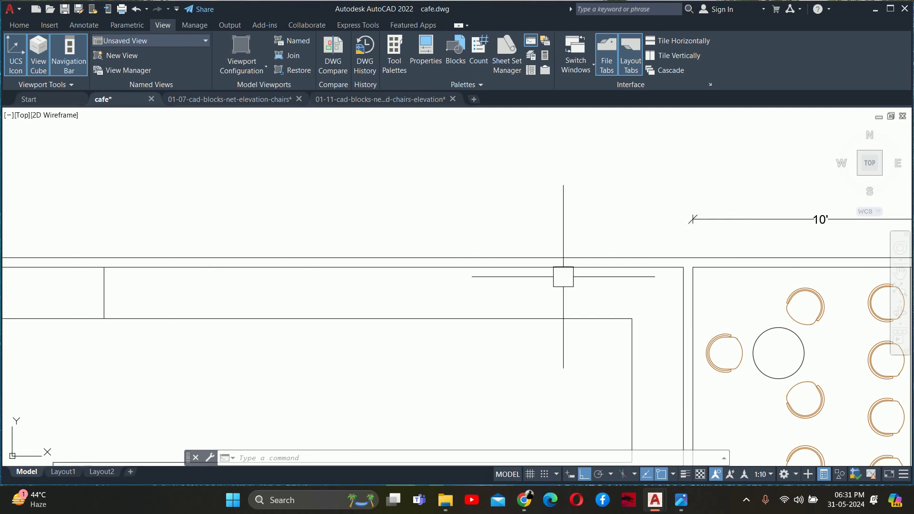
{"action": "scroll", "coordinate": [573, 306], "scroll_direction": "down", "scroll_amount": 3}
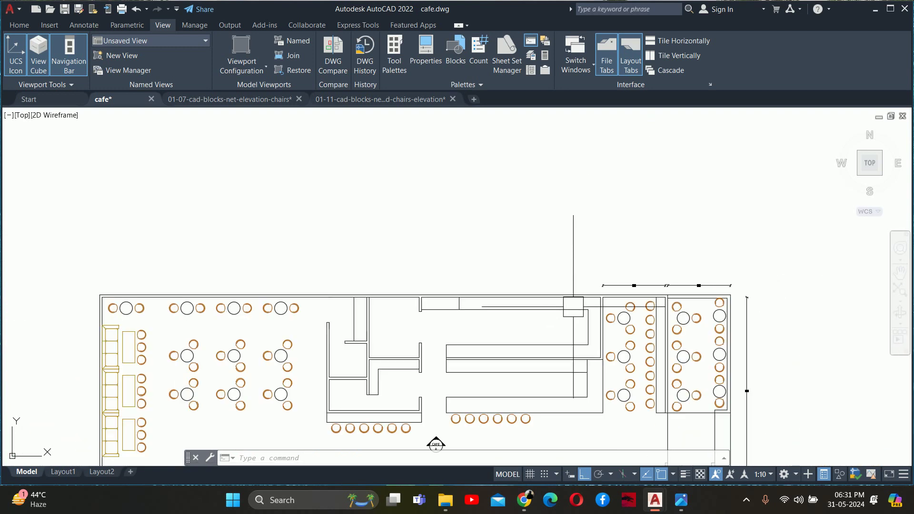
{"action": "scroll", "coordinate": [618, 376], "scroll_direction": "up", "scroll_amount": 3}
{"action": "key", "text": "Escape"}
{"action": "key", "text": "Escape"}
{"action": "key", "text": "Escape"}
{"action": "type", "text": "tr"}
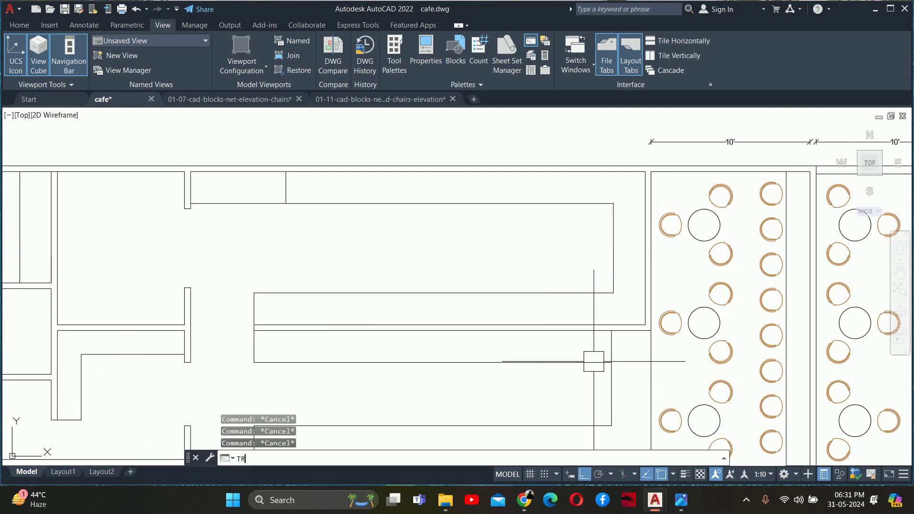
{"action": "key", "text": "Return"}
{"action": "key", "text": "Escape"}
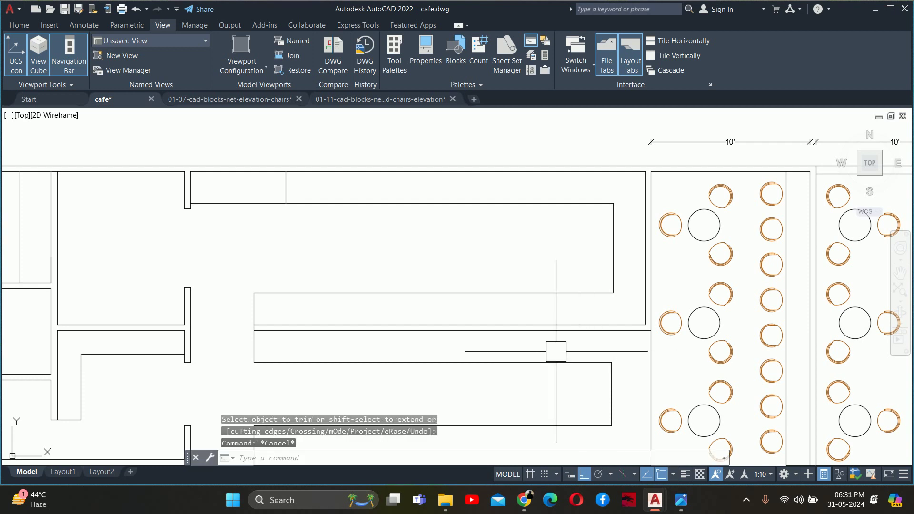
- Pan the plan and try an 8-inch offset of the back-wall line, then cancel
{"action": "middle_click_drag", "start_coordinate": [562, 328], "coordinate": [566, 280]}
{"action": "scroll", "coordinate": [566, 281], "scroll_direction": "down", "scroll_amount": 3}
{"action": "scroll", "coordinate": [550, 349], "scroll_direction": "up", "scroll_amount": 5}
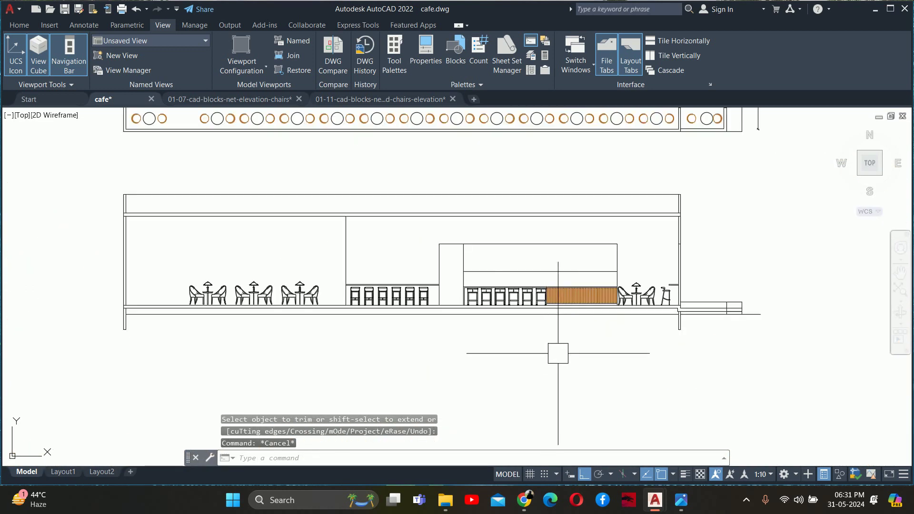
{"action": "scroll", "coordinate": [571, 286], "scroll_direction": "up", "scroll_amount": 2}
{"action": "key", "text": "Escape"}
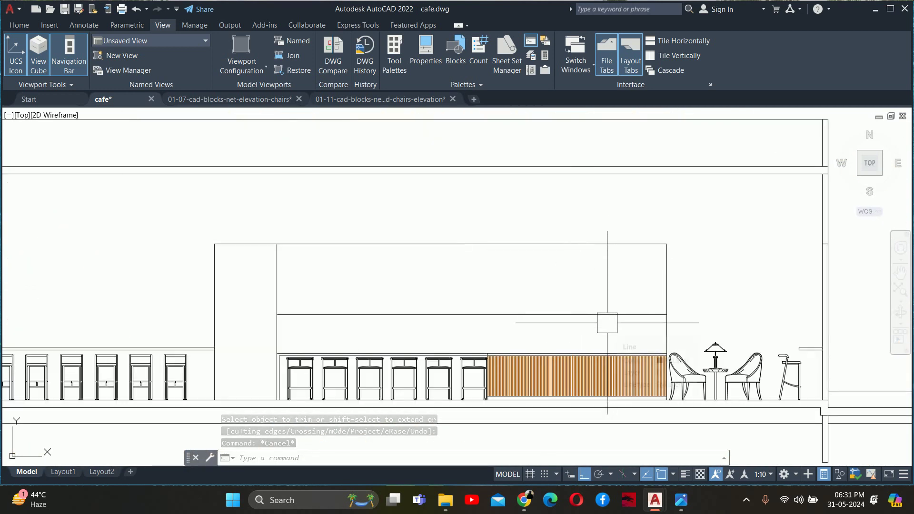
{"action": "key", "text": "Escape"}
{"action": "type", "text": "p"}
{"action": "key", "text": "Return"}
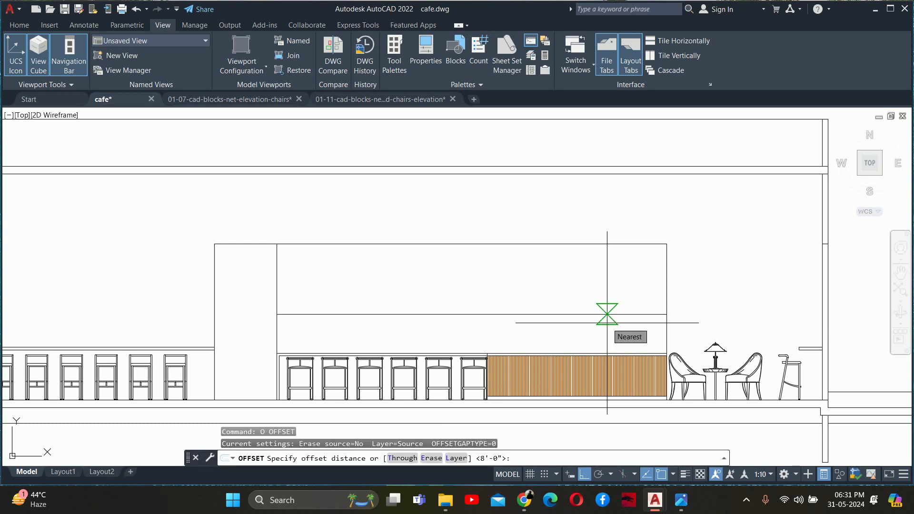
{"action": "key", "text": "Return"}
{"action": "left_click", "coordinate": [597, 314]}
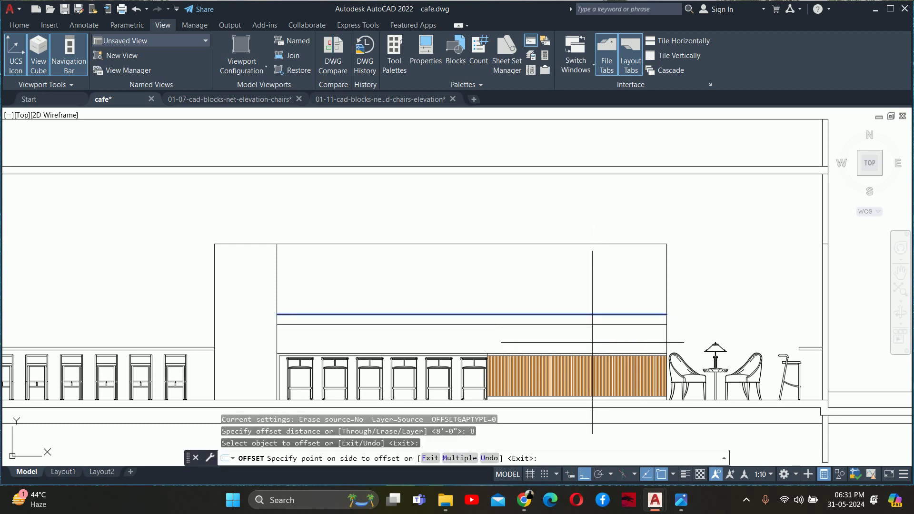
{"action": "key", "text": "Escape"}
{"action": "key", "text": "Escape"}
{"action": "key", "text": "Escape"}
- Start a distance measurement from the basic drawing tools, then cancel it
{"action": "scroll", "coordinate": [594, 342], "scroll_direction": "up", "scroll_amount": 1}
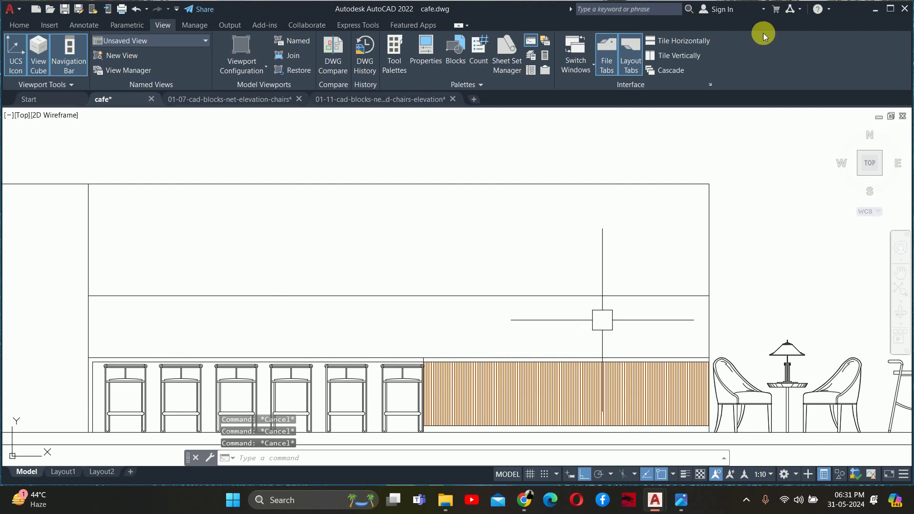
{"action": "left_click", "coordinate": [19, 25]}
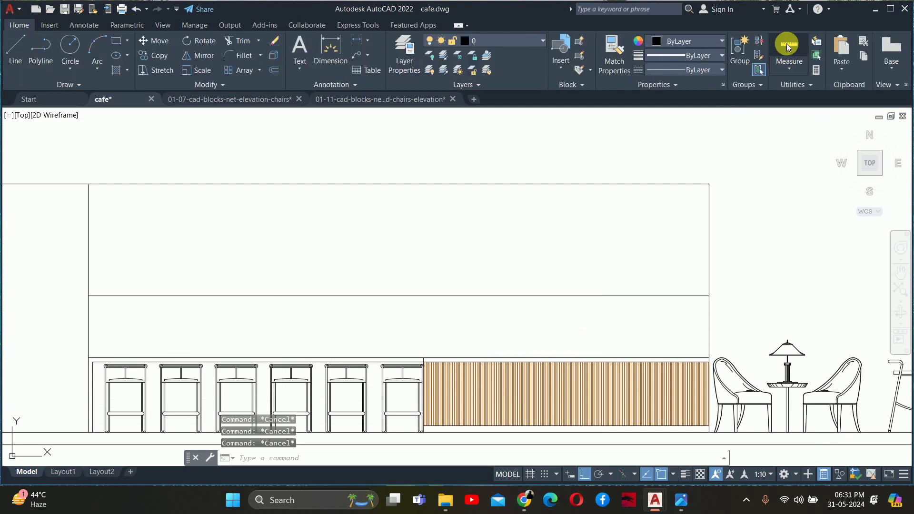
{"action": "left_click", "coordinate": [788, 50]}
{"action": "key", "text": "Escape"}
{"action": "key", "text": "Escape"}
{"action": "key", "text": "Escape"}
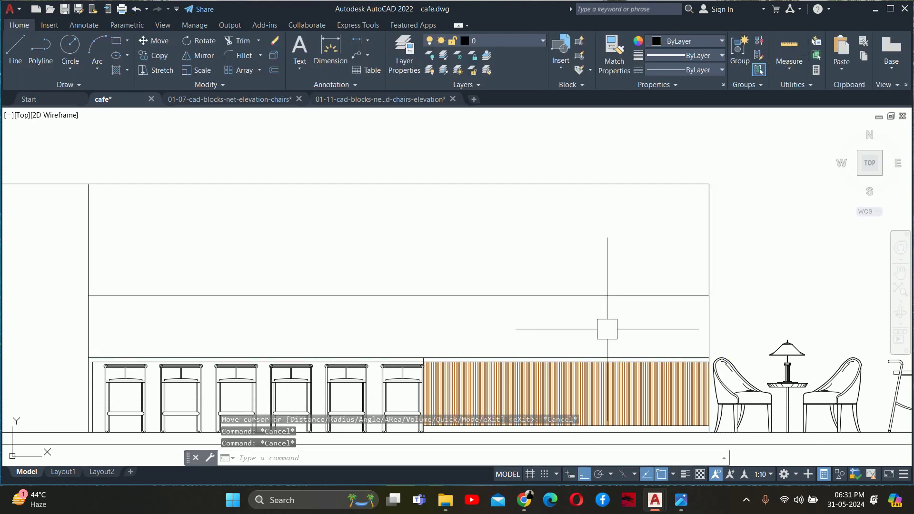
- Offset the upper back-wall line 0'-8" lower, delete the original, and return to the pin
{"action": "type", "text": "o"}
{"action": "key", "text": "Return"}
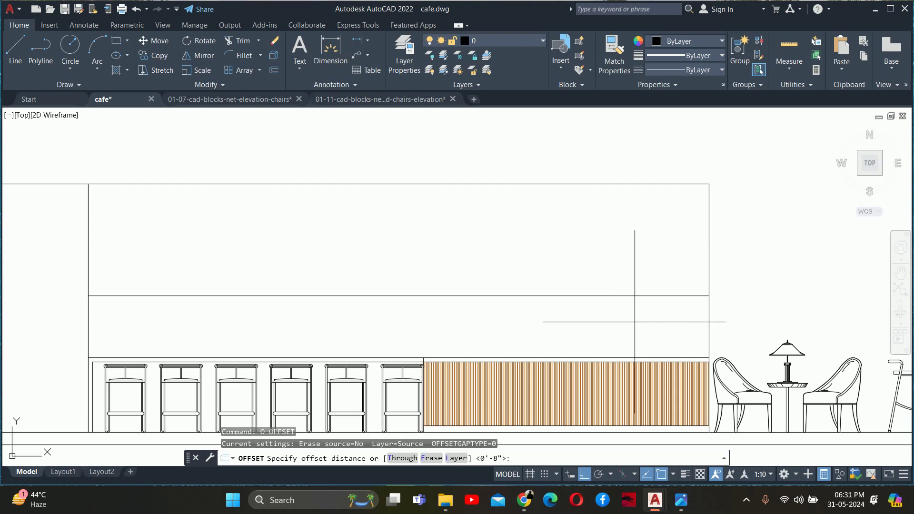
{"action": "key", "text": "Return"}
{"action": "left_click", "coordinate": [640, 295]}
{"action": "left_click", "coordinate": [618, 315]}
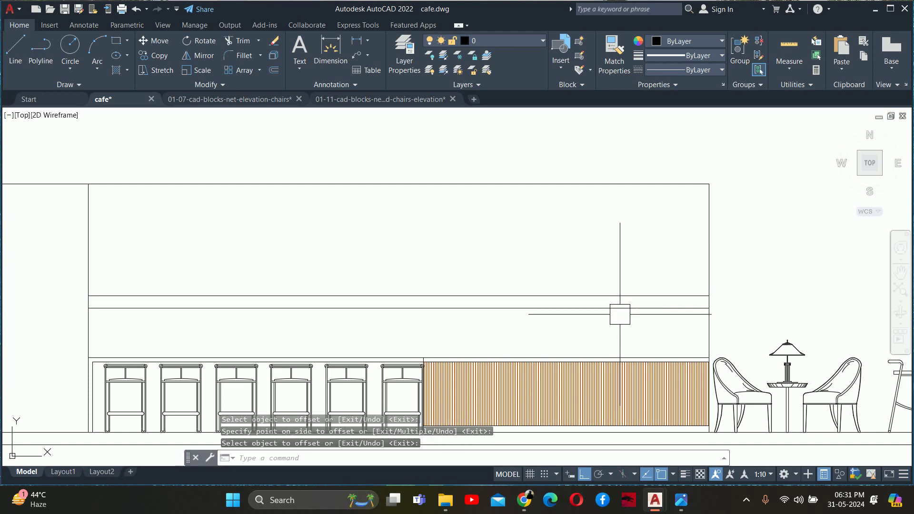
{"action": "key", "text": "Escape"}
{"action": "key", "text": "Escape"}
{"action": "left_click", "coordinate": [586, 295]}
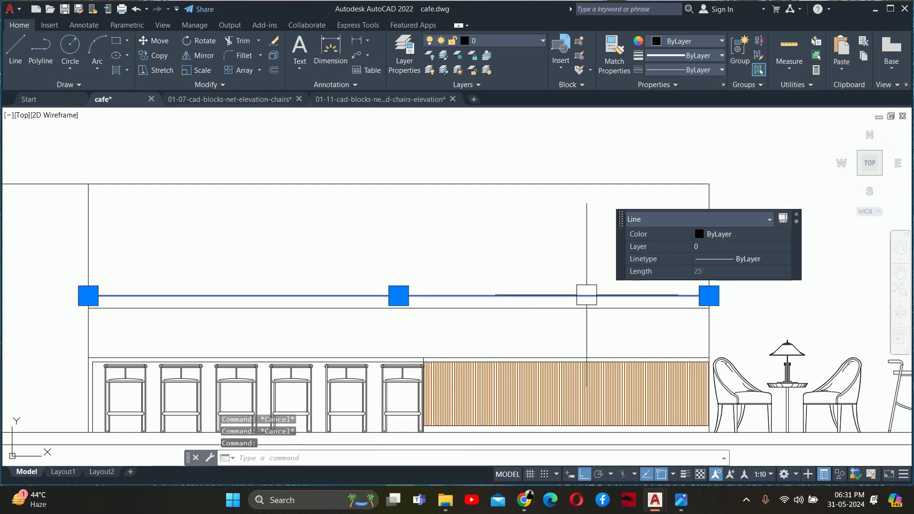
{"action": "key", "text": "Delete"}
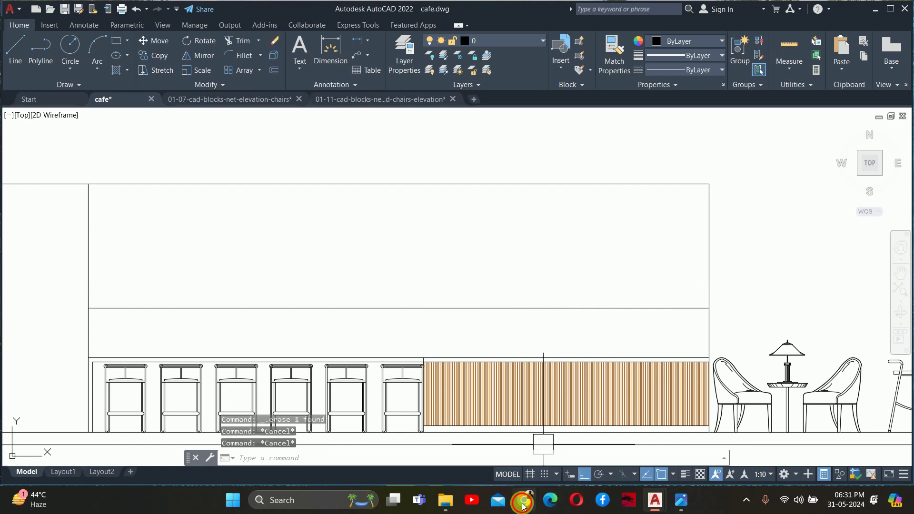
{"action": "left_click", "coordinate": [522, 503]}
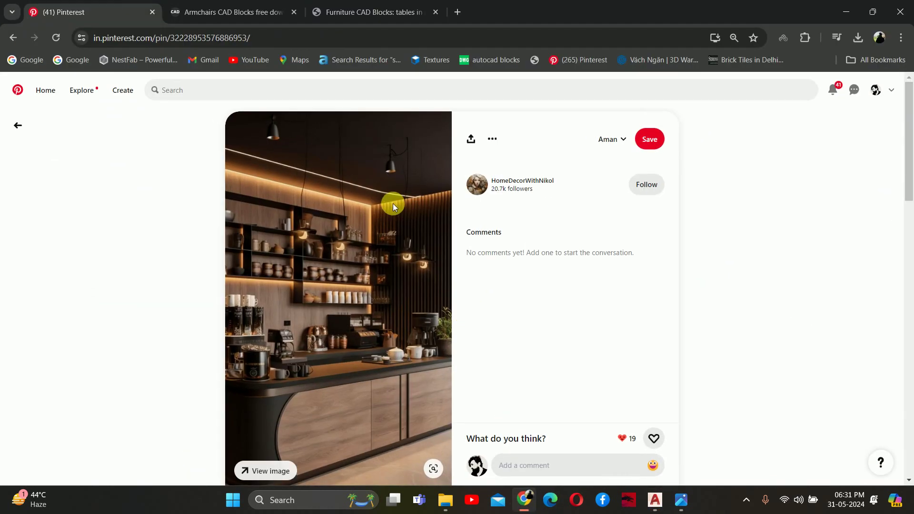
- Download the coffee-bar pin's image and scroll down to related pins
{"action": "left_click", "coordinate": [492, 138]}
{"action": "left_click", "coordinate": [484, 167]}
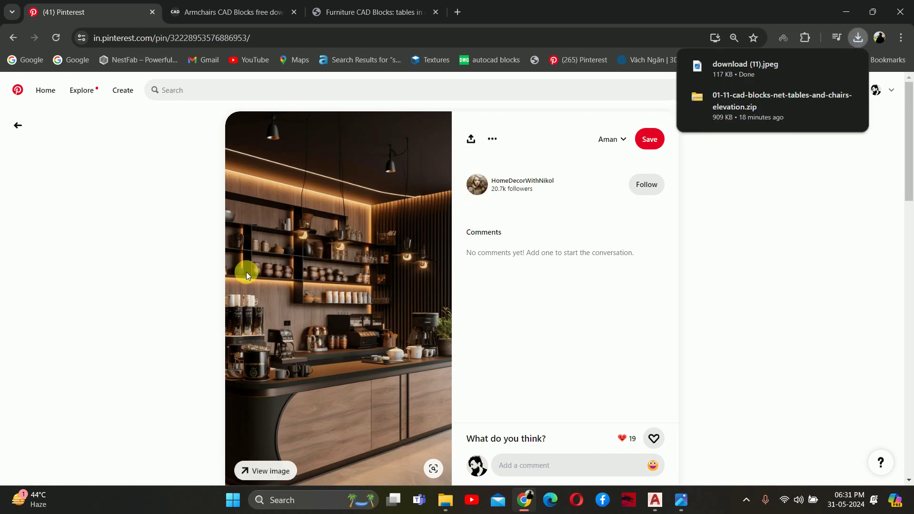
{"action": "scroll", "coordinate": [244, 264], "scroll_direction": "down", "scroll_amount": 5}
{"action": "scroll", "coordinate": [275, 246], "scroll_direction": "down", "scroll_amount": 2}
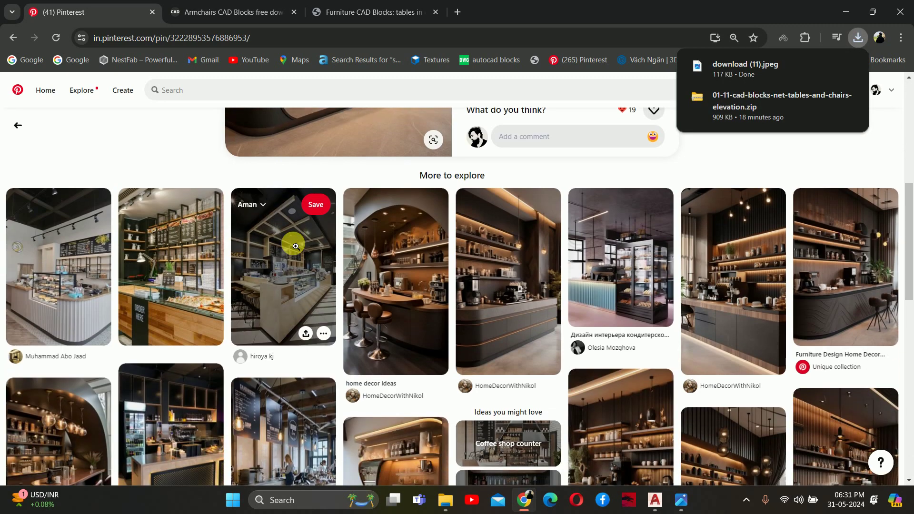
- Open the white cafe counter pin and scroll through More to explore
{"action": "left_click", "coordinate": [84, 265]}
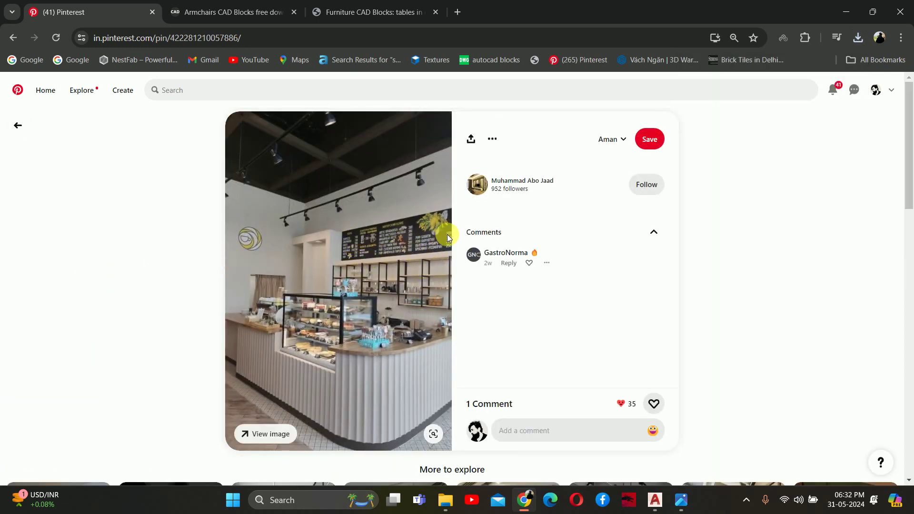
{"action": "scroll", "coordinate": [401, 235], "scroll_direction": "down", "scroll_amount": 5}
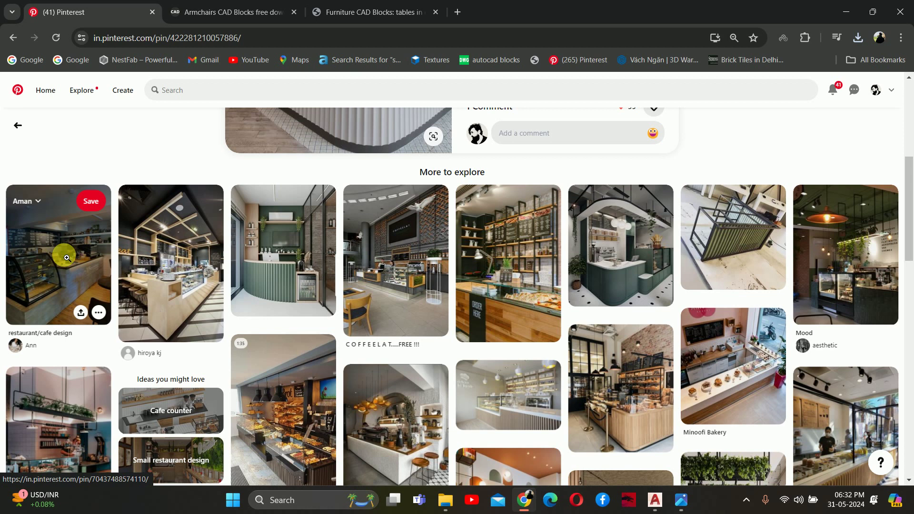
{"action": "scroll", "coordinate": [66, 258], "scroll_direction": "down", "scroll_amount": 1}
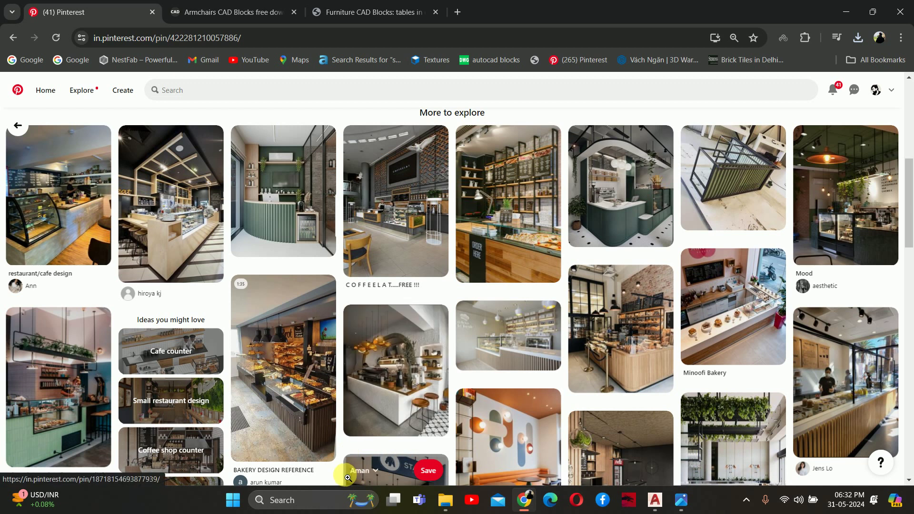
{"action": "left_click", "coordinate": [846, 12]}
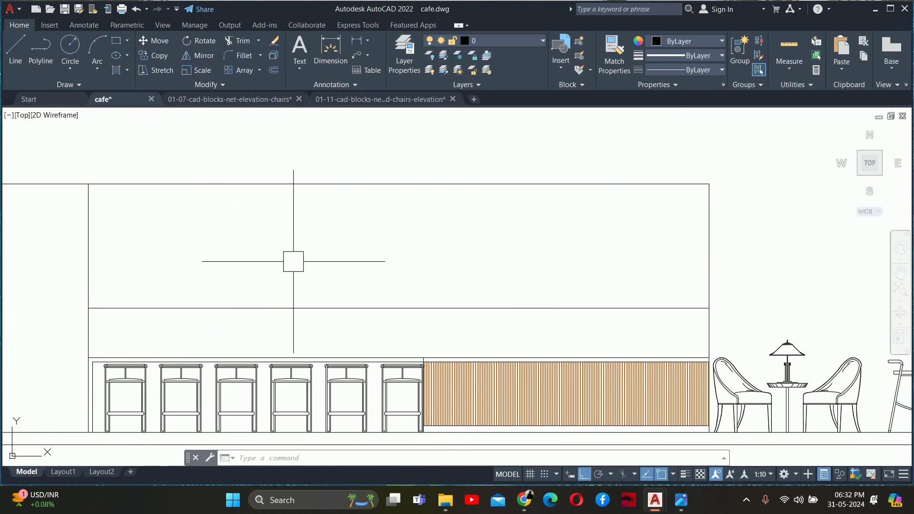
{"action": "scroll", "coordinate": [544, 341], "scroll_direction": "down", "scroll_amount": 3}
{"action": "middle_click_drag", "start_coordinate": [483, 255], "coordinate": [466, 444]}
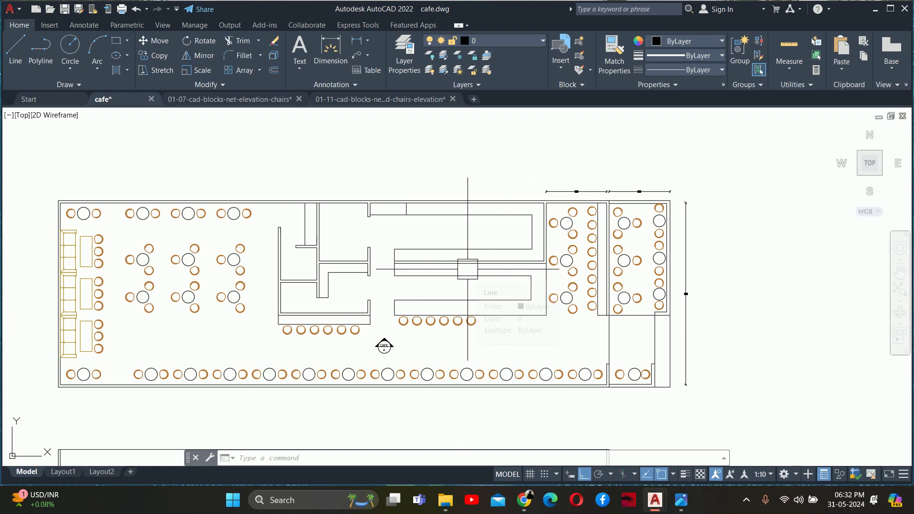
{"action": "scroll", "coordinate": [467, 269], "scroll_direction": "down", "scroll_amount": 3}
{"action": "scroll", "coordinate": [468, 269], "scroll_direction": "down", "scroll_amount": 2}
{"action": "scroll", "coordinate": [477, 318], "scroll_direction": "up", "scroll_amount": 3}
{"action": "scroll", "coordinate": [477, 317], "scroll_direction": "up", "scroll_amount": 2}
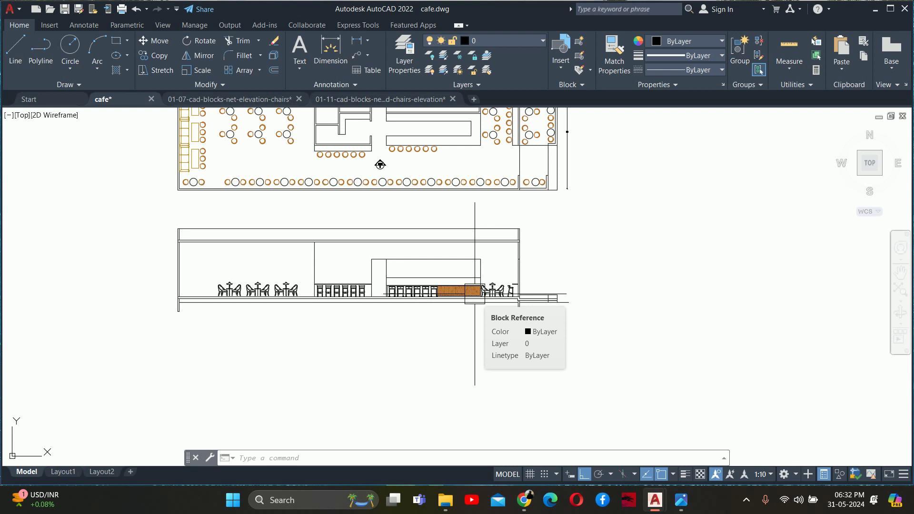
{"action": "scroll", "coordinate": [423, 269], "scroll_direction": "up", "scroll_amount": 5}
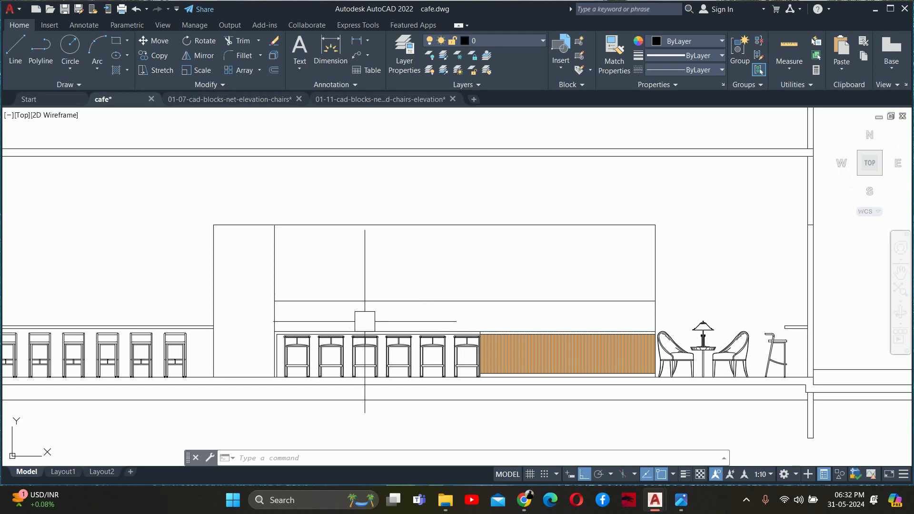
{"action": "scroll", "coordinate": [548, 329], "scroll_direction": "up", "scroll_amount": 2}
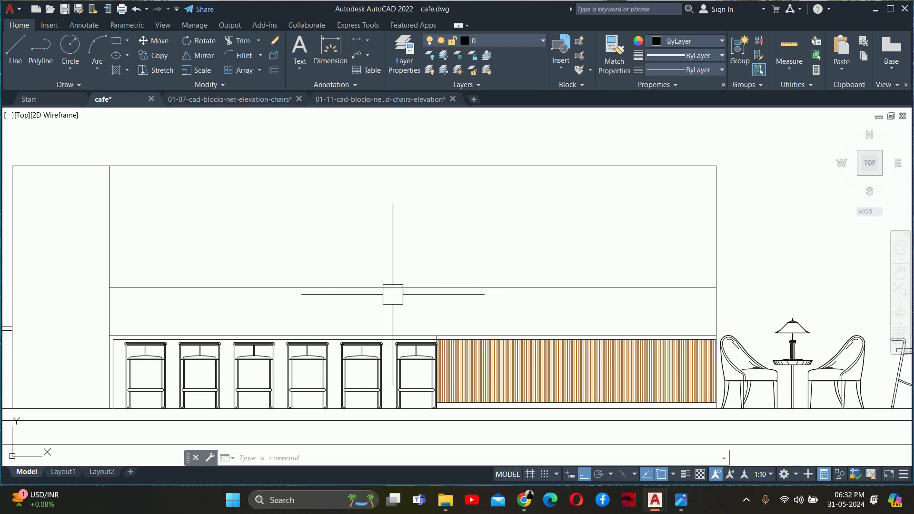
- Frame the whole cafe floor plan; a line started at the counter midpoint is cancelled
{"action": "scroll", "coordinate": [360, 293], "scroll_direction": "down", "scroll_amount": 5}
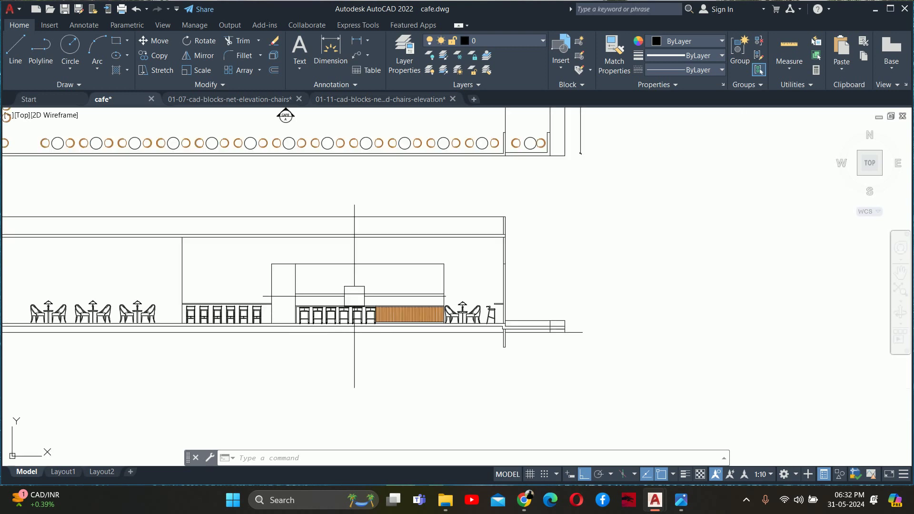
{"action": "middle_click_drag", "start_coordinate": [286, 114], "coordinate": [332, 228]}
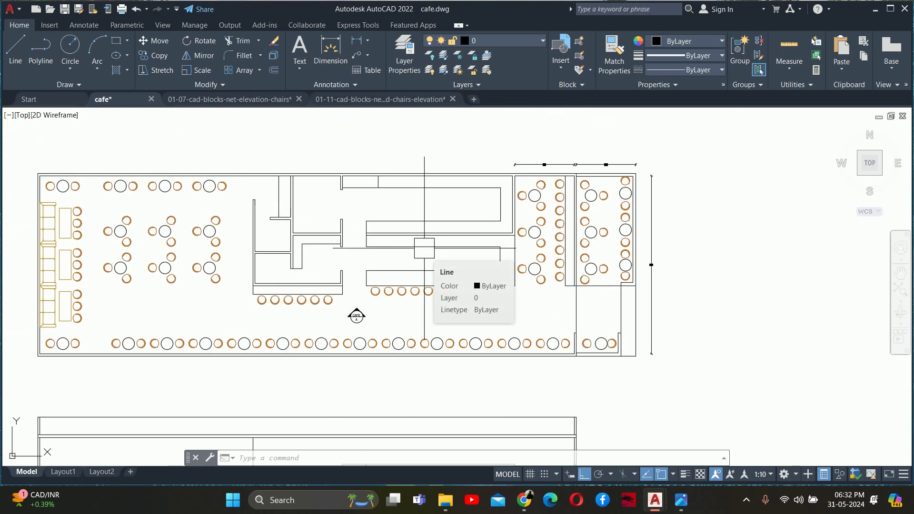
{"action": "scroll", "coordinate": [424, 248], "scroll_direction": "up", "scroll_amount": 4}
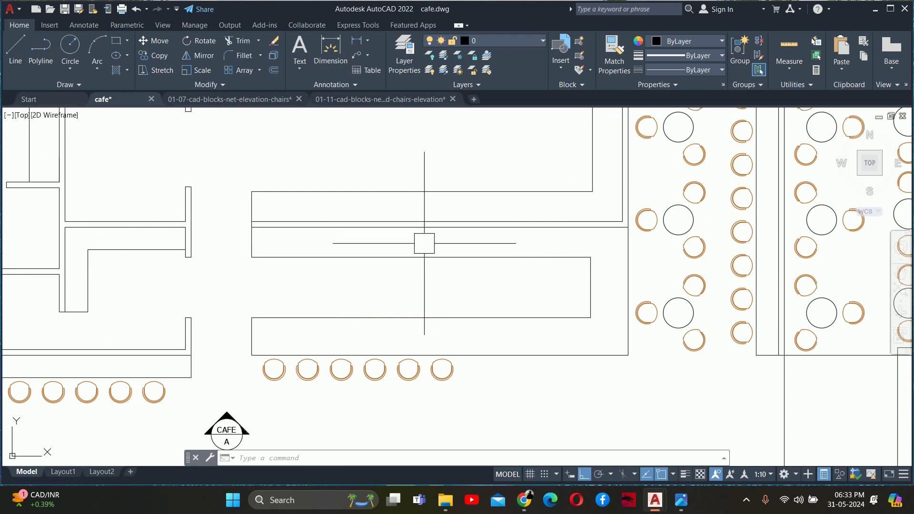
{"action": "type", "text": "l"}
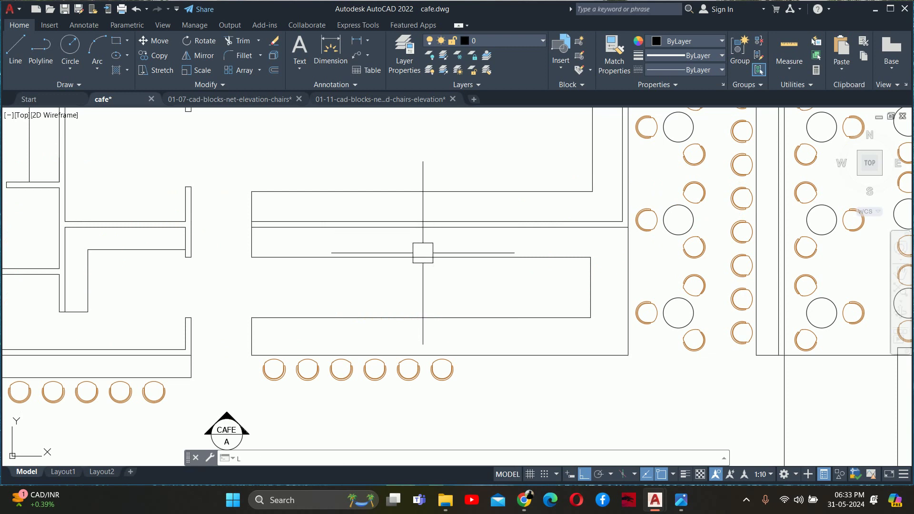
{"action": "key", "text": "Return"}
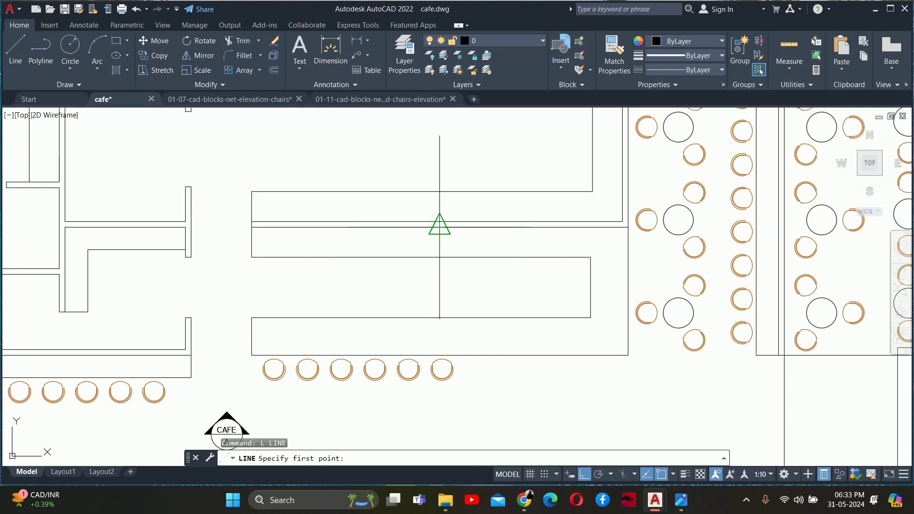
{"action": "left_click", "coordinate": [439, 227]}
{"action": "scroll", "coordinate": [437, 236], "scroll_direction": "up", "scroll_amount": 2}
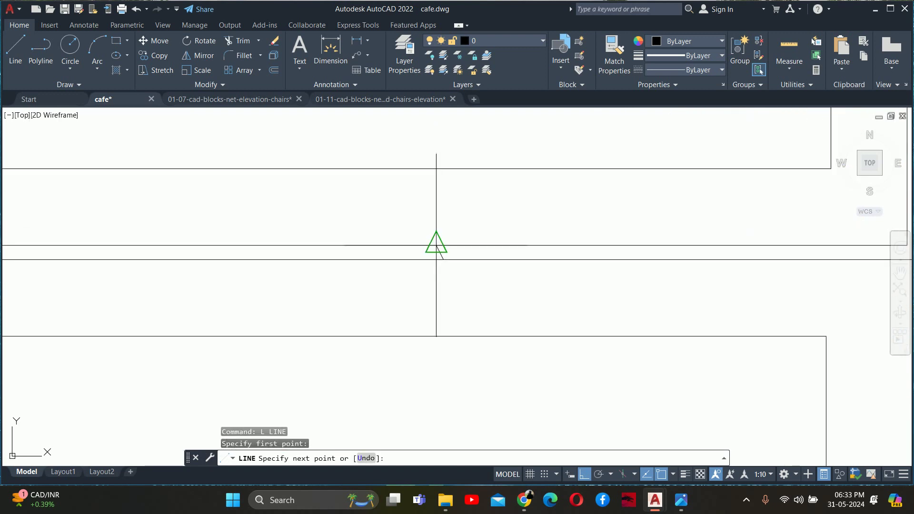
{"action": "key", "text": "Escape"}
{"action": "key", "text": "Escape"}
{"action": "key", "text": "Escape"}
{"action": "scroll", "coordinate": [495, 163], "scroll_direction": "down", "scroll_amount": 2}
{"action": "scroll", "coordinate": [497, 164], "scroll_direction": "down", "scroll_amount": 1}
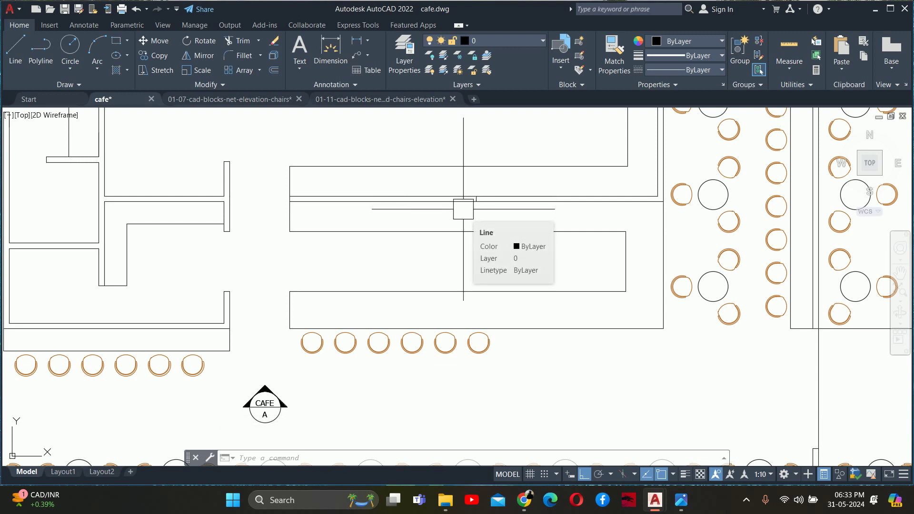
{"action": "type", "text": "0"}
{"action": "key", "text": "Escape"}
{"action": "key", "text": "Escape"}
{"action": "key", "text": "Escape"}
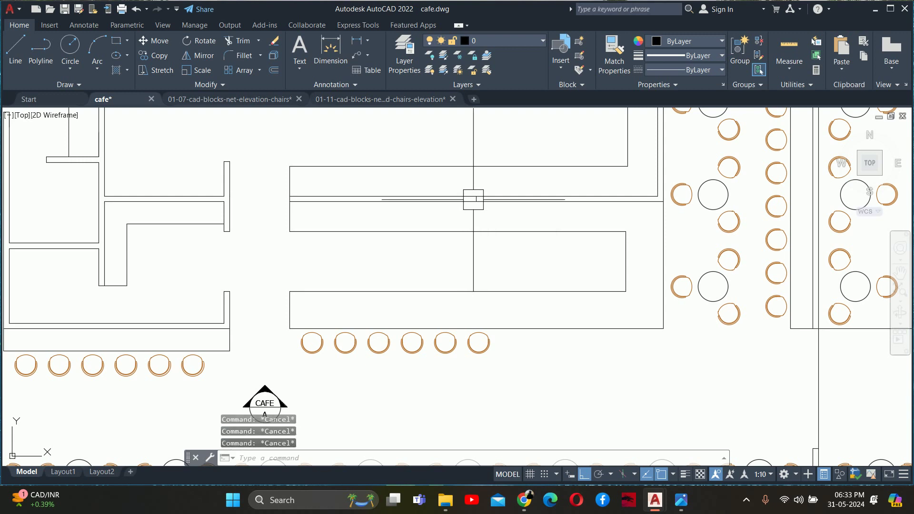
- Recentre the counter area while abandoning a first offset attempt
{"action": "key", "text": "Return"}
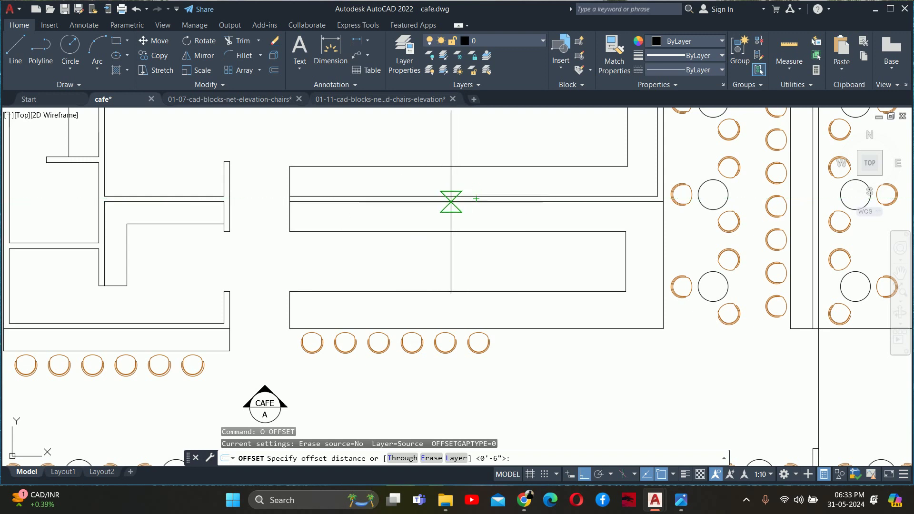
{"action": "middle_click_drag", "start_coordinate": [249, 202], "coordinate": [368, 246]}
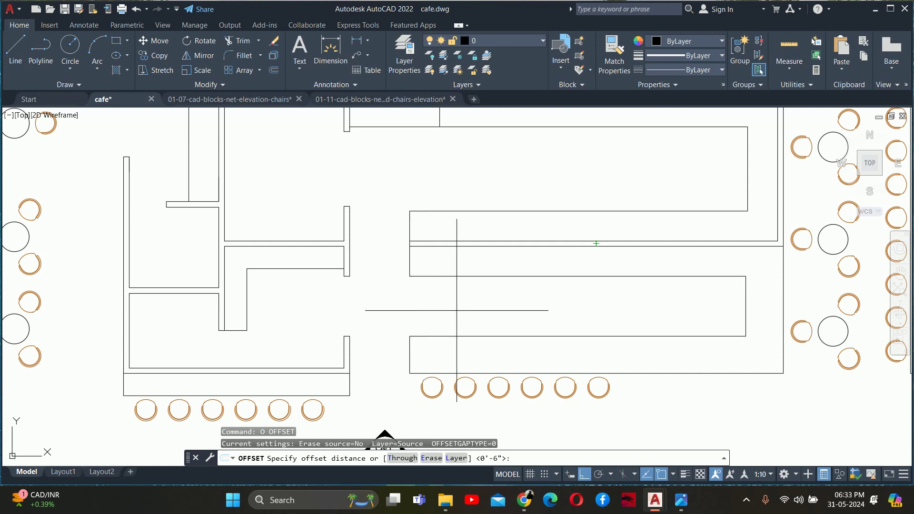
{"action": "key", "text": "Escape"}
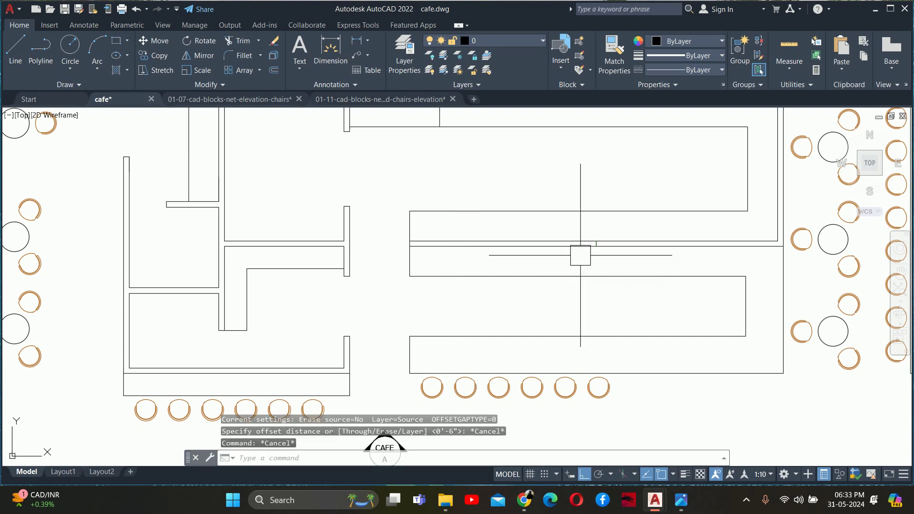
{"action": "scroll", "coordinate": [573, 259], "scroll_direction": "up", "scroll_amount": 3}
{"action": "key", "text": "Escape"}
{"action": "key", "text": "Escape"}
{"action": "type", "text": "o"}
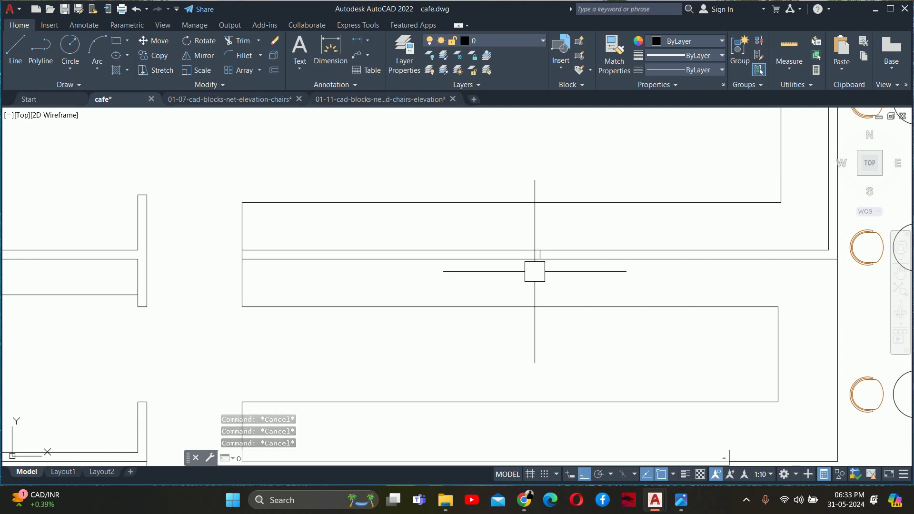
{"action": "type", "text": "4'"}
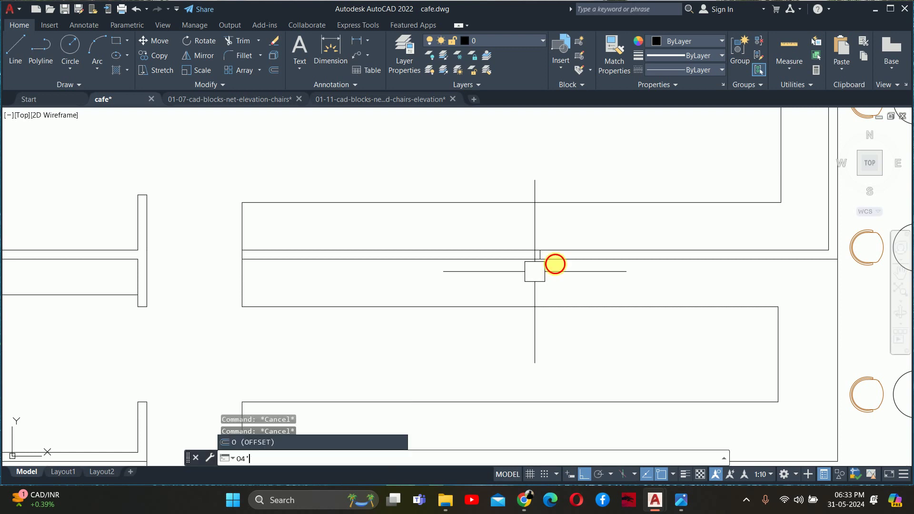
{"action": "key", "text": "Escape"}
{"action": "type", "text": "O"}
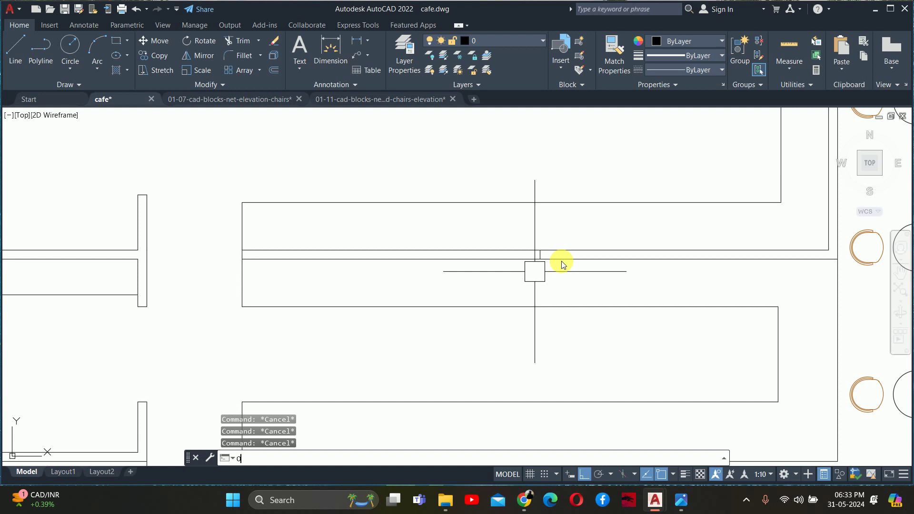
- Offset the vertical line near the counter 4' to the left
{"action": "key", "text": "Return"}
{"action": "key", "text": "Return"}
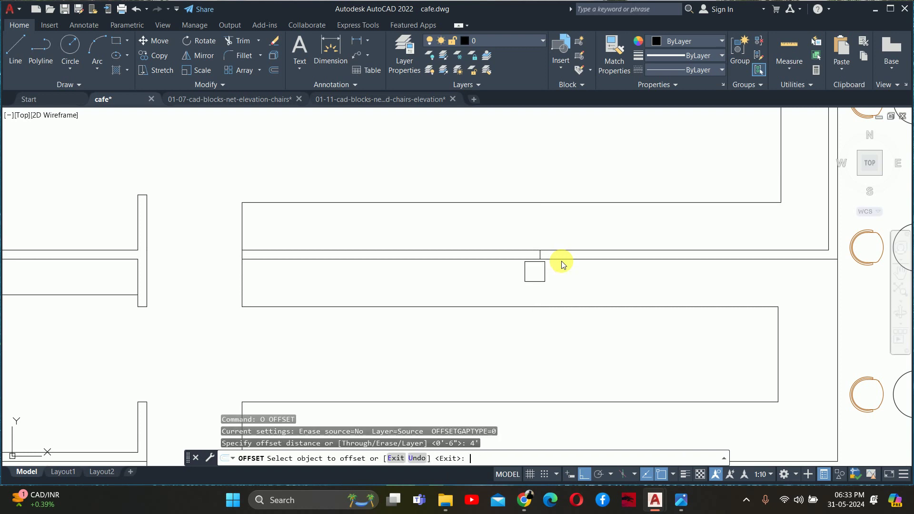
{"action": "scroll", "coordinate": [571, 253], "scroll_direction": "up", "scroll_amount": 2}
{"action": "scroll", "coordinate": [464, 279], "scroll_direction": "up", "scroll_amount": 2}
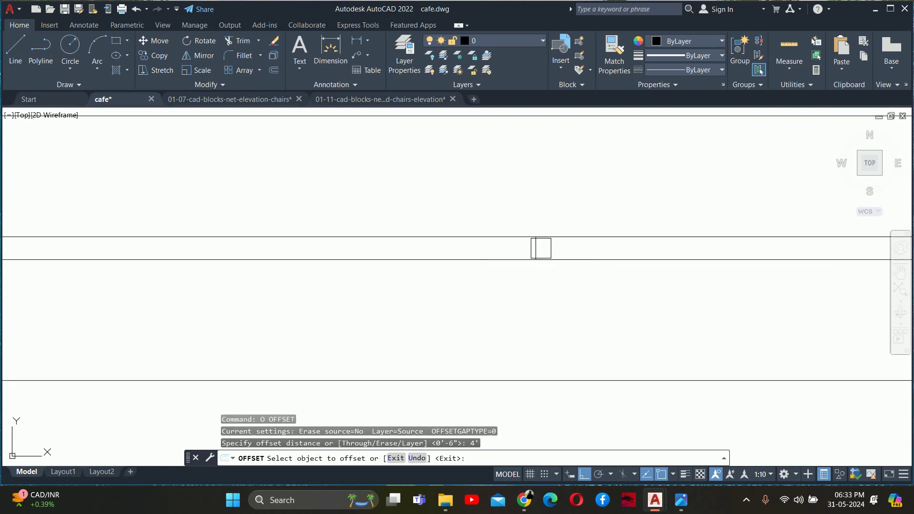
{"action": "left_click", "coordinate": [541, 248]}
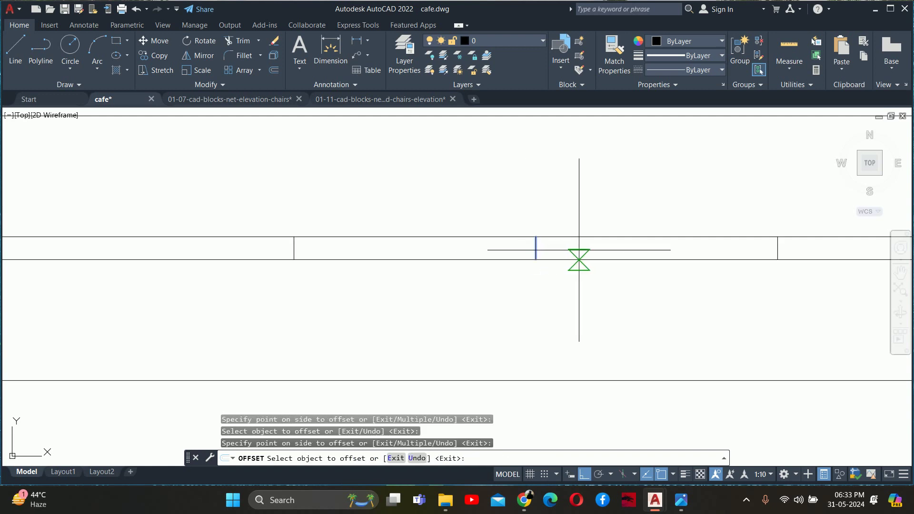
{"action": "key", "text": "Escape"}
{"action": "key", "text": "Escape"}
{"action": "scroll", "coordinate": [571, 257], "scroll_direction": "down", "scroll_amount": 2}
{"action": "scroll", "coordinate": [517, 255], "scroll_direction": "down", "scroll_amount": 2}
{"action": "key", "text": "Escape"}
- Draw a line from the short vertical line's midpoint to the next midpoint
{"action": "type", "text": "L"}
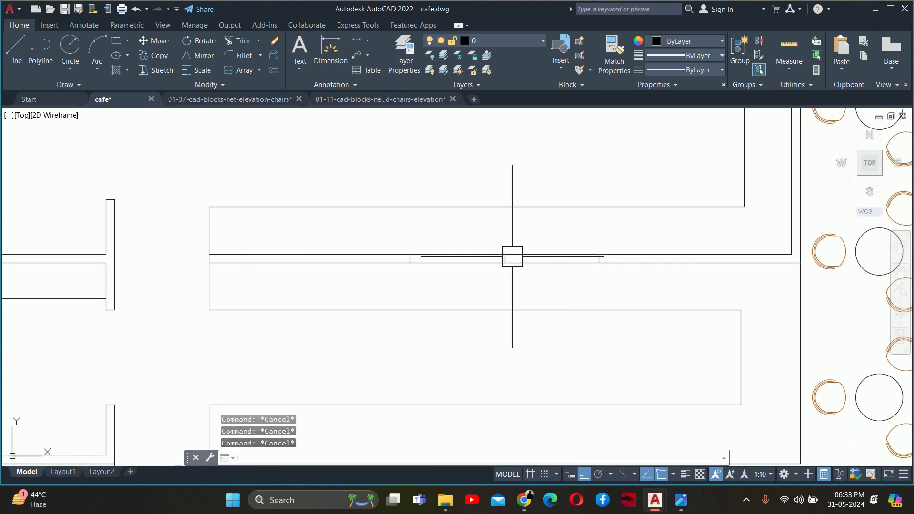
{"action": "key", "text": "Return"}
{"action": "scroll", "coordinate": [430, 255], "scroll_direction": "up", "scroll_amount": 4}
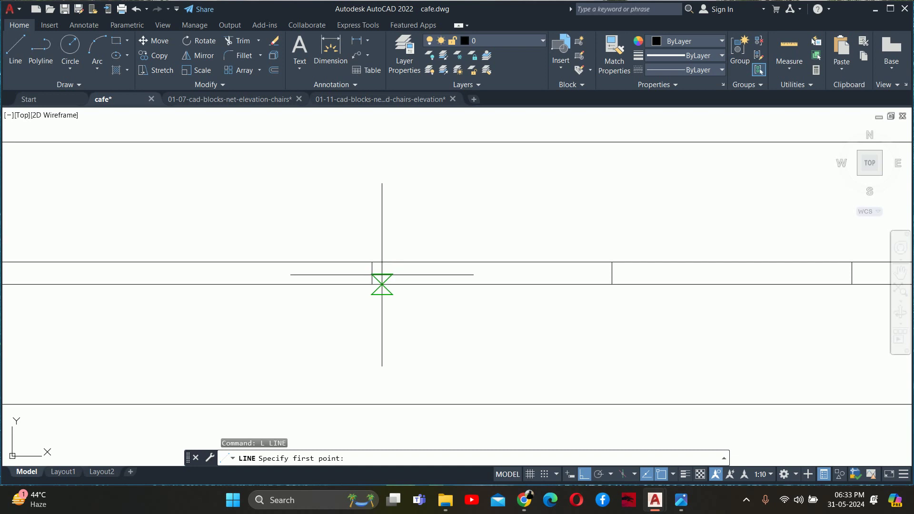
{"action": "left_click", "coordinate": [372, 273]}
{"action": "middle_click_drag", "start_coordinate": [612, 262], "coordinate": [339, 283]}
{"action": "scroll", "coordinate": [339, 283], "scroll_direction": "up", "scroll_amount": 2}
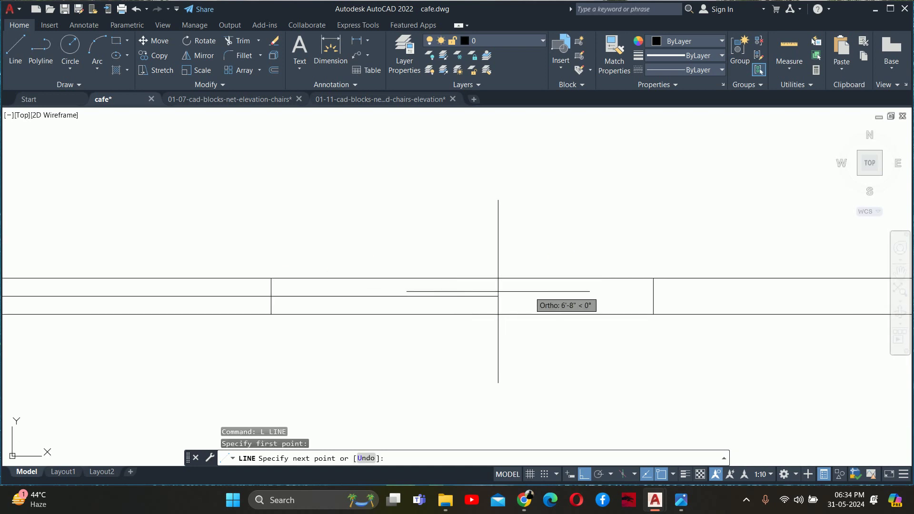
{"action": "left_click", "coordinate": [653, 296]}
{"action": "key", "text": "Escape"}
{"action": "scroll", "coordinate": [652, 296], "scroll_direction": "down", "scroll_amount": 3}
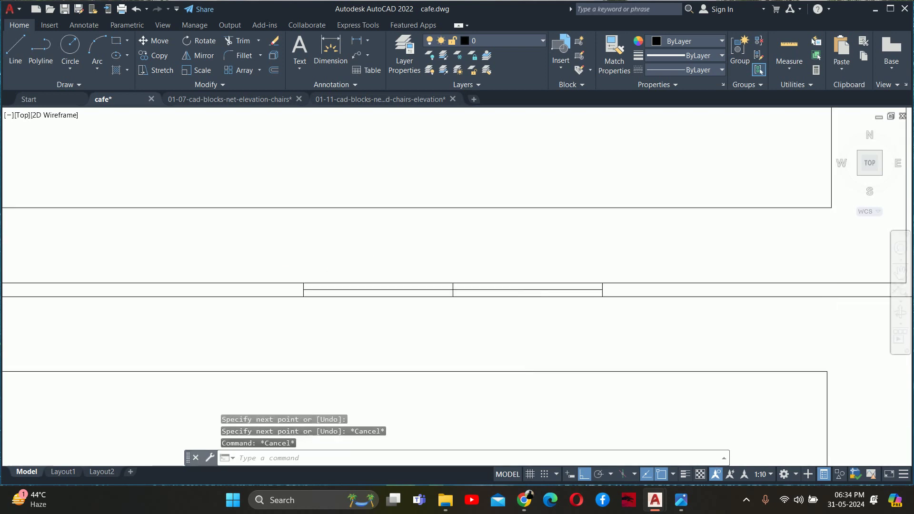
{"action": "left_click", "coordinate": [400, 235]}
{"action": "key", "text": "Escape"}
- Window-select the stray 4 1/2" short line and delete it
{"action": "left_click", "coordinate": [457, 259]}
{"action": "left_click", "coordinate": [506, 310]}
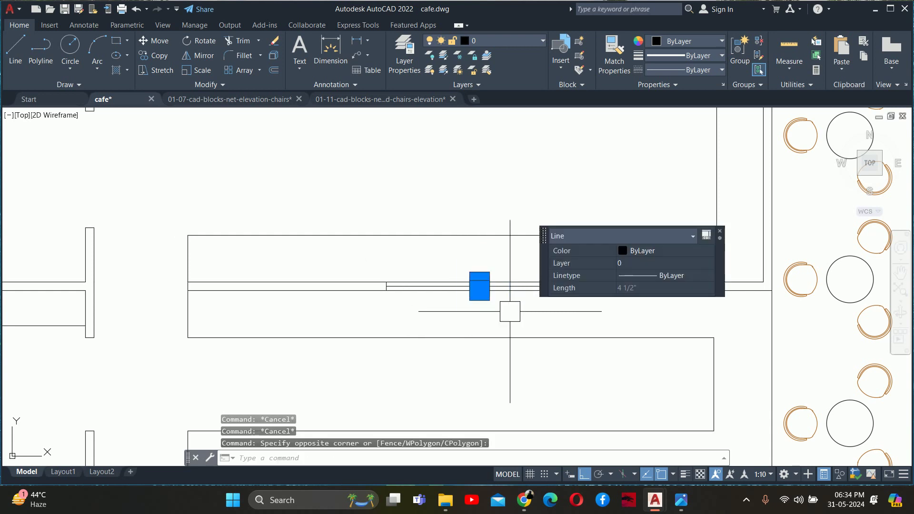
{"action": "scroll", "coordinate": [481, 363], "scroll_direction": "down", "scroll_amount": 3}
{"action": "key", "text": "Delete"}
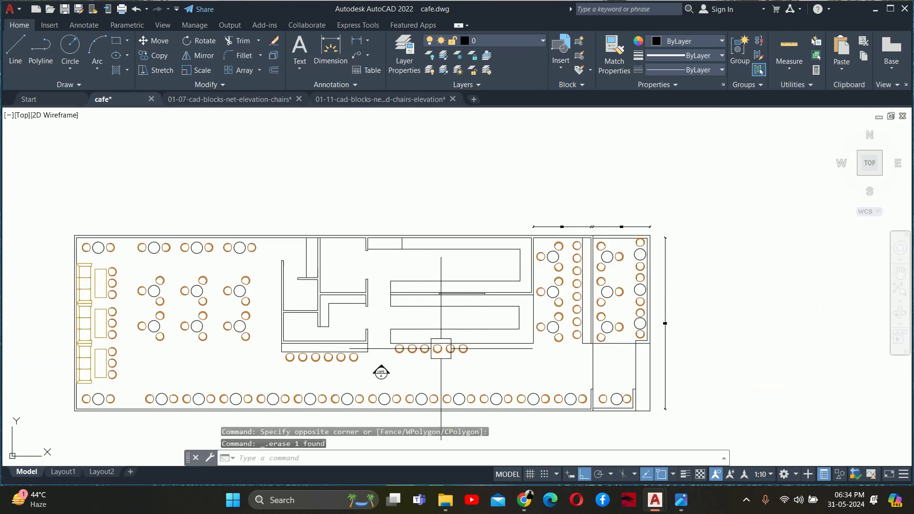
- Place two vertical construction lines (XL) through the cafe plan
{"action": "type", "text": "xL"}
{"action": "key", "text": "Return"}
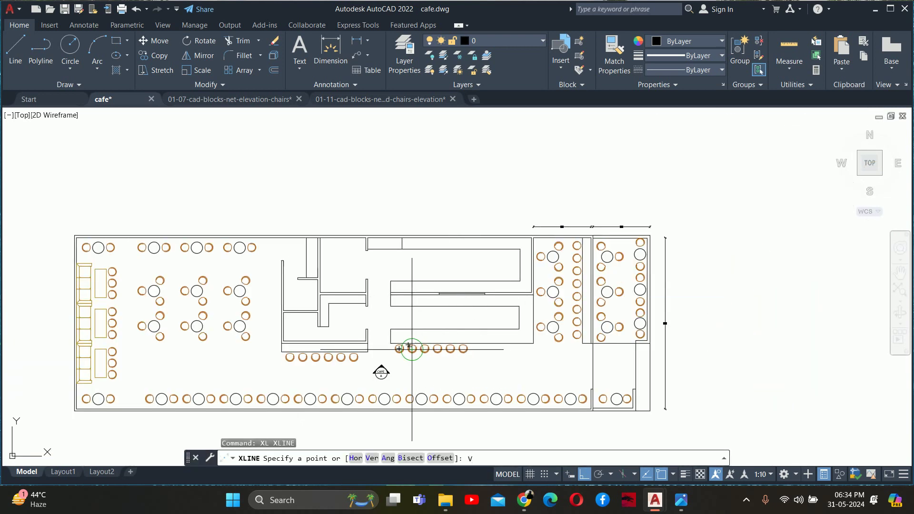
{"action": "type", "text": "V"}
{"action": "key", "text": "Return"}
{"action": "scroll", "coordinate": [438, 293], "scroll_direction": "up", "scroll_amount": 4}
{"action": "left_click", "coordinate": [438, 293]}
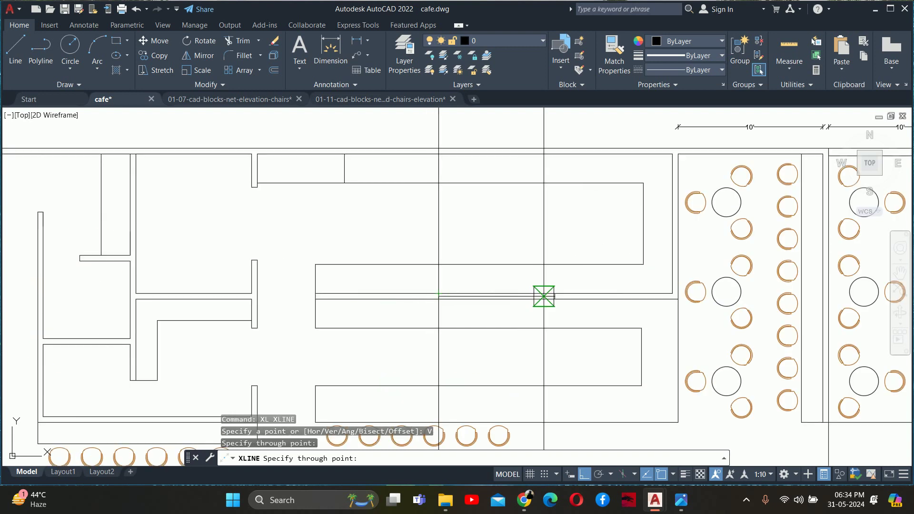
{"action": "left_click", "coordinate": [550, 295]}
{"action": "key", "text": "Escape"}
{"action": "scroll", "coordinate": [426, 359], "scroll_direction": "down", "scroll_amount": 4}
- Pan and zoom toward the elevation drawing along the construction lines
{"action": "middle_click_drag", "start_coordinate": [426, 360], "coordinate": [386, 148]}
{"action": "scroll", "coordinate": [416, 247], "scroll_direction": "down", "scroll_amount": 2}
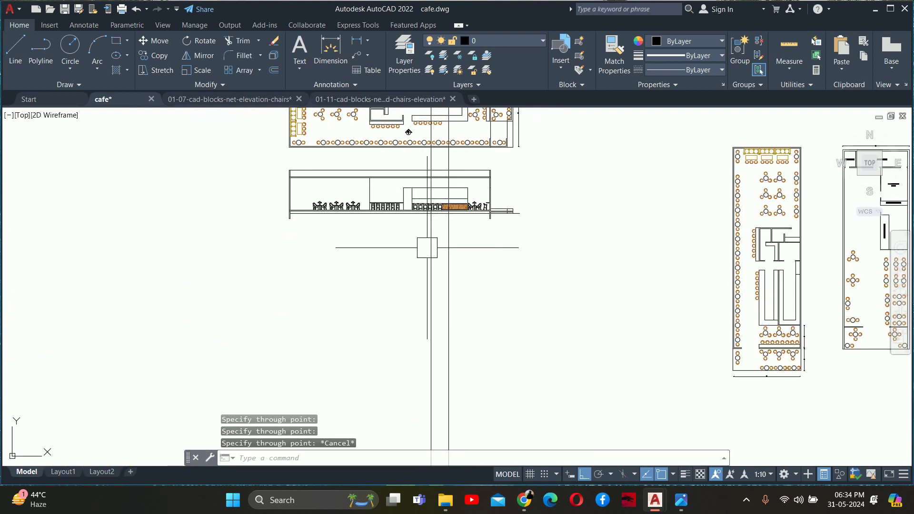
{"action": "scroll", "coordinate": [416, 299], "scroll_direction": "up", "scroll_amount": 4}
{"action": "scroll", "coordinate": [415, 299], "scroll_direction": "up", "scroll_amount": 2}
{"action": "scroll", "coordinate": [415, 299], "scroll_direction": "up", "scroll_amount": 3}
{"action": "scroll", "coordinate": [418, 333], "scroll_direction": "up", "scroll_amount": 1}
{"action": "key", "text": "Escape"}
{"action": "key", "text": "Escape"}
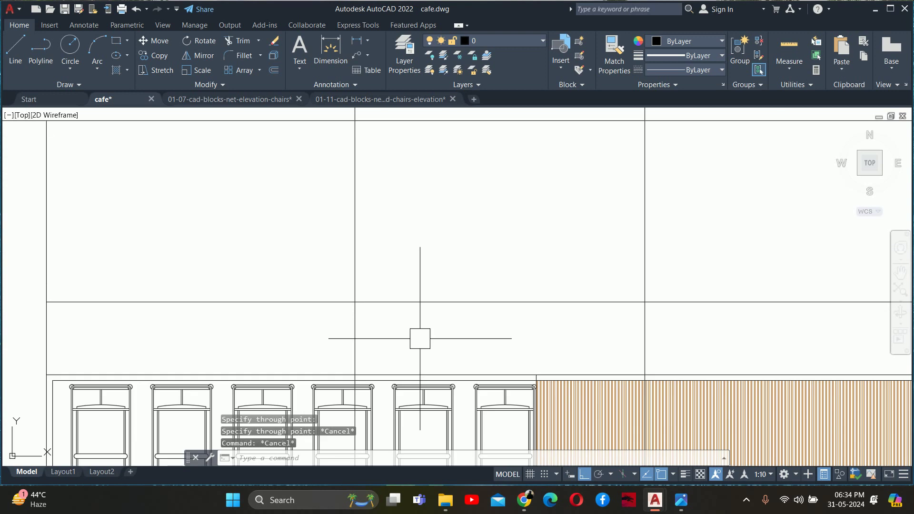
{"action": "key", "text": "Escape"}
{"action": "scroll", "coordinate": [382, 368], "scroll_direction": "up", "scroll_amount": 2}
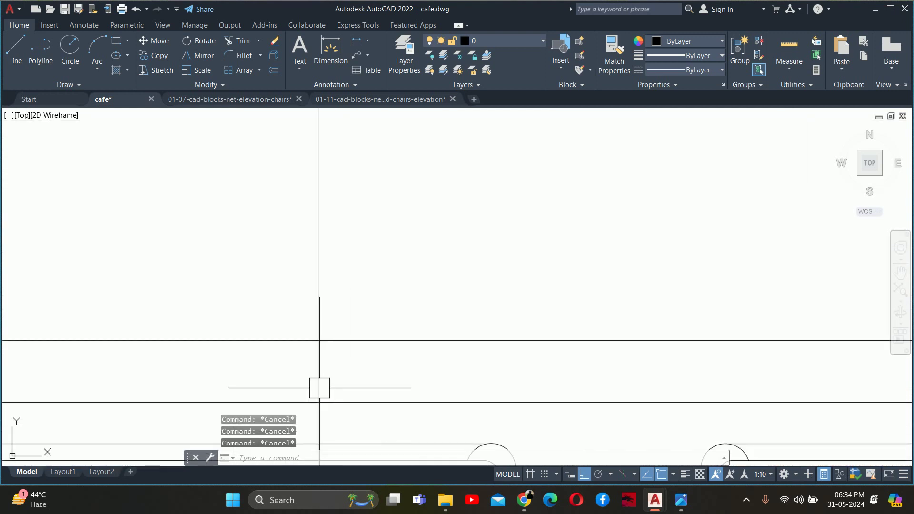
{"action": "scroll", "coordinate": [321, 387], "scroll_direction": "up", "scroll_amount": 2}
{"action": "middle_click_drag", "start_coordinate": [384, 367], "coordinate": [407, 439]}
- Frame the counter and wall panels, dropping an unfinished trim attempt
{"action": "type", "text": "R"}
{"action": "key", "text": "Return"}
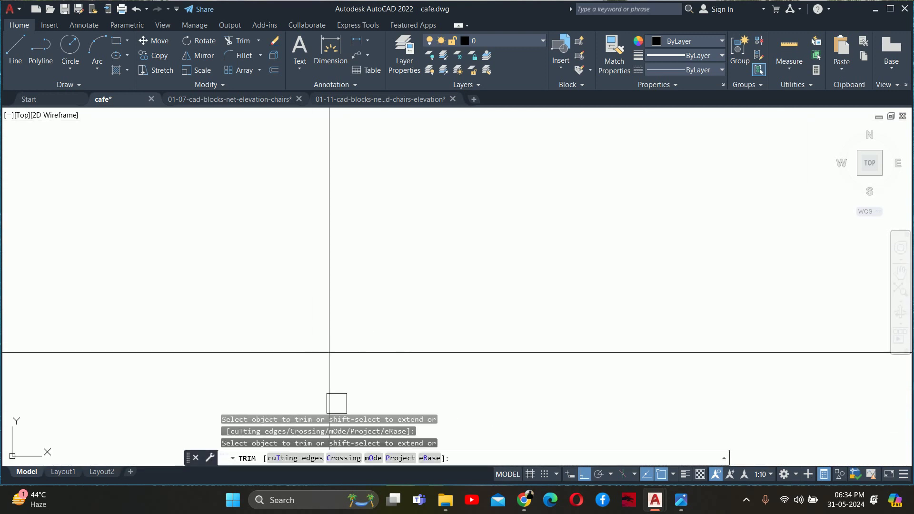
{"action": "scroll", "coordinate": [551, 371], "scroll_direction": "down", "scroll_amount": 2}
{"action": "scroll", "coordinate": [141, 370], "scroll_direction": "down", "scroll_amount": 1}
{"action": "scroll", "coordinate": [495, 351], "scroll_direction": "down", "scroll_amount": 2}
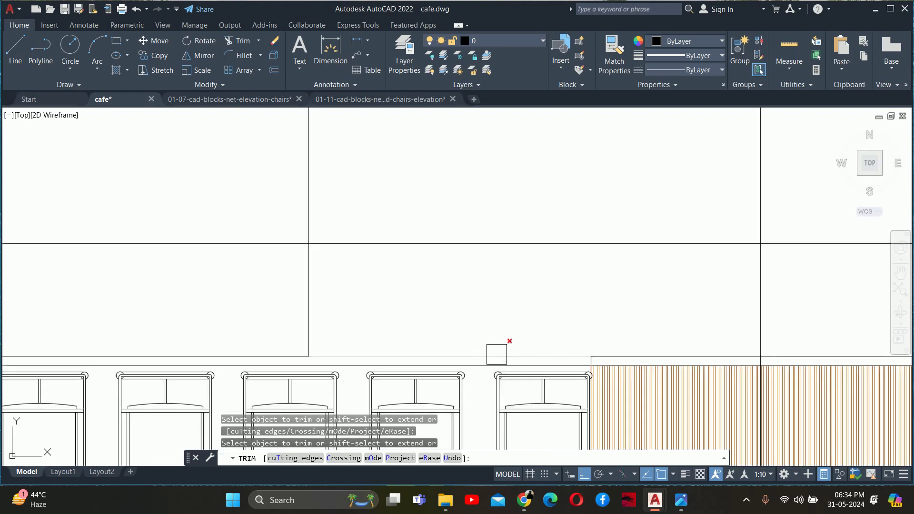
{"action": "scroll", "coordinate": [756, 357], "scroll_direction": "up", "scroll_amount": 3}
{"action": "scroll", "coordinate": [752, 317], "scroll_direction": "up", "scroll_amount": 2}
{"action": "scroll", "coordinate": [718, 342], "scroll_direction": "up", "scroll_amount": 2}
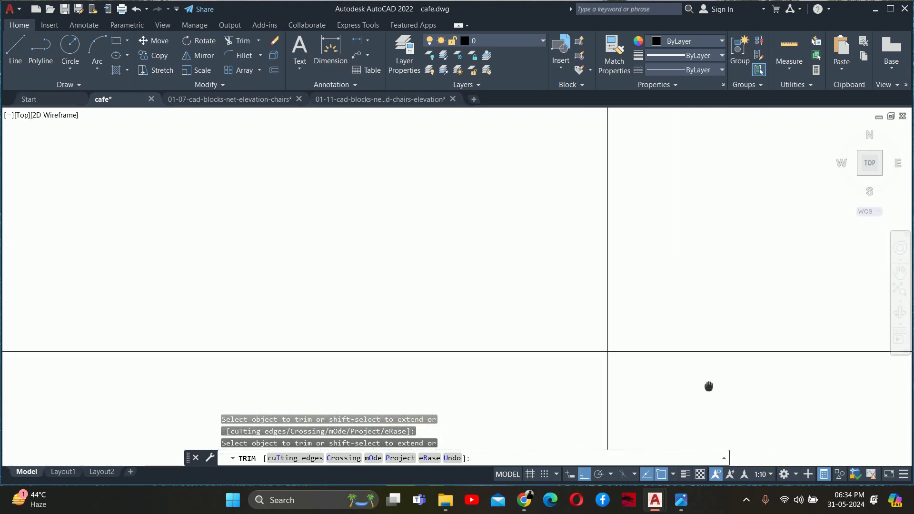
{"action": "scroll", "coordinate": [681, 395], "scroll_direction": "up", "scroll_amount": 1}
{"action": "scroll", "coordinate": [530, 310], "scroll_direction": "down", "scroll_amount": 3}
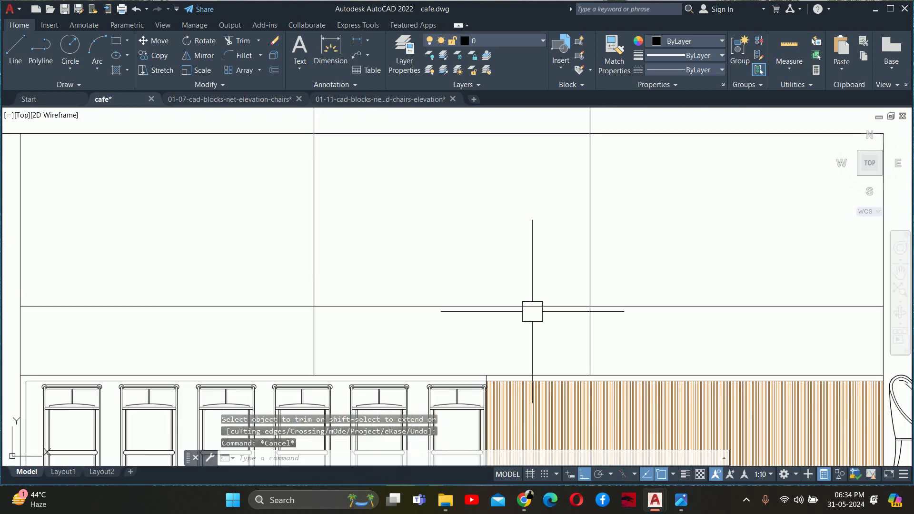
{"action": "key", "text": "Escape"}
{"action": "key", "text": "Escape"}
{"action": "key", "text": "Escape"}
{"action": "scroll", "coordinate": [530, 310], "scroll_direction": "down", "scroll_amount": 2}
{"action": "scroll", "coordinate": [468, 318], "scroll_direction": "up", "scroll_amount": 1}
{"action": "scroll", "coordinate": [467, 319], "scroll_direction": "up", "scroll_amount": 2}
{"action": "middle_click_drag", "start_coordinate": [432, 333], "coordinate": [417, 320]}
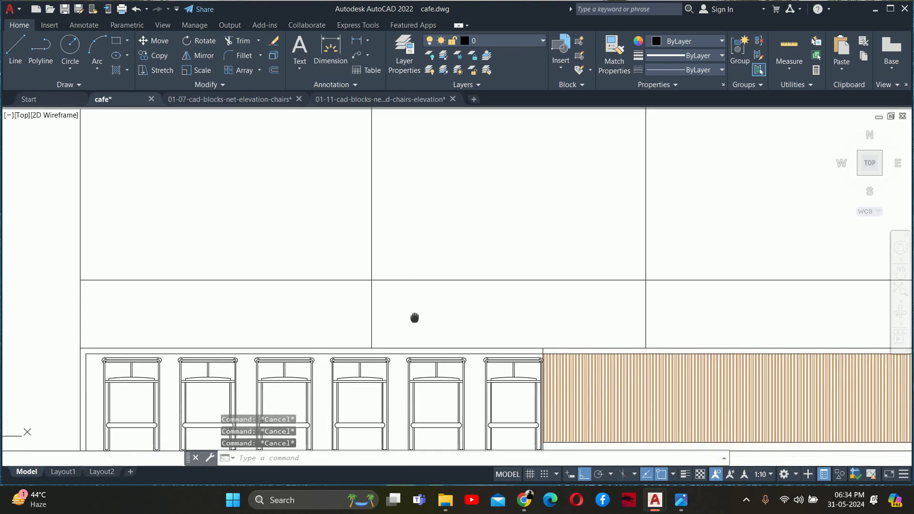
- Fence-trim the extra upper vertical line above the counter
{"action": "type", "text": "tr"}
{"action": "key", "text": "Return"}
{"action": "left_click", "coordinate": [377, 285]}
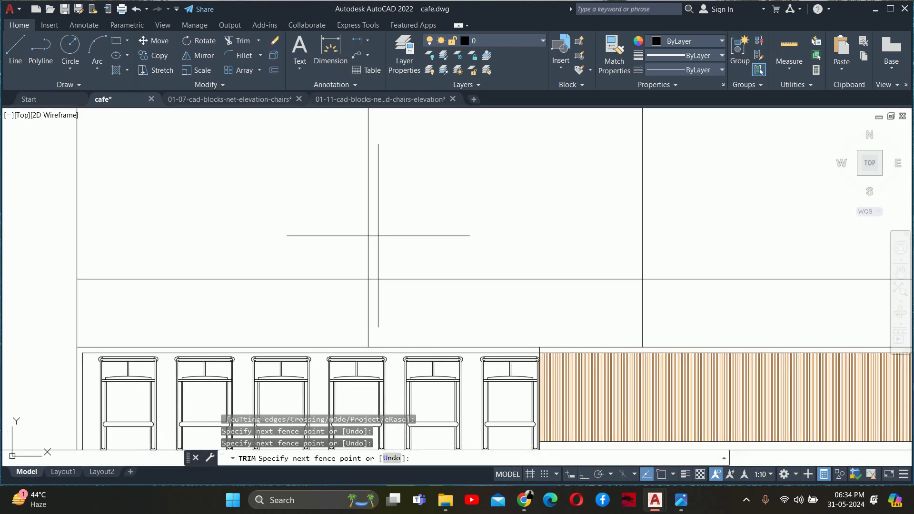
{"action": "left_click", "coordinate": [306, 224]}
{"action": "key", "text": "Return"}
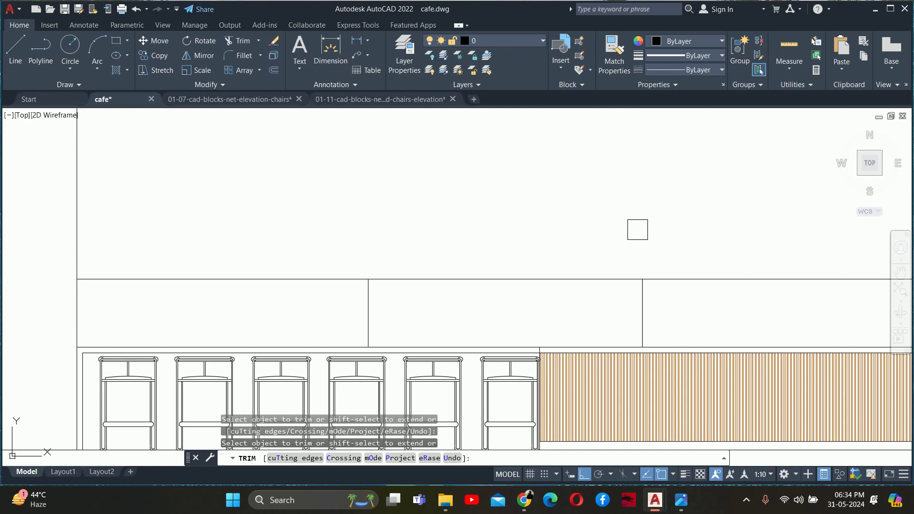
{"action": "key", "text": "Escape"}
{"action": "key", "text": "Escape"}
{"action": "key", "text": "Escape"}
{"action": "scroll", "coordinate": [546, 255], "scroll_direction": "down", "scroll_amount": 3}
{"action": "scroll", "coordinate": [514, 281], "scroll_direction": "up", "scroll_amount": 1}
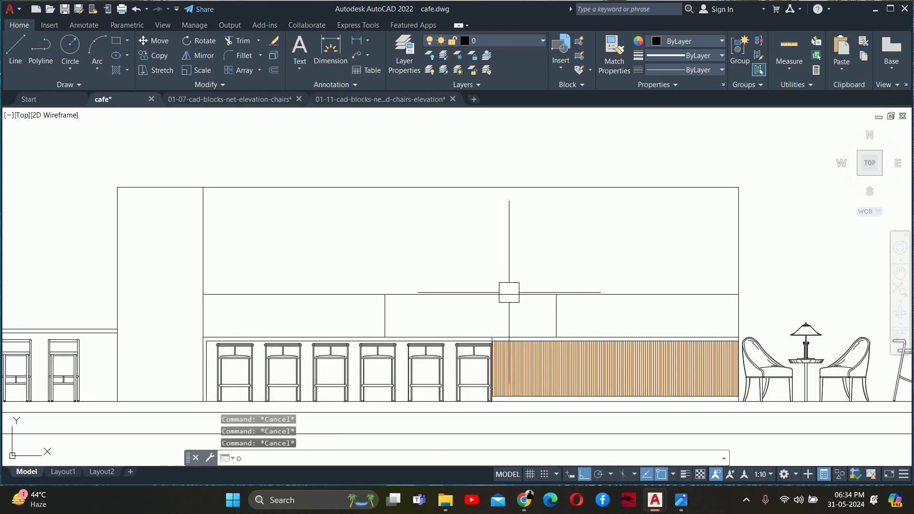
- Offset the horizontal line 8 units upward
{"action": "type", "text": "o"}
{"action": "key", "text": "Return"}
{"action": "key", "text": "Return"}
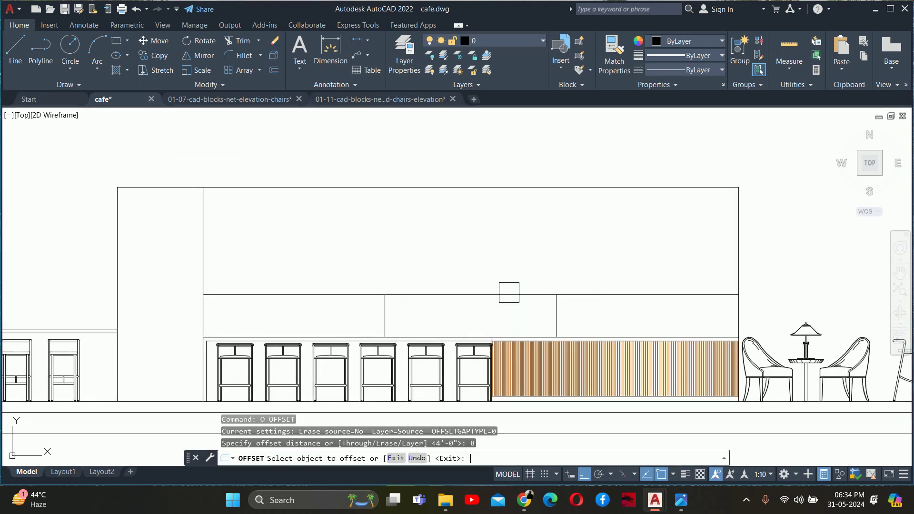
{"action": "left_click", "coordinate": [477, 295]}
{"action": "left_click", "coordinate": [476, 269]}
{"action": "key", "text": "Escape"}
{"action": "key", "text": "Escape"}
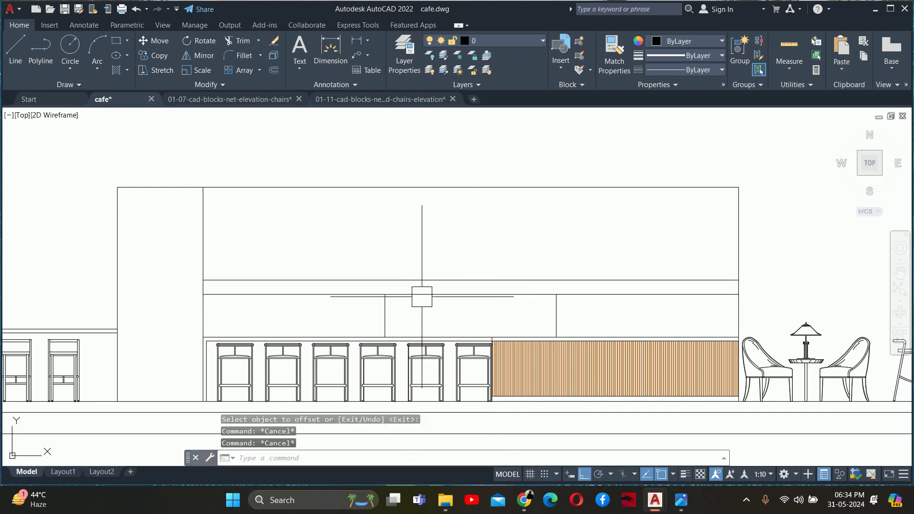
- Measure the upper back-wall panel's dimensions after a cancelled extend
{"action": "type", "text": "E"}
{"action": "key", "text": "Return"}
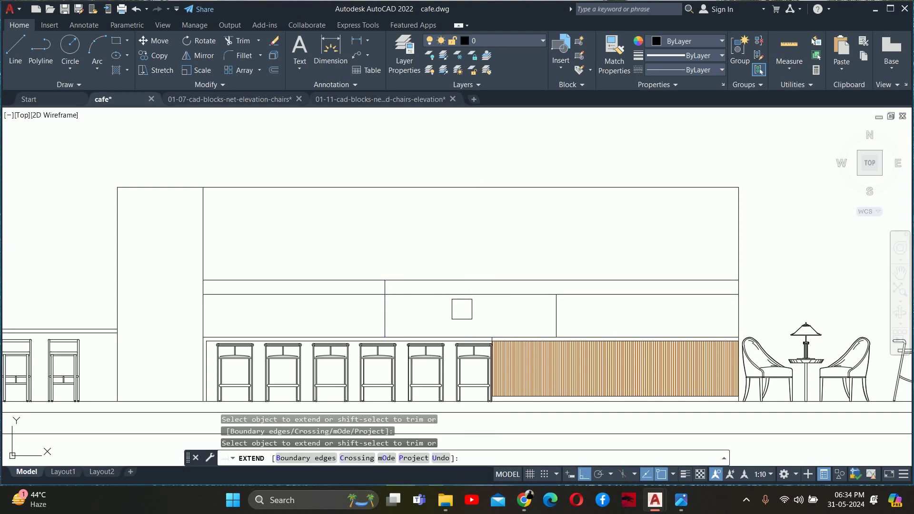
{"action": "key", "text": "Escape"}
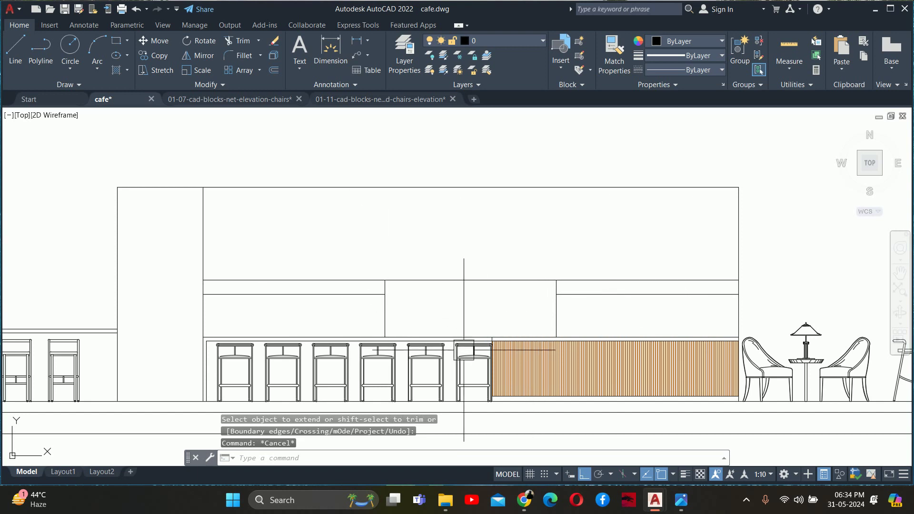
{"action": "key", "text": "Escape"}
{"action": "key", "text": "Escape"}
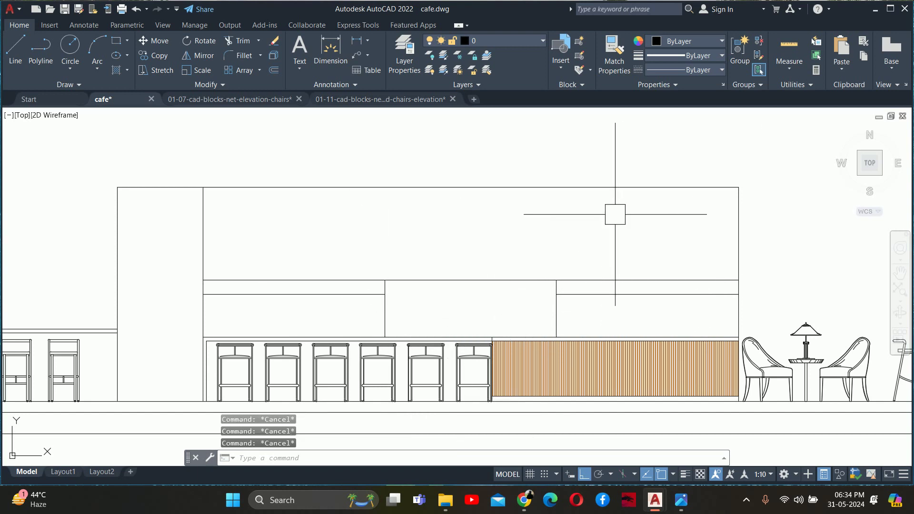
{"action": "left_click", "coordinate": [789, 50]}
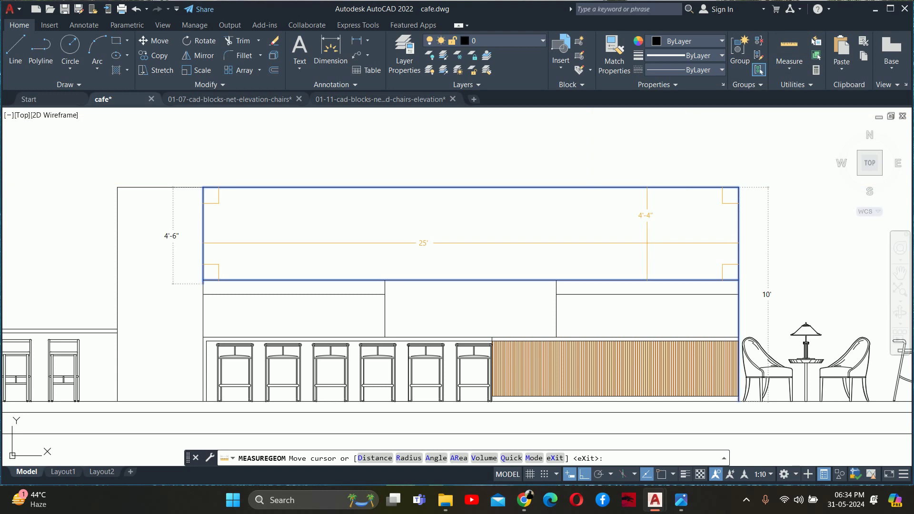
{"action": "key", "text": "Escape"}
{"action": "key", "text": "Escape"}
{"action": "key", "text": "Escape"}
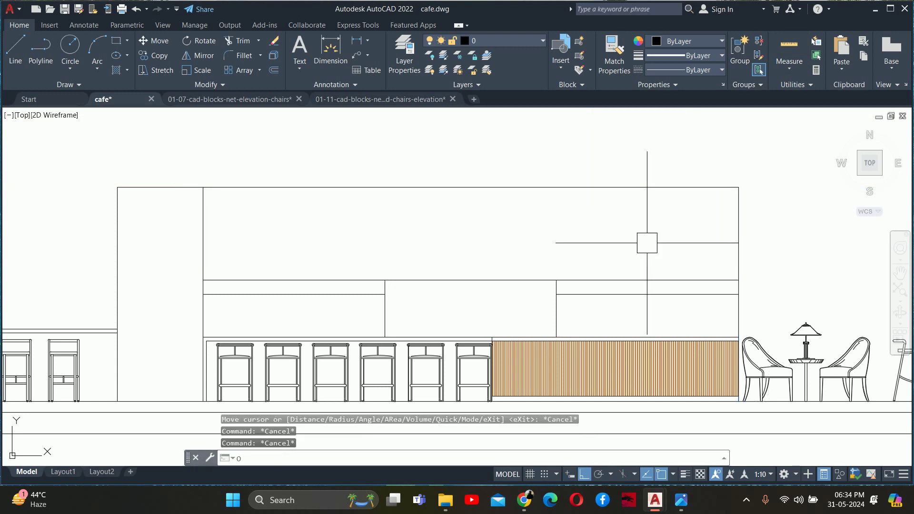
- Draw a vertical line from the panel's lower-edge midpoint to its top edge
{"action": "type", "text": "o"}
{"action": "key", "text": "Return"}
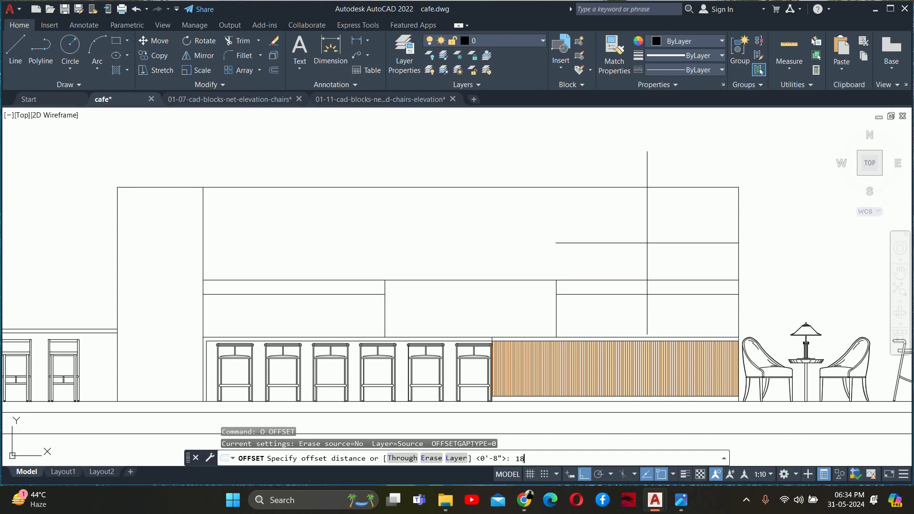
{"action": "key", "text": "Escape"}
{"action": "key", "text": "Escape"}
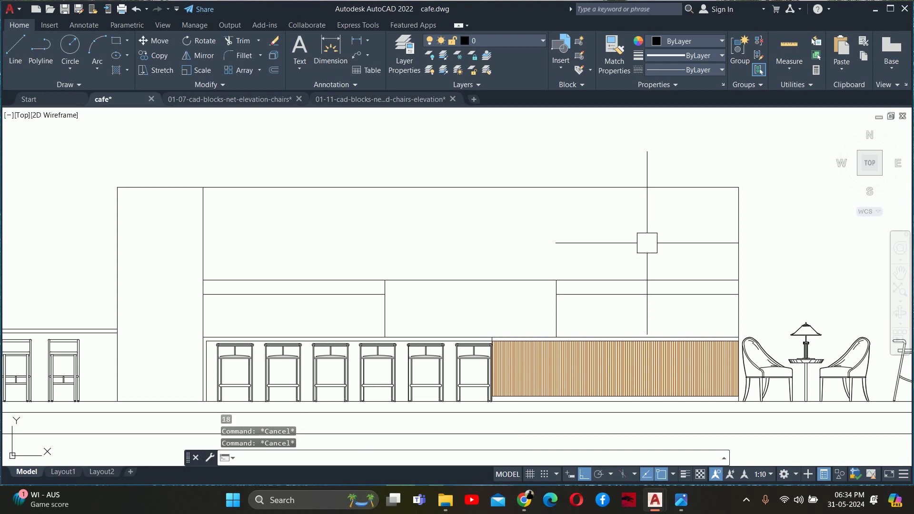
{"action": "type", "text": "L"}
{"action": "key", "text": "Return"}
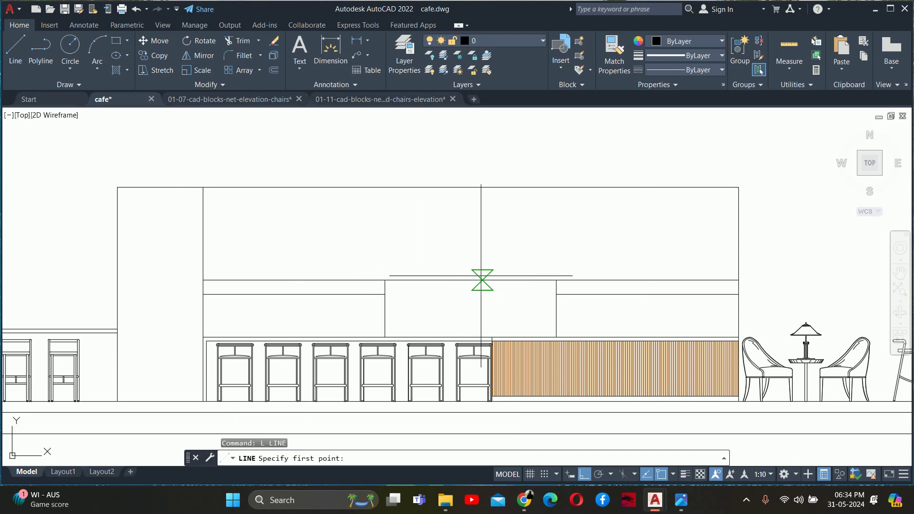
{"action": "left_click", "coordinate": [471, 280]}
{"action": "left_click", "coordinate": [472, 187]}
{"action": "key", "text": "Escape"}
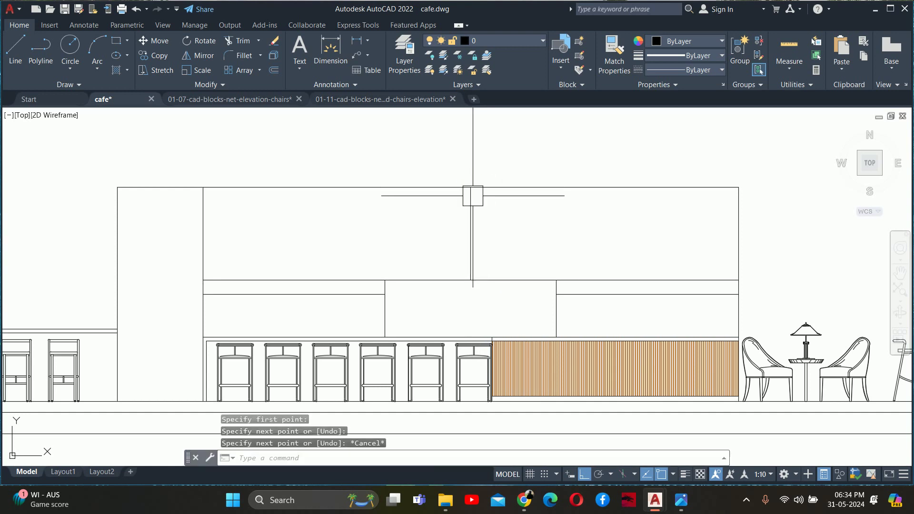
- Divide the new vertical line into 3 parts, showing points in X style
{"action": "type", "text": "DIV"}
{"action": "key", "text": "Return"}
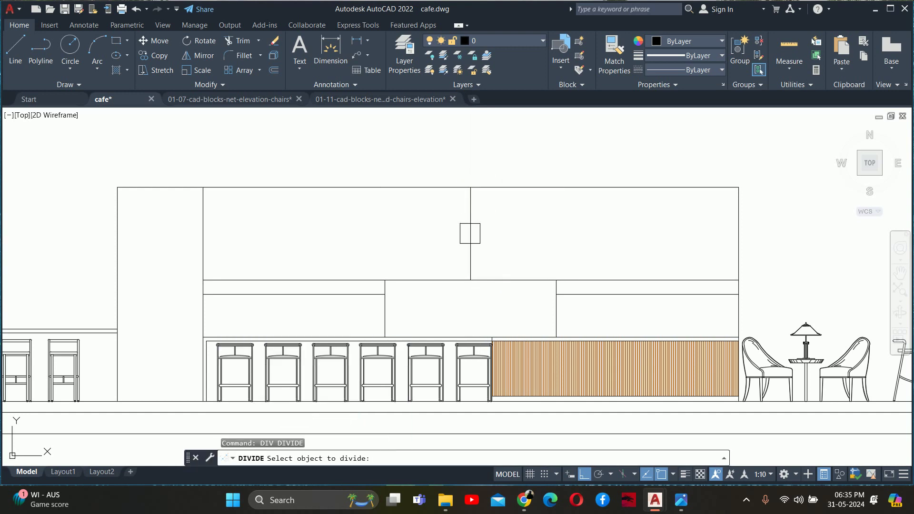
{"action": "left_click", "coordinate": [470, 233]}
{"action": "type", "text": "3"}
{"action": "key", "text": "Return"}
{"action": "key", "text": "Escape"}
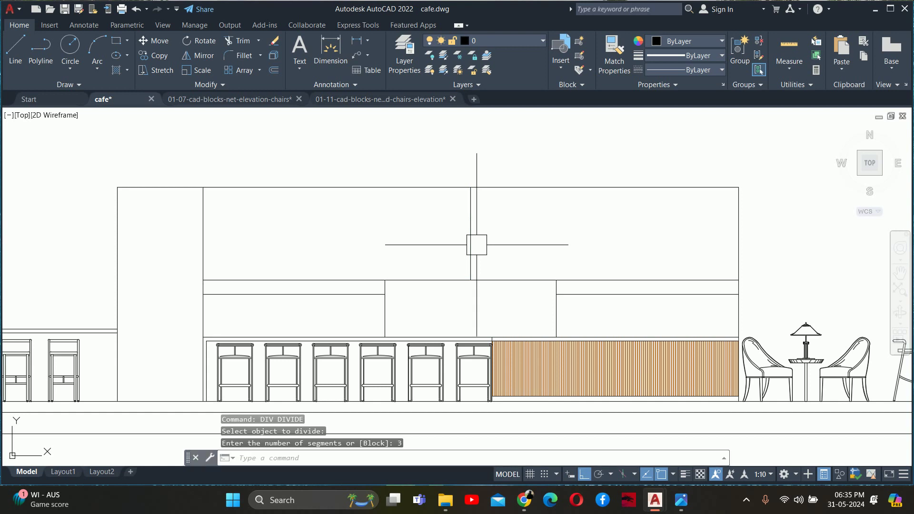
{"action": "middle_click_drag", "start_coordinate": [476, 243], "coordinate": [472, 280]}
{"action": "type", "text": "DDPTYPE"}
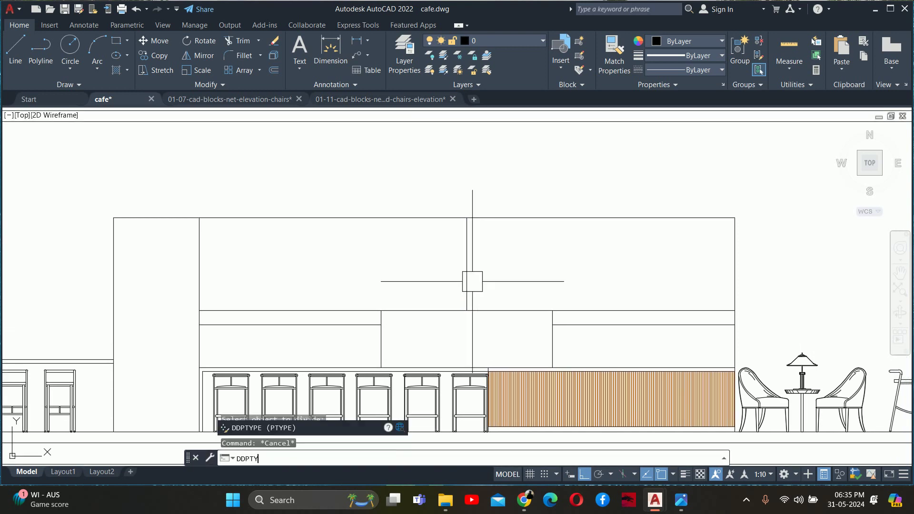
{"action": "key", "text": "Return"}
{"action": "left_click", "coordinate": [488, 185]}
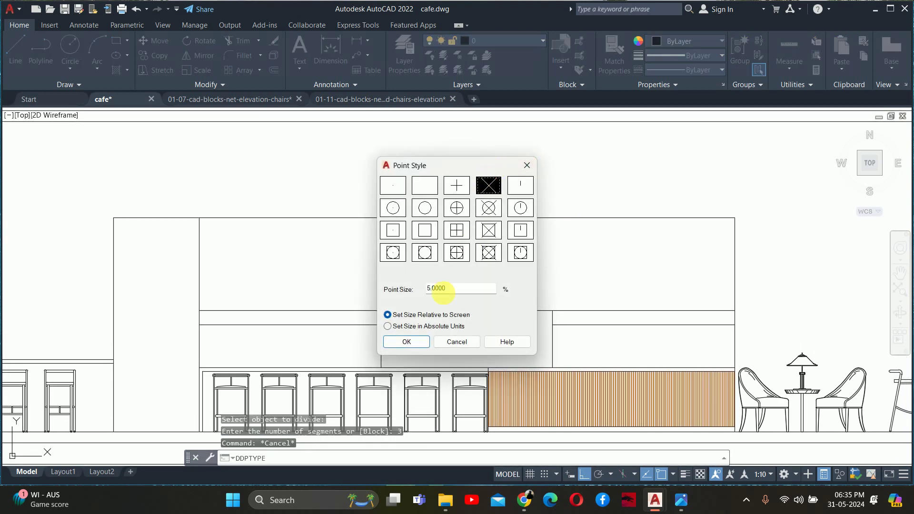
{"action": "left_click", "coordinate": [405, 341]}
{"action": "key", "text": "Escape"}
{"action": "key", "text": "Escape"}
- Draw two band lines from the division marks to the panel's right edge
{"action": "key", "text": "Return"}
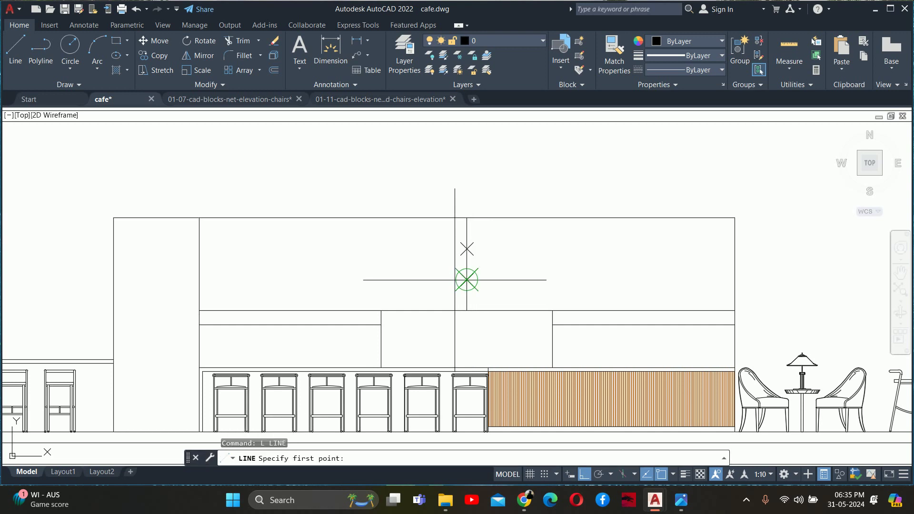
{"action": "left_click", "coordinate": [466, 279]}
{"action": "left_click", "coordinate": [735, 280]}
{"action": "key", "text": "Return"}
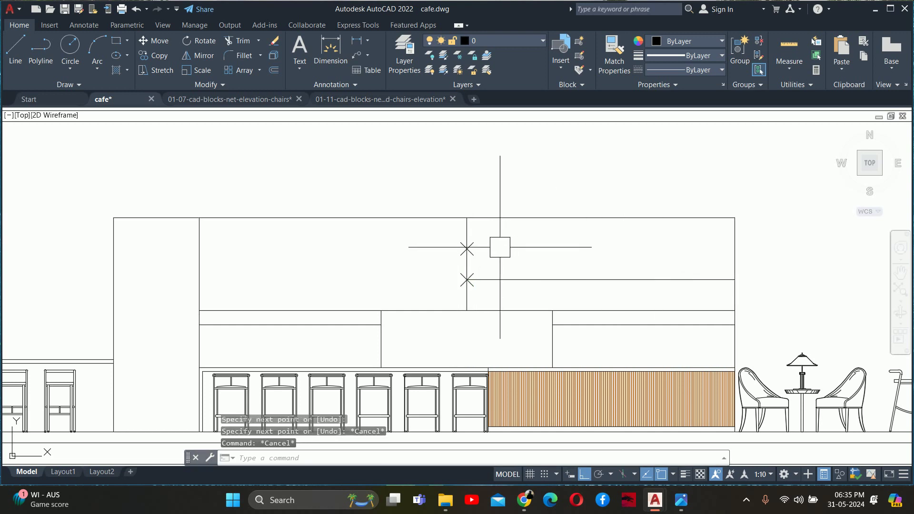
{"action": "key", "text": "Return"}
{"action": "left_click", "coordinate": [466, 248]}
{"action": "left_click", "coordinate": [734, 249]}
{"action": "key", "text": "Escape"}
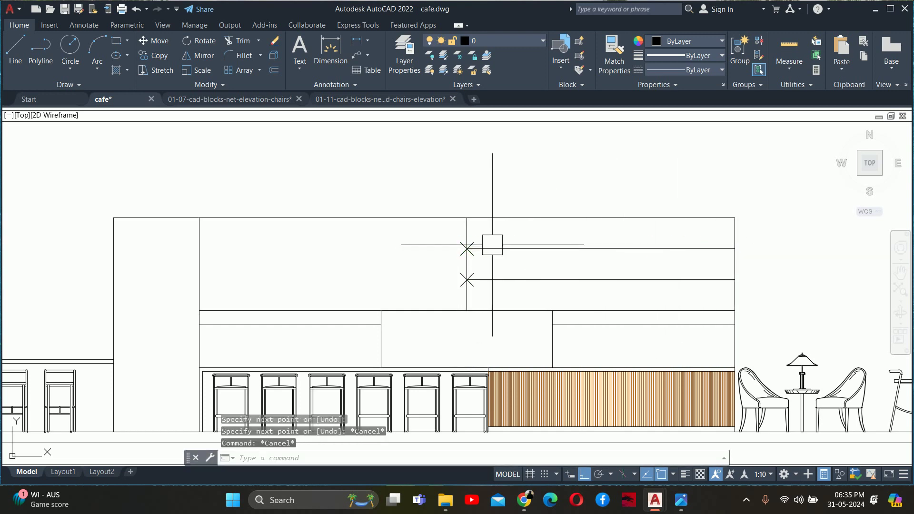
- Delete the two division marks and the stray vertical line above the counter
{"action": "left_click", "coordinate": [415, 186]}
{"action": "left_click", "coordinate": [486, 283]}
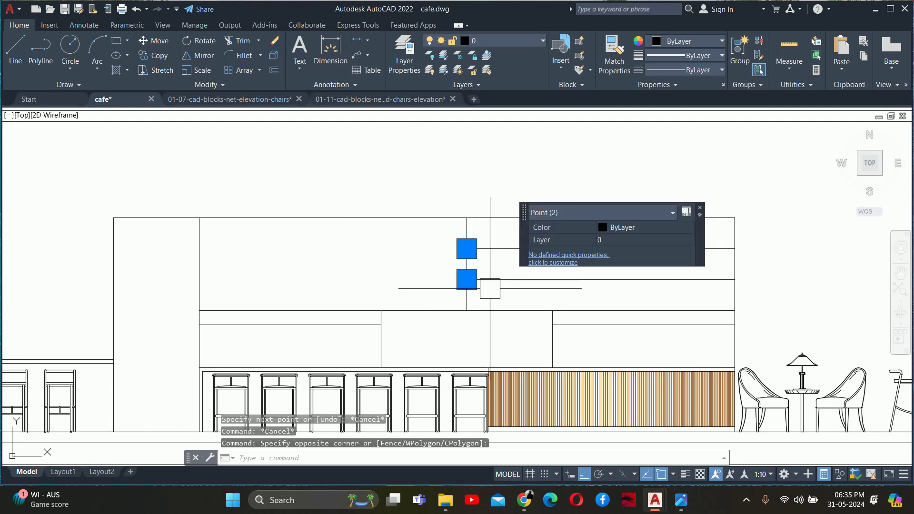
{"action": "key", "text": "Delete"}
{"action": "type", "text": "ex"}
{"action": "key", "text": "Return"}
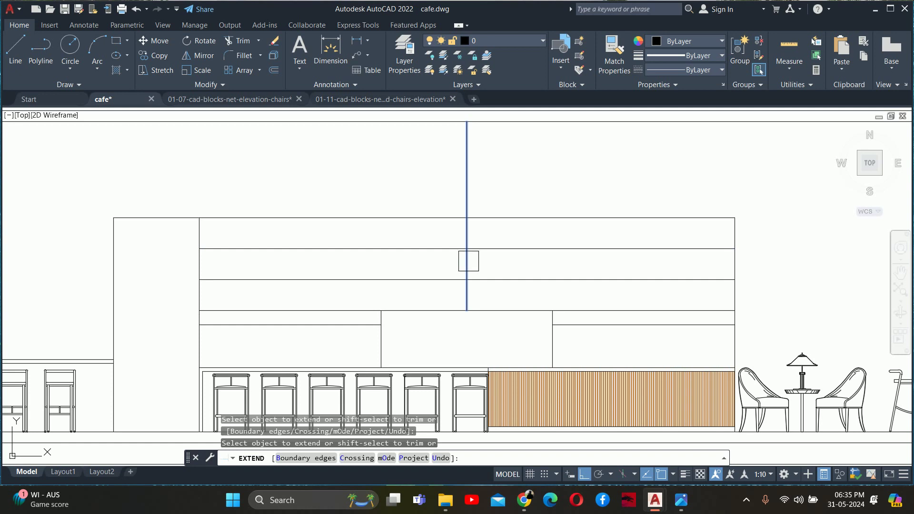
{"action": "key", "text": "Escape"}
{"action": "left_click", "coordinate": [467, 261]}
{"action": "key", "text": "Delete"}
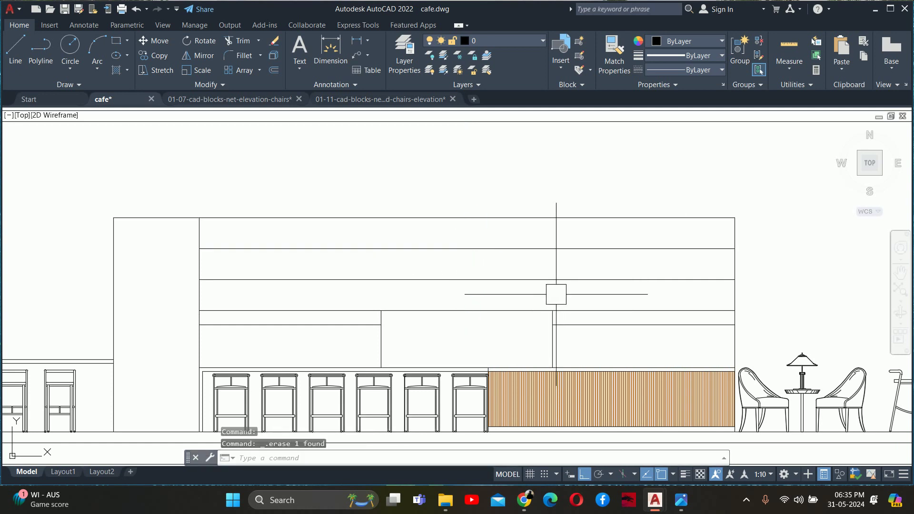
- Recentre and zoom the elevation in the view
{"action": "scroll", "coordinate": [556, 294], "scroll_direction": "down", "scroll_amount": 2}
{"action": "key", "text": "Escape"}
{"action": "key", "text": "Escape"}
{"action": "key", "text": "Escape"}
{"action": "middle_click_drag", "start_coordinate": [454, 321], "coordinate": [461, 327]}
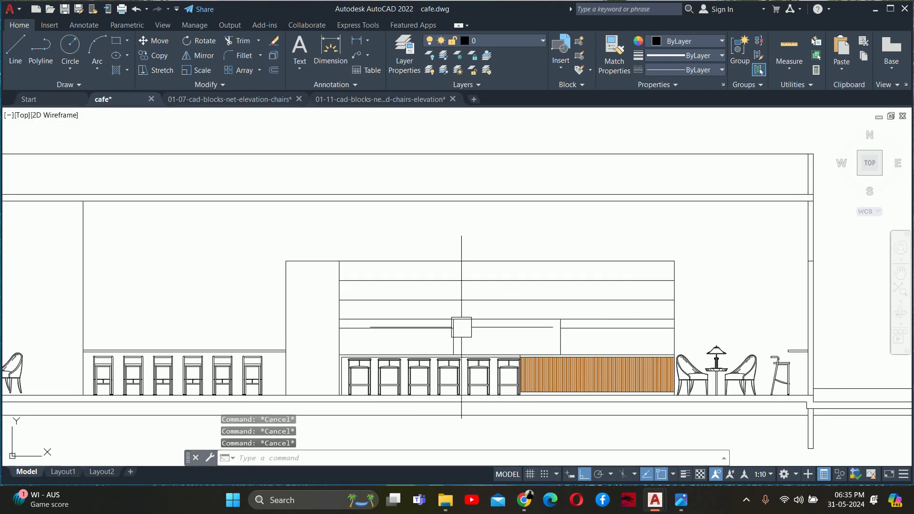
{"action": "scroll", "coordinate": [461, 327], "scroll_direction": "up", "scroll_amount": 2}
{"action": "type", "text": "EC"}
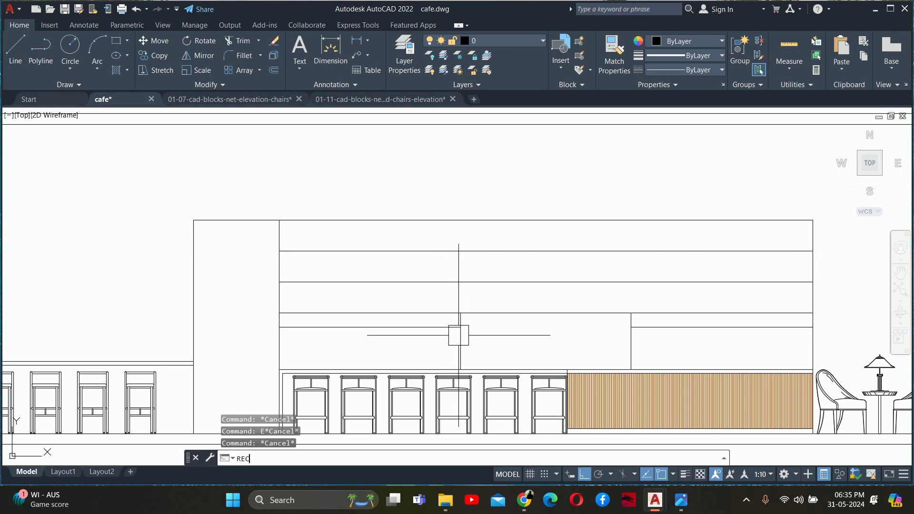
{"action": "key", "text": "Escape"}
- Create a boundary outline of the board area above the counter with BOUNDARY
{"action": "type", "text": "B"}
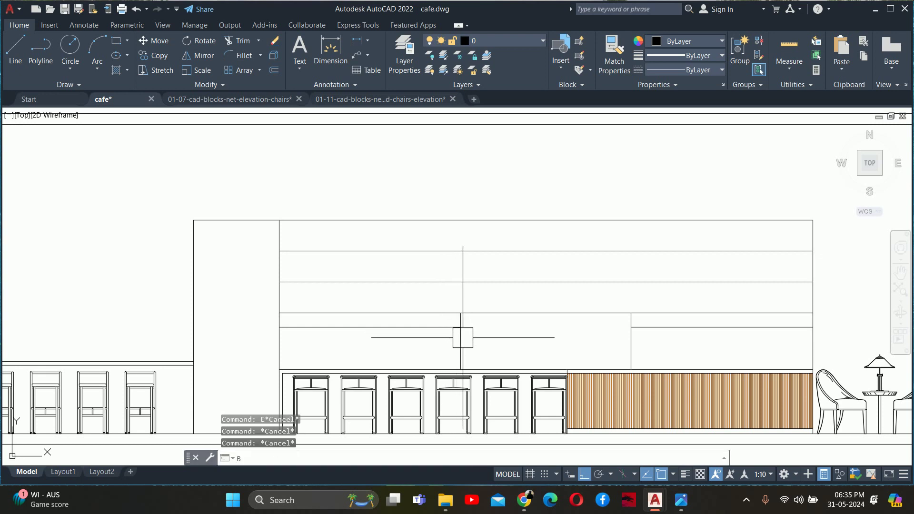
{"action": "type", "text": "O"}
{"action": "key", "text": "Return"}
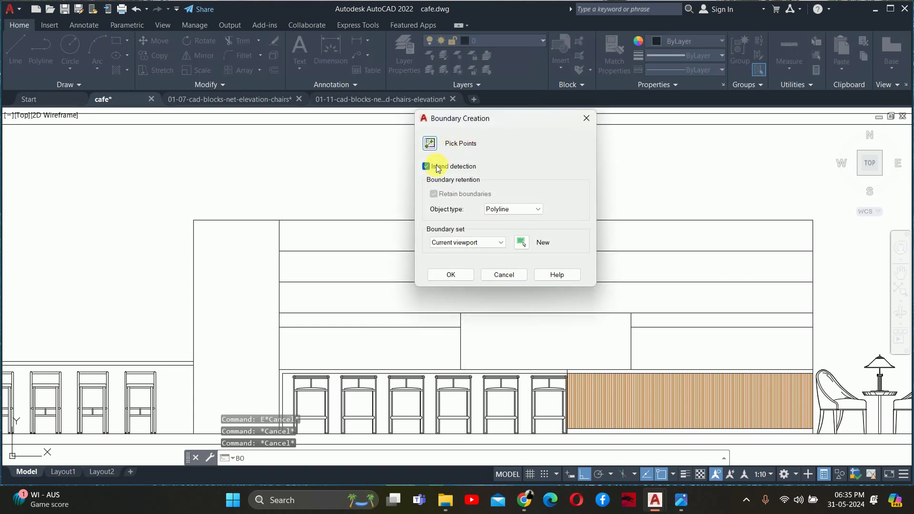
{"action": "left_click", "coordinate": [430, 144]}
{"action": "left_click", "coordinate": [538, 339]}
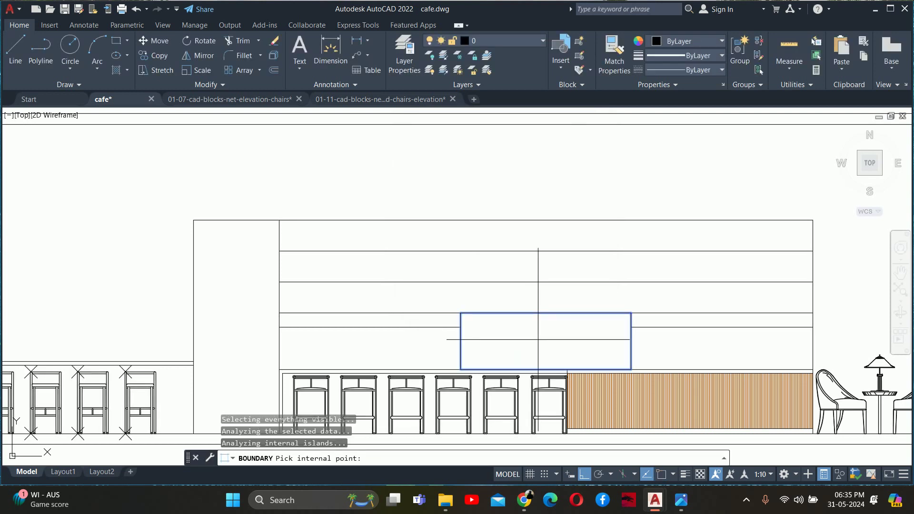
{"action": "key", "text": "Return"}
- Offset the board outline 2 units inward to form an inner frame
{"action": "type", "text": "O"}
{"action": "key", "text": "Return"}
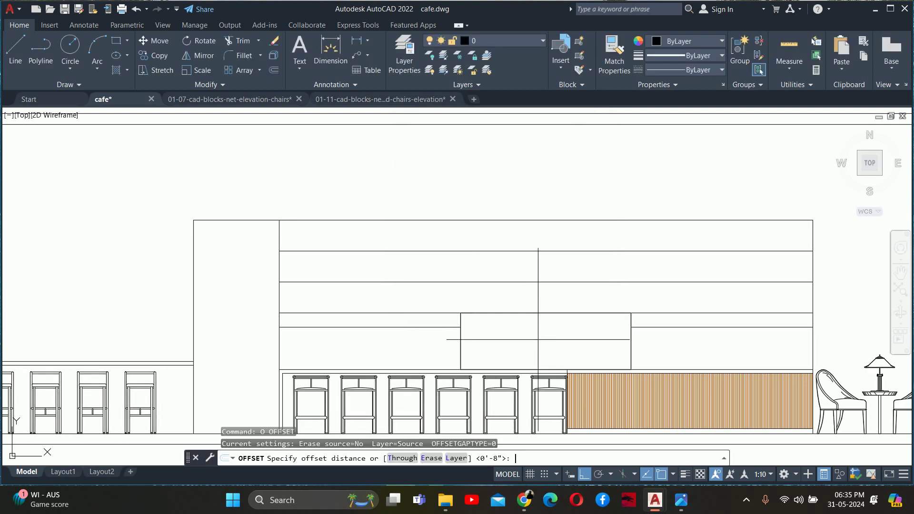
{"action": "type", "text": "2"}
{"action": "key", "text": "Return"}
{"action": "left_click", "coordinate": [510, 313]}
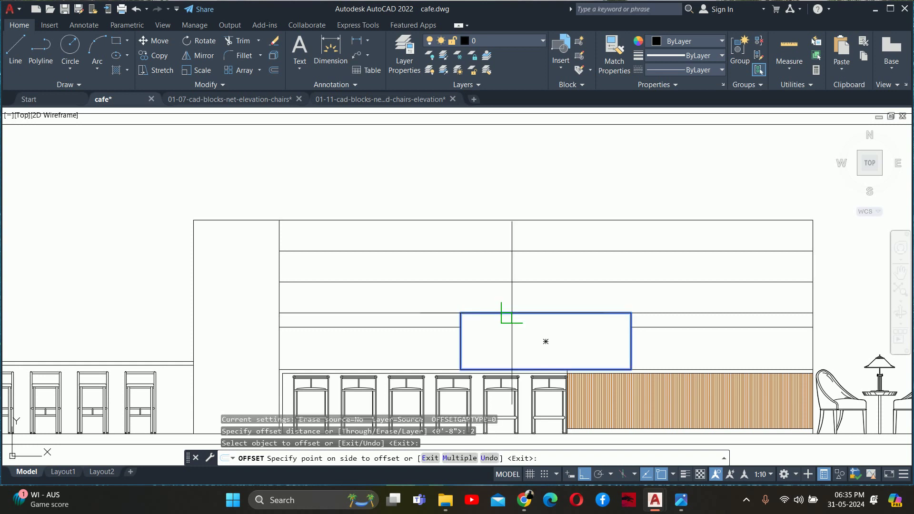
{"action": "left_click", "coordinate": [510, 333]}
{"action": "key", "text": "Escape"}
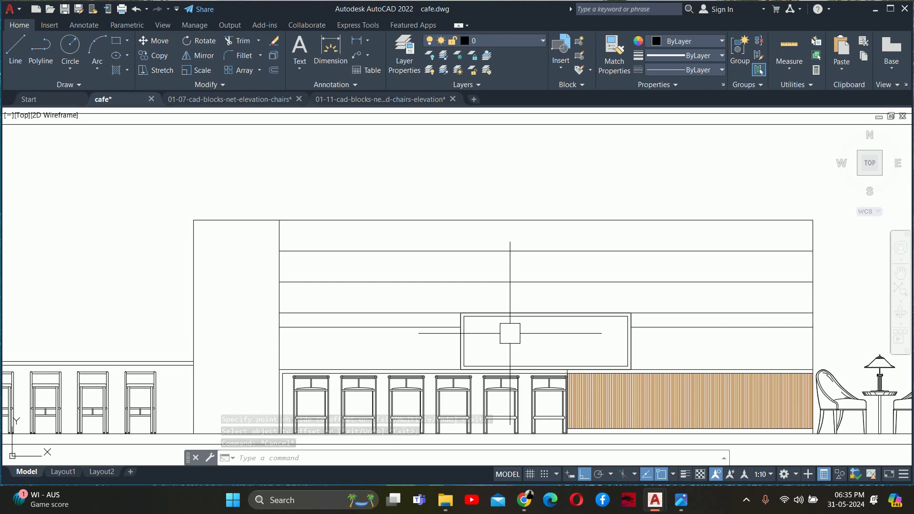
{"action": "key", "text": "Escape"}
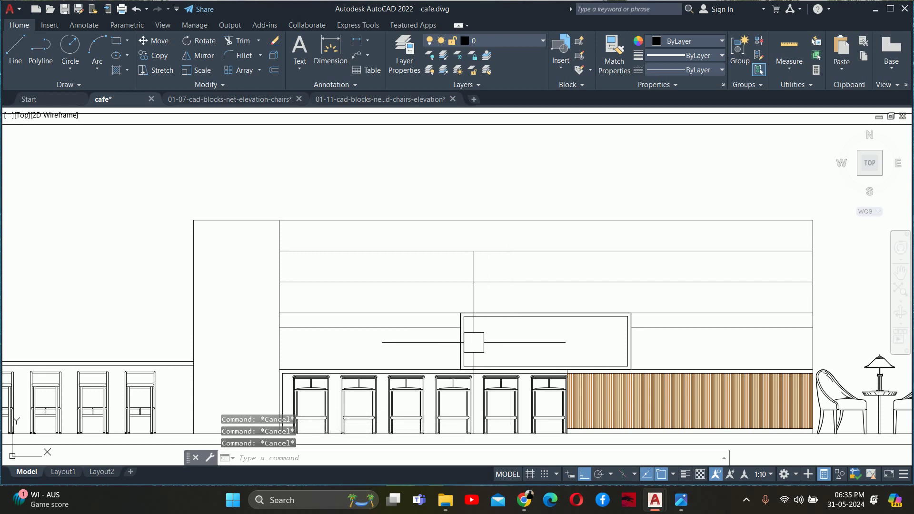
- Draw a vertical divider line starting at the frame's bottom midpoint
{"action": "scroll", "coordinate": [504, 333], "scroll_direction": "up", "scroll_amount": 2}
{"action": "middle_click_drag", "start_coordinate": [505, 333], "coordinate": [411, 300]}
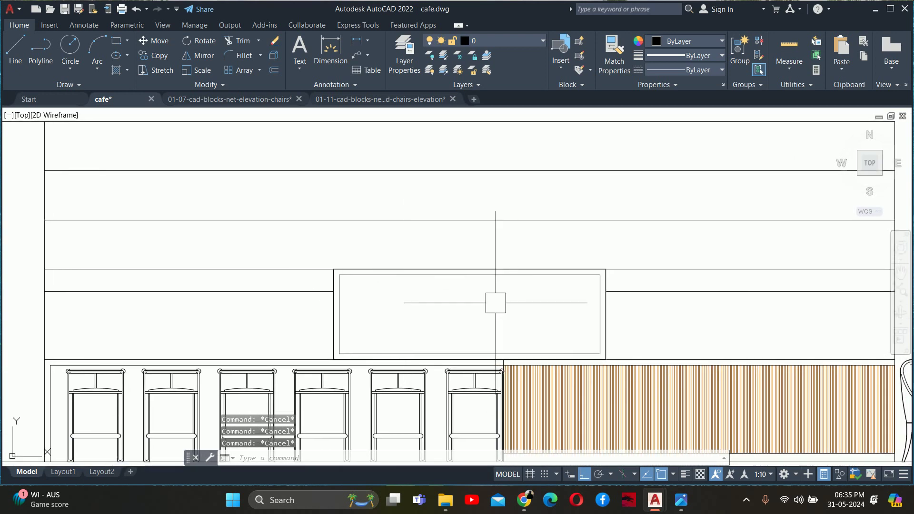
{"action": "type", "text": "l"}
{"action": "key", "text": "Return"}
{"action": "left_click", "coordinate": [469, 314]}
{"action": "scroll", "coordinate": [469, 307], "scroll_direction": "up", "scroll_amount": 2}
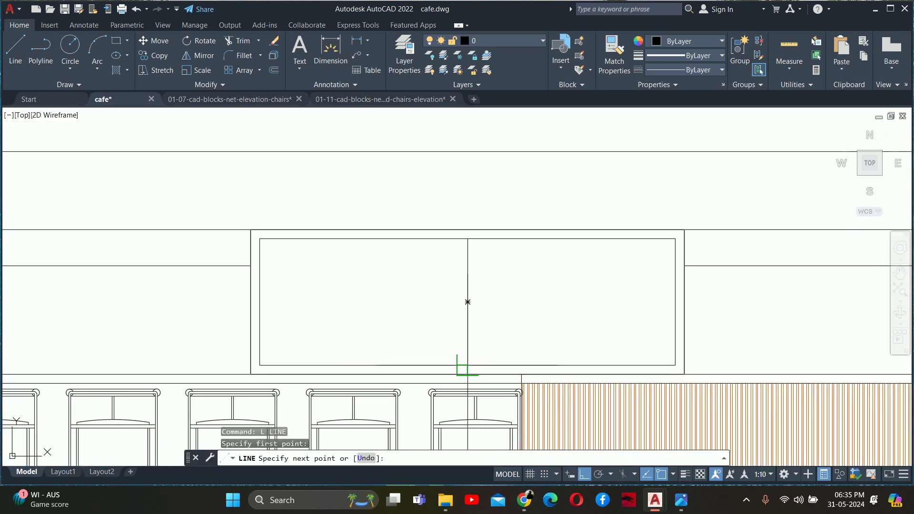
{"action": "key", "text": "Escape"}
{"action": "key", "text": "Escape"}
{"action": "key", "text": "Escape"}
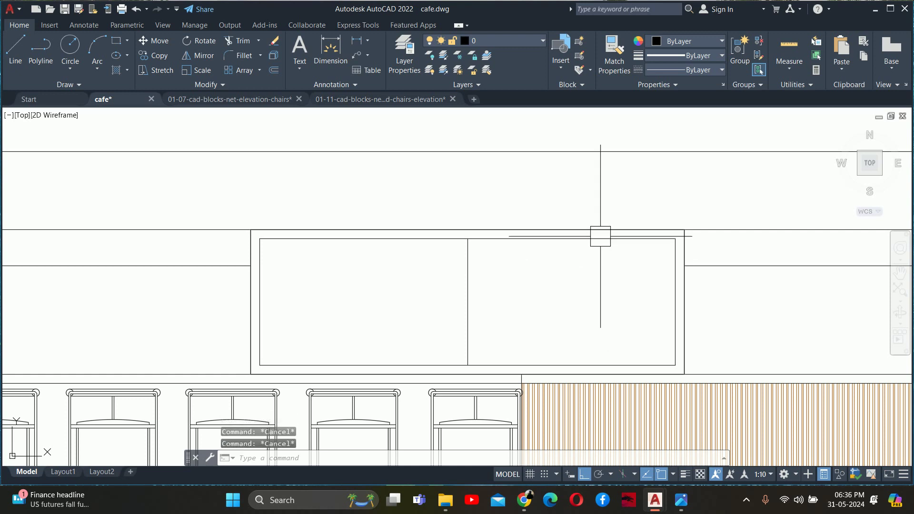
- Replace the inner rectangle with a new frame offset 1.5 inward from the board outline
{"action": "left_click", "coordinate": [576, 239]}
{"action": "key", "text": "Delete"}
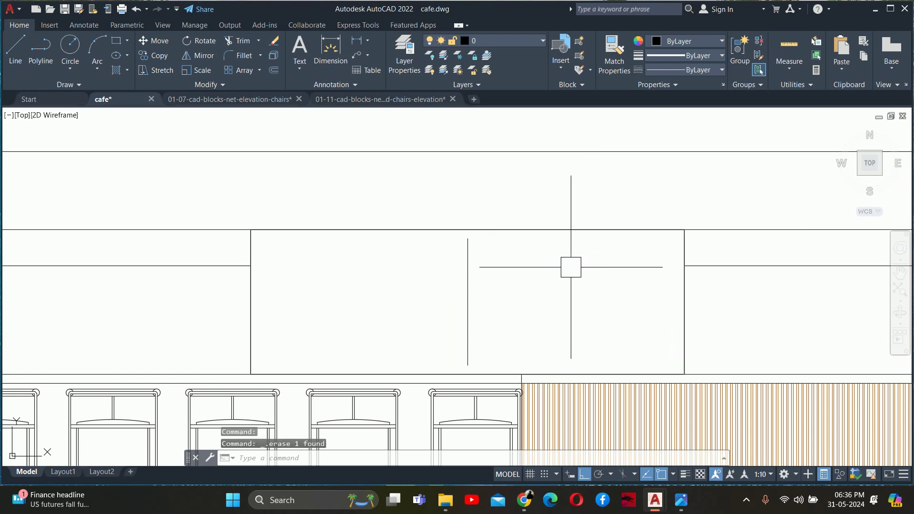
{"action": "type", "text": "o"}
{"action": "key", "text": "Return"}
{"action": "type", "text": "1.5"}
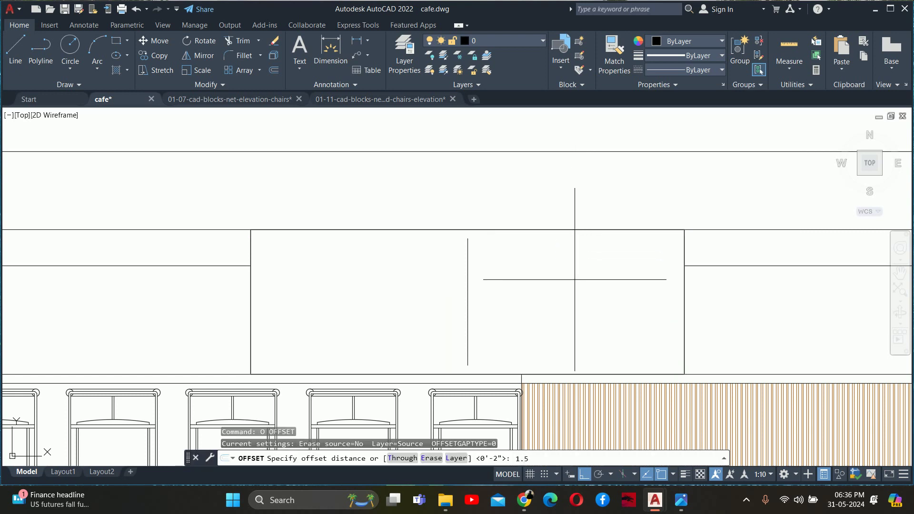
{"action": "key", "text": "Return"}
{"action": "left_click", "coordinate": [582, 238]}
{"action": "left_click", "coordinate": [529, 270]}
{"action": "key", "text": "Escape"}
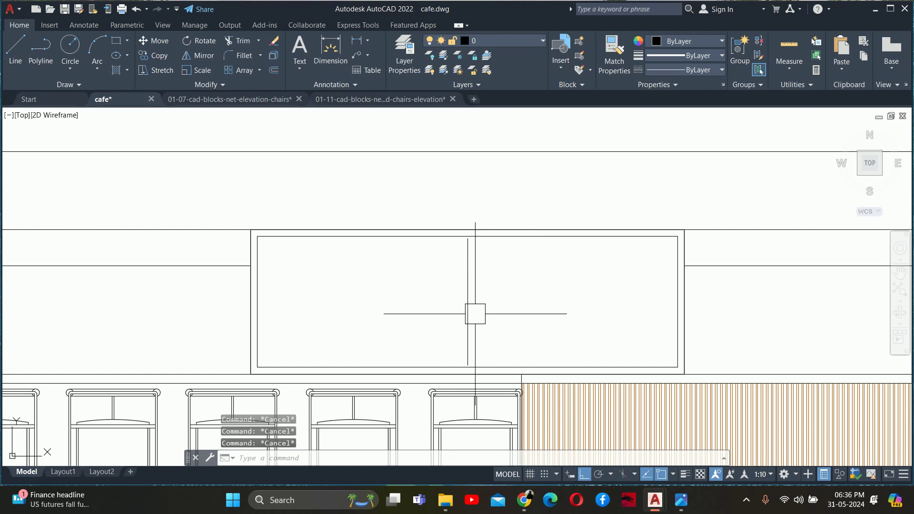
- Extend the vertical divider line to meet the 1.5-inch inset frame
{"action": "type", "text": "ex"}
{"action": "key", "text": "Return"}
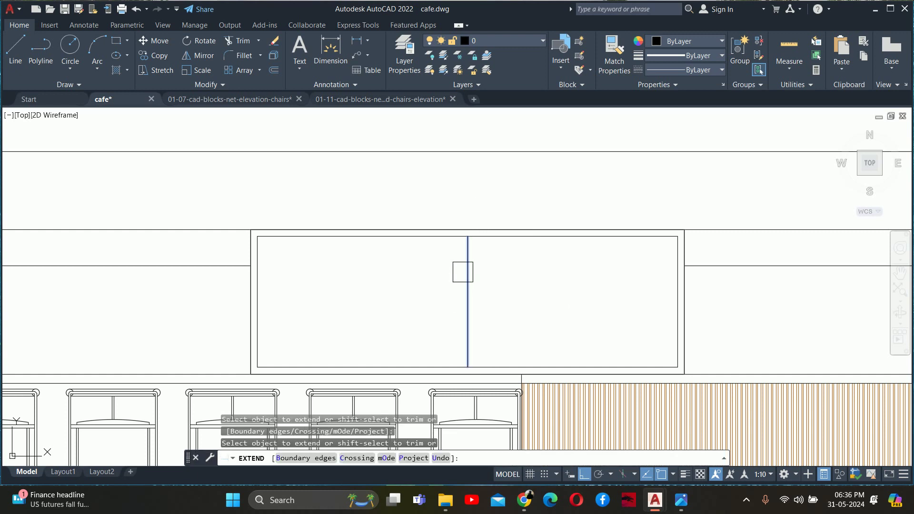
{"action": "key", "text": "Escape"}
{"action": "key", "text": "Escape"}
{"action": "key", "text": "Escape"}
{"action": "scroll", "coordinate": [523, 292], "scroll_direction": "down", "scroll_amount": 5}
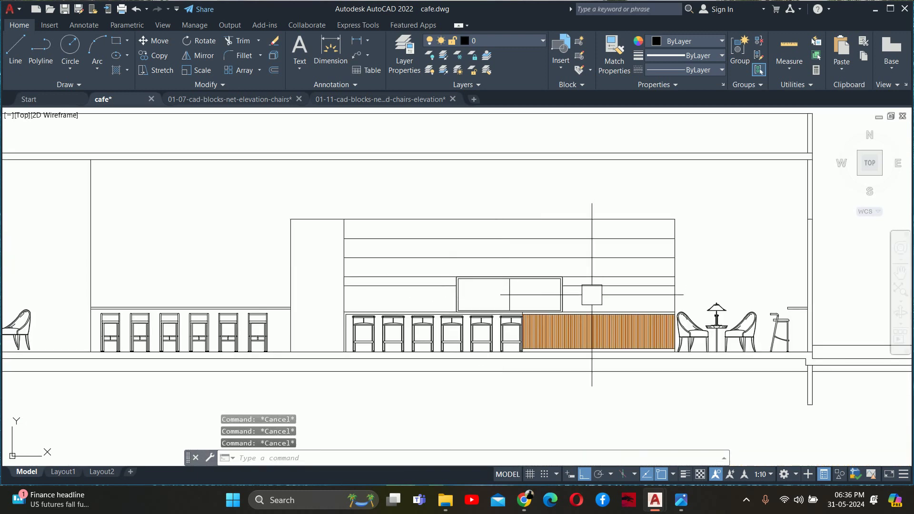
{"action": "scroll", "coordinate": [592, 295], "scroll_direction": "down", "scroll_amount": 1}
{"action": "scroll", "coordinate": [522, 301], "scroll_direction": "up", "scroll_amount": 2}
{"action": "scroll", "coordinate": [483, 304], "scroll_direction": "up", "scroll_amount": 2}
{"action": "scroll", "coordinate": [445, 286], "scroll_direction": "up", "scroll_amount": 2}
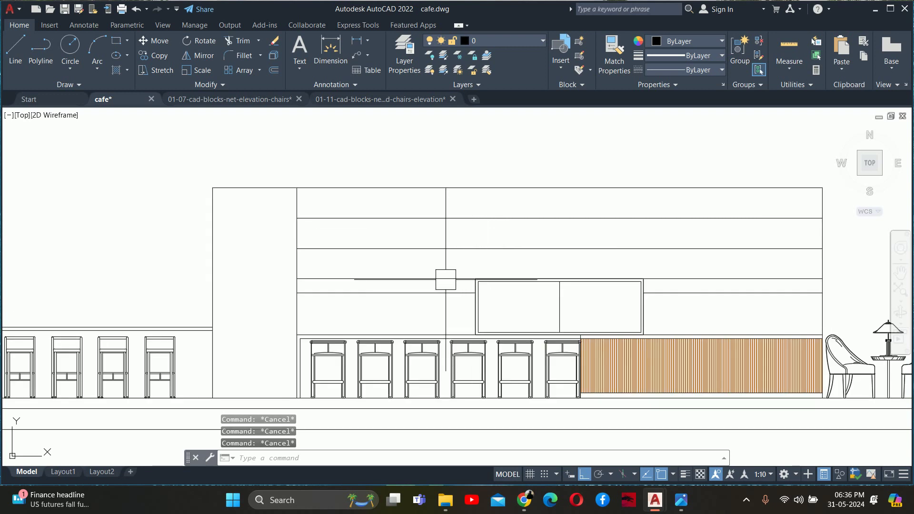
{"action": "scroll", "coordinate": [442, 295], "scroll_direction": "down", "scroll_amount": 4}
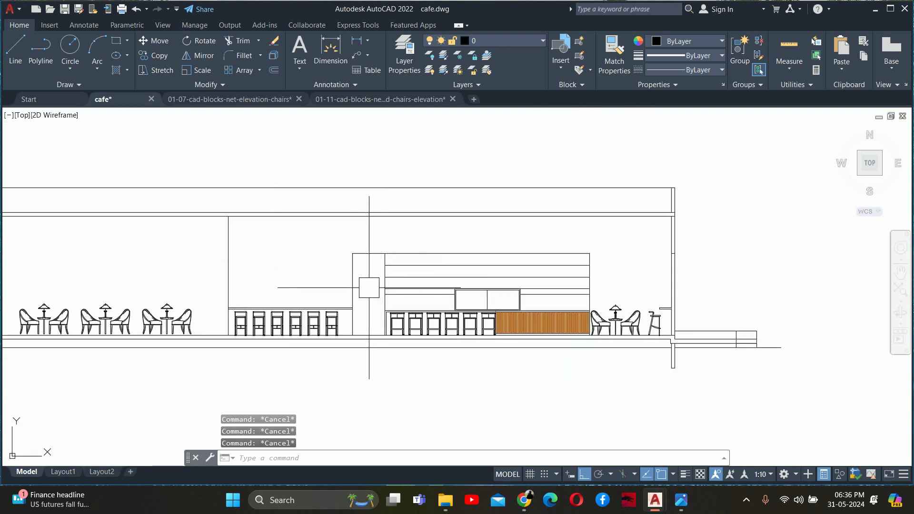
{"action": "scroll", "coordinate": [368, 288], "scroll_direction": "down", "scroll_amount": 2}
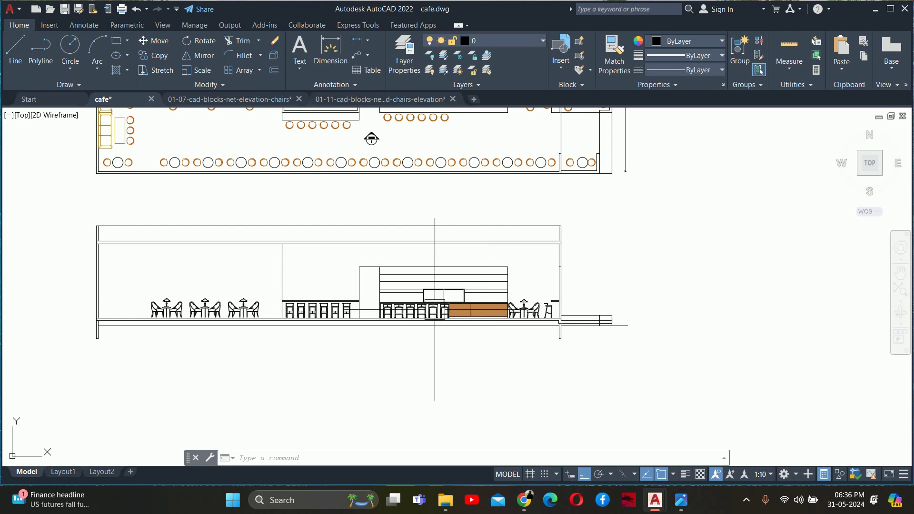
{"action": "scroll", "coordinate": [413, 268], "scroll_direction": "up", "scroll_amount": 2}
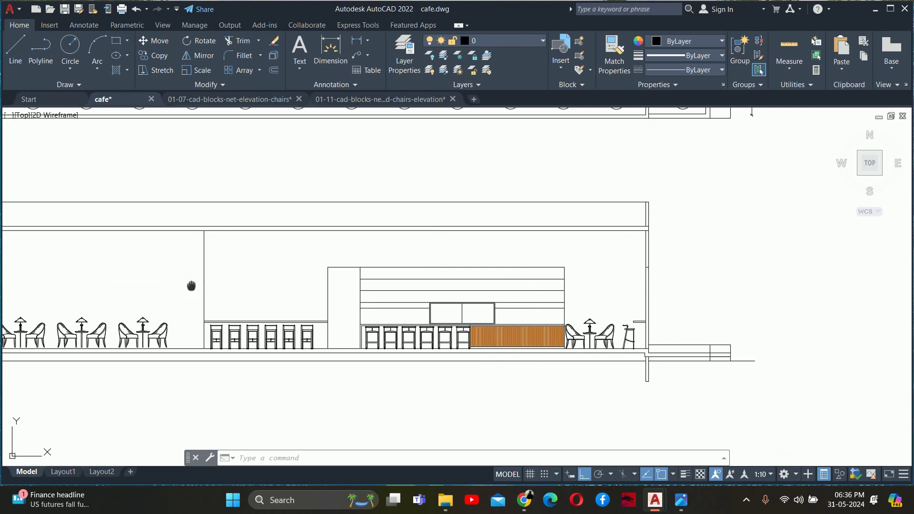
{"action": "middle_click_drag", "start_coordinate": [191, 285], "coordinate": [568, 338]}
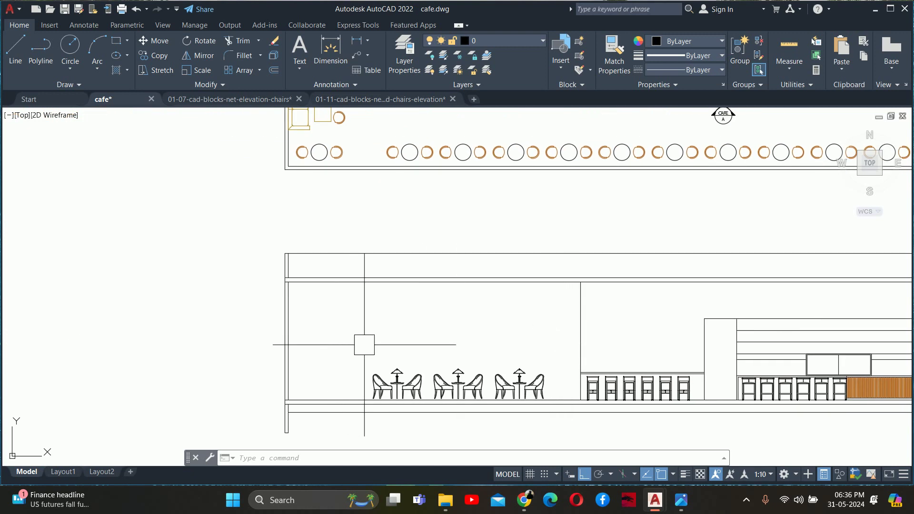
{"action": "scroll", "coordinate": [364, 344], "scroll_direction": "down", "scroll_amount": 6}
{"action": "scroll", "coordinate": [517, 307], "scroll_direction": "up", "scroll_amount": 3}
{"action": "scroll", "coordinate": [516, 307], "scroll_direction": "up", "scroll_amount": 3}
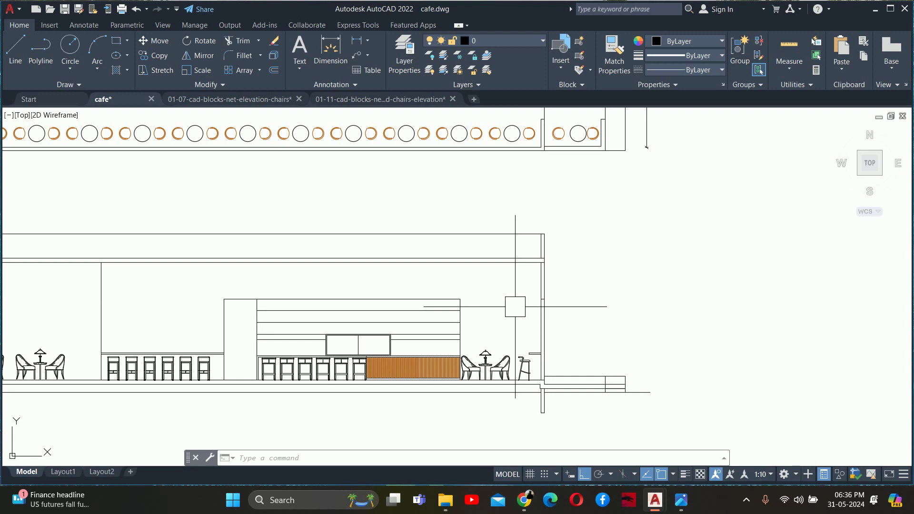
{"action": "scroll", "coordinate": [442, 364], "scroll_direction": "up", "scroll_amount": 2}
{"action": "scroll", "coordinate": [442, 365], "scroll_direction": "up", "scroll_amount": 2}
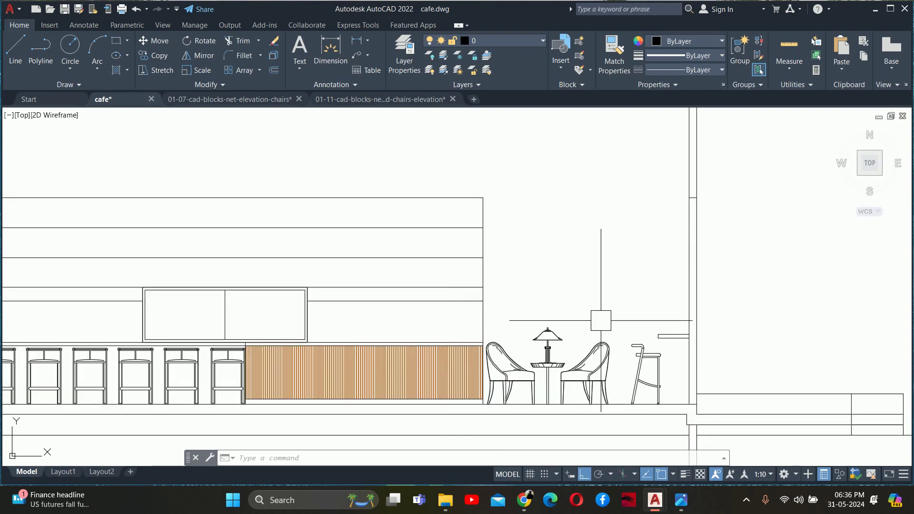
{"action": "scroll", "coordinate": [600, 321], "scroll_direction": "down", "scroll_amount": 2}
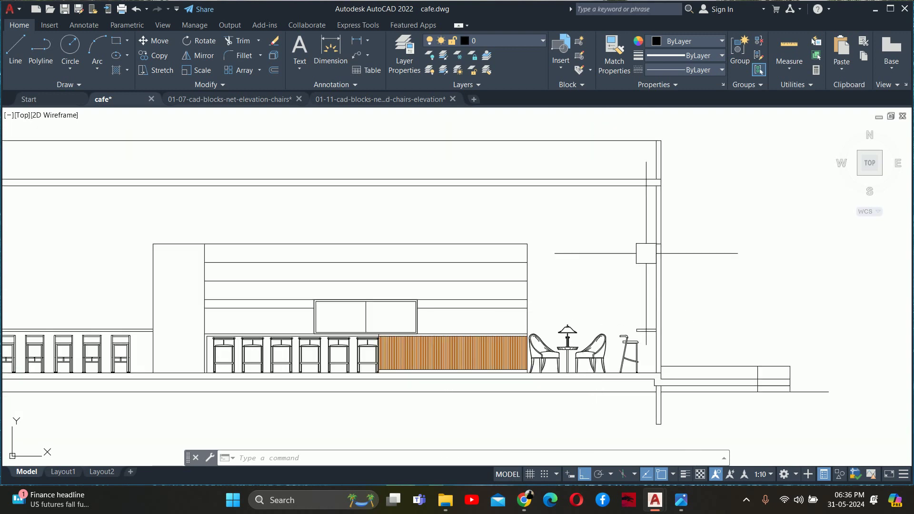
{"action": "key", "text": "Escape"}
{"action": "key", "text": "Escape"}
{"action": "key", "text": "Escape"}
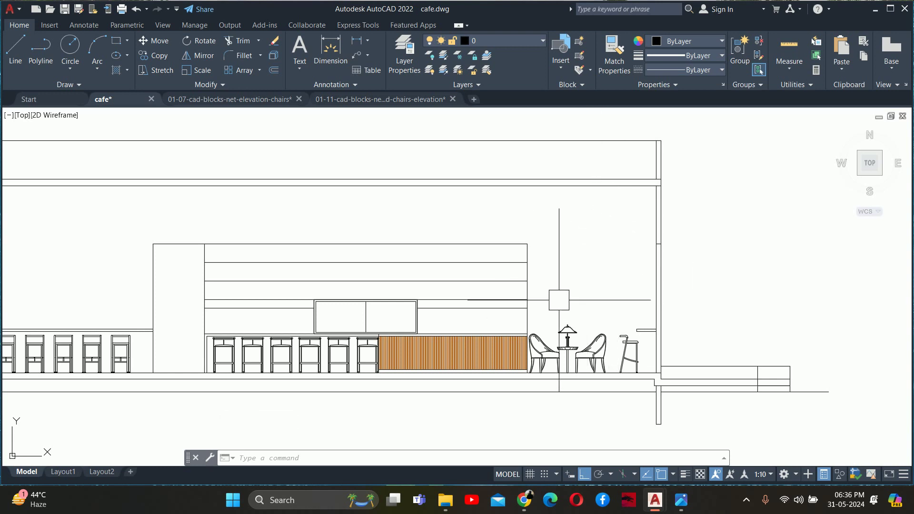
{"action": "middle_click_drag", "start_coordinate": [532, 314], "coordinate": [608, 291]}
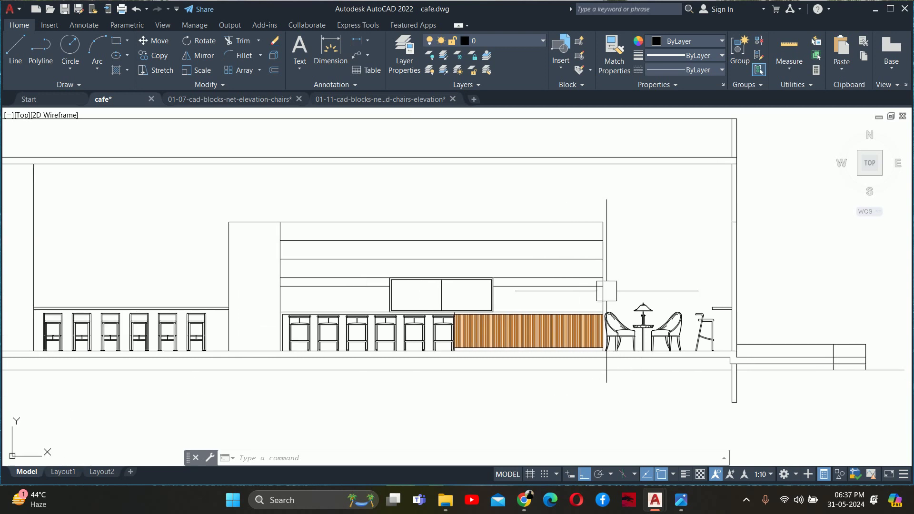
{"action": "key", "text": "Escape"}
{"action": "key", "text": "Escape"}
{"action": "middle_click_drag", "start_coordinate": [408, 268], "coordinate": [479, 272]}
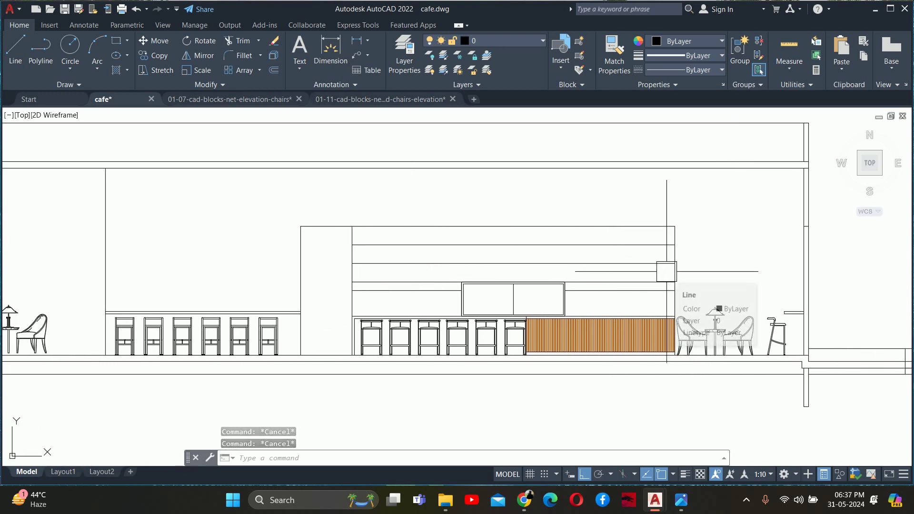
{"action": "scroll", "coordinate": [628, 275], "scroll_direction": "down", "scroll_amount": 2}
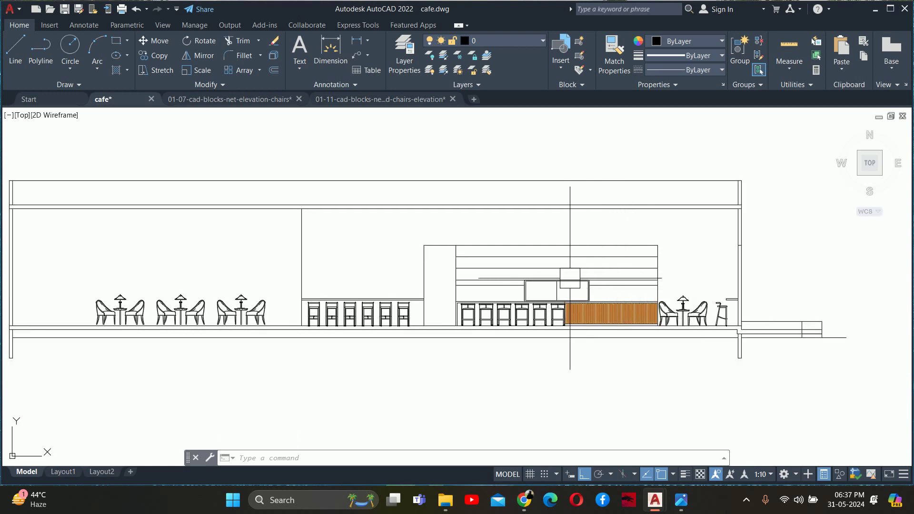
{"action": "scroll", "coordinate": [566, 285], "scroll_direction": "down", "scroll_amount": 2}
{"action": "middle_click_drag", "start_coordinate": [464, 132], "coordinate": [481, 178]}
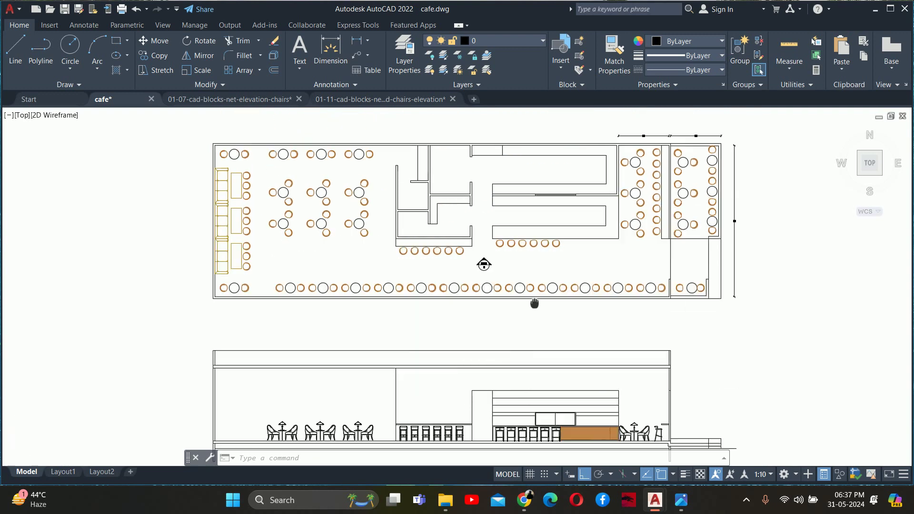